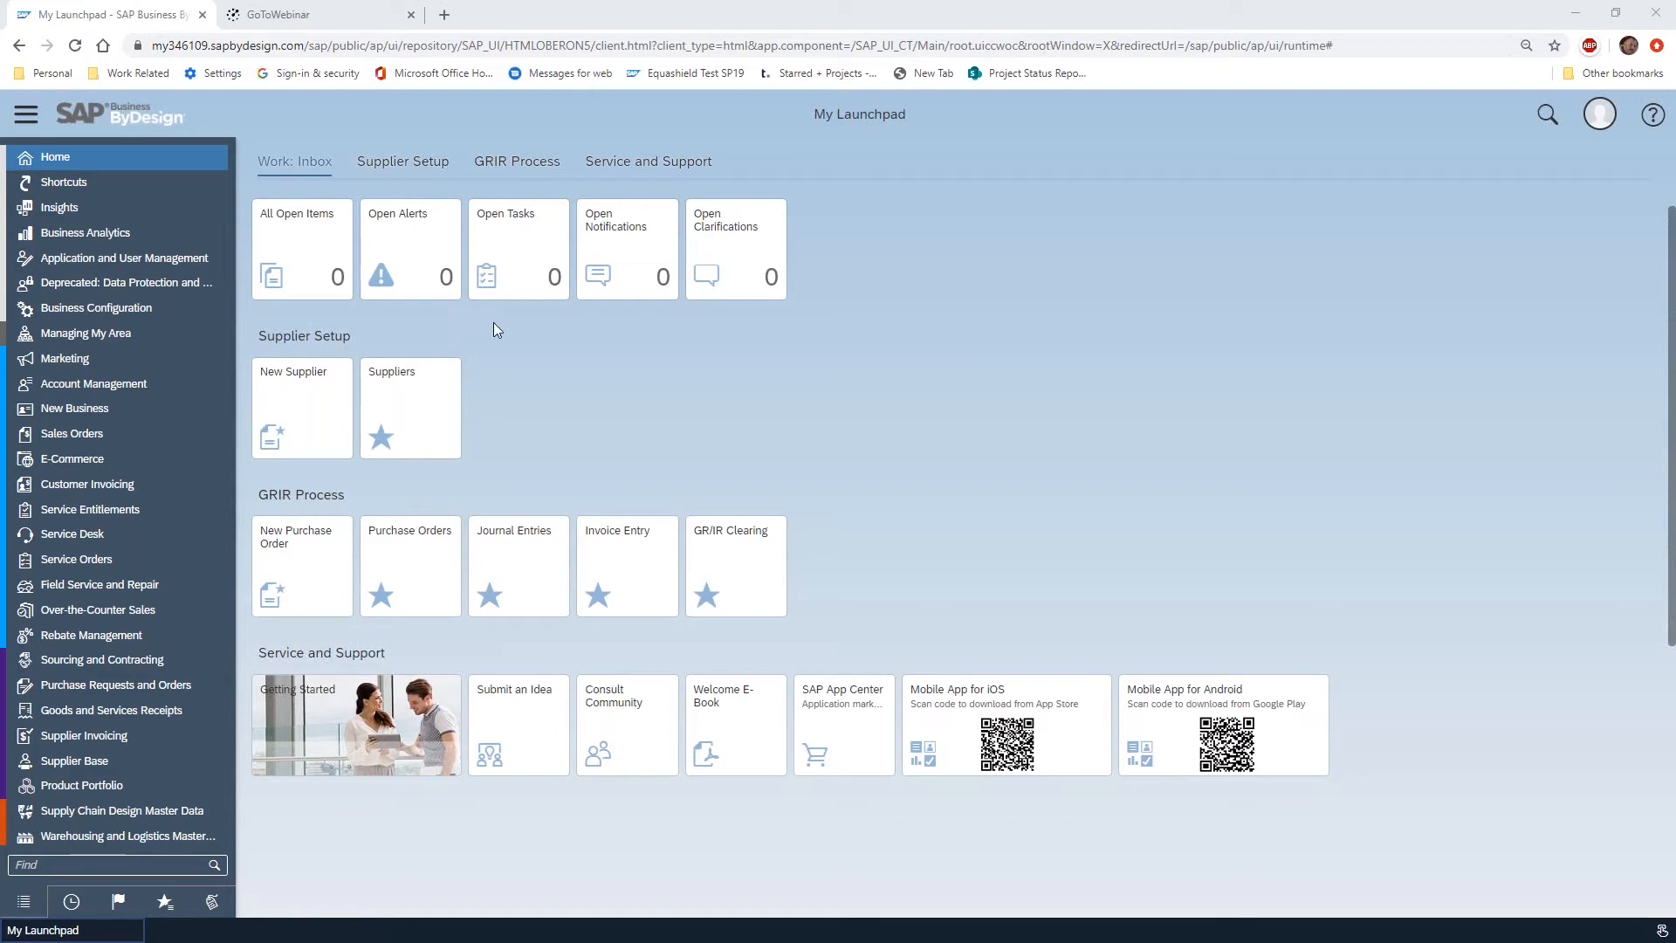
Open the Home work center's report list, enlarge it and look through its report categories
mouse_move(82, 155)
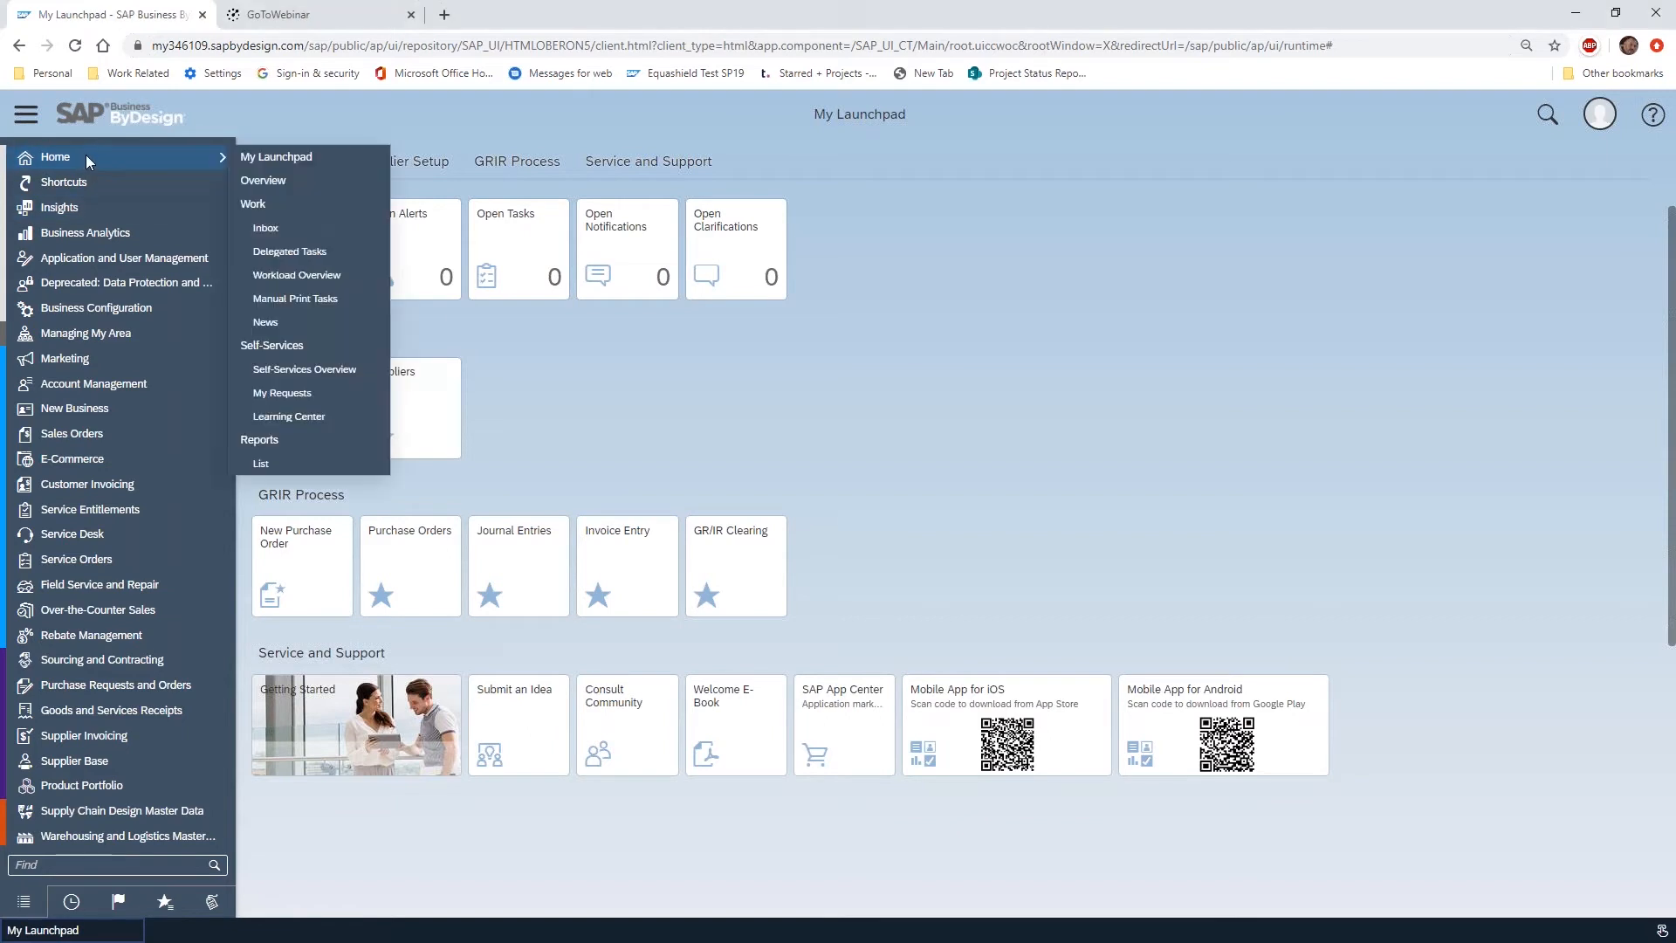
click(297, 464)
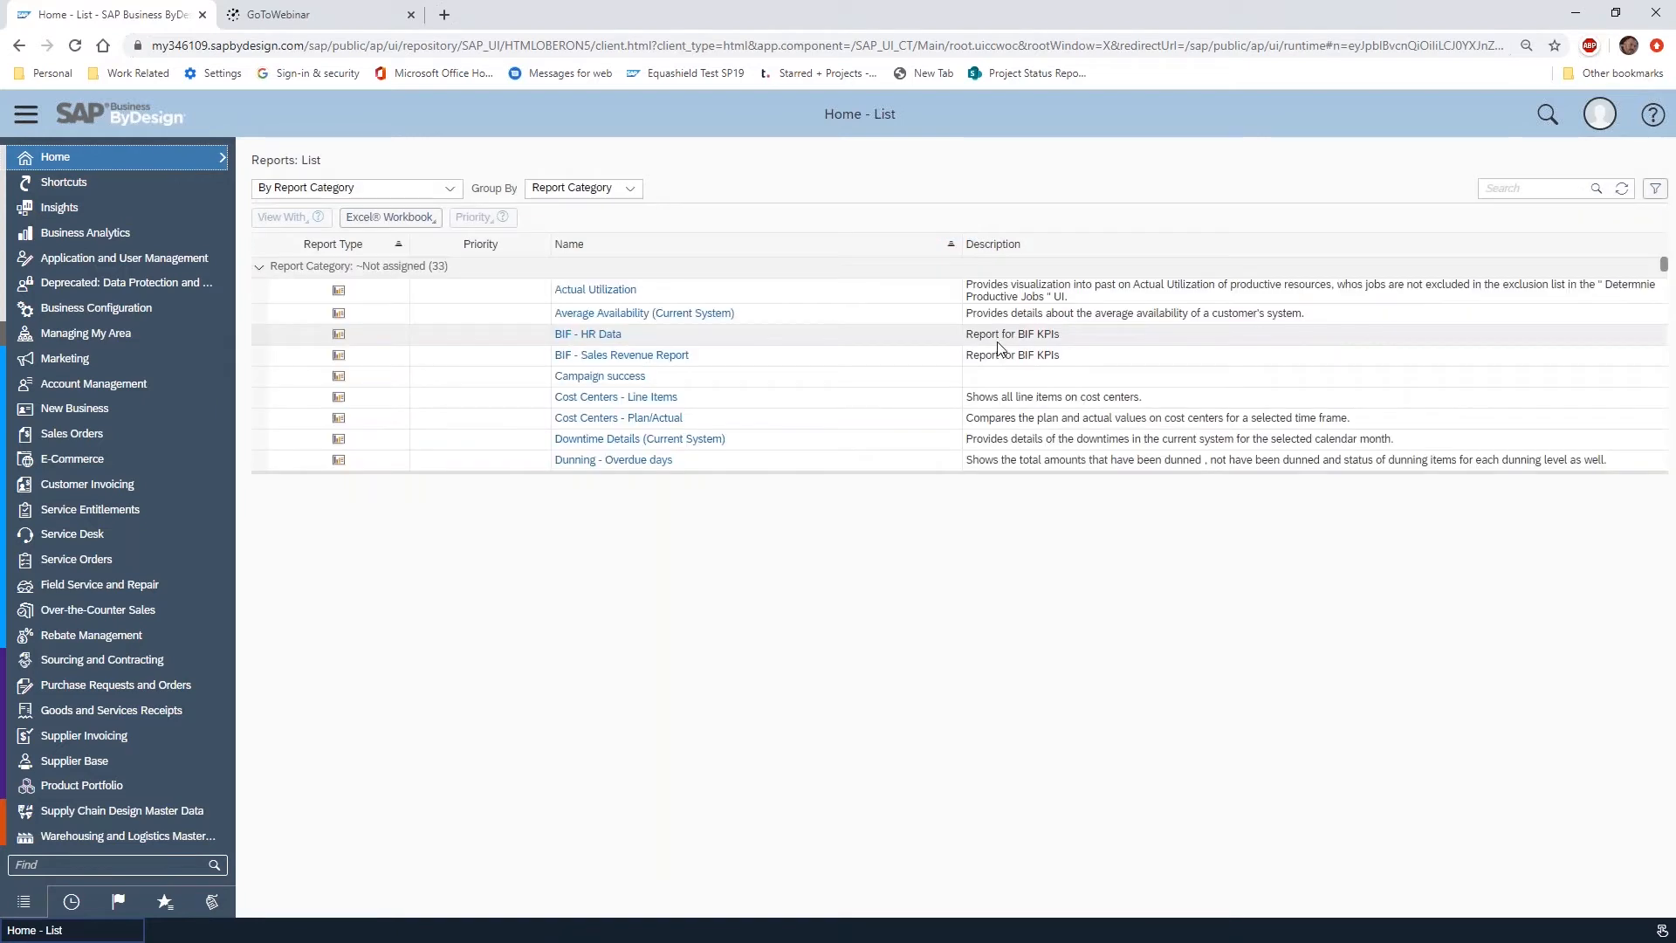
drag(960, 475, 990, 646)
drag(1664, 264, 1667, 277)
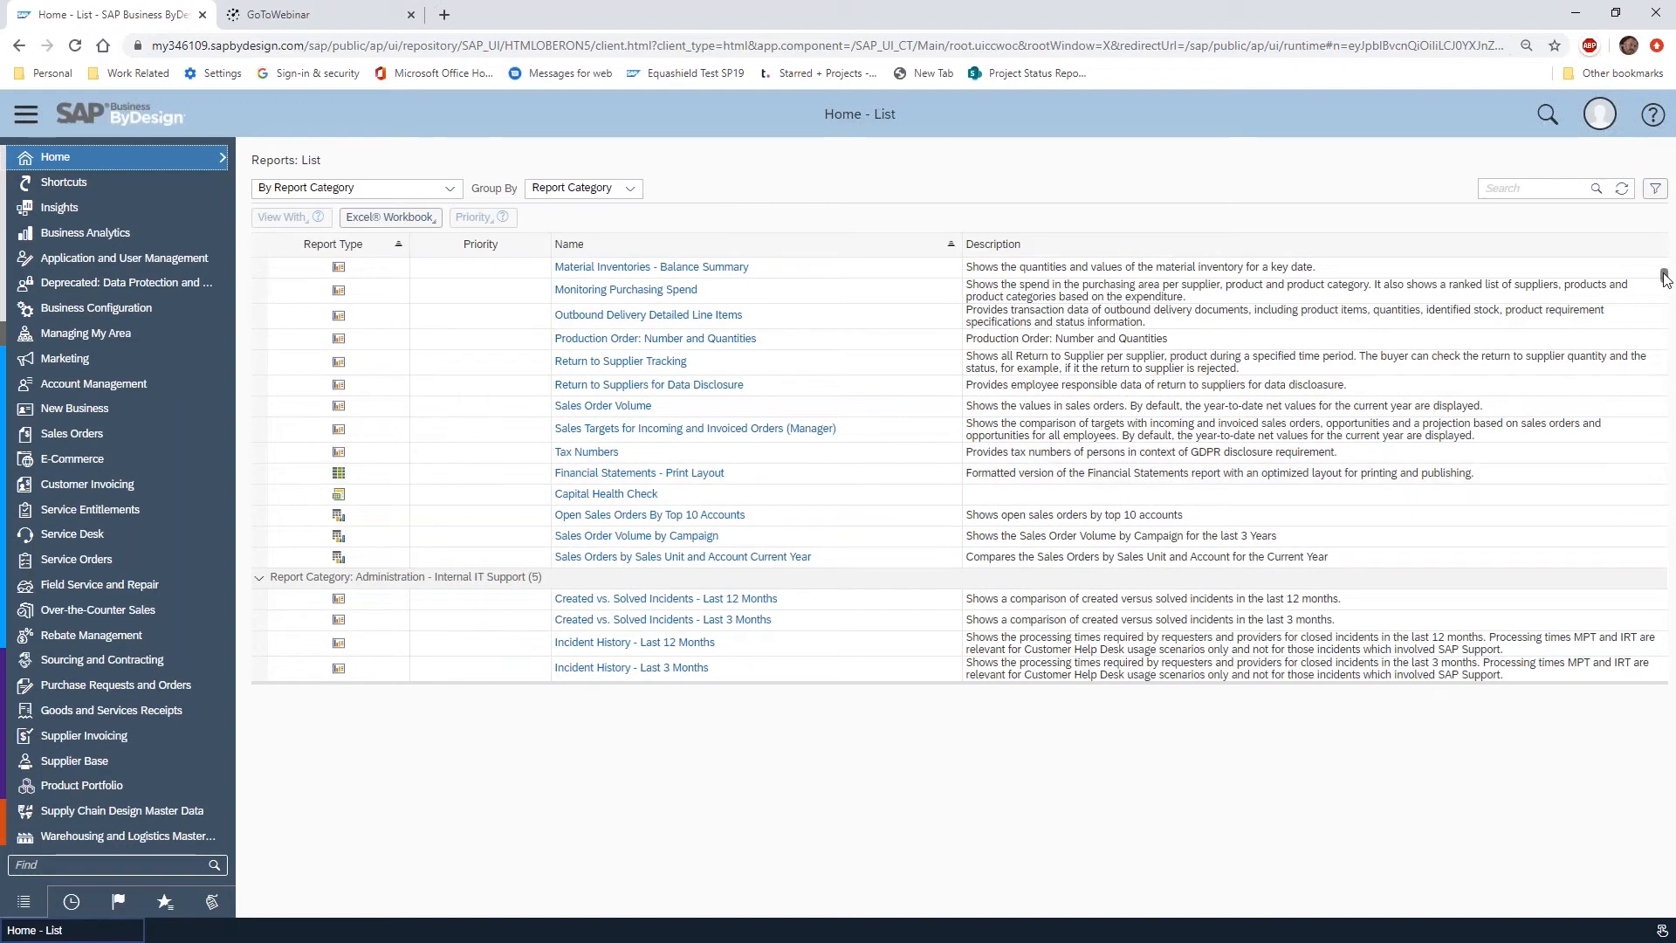
drag(1665, 277, 1666, 284)
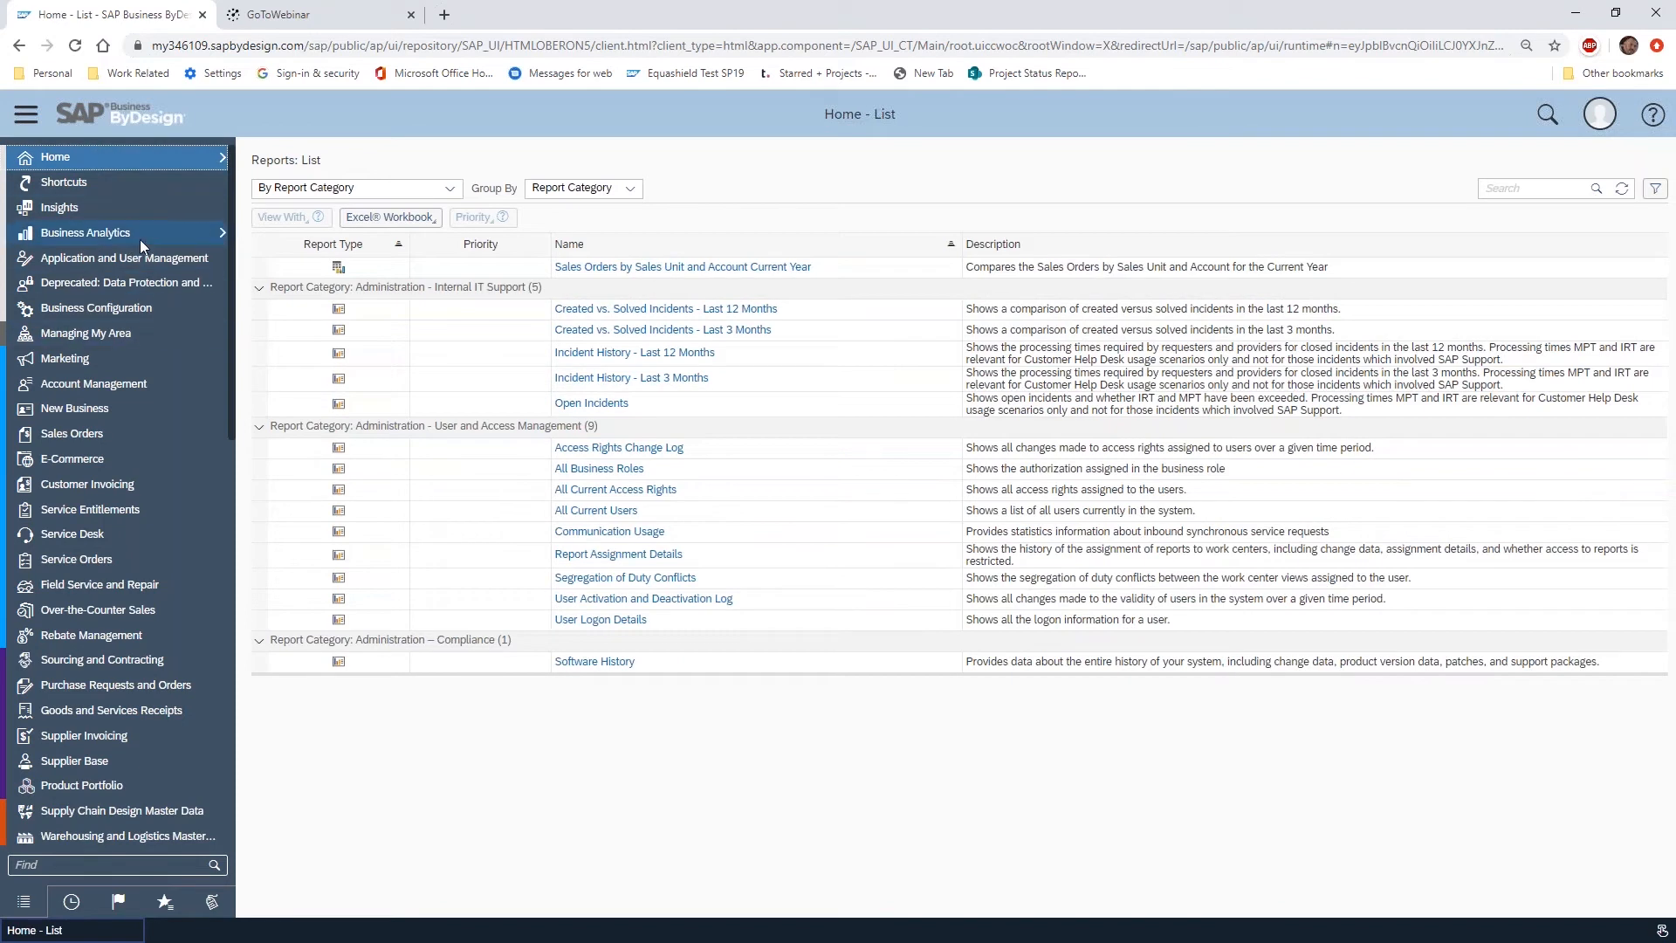
Open the Supplier Base work center's report list and look through its reports
scroll(140, 307, down, 3)
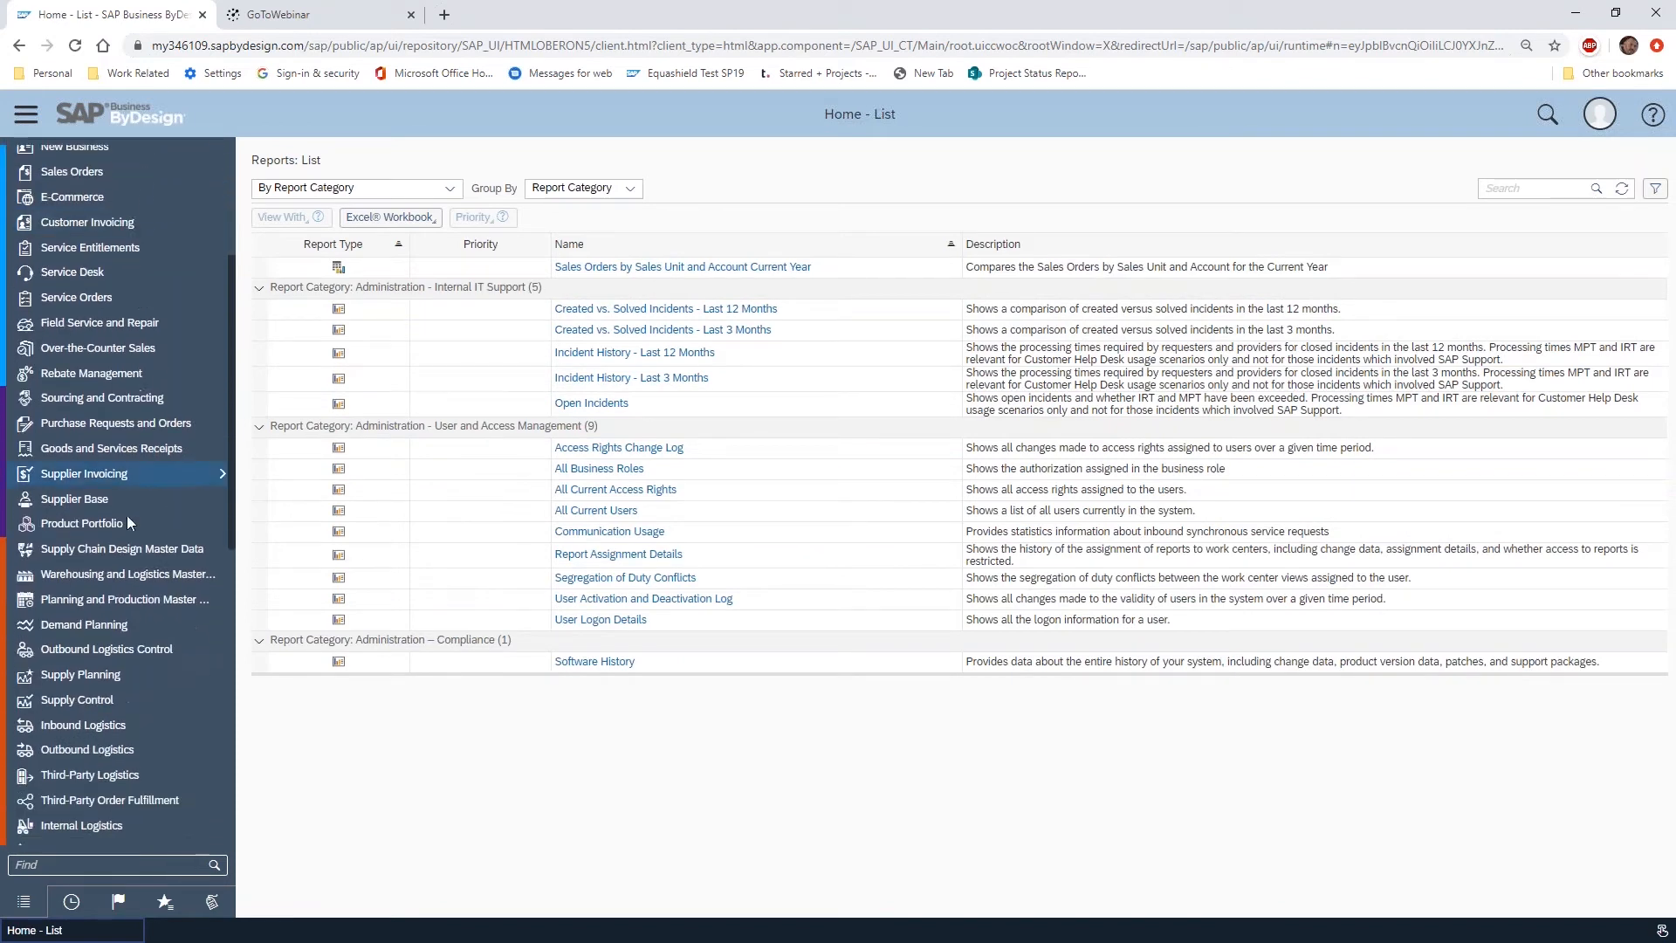
mouse_move(131, 499)
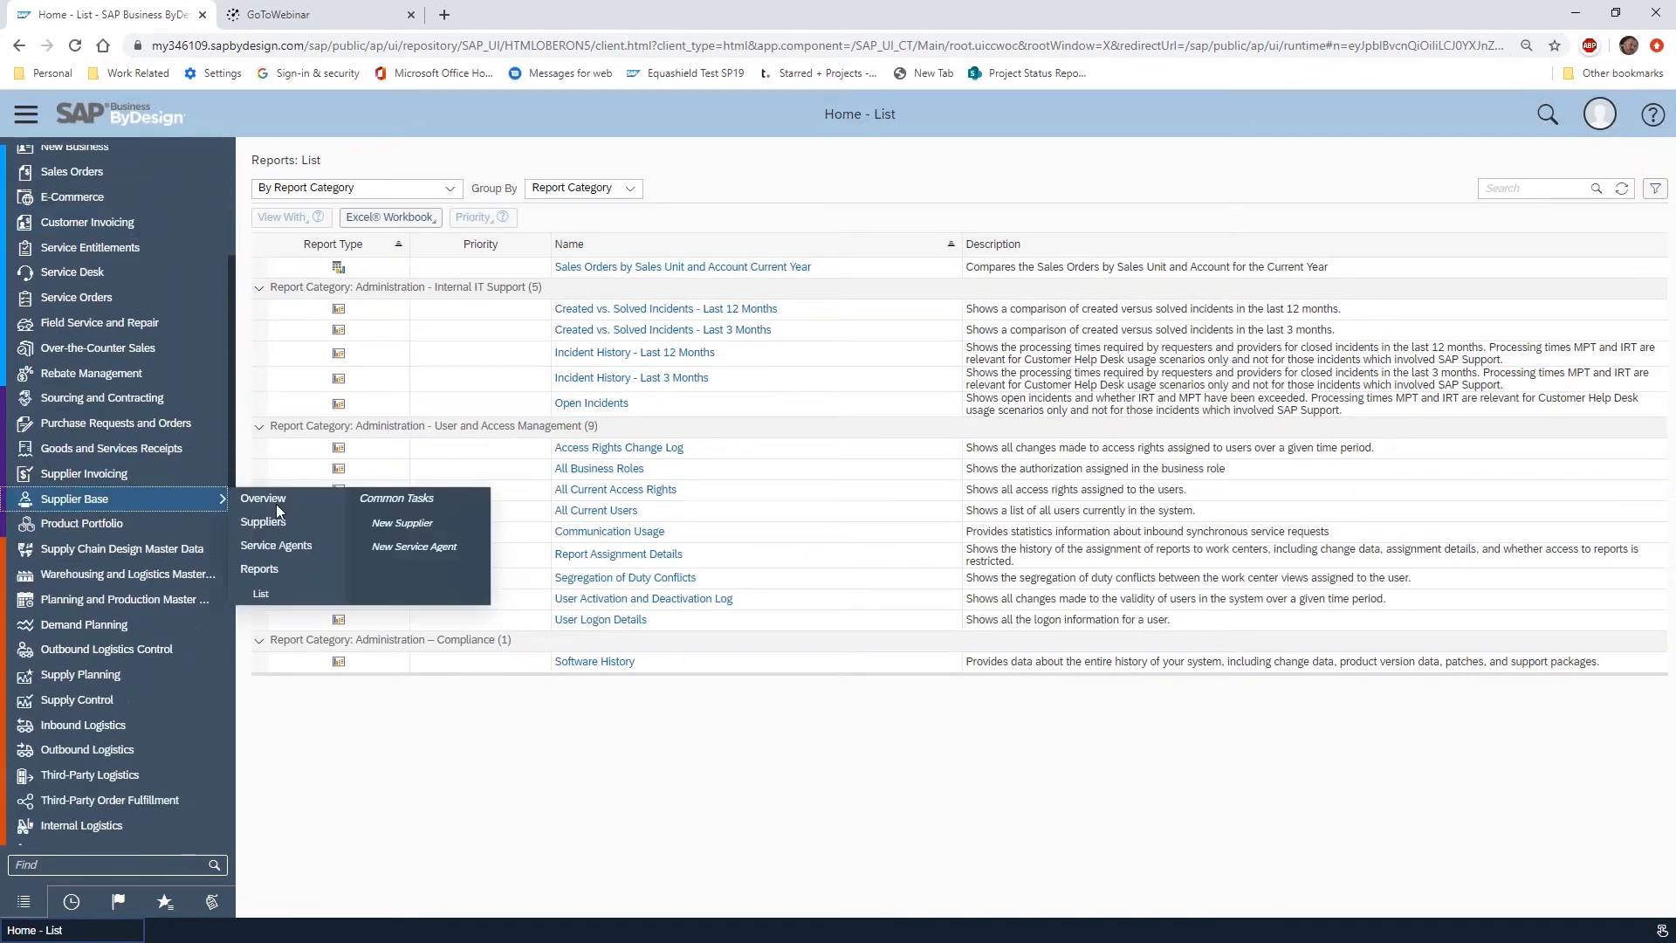
click(262, 592)
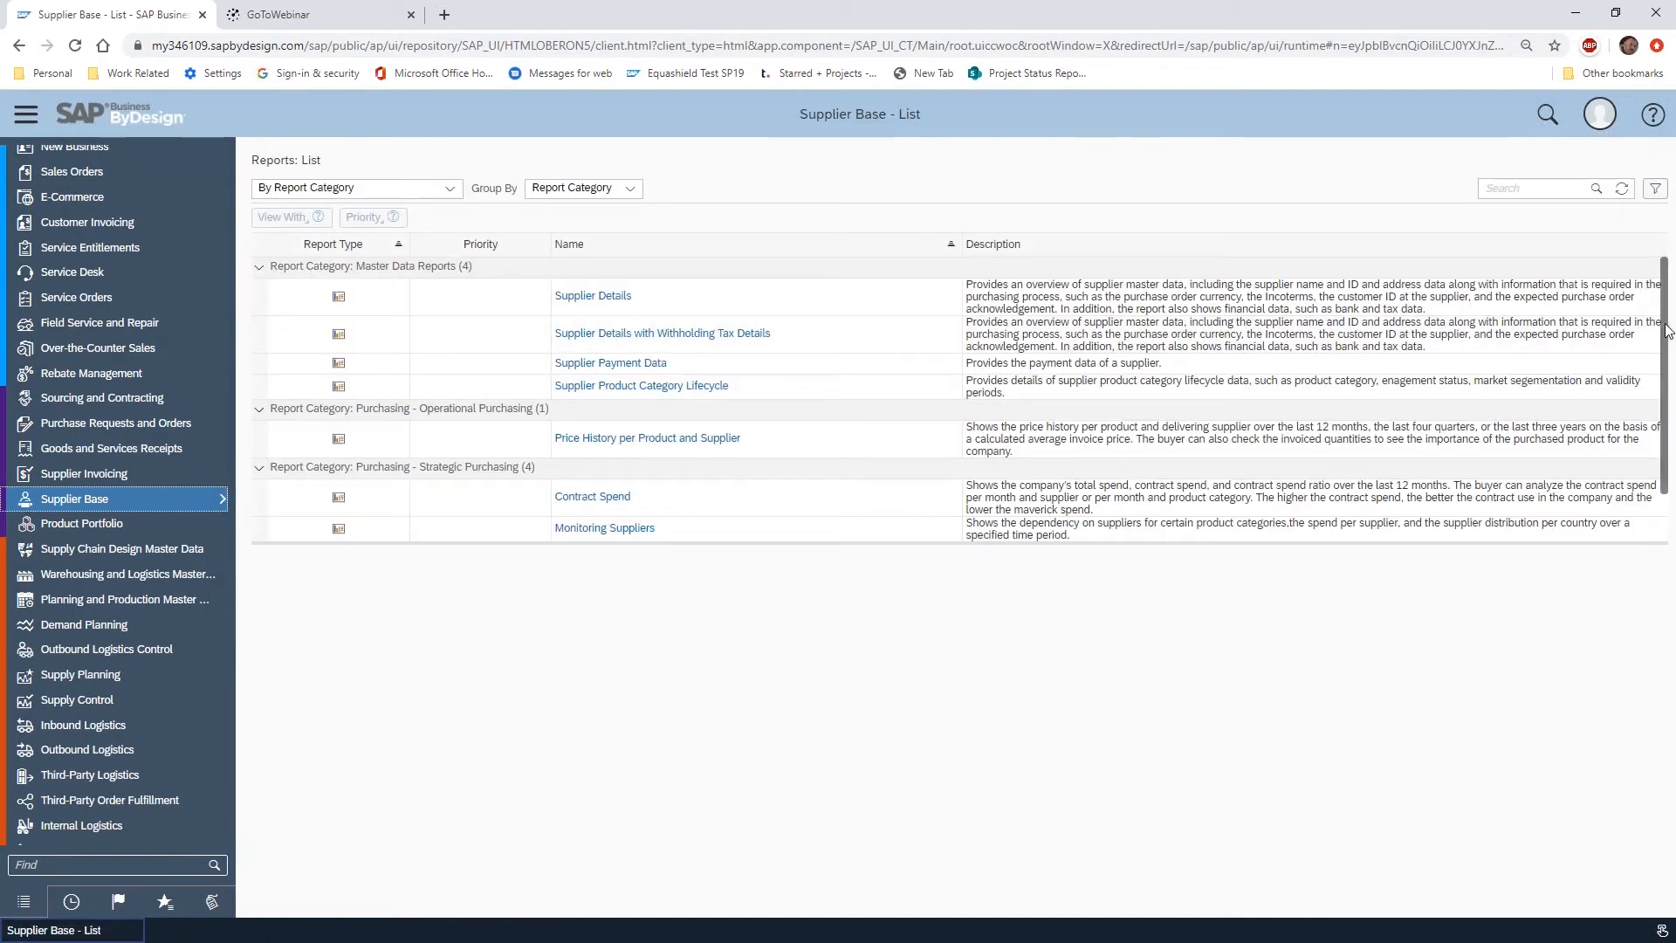
scroll(1663, 336, down, 2)
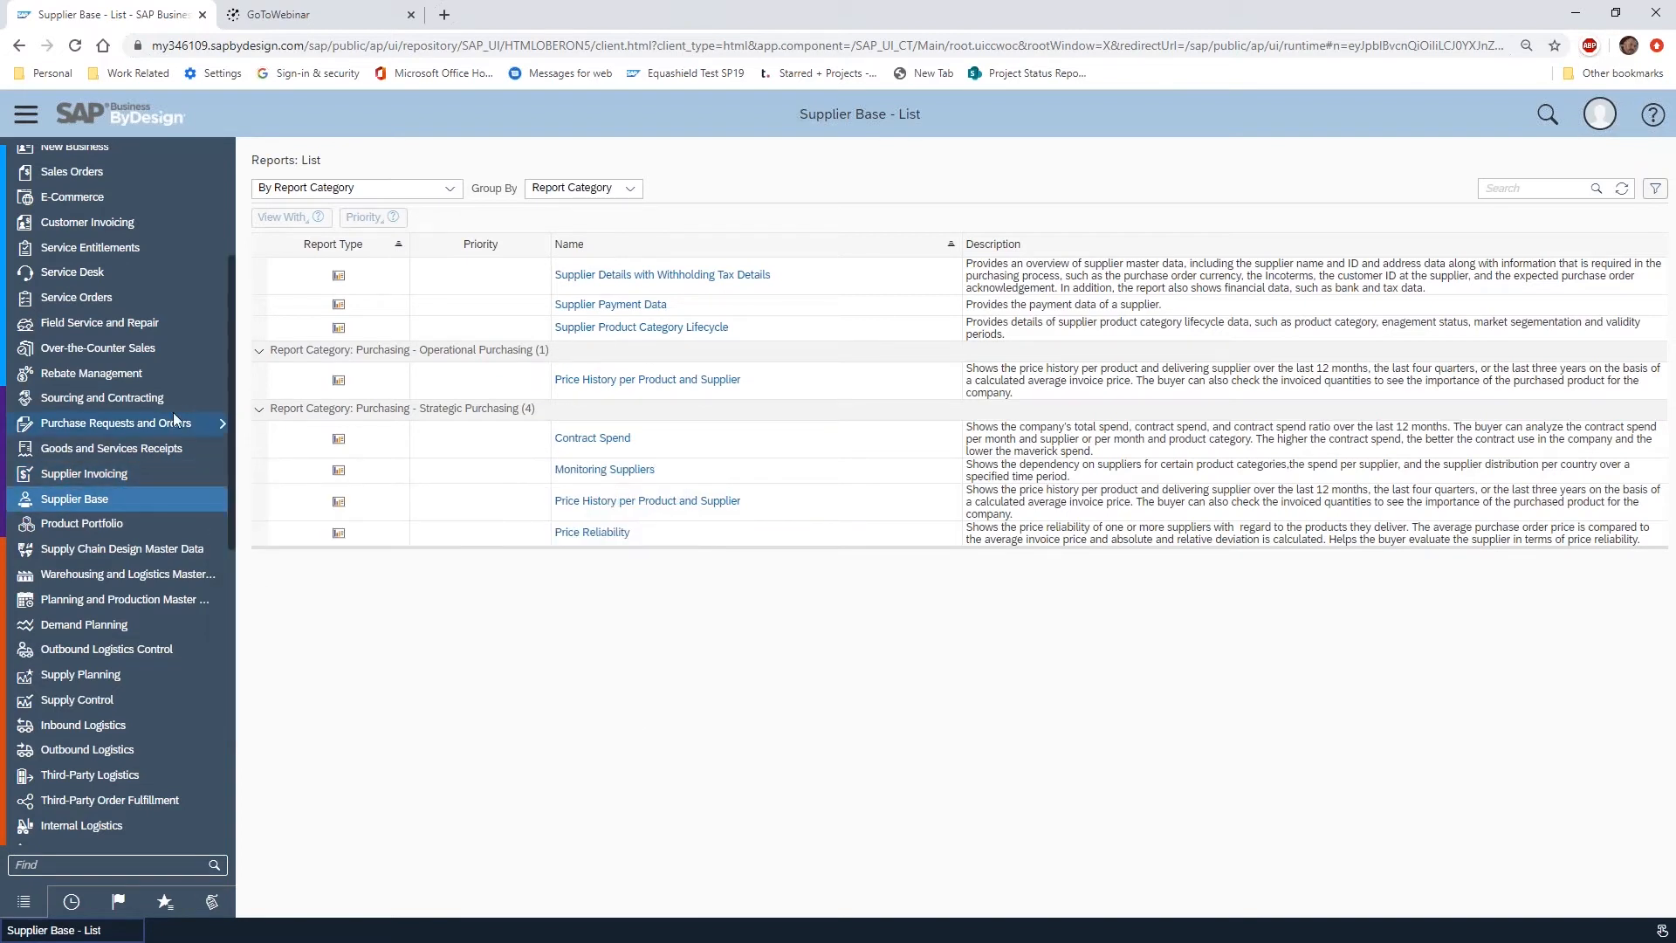
Open the General Ledger work center's report list and enlarge it to review more of its reports
scroll(173, 411, up, 3)
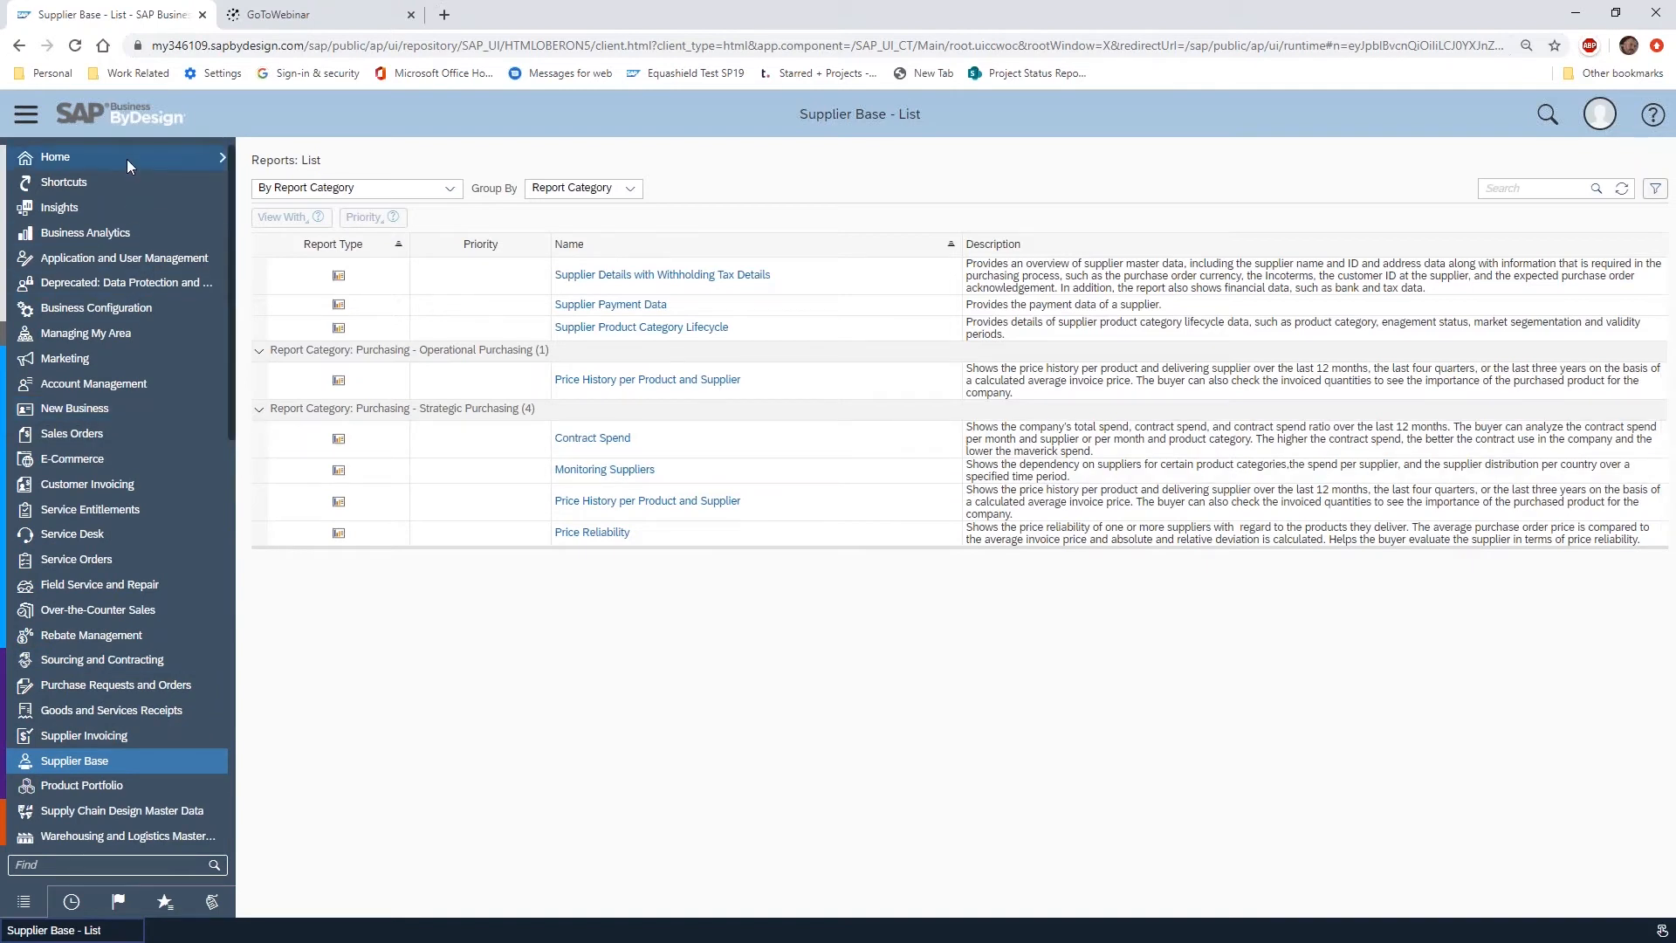
mouse_move(127, 159)
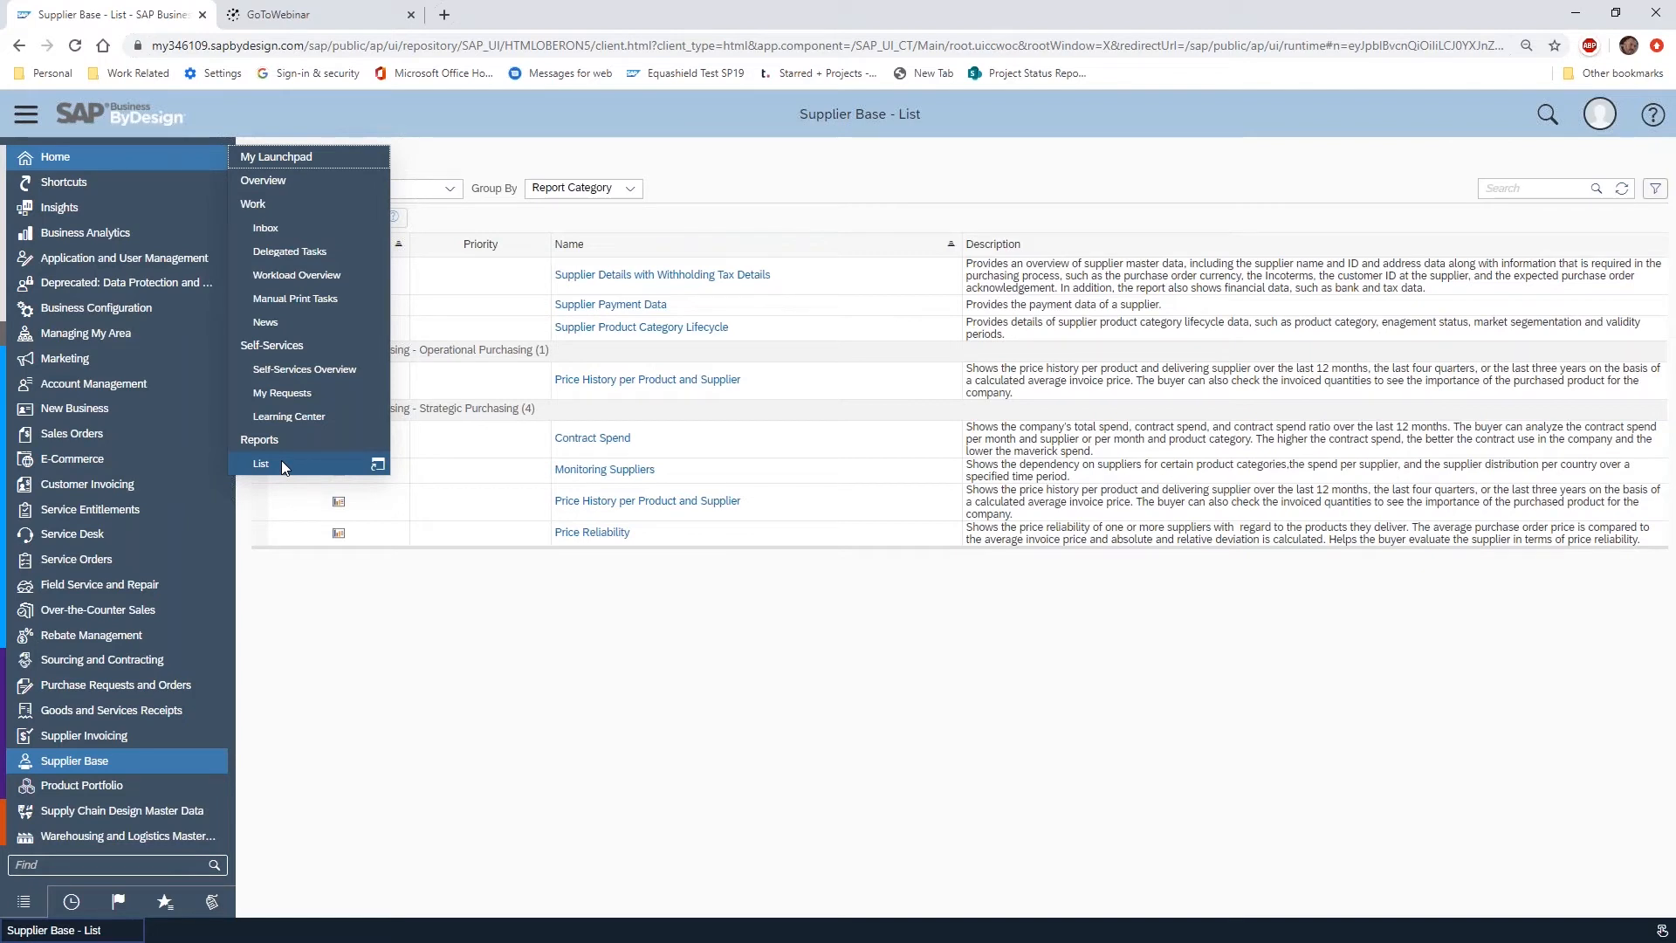
scroll(177, 493, down, 4)
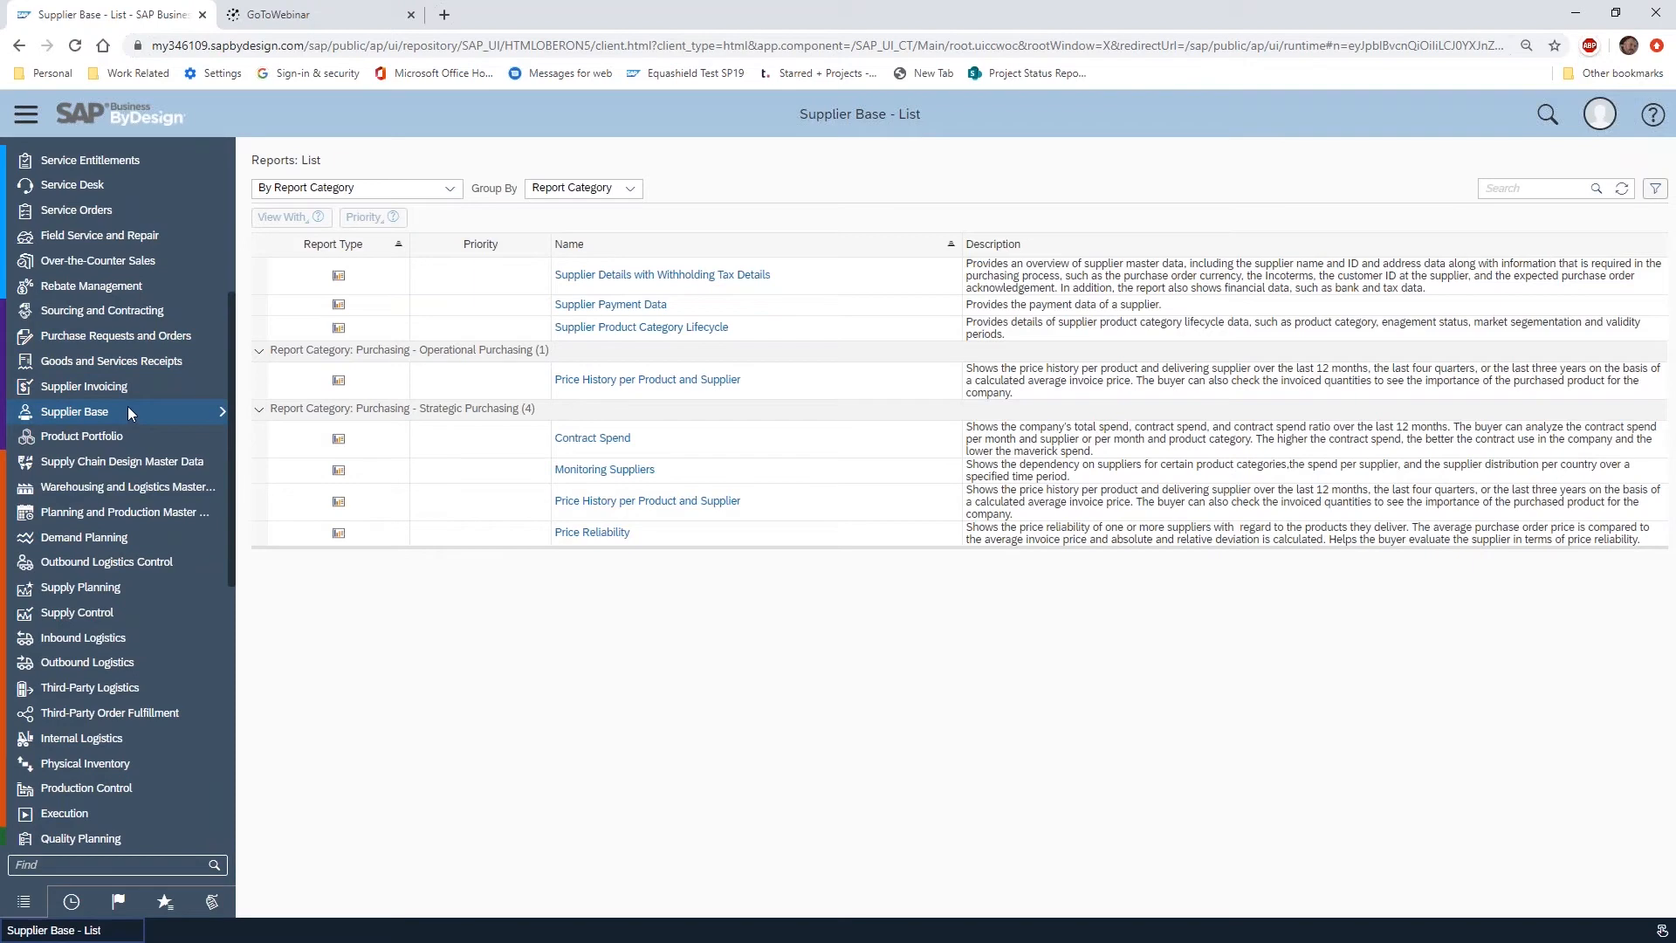
scroll(128, 406, down, 7)
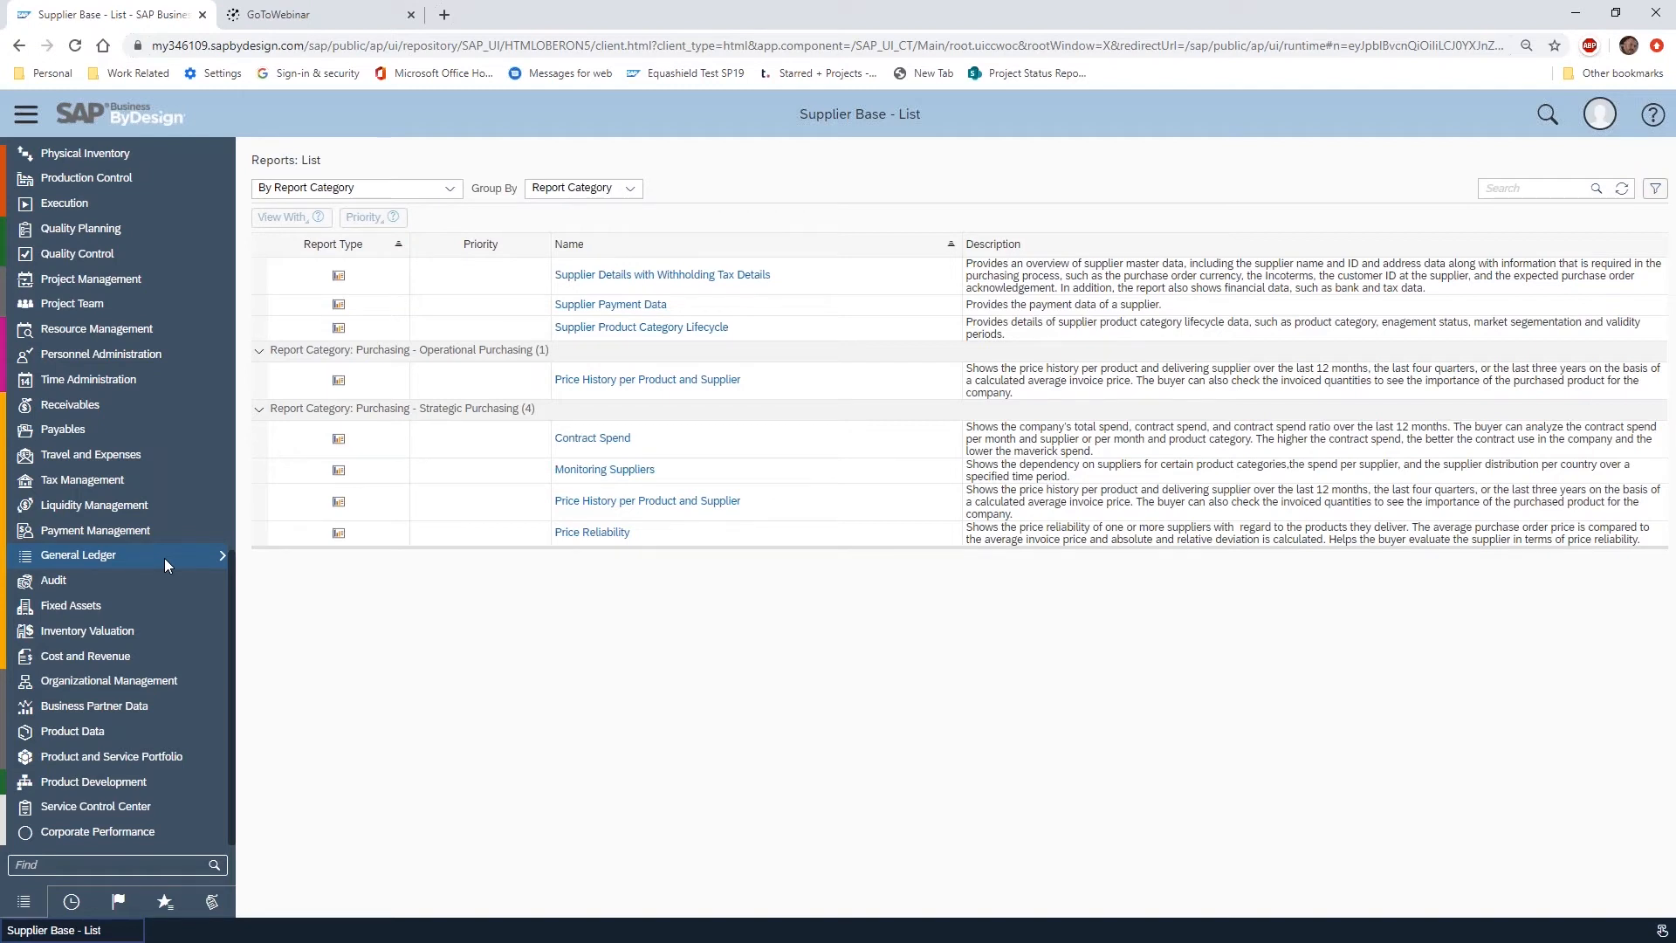
click(164, 558)
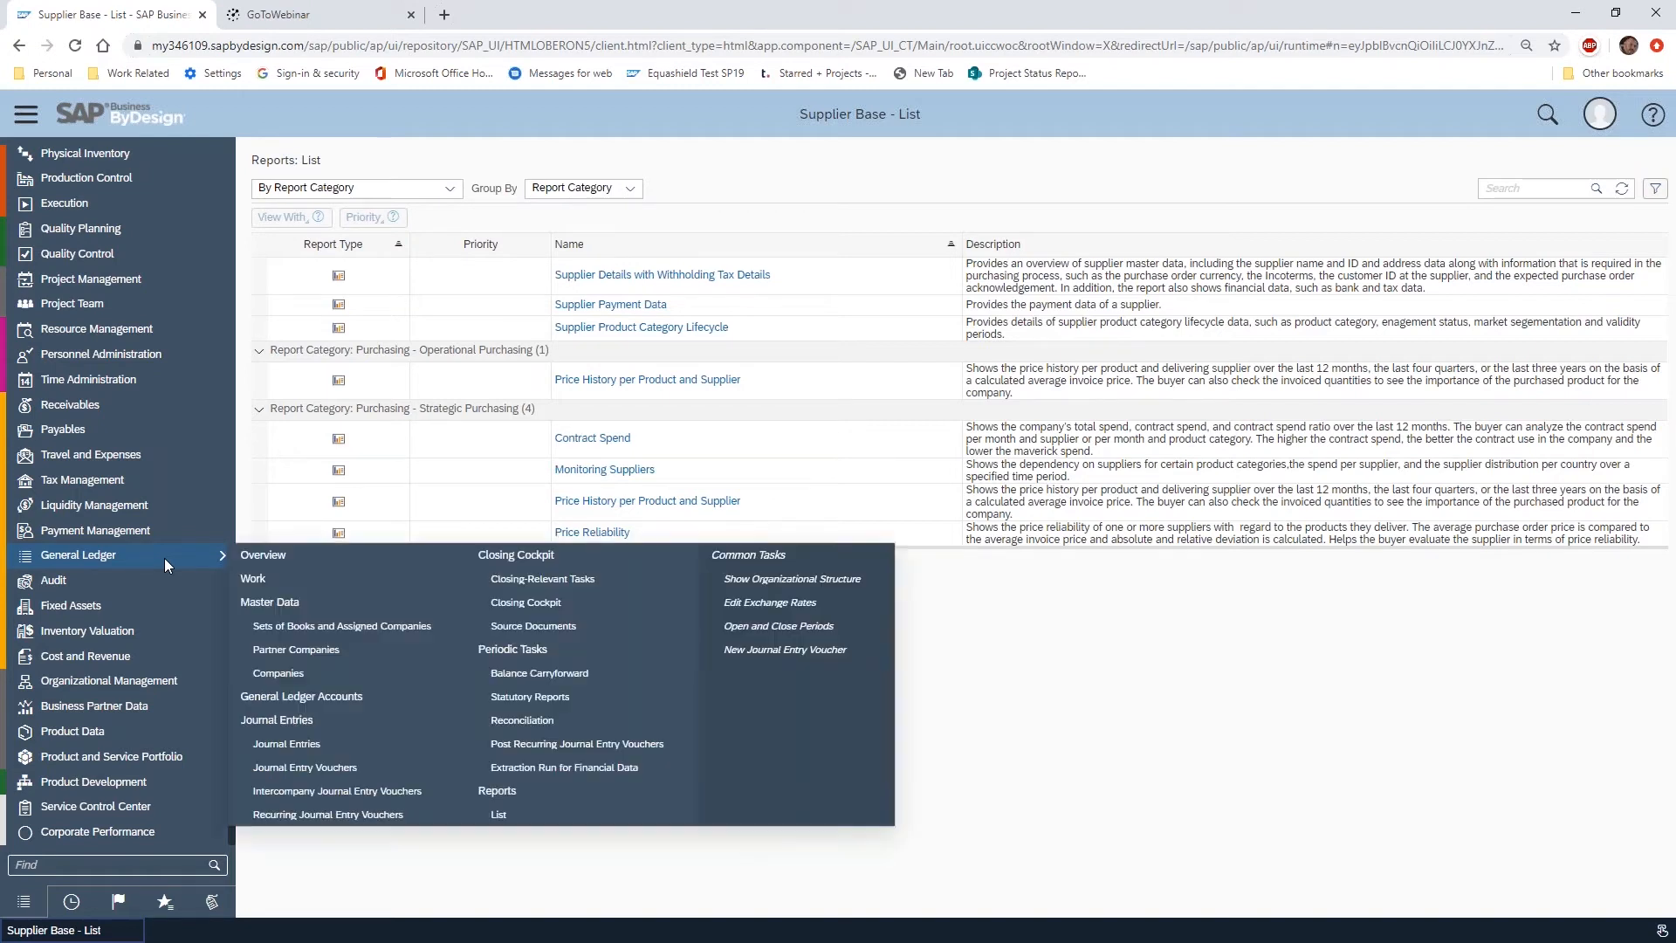
click(523, 812)
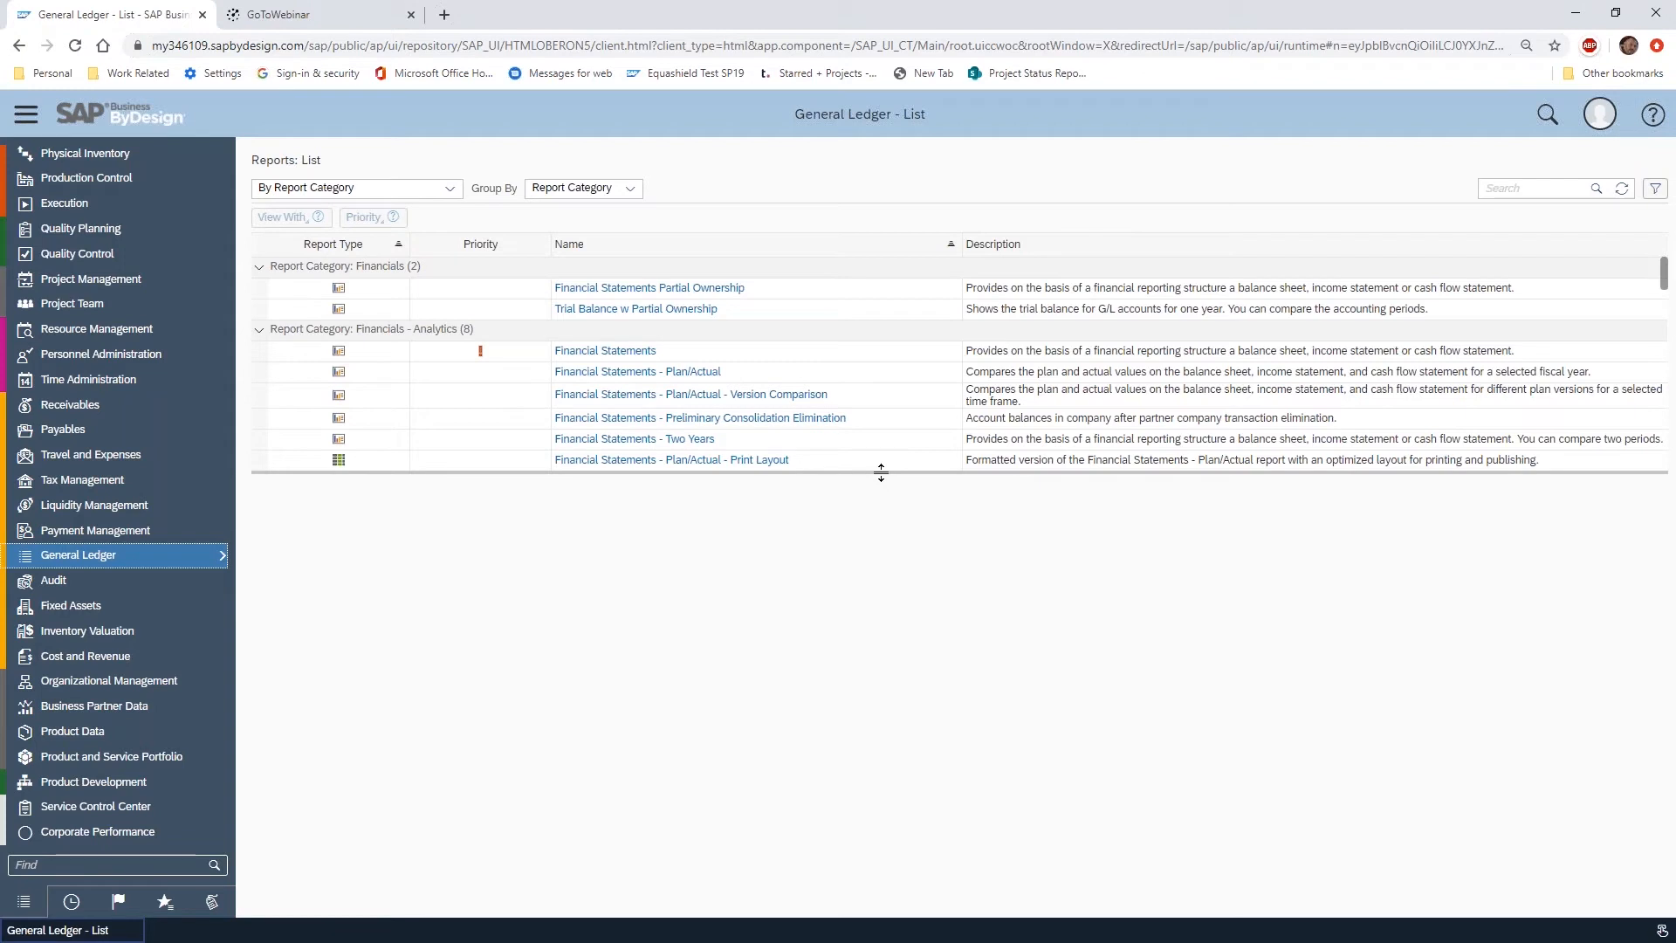
drag(881, 472, 909, 700)
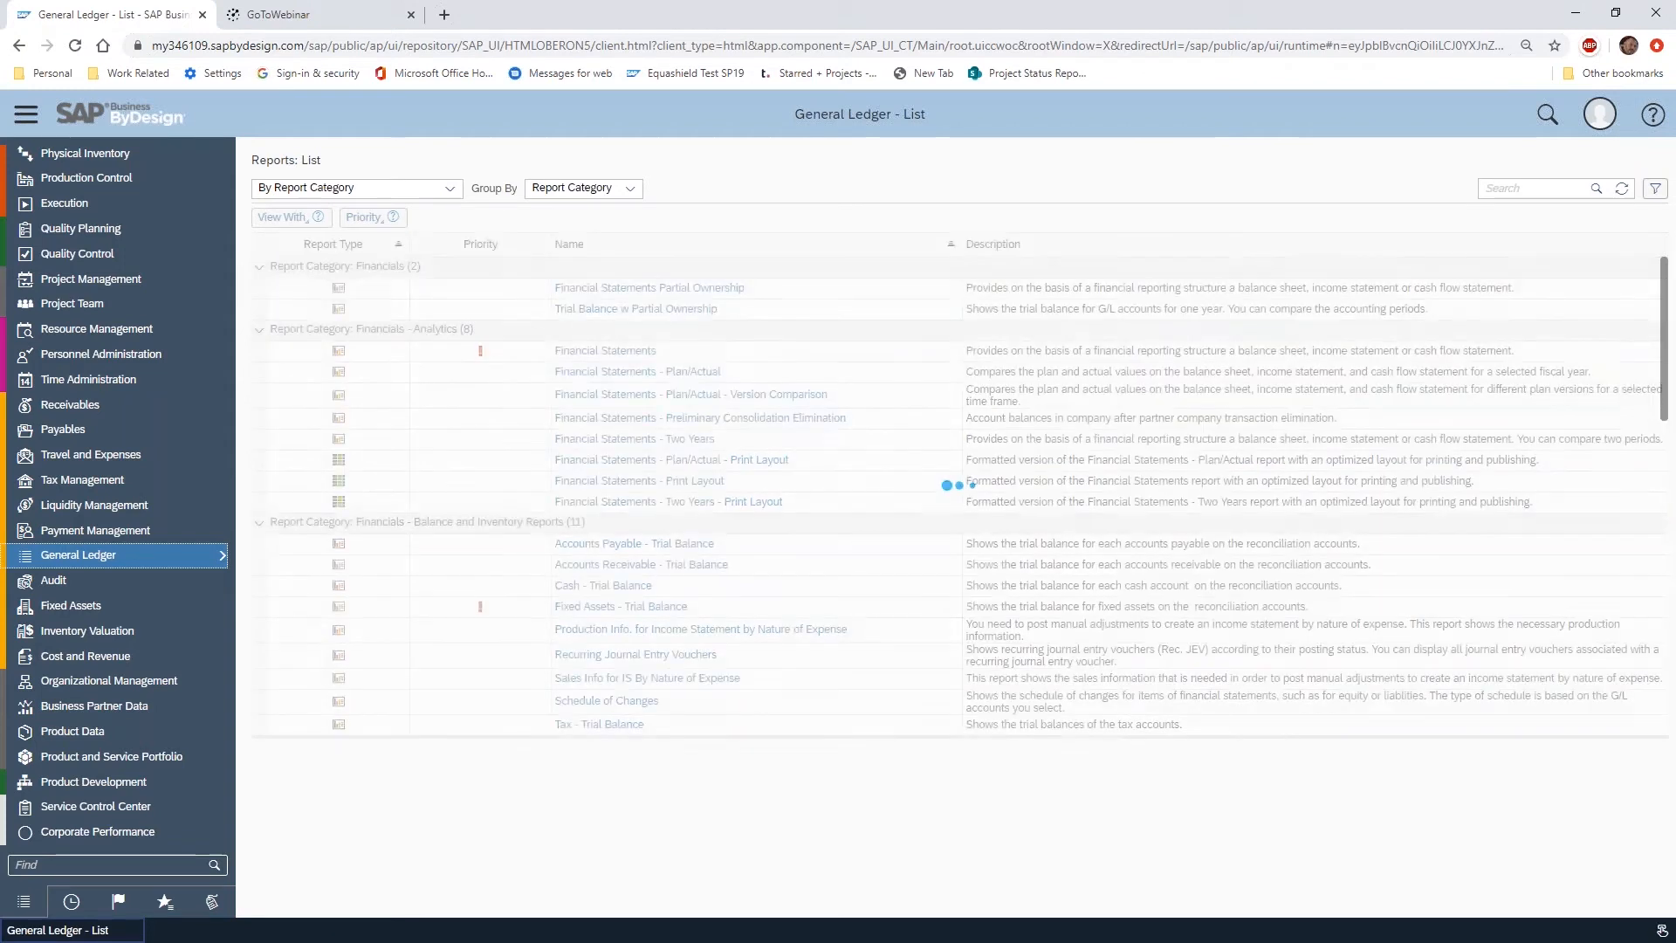
scroll(864, 439, down, 2)
scroll(865, 439, down, 4)
scroll(867, 441, up, 6)
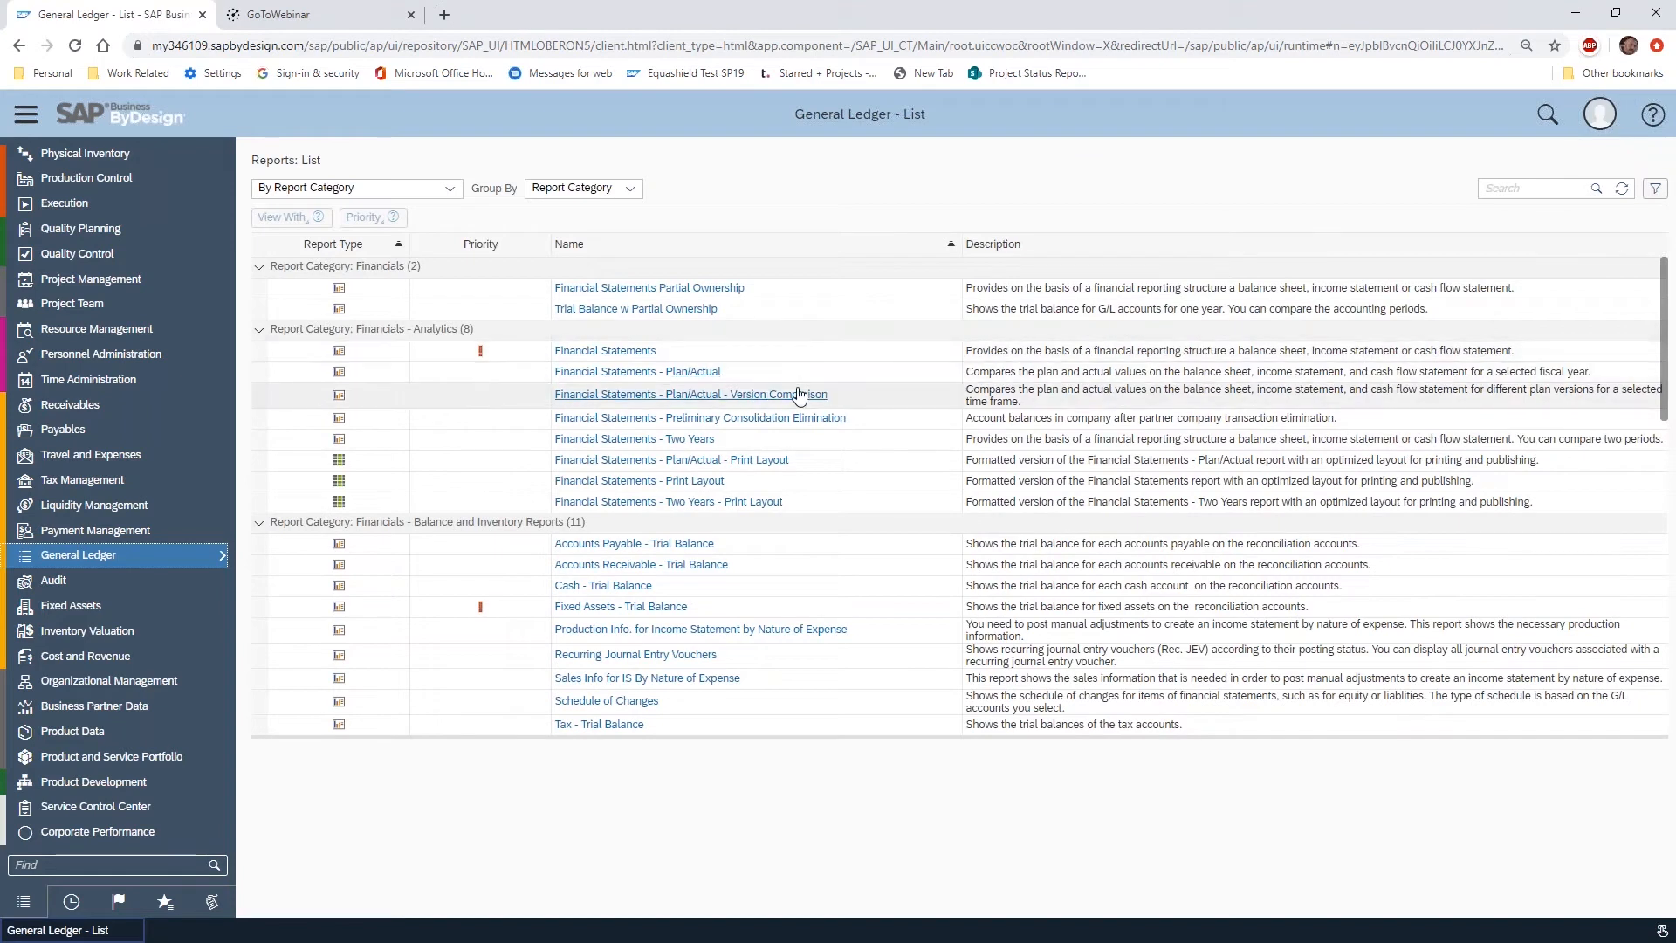
Mark the Financial Statements - Plan/Actual report as a priority and restrict the report list to My Priority Reports
click(260, 373)
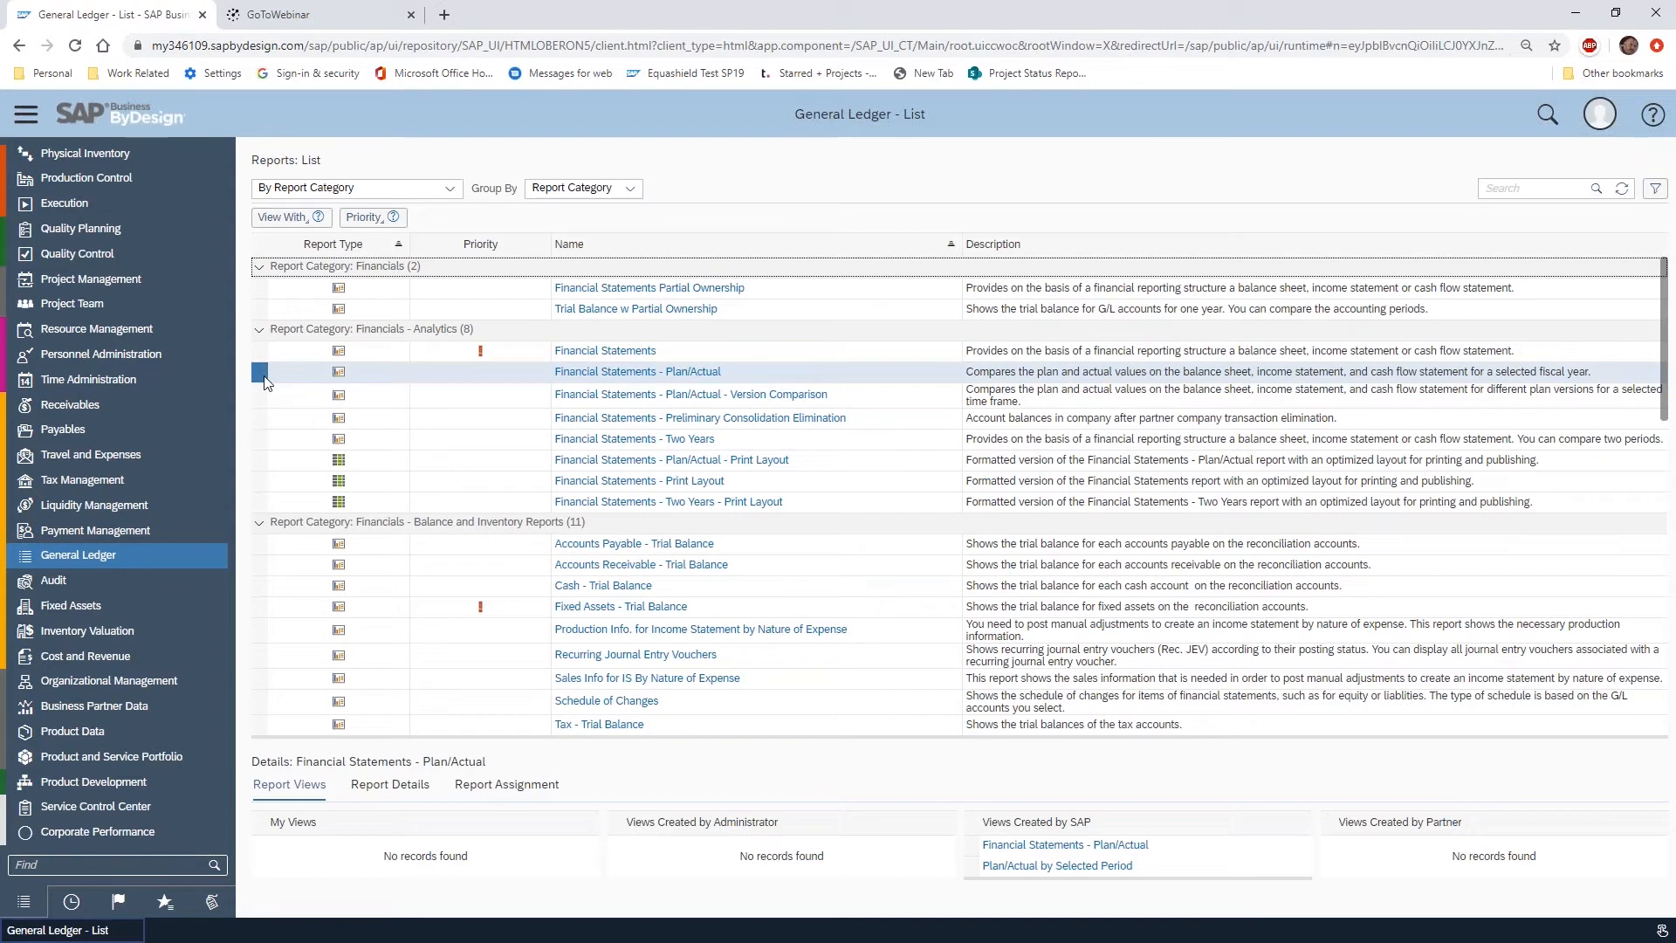
click(373, 220)
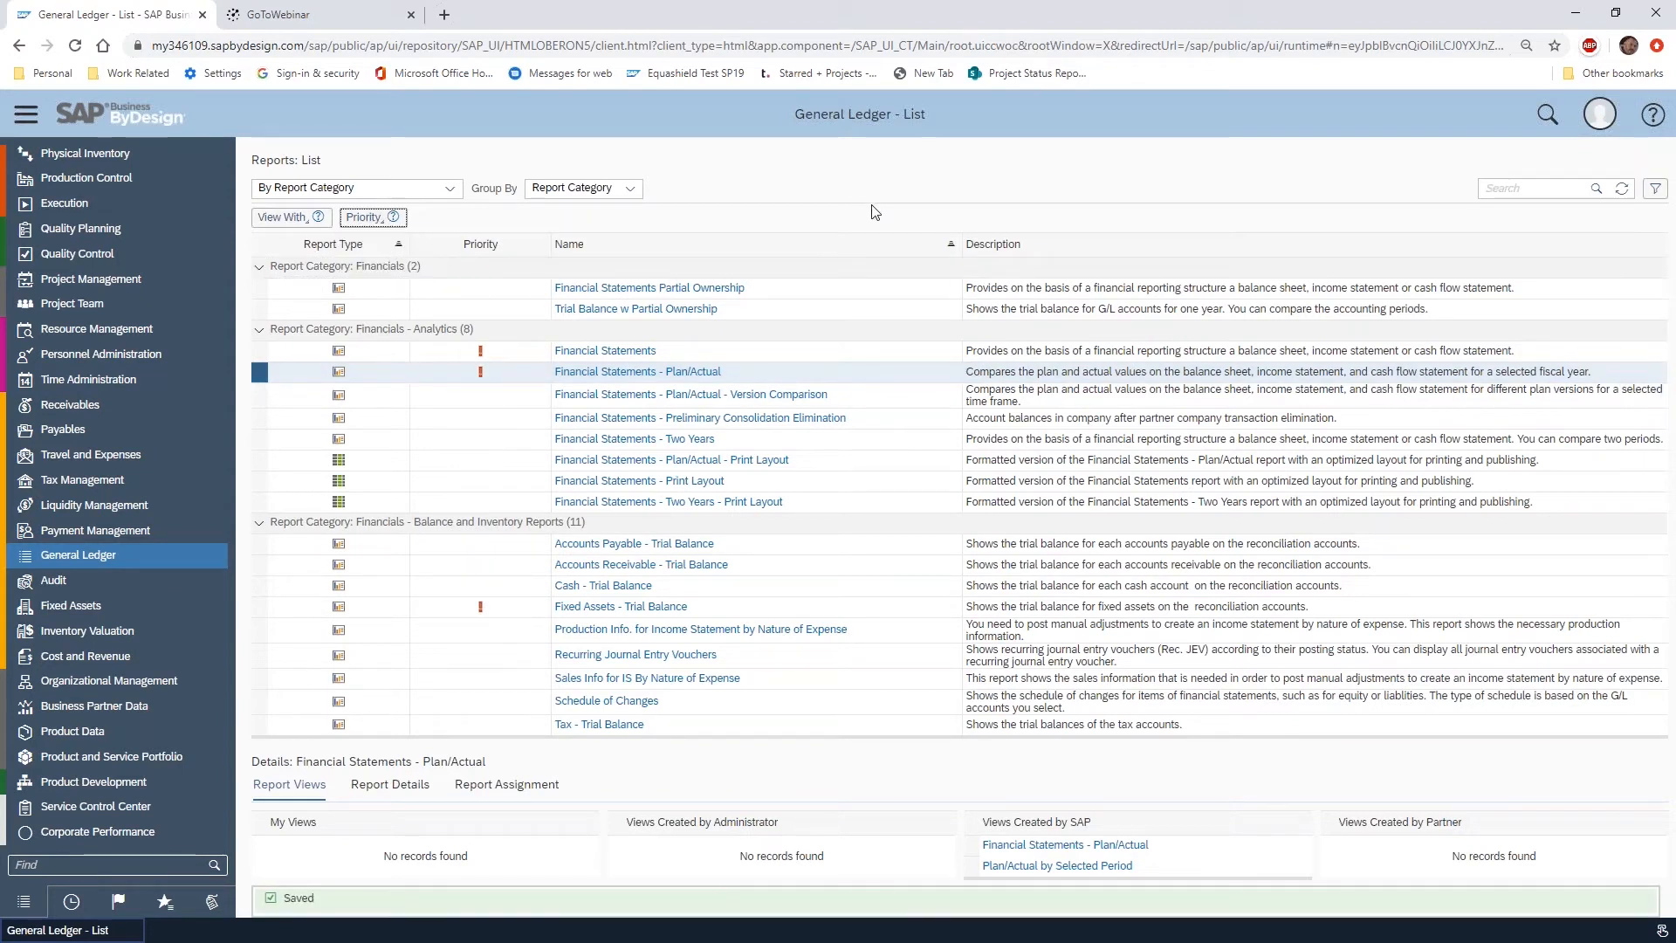
click(448, 188)
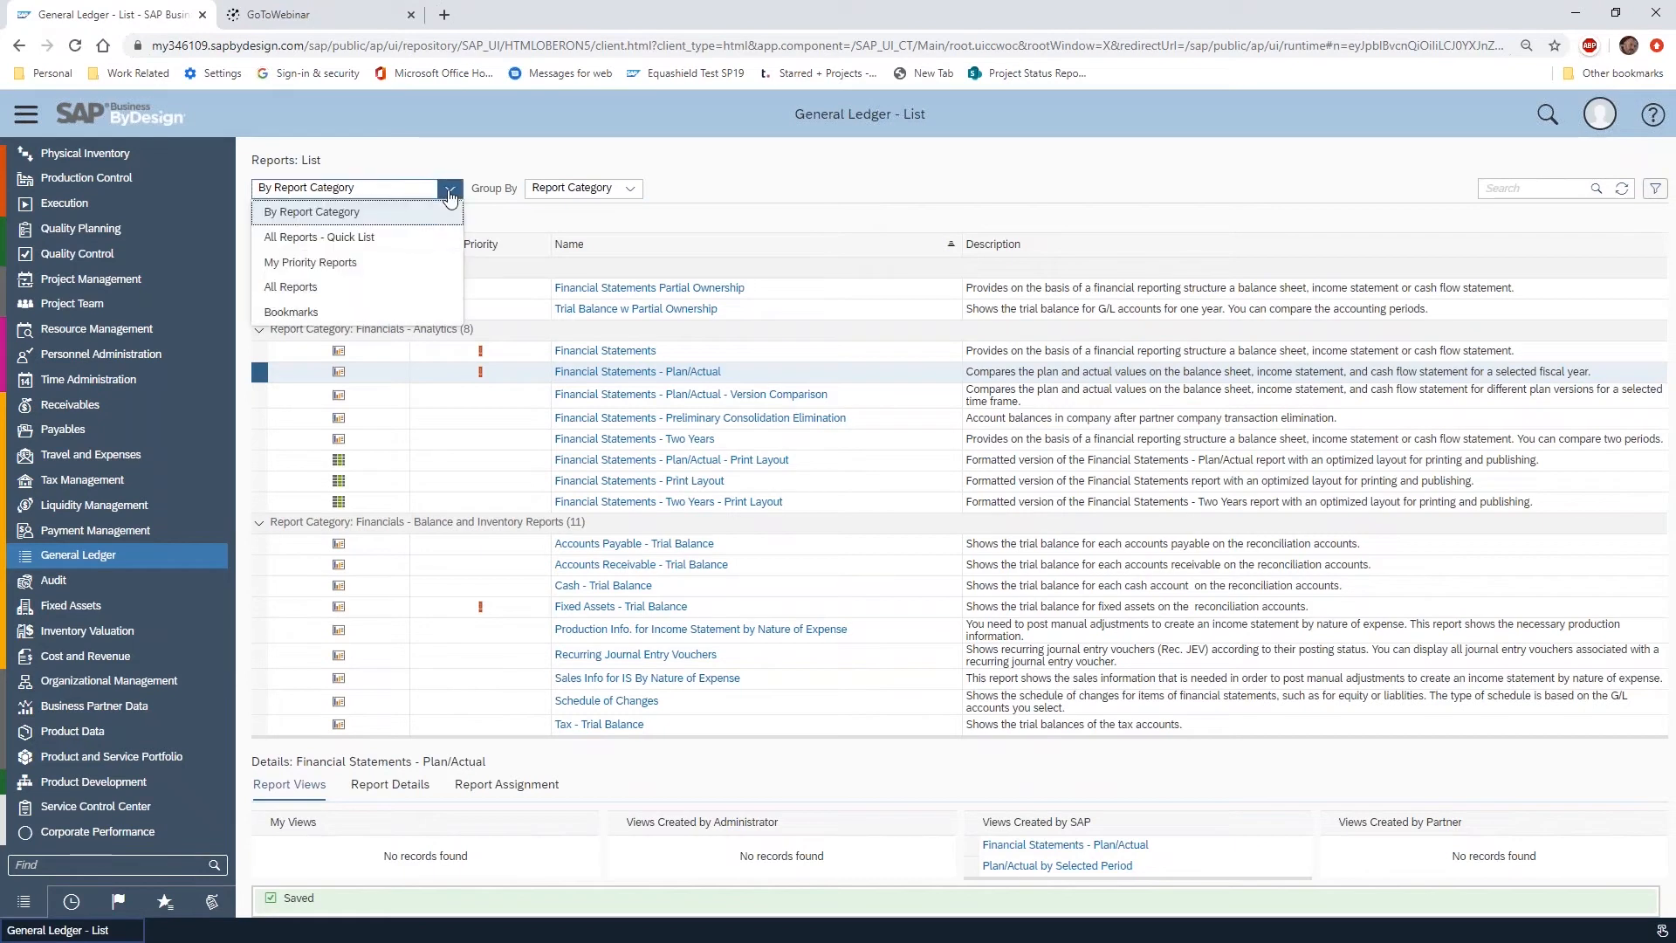
click(379, 266)
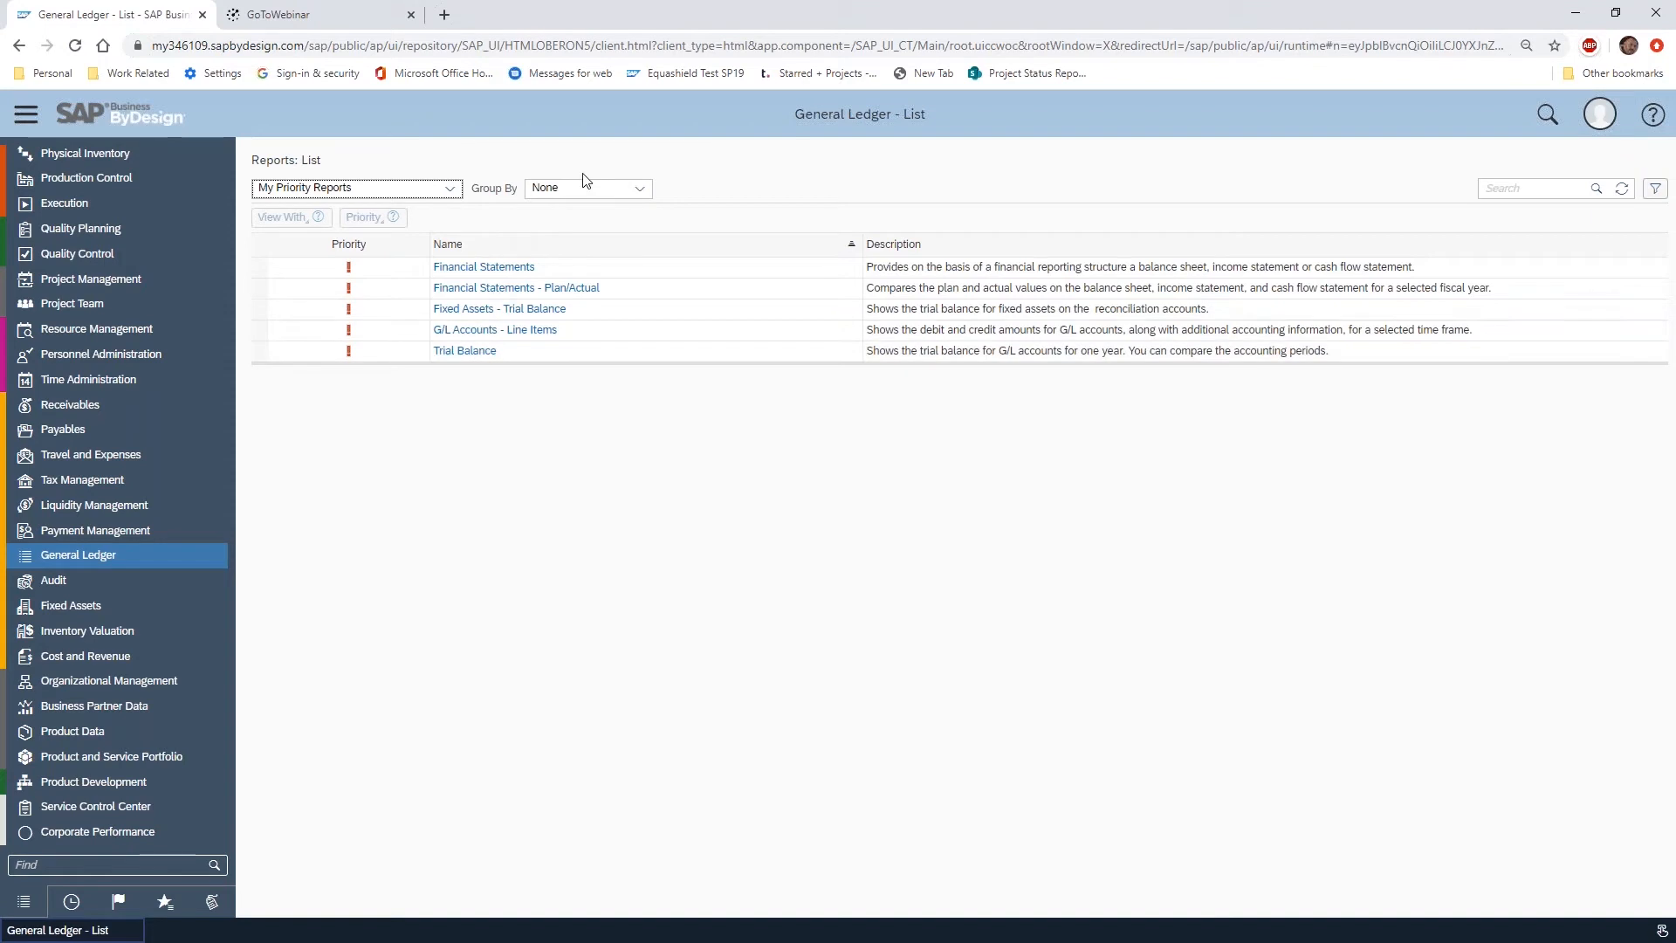
Open the G/L Accounts - Line Items report and set its Company selection to 1000, Almika Inc
click(489, 337)
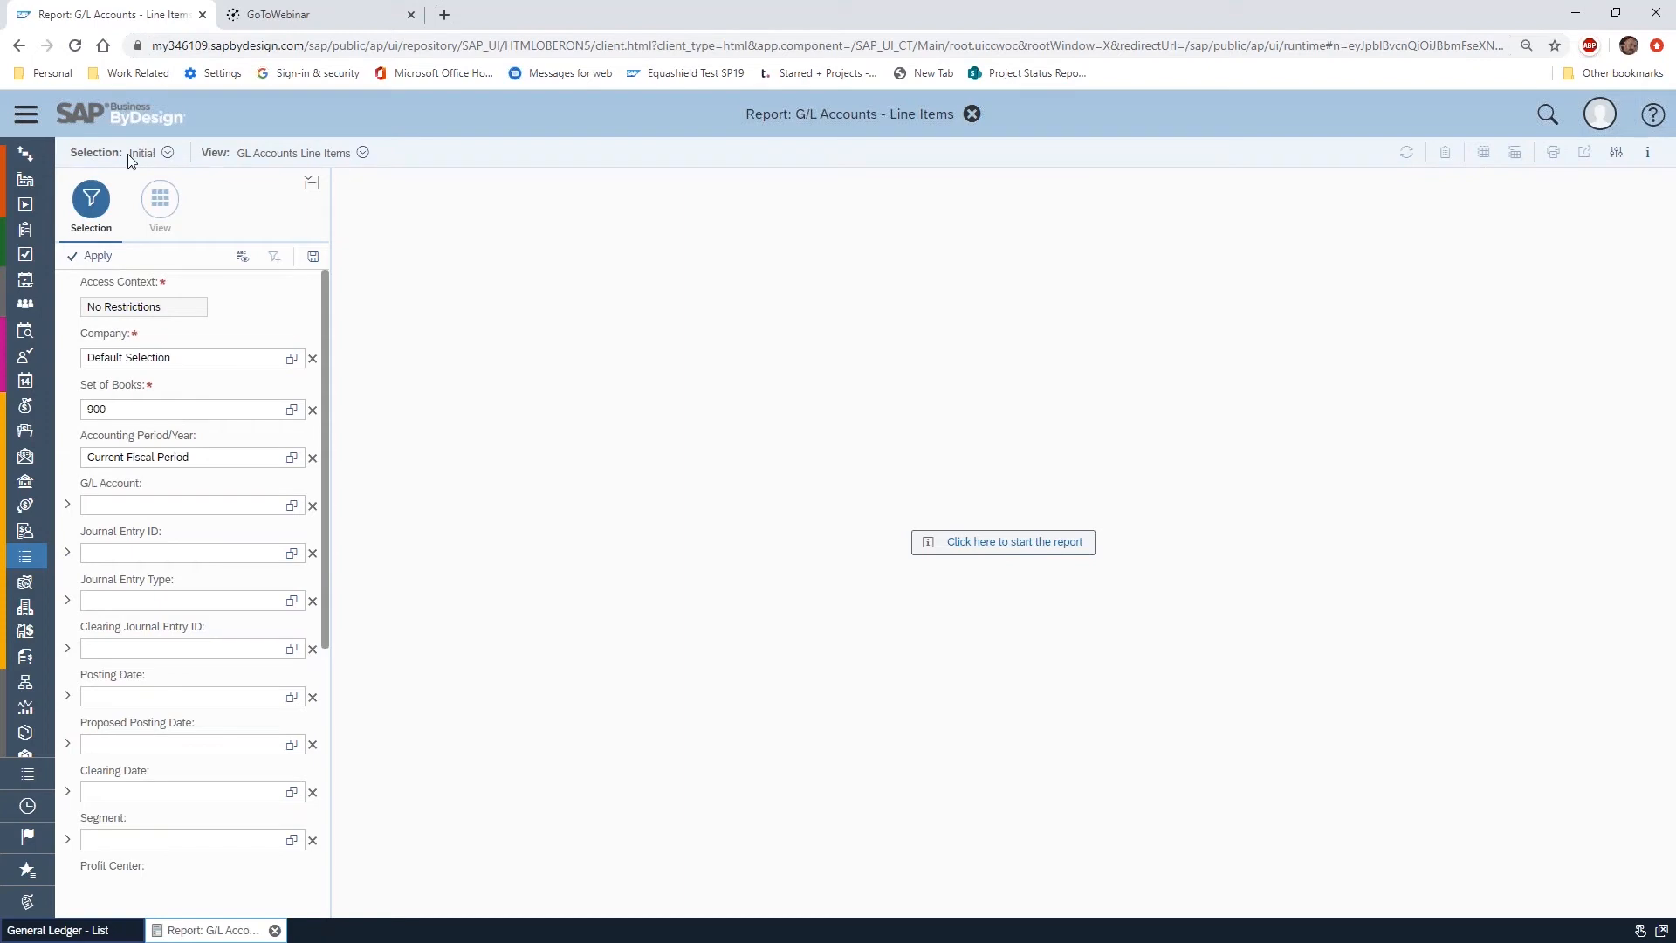
click(291, 358)
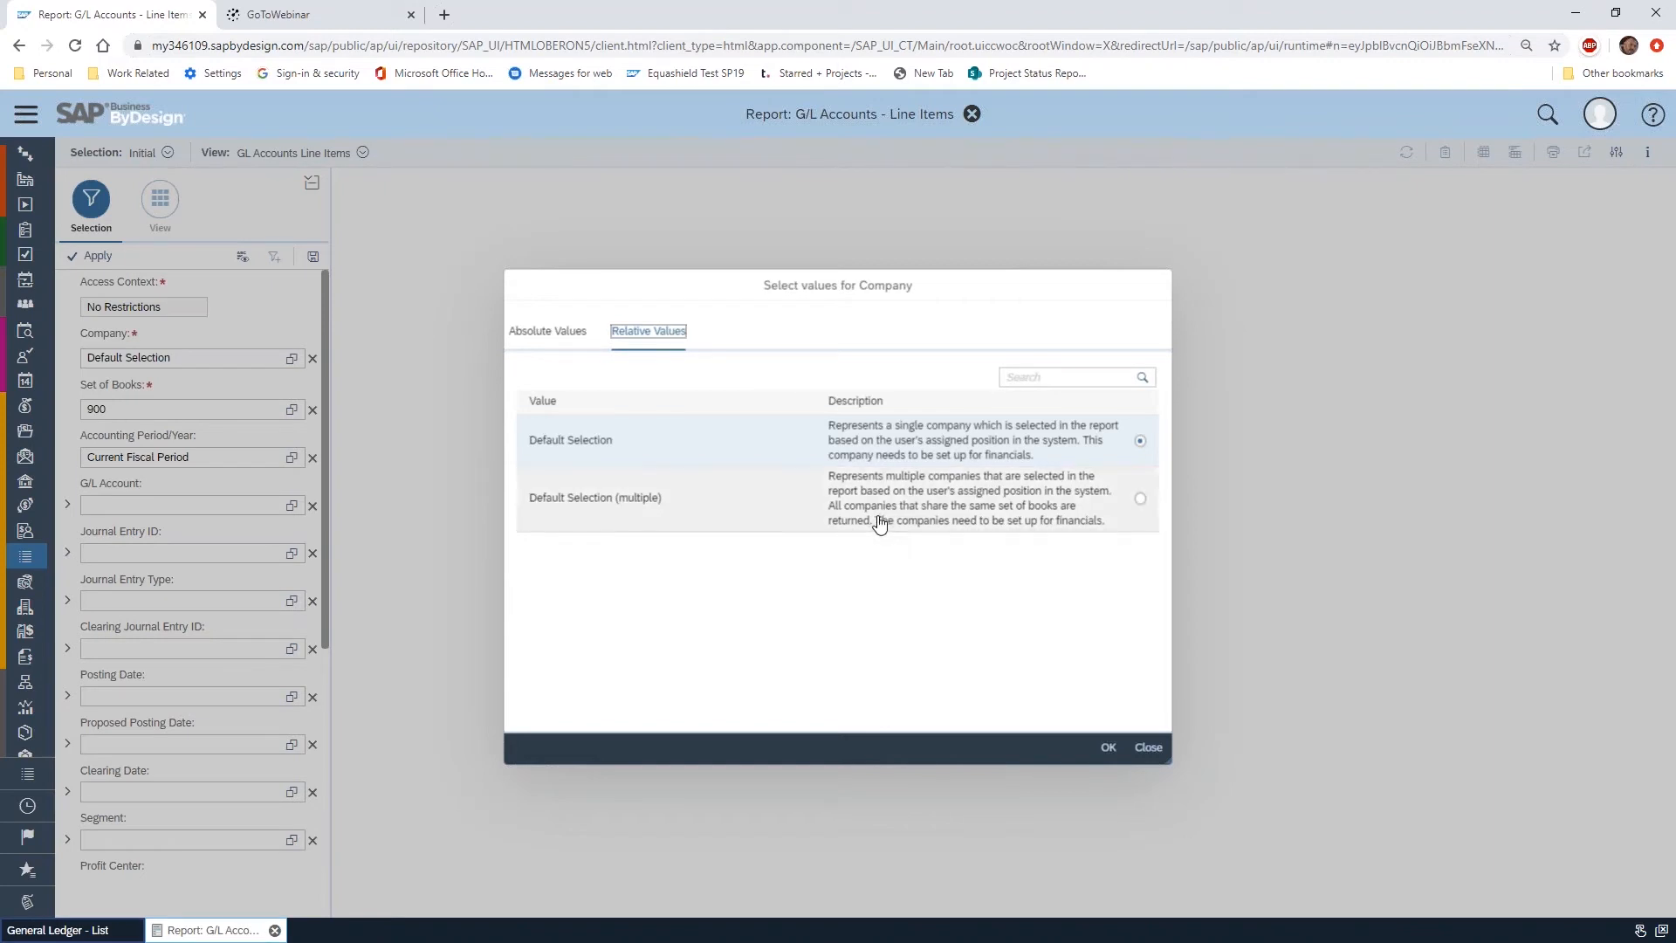
click(550, 333)
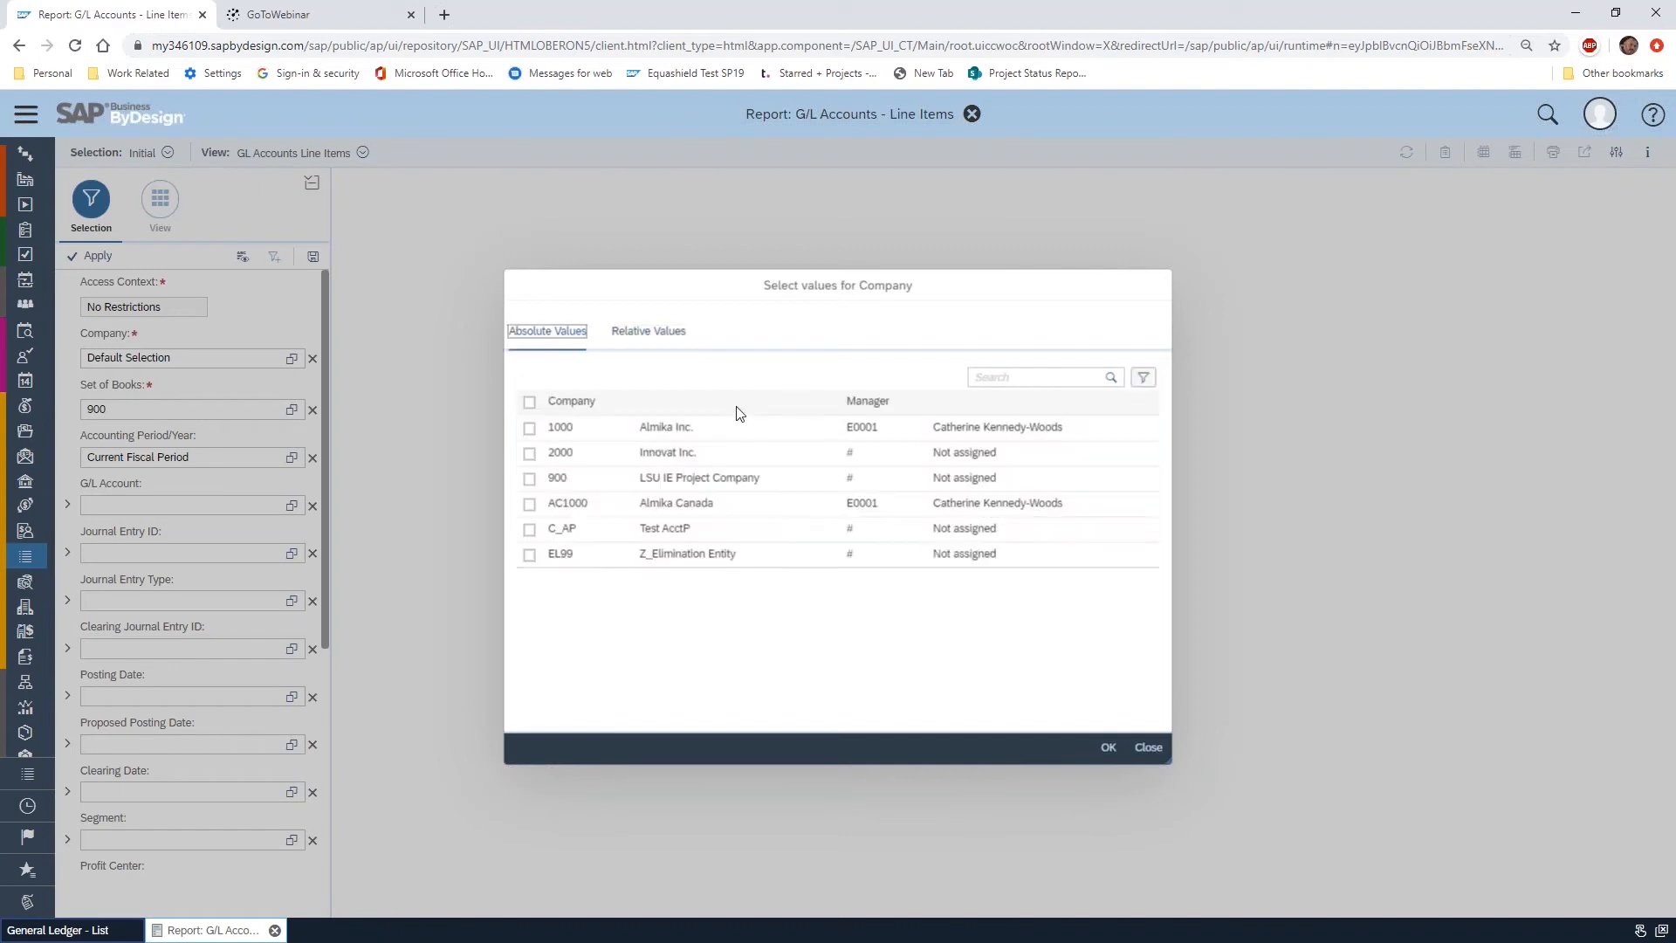
click(529, 428)
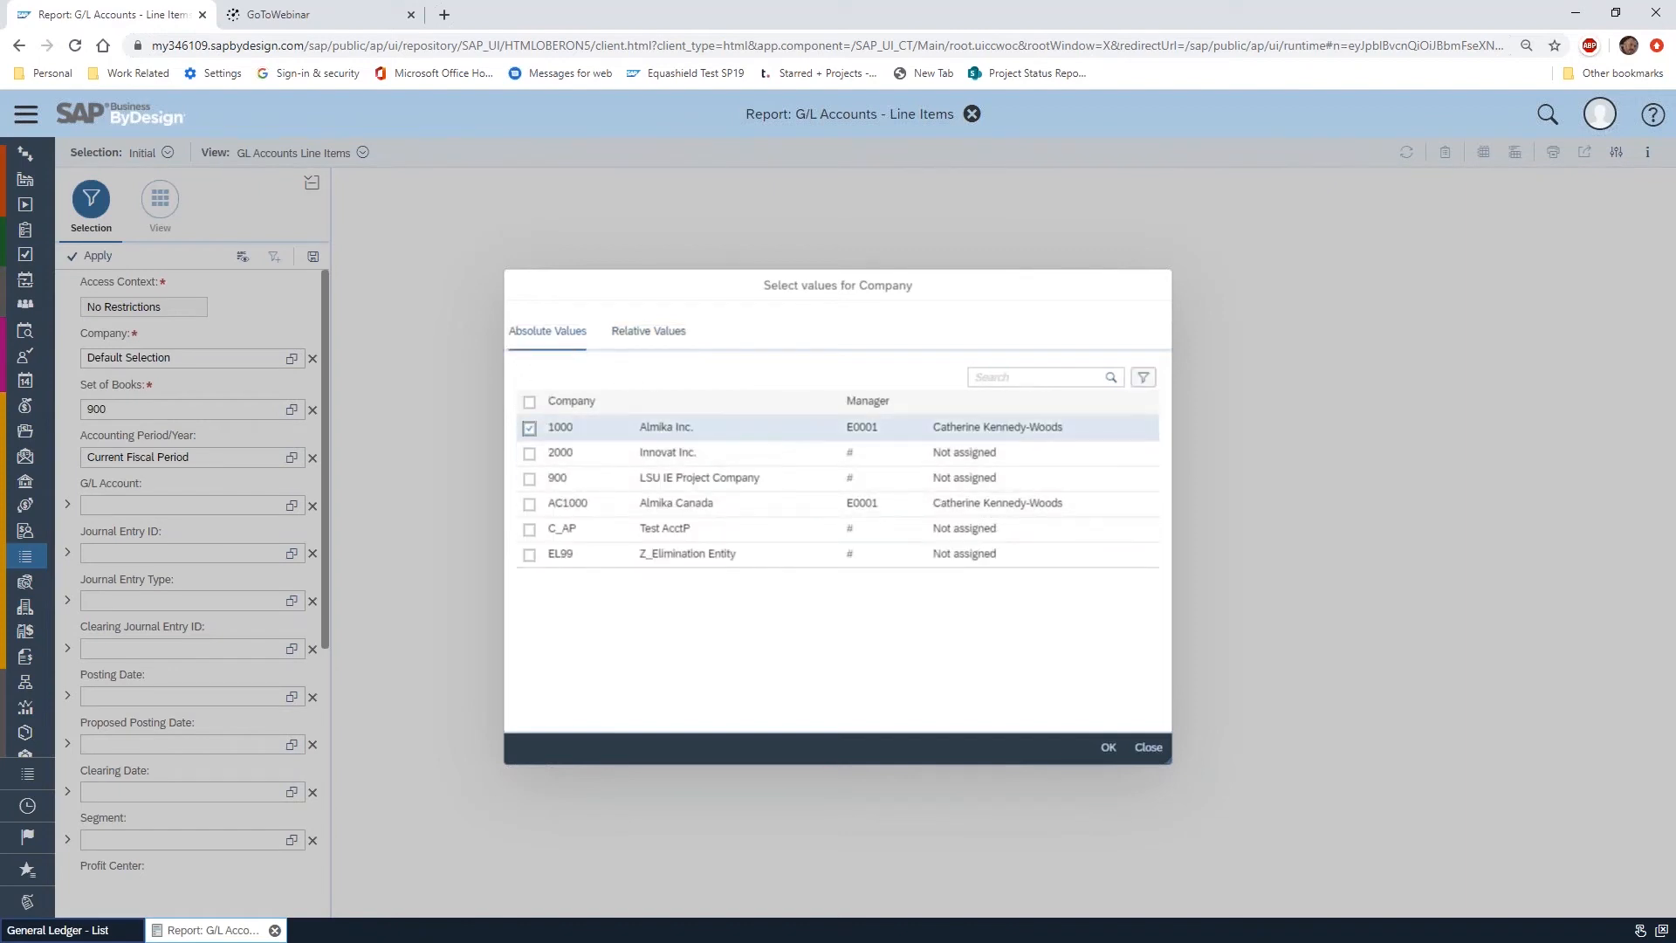
click(1108, 748)
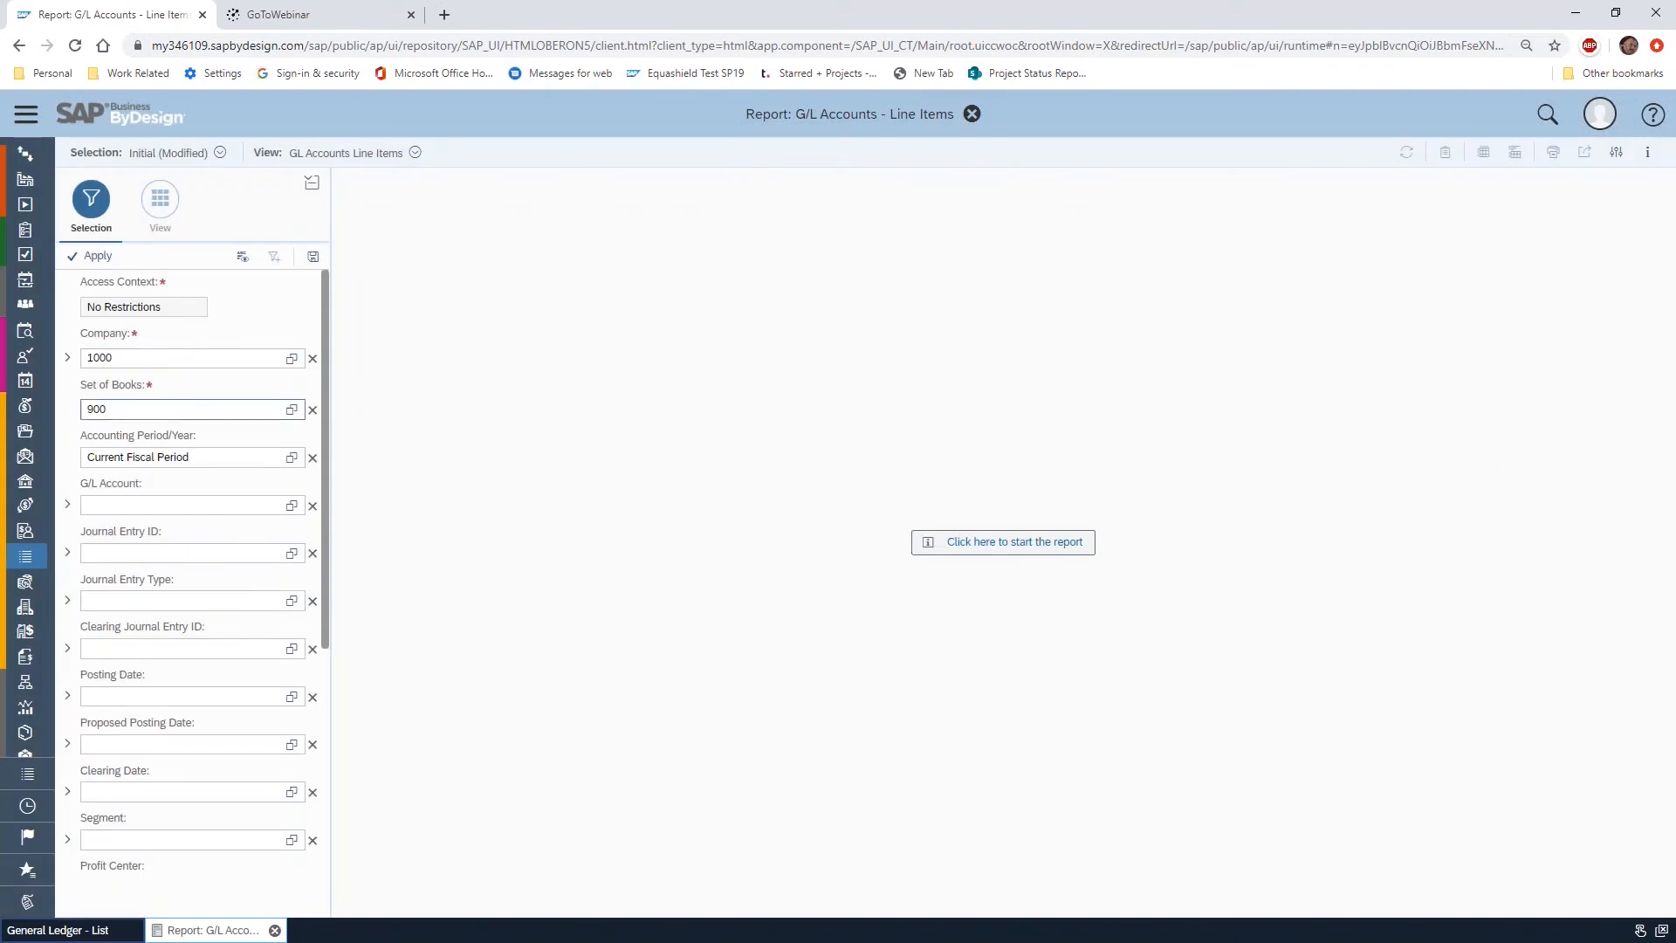
Set the report's Set of Books selection to 9011, Set of Books_US GAAP
click(292, 409)
click(1140, 428)
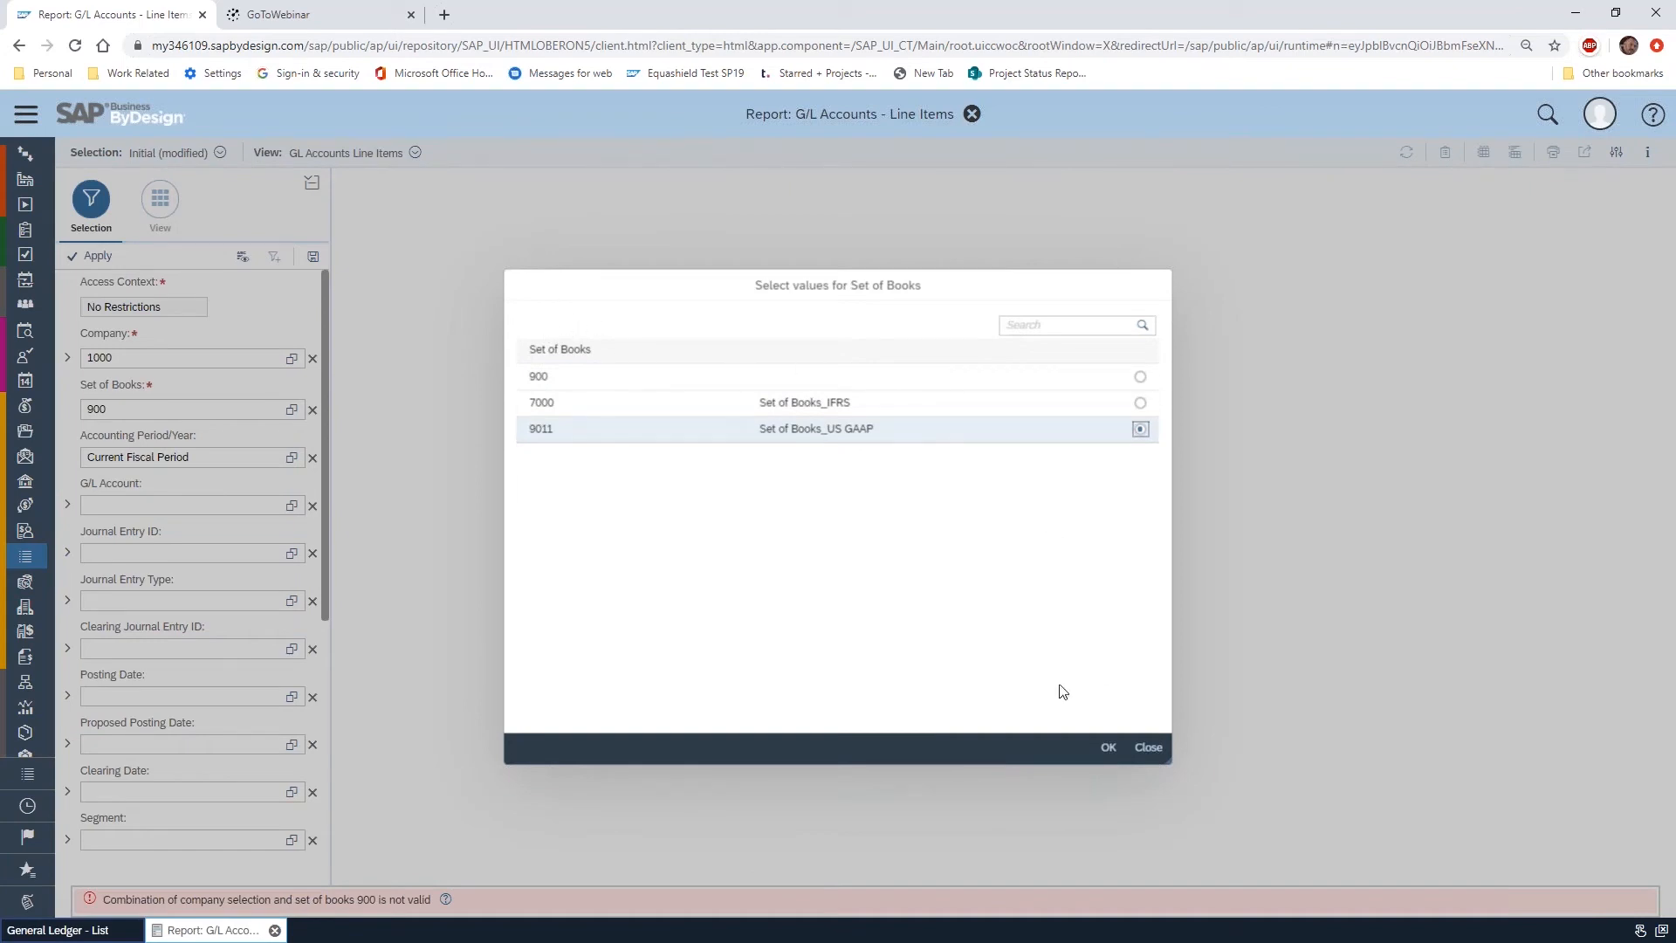
click(1108, 748)
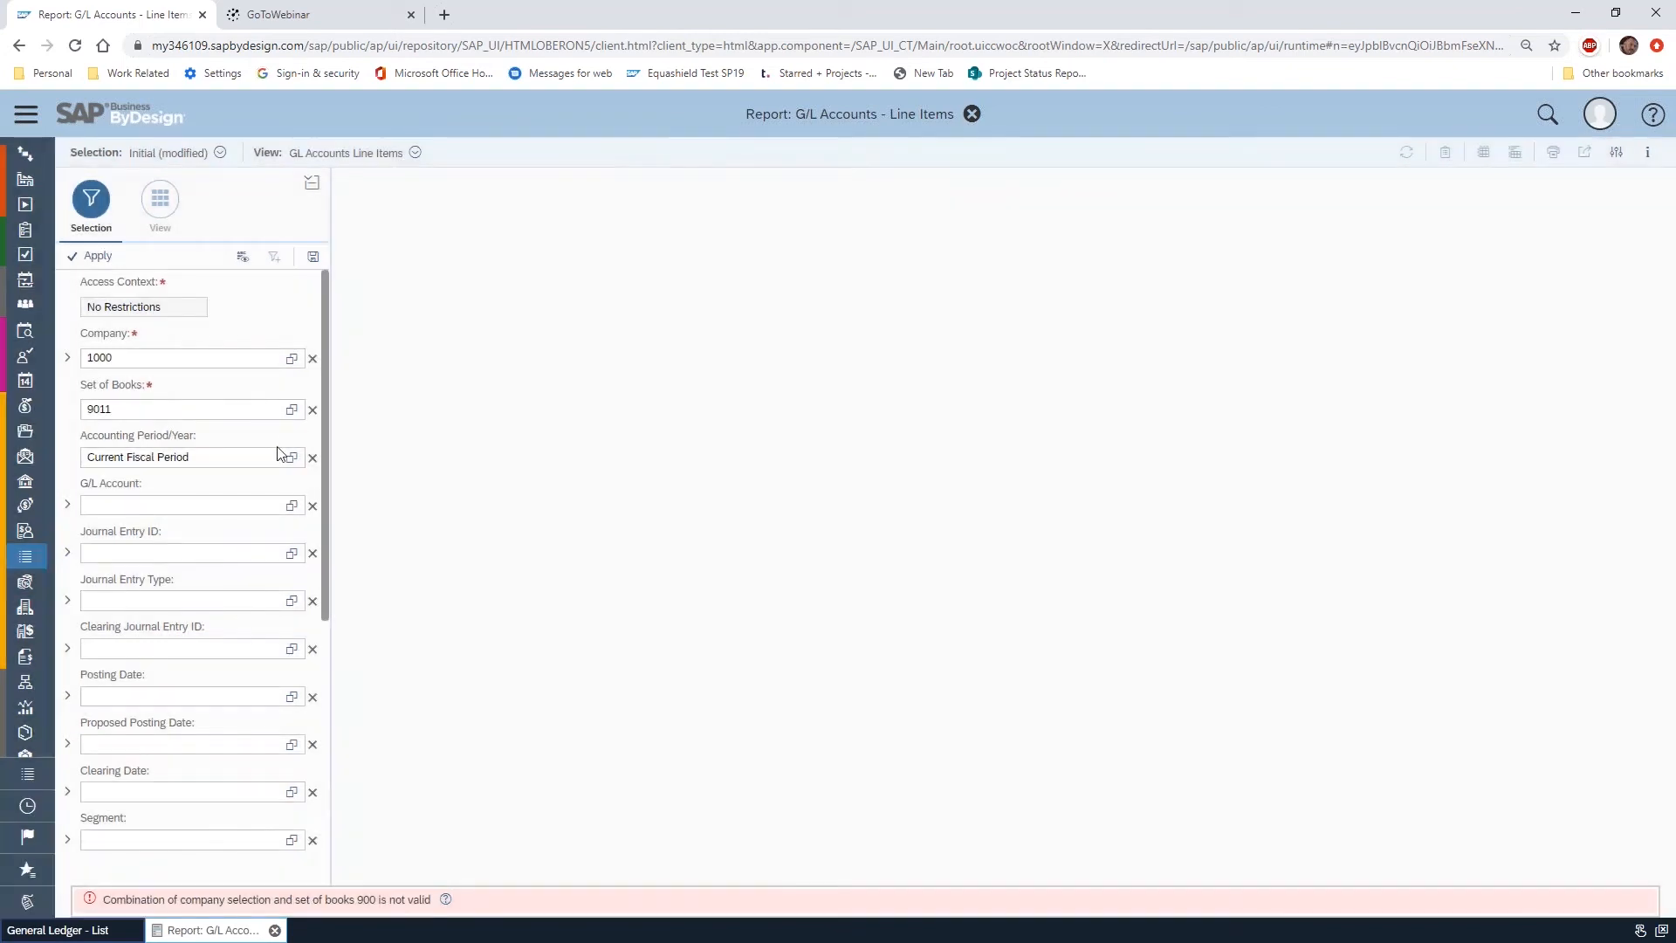
Set the report's Accounting Period/Year selection to the relative value Last Fiscal Year
click(292, 457)
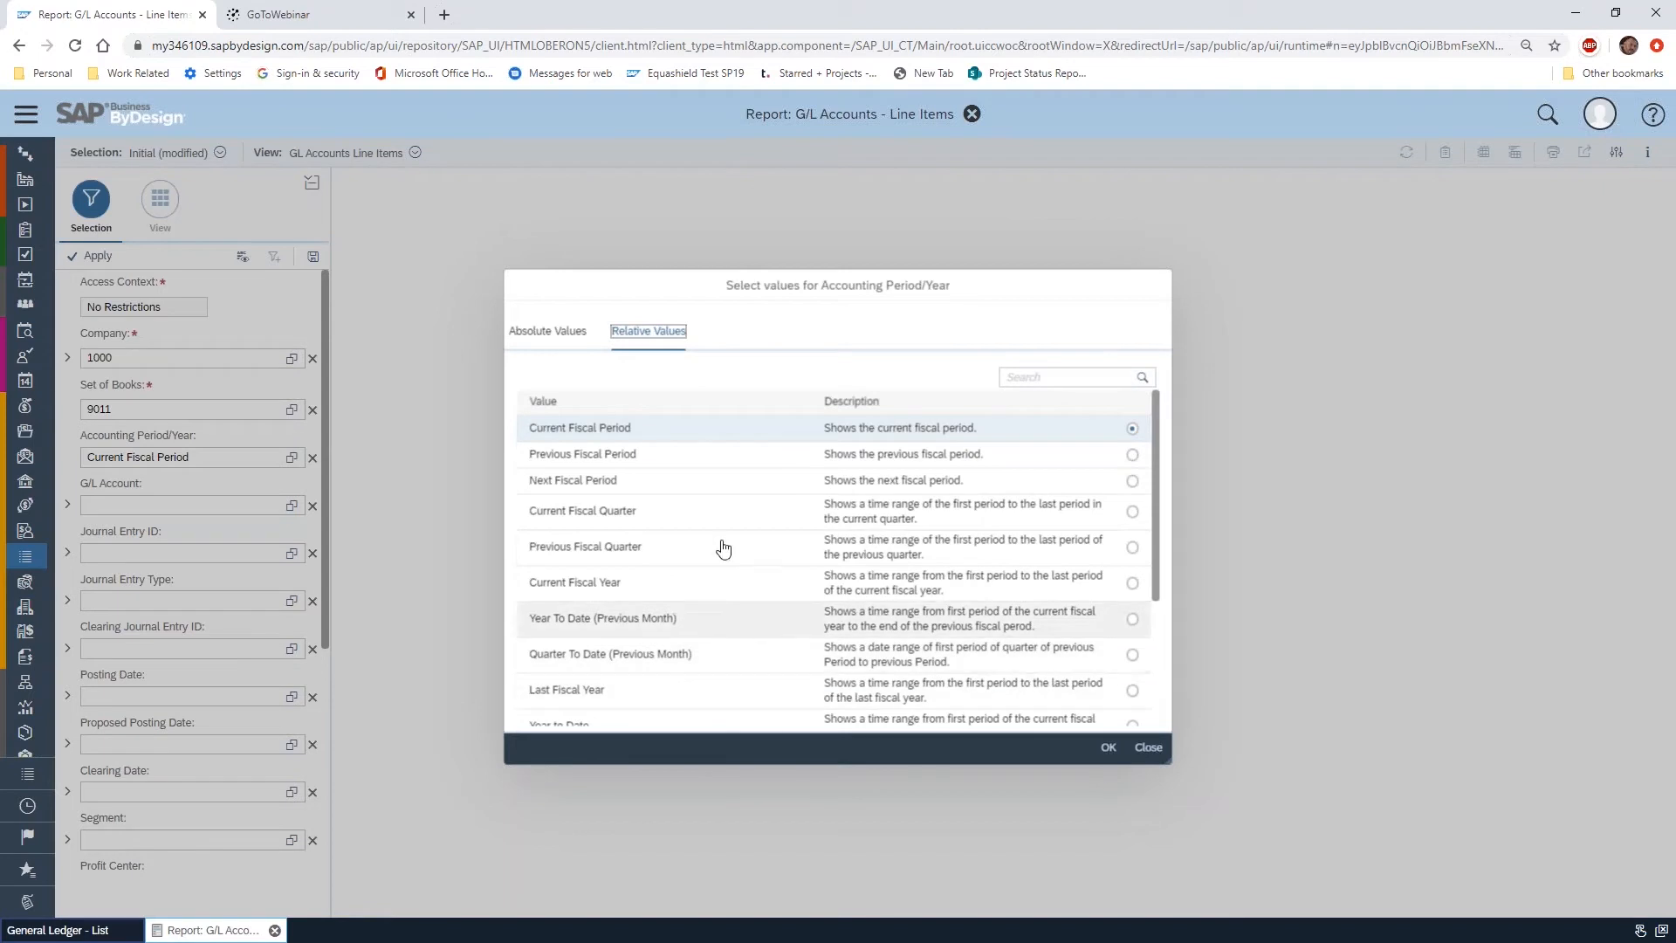
click(1131, 691)
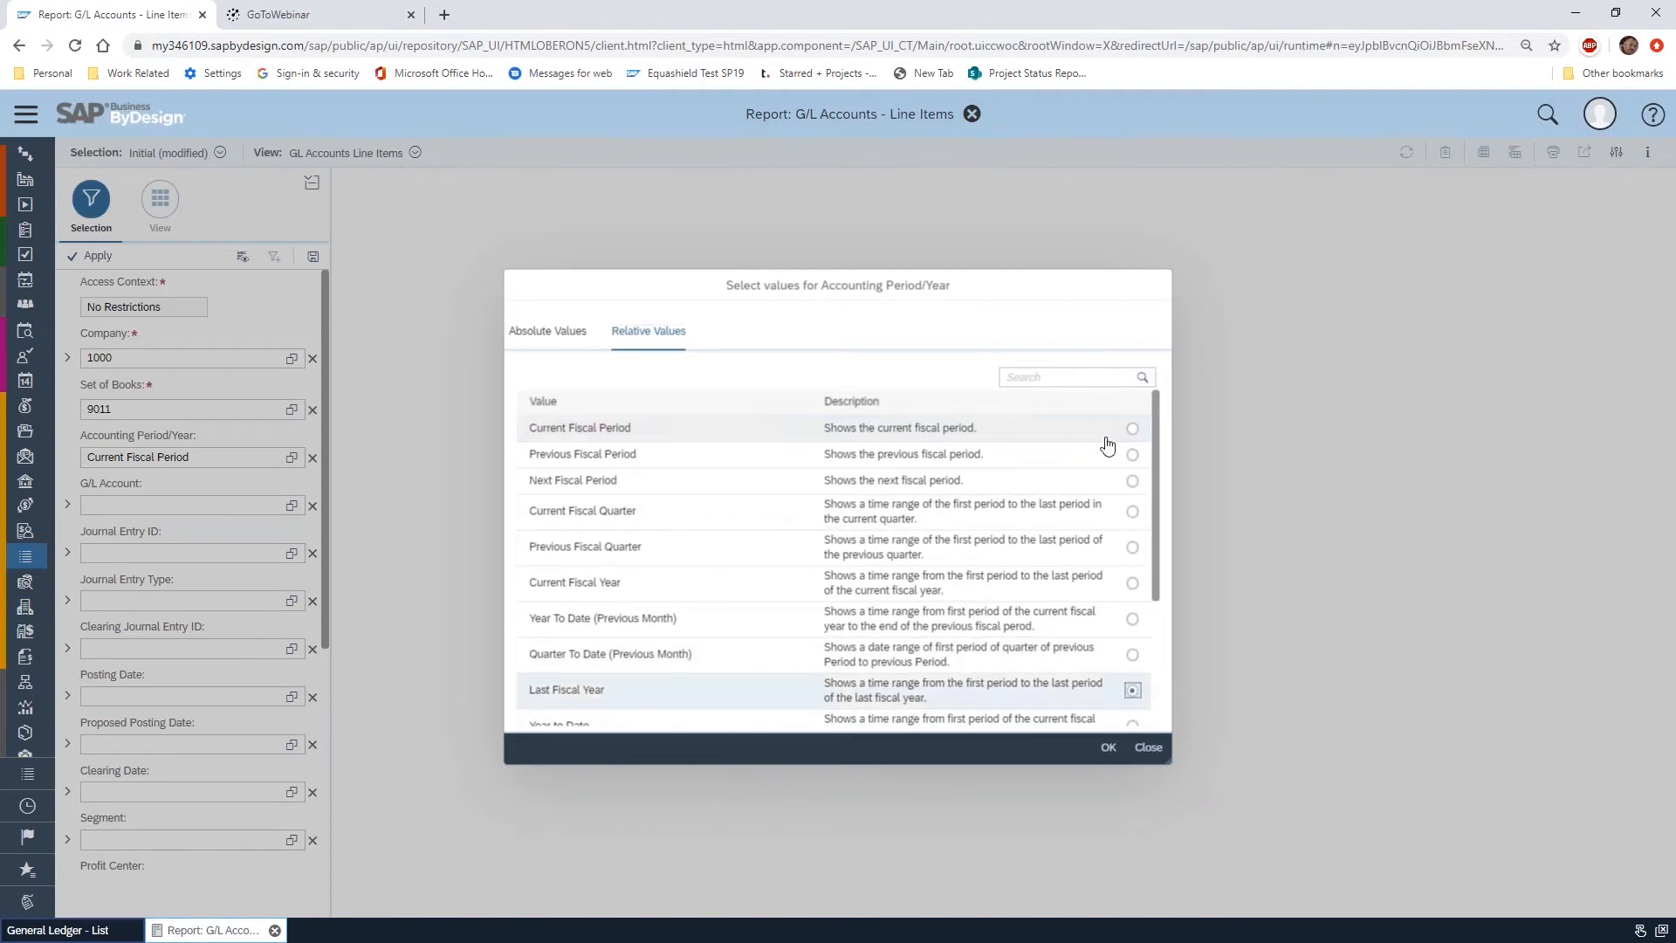
click(1108, 748)
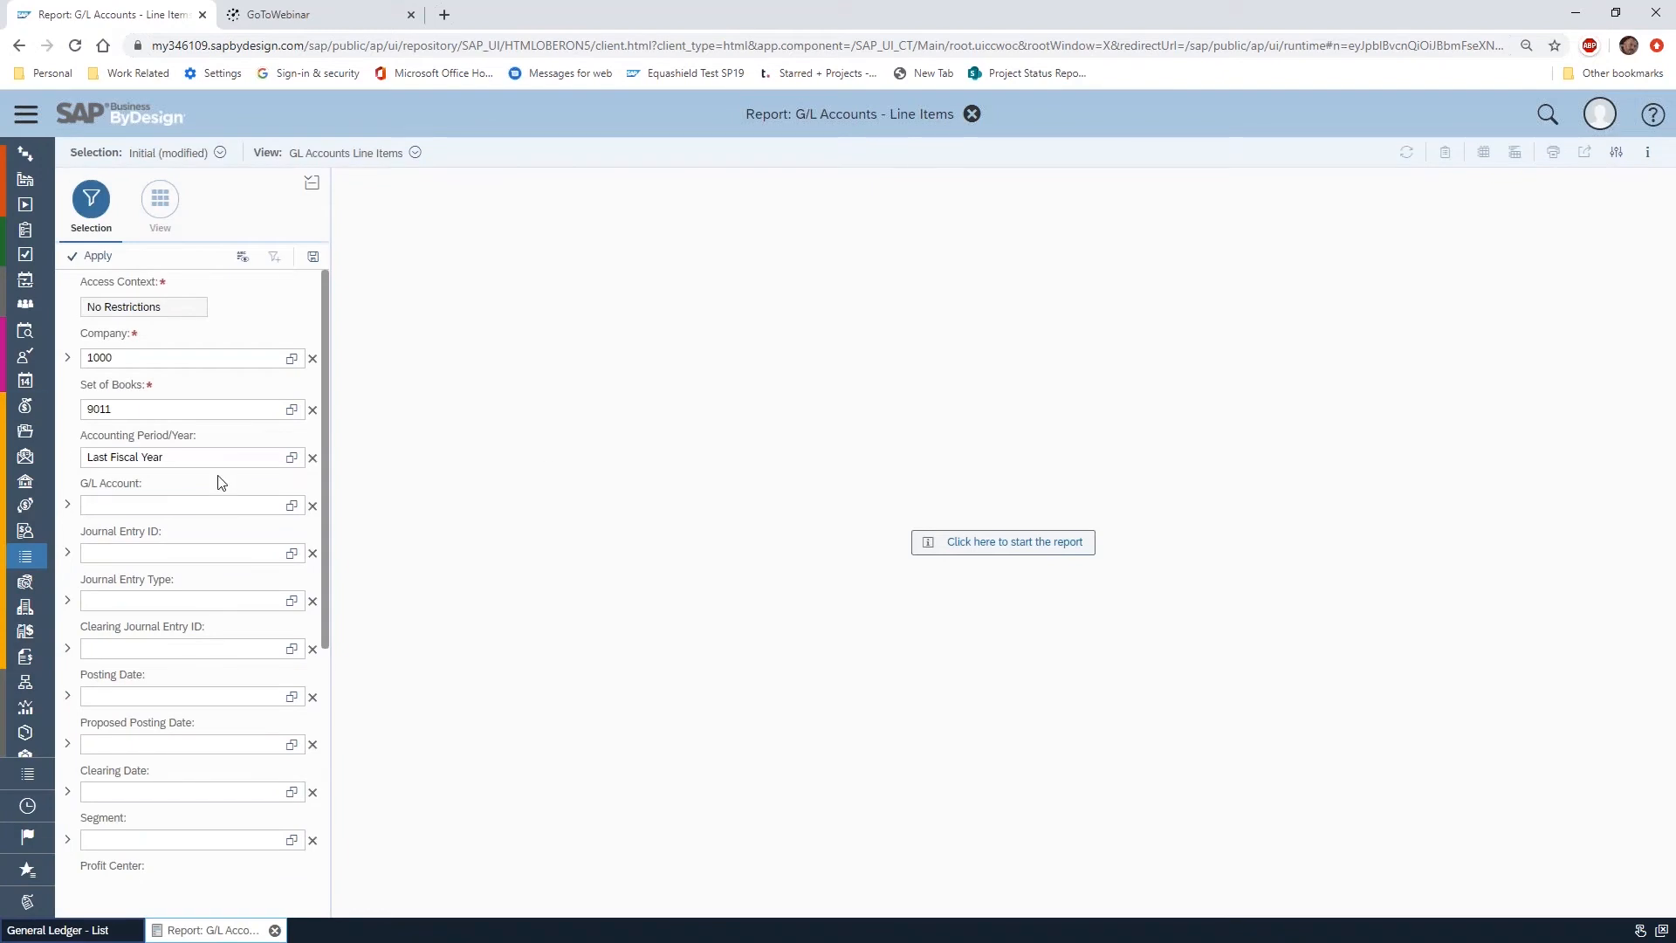
Set the report's G/L Account selection to all accounts found by searching for 1*
click(293, 507)
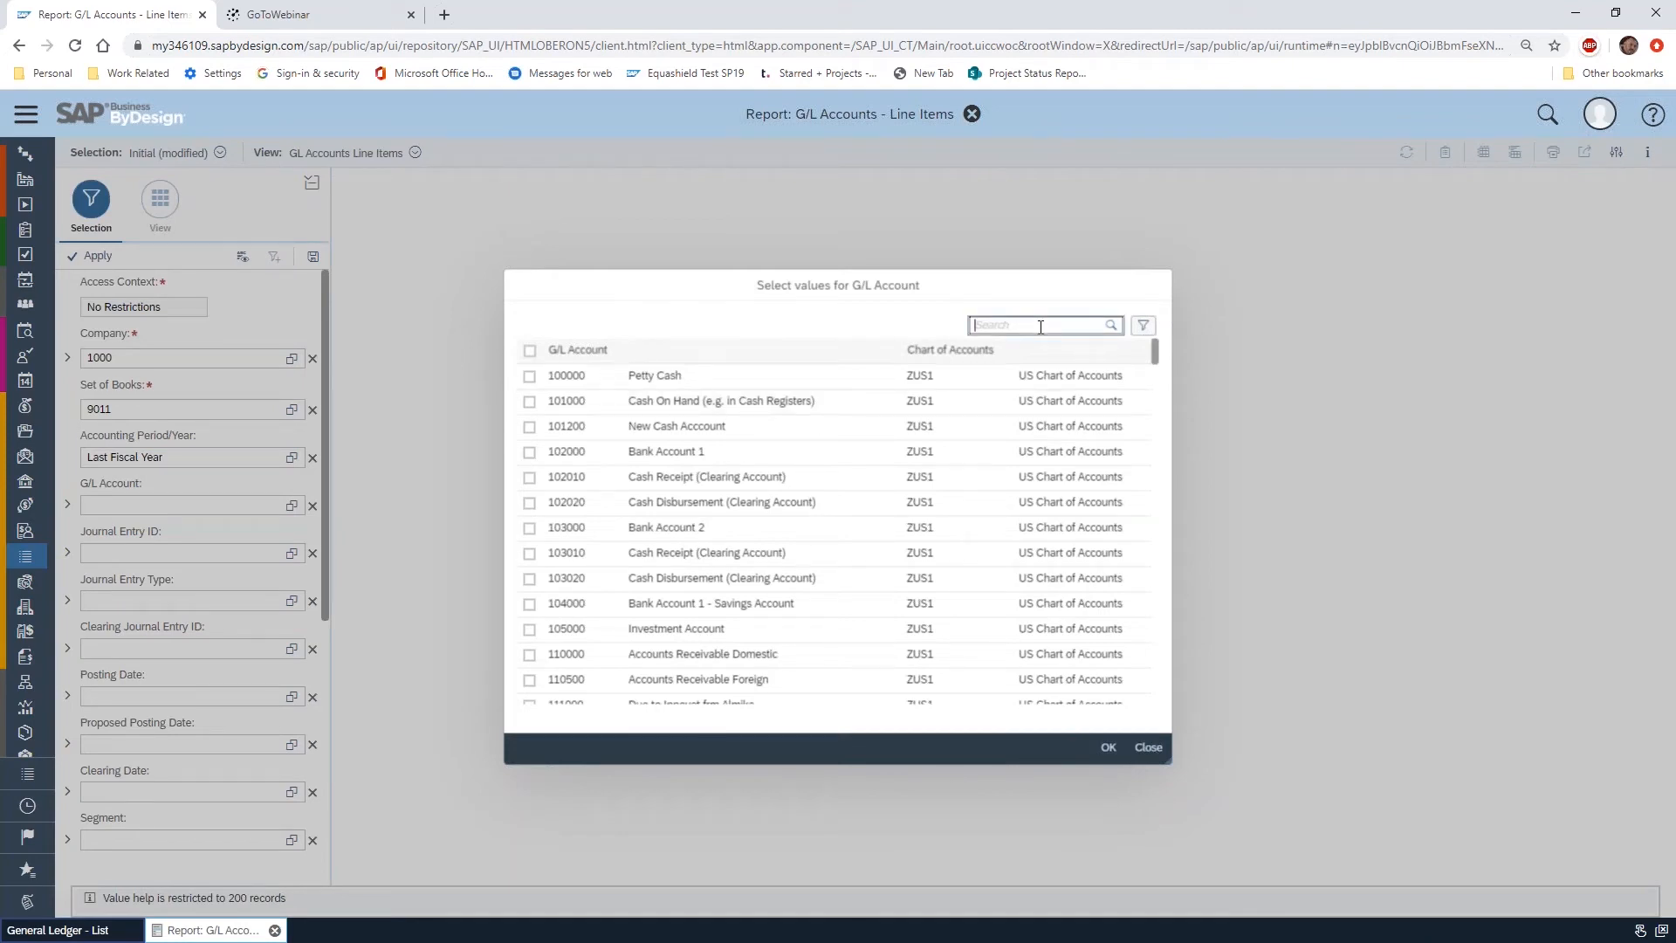
scroll(846, 486, down, 15)
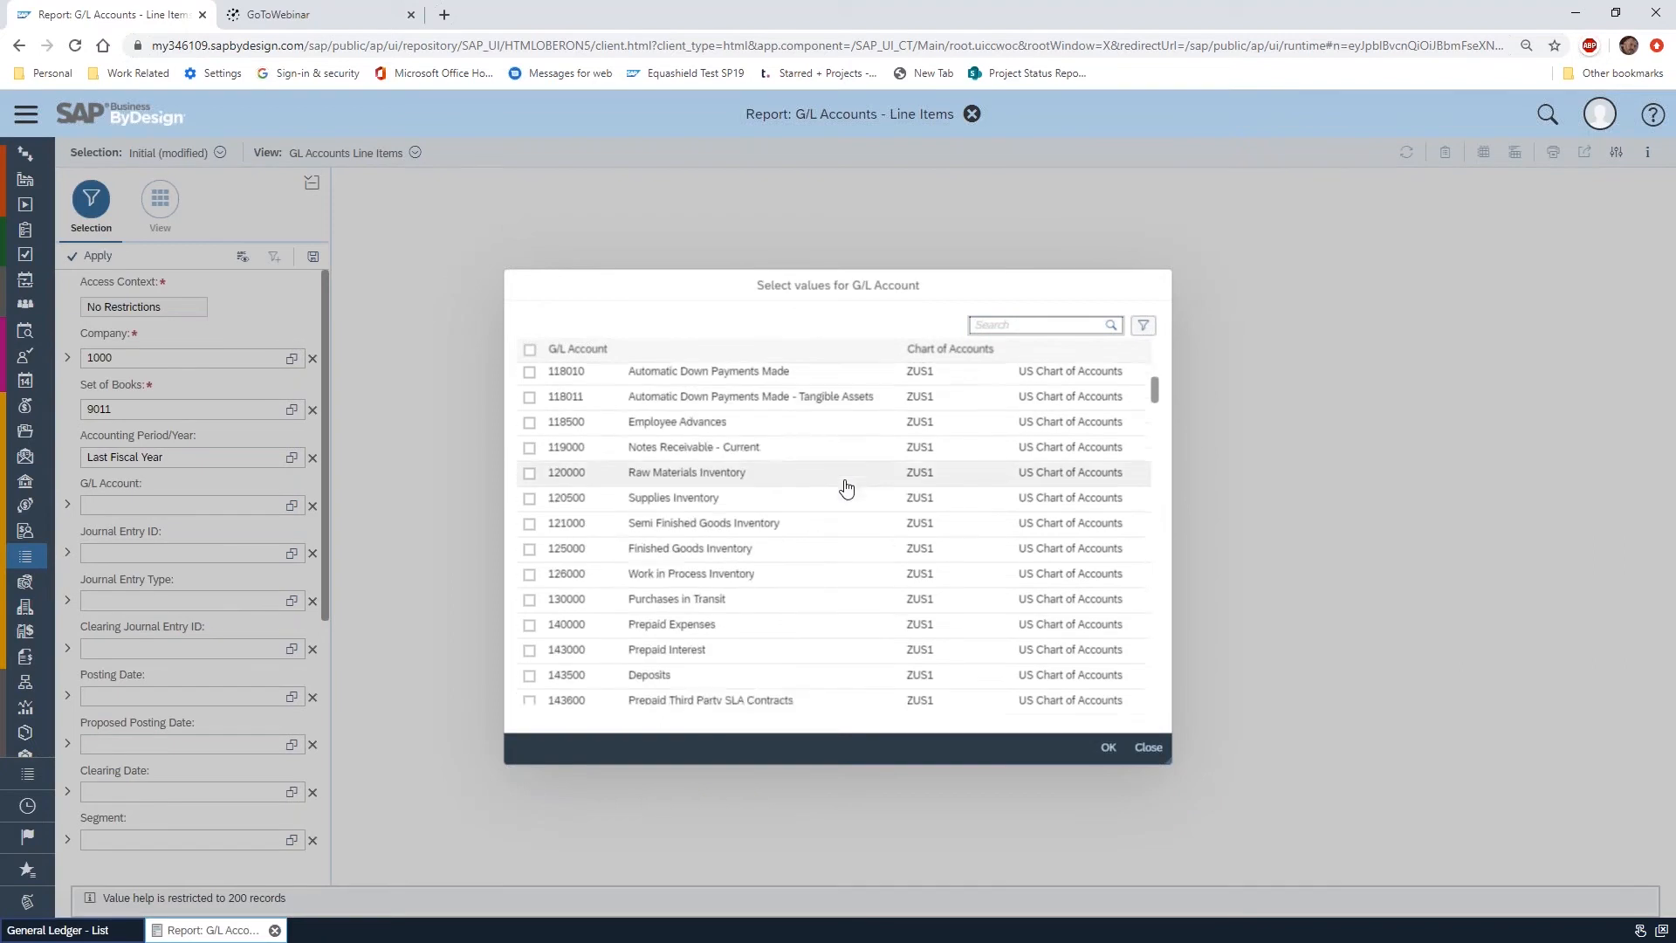
scroll(848, 485, down, 8)
scroll(847, 478, up, 20)
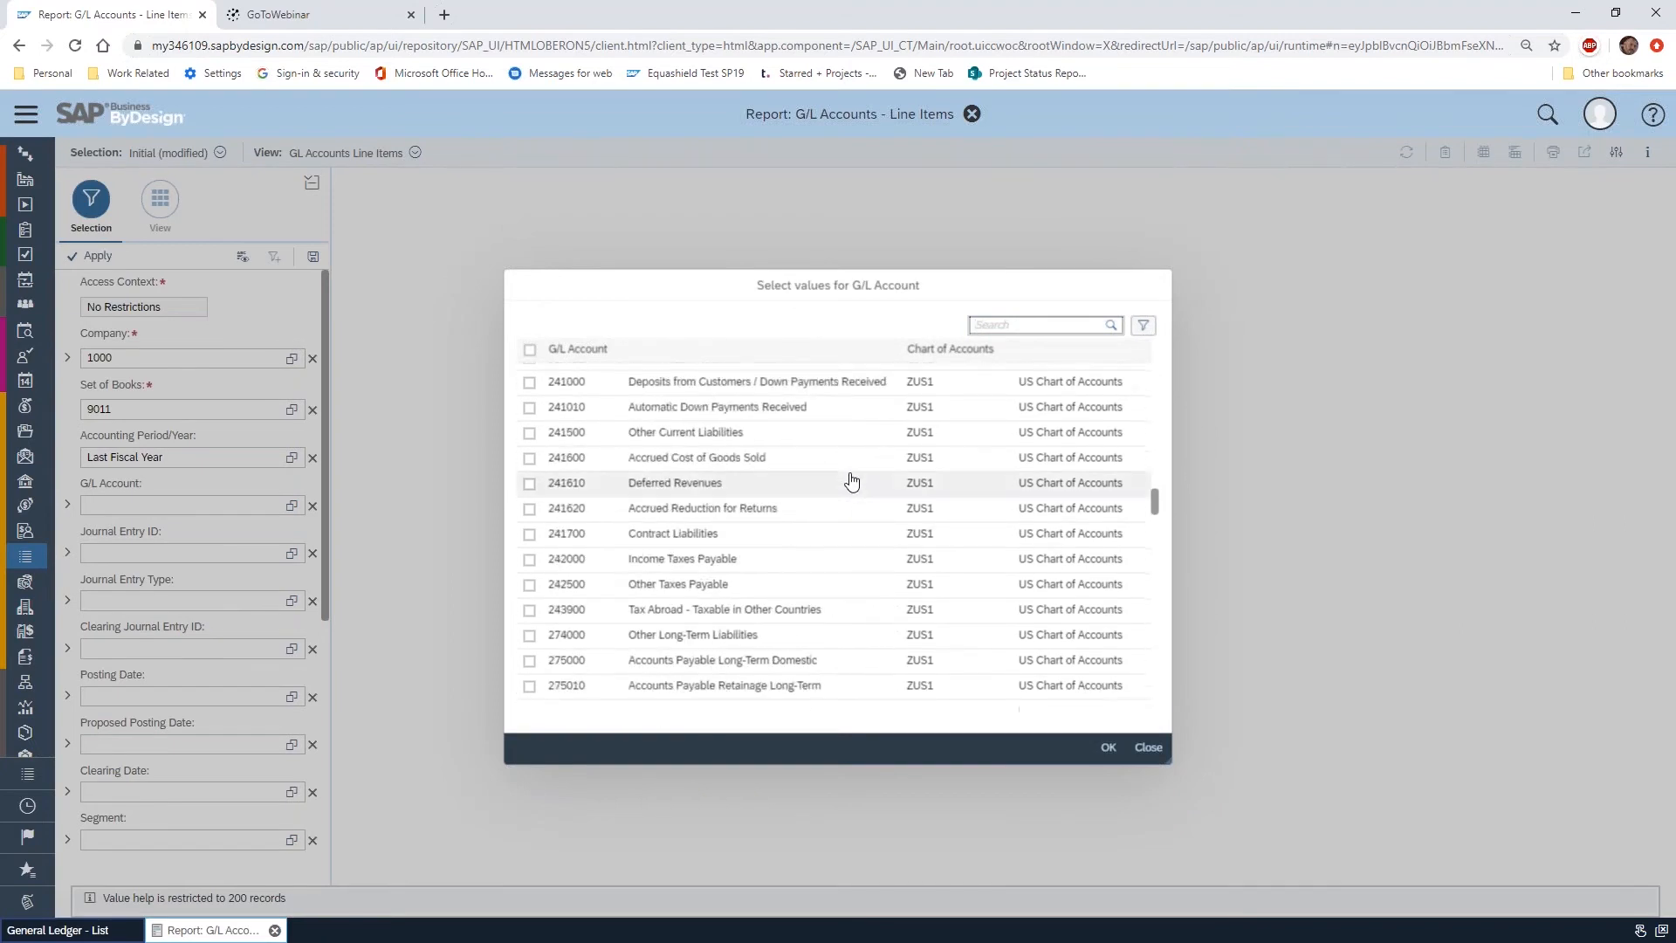
scroll(847, 474, up, 4)
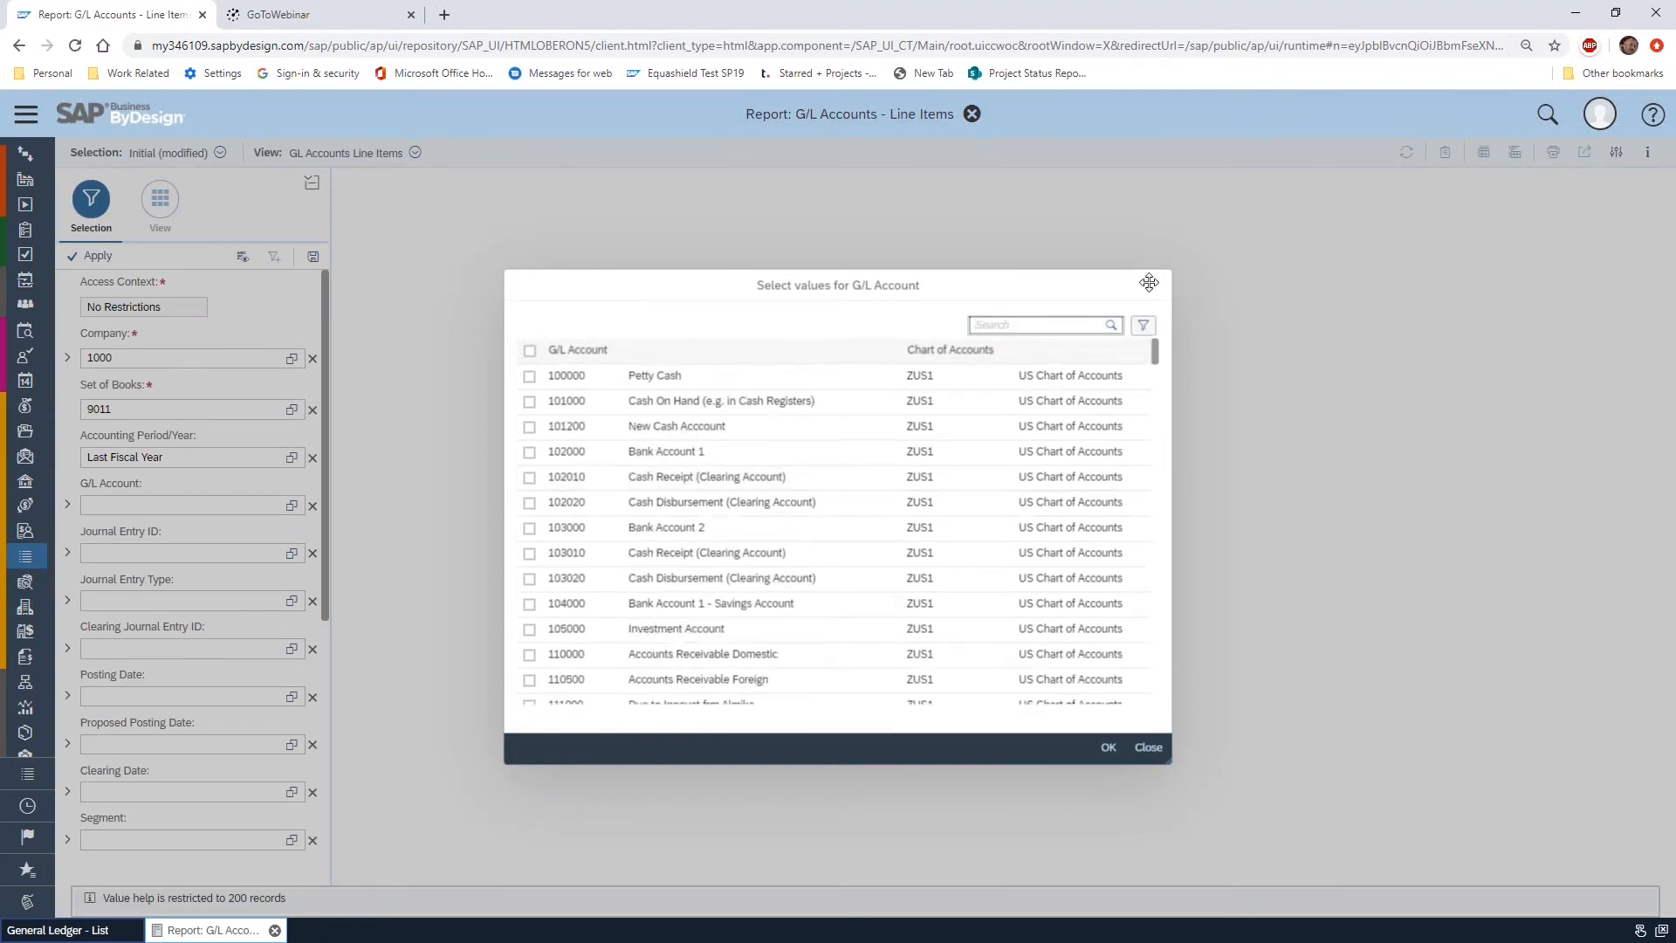
text(1*)
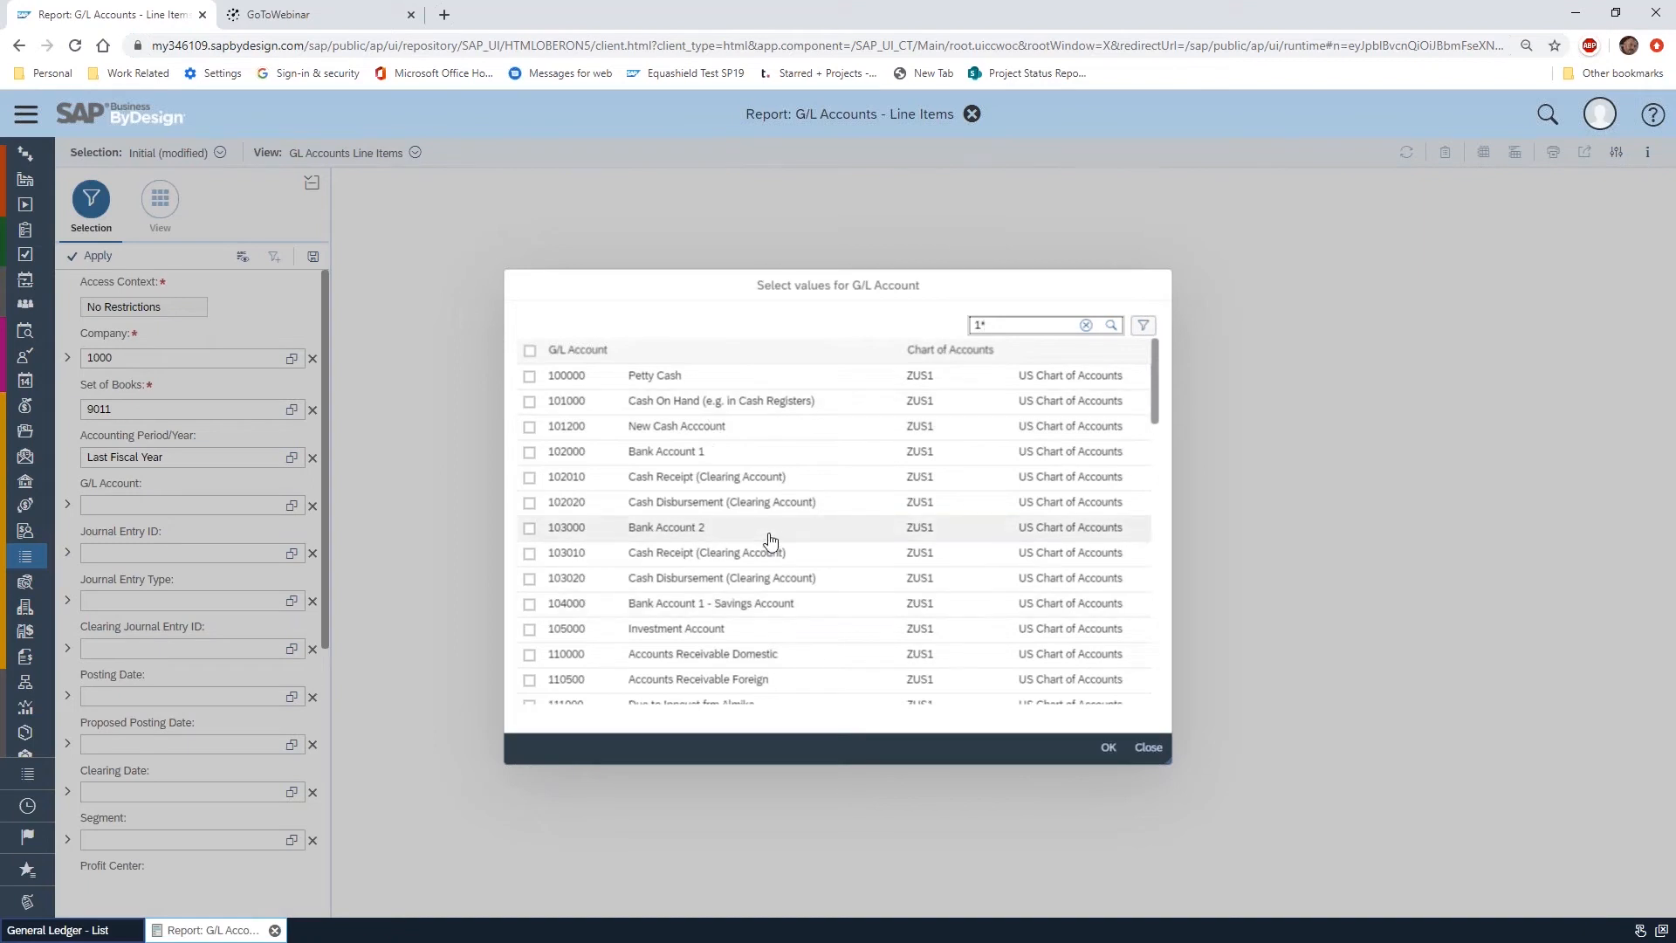
click(530, 351)
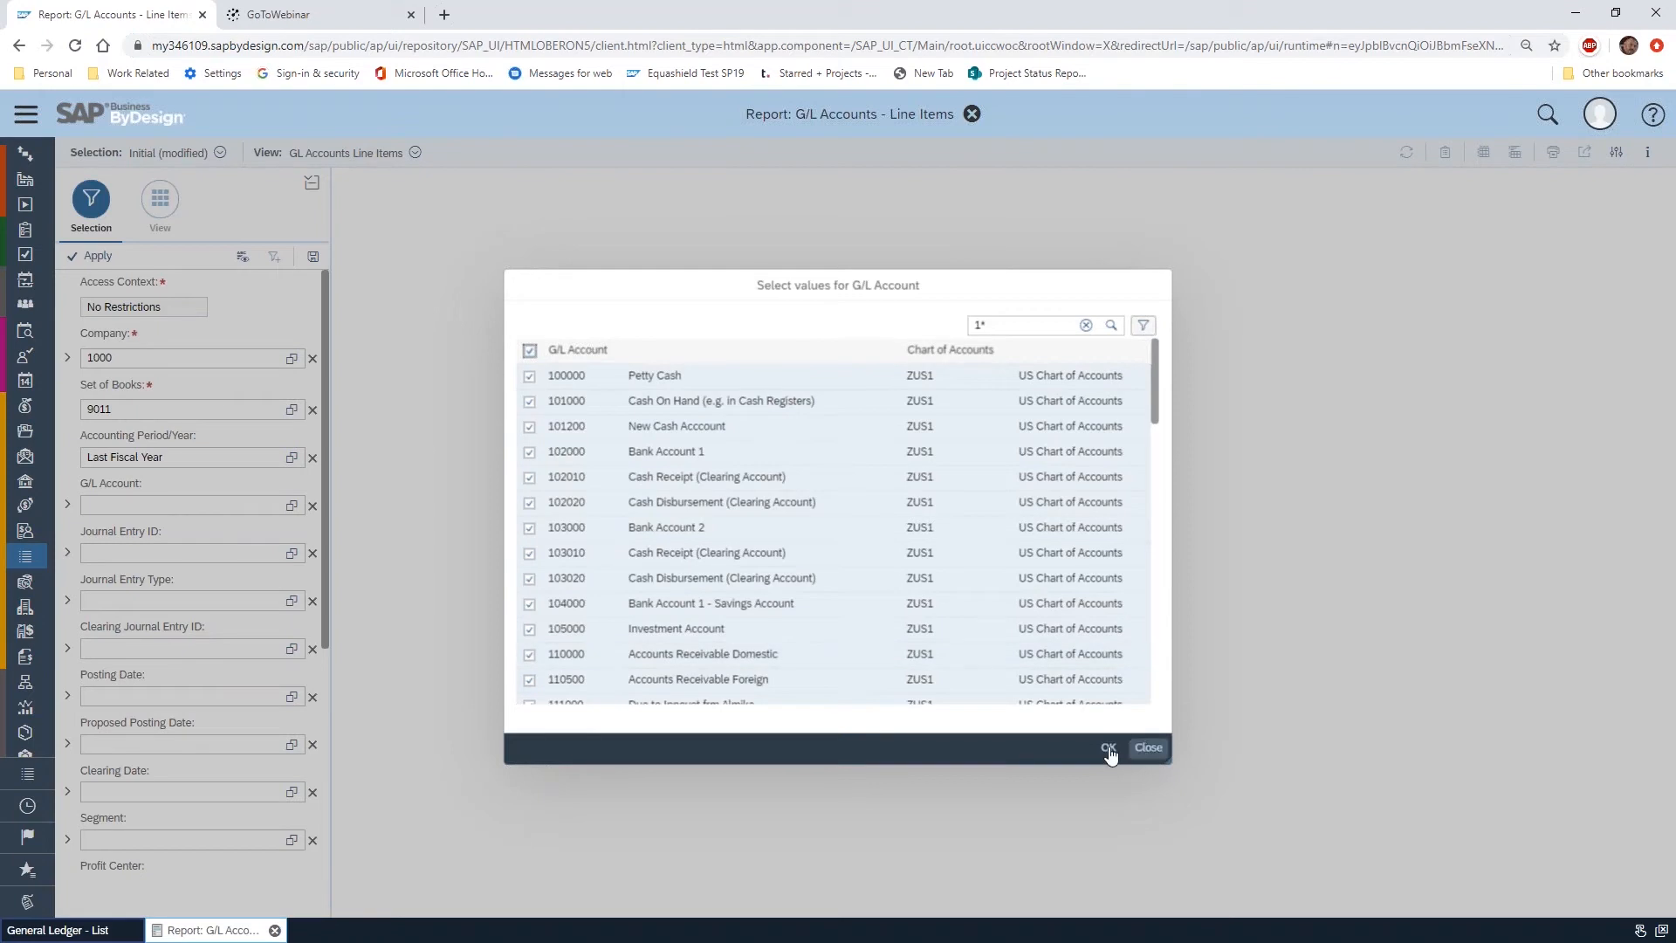
click(1107, 748)
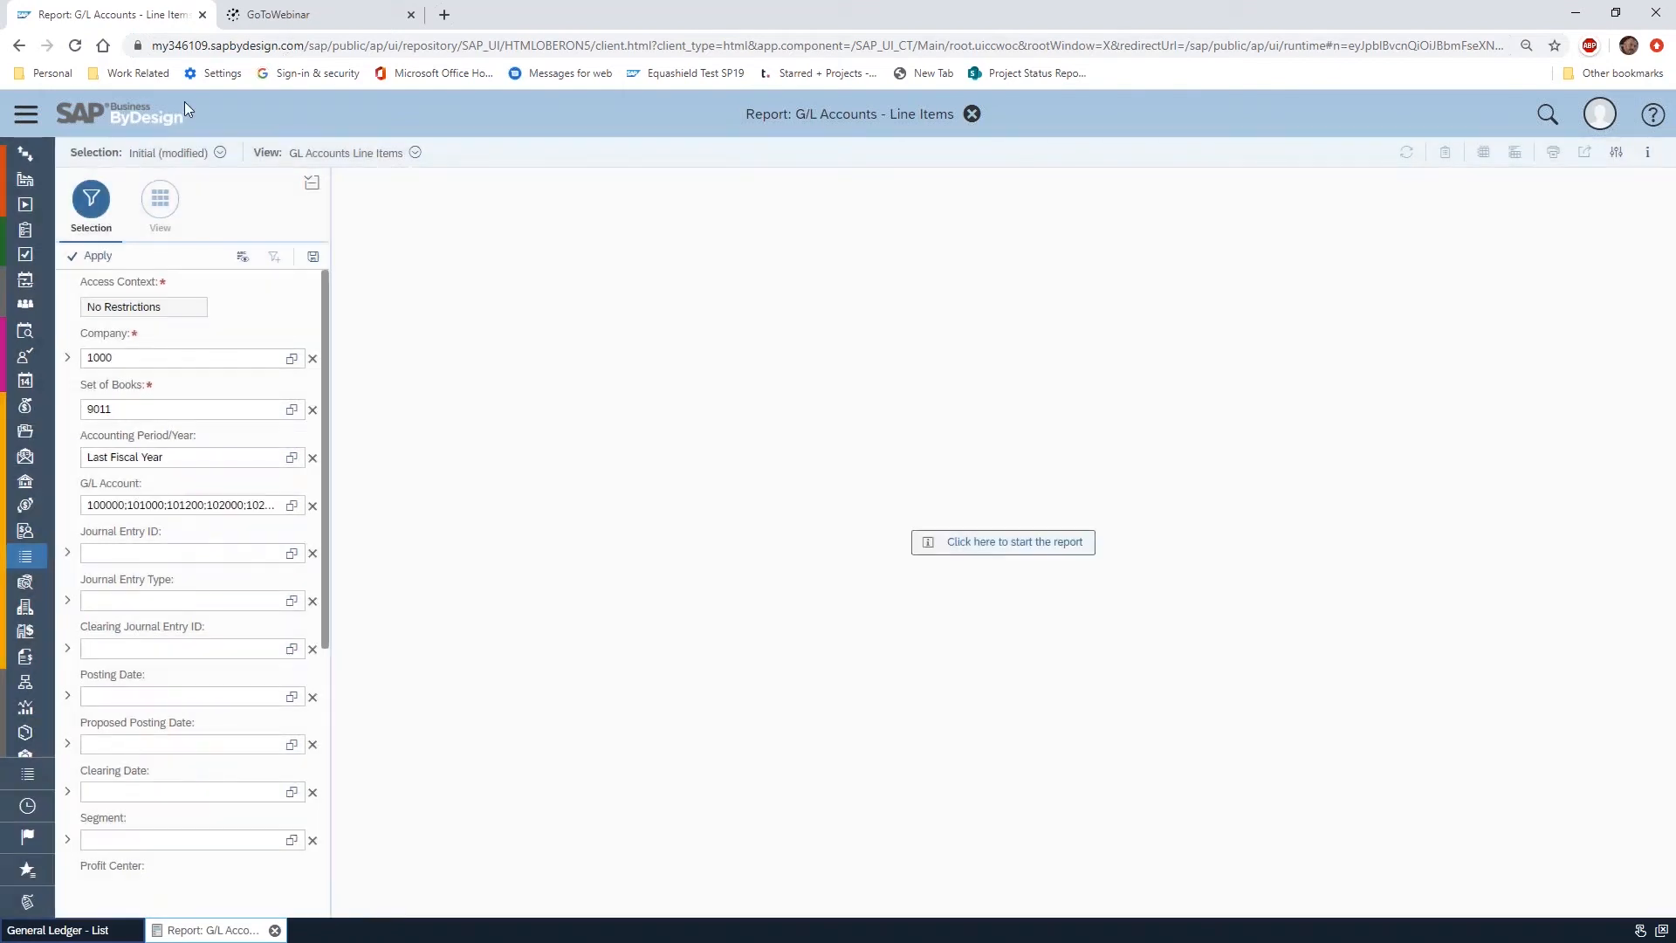
Apply the selections to run the report and look over its line items
click(174, 548)
click(94, 255)
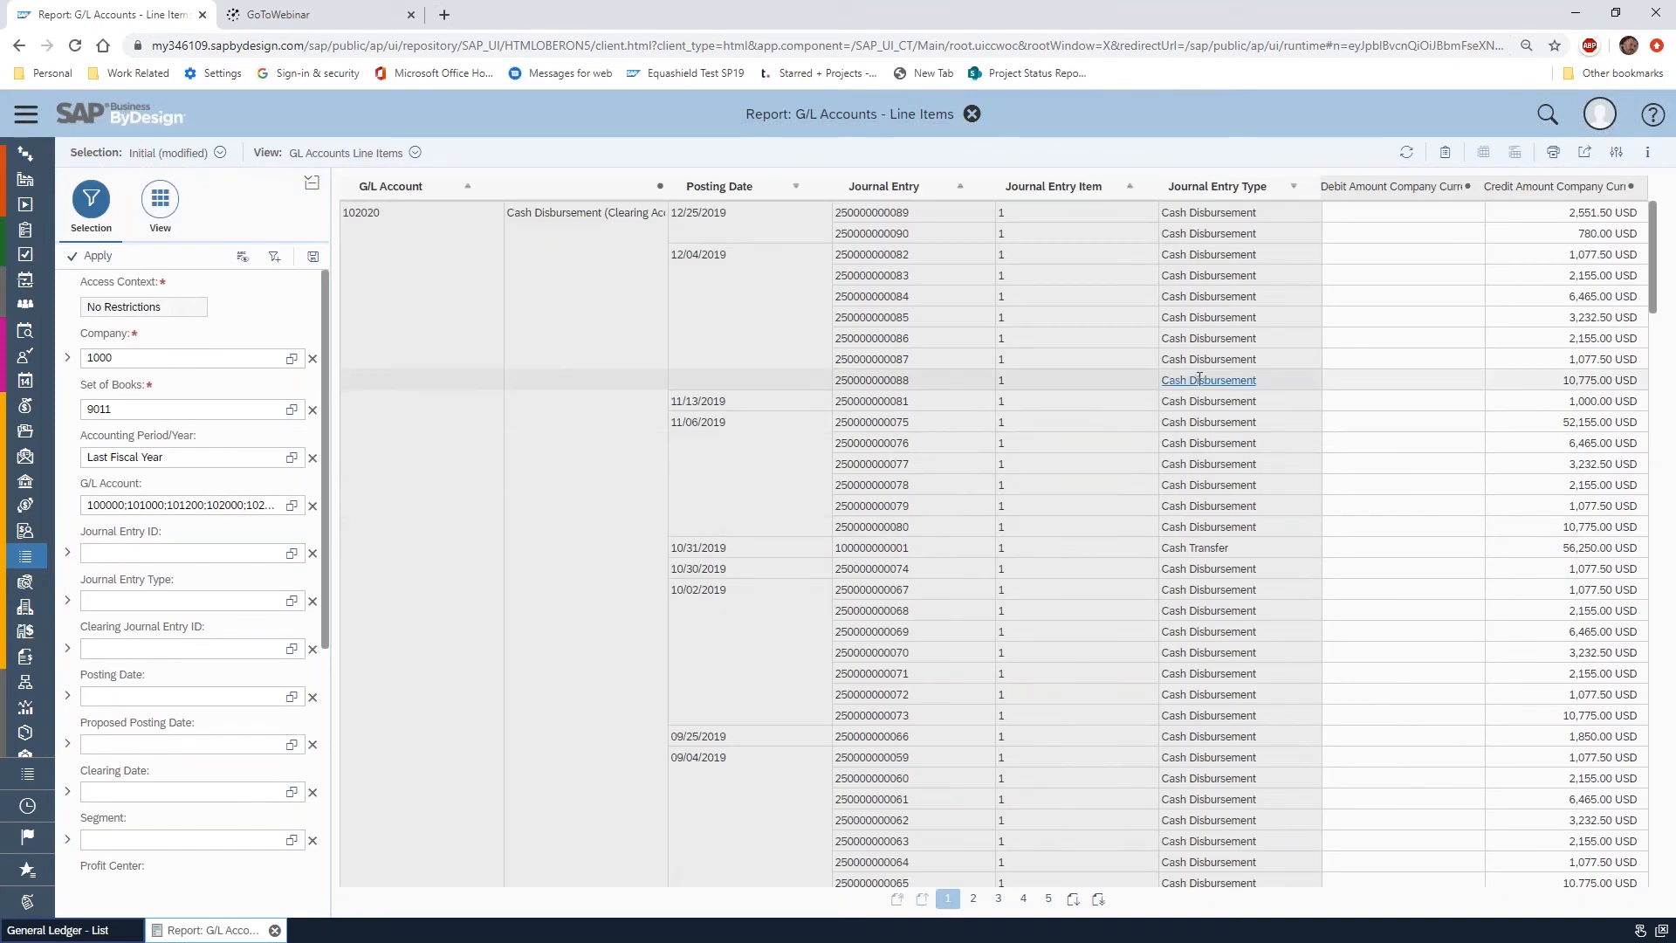
scroll(1218, 381, down, 10)
scroll(1192, 380, up, 10)
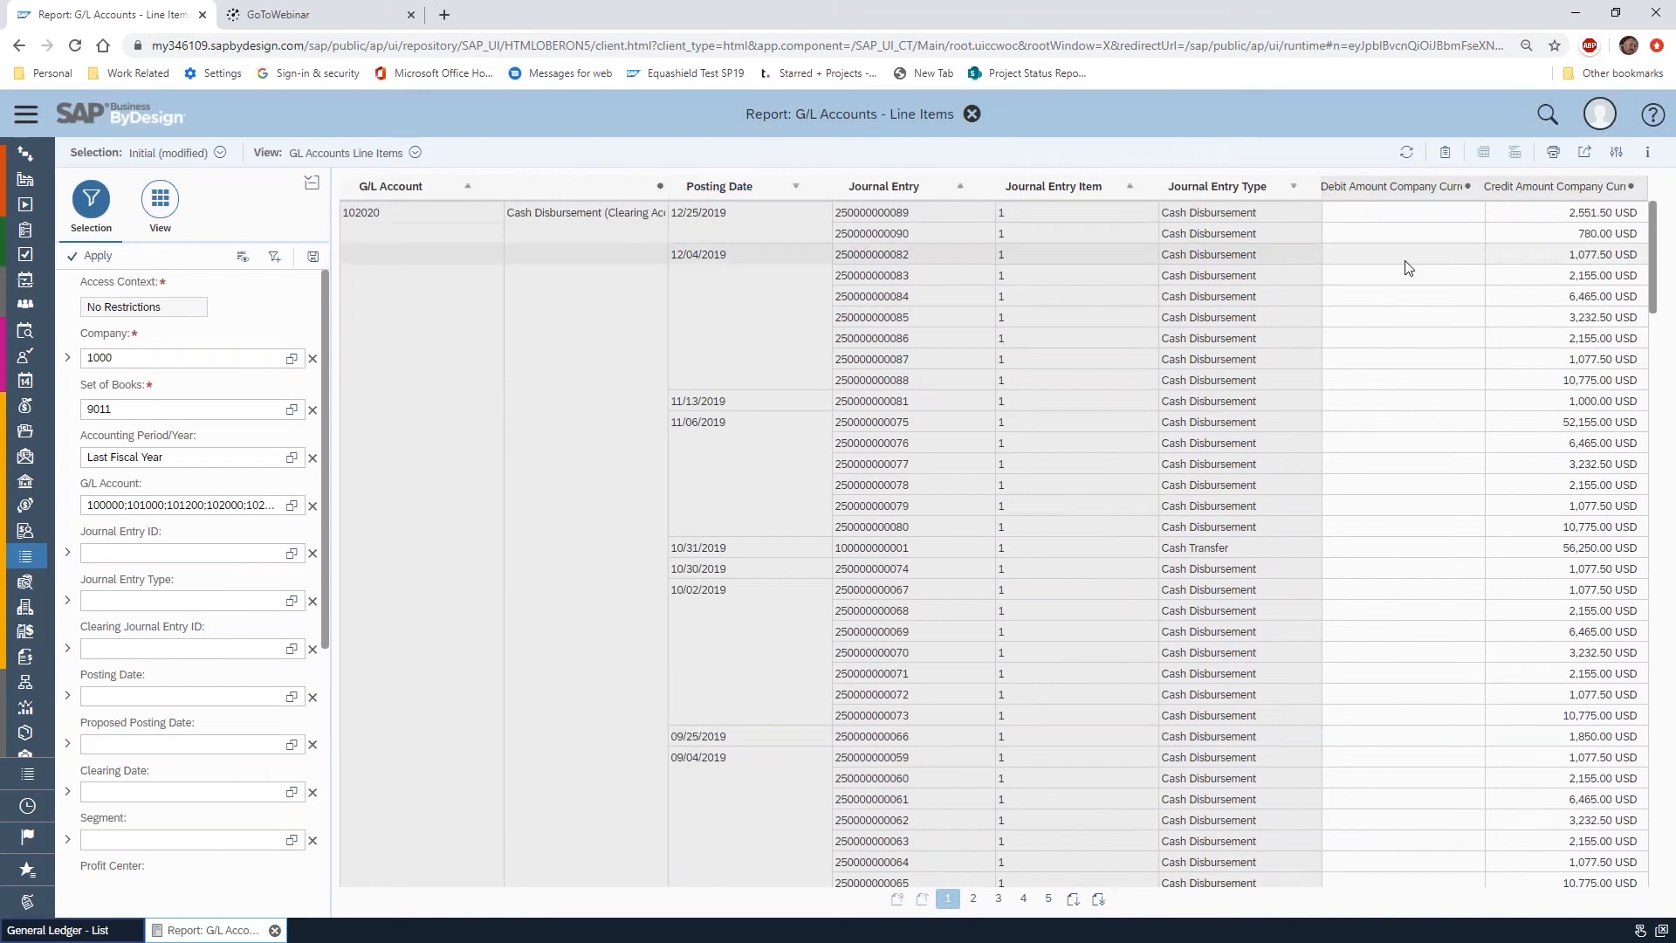
Display the report's row and column field layout and go to page 2 of the line items
click(165, 214)
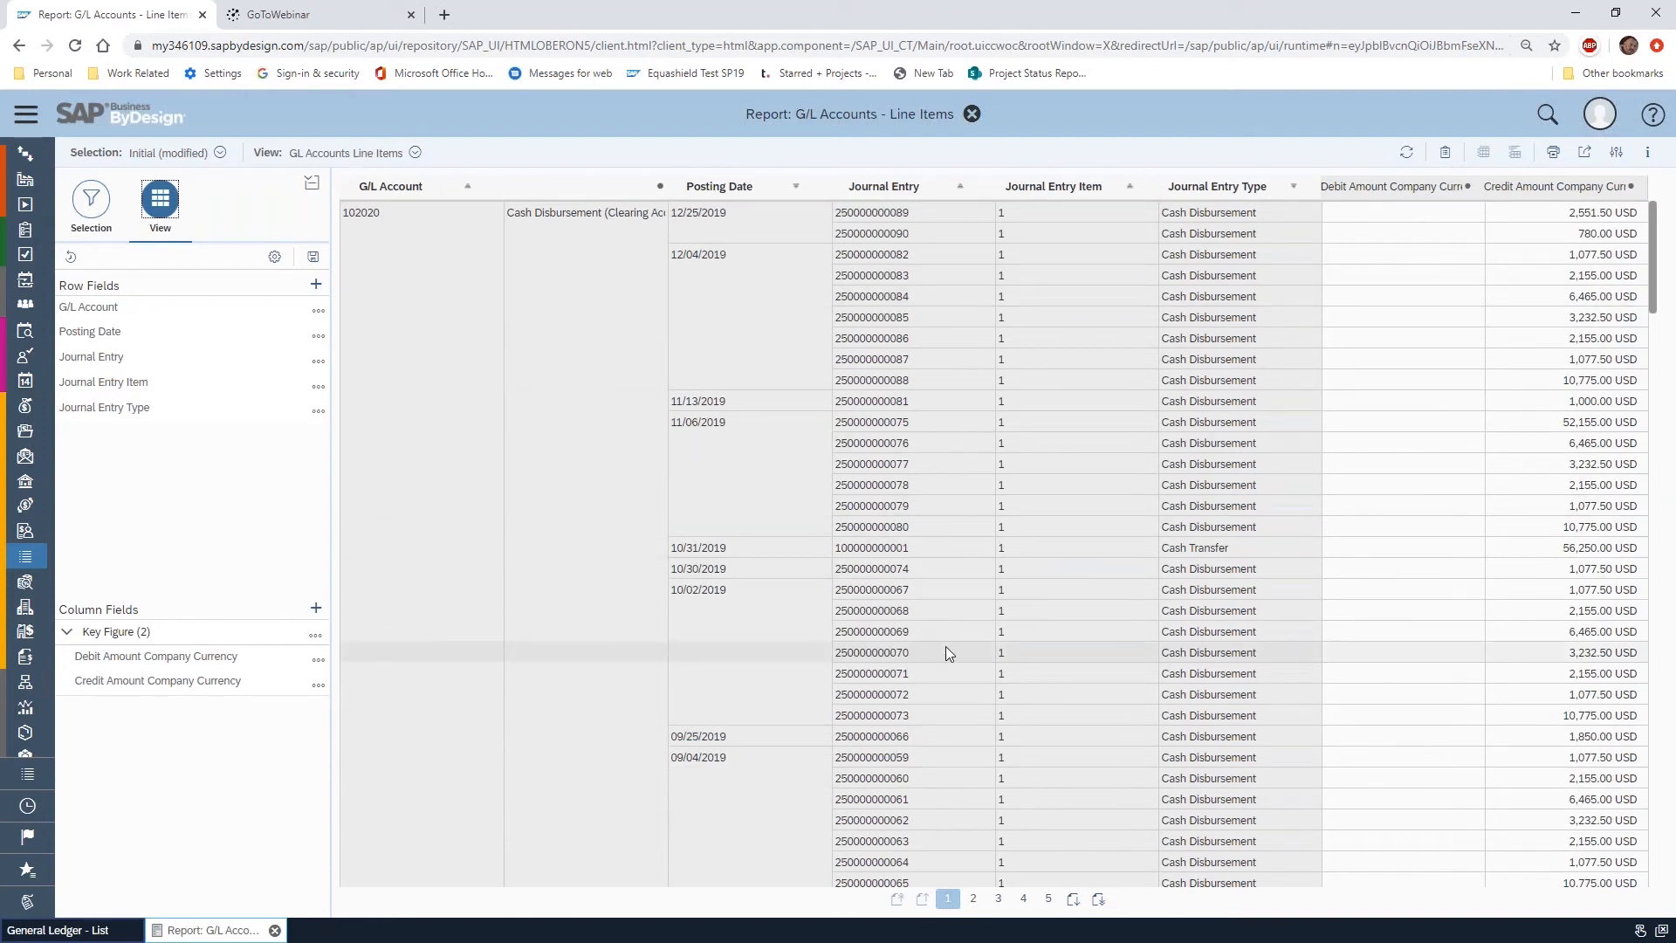
scroll(938, 638, down, 15)
scroll(923, 618, down, 10)
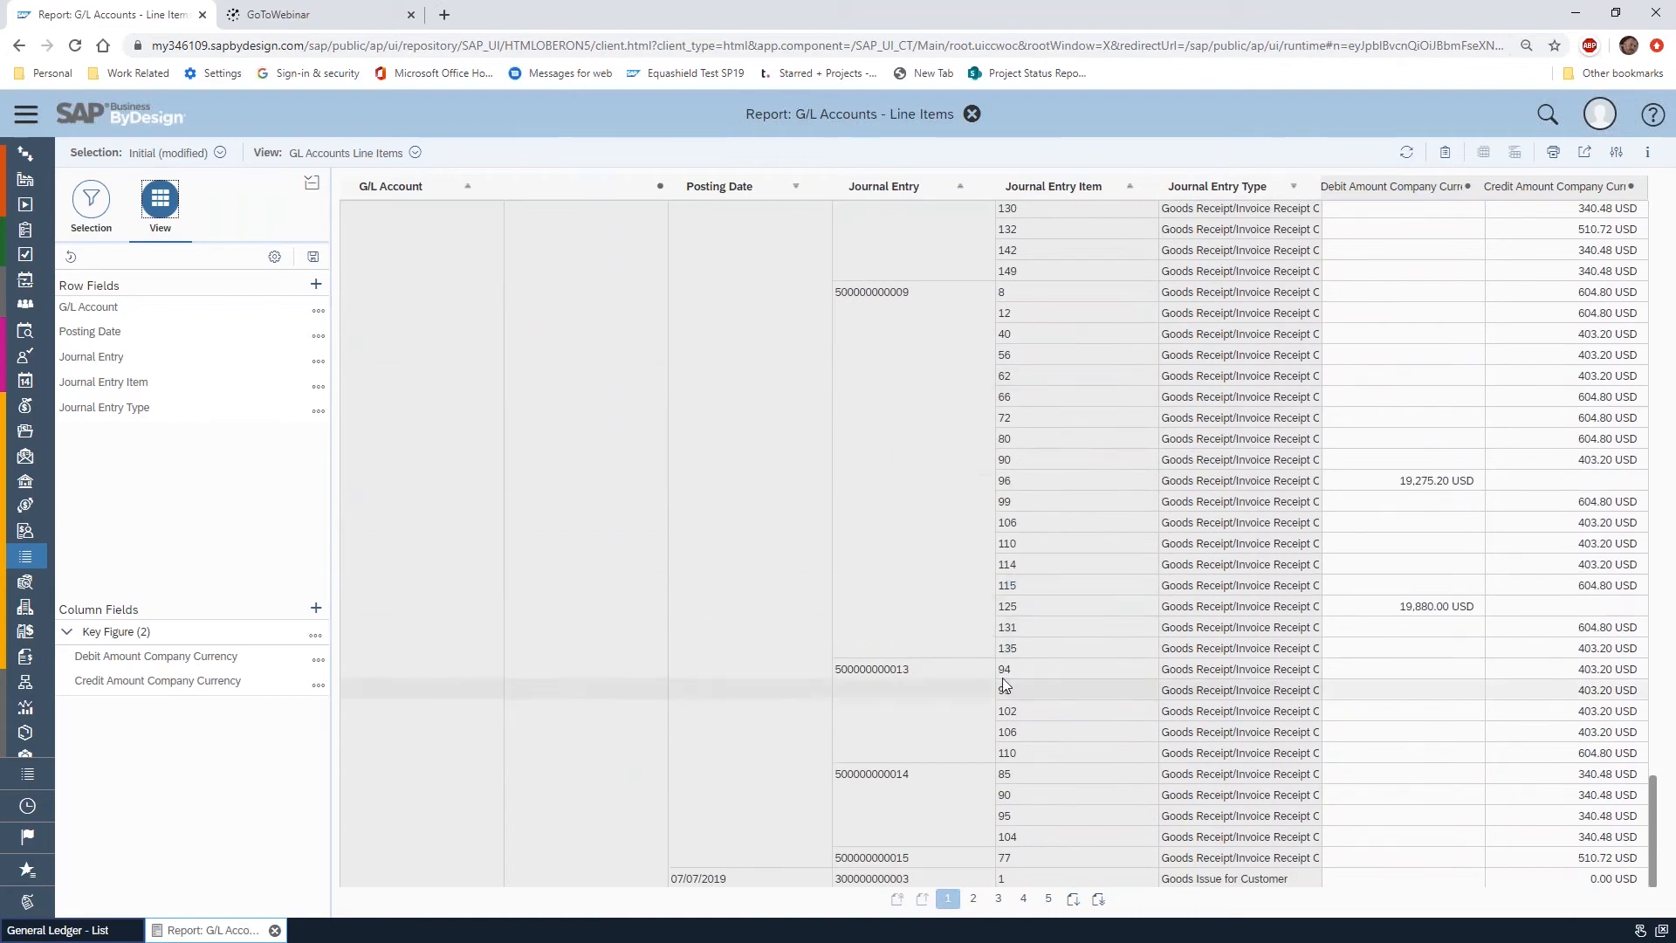
click(974, 901)
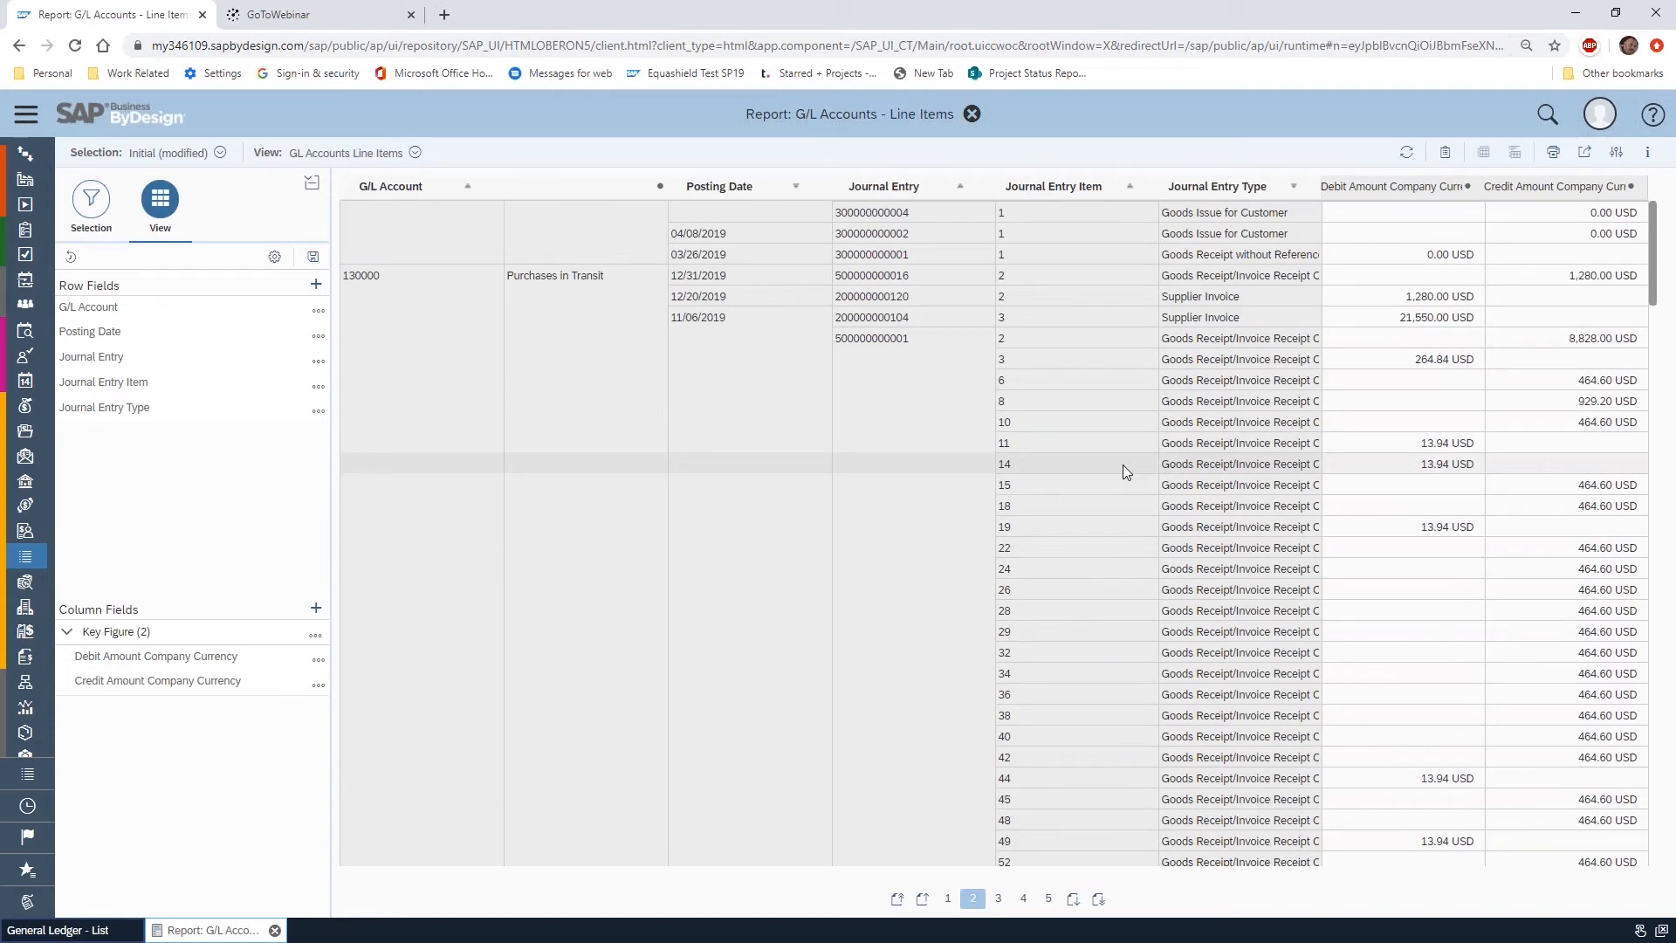
Examine the fields available as report rows, including the attributes under G/L Account (Origin) and Employee
click(316, 288)
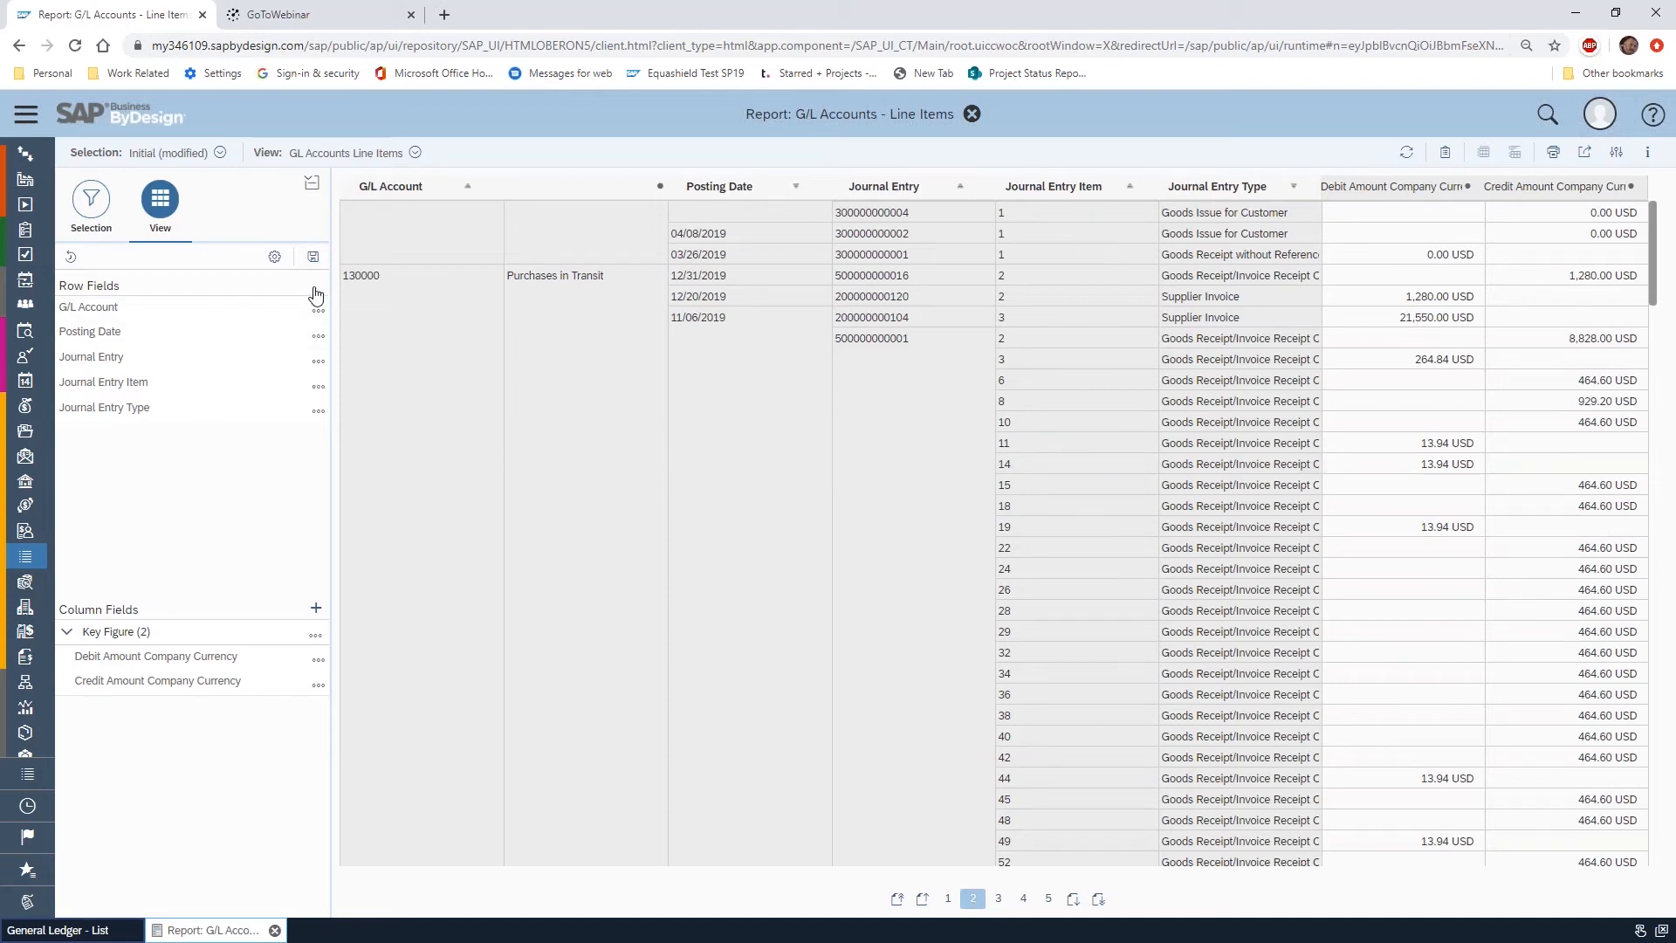
scroll(864, 392, down, 6)
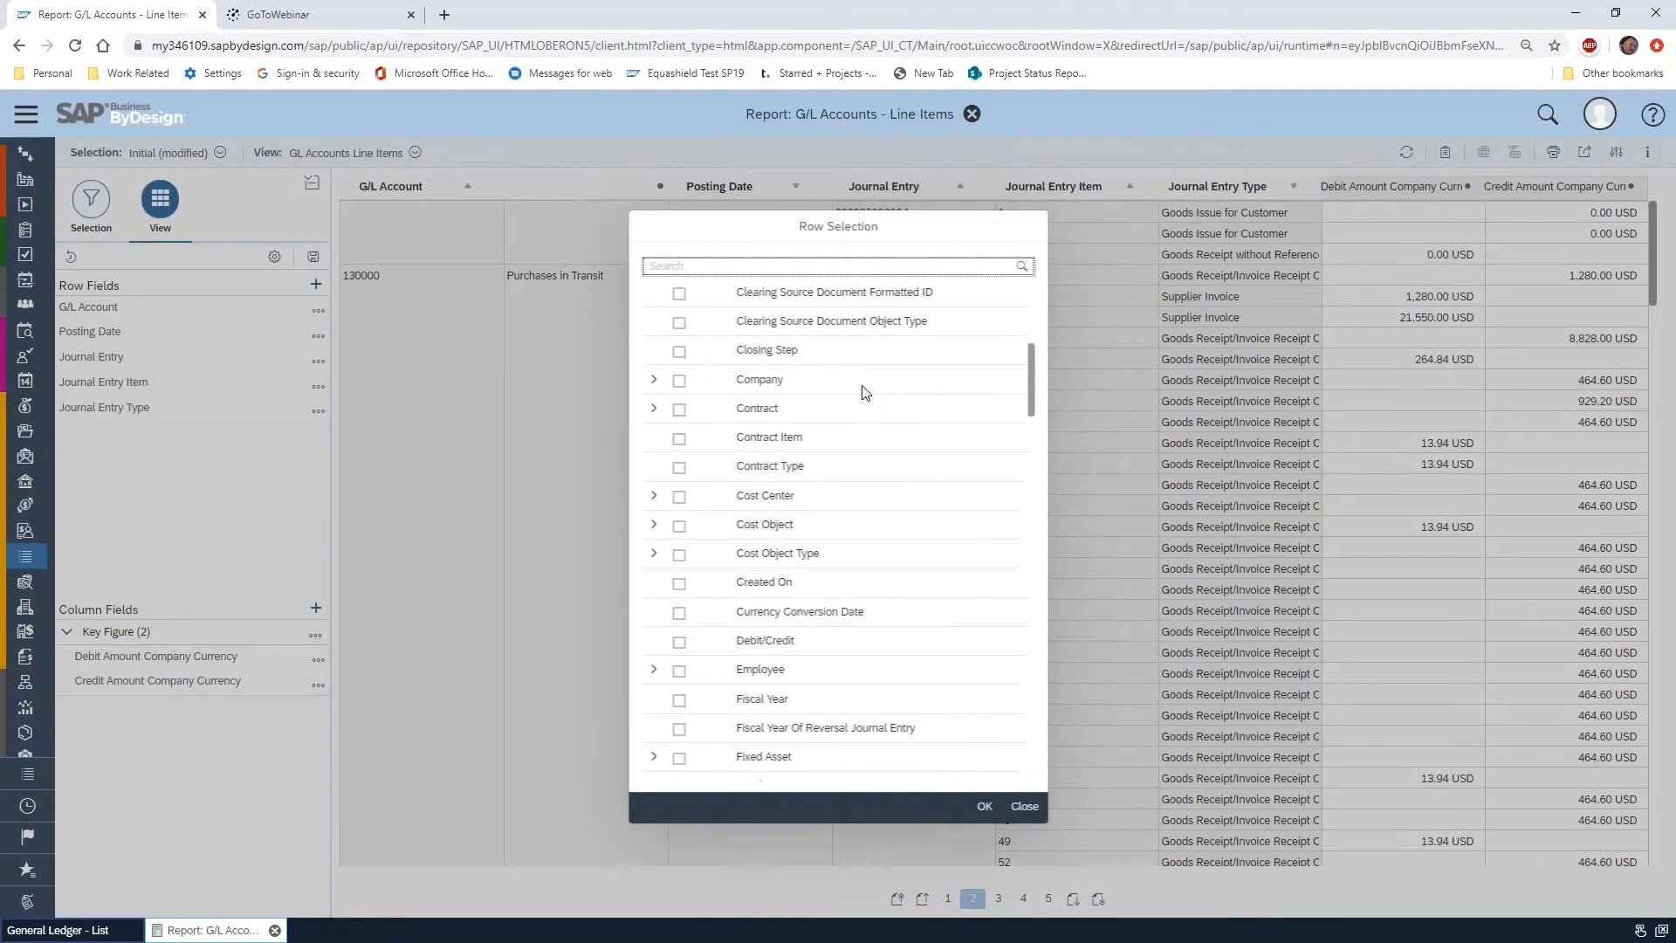
scroll(864, 392, down, 15)
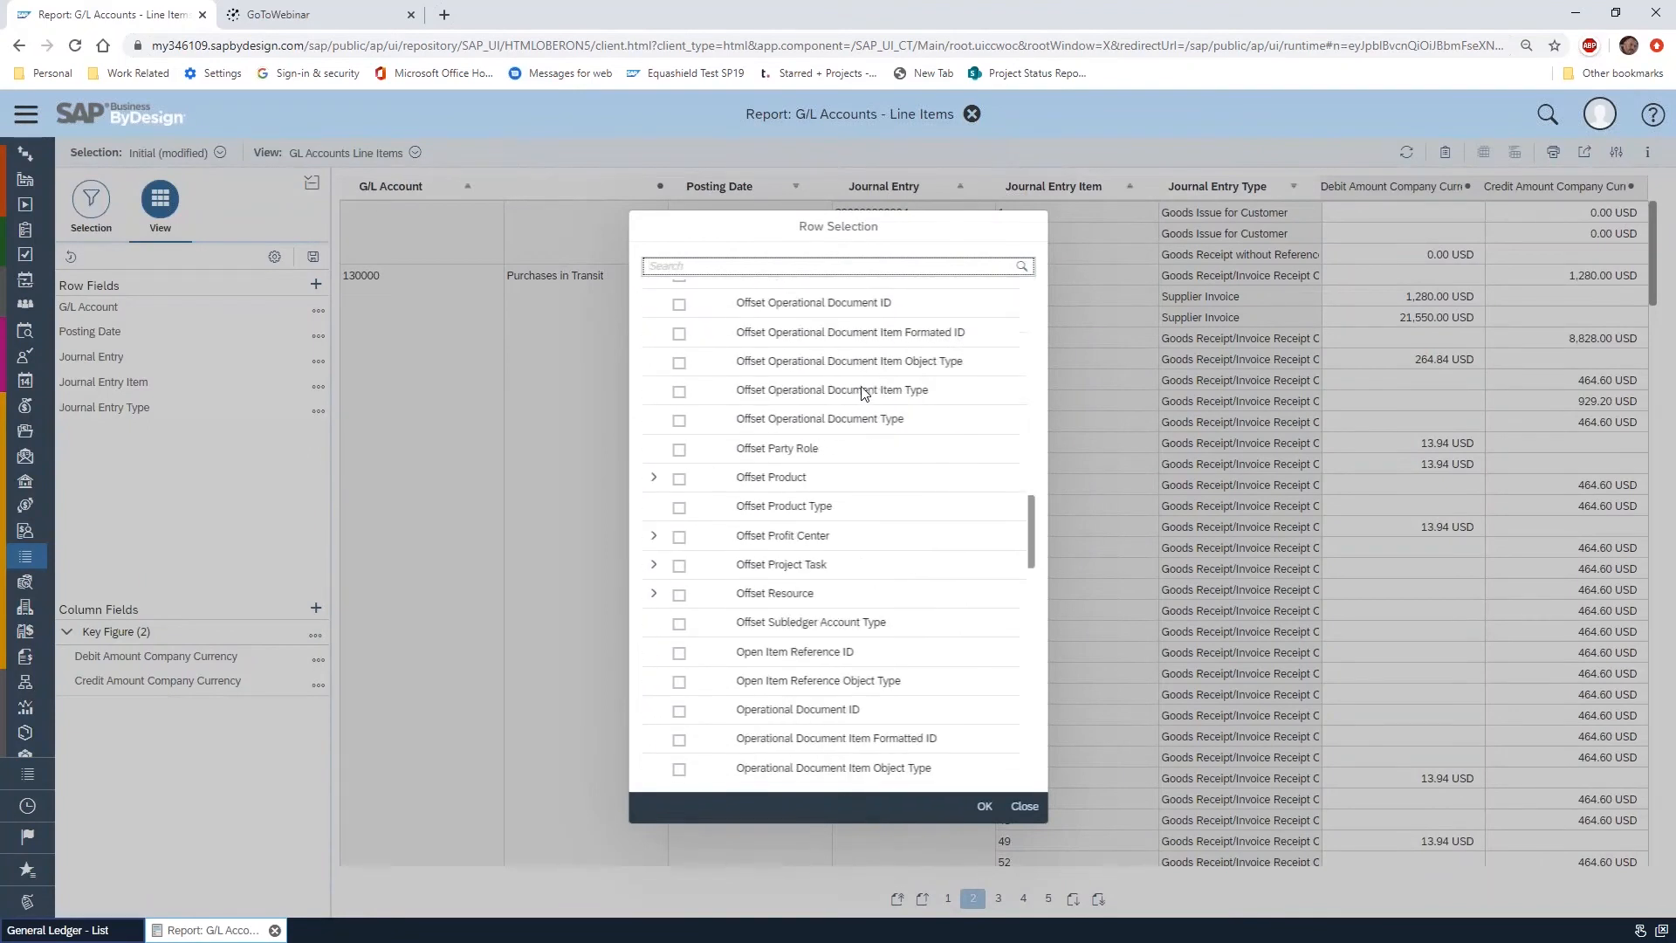
scroll(864, 392, down, 3)
scroll(863, 393, up, 9)
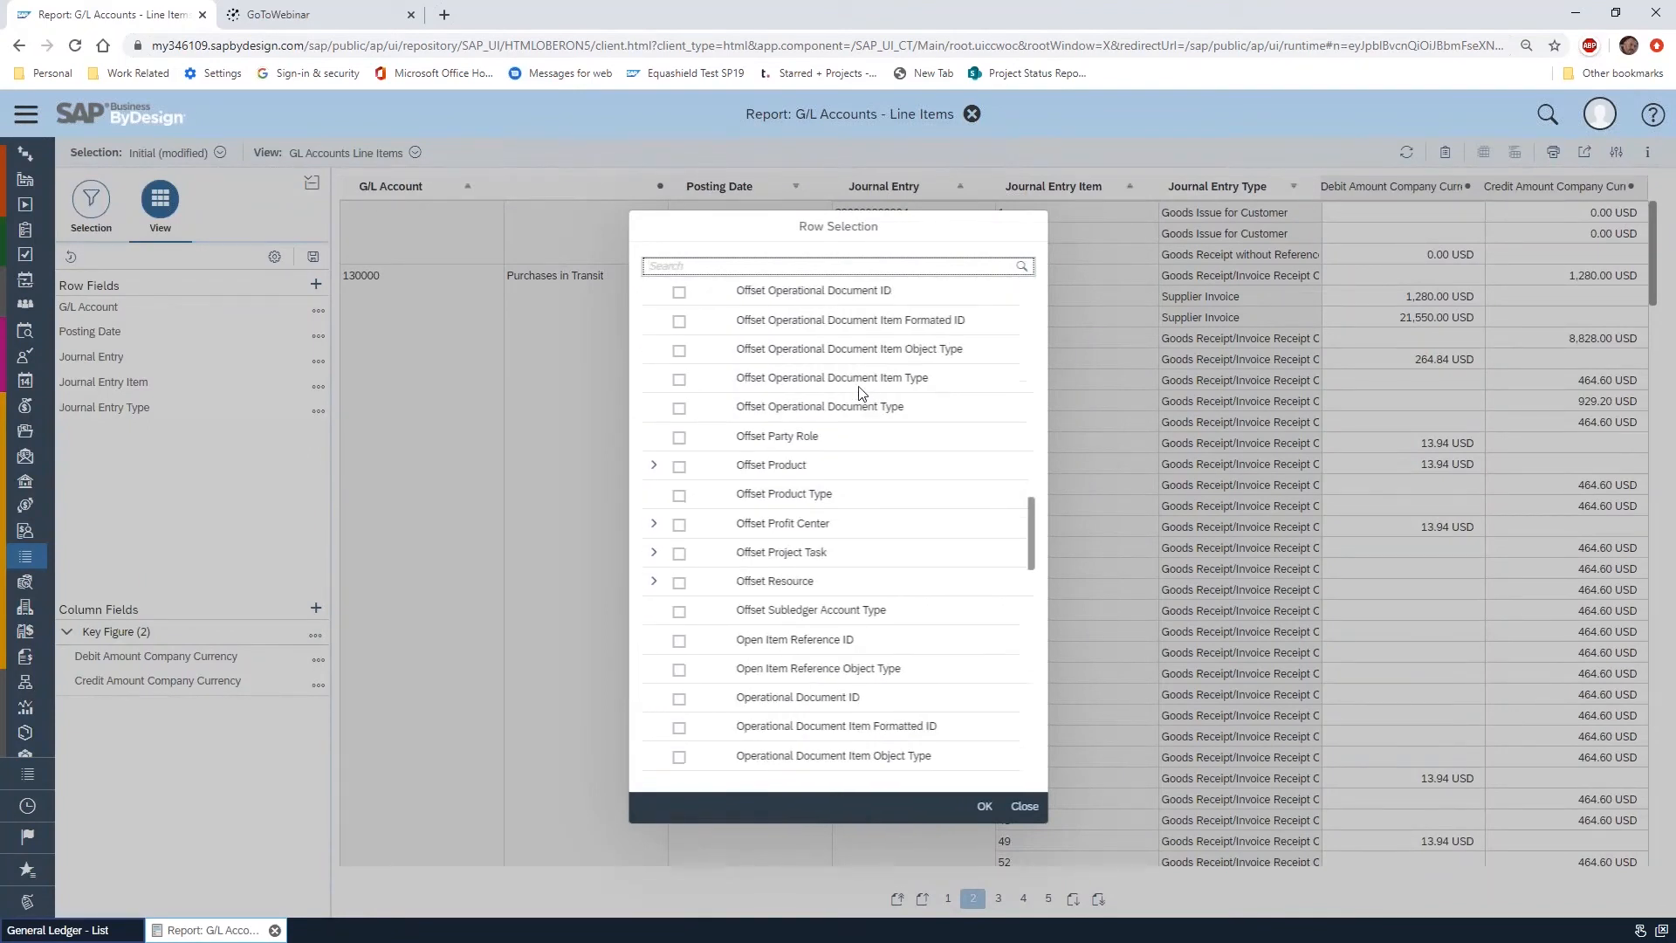
scroll(862, 393, up, 5)
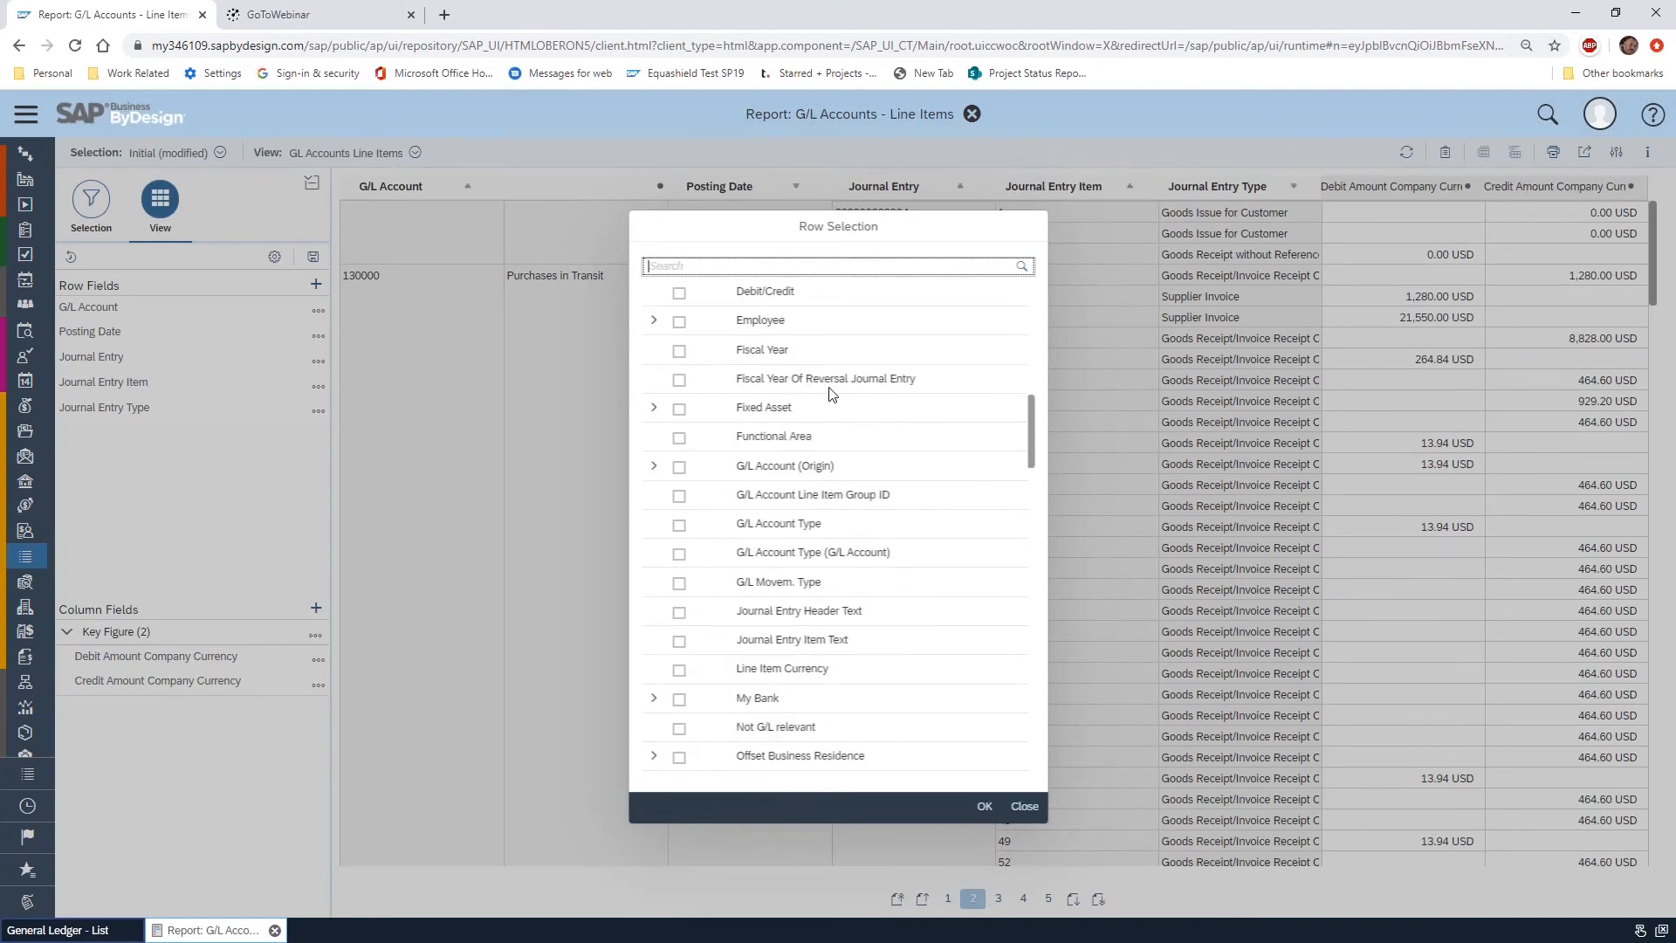
click(656, 468)
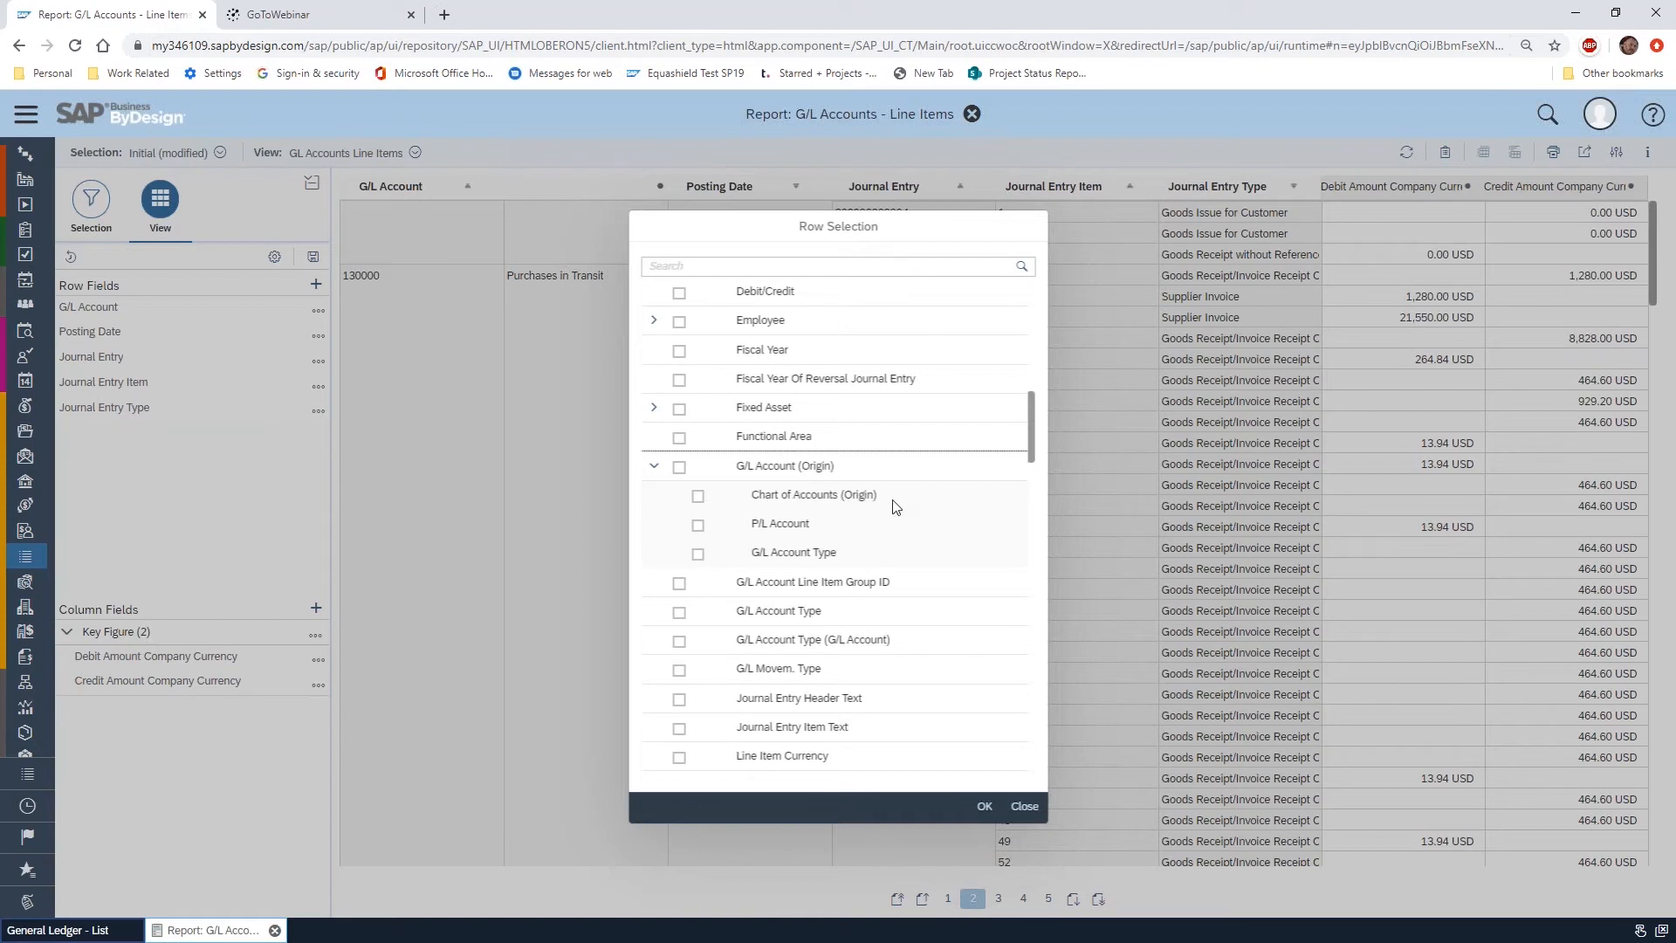
click(653, 321)
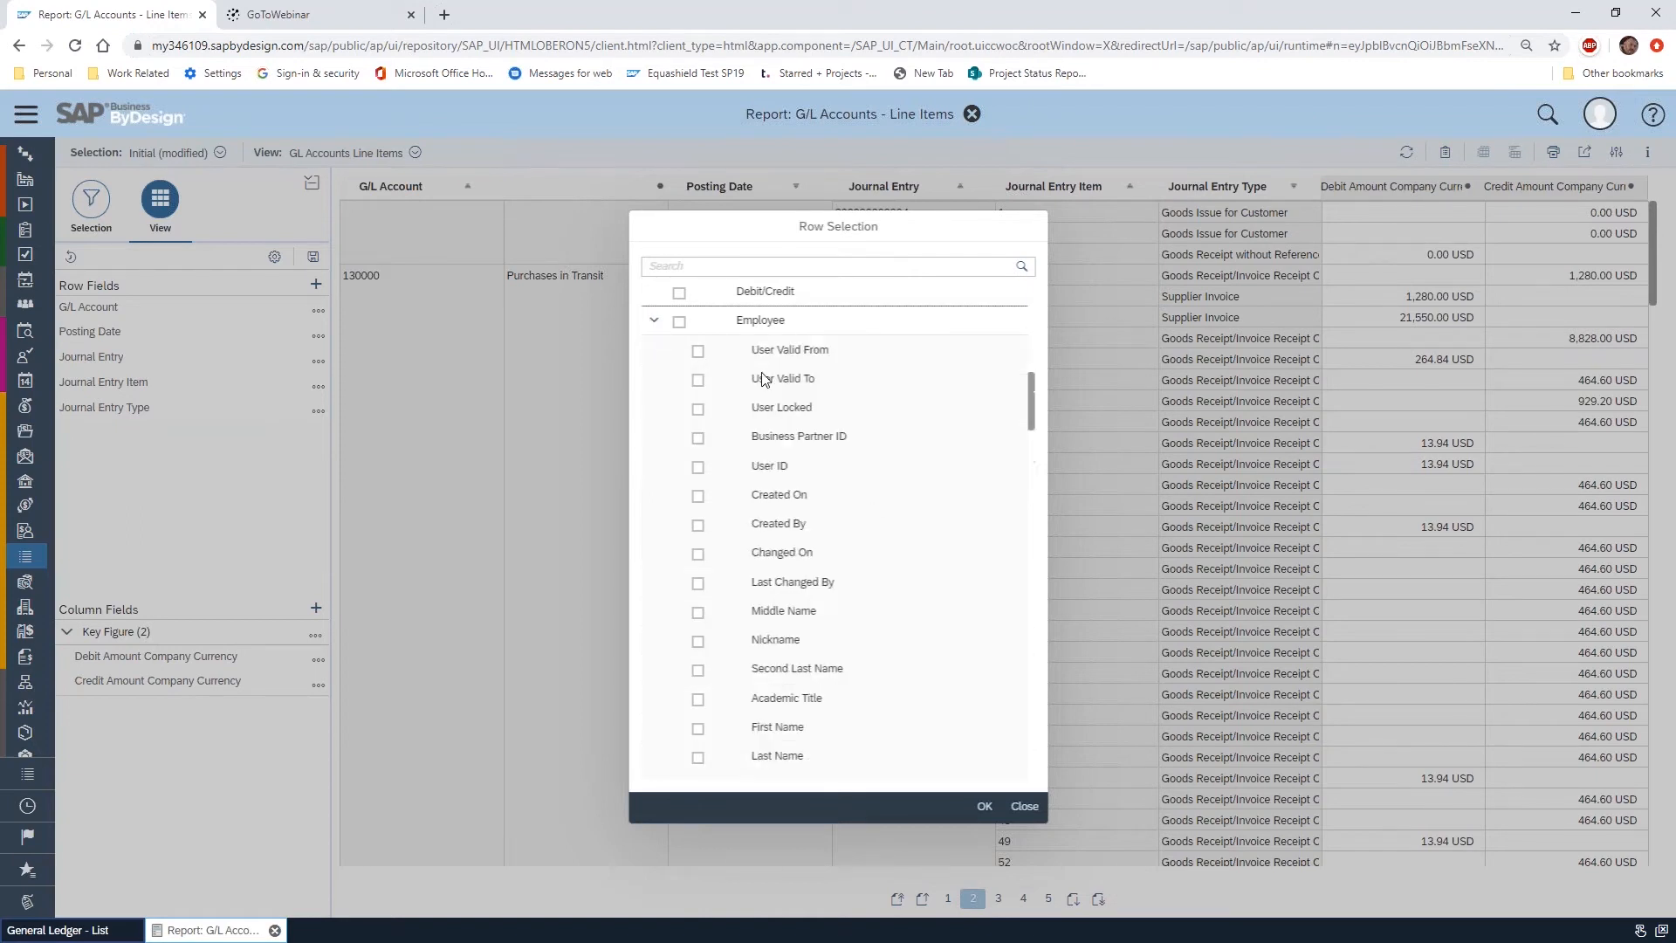
scroll(825, 462, down, 5)
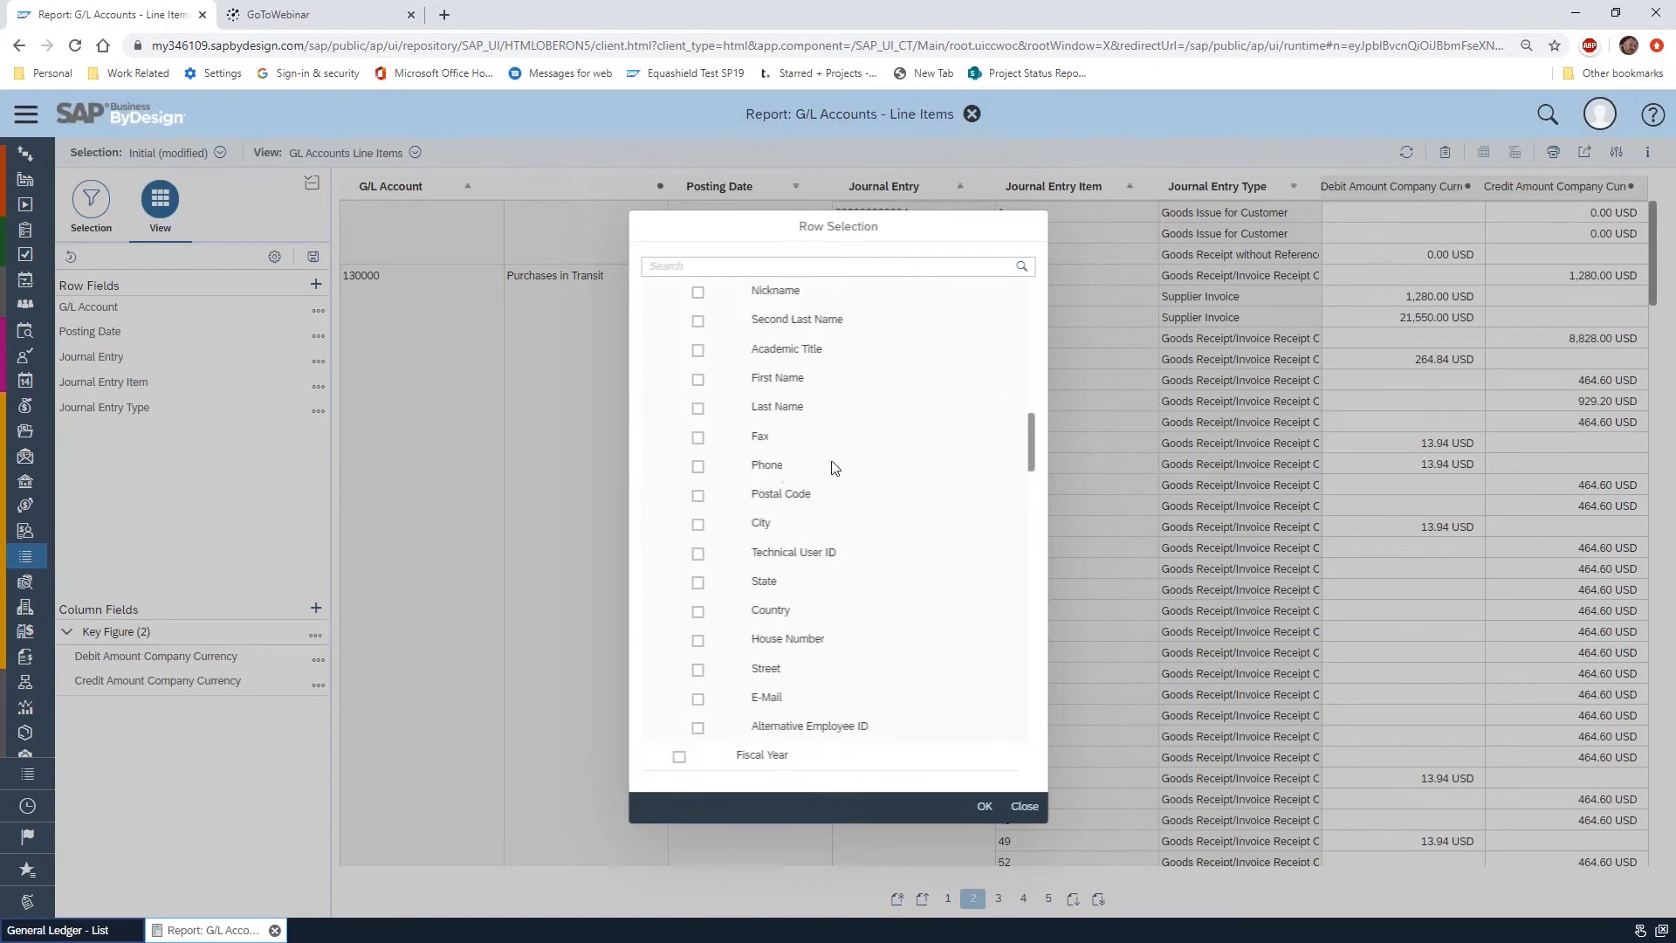
scroll(834, 464, up, 5)
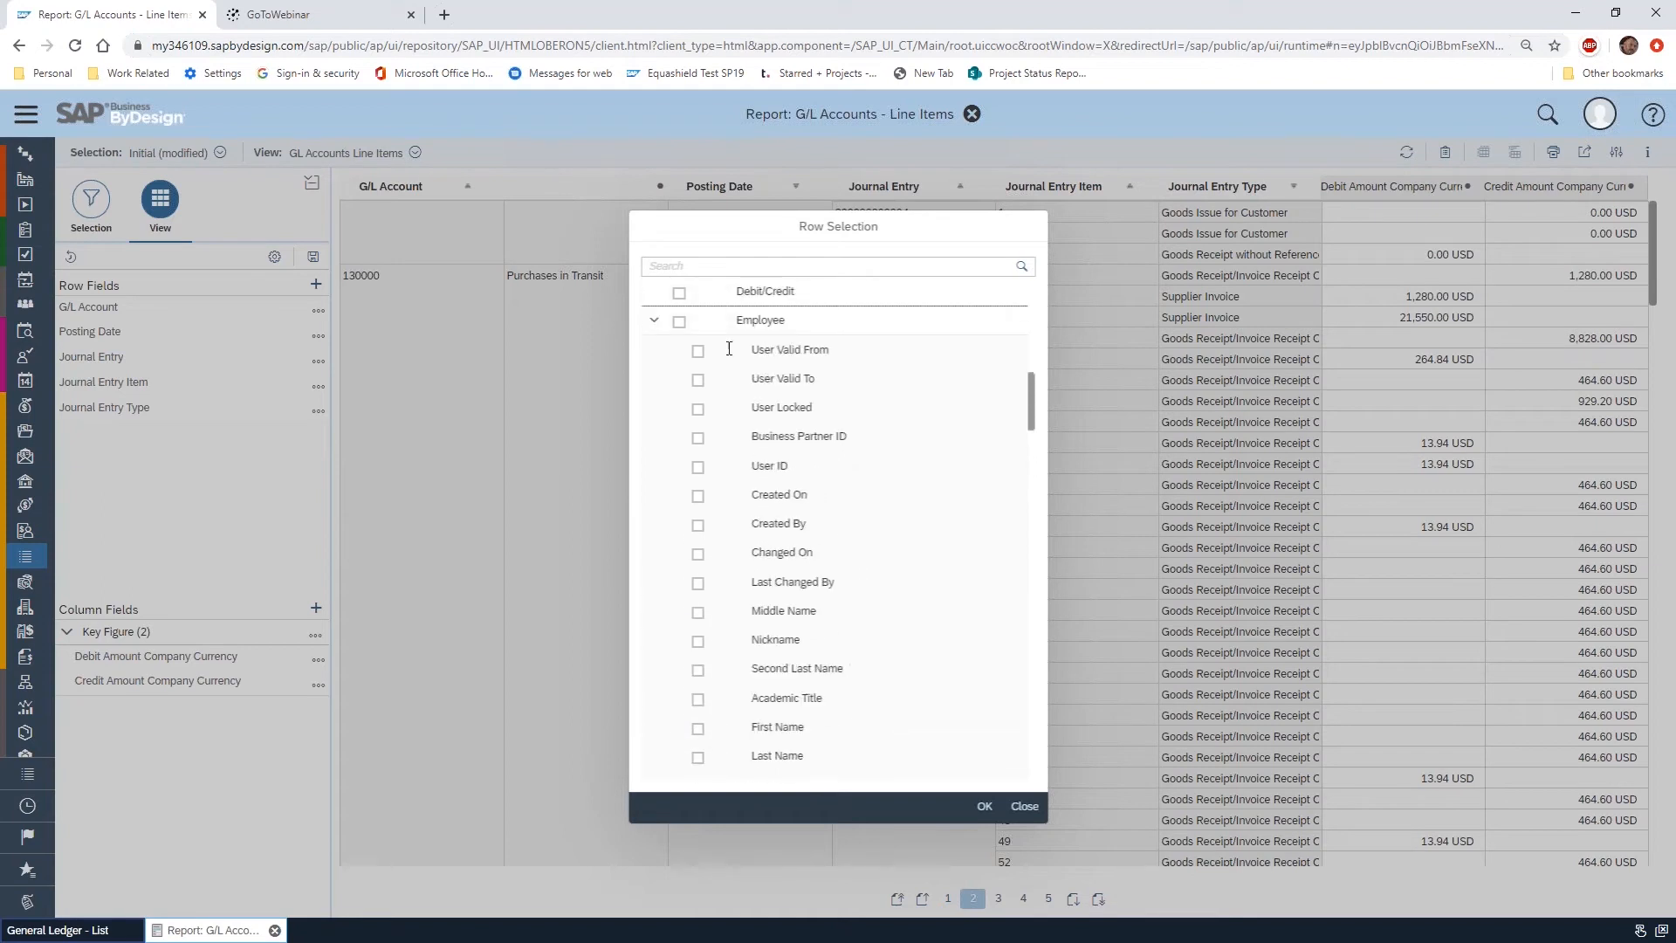
click(653, 322)
click(654, 466)
scroll(864, 462, up, 10)
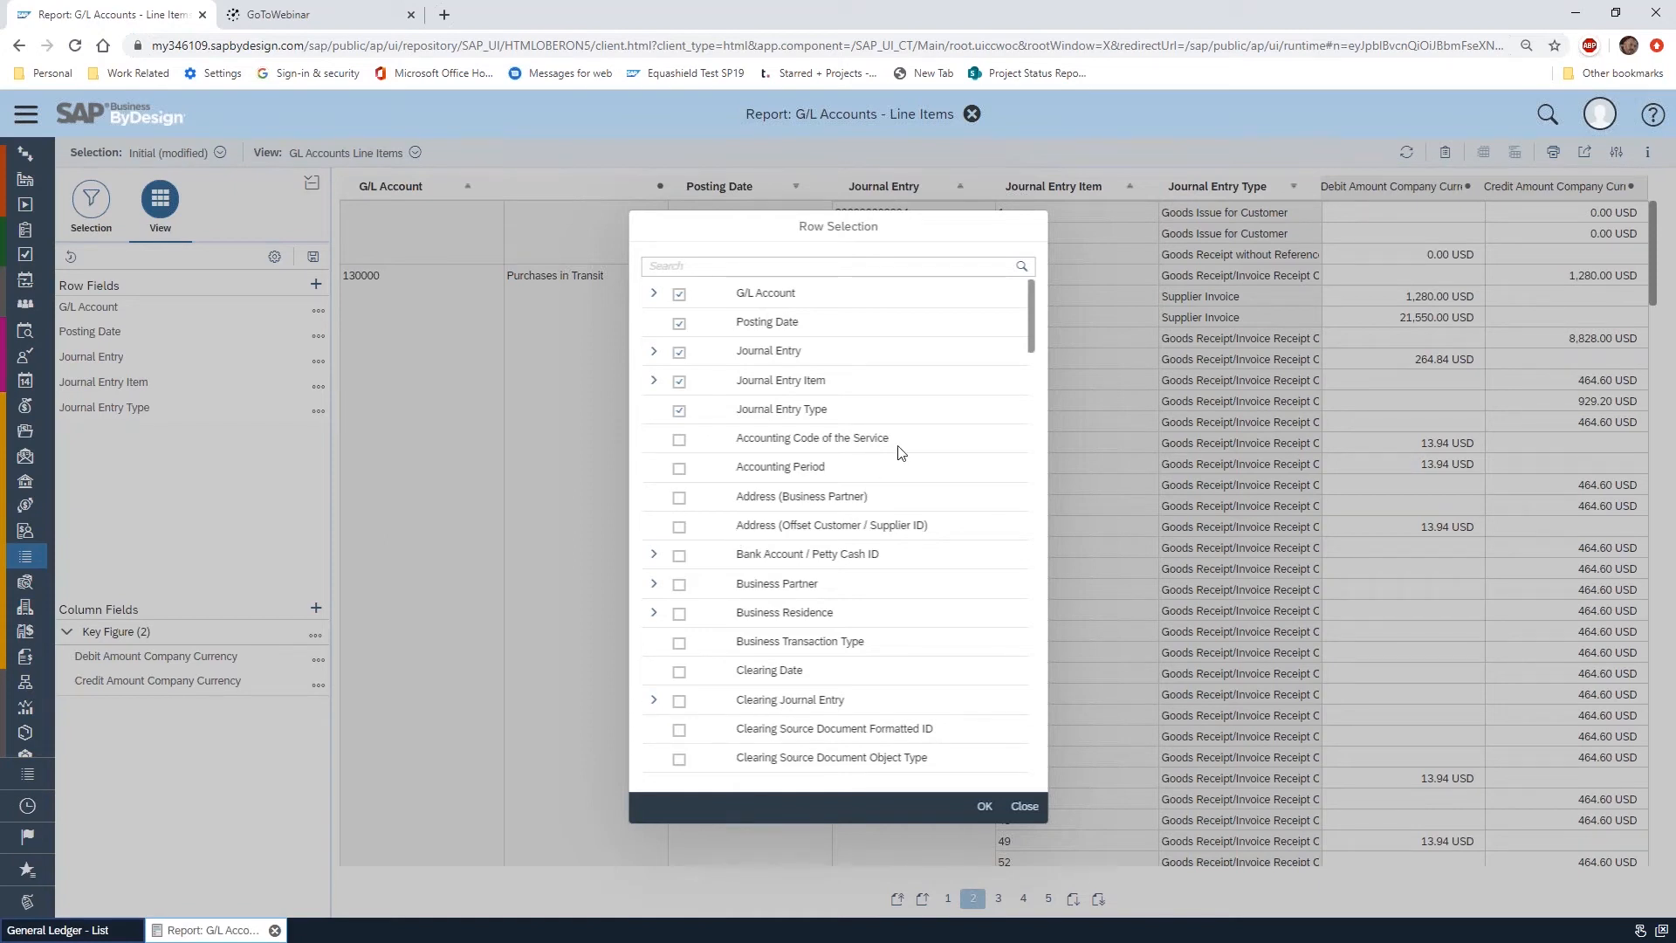
Add Business Partner to the report's row fields and review the partner entries across the line items
click(738, 266)
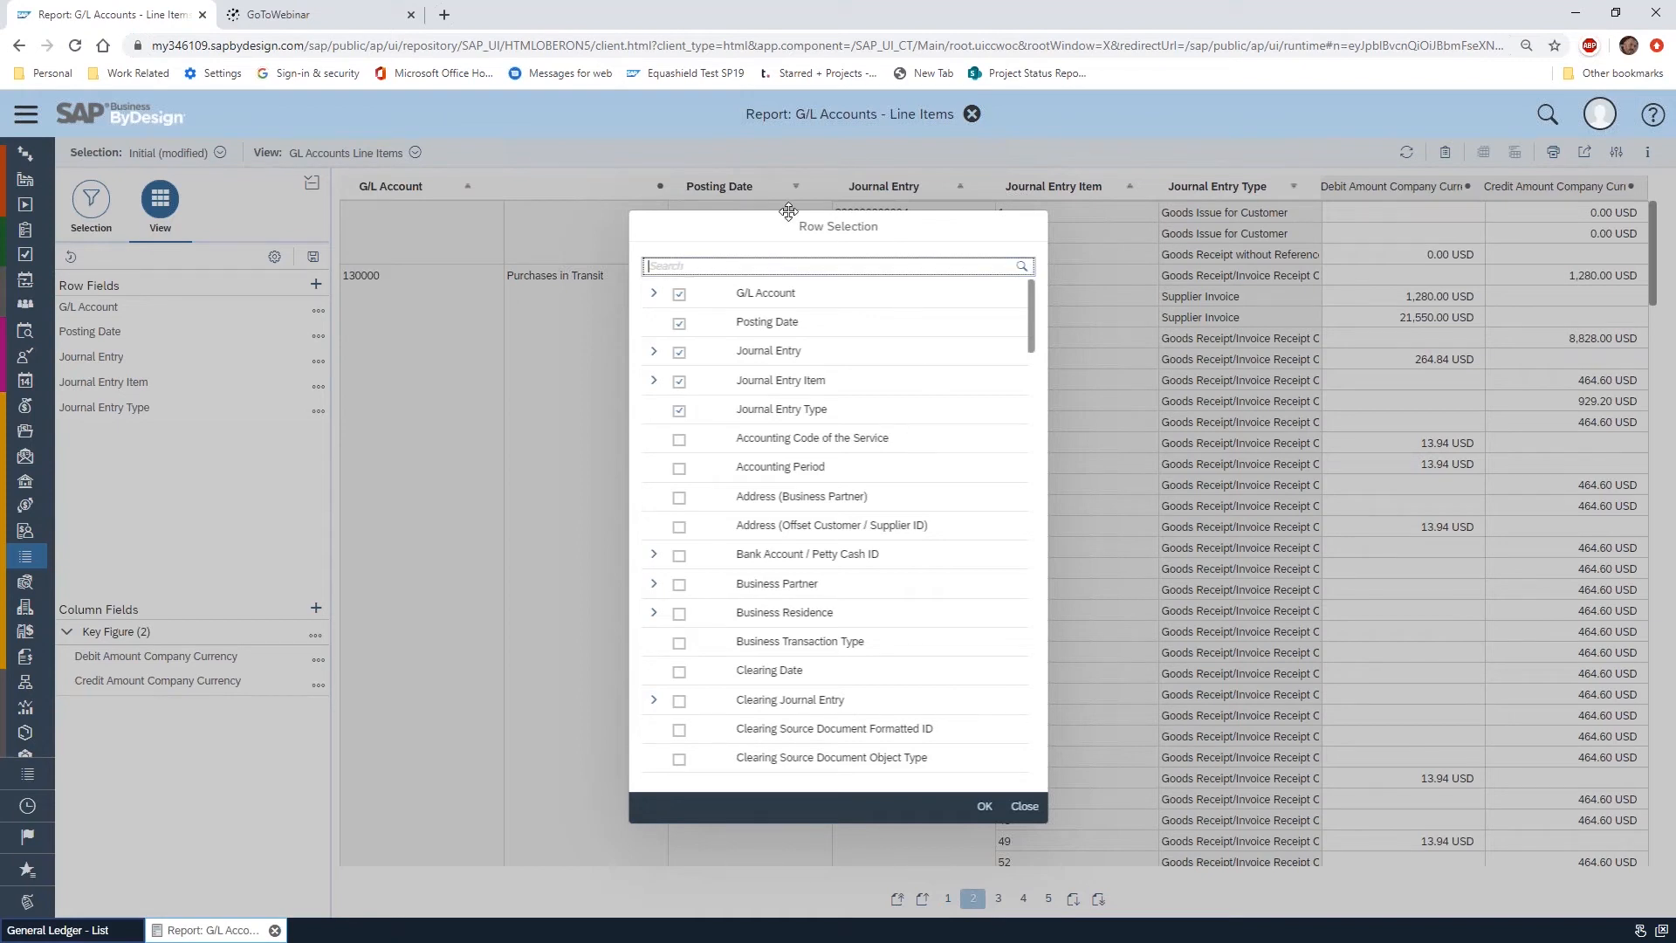
click(680, 585)
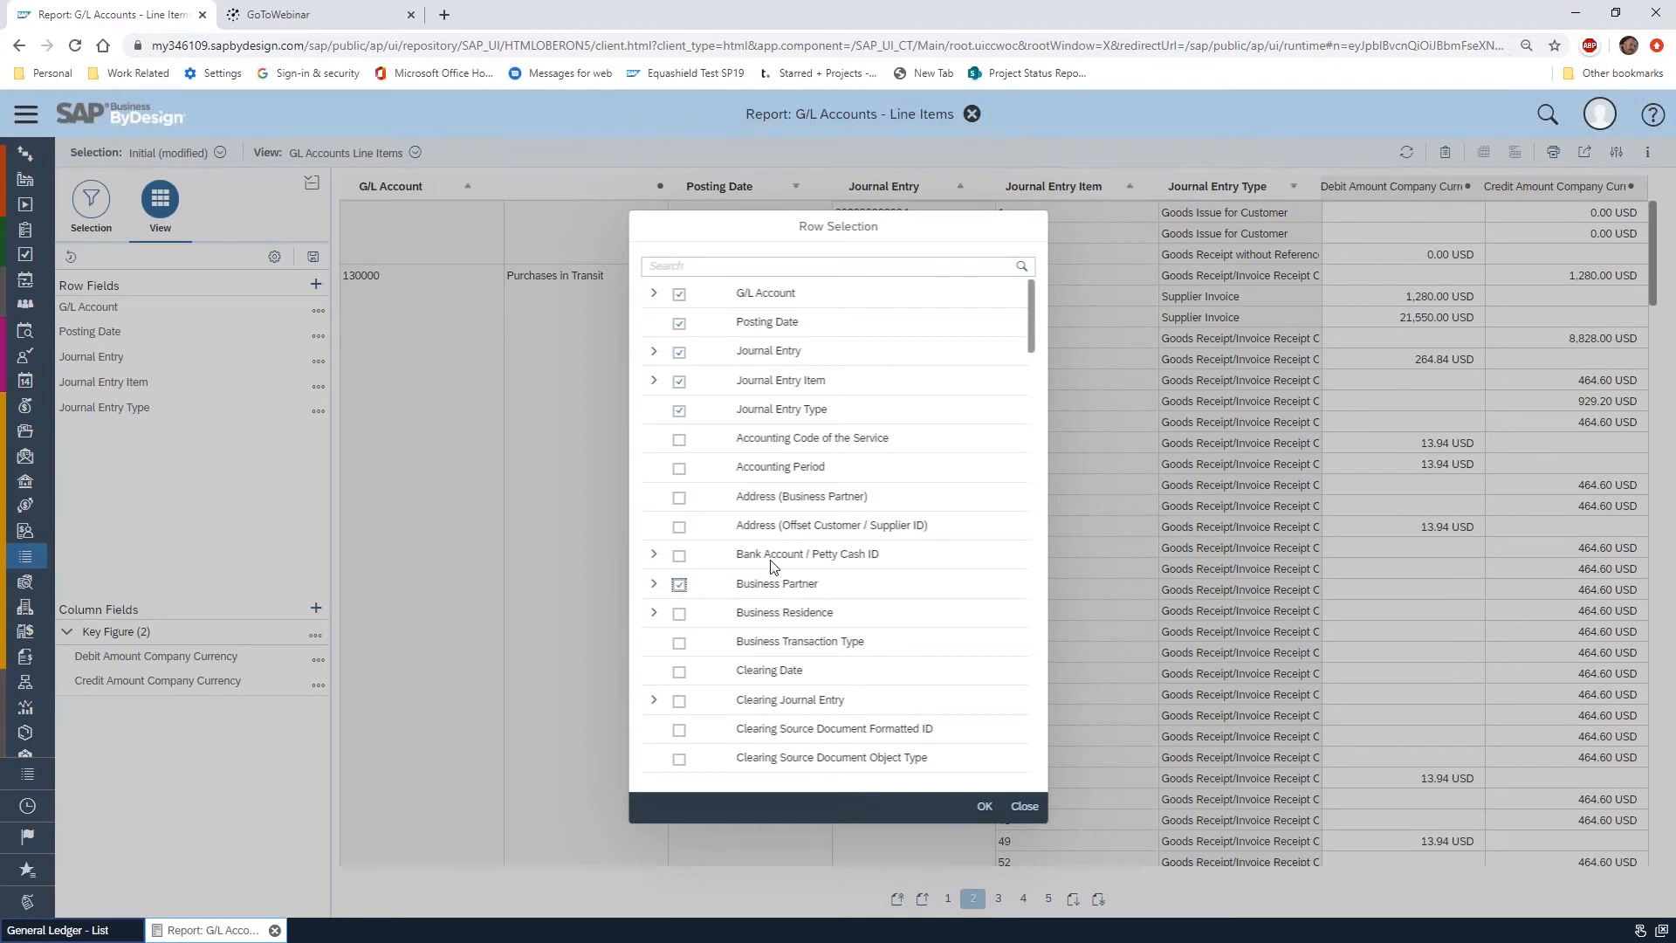
click(985, 806)
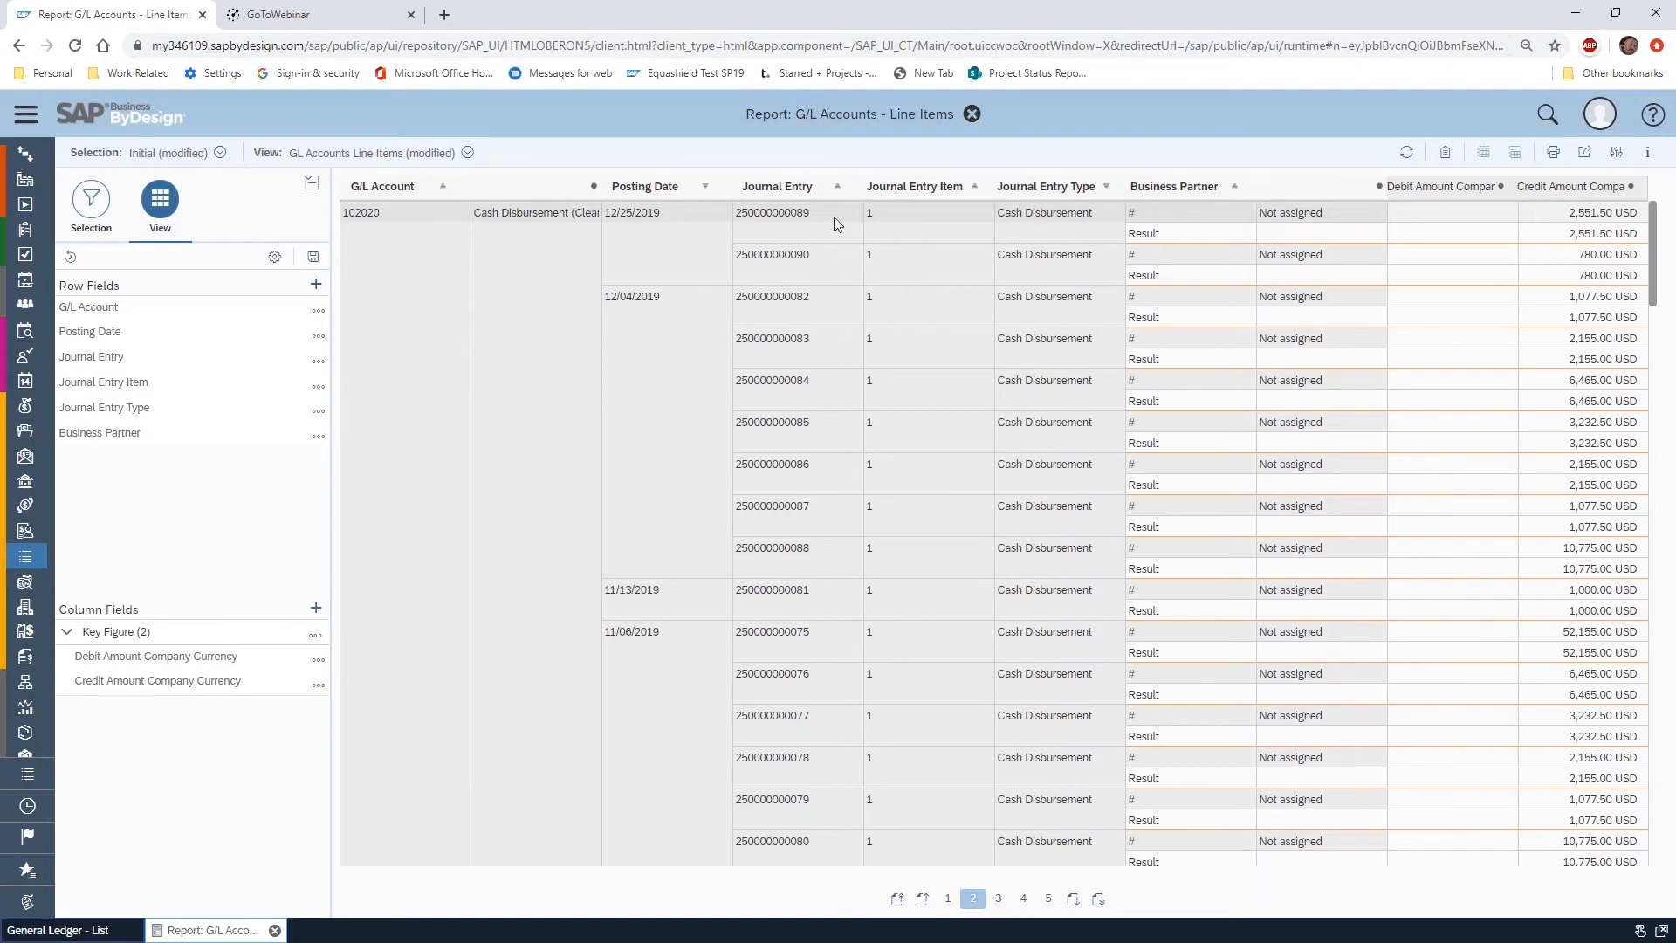
scroll(1270, 520, down, 20)
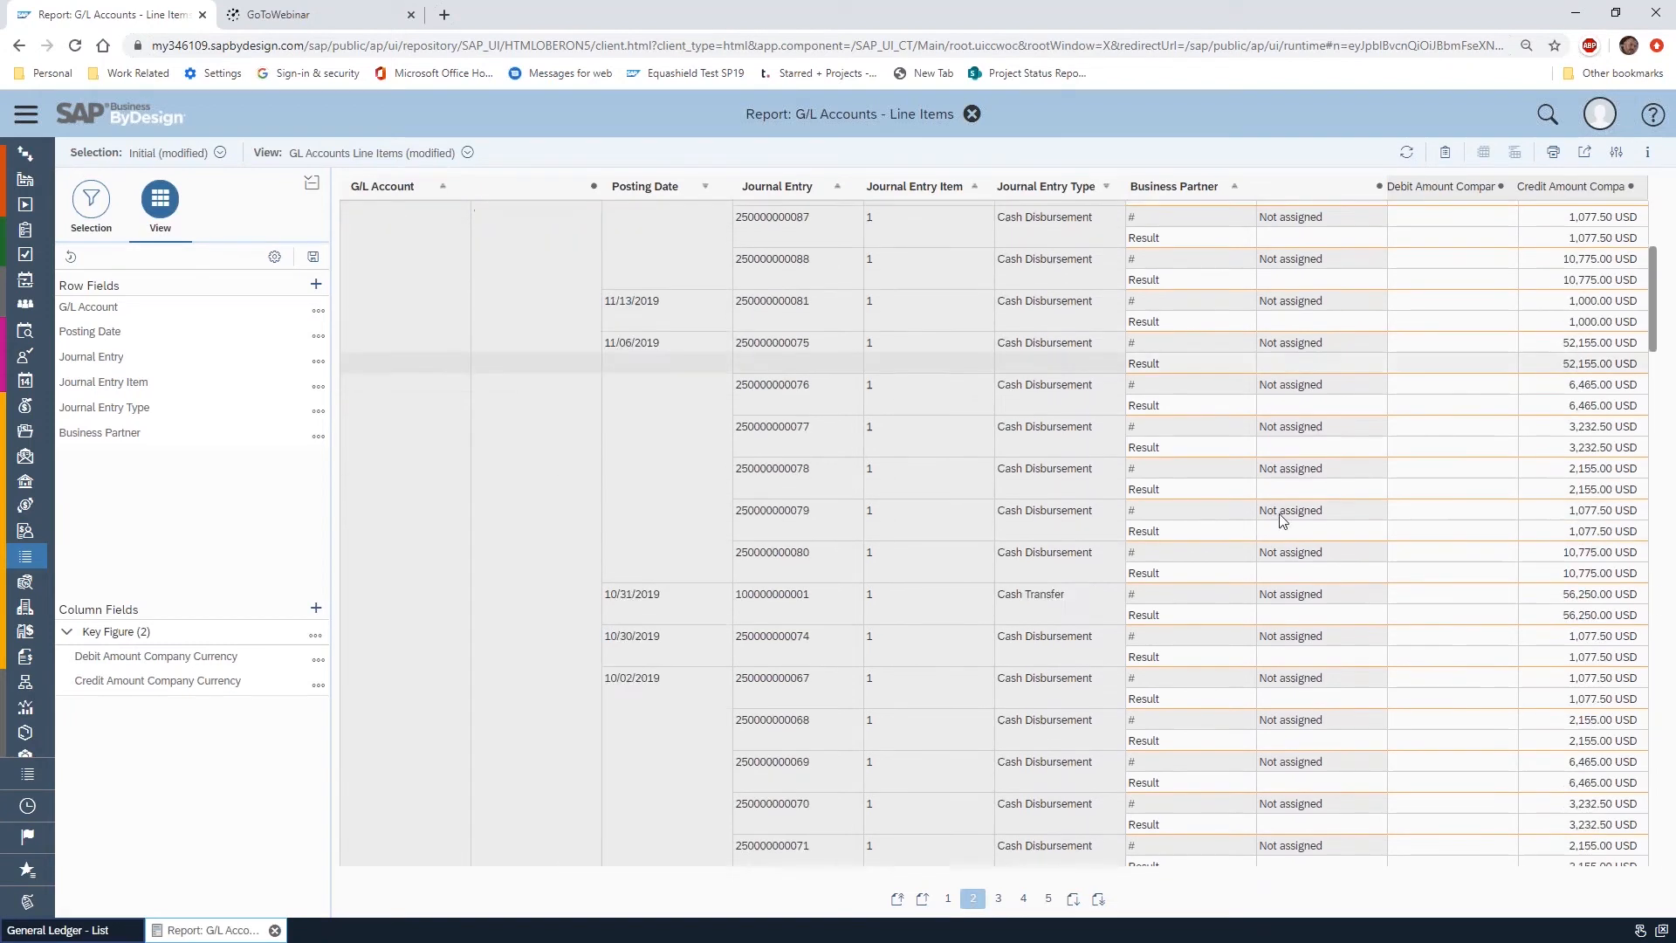
scroll(1245, 663, down, 10)
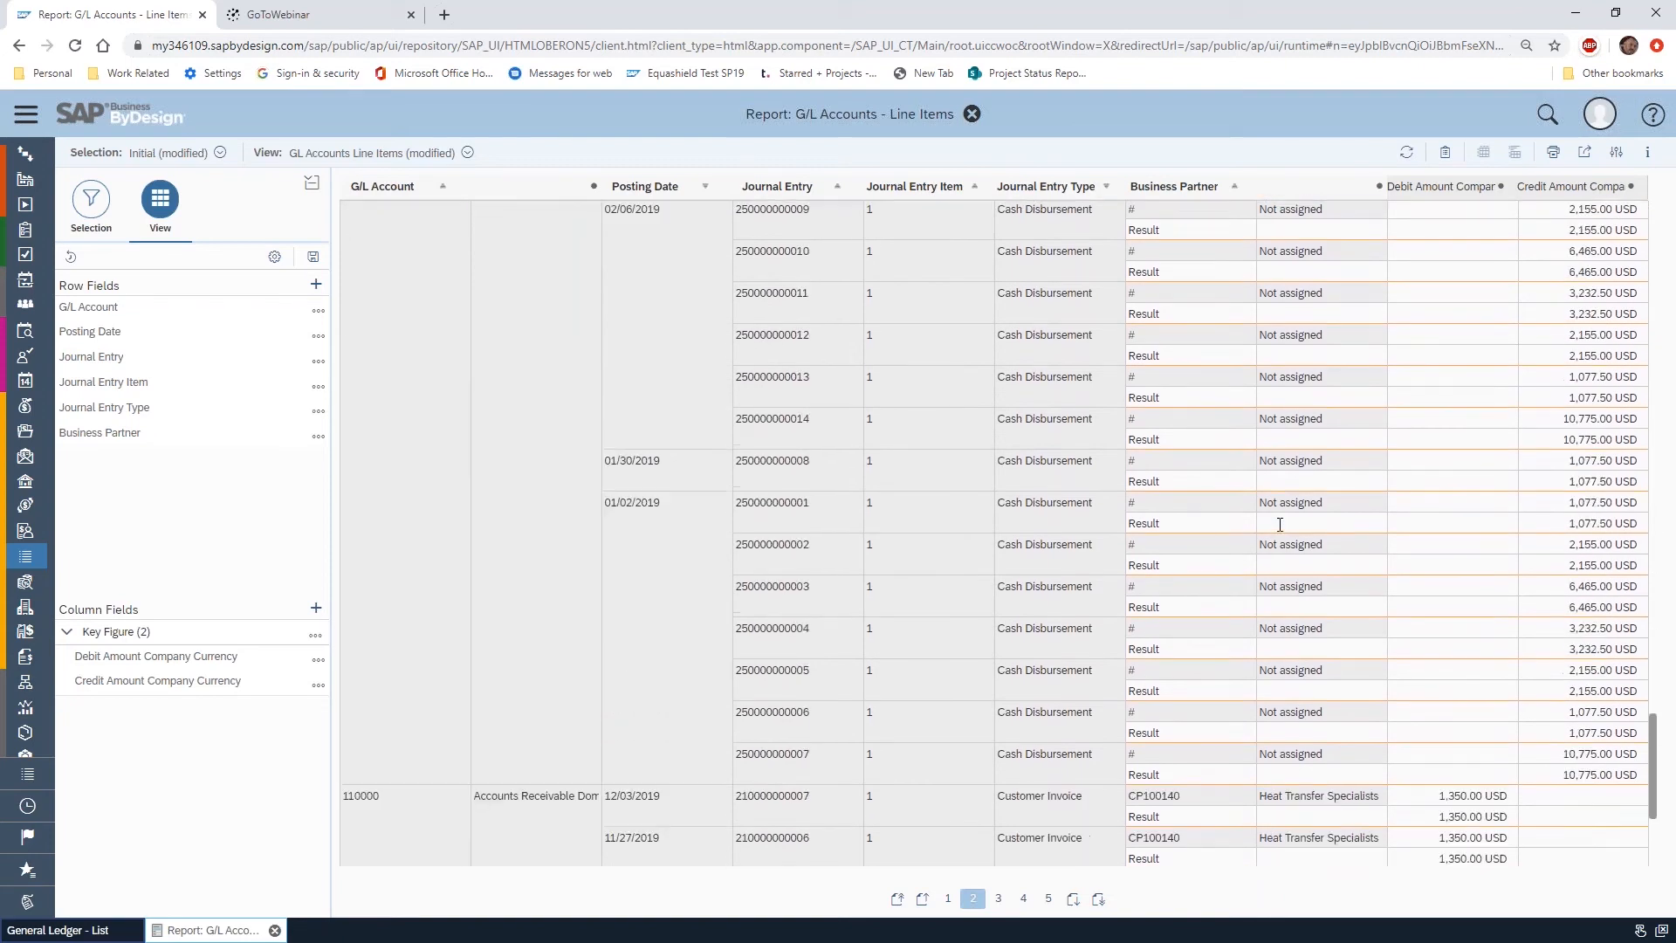
scroll(1245, 662, down, 3)
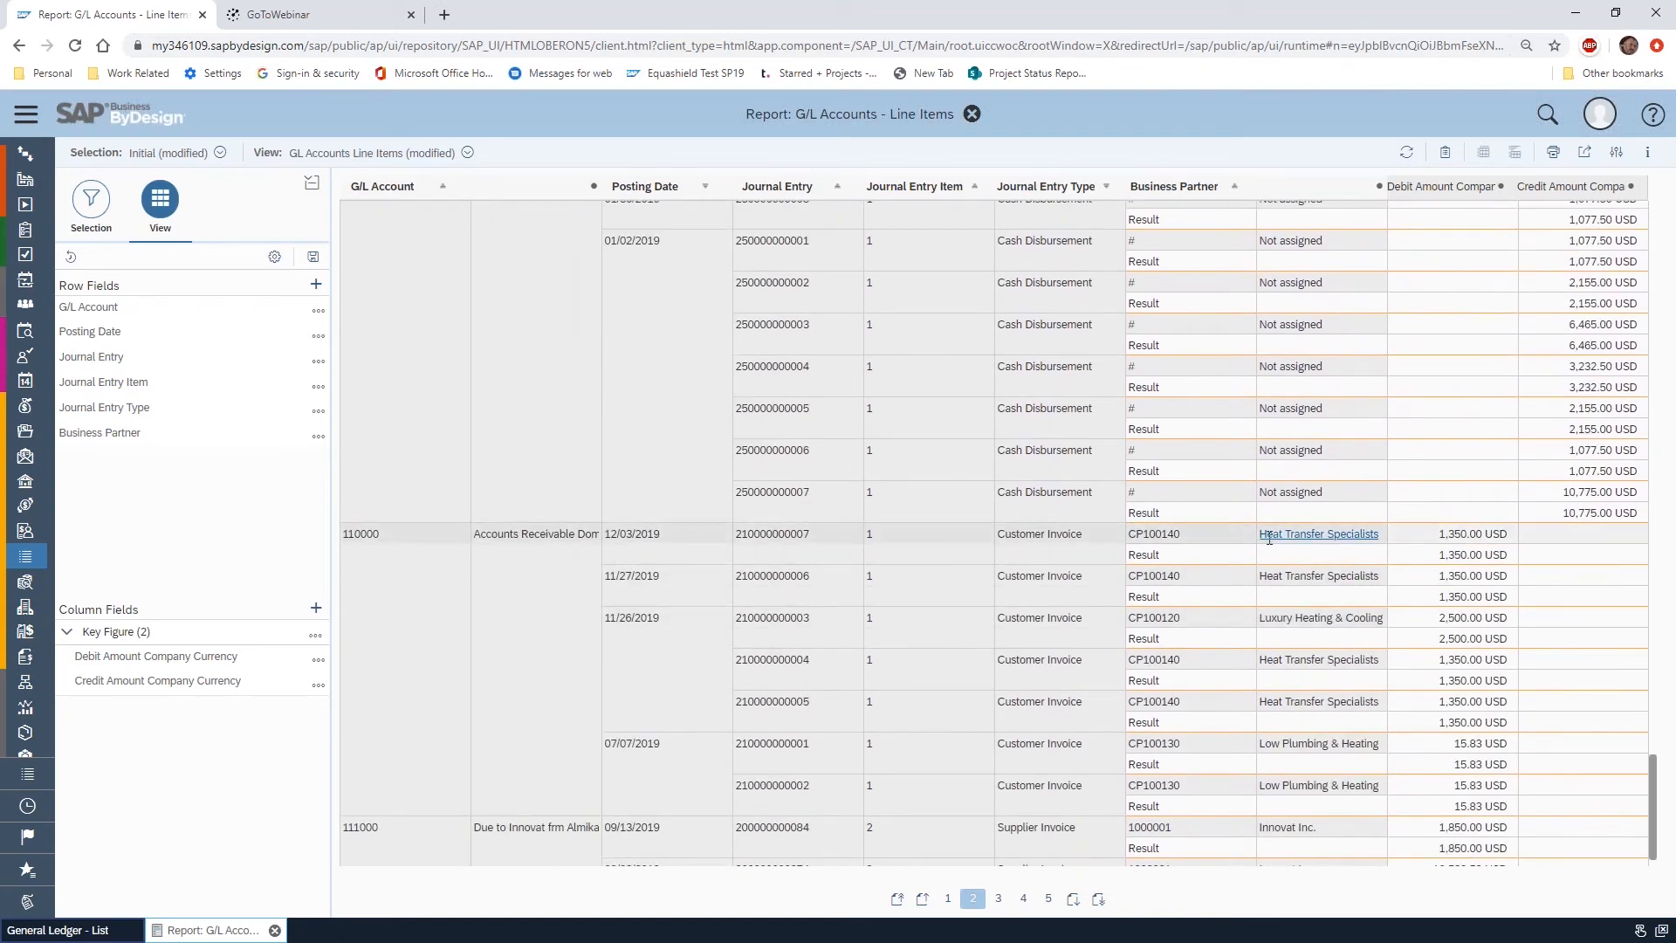
scroll(1188, 422, up, 15)
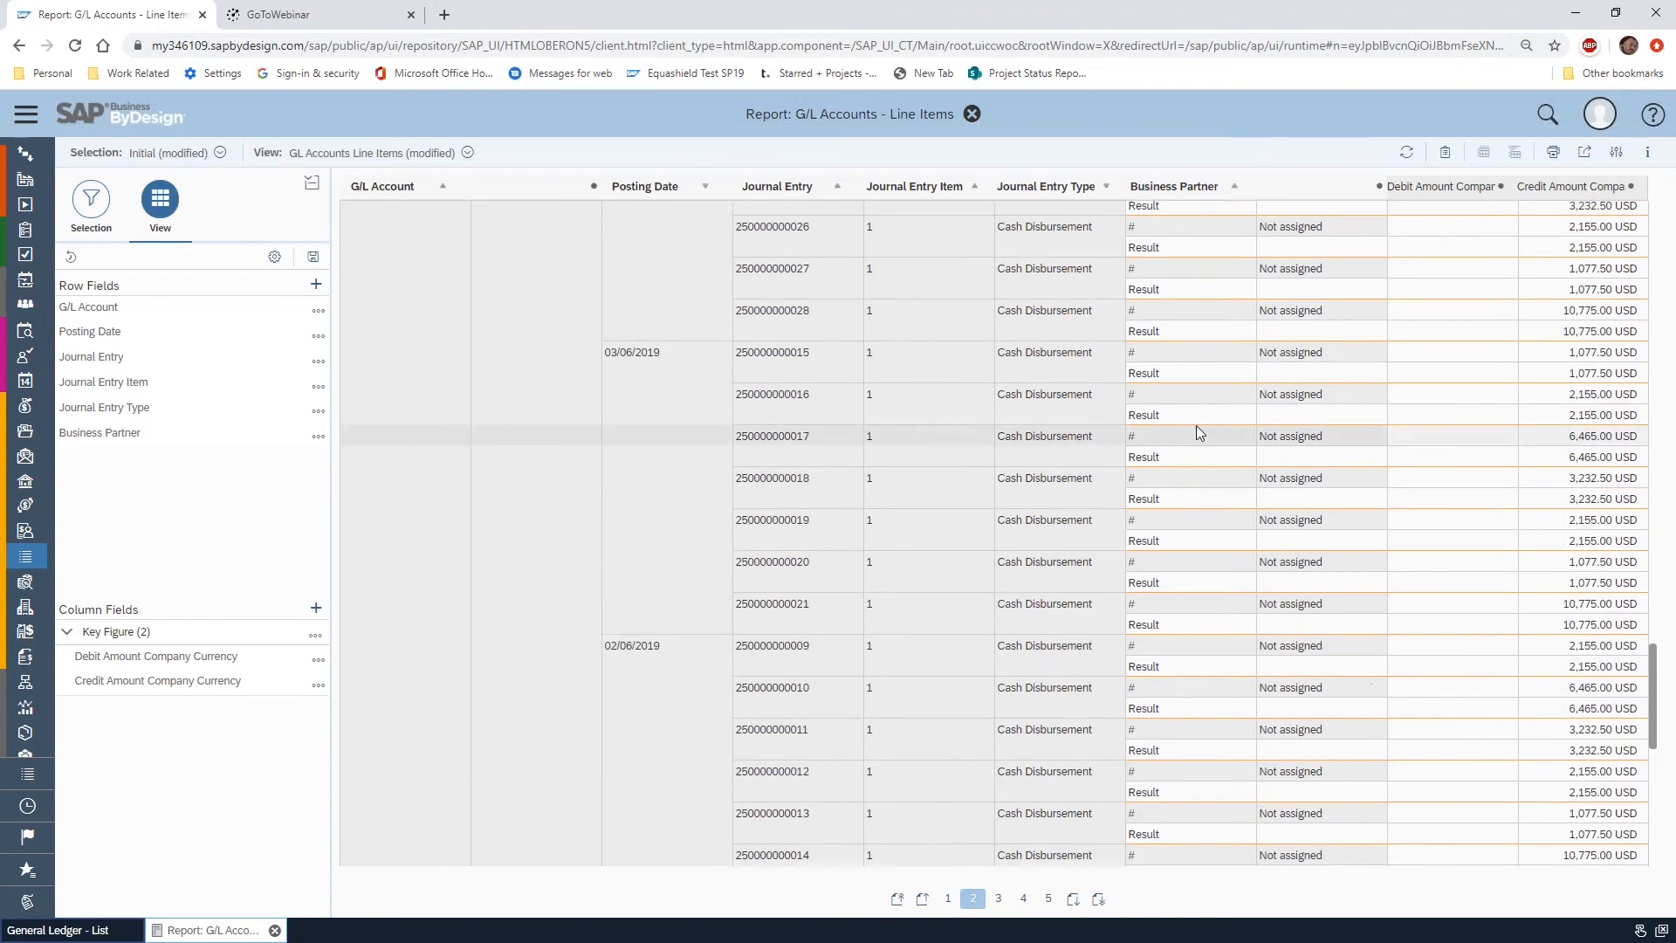
scroll(1196, 426, up, 10)
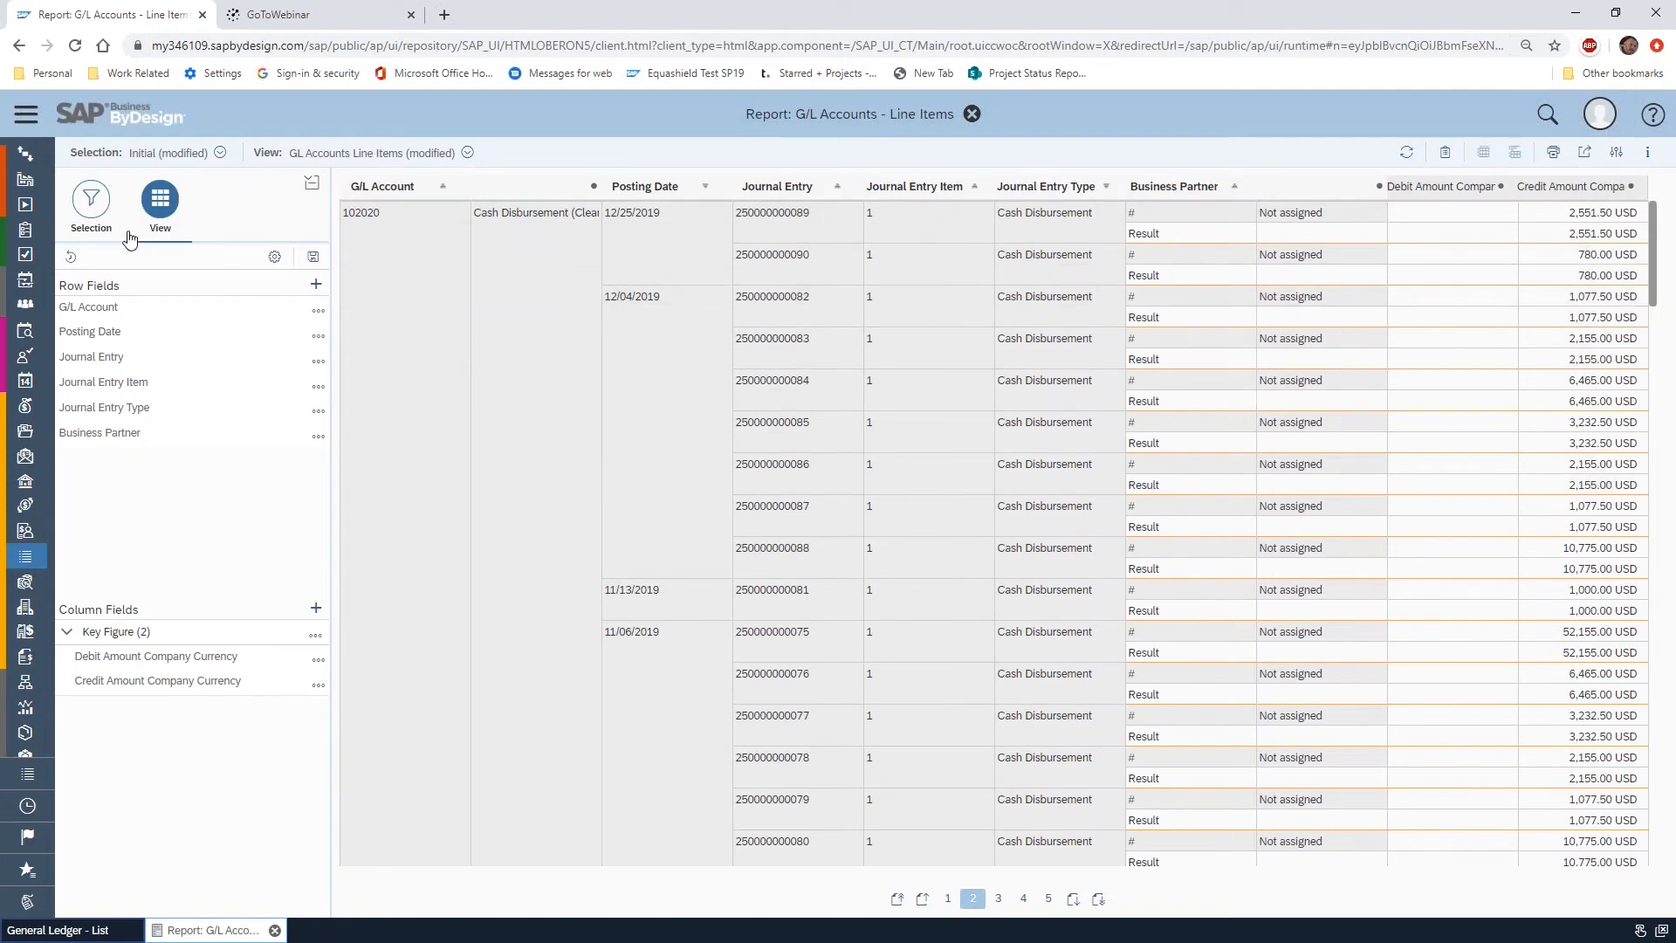
click(96, 210)
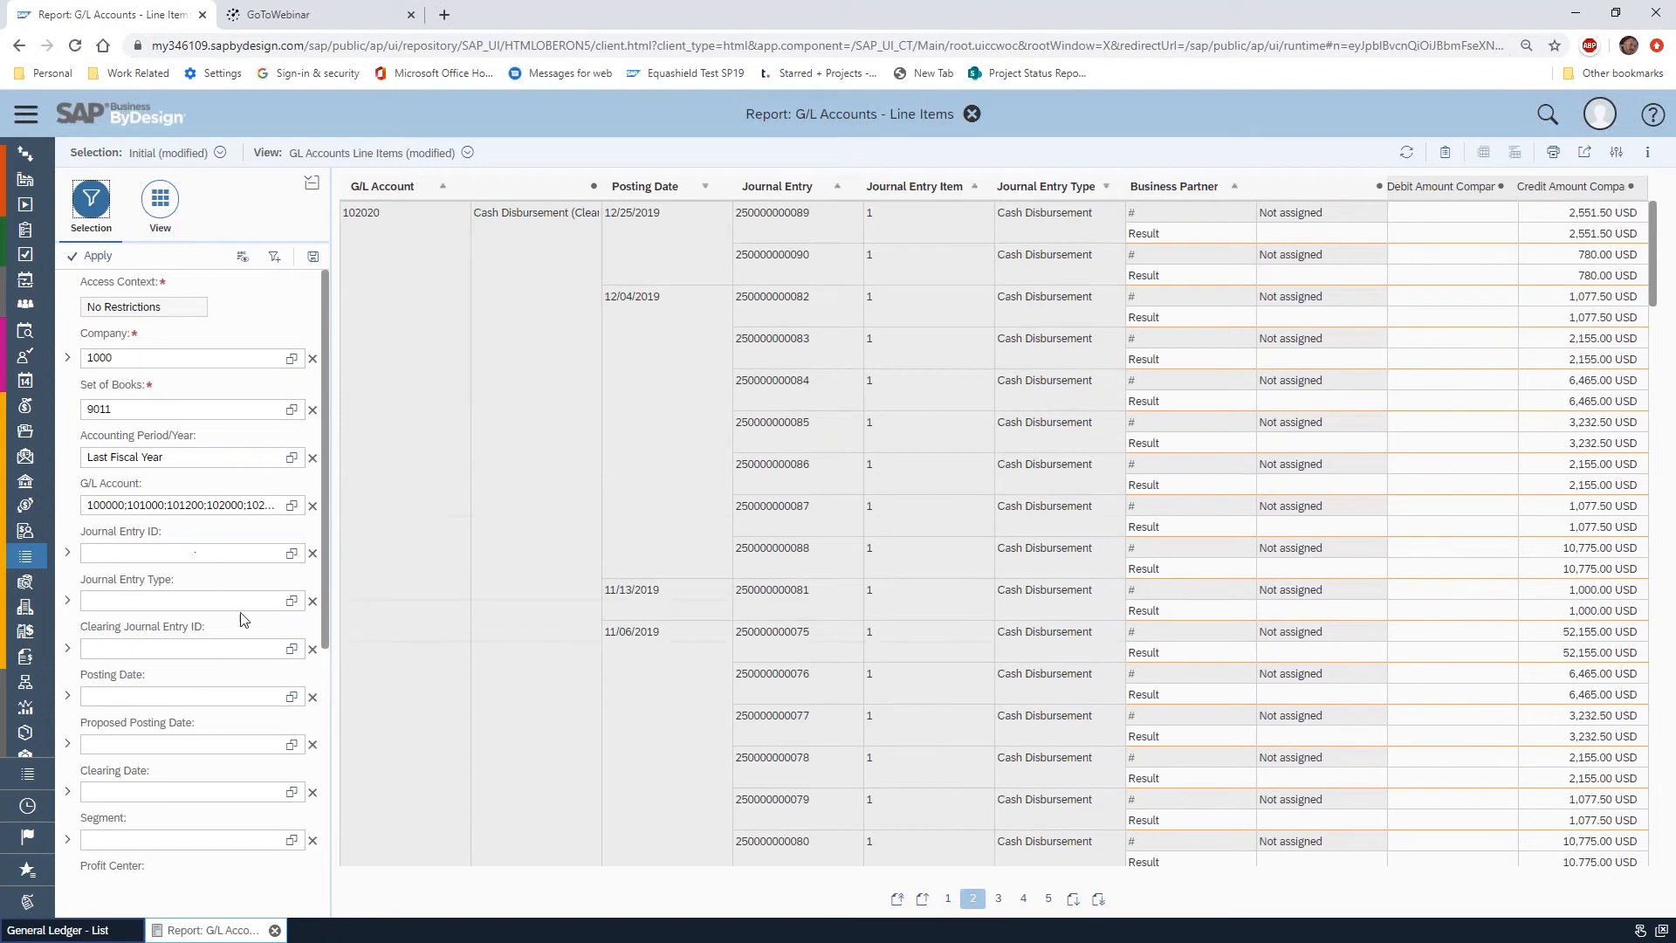
click(250, 648)
click(168, 212)
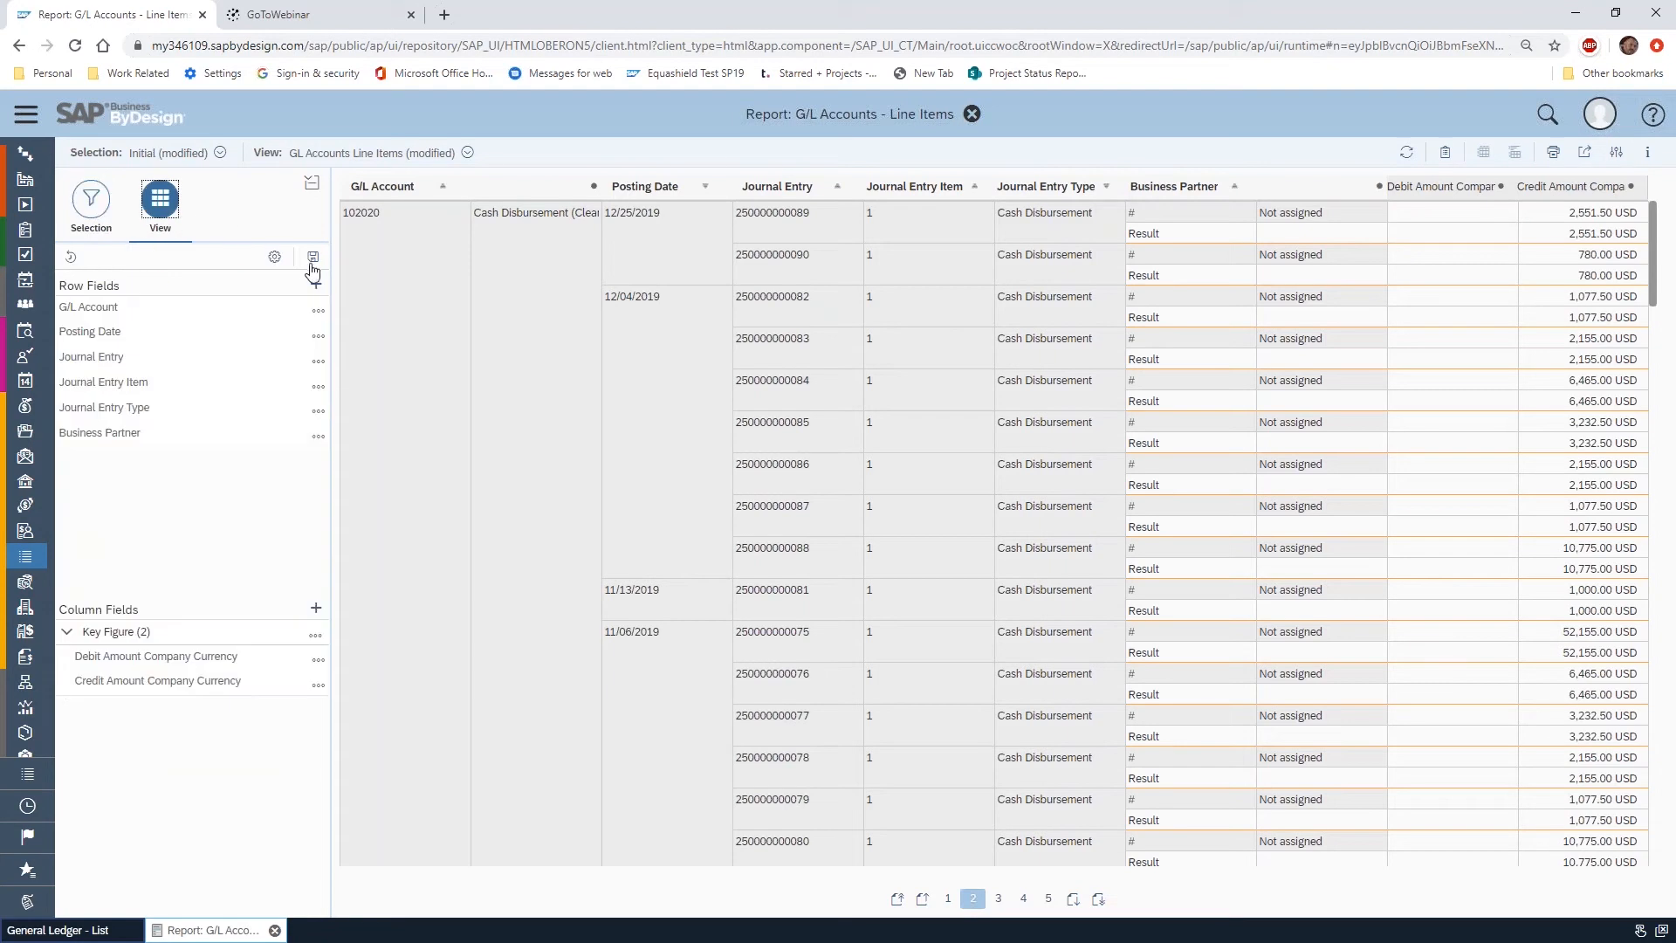
Save the current selection as "Company 1000 All Asset Account LY" without making it the default
click(92, 210)
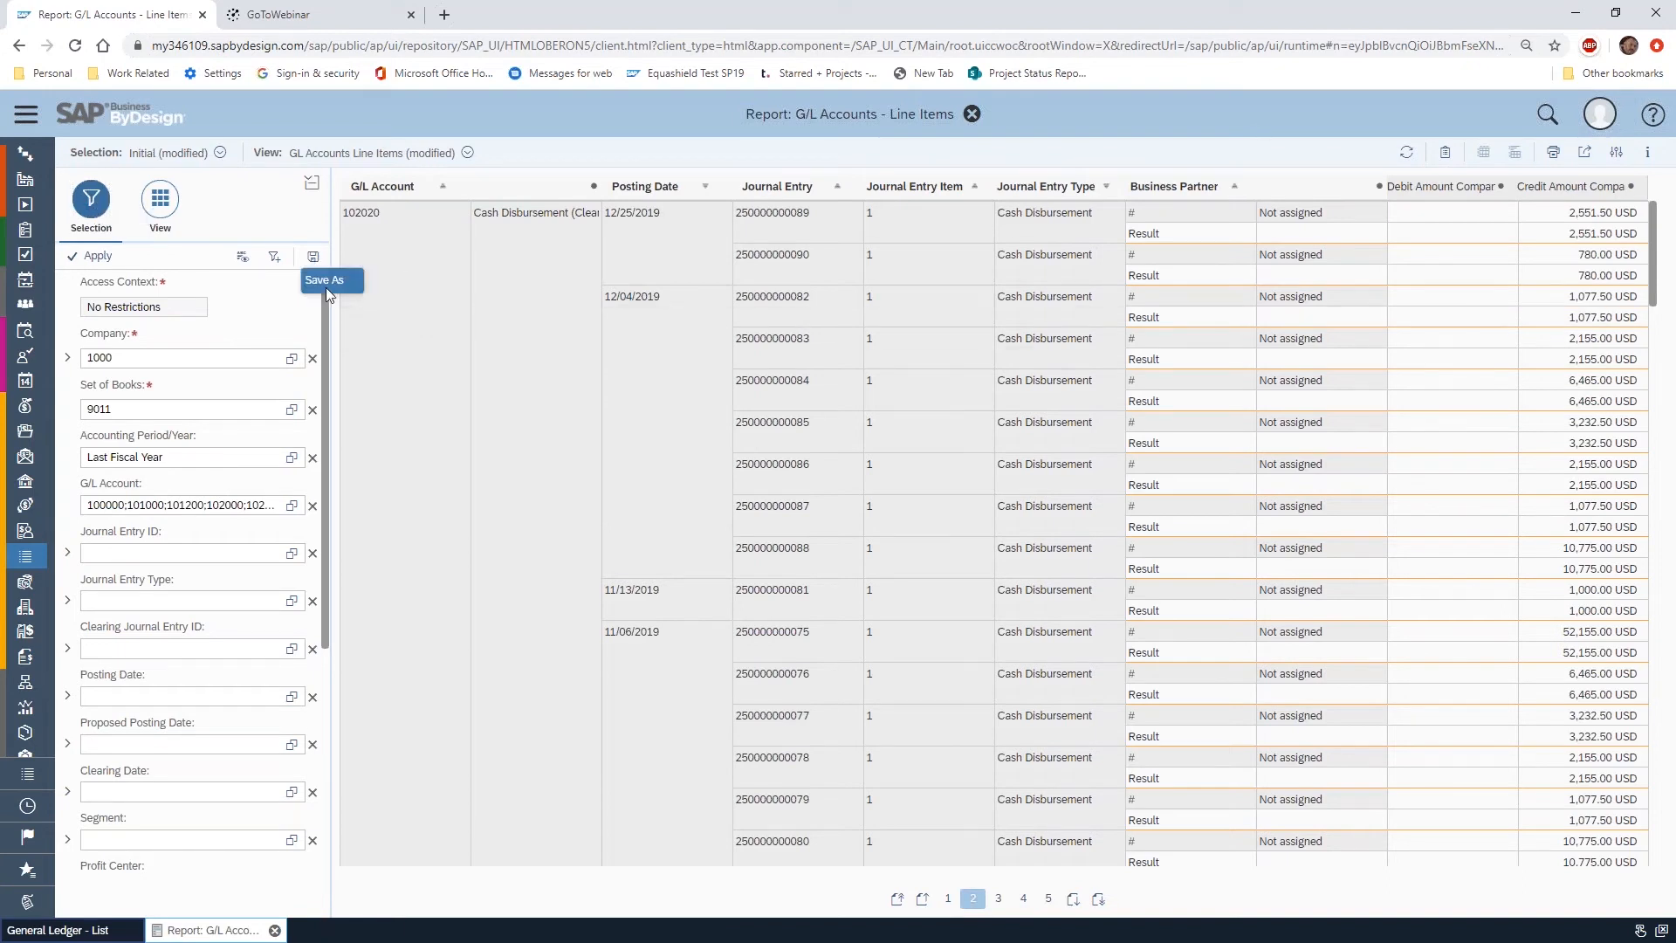
click(312, 256)
drag(904, 490, 656, 495)
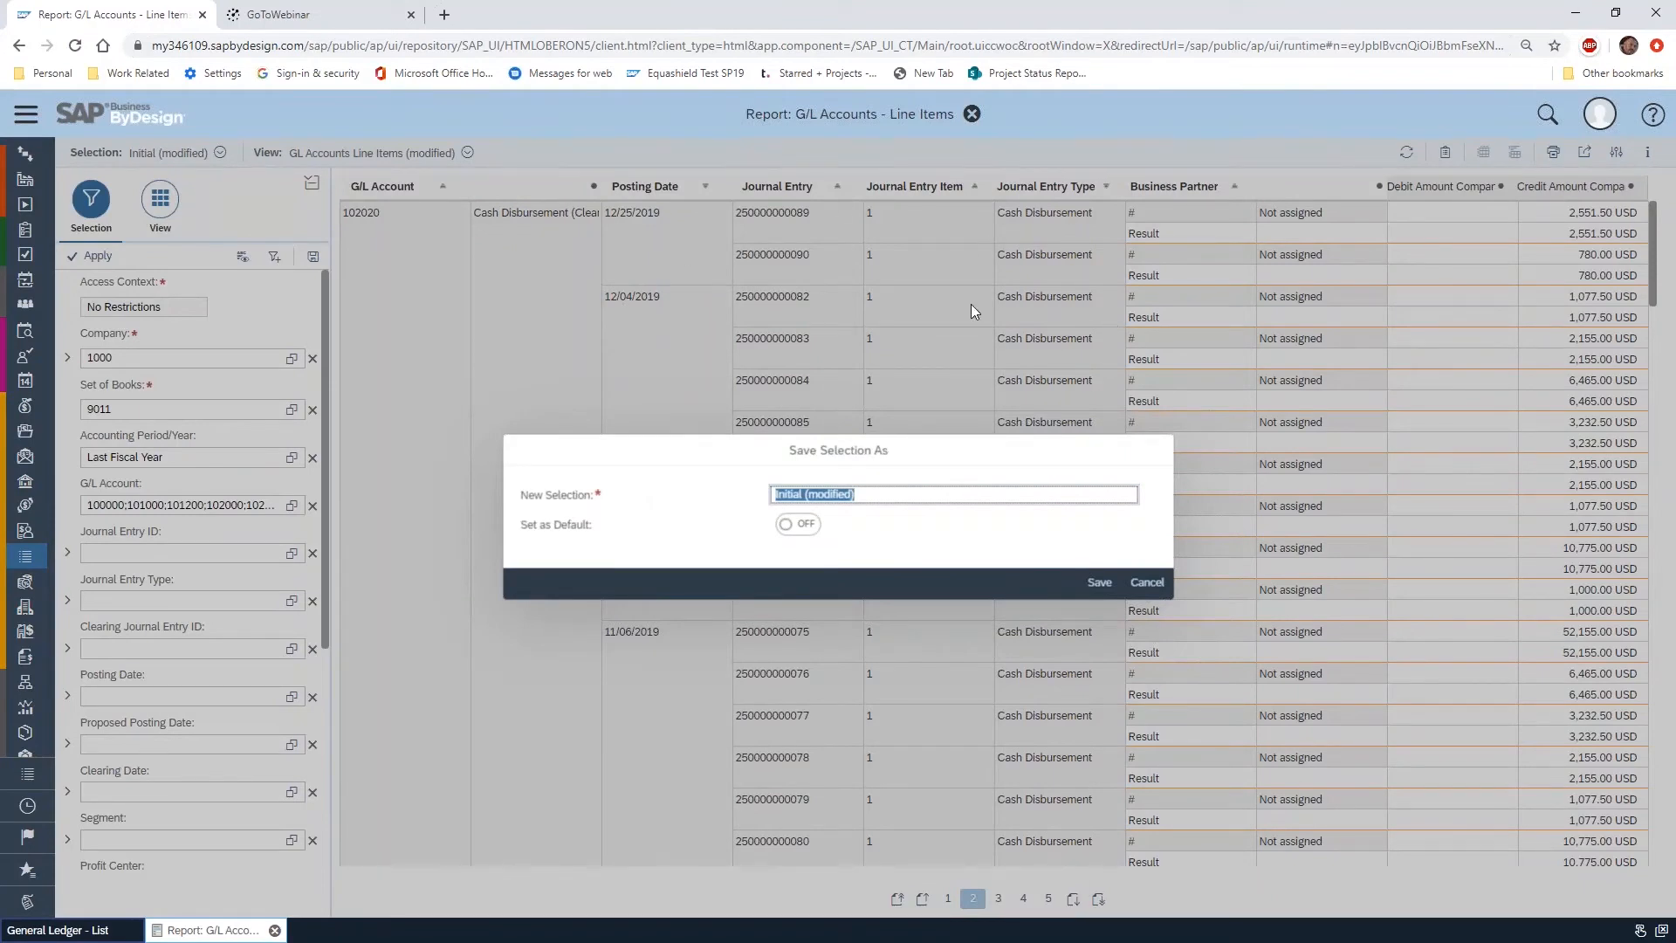
text(Company 1000 All Asset Account LY)
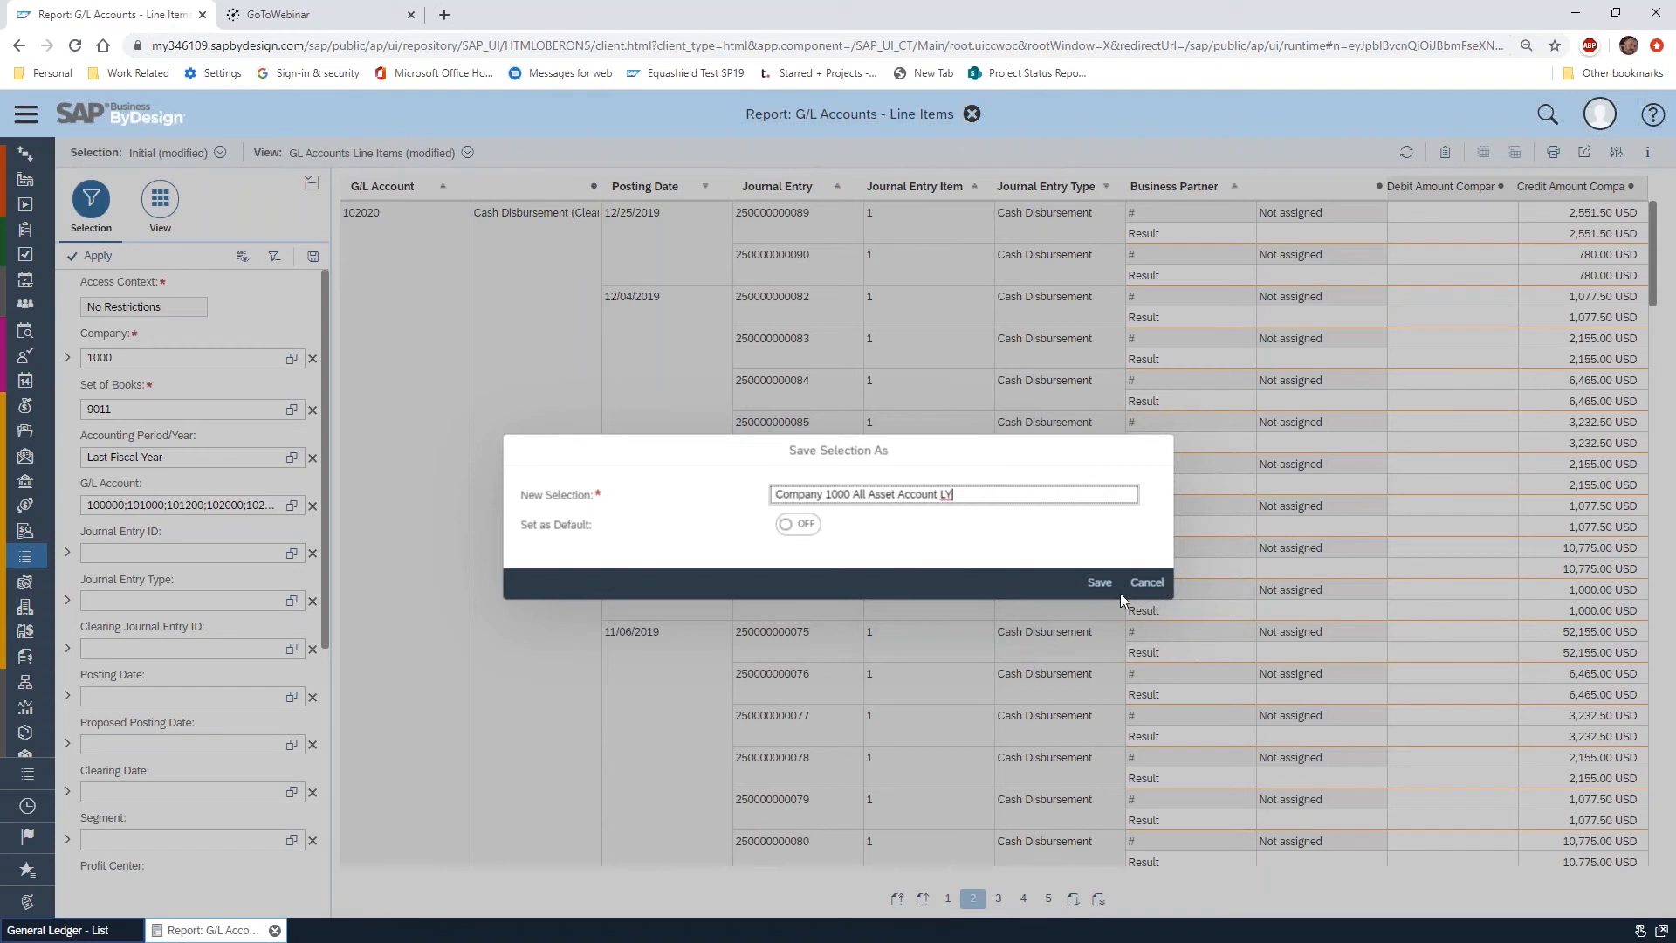
click(1099, 583)
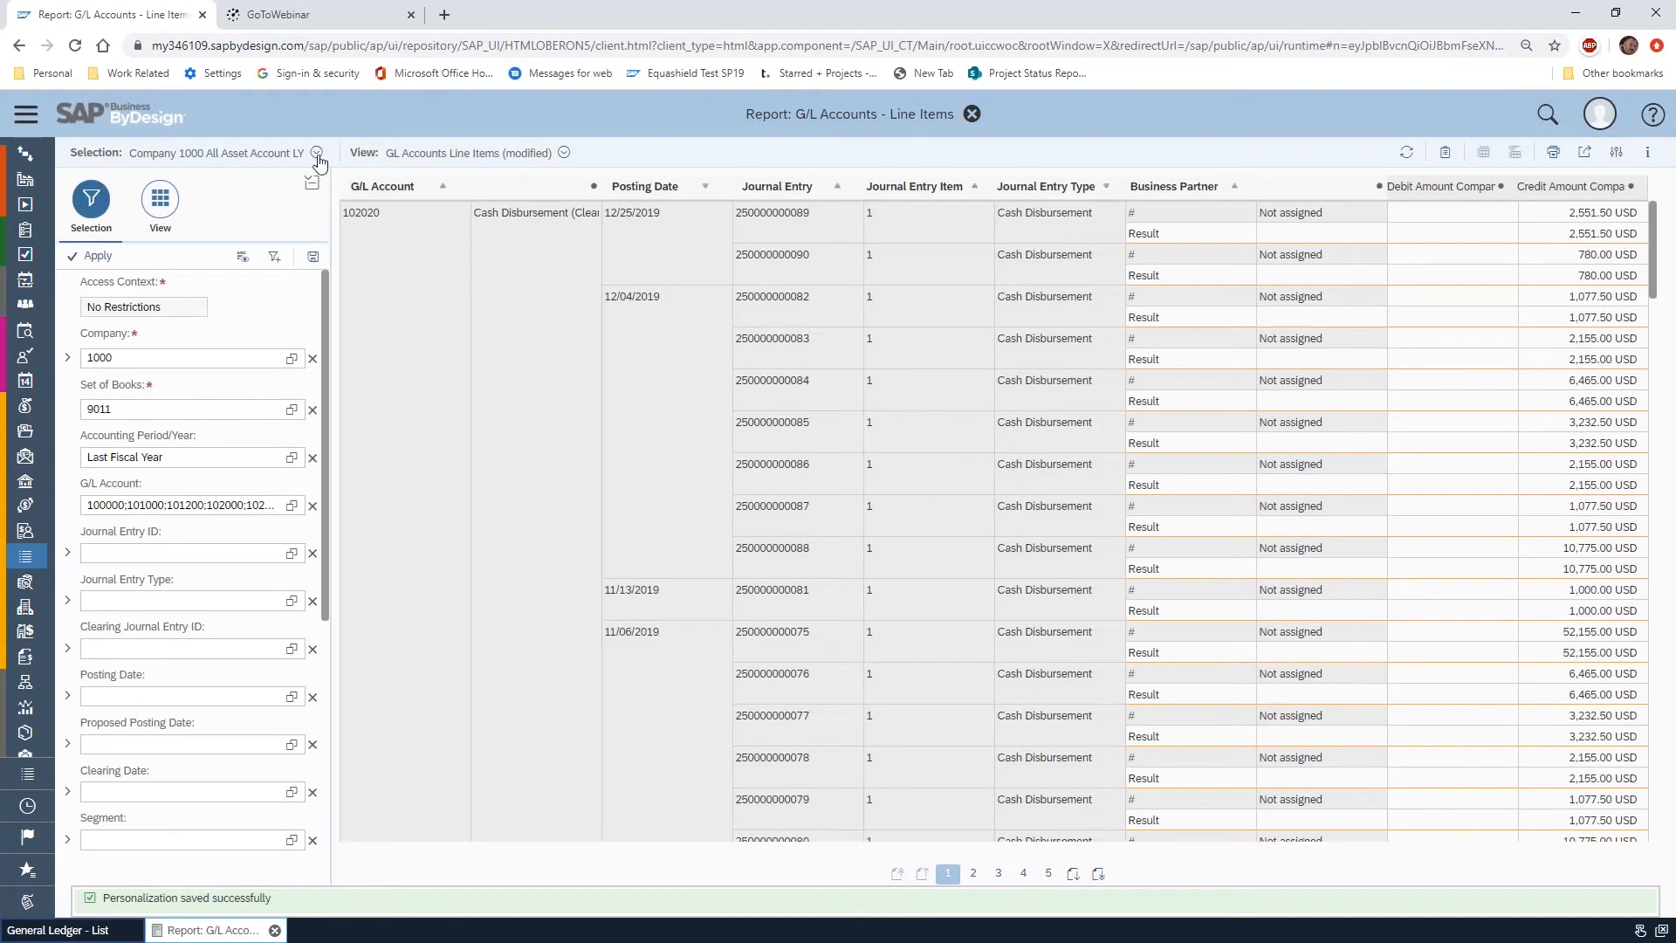
Check the list of saved selections, choose "Company 1000 All Asset Account LY" and review its line items
click(317, 155)
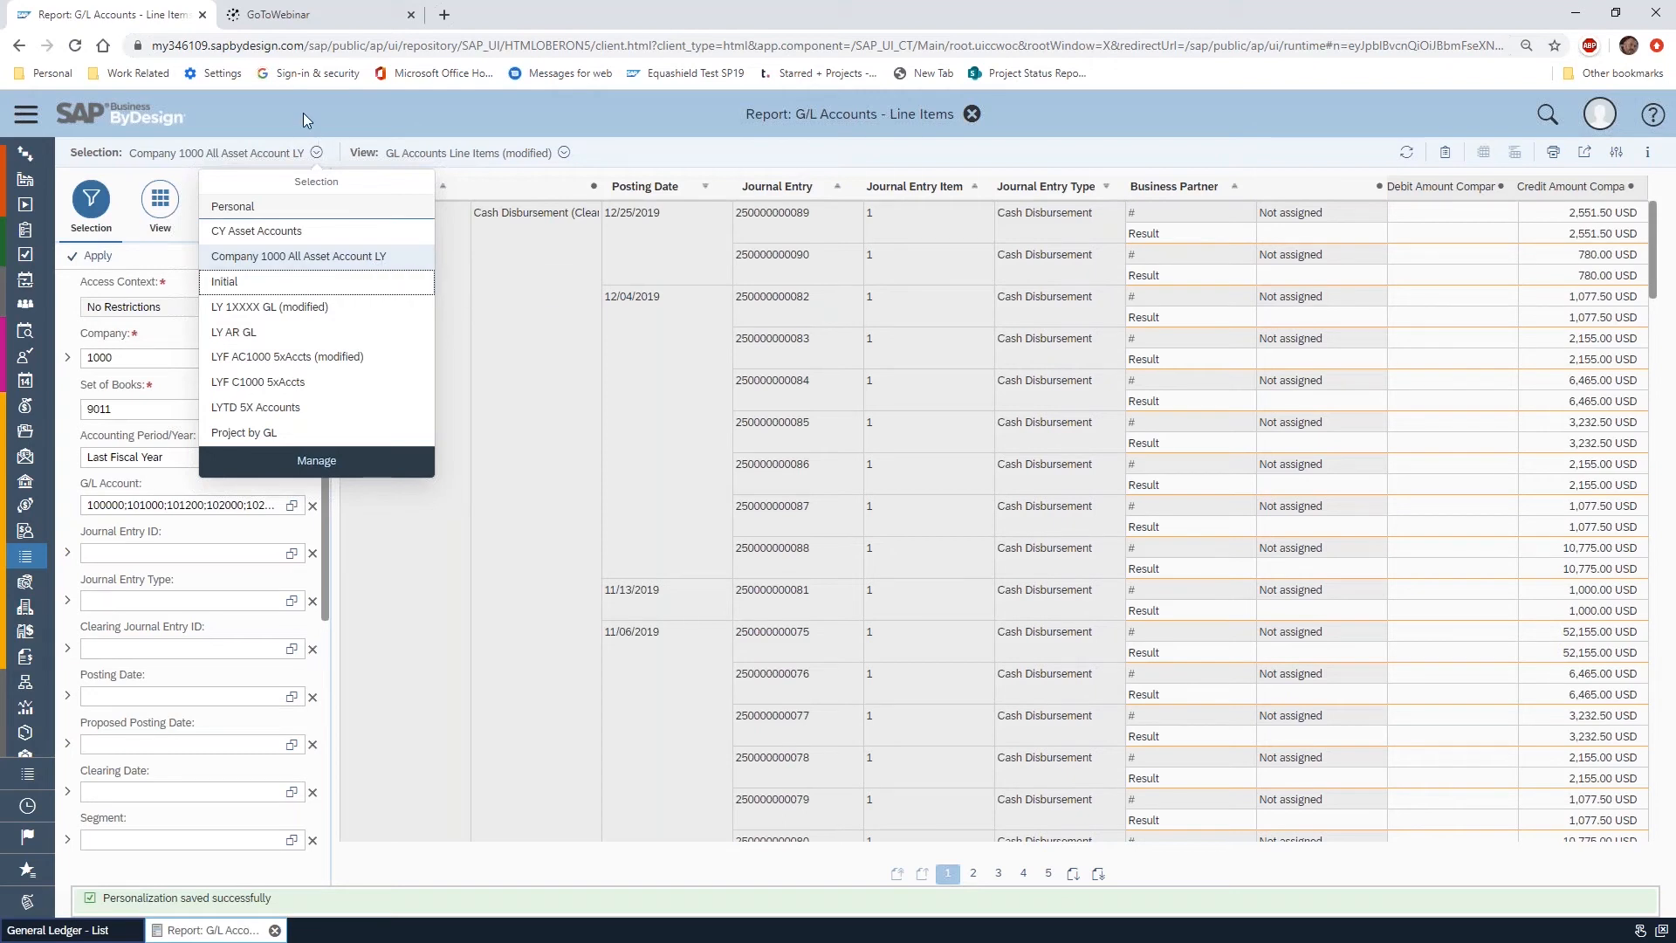
click(393, 262)
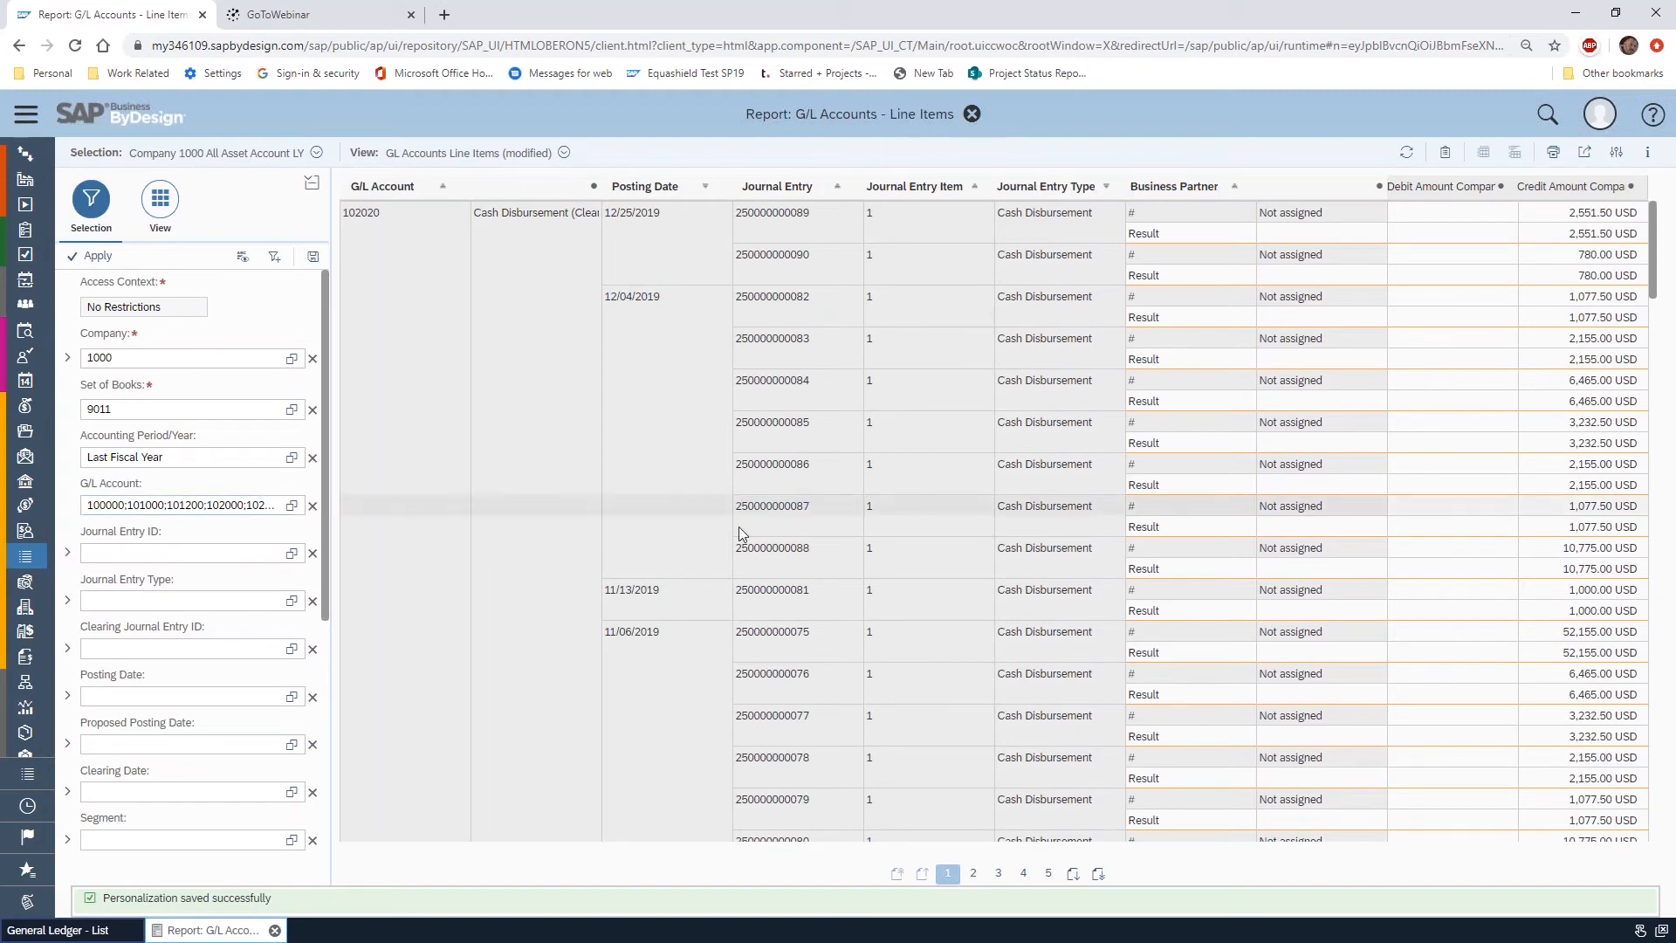
scroll(715, 532, down, 15)
scroll(725, 527, down, 10)
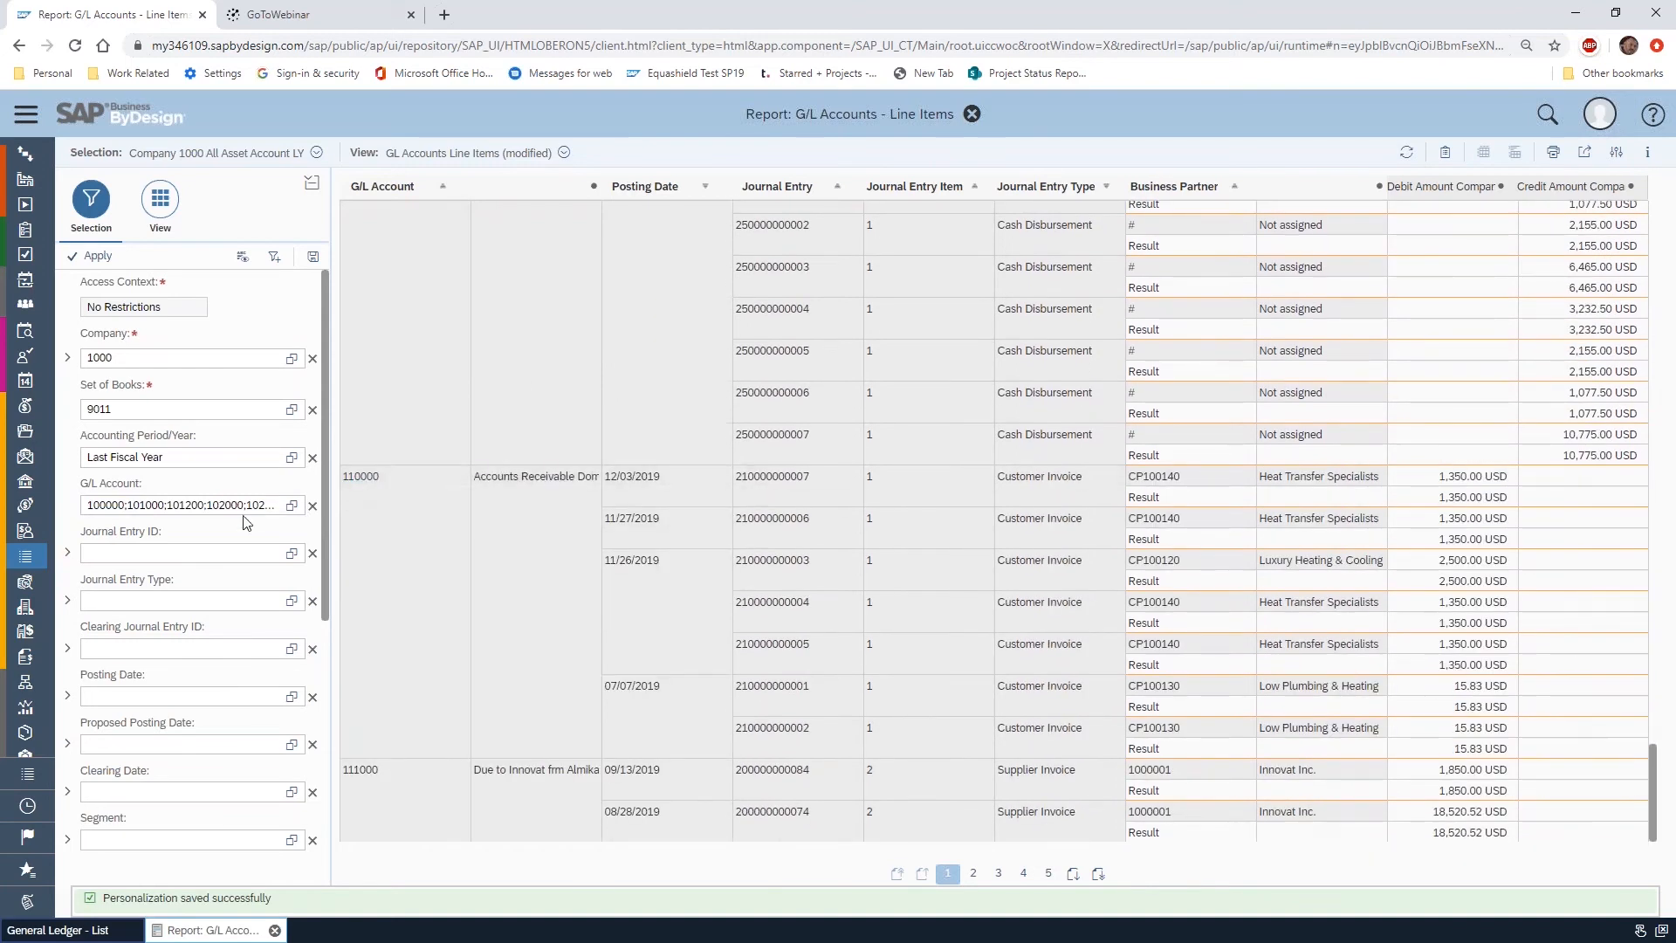
Restrict the selection to G/L account 110000 and apply it to the report
click(312, 506)
click(134, 500)
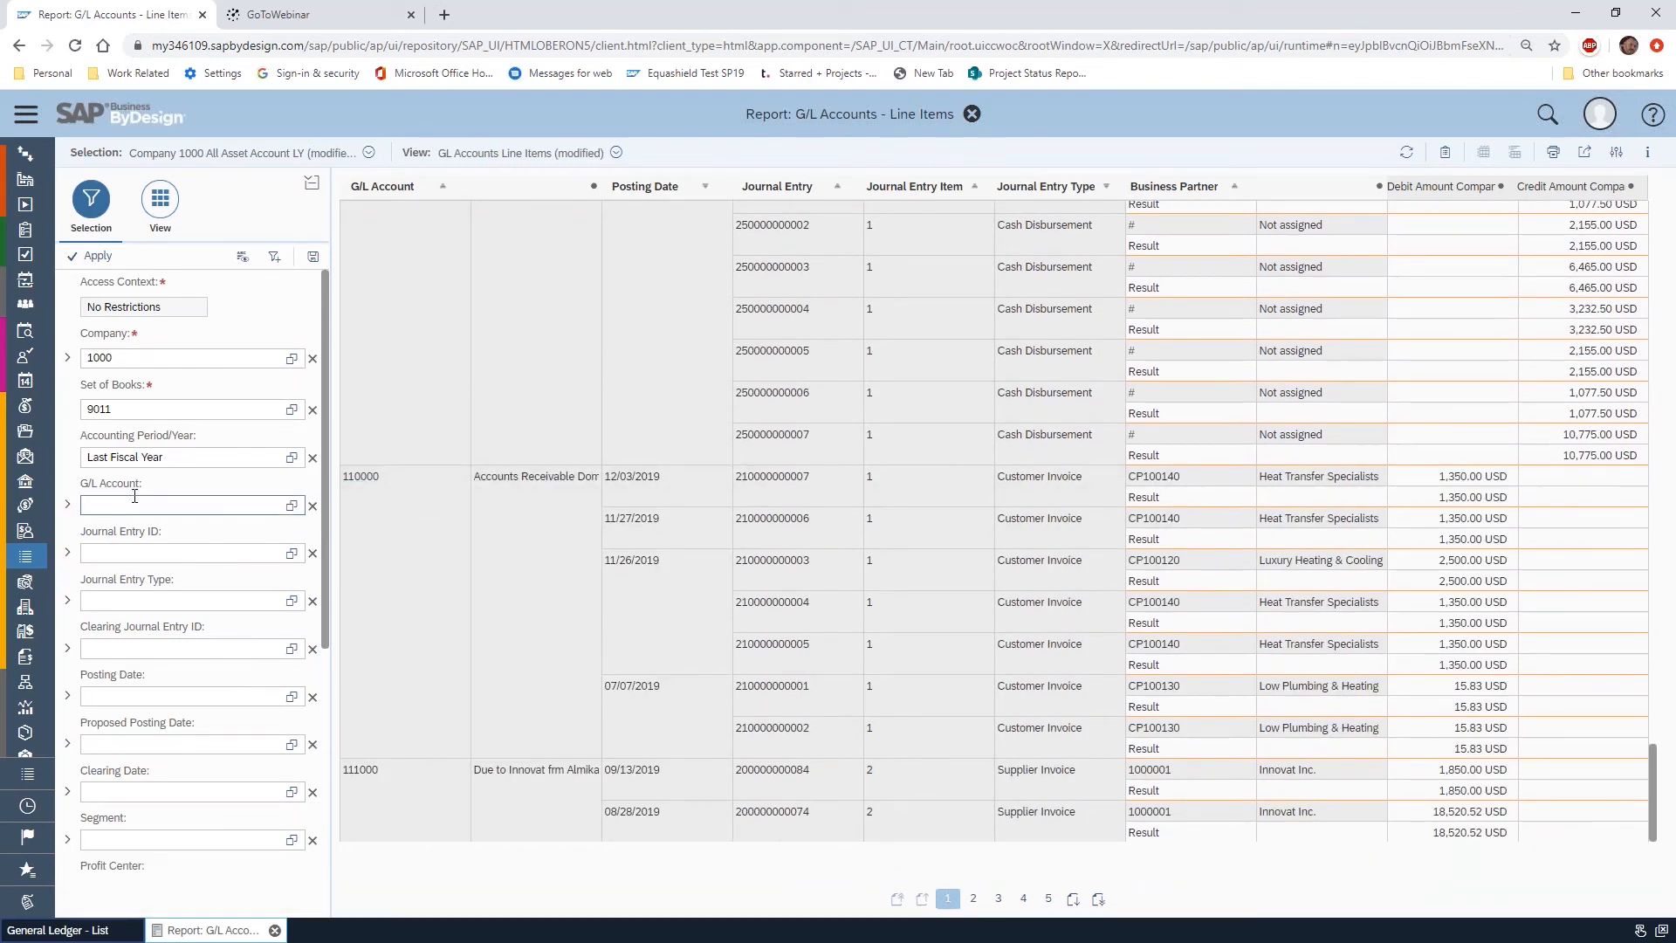
text(11000)
click(102, 256)
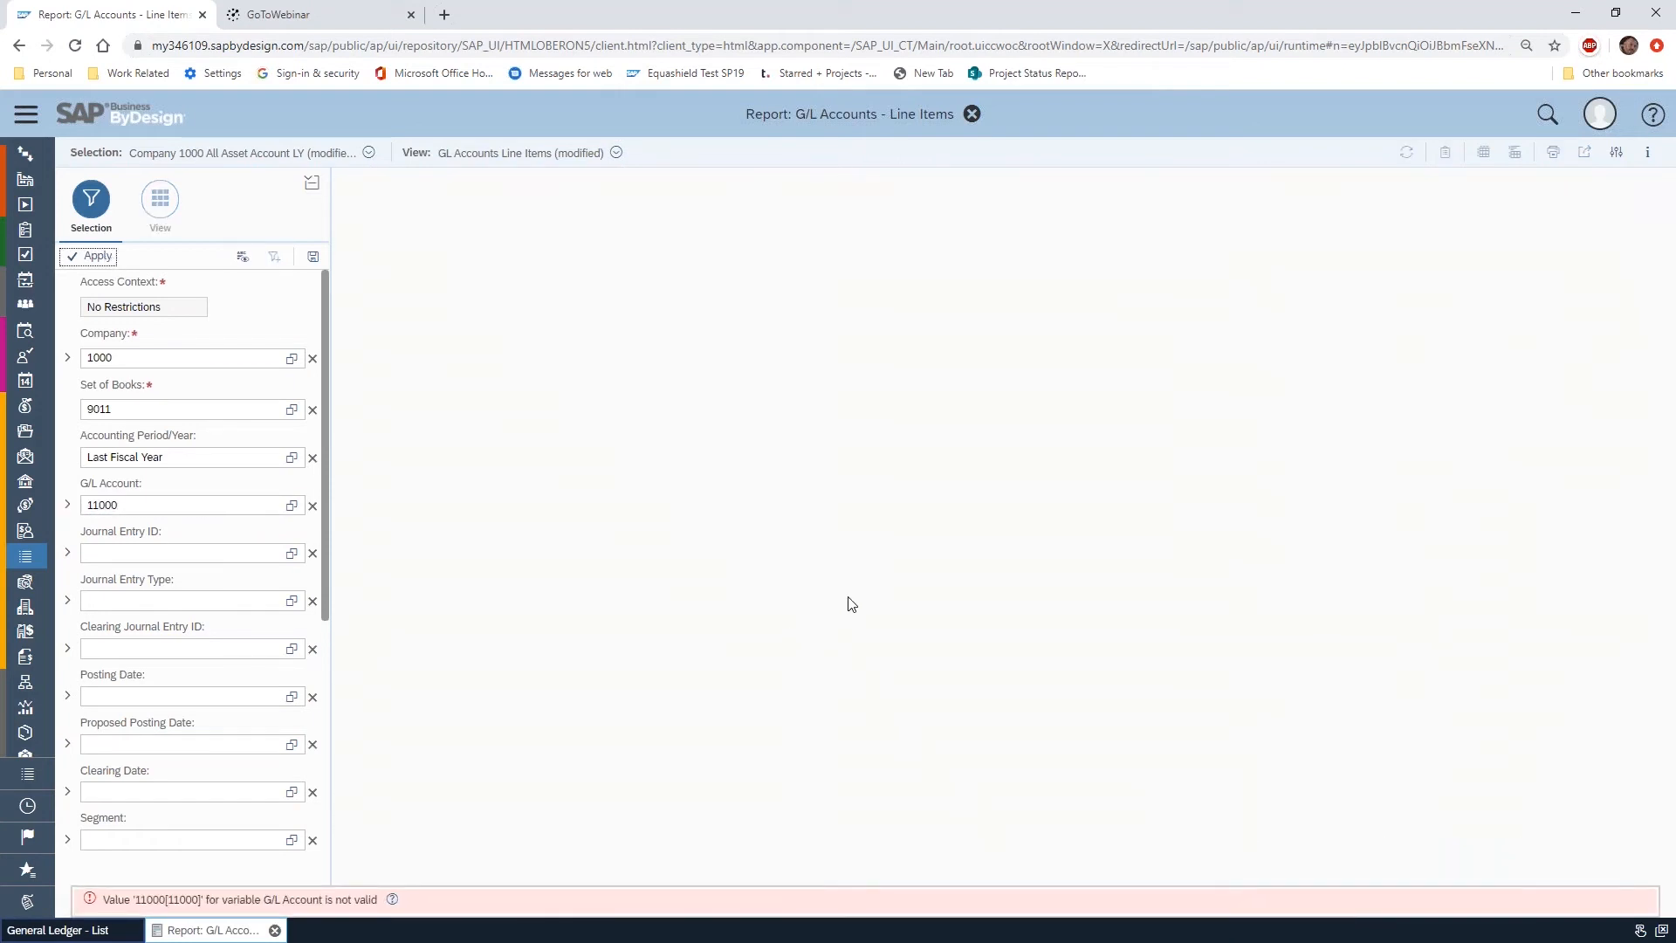
click(149, 504)
text(0)
click(99, 256)
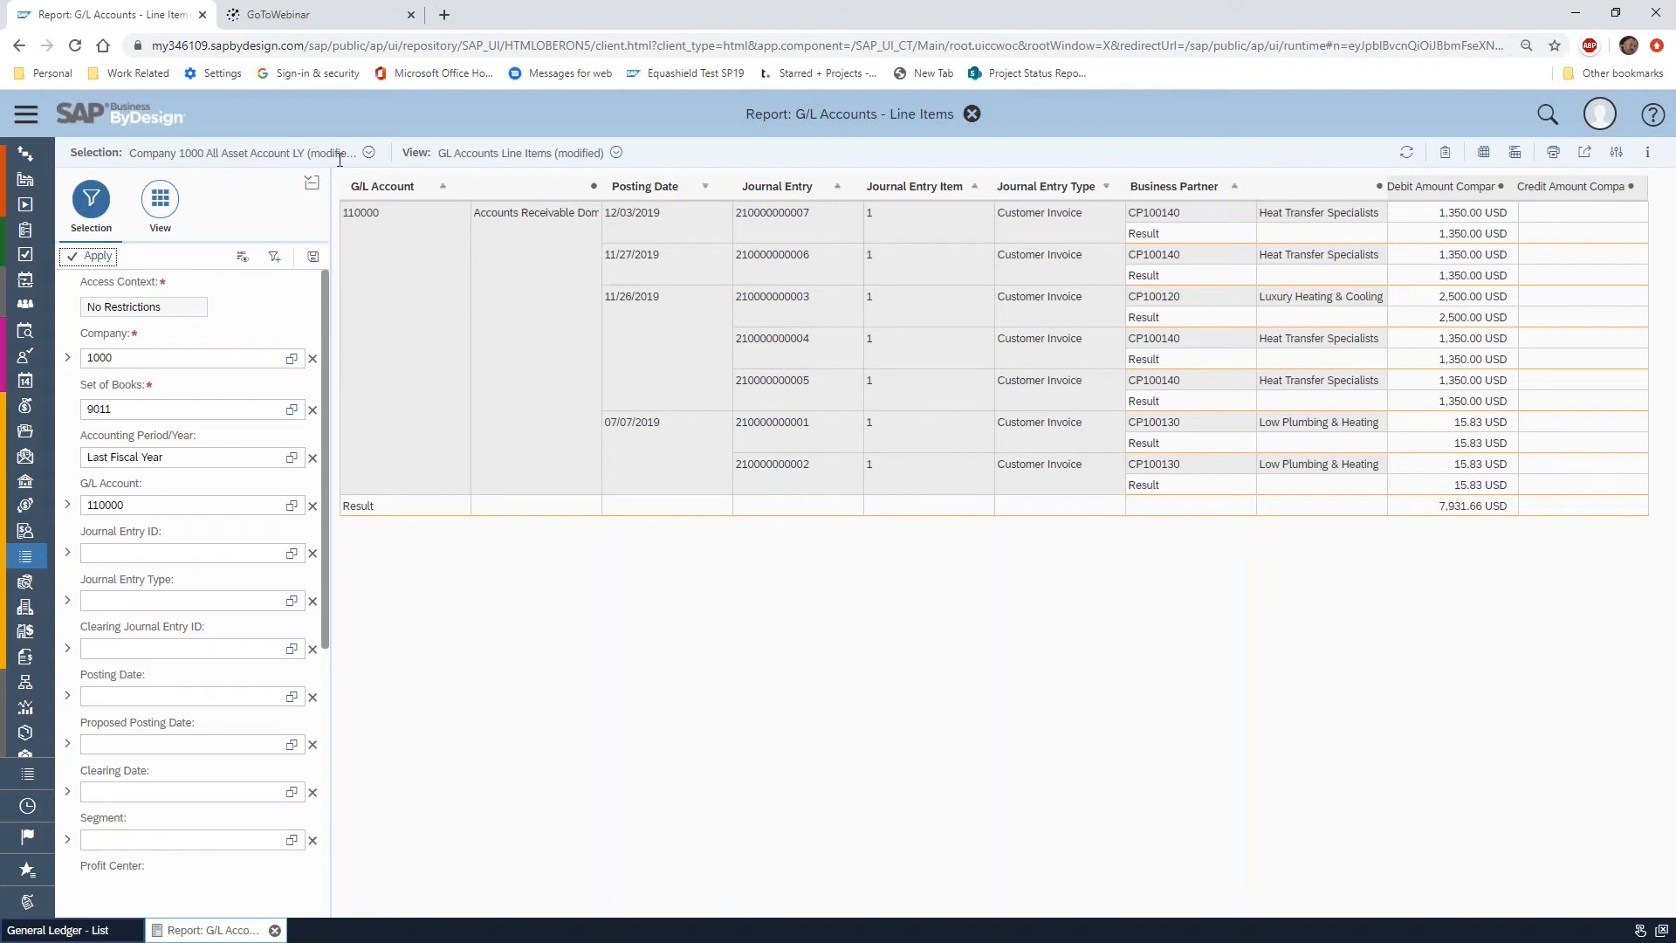
Save the current selection as "Company 1000 AR Account LY (modified)" without making it the default
click(313, 256)
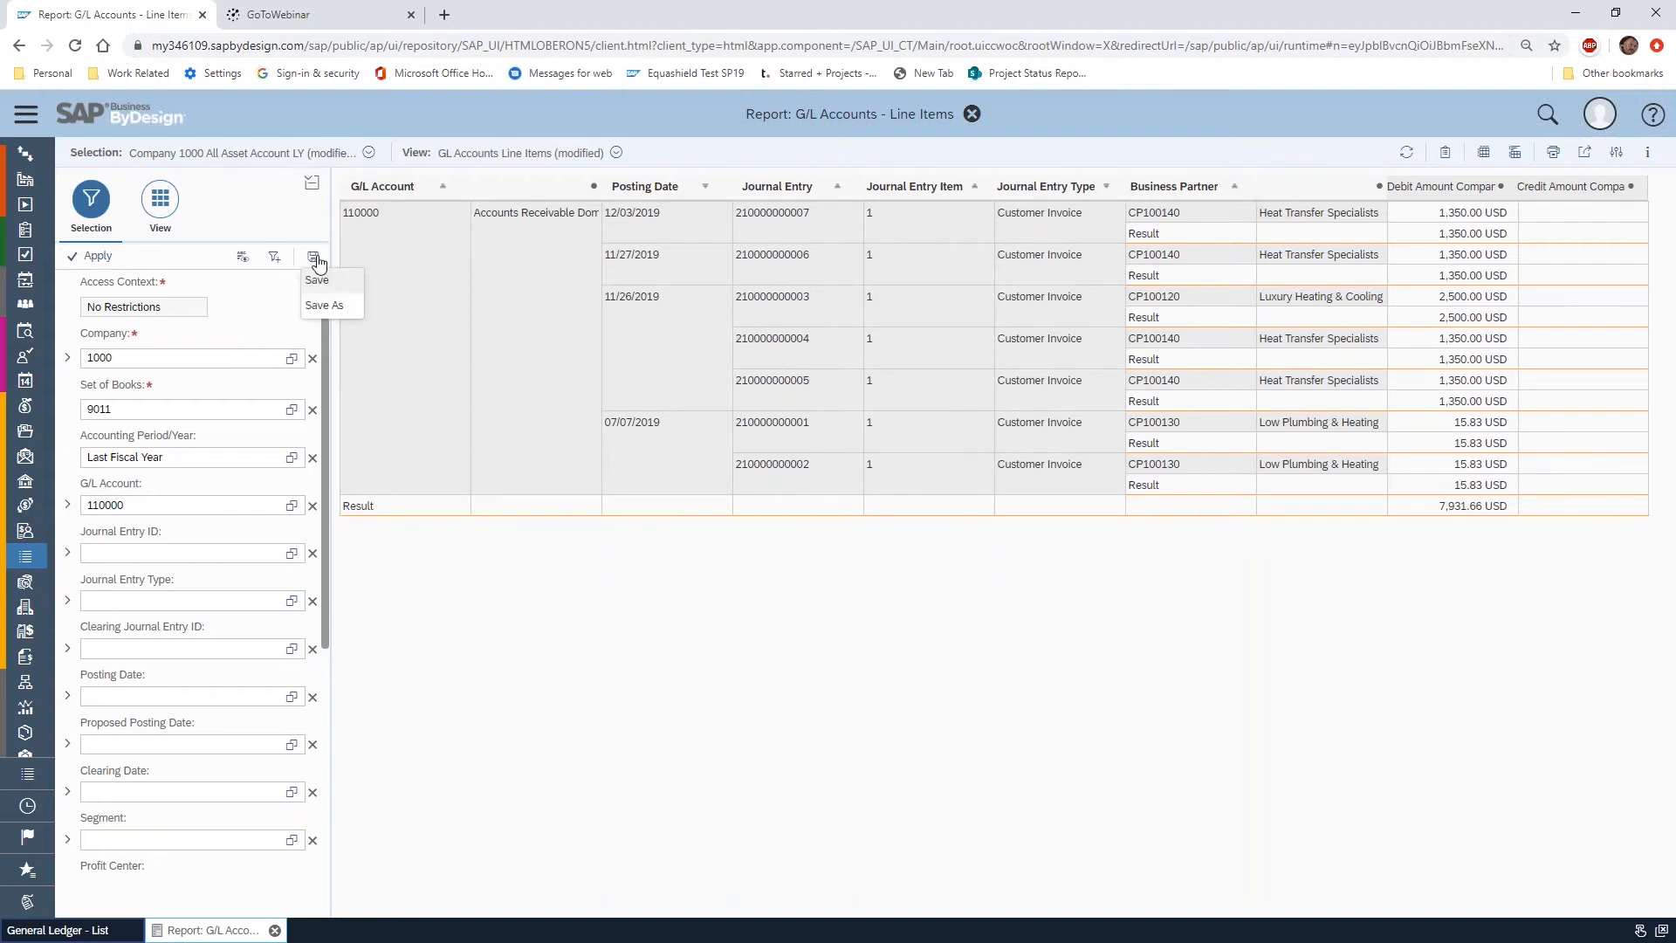
click(344, 304)
double_click(859, 495)
drag(861, 497, 941, 495)
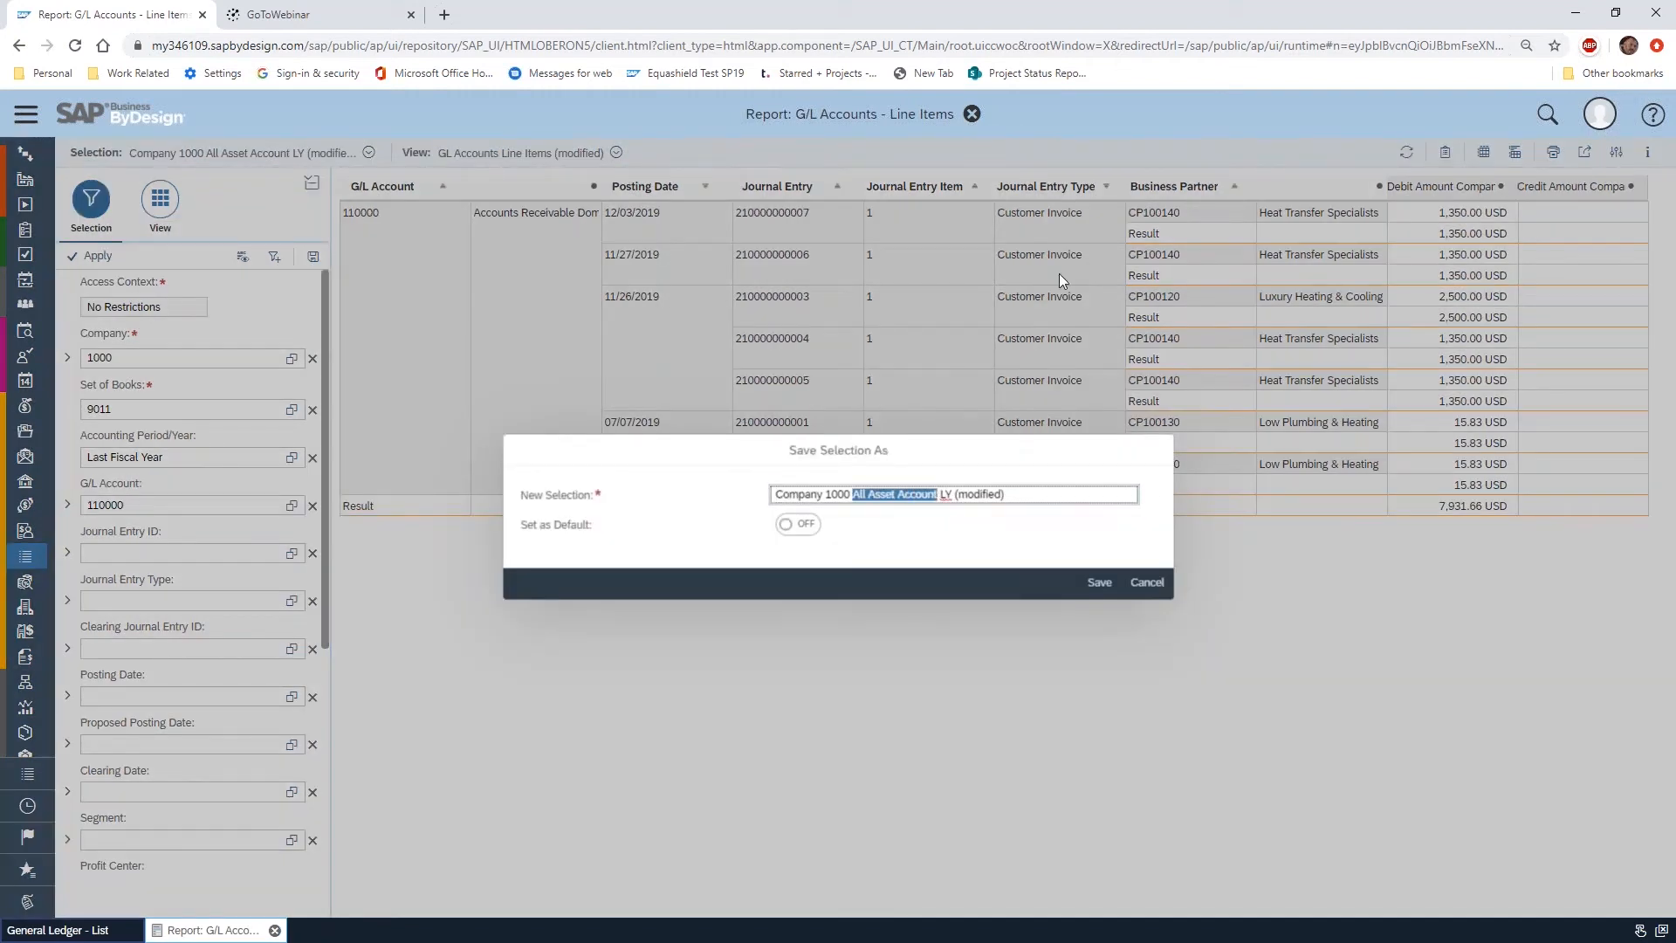
text(AR Account)
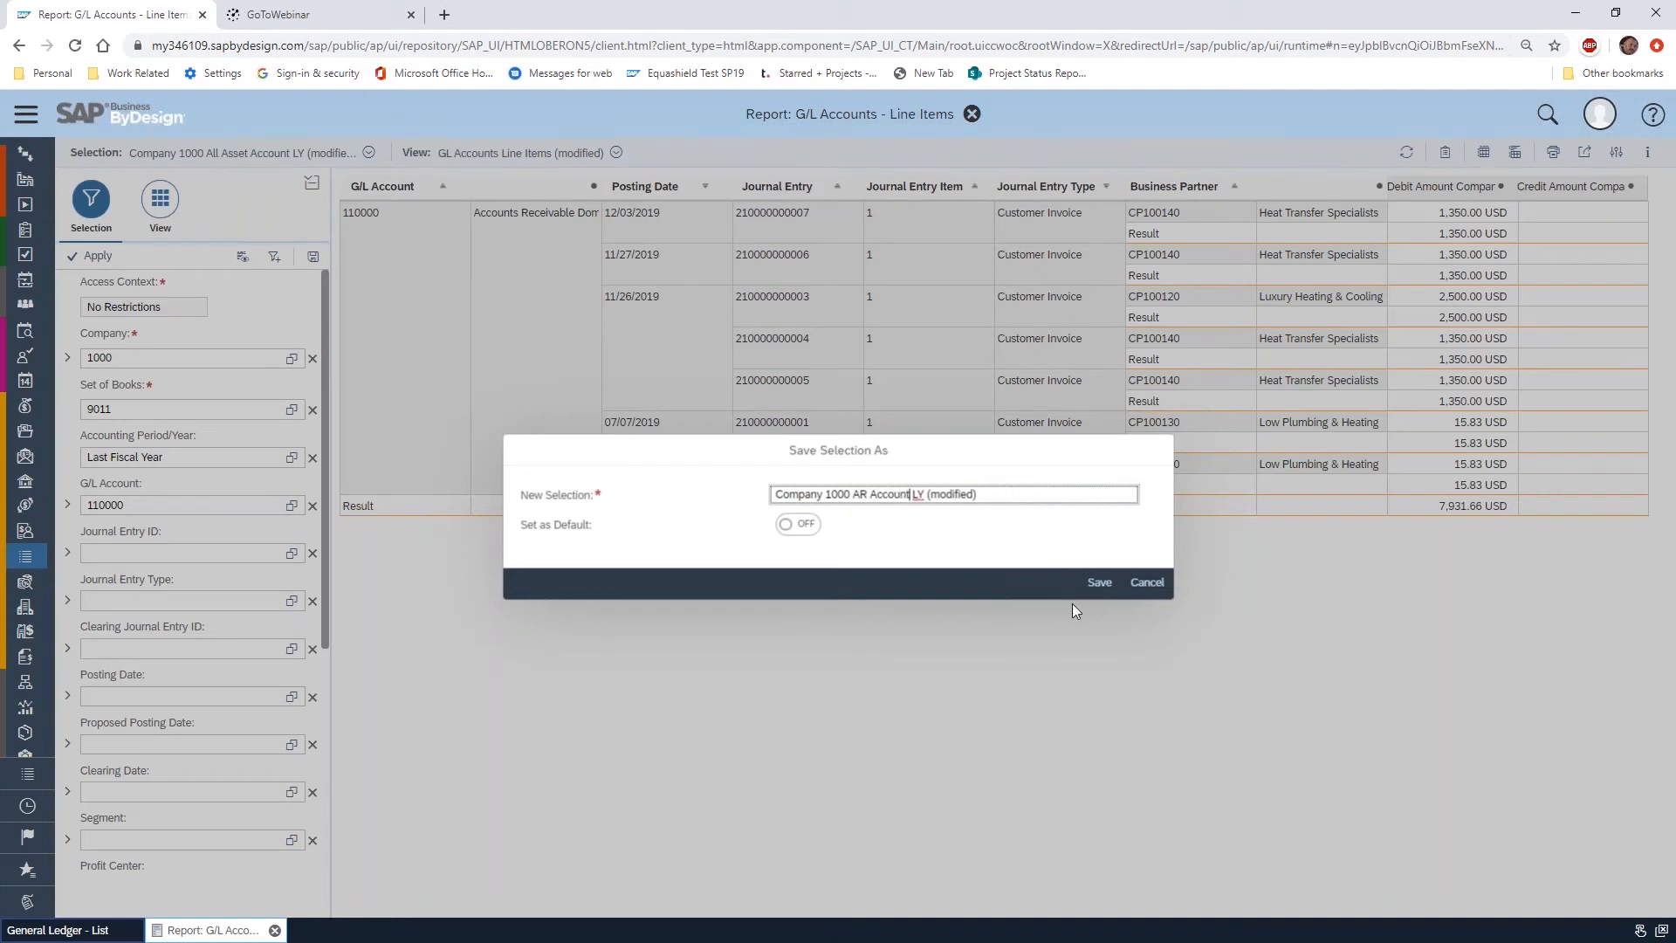
click(1098, 585)
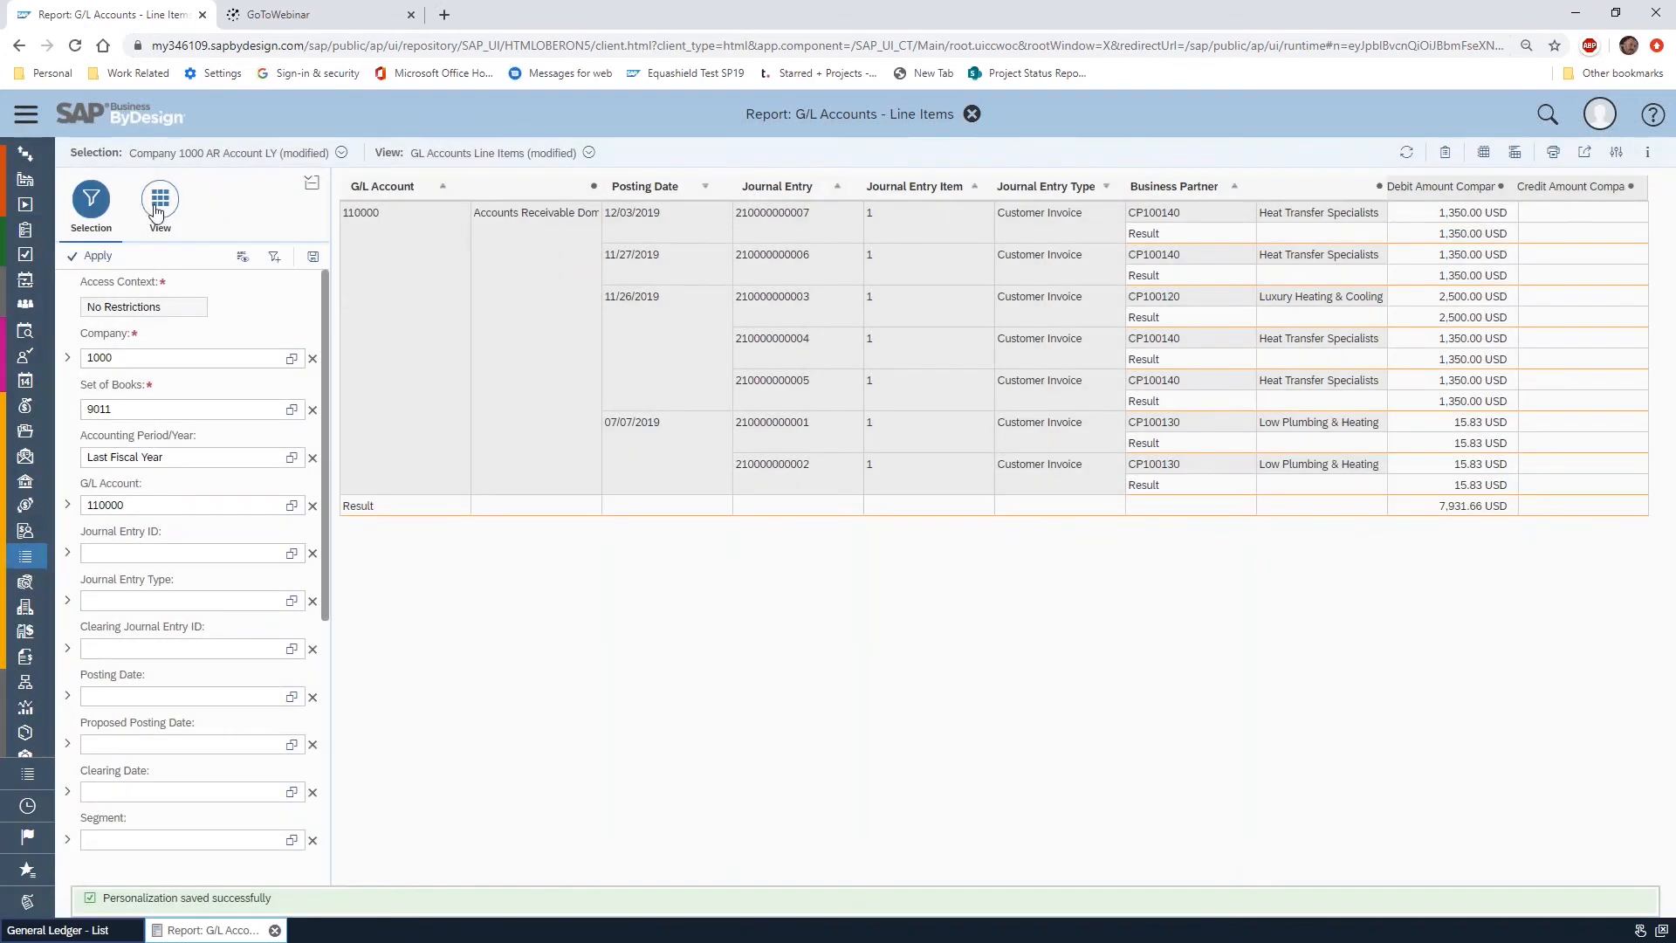
Move Business Partner to the top of the row fields and set its result row to Do Not Show
click(160, 199)
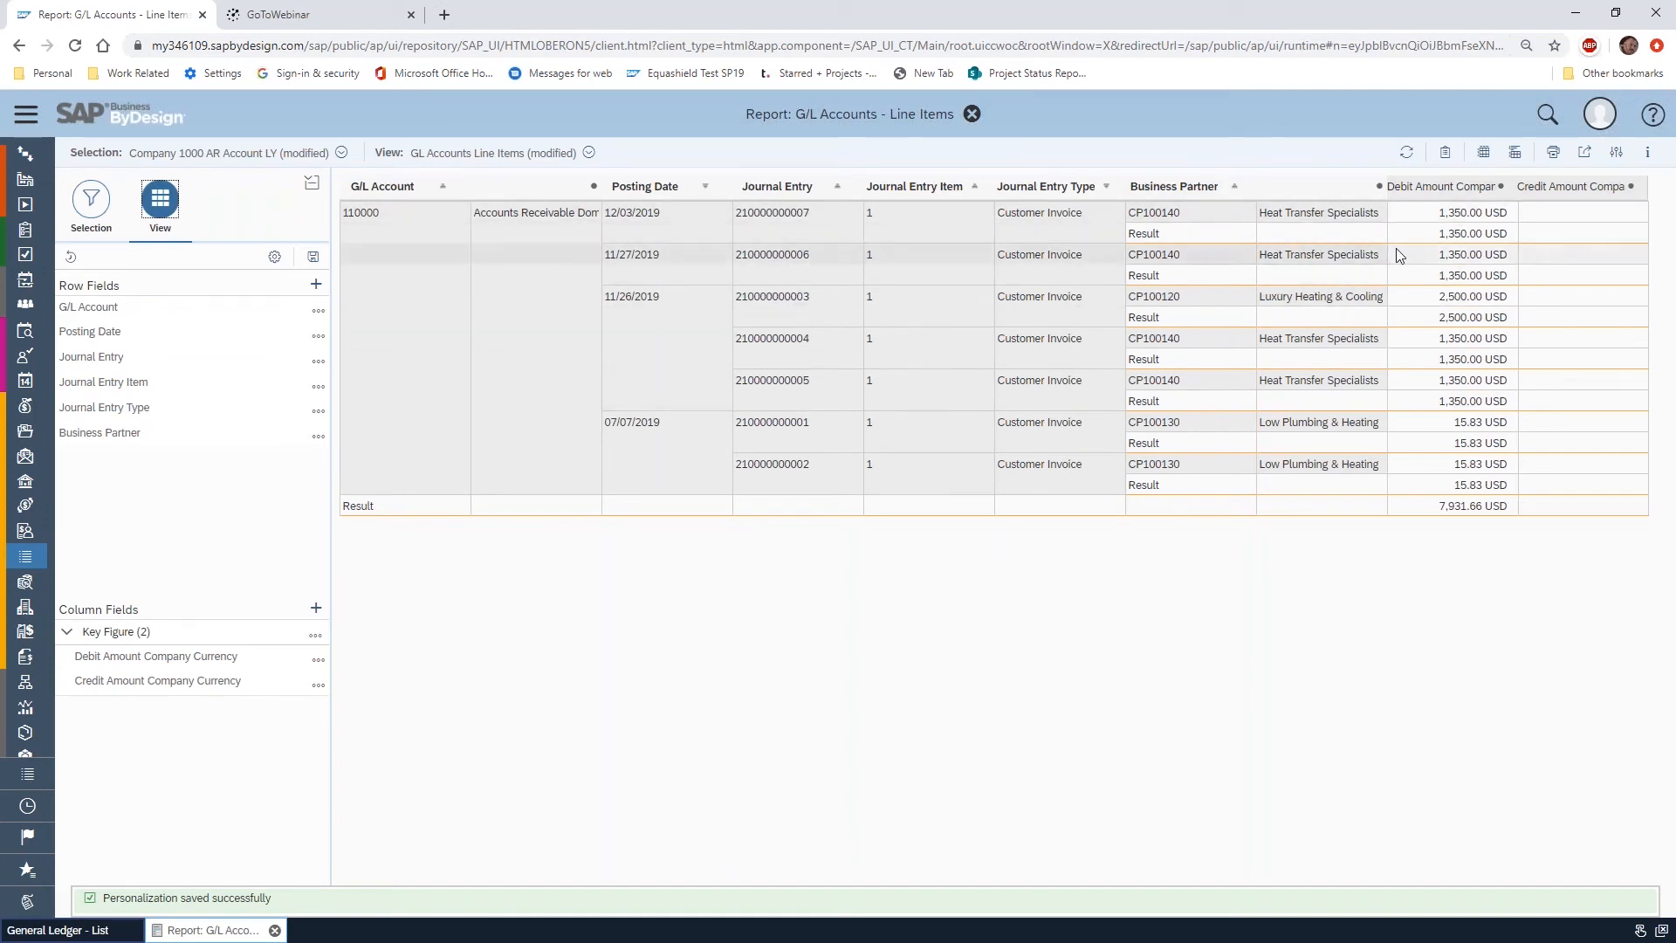
drag(178, 439, 186, 315)
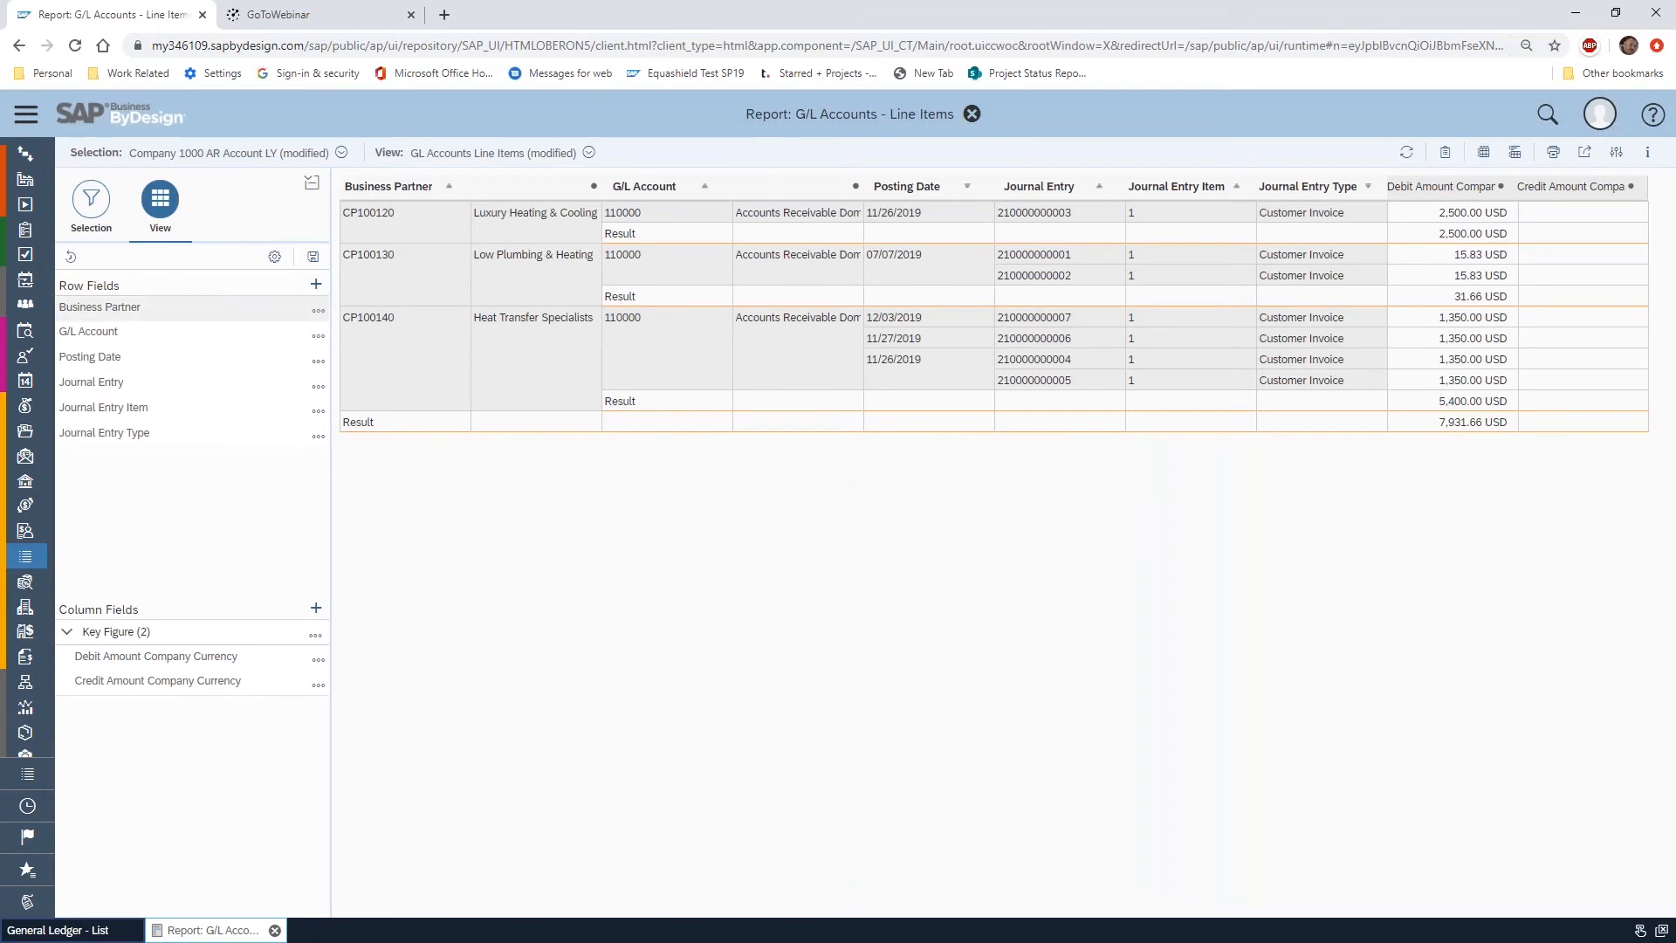
click(319, 311)
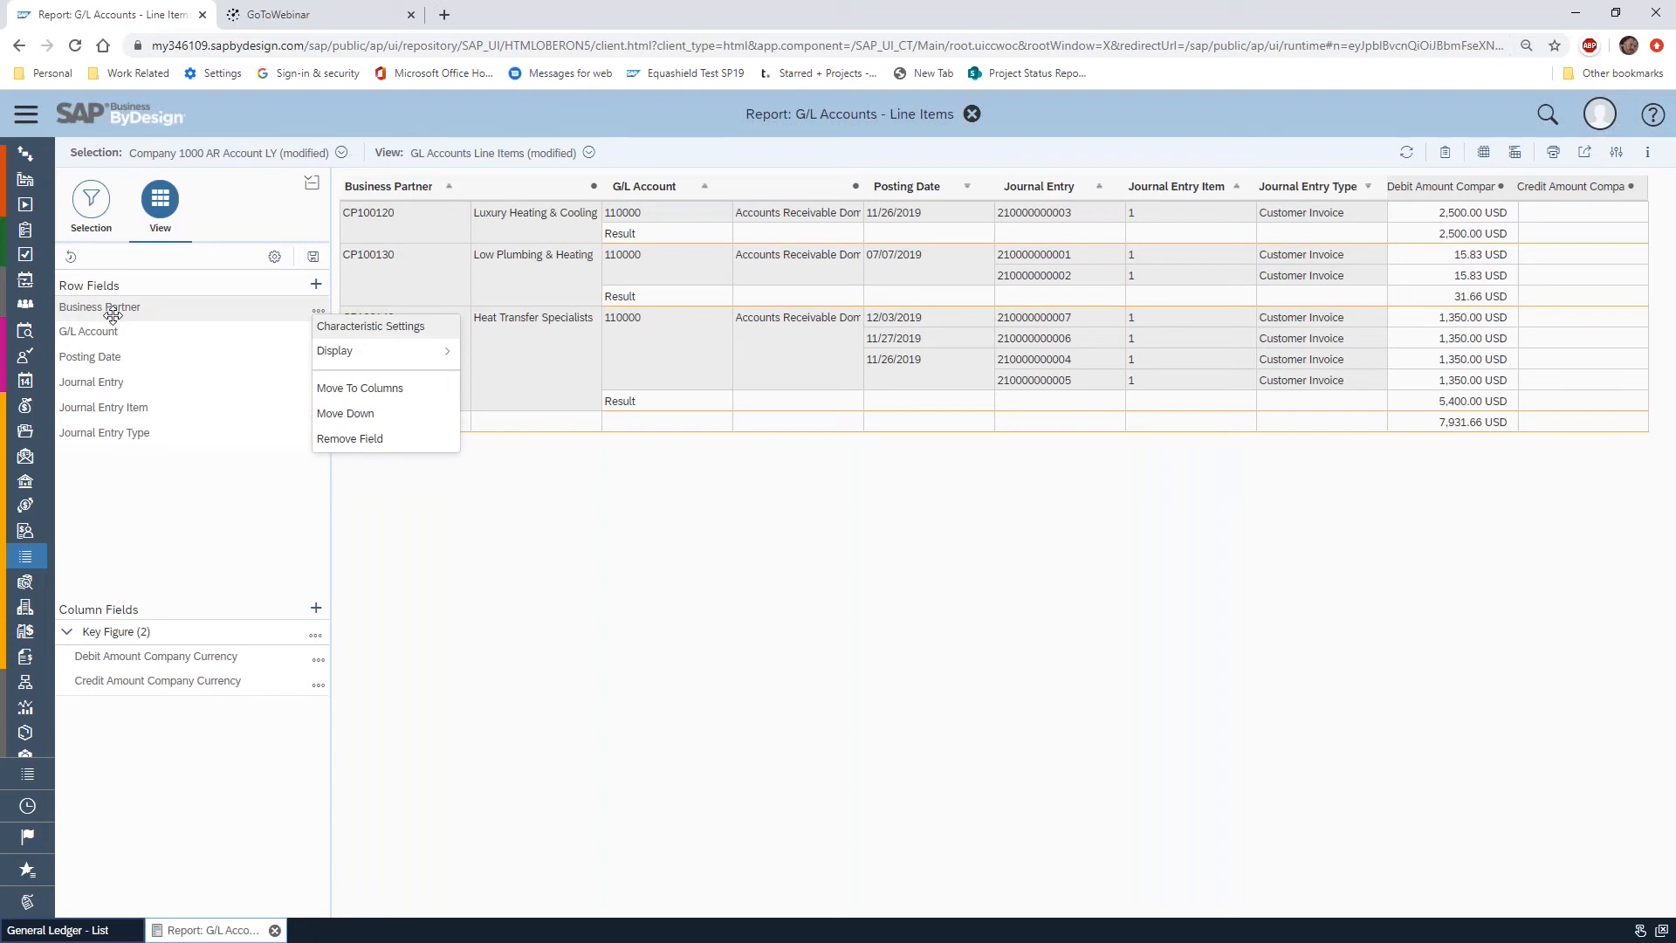
click(377, 328)
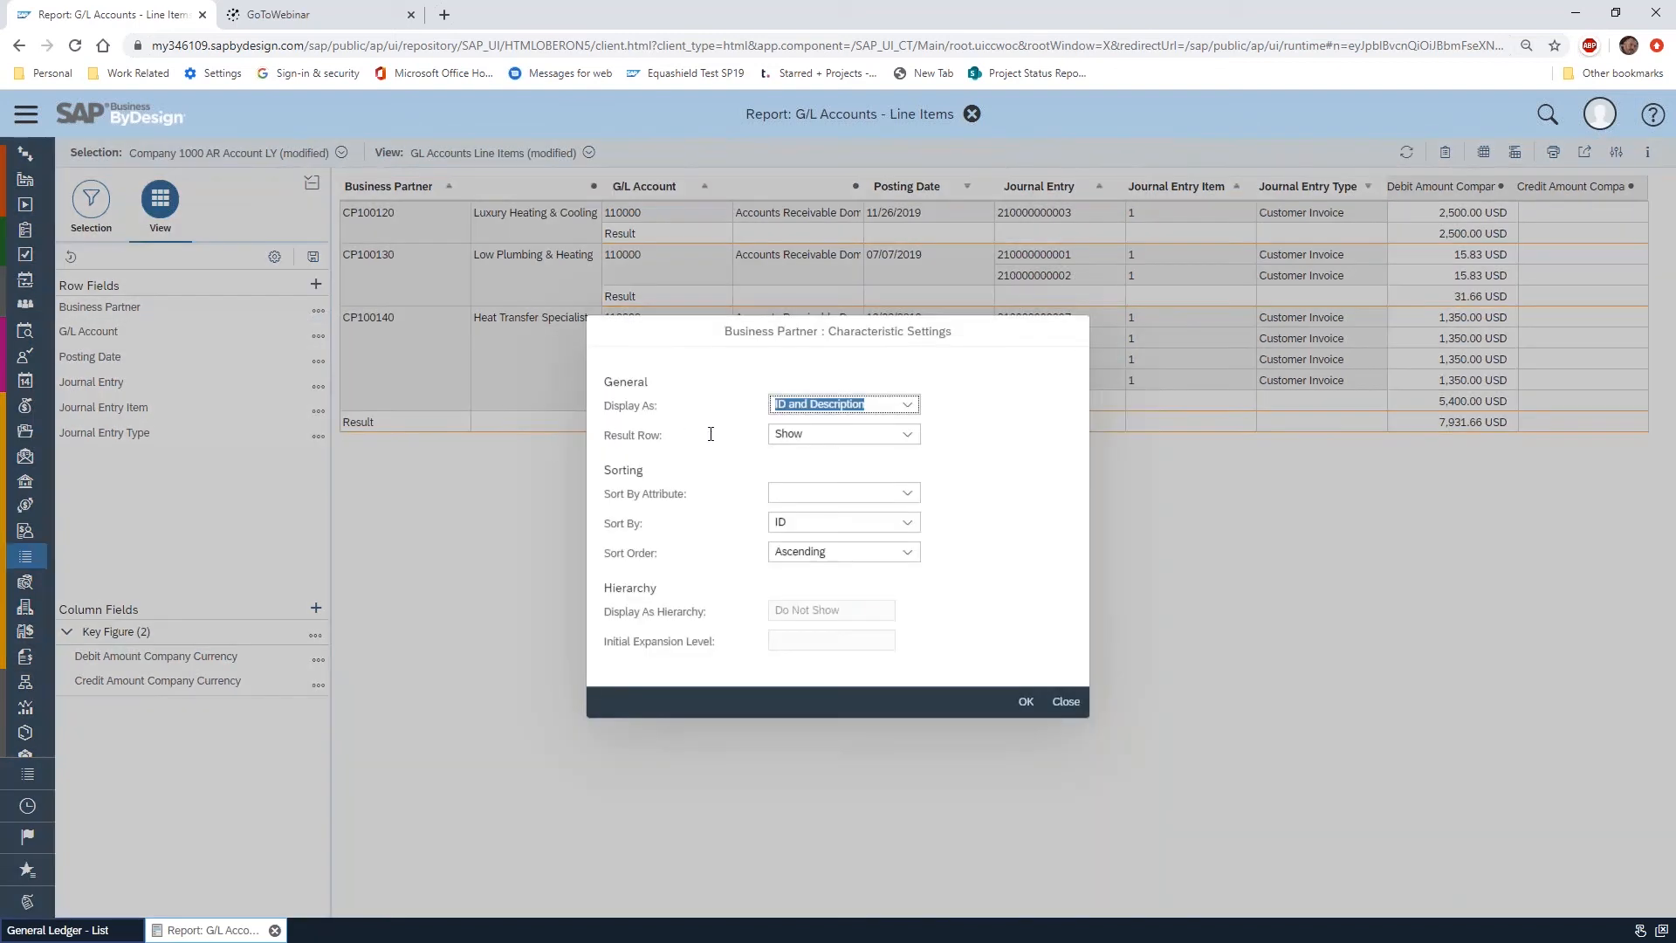
click(908, 434)
click(864, 481)
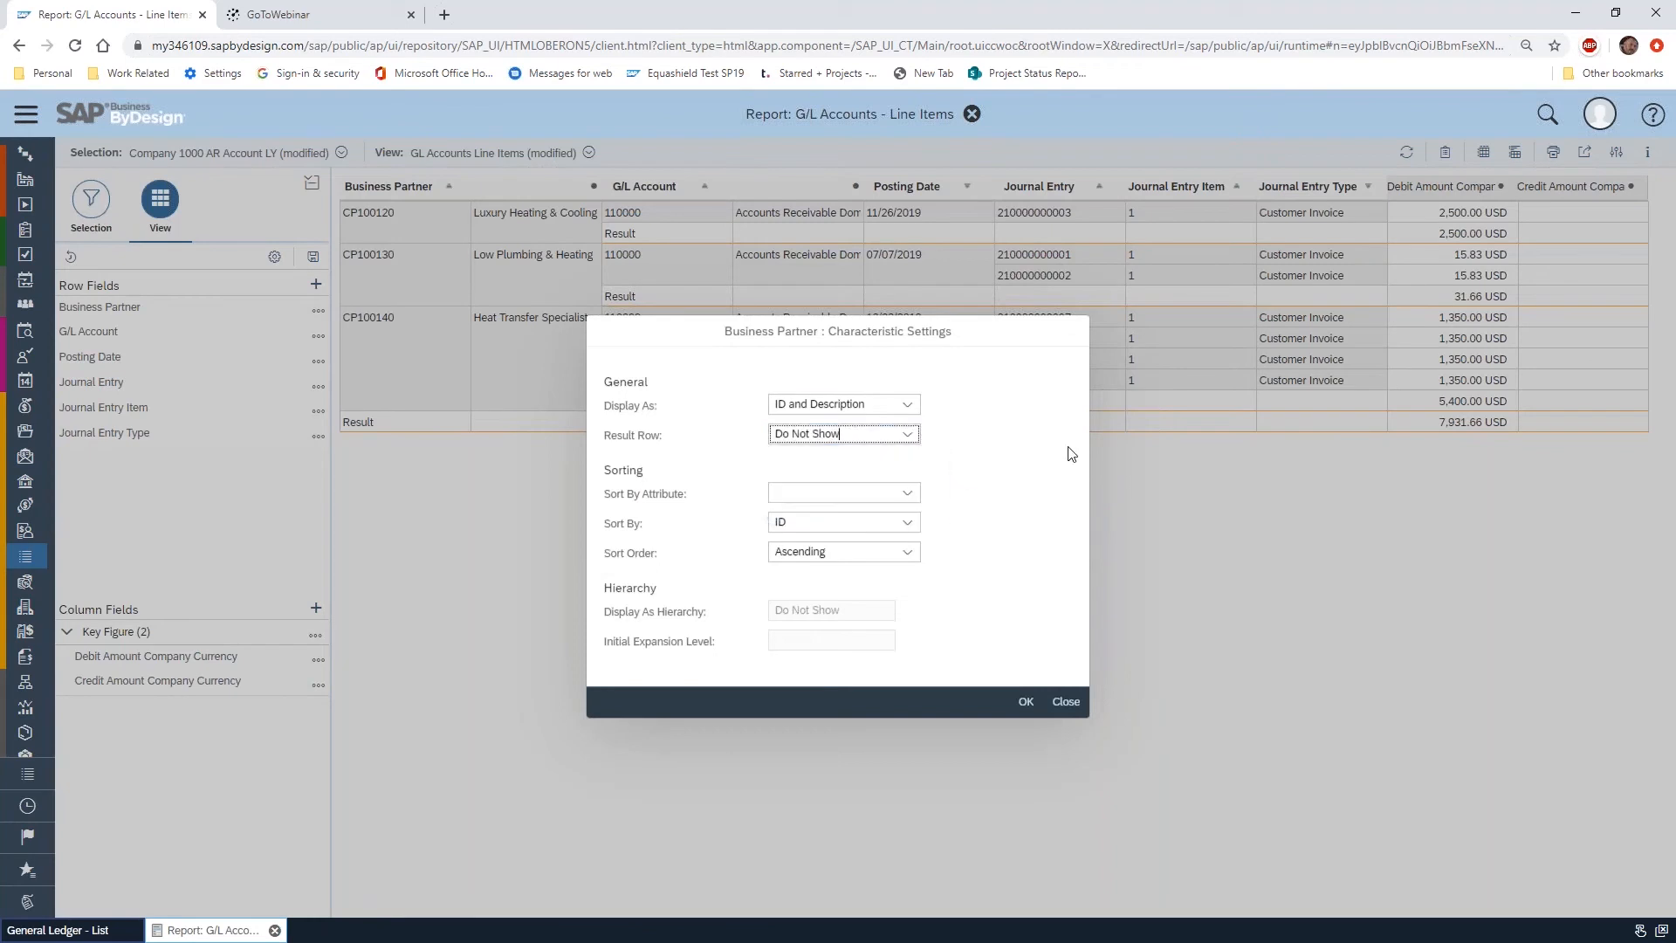
click(1058, 705)
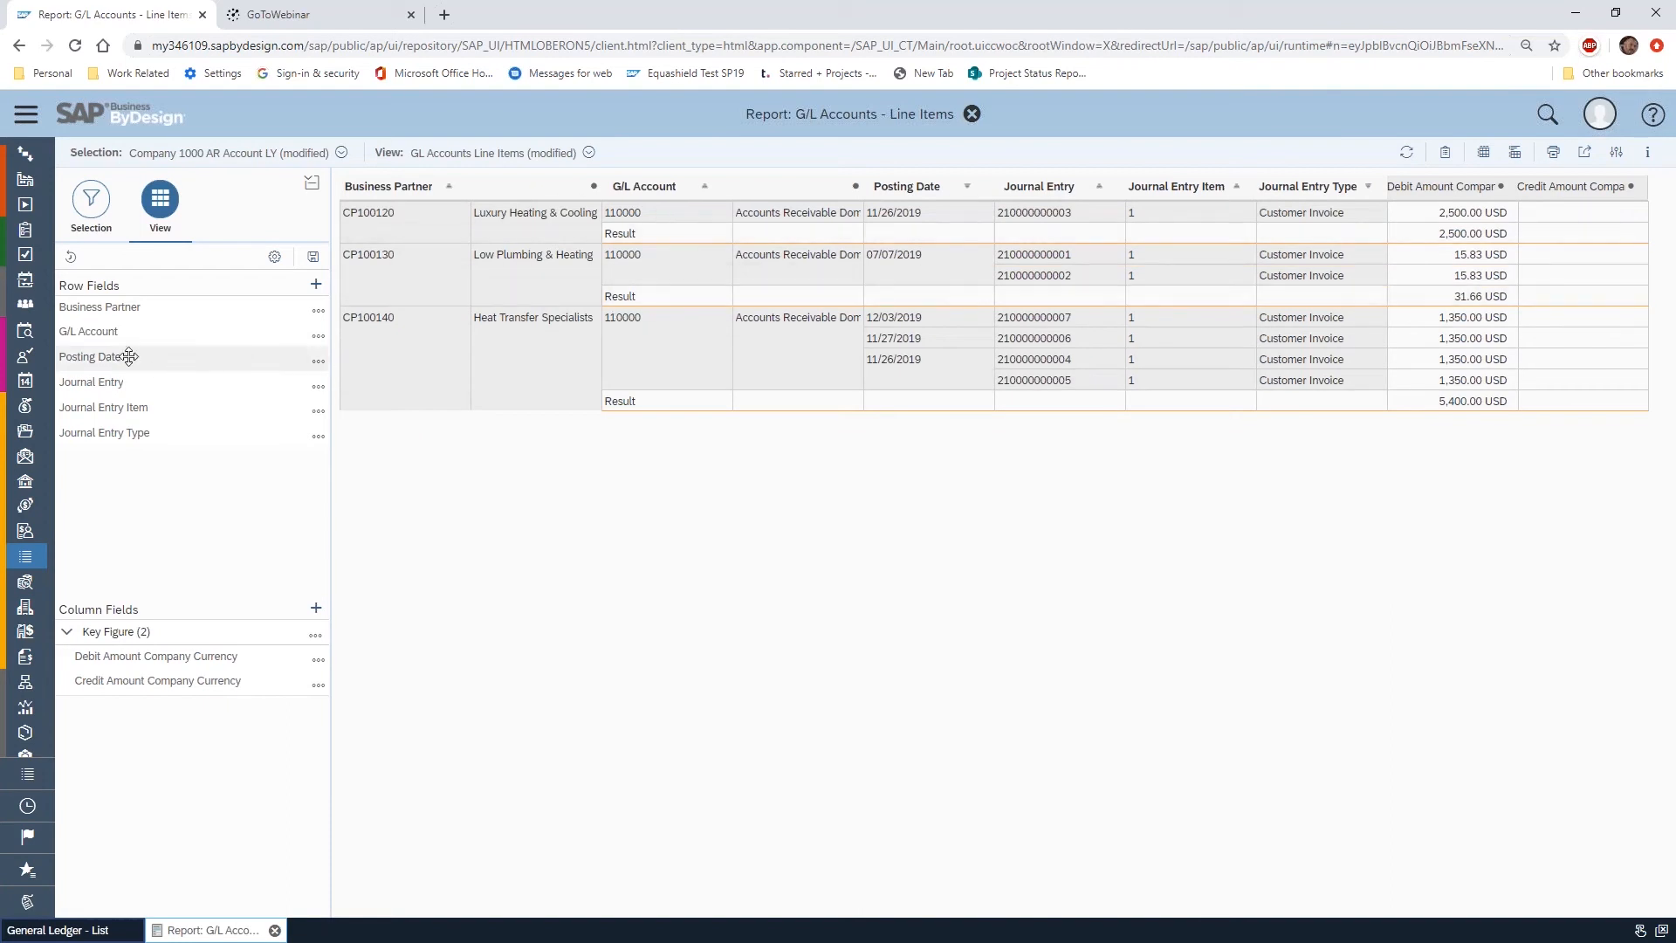
Move G/L Account above Business Partner in the row fields, and add Company as the first row field
drag(108, 339, 110, 305)
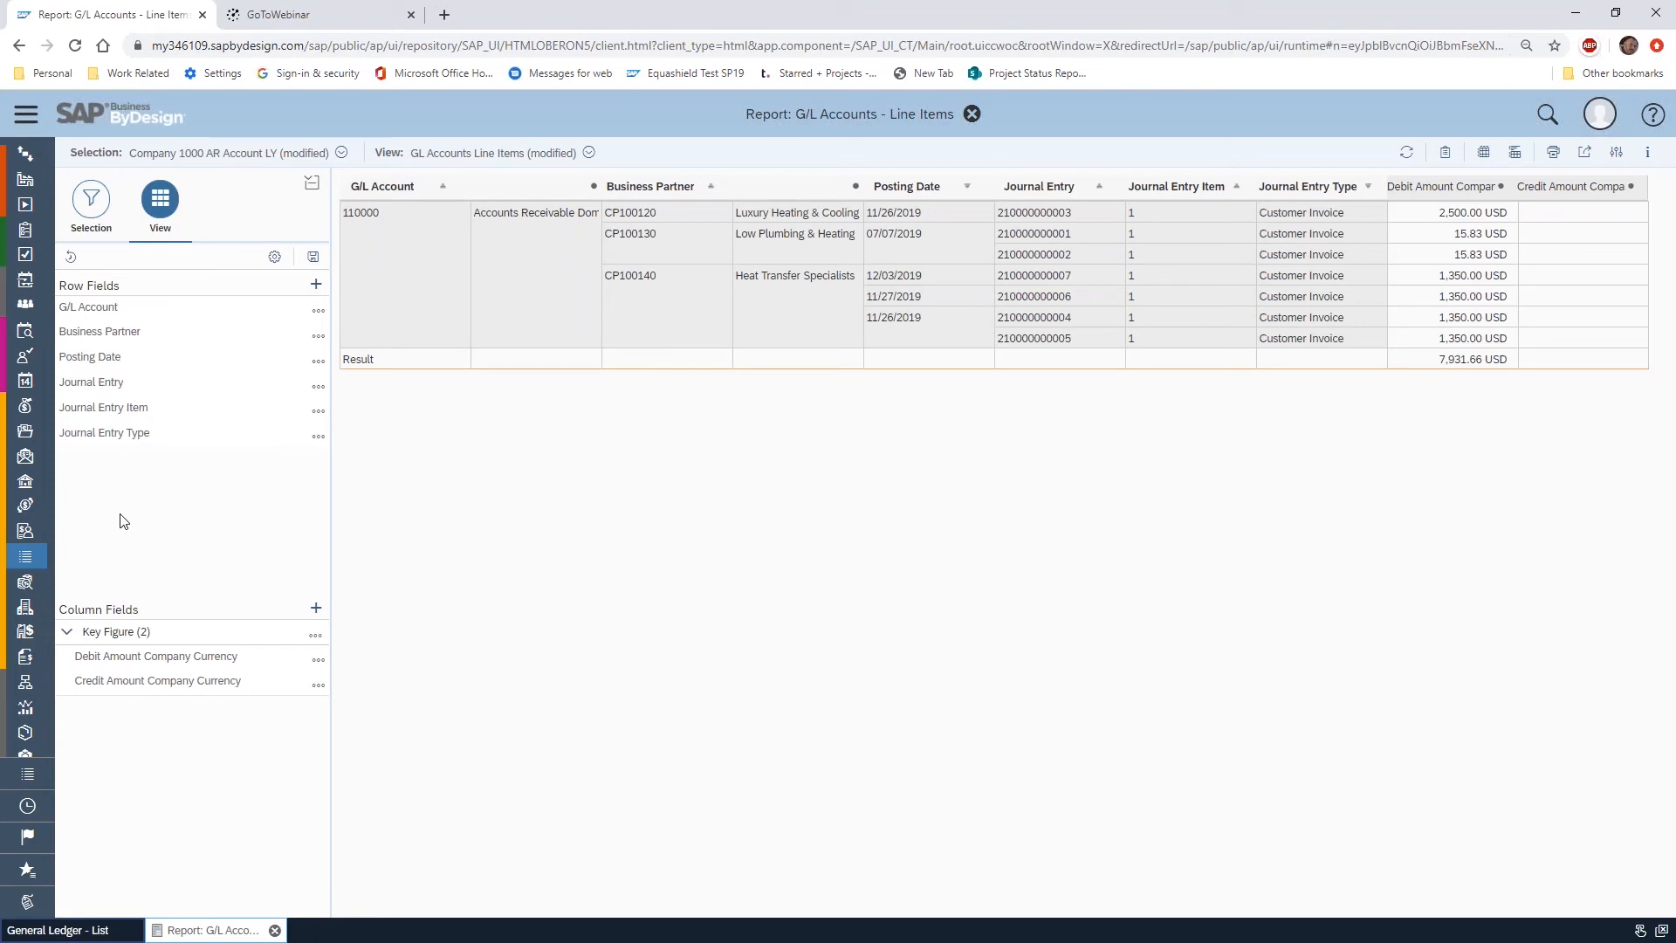
click(315, 286)
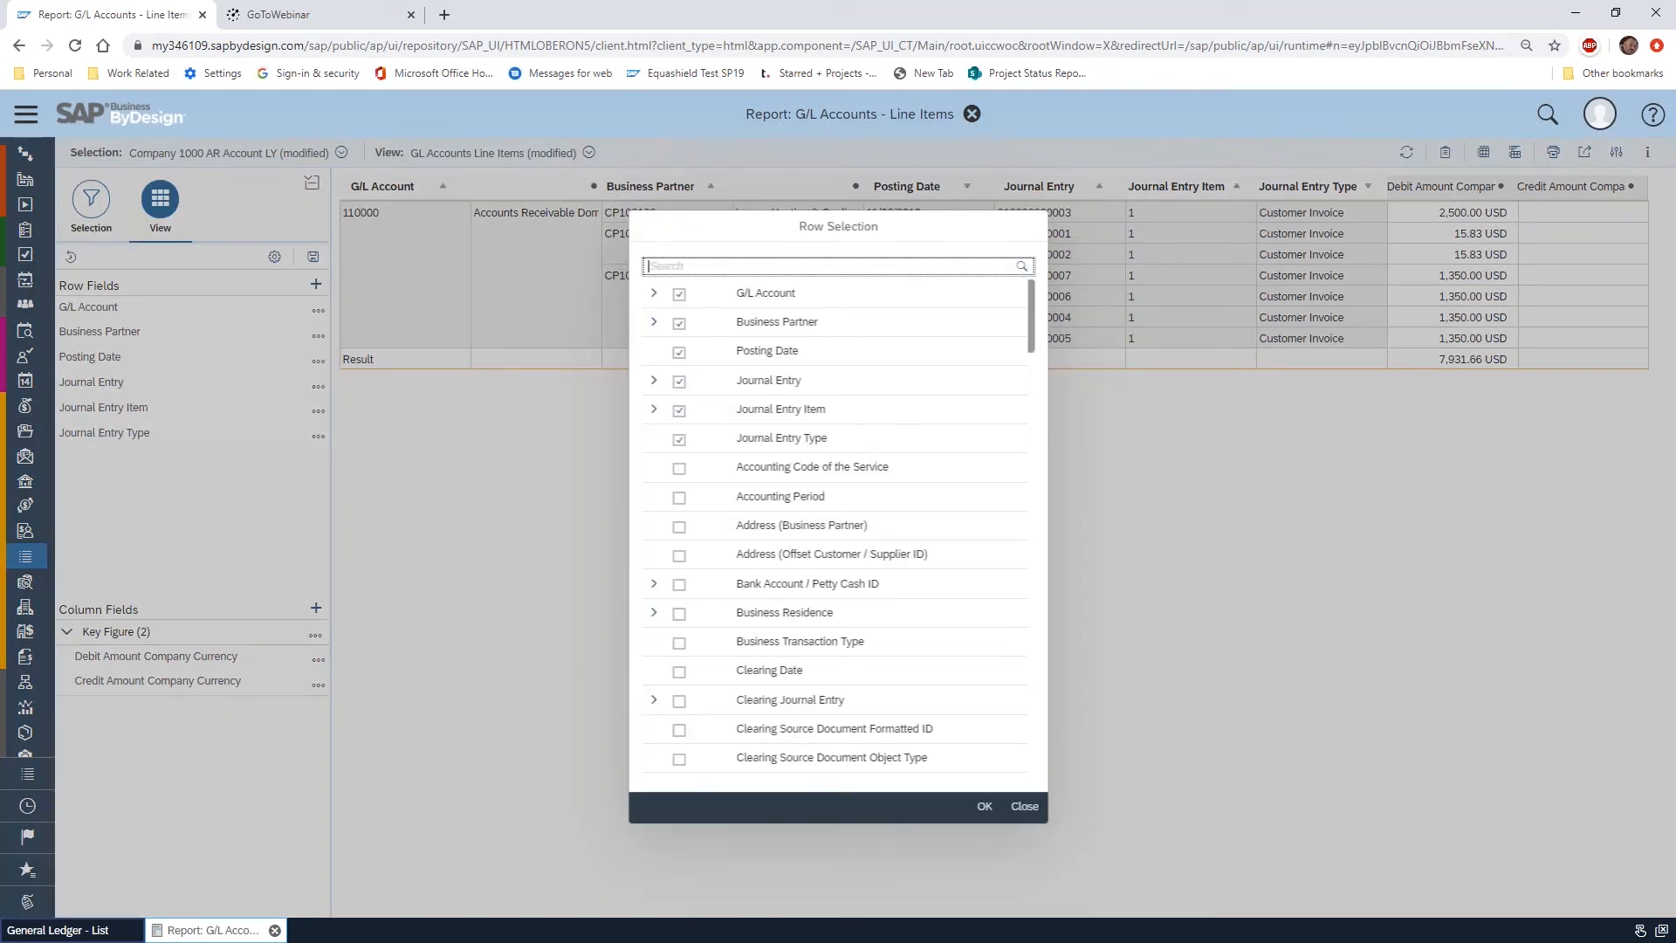
scroll(786, 535, down, 6)
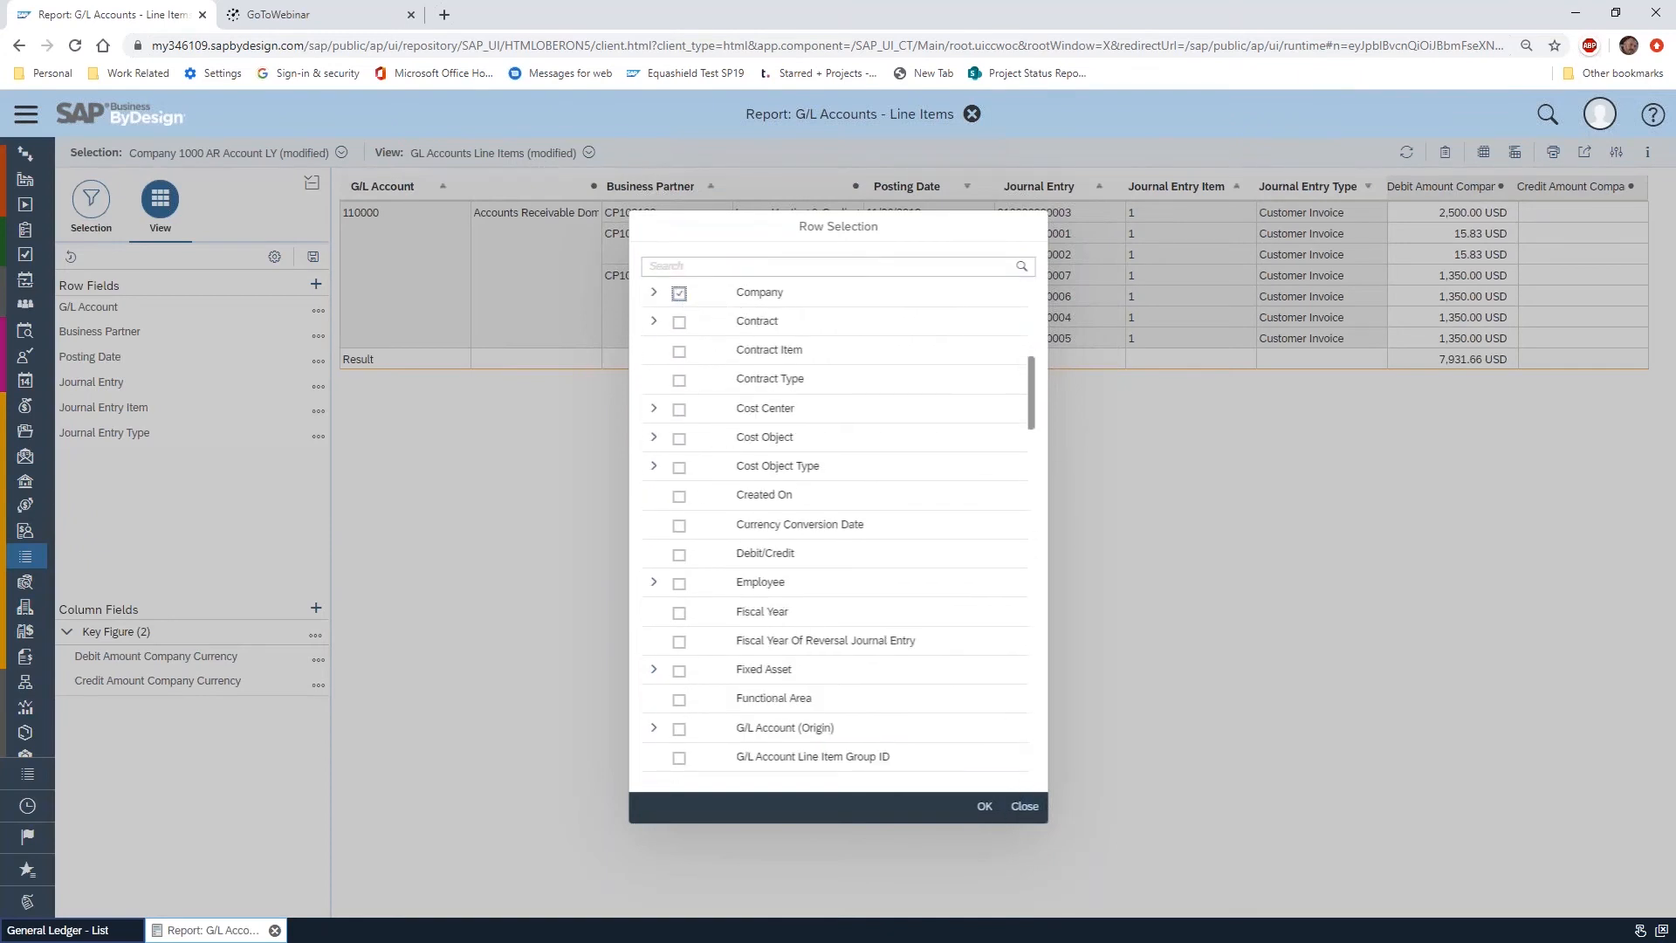
click(984, 806)
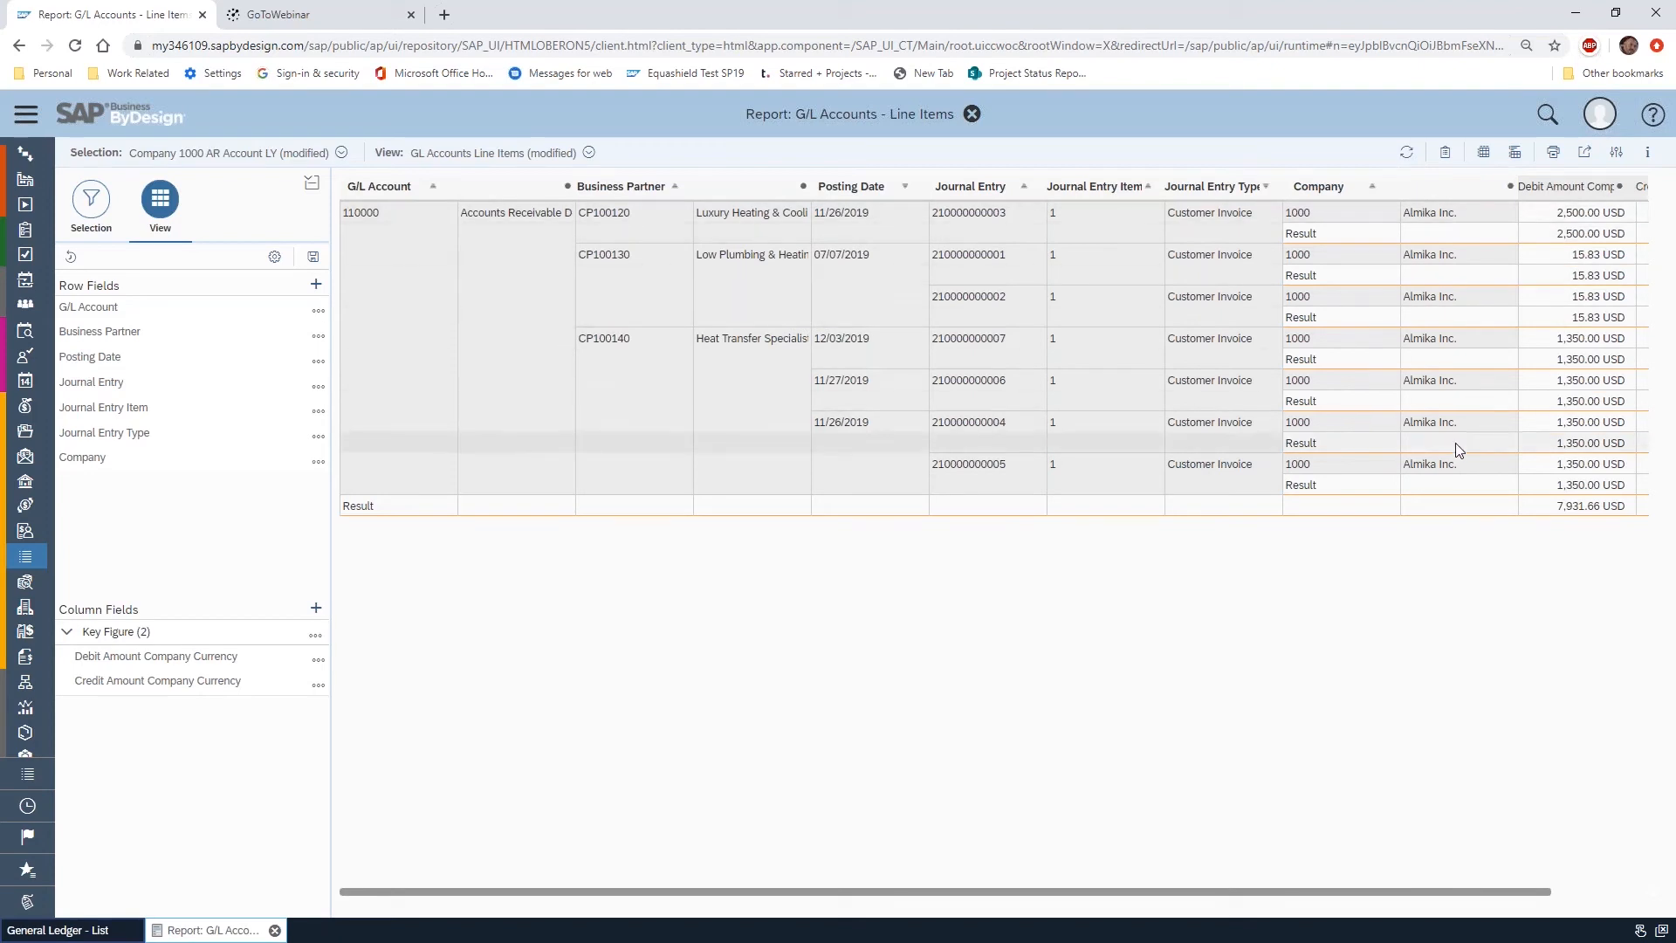
drag(120, 454, 152, 306)
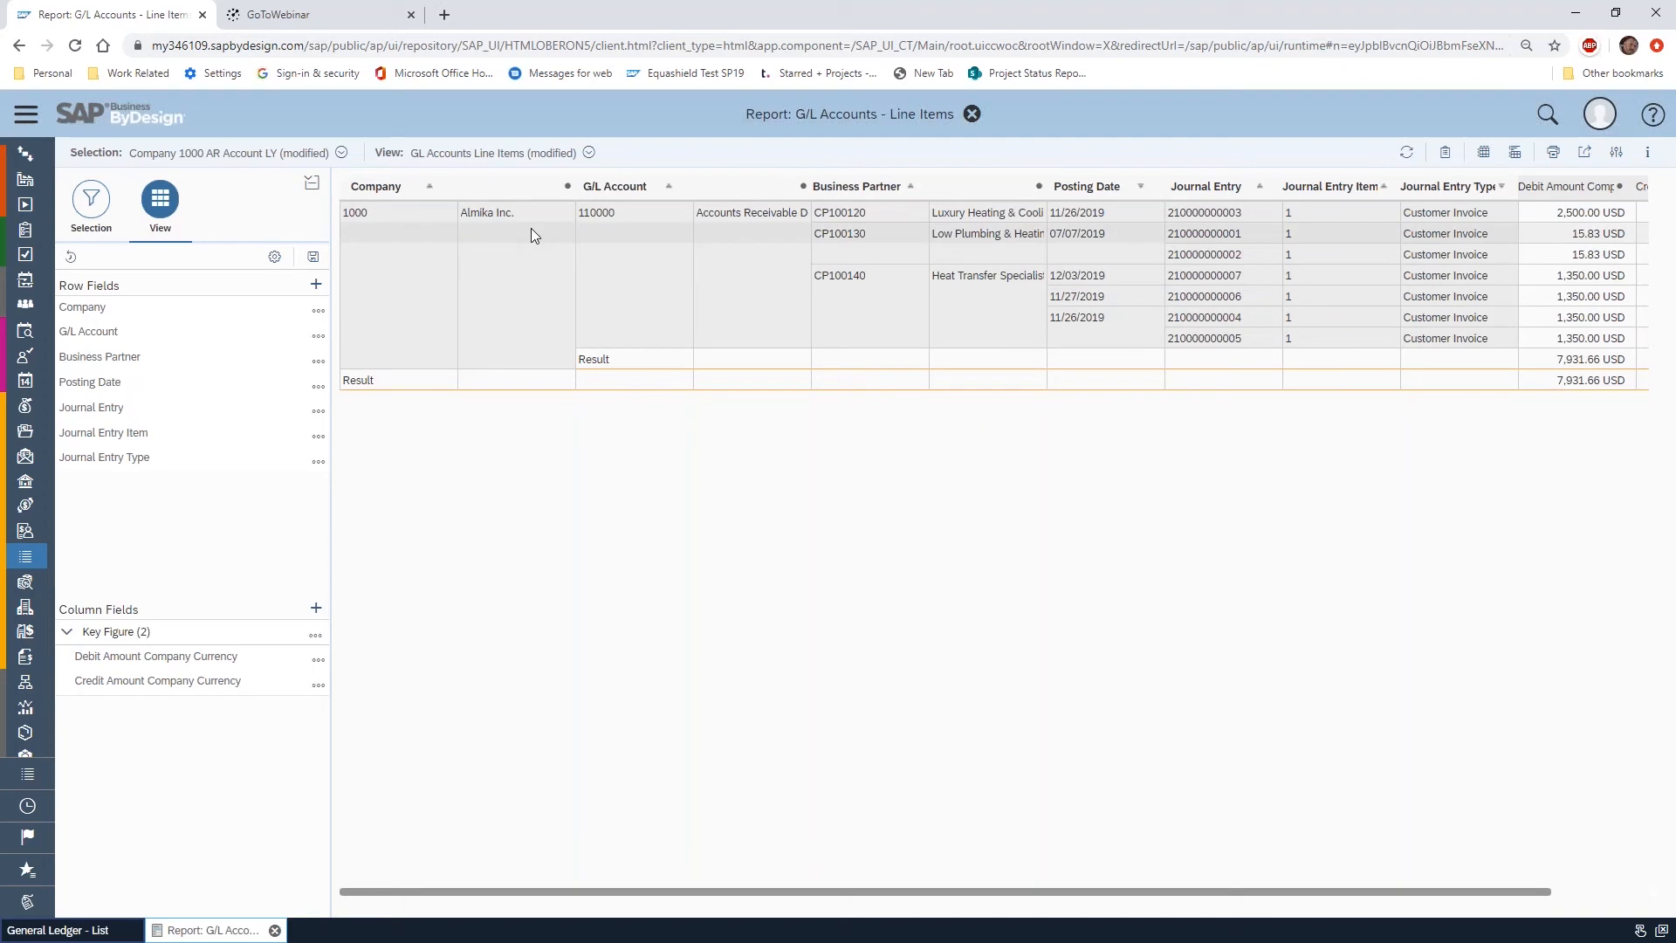
Add company AC1000 alongside 1000 in the Company selection and apply it to the report
click(91, 199)
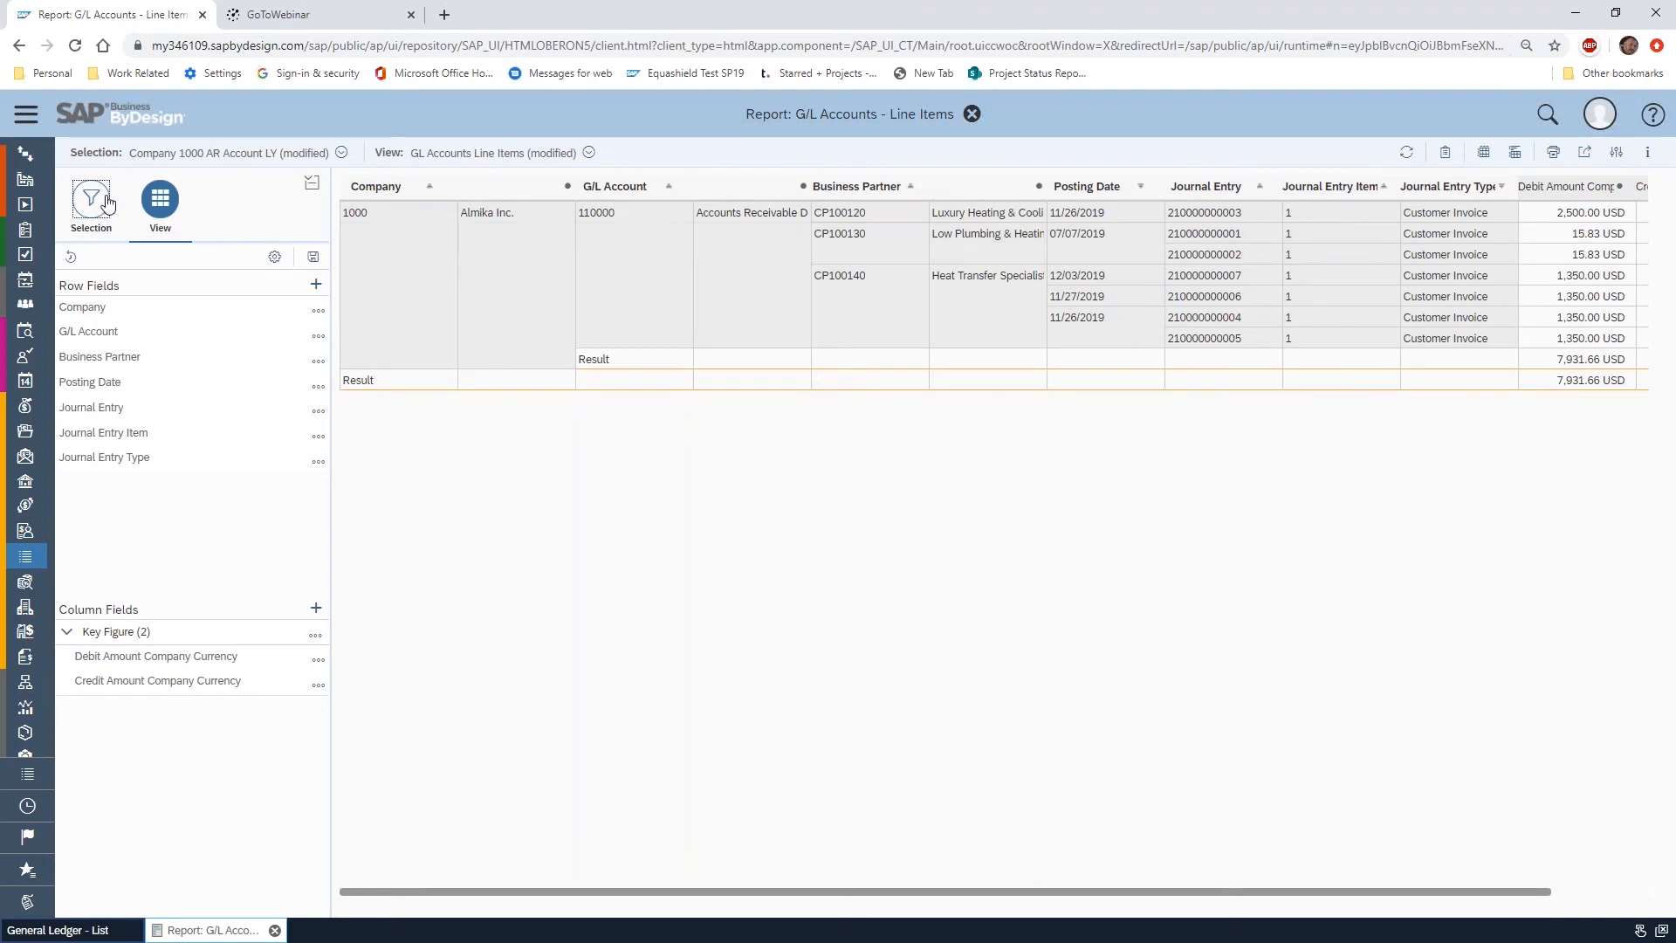
click(136, 357)
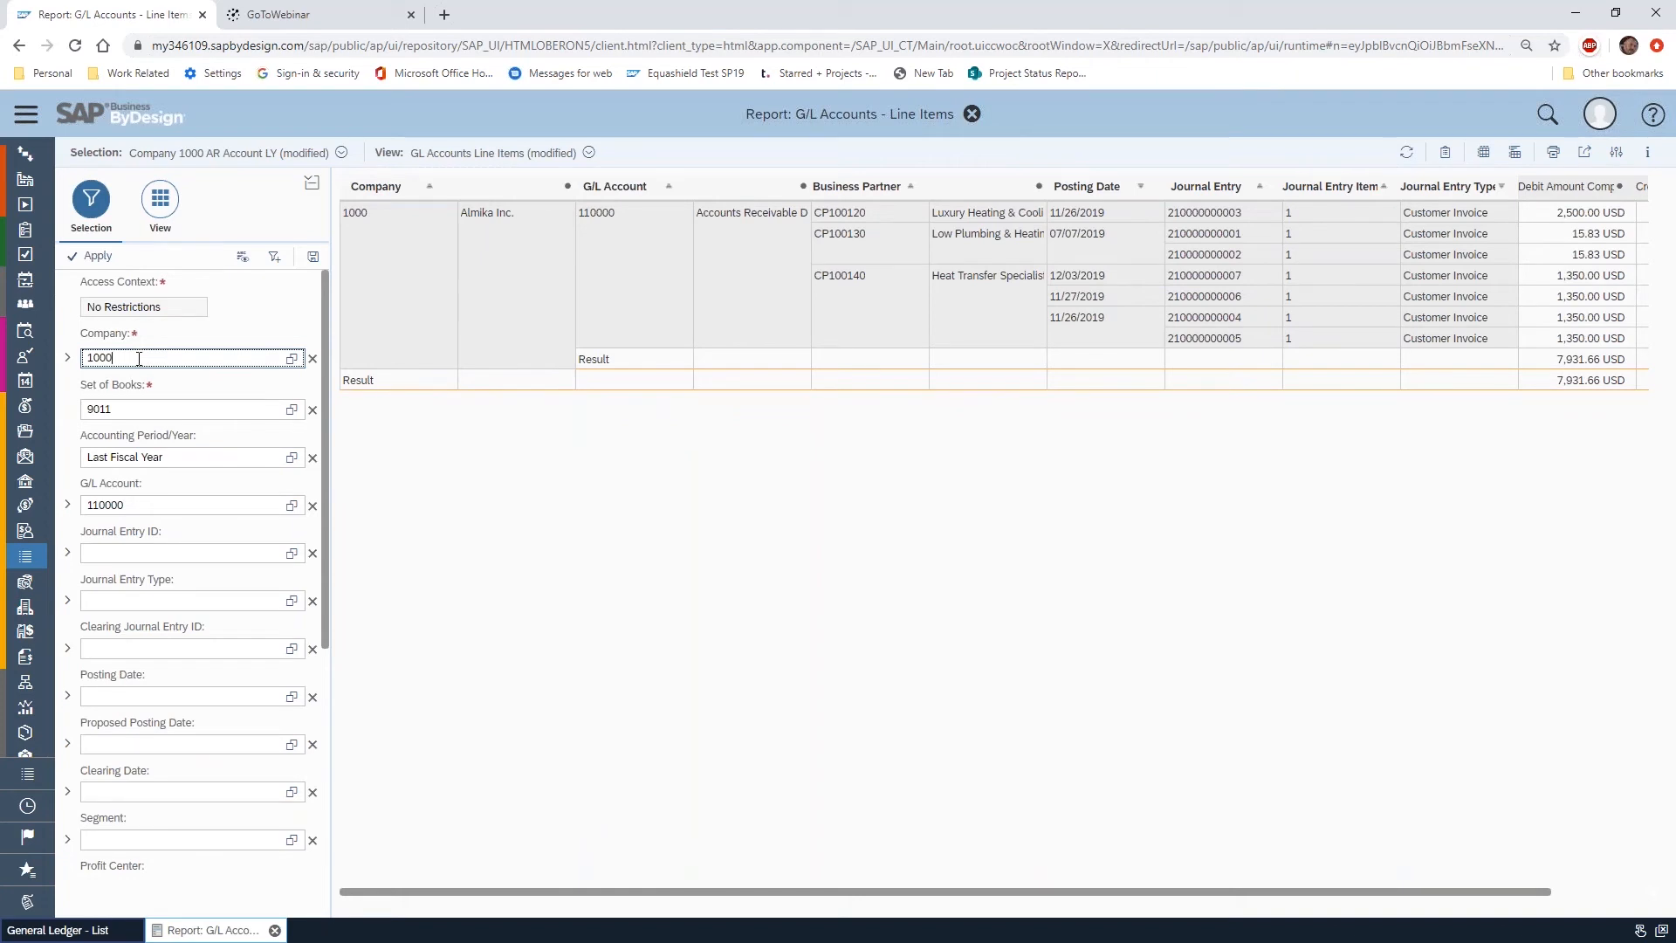
click(291, 358)
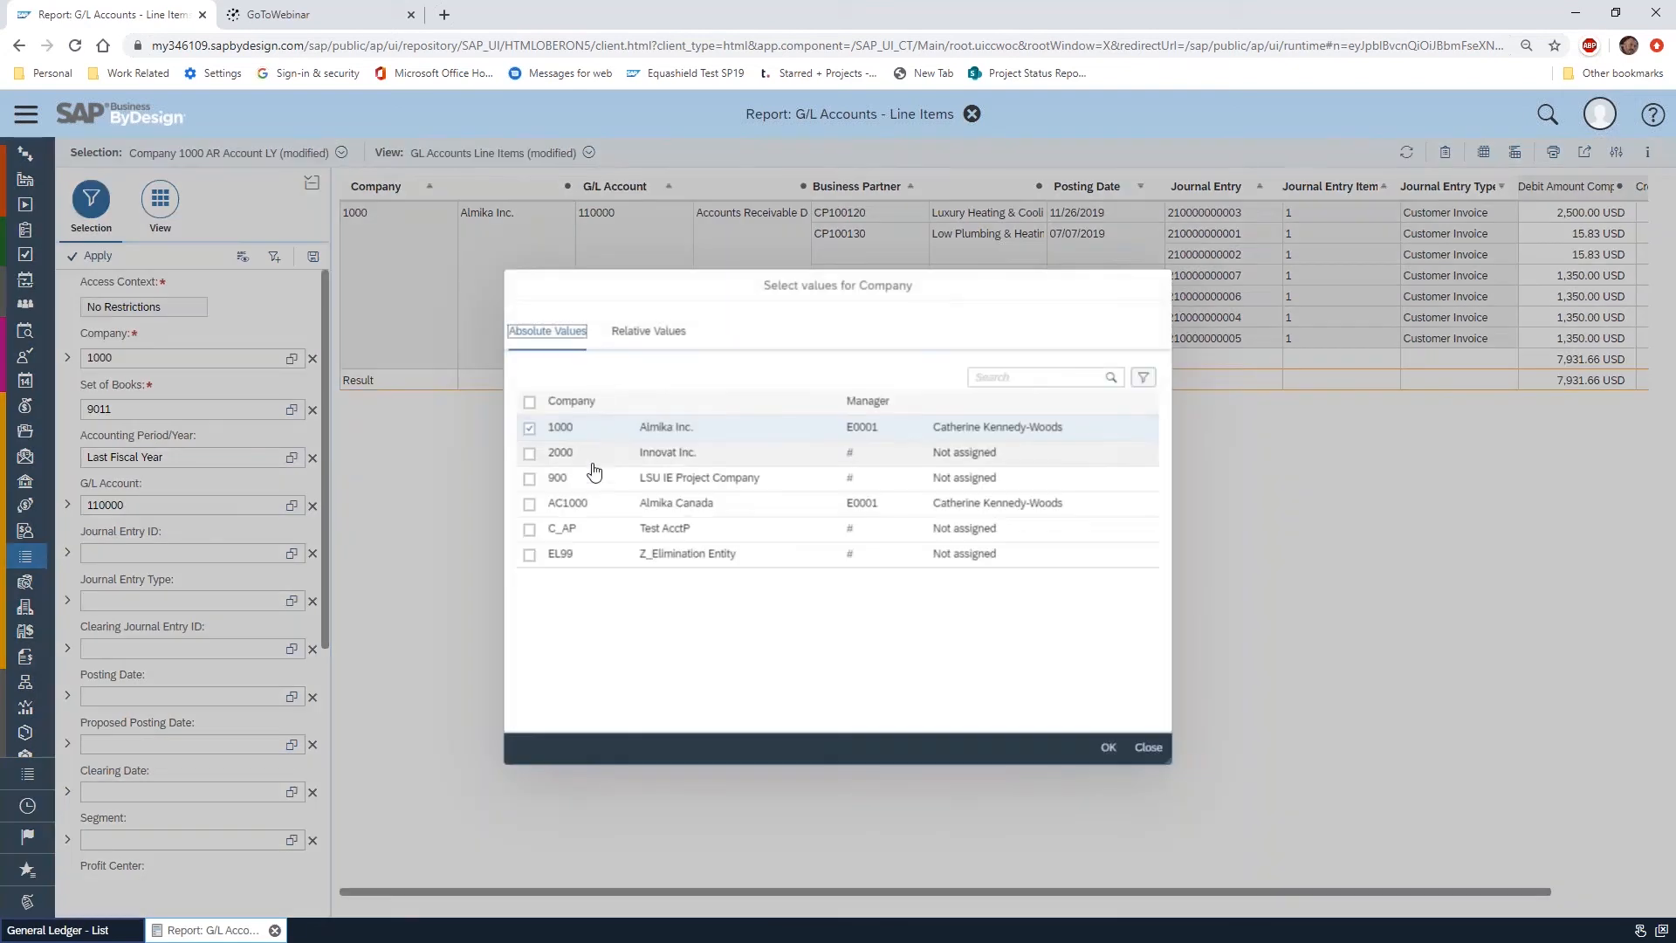
click(529, 504)
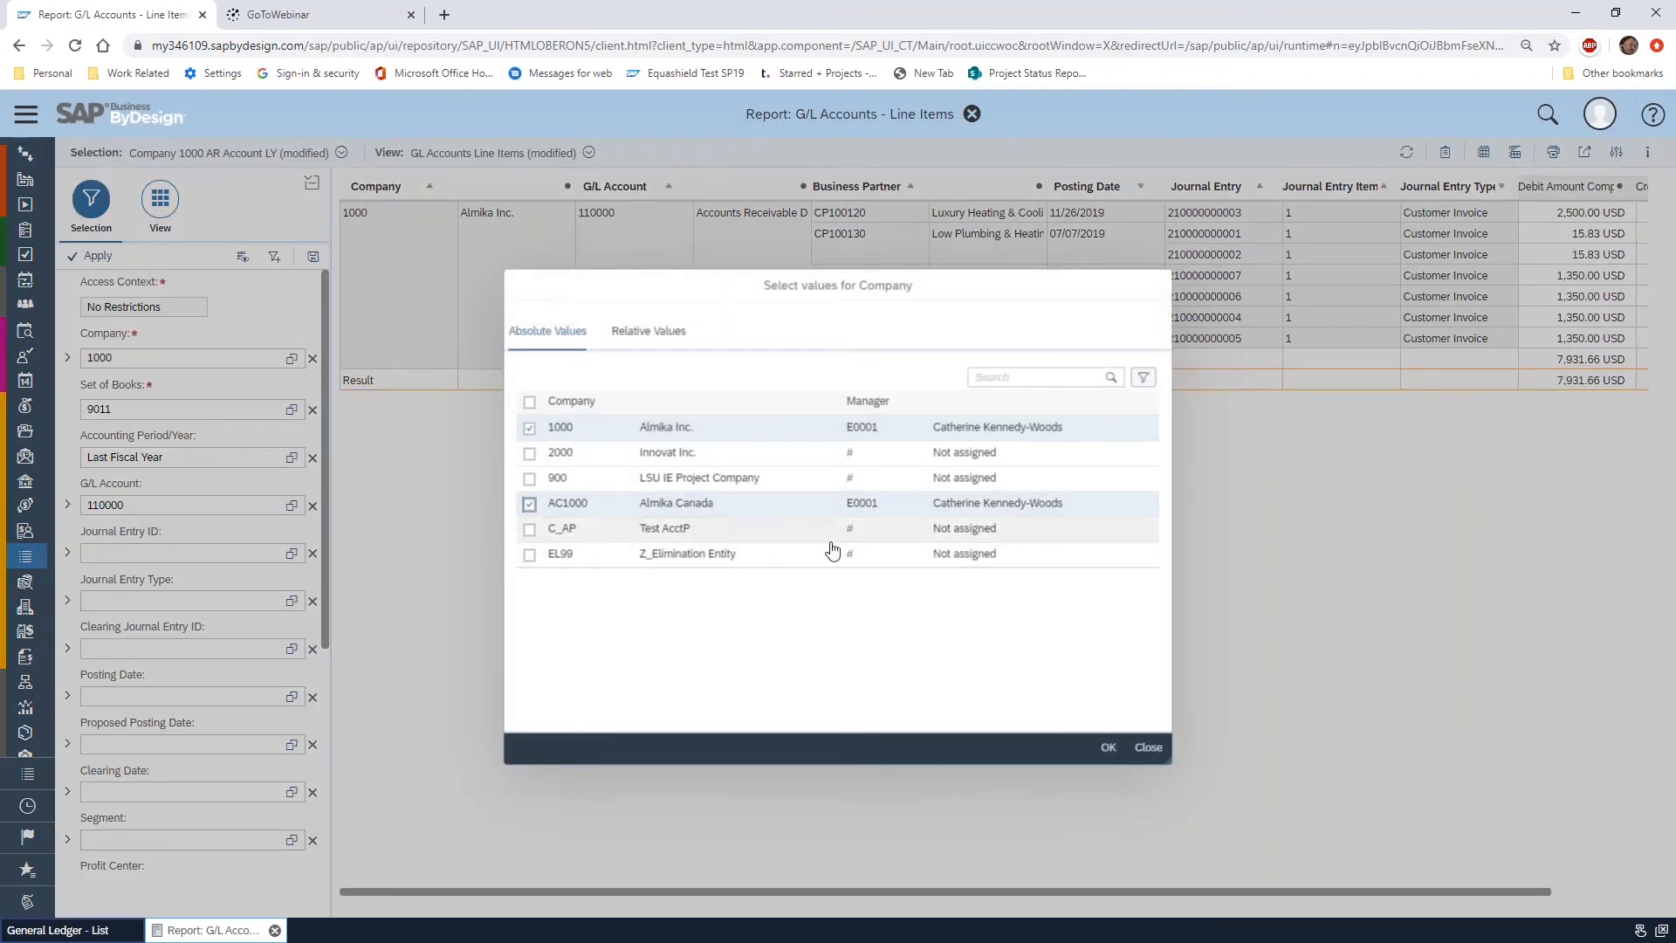
click(1108, 748)
click(96, 256)
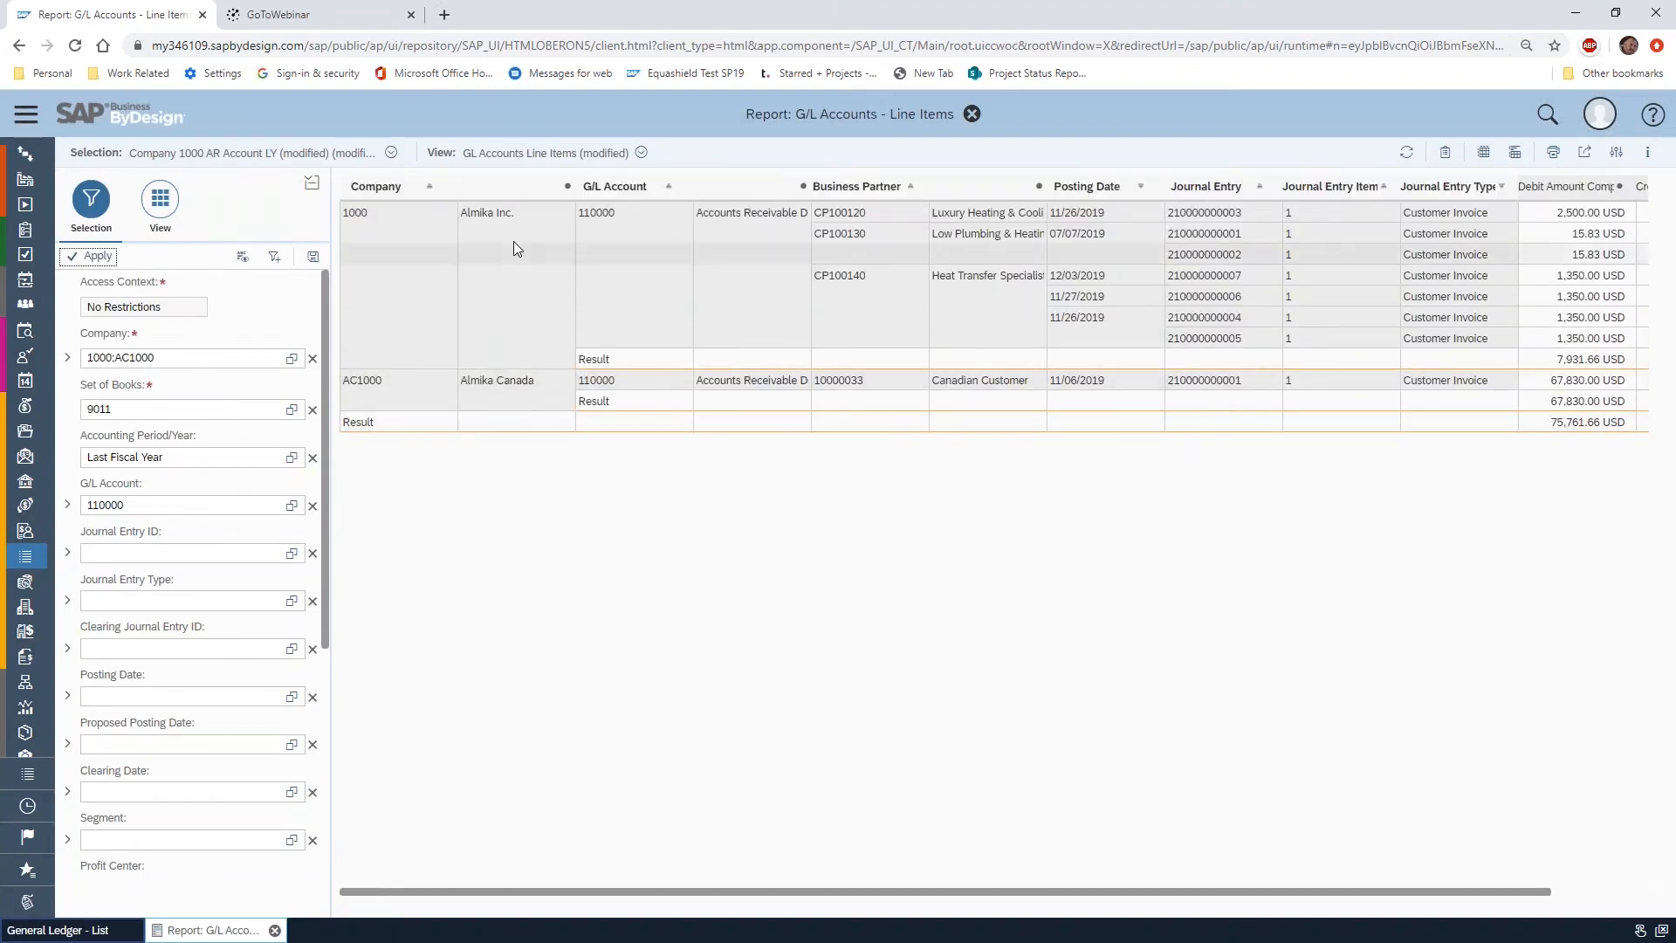
Try Company as a column field to compare both companies' amounts, and return it to the top of the row fields
click(160, 199)
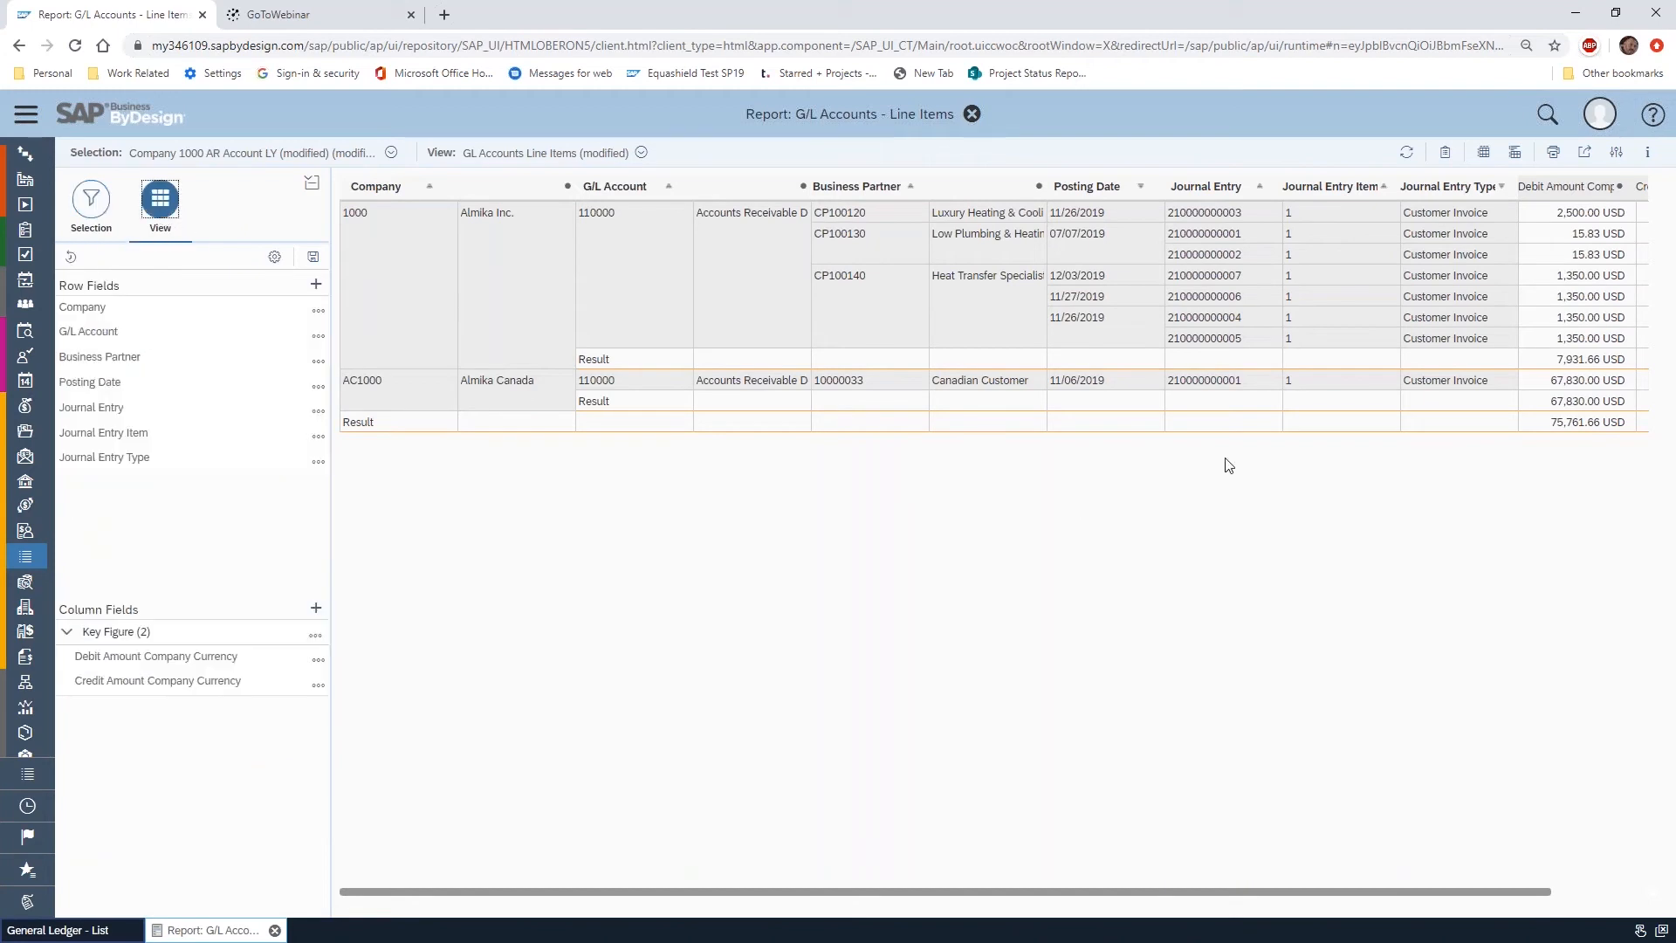
mouse_move(1200, 899)
mouse_down()
mouse_move(1403, 890)
mouse_move(1174, 897)
mouse_up()
drag(101, 313, 161, 668)
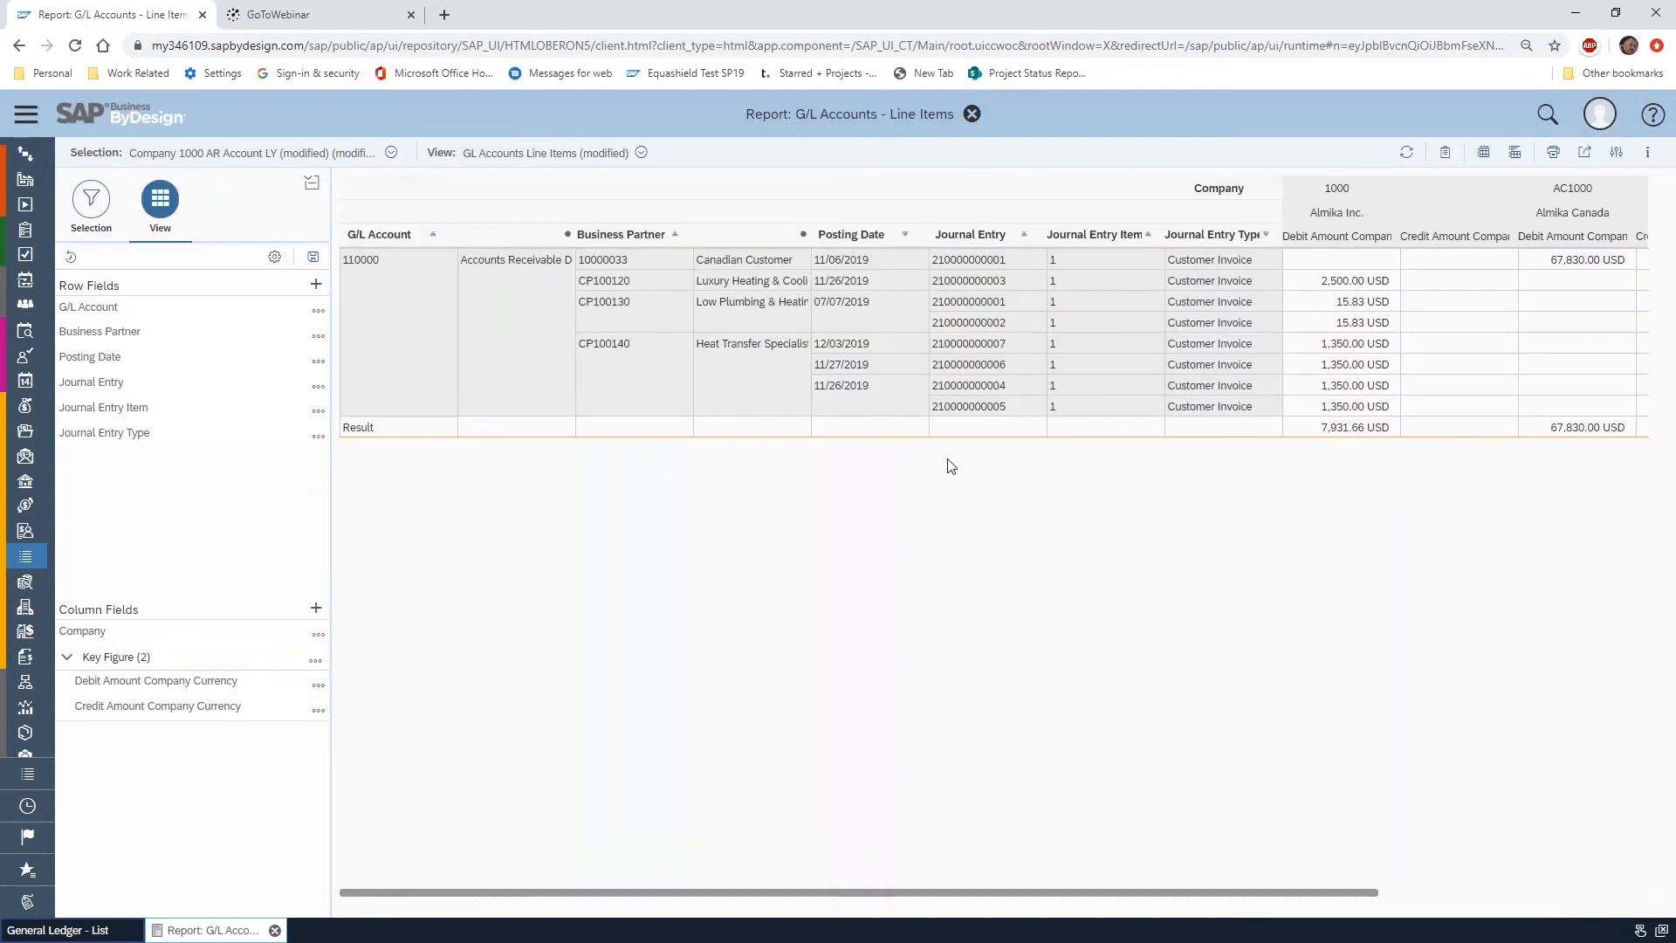
drag(1340, 892, 1635, 894)
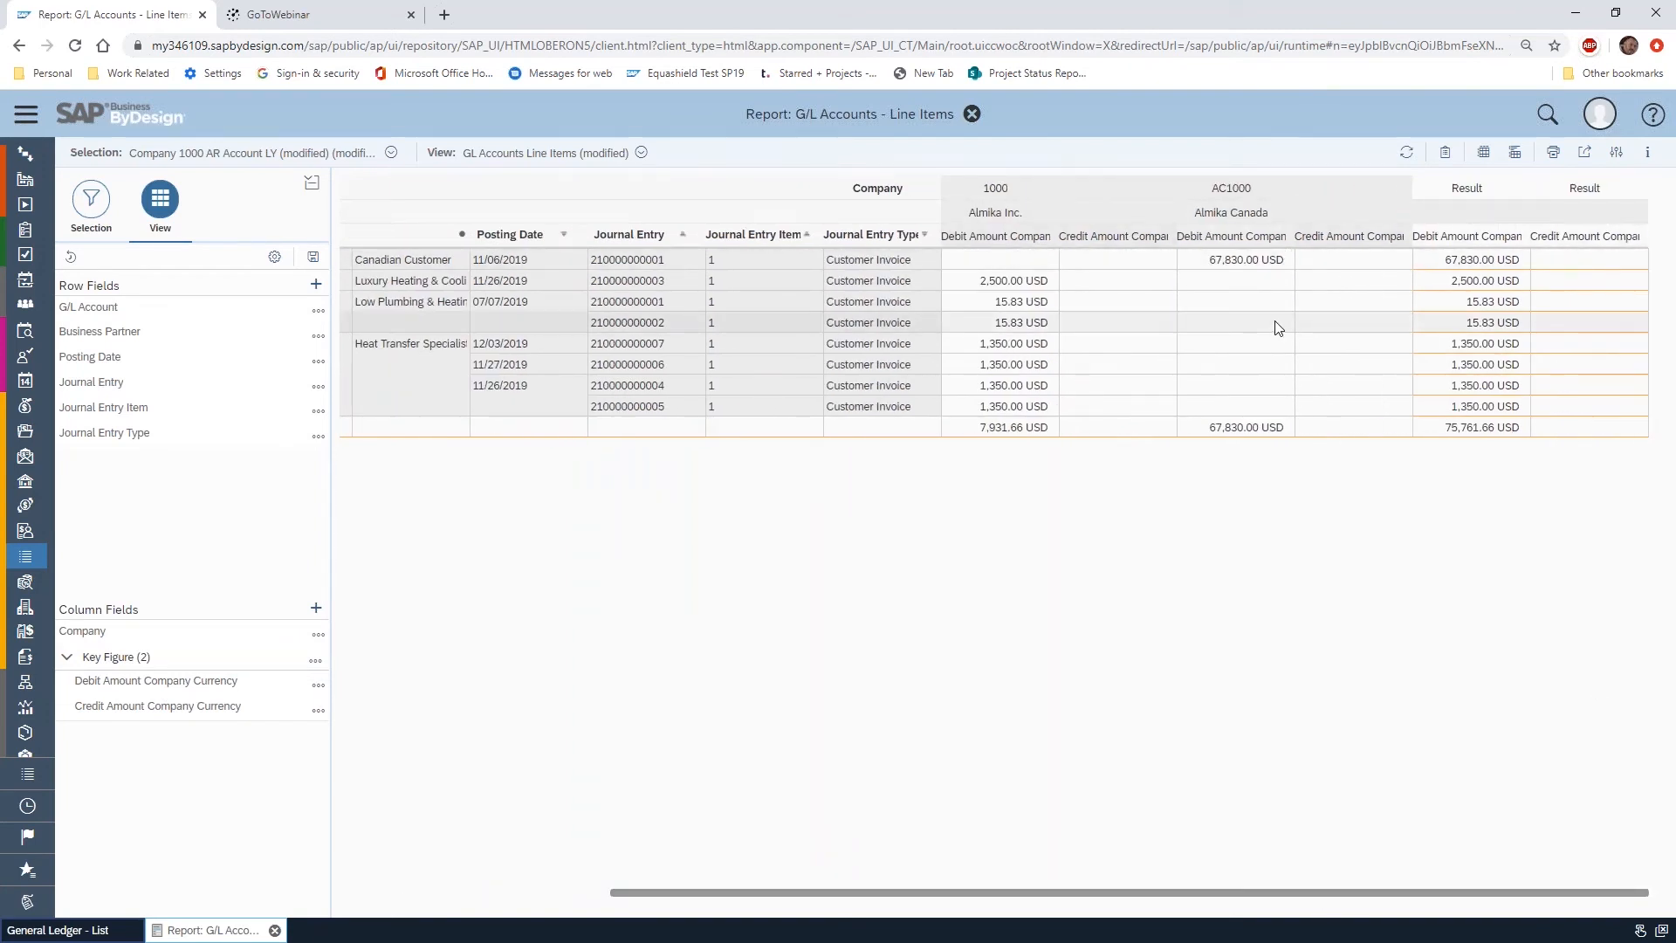
drag(152, 629, 209, 310)
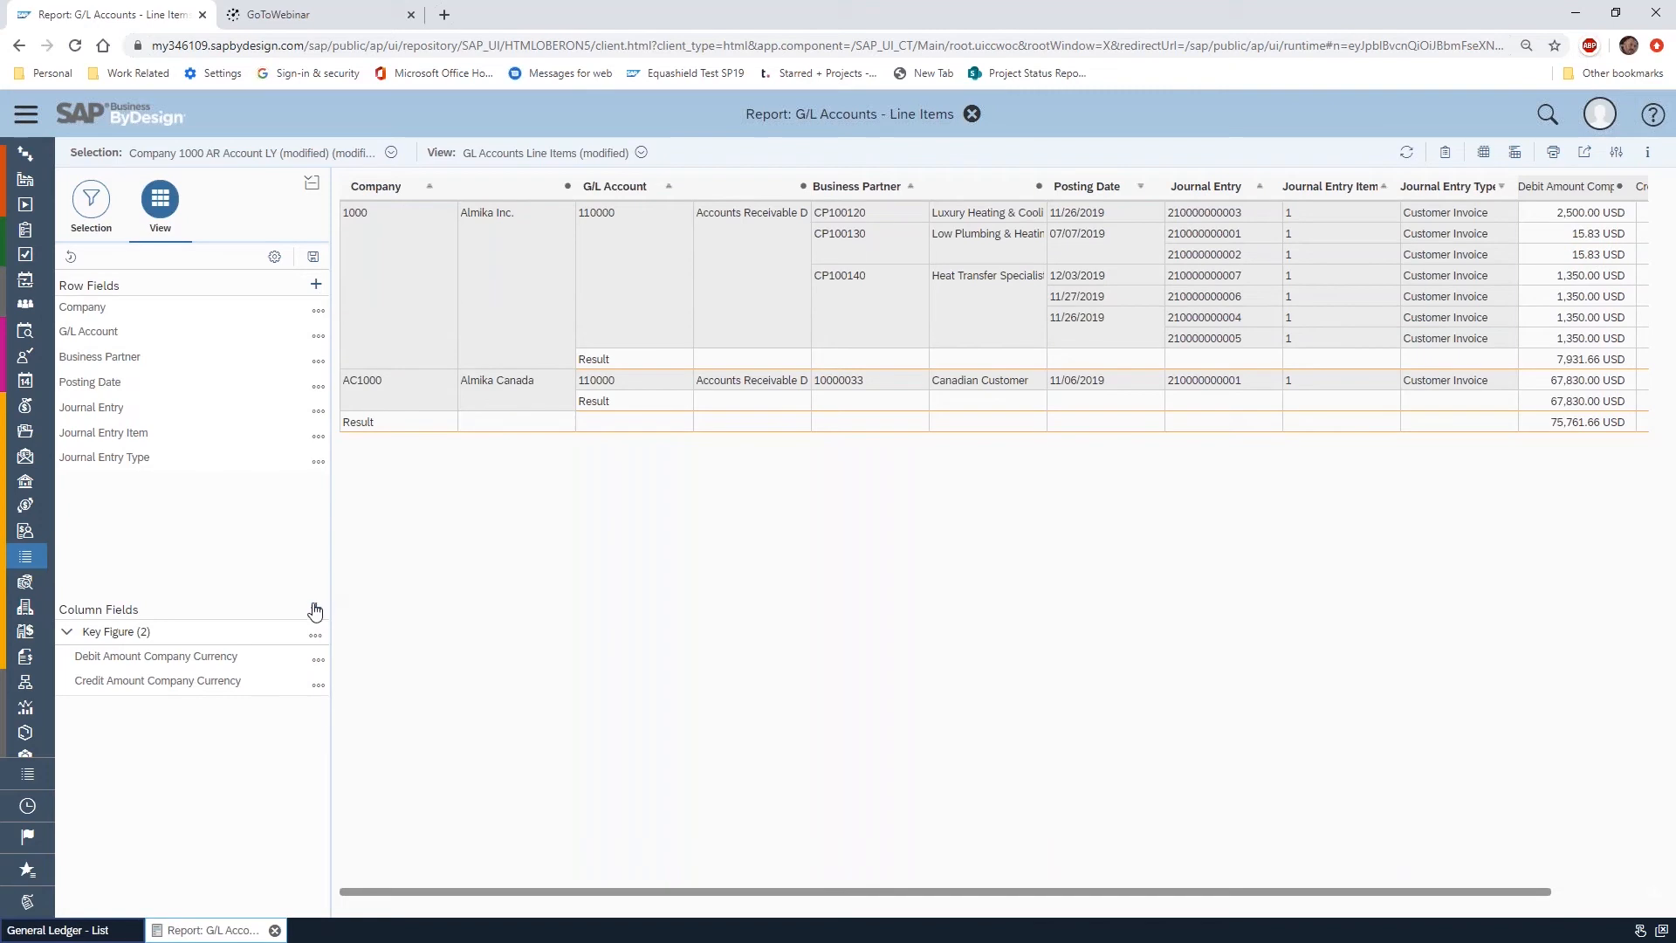
Add Accounting Period to the report's column fields and review the debit and credit amounts by period
click(316, 610)
scroll(715, 524, down, 7)
scroll(724, 436, down, 7)
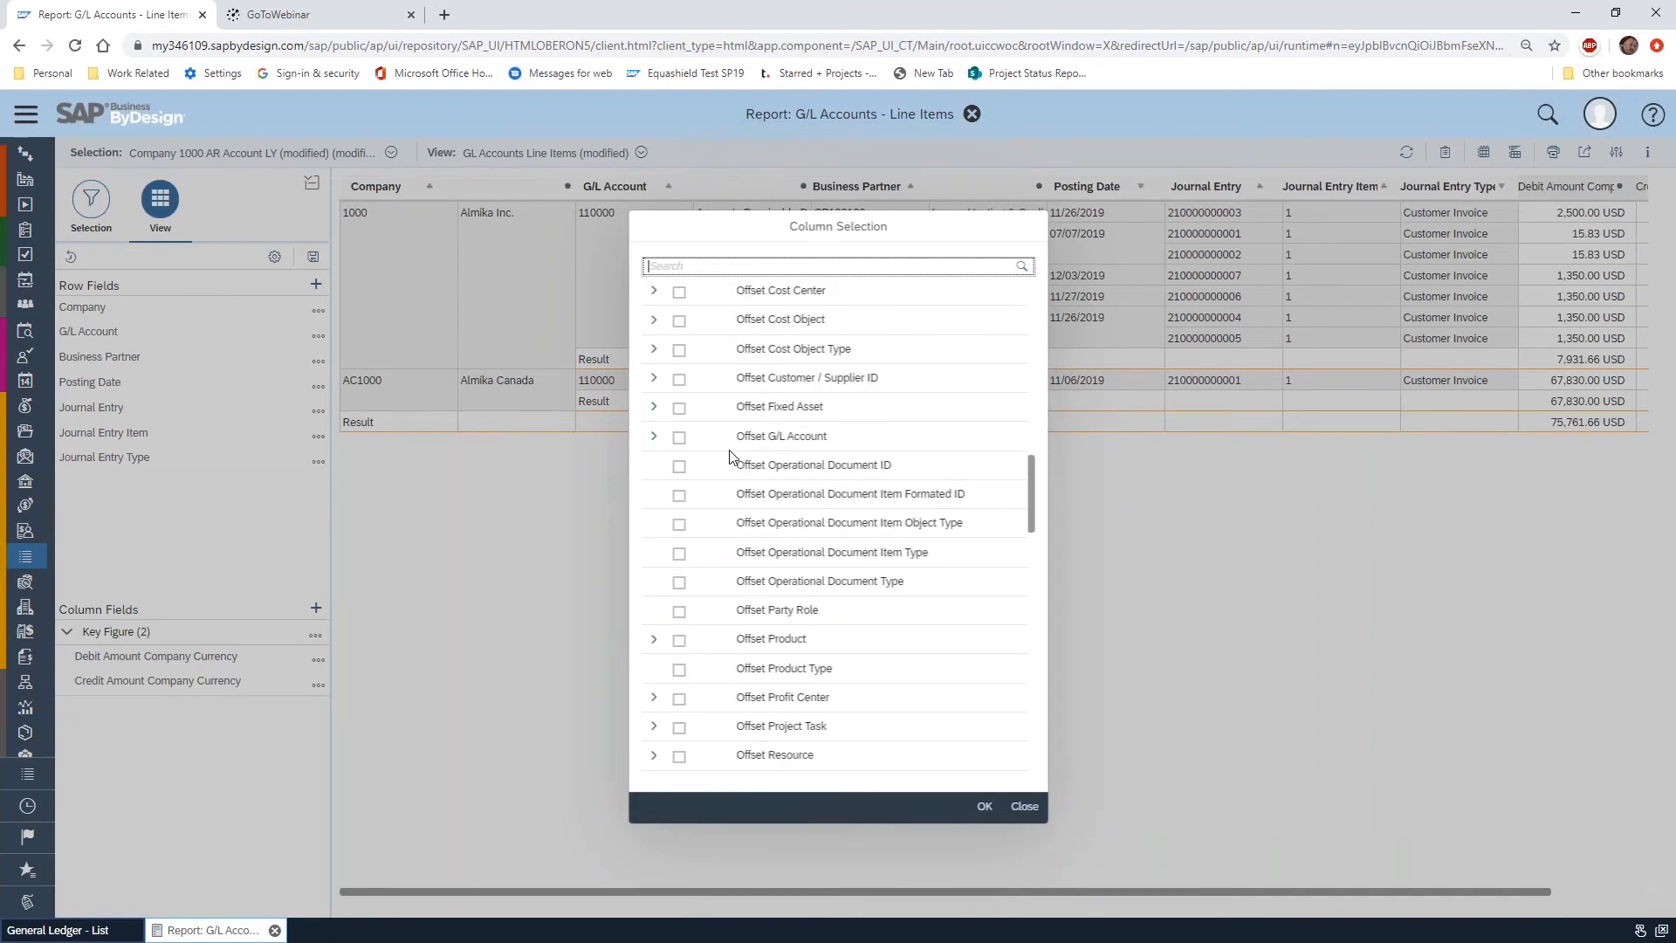
scroll(965, 437, up, 14)
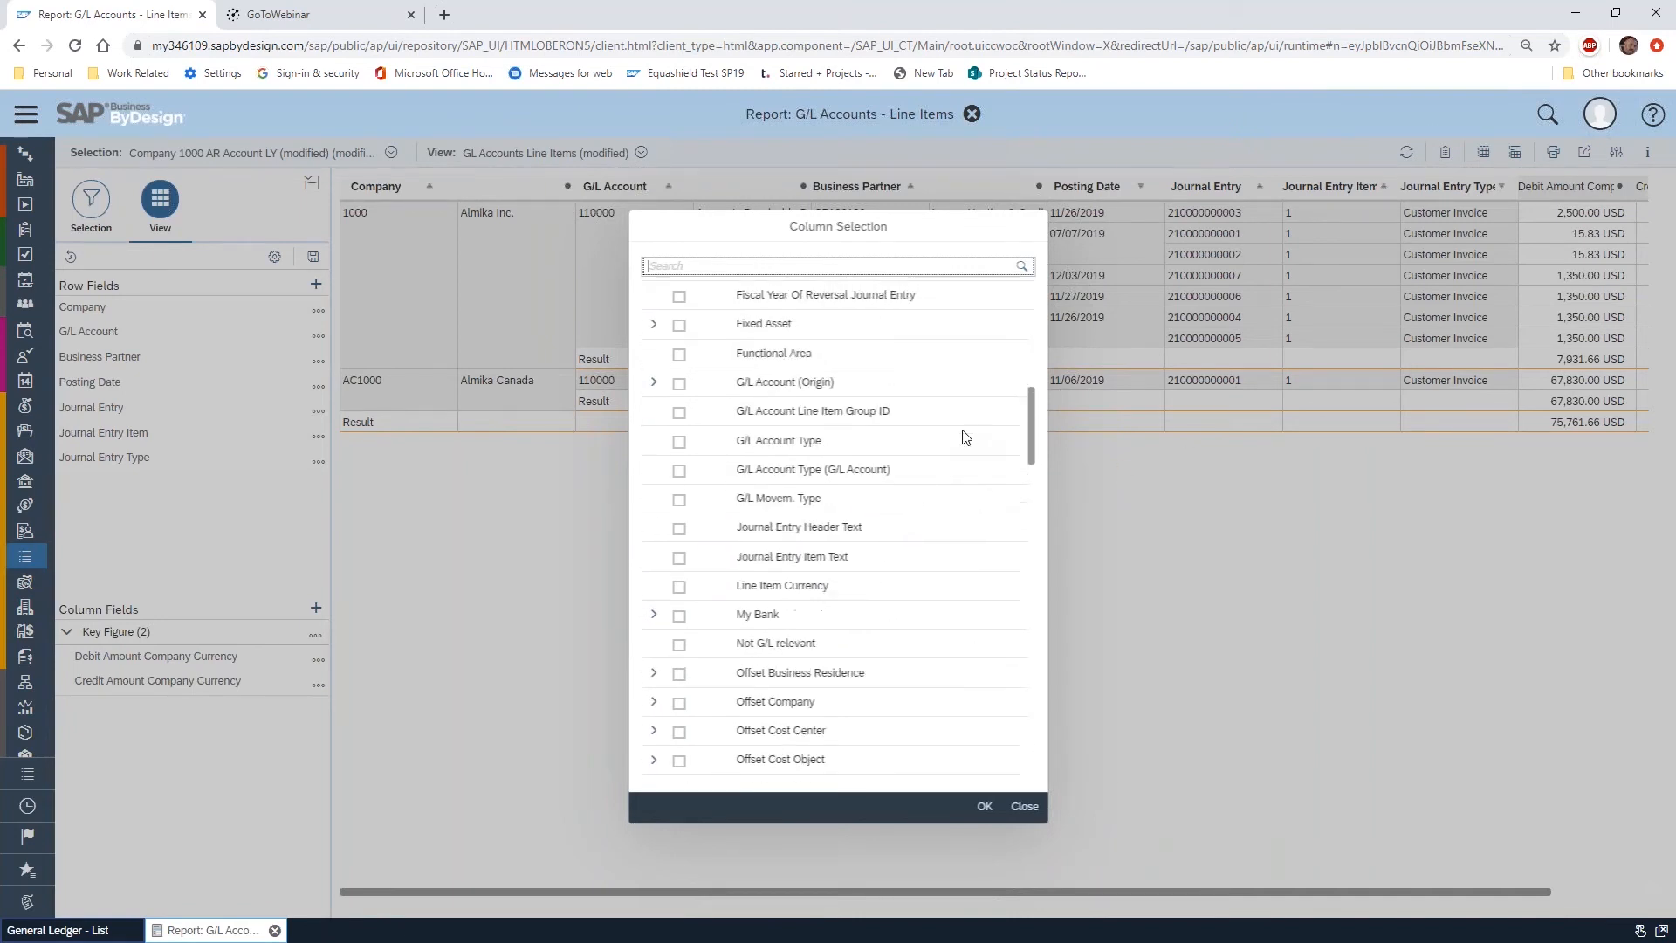
click(679, 352)
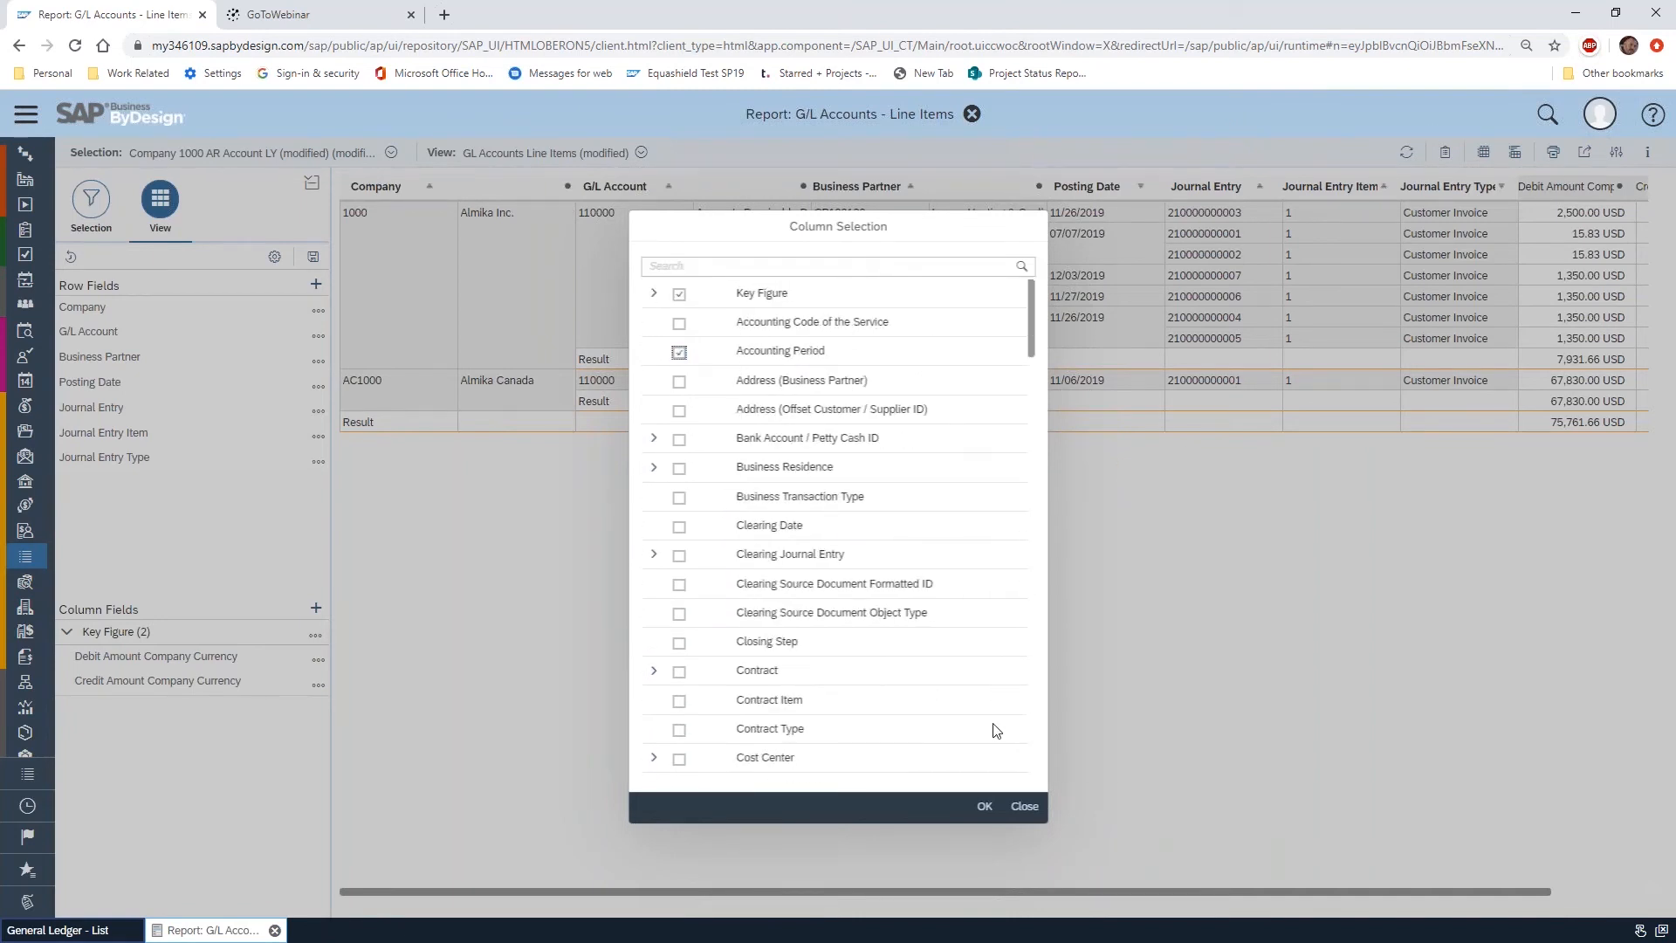
click(986, 812)
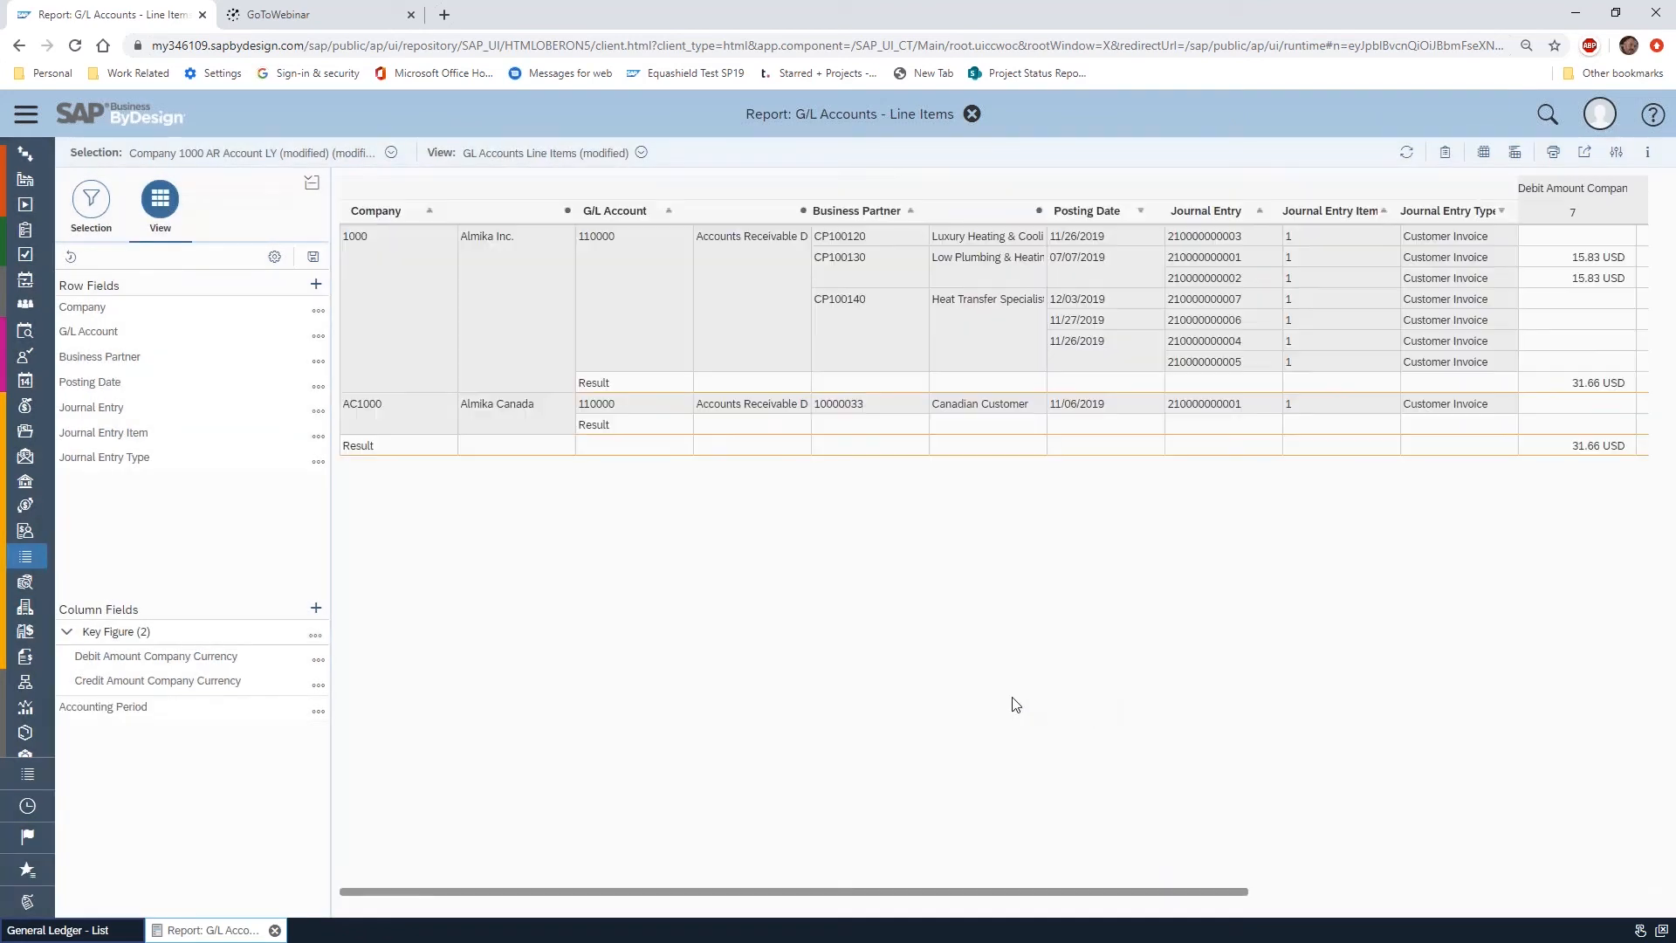
drag(1159, 892, 1640, 890)
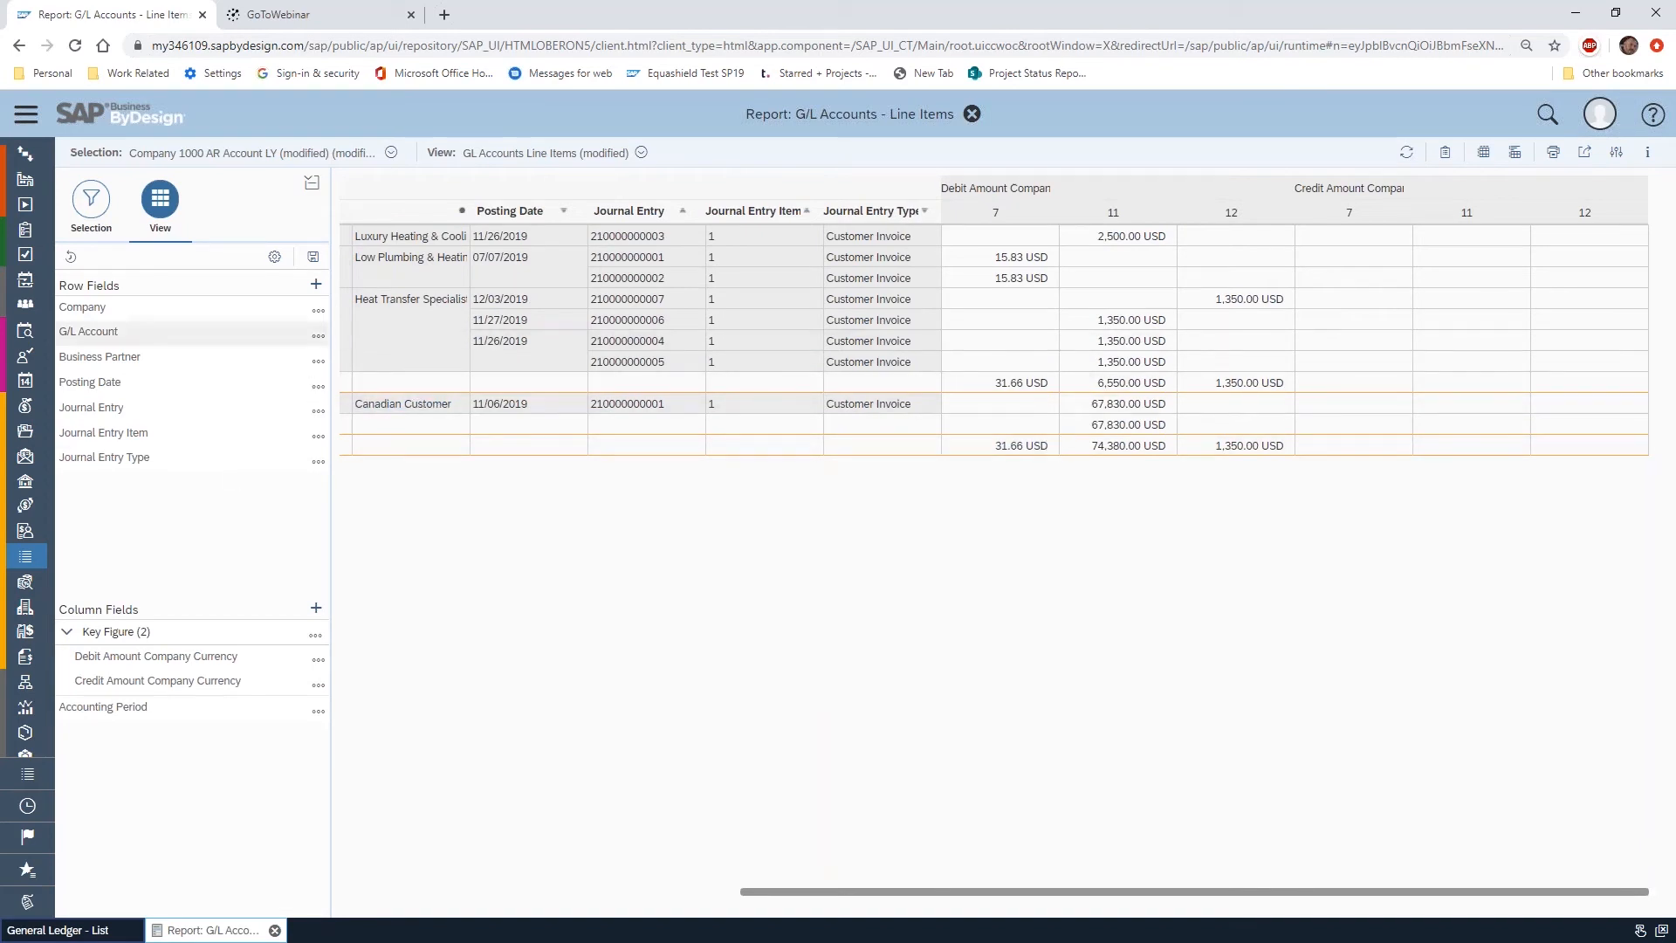
Save the current report layout as a new view named "GL by Line w Company and Period Compare"
click(327, 285)
drag(932, 496, 754, 496)
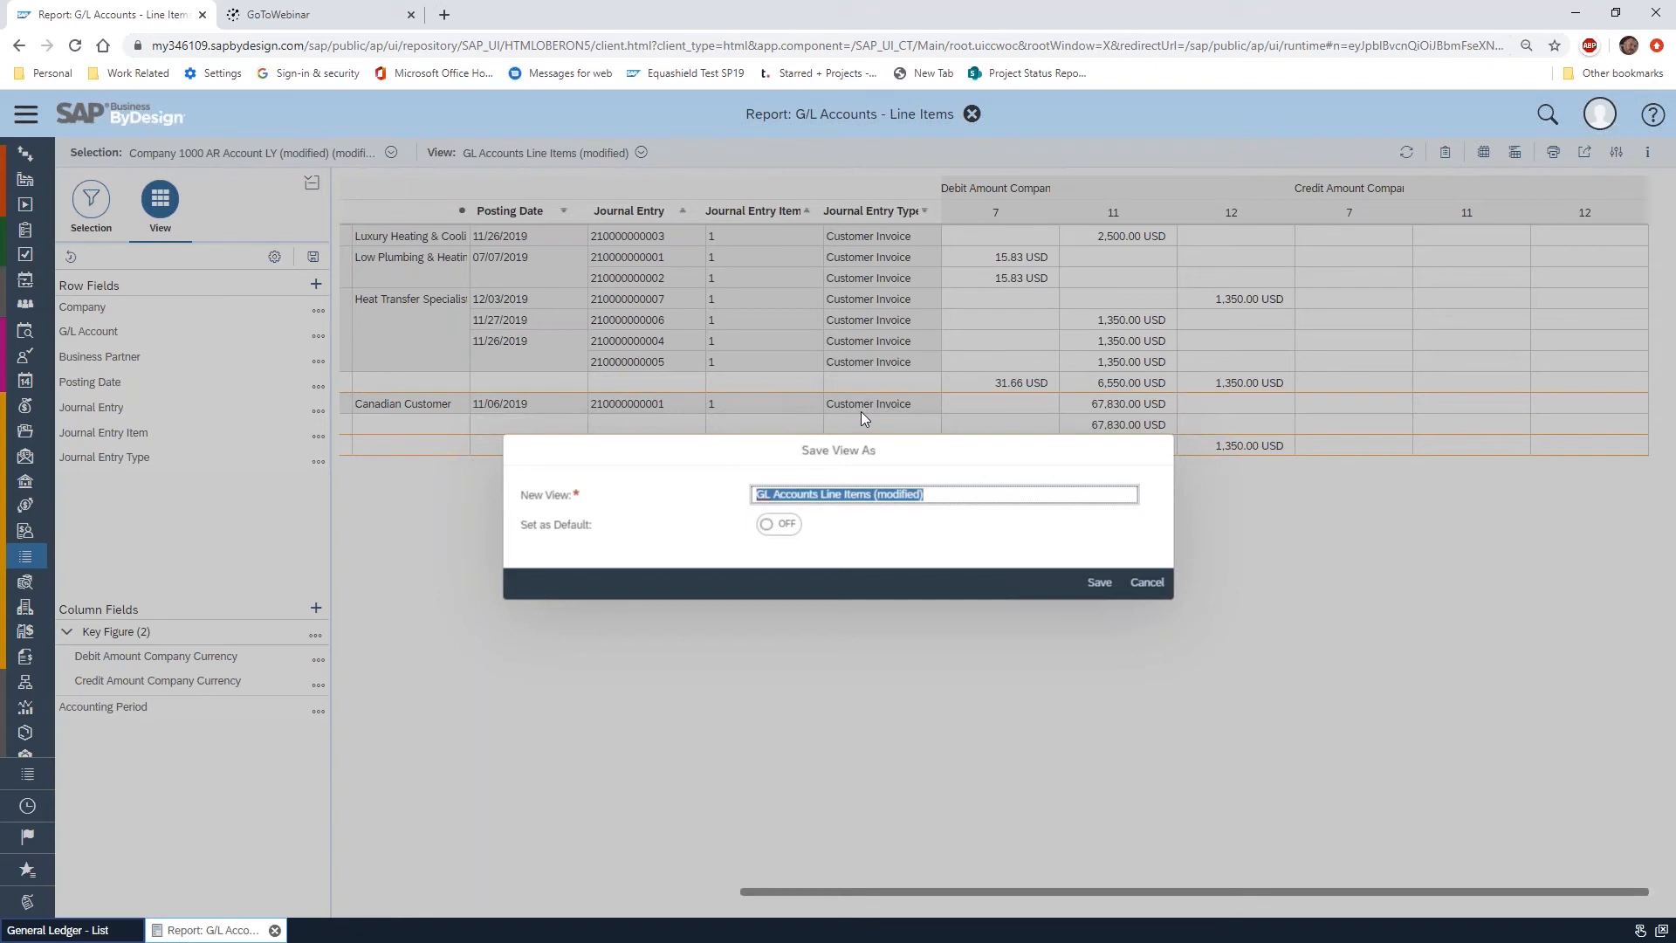
text(GL b)
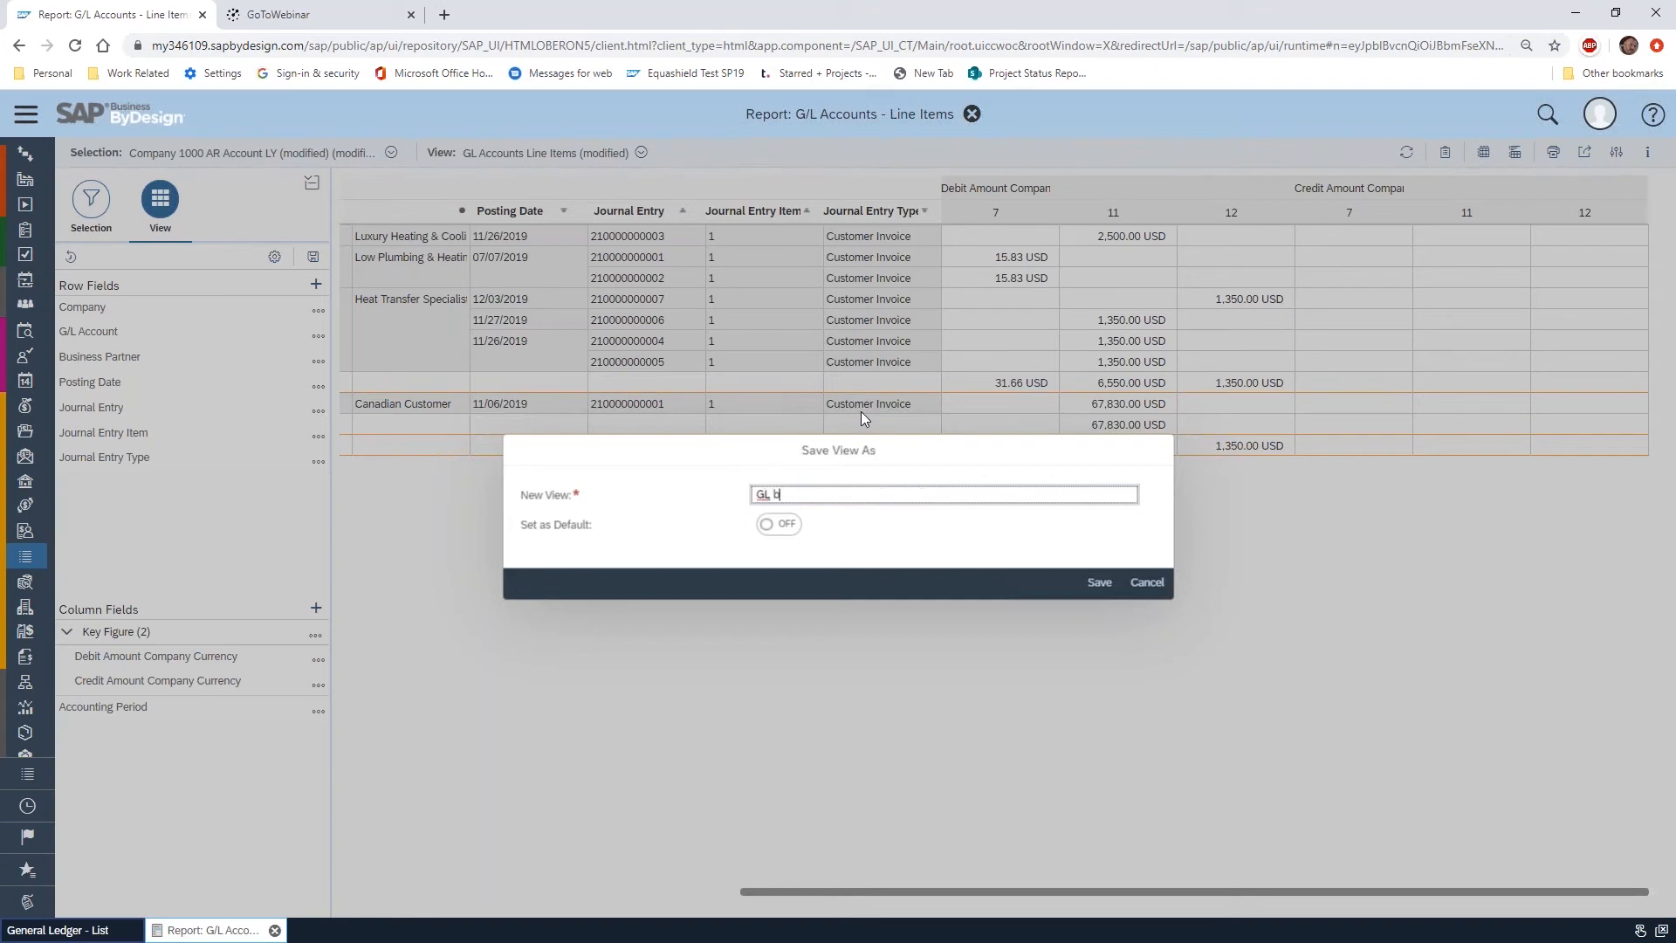
text(y Line w Company and Period Compare)
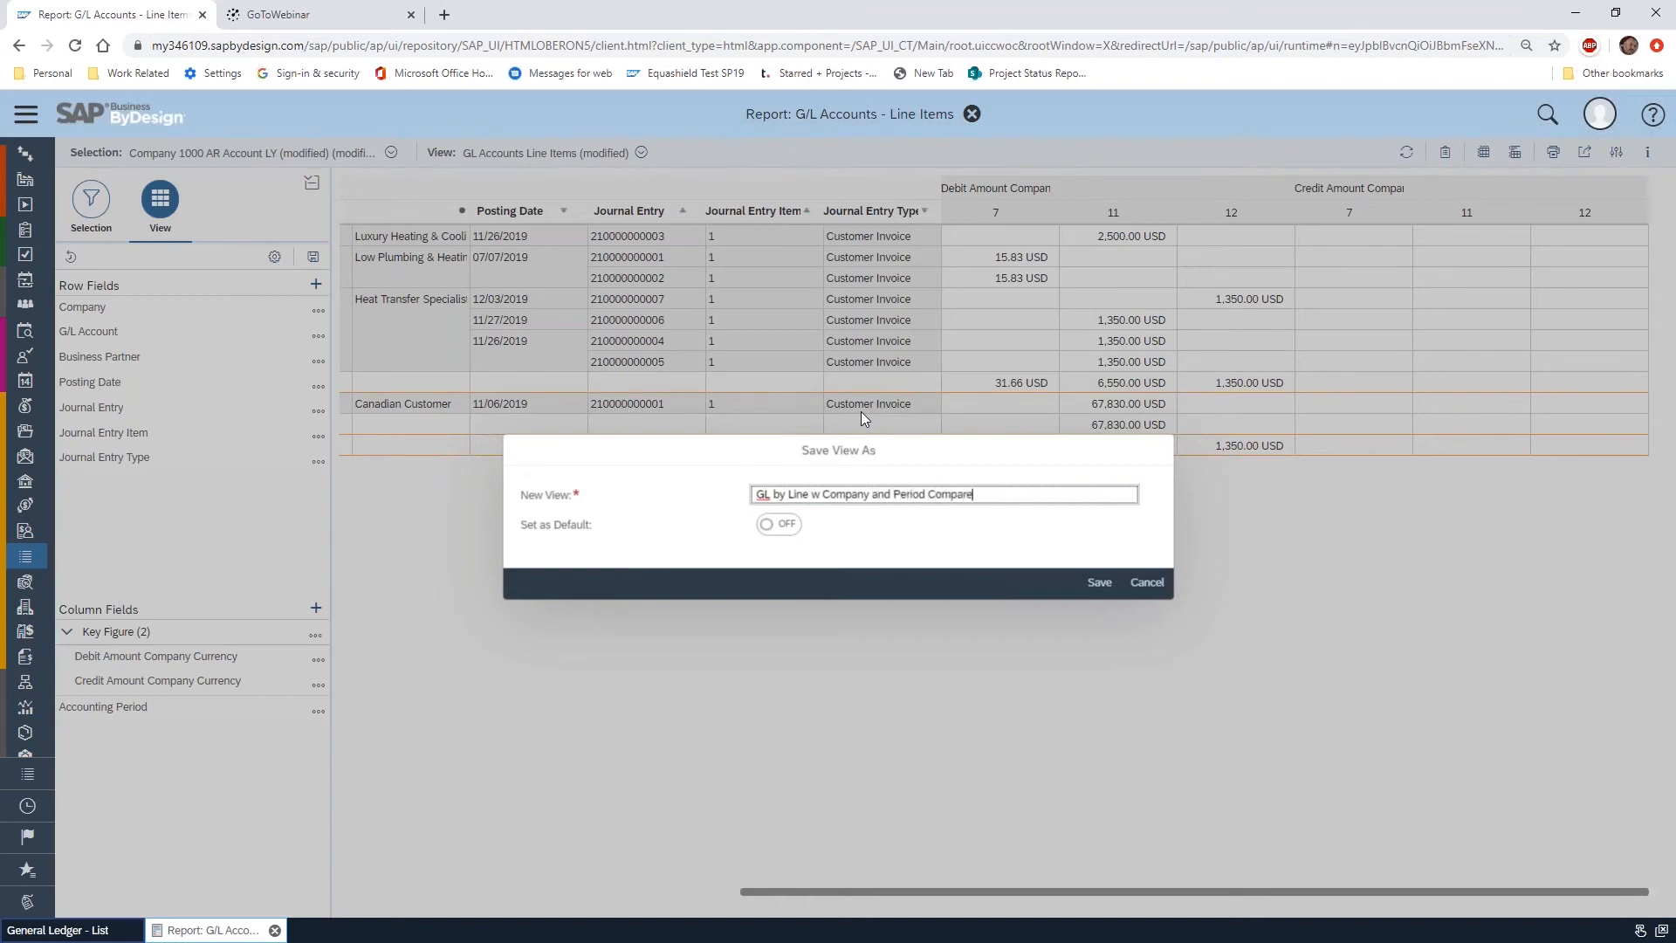
click(1099, 583)
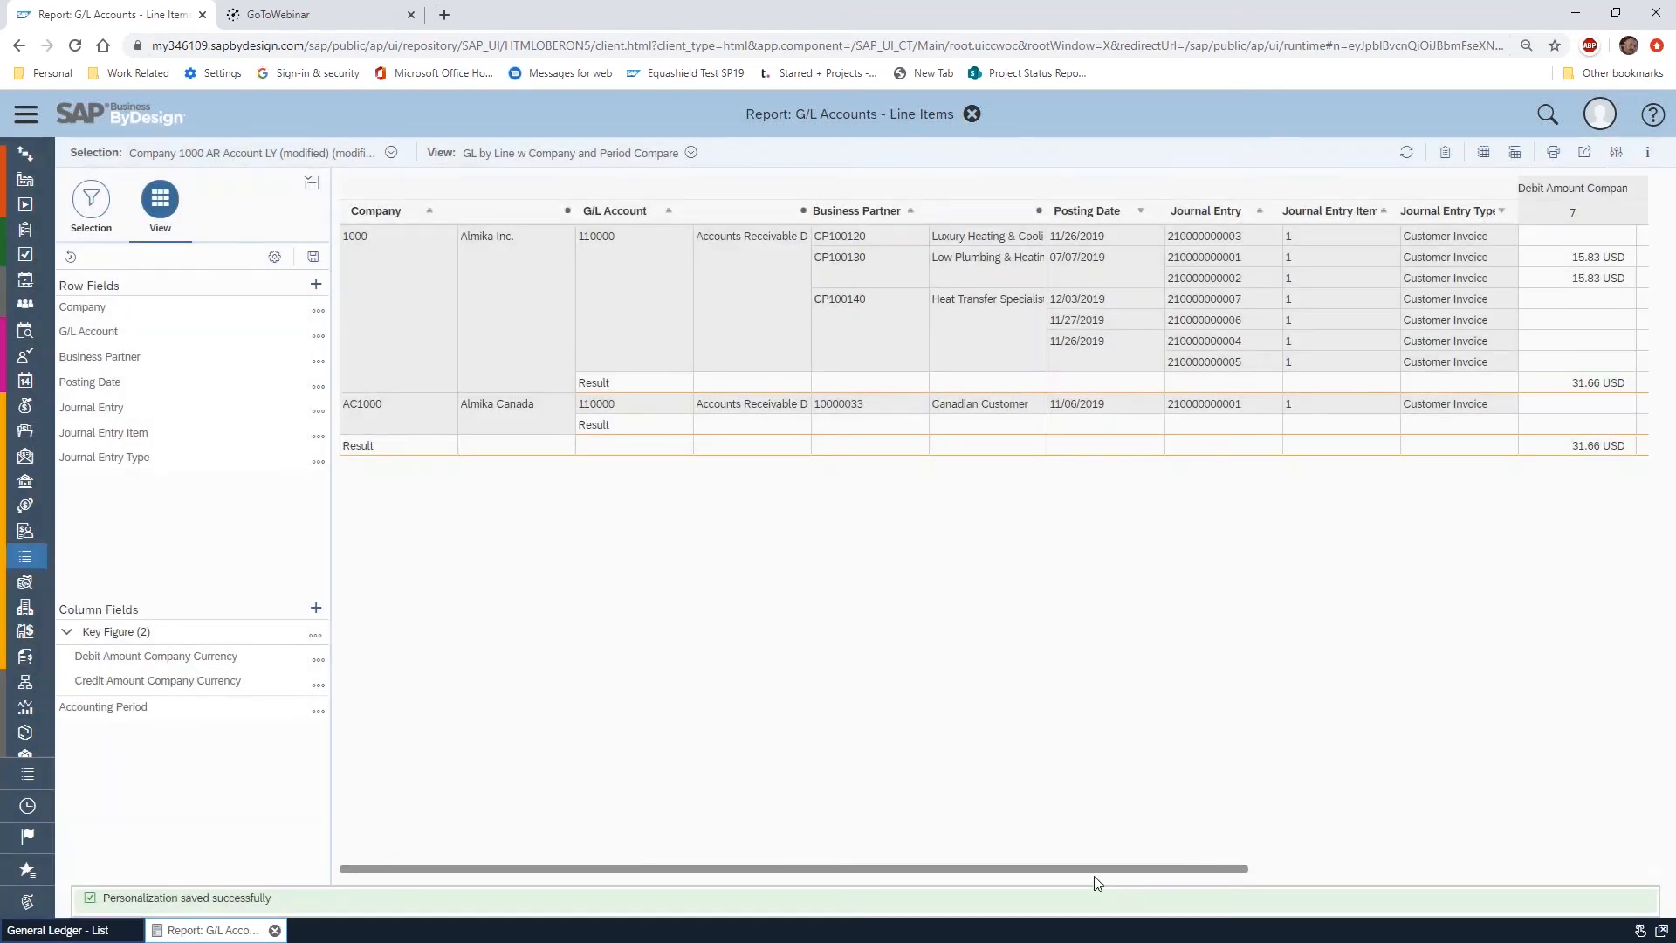
Switch the report to the Company 1000 All Asset Account LY selection and view its line items in the saved view
drag(1083, 868, 836, 855)
click(390, 153)
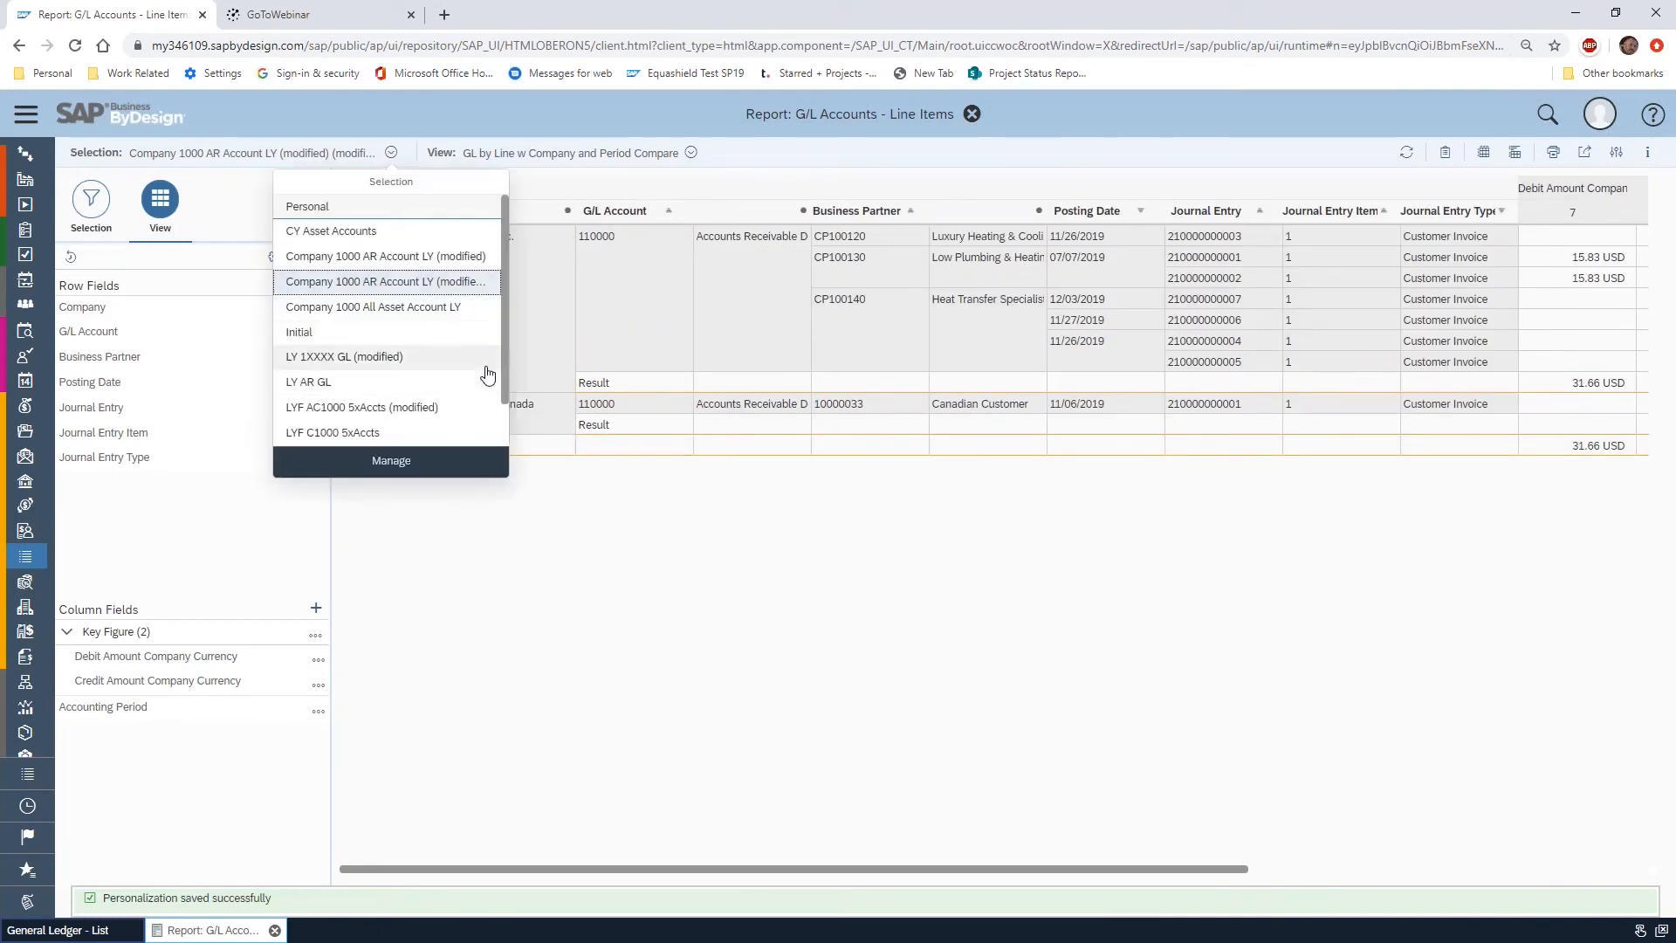
click(406, 313)
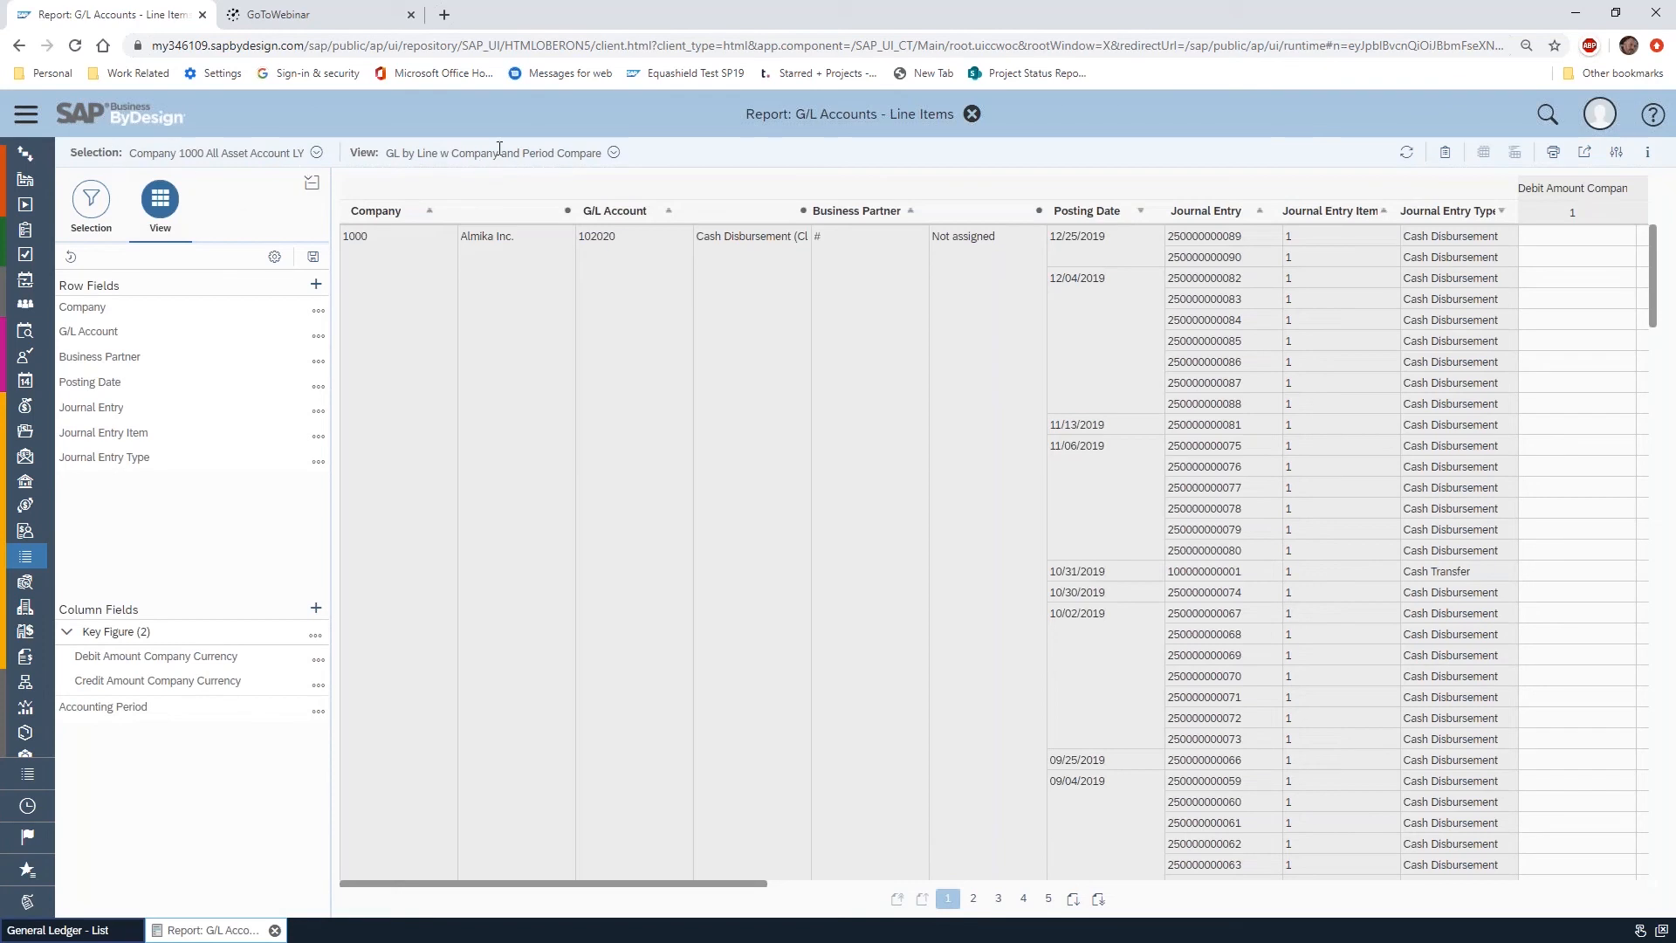
drag(722, 884, 553, 837)
Switch the report to the Company 1000 AR Account LY (modified) selection and view its amounts by period
click(316, 154)
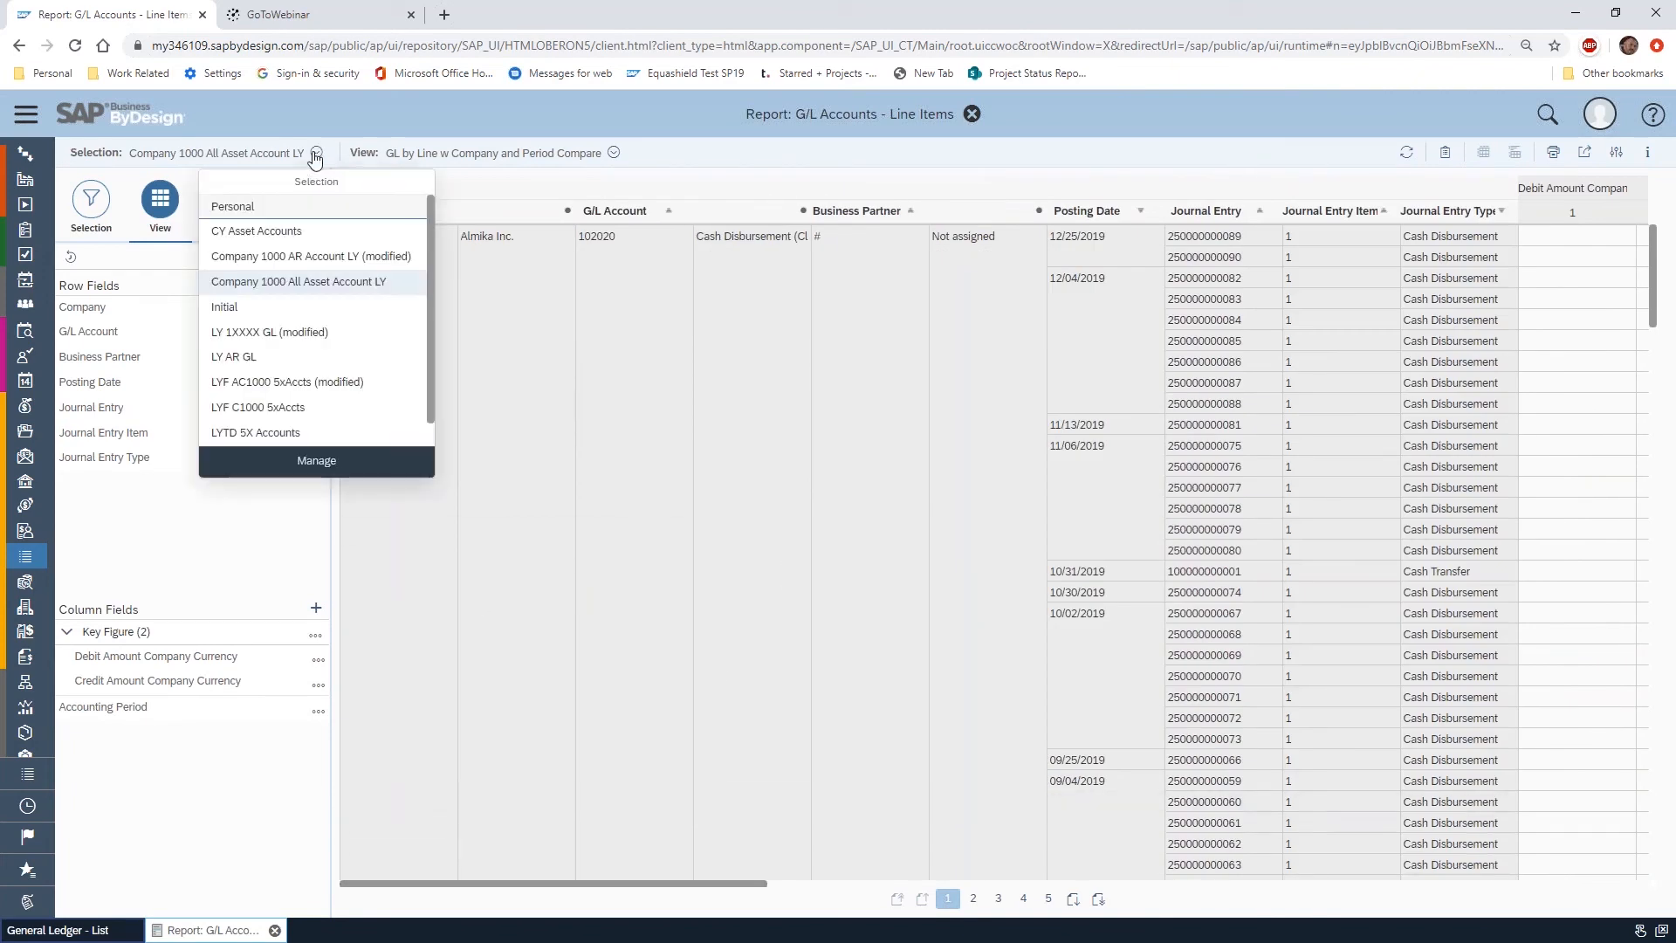
click(339, 267)
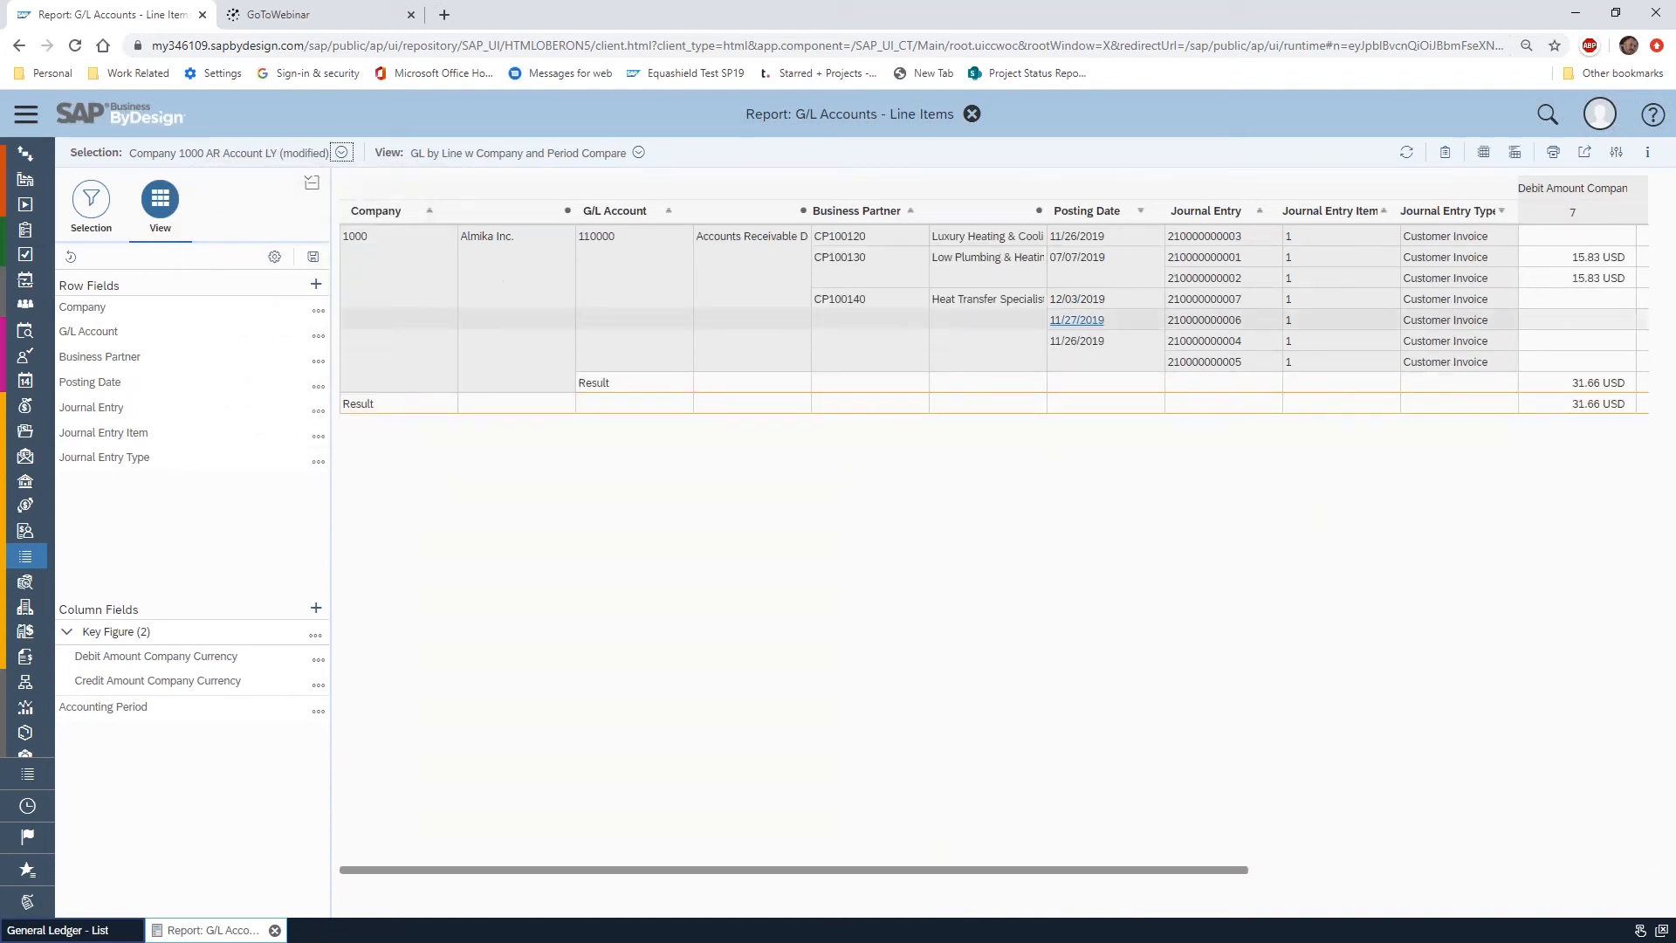
drag(1216, 870, 1630, 860)
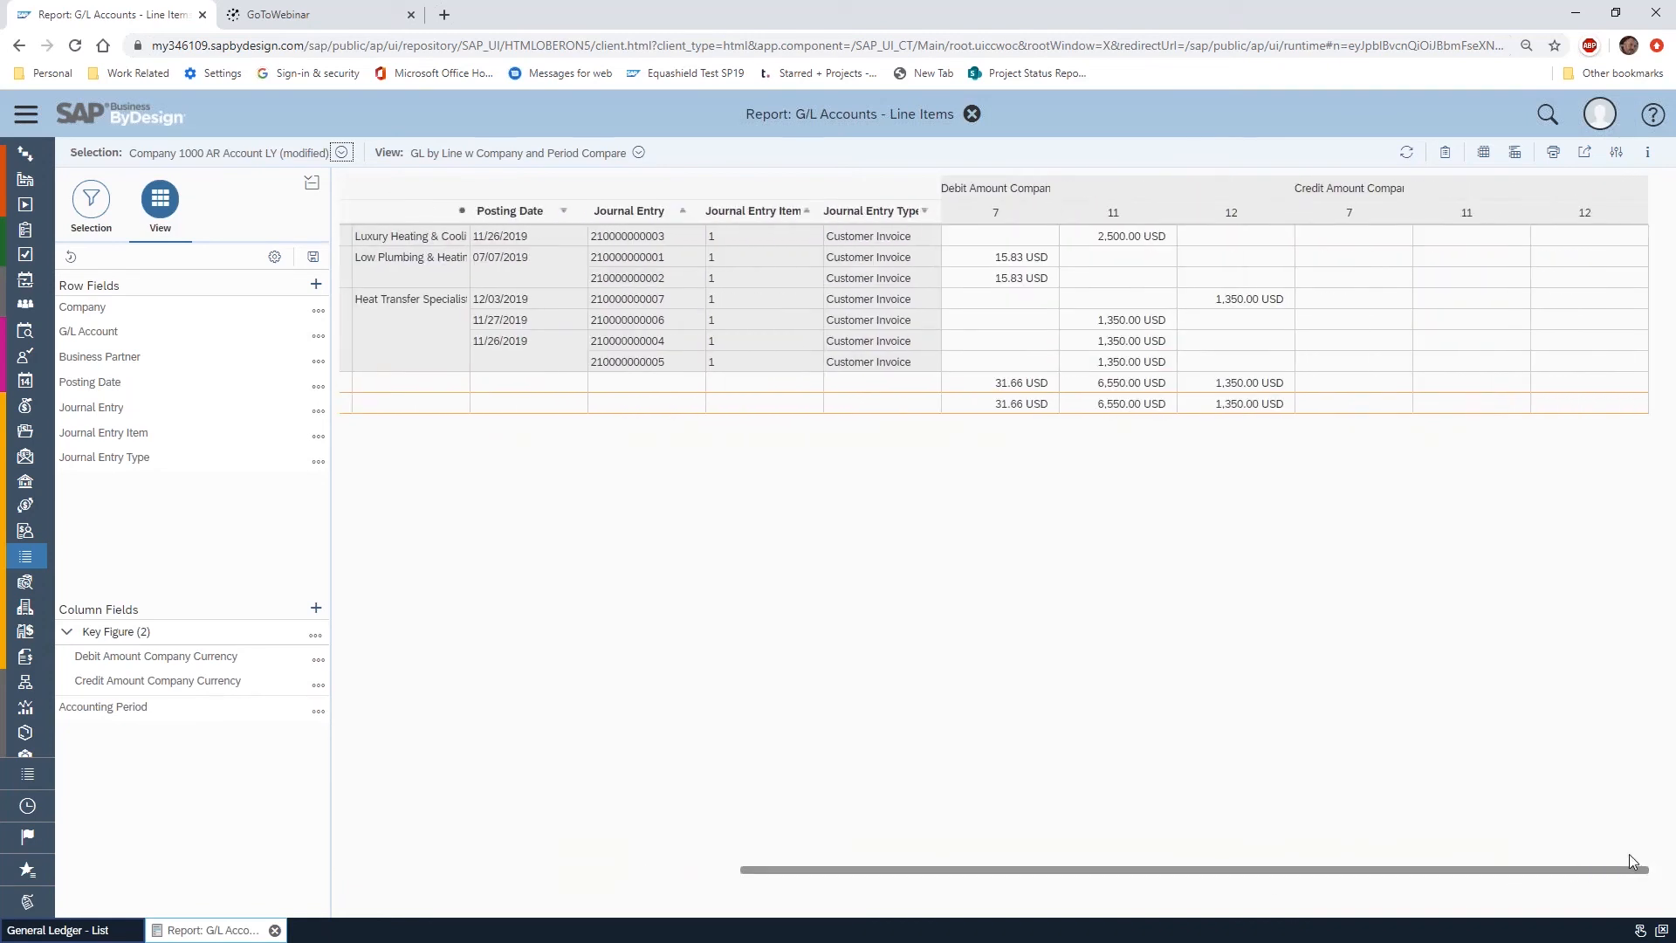
Download the report in CSV format and open the downloaded file in Excel
click(1586, 154)
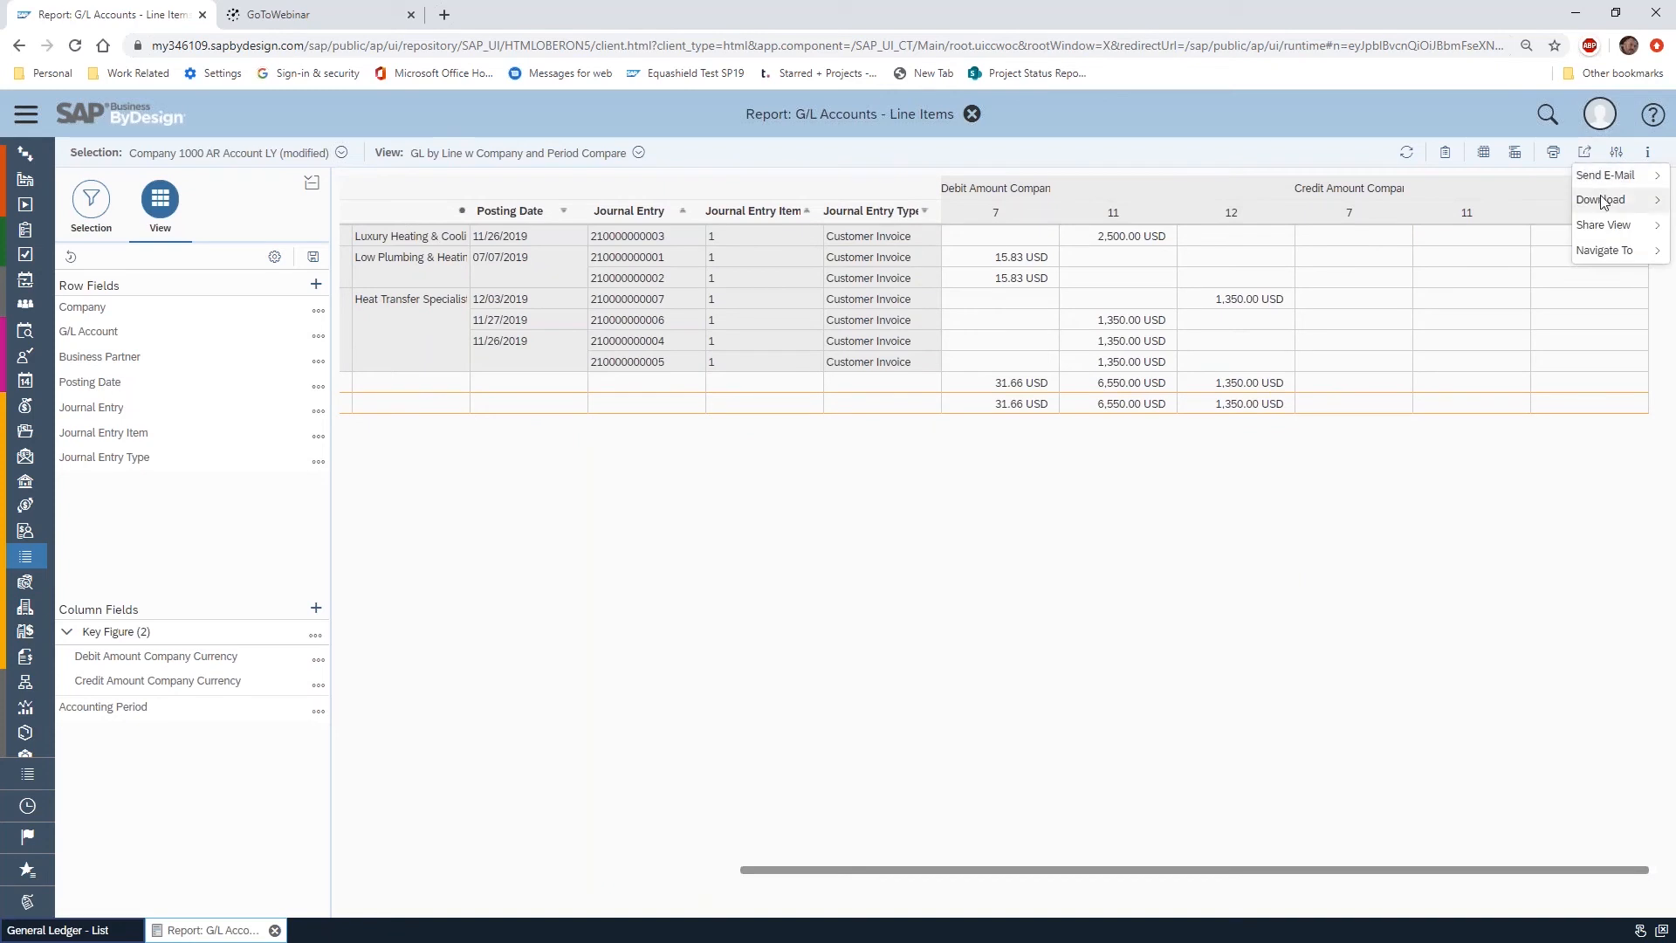
mouse_move(1603, 200)
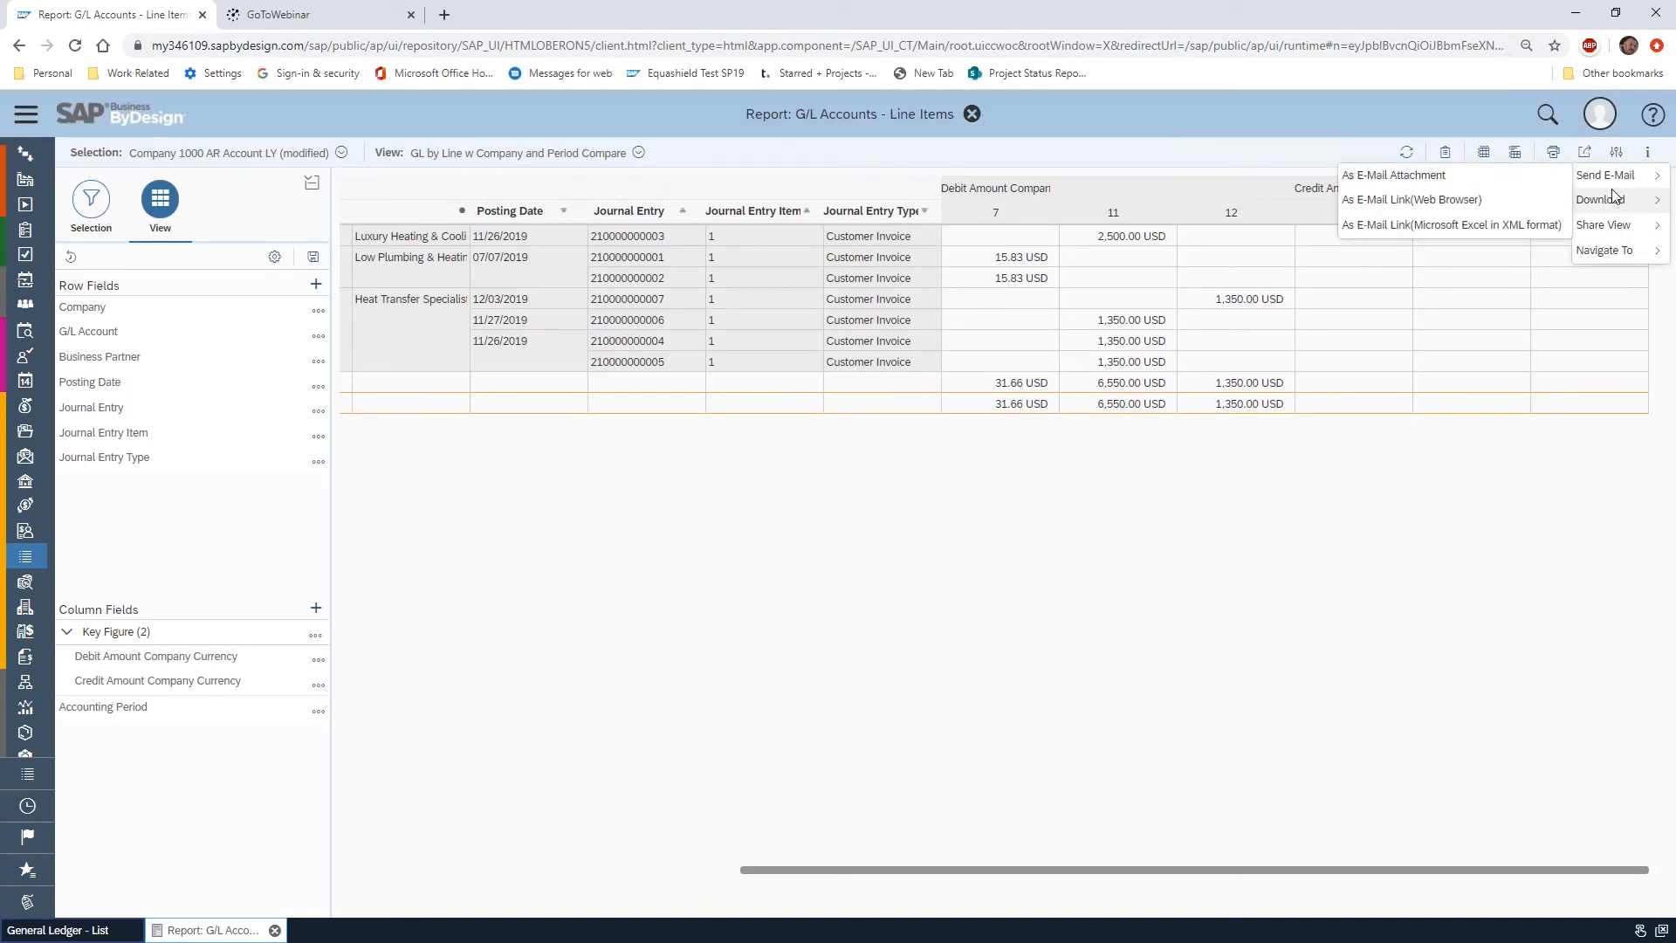
click(1483, 222)
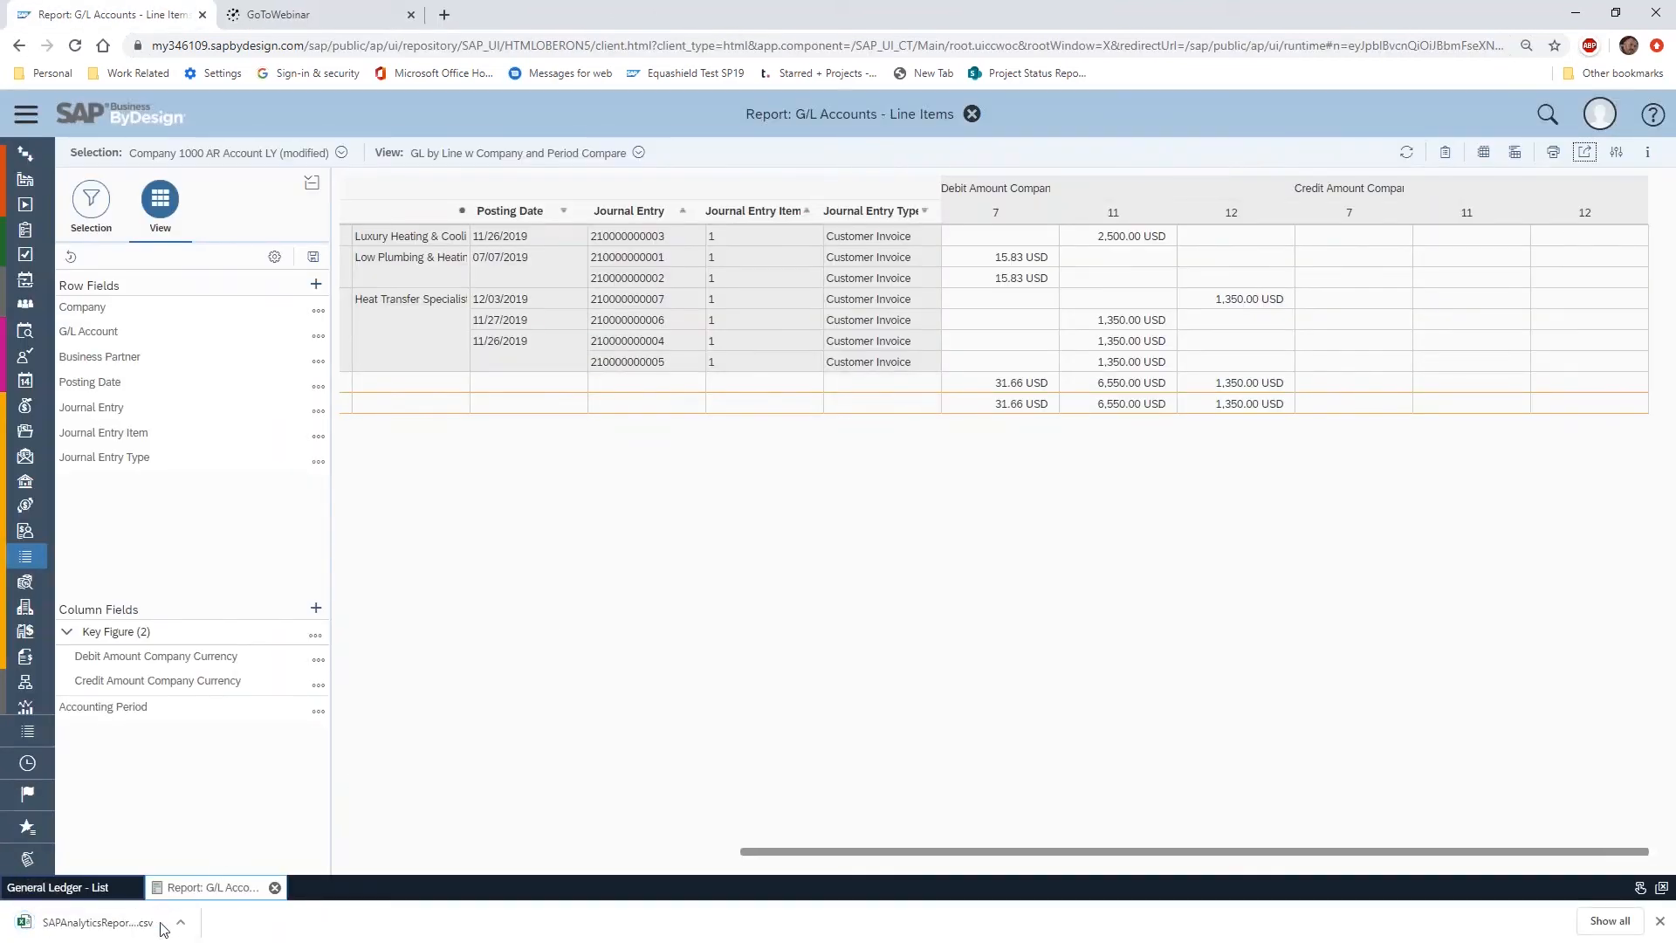
click(160, 937)
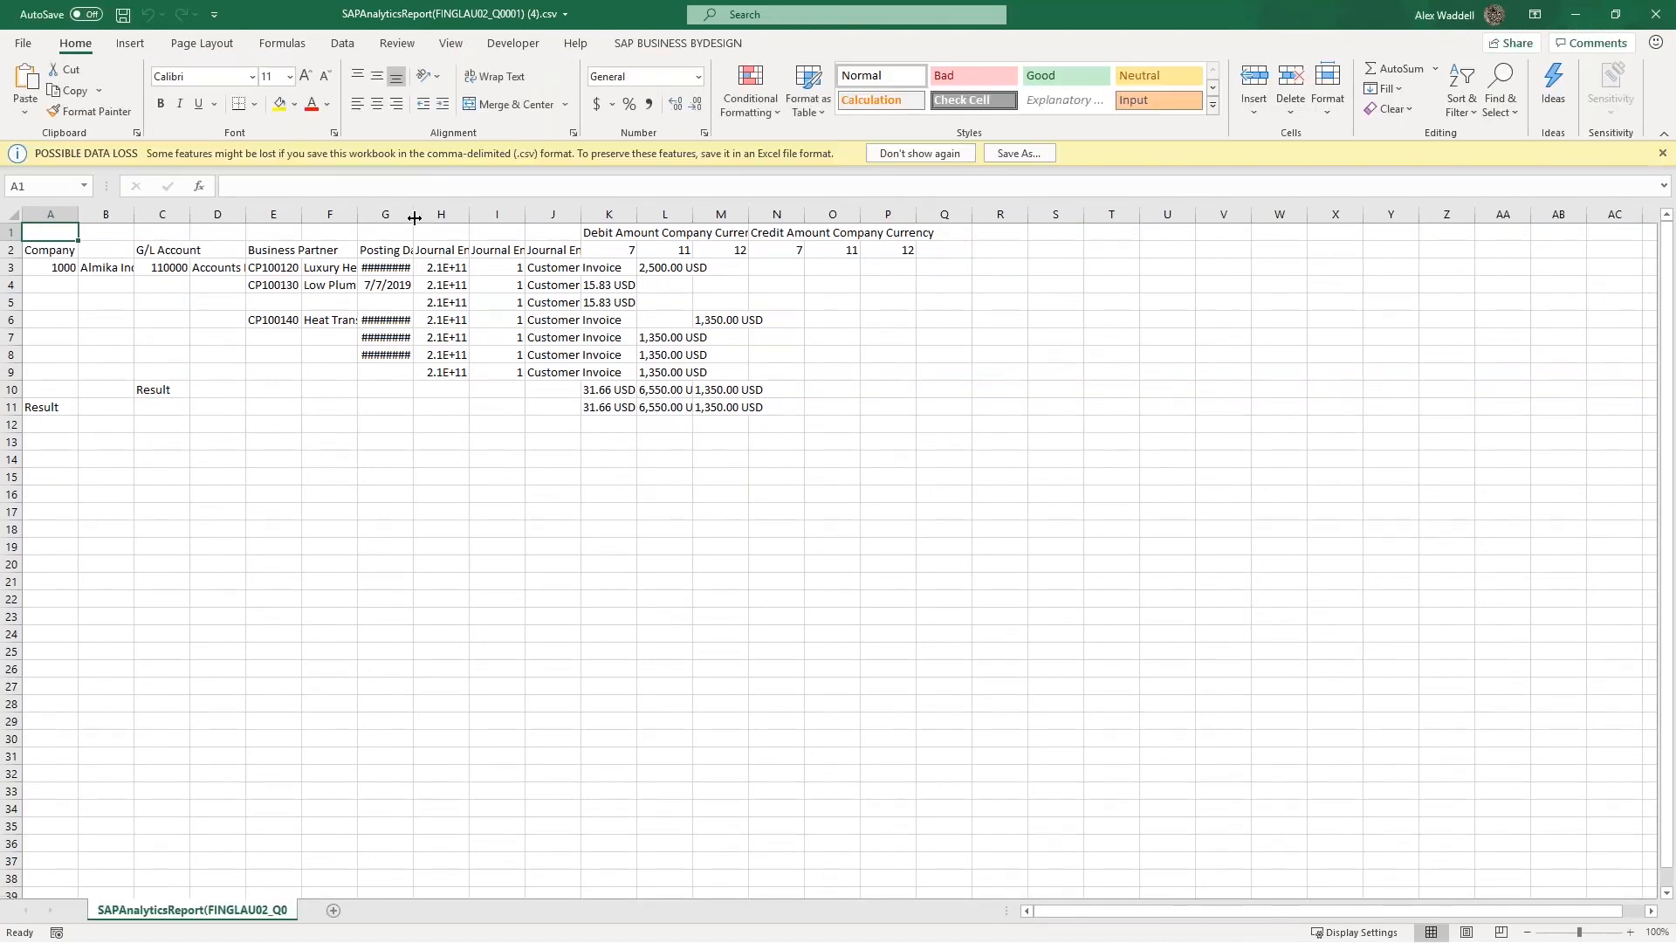
Widen the Posting Date and Journal Entry columns and examine the debit amounts by accounting period
drag(414, 217, 660, 214)
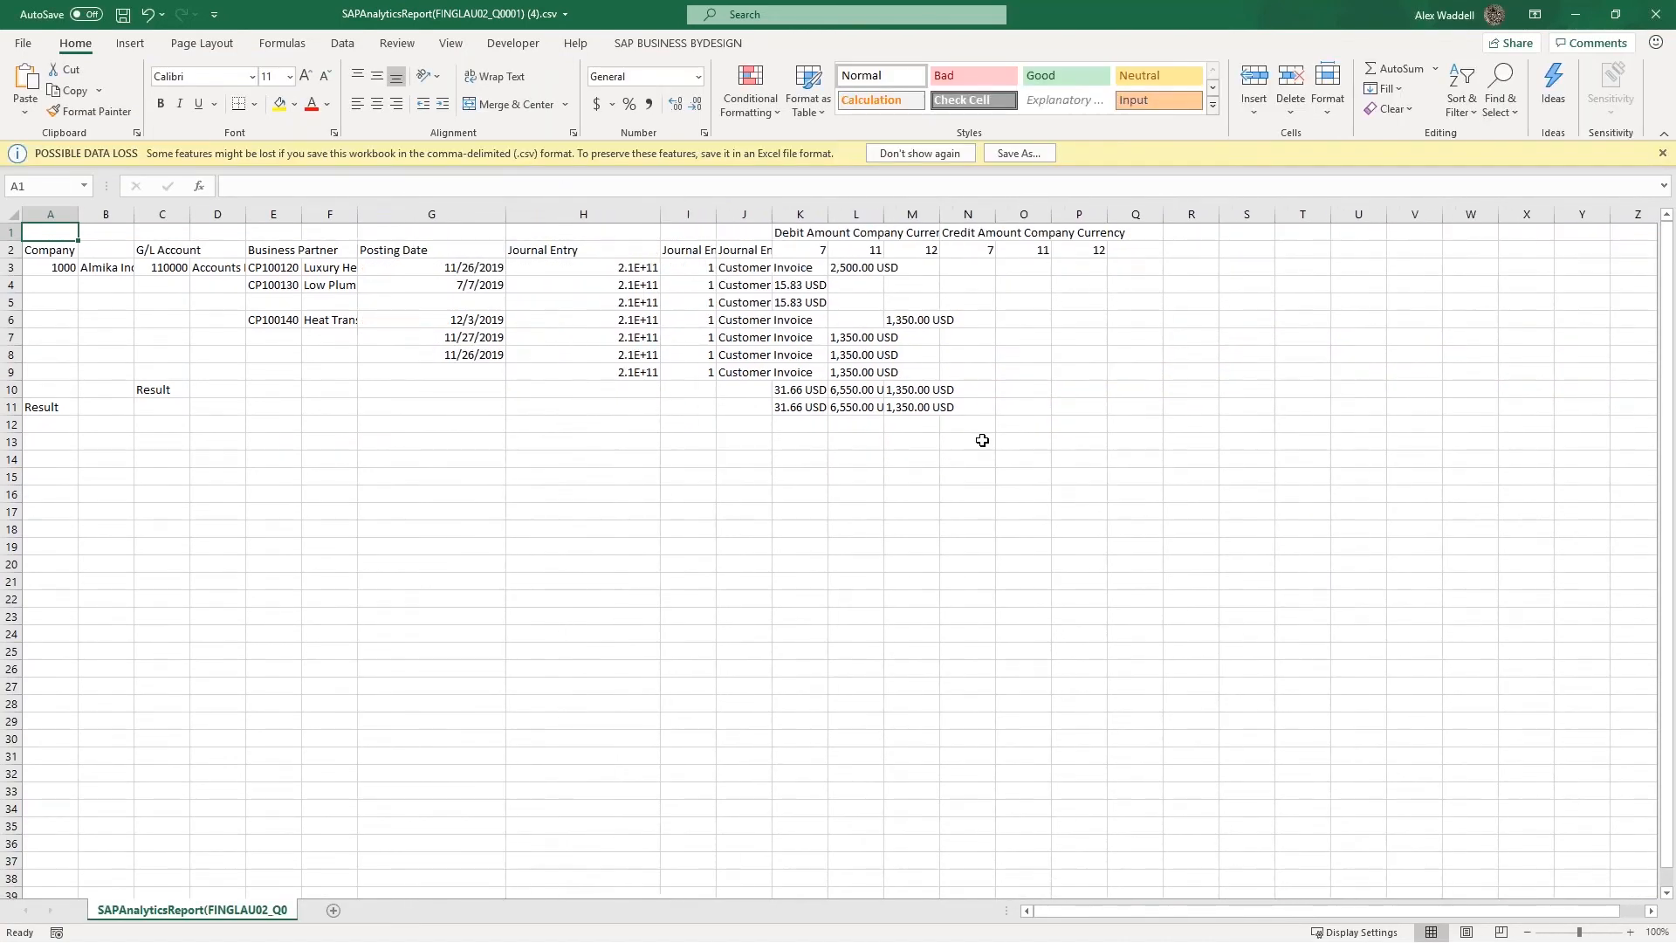
drag(814, 251, 1009, 250)
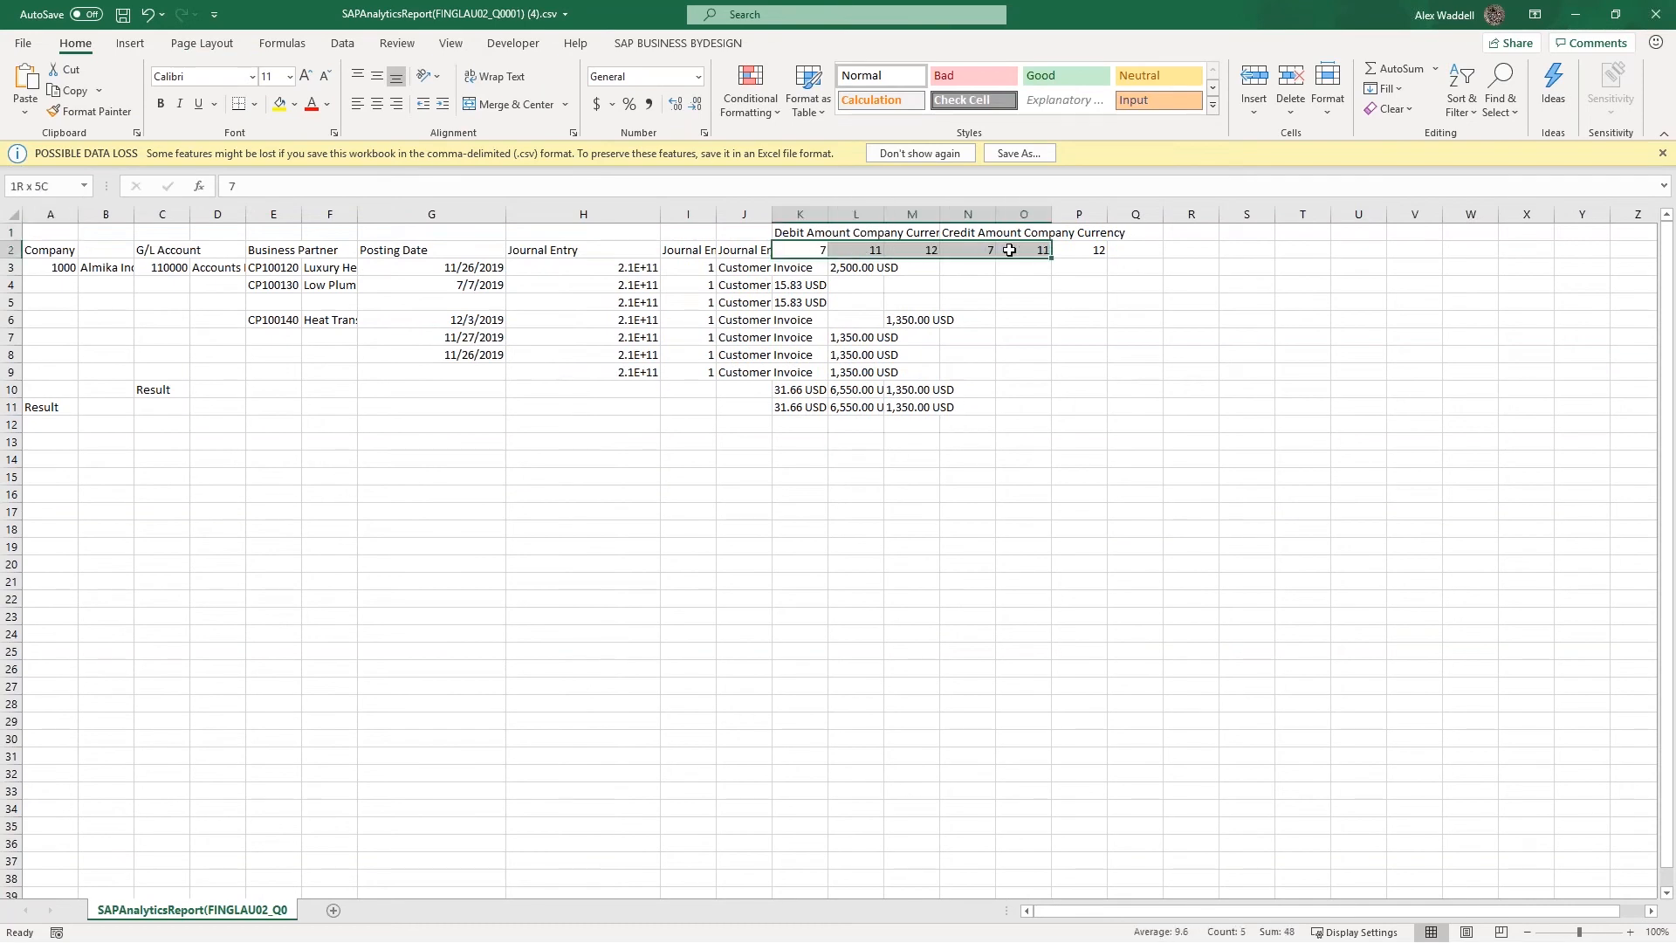
click(847, 270)
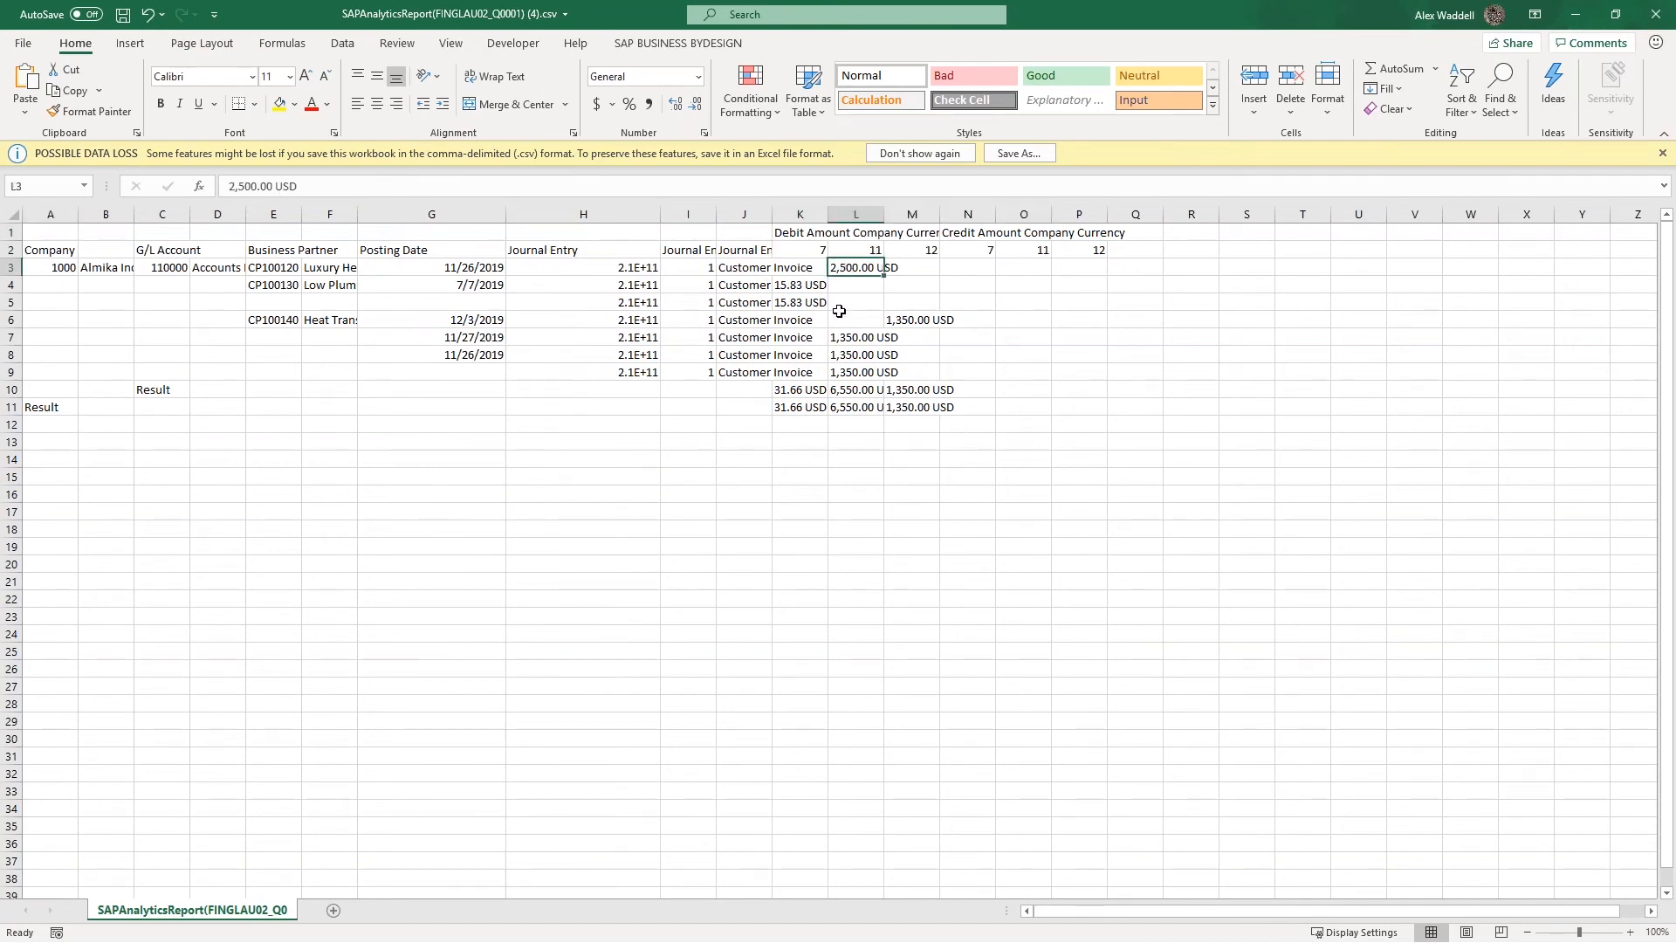
click(822, 290)
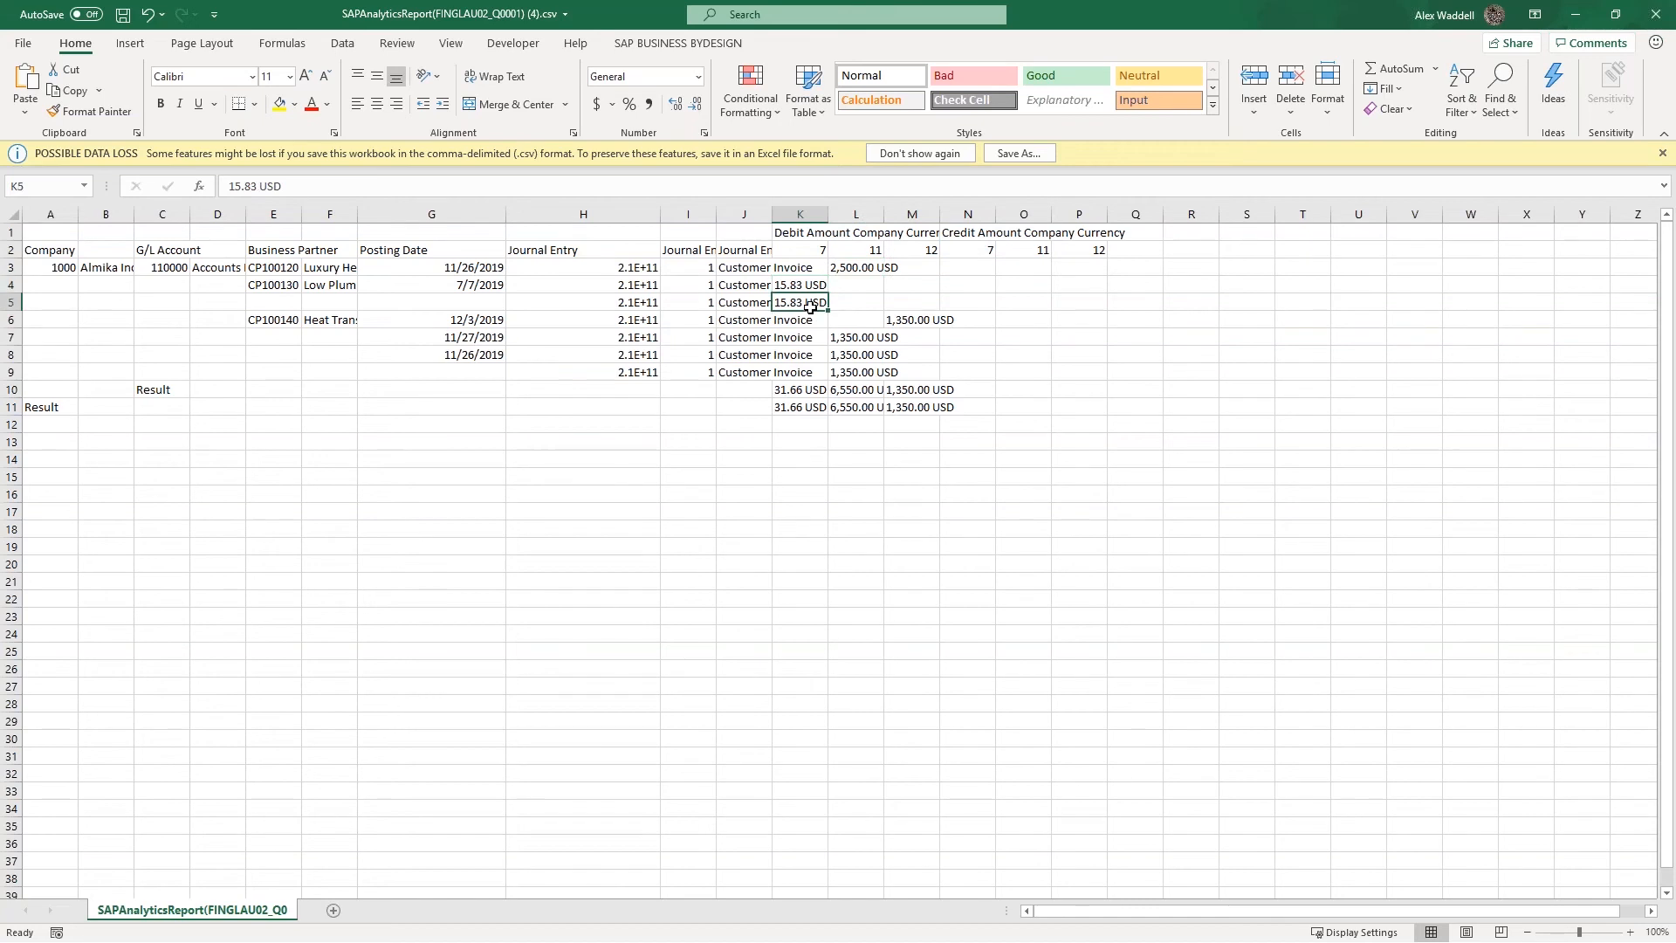
click(914, 319)
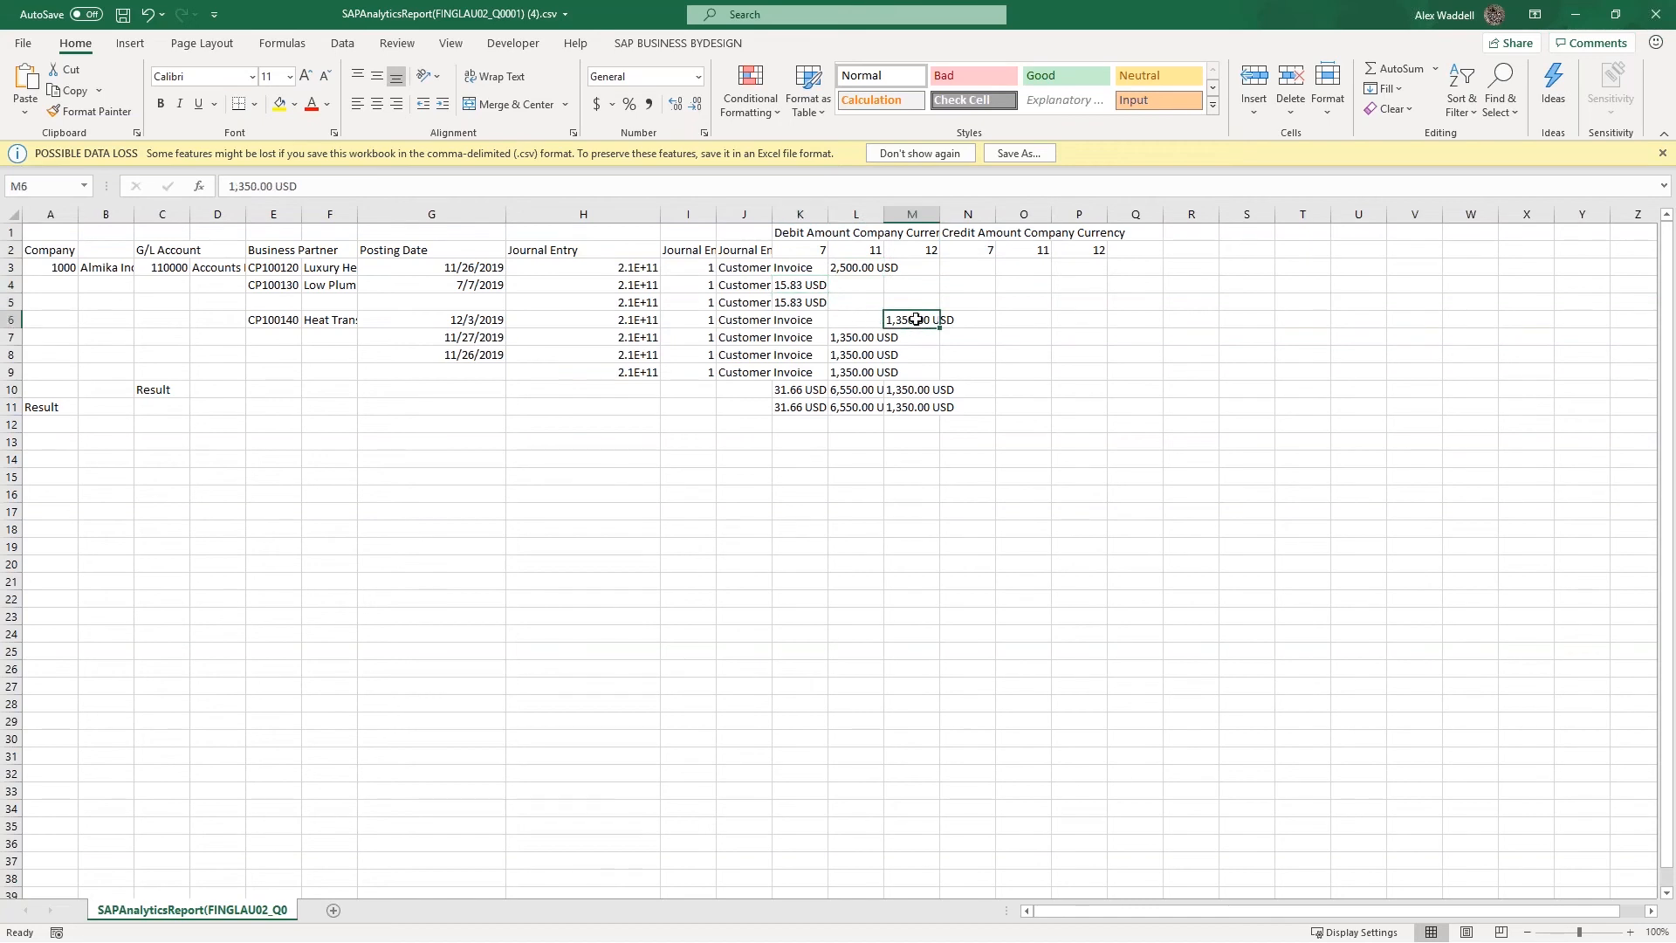
drag(862, 340, 869, 404)
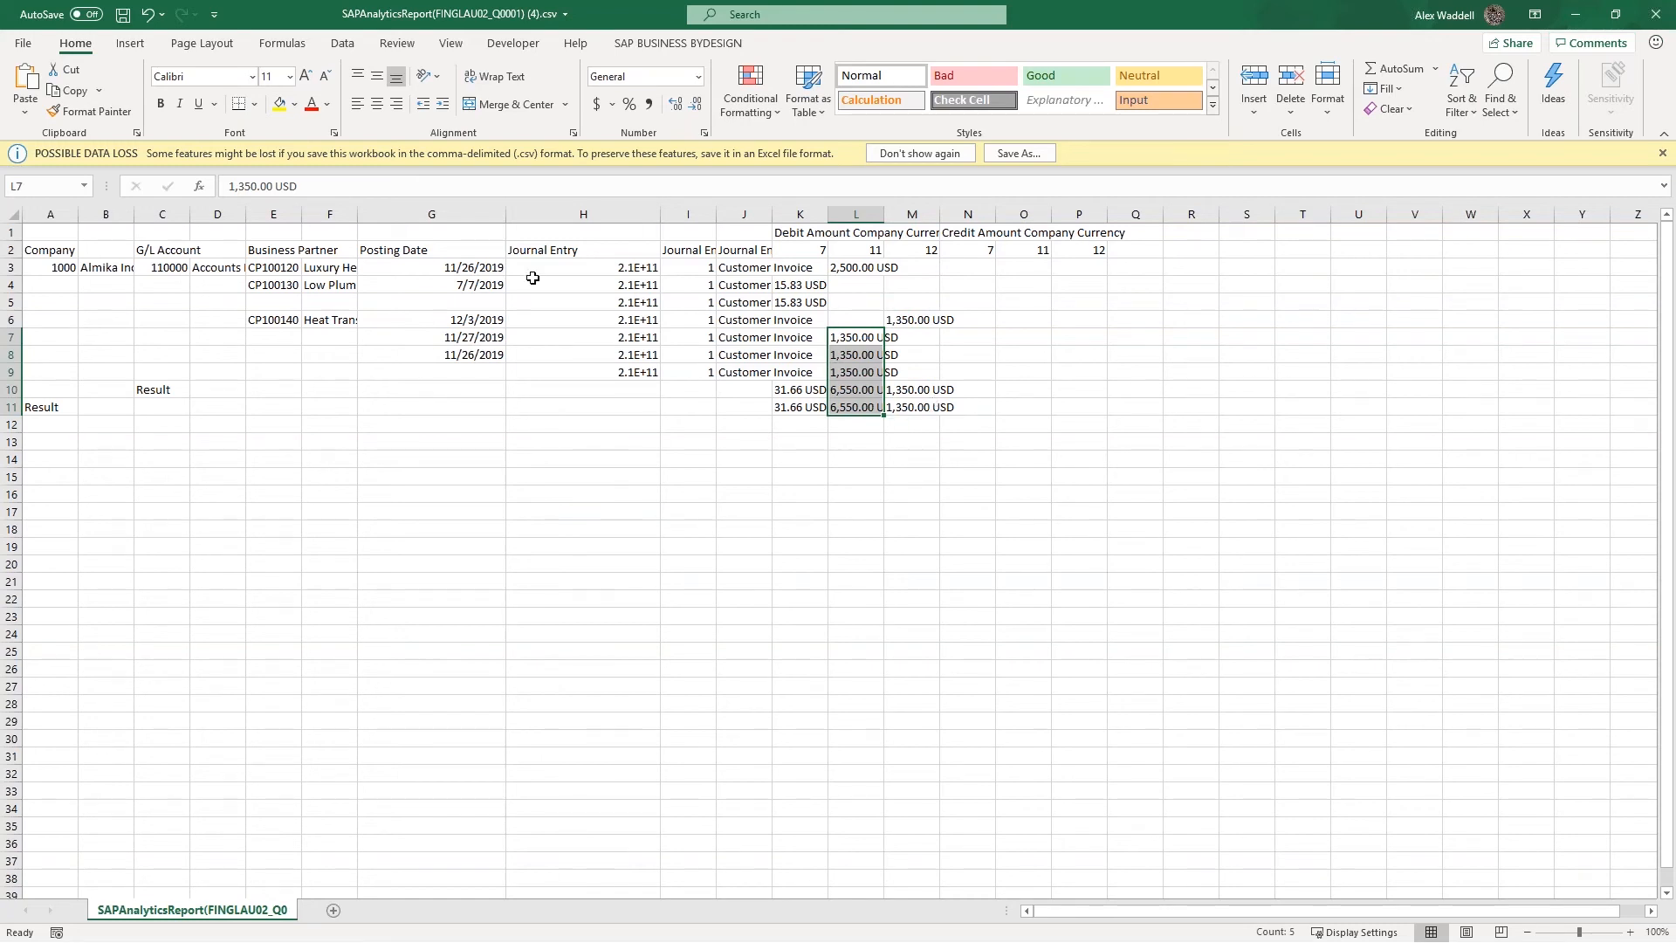
Check the blank cells under Company, G/L Account and Business Partner, and close the CSV file
click(136, 308)
drag(75, 289, 229, 375)
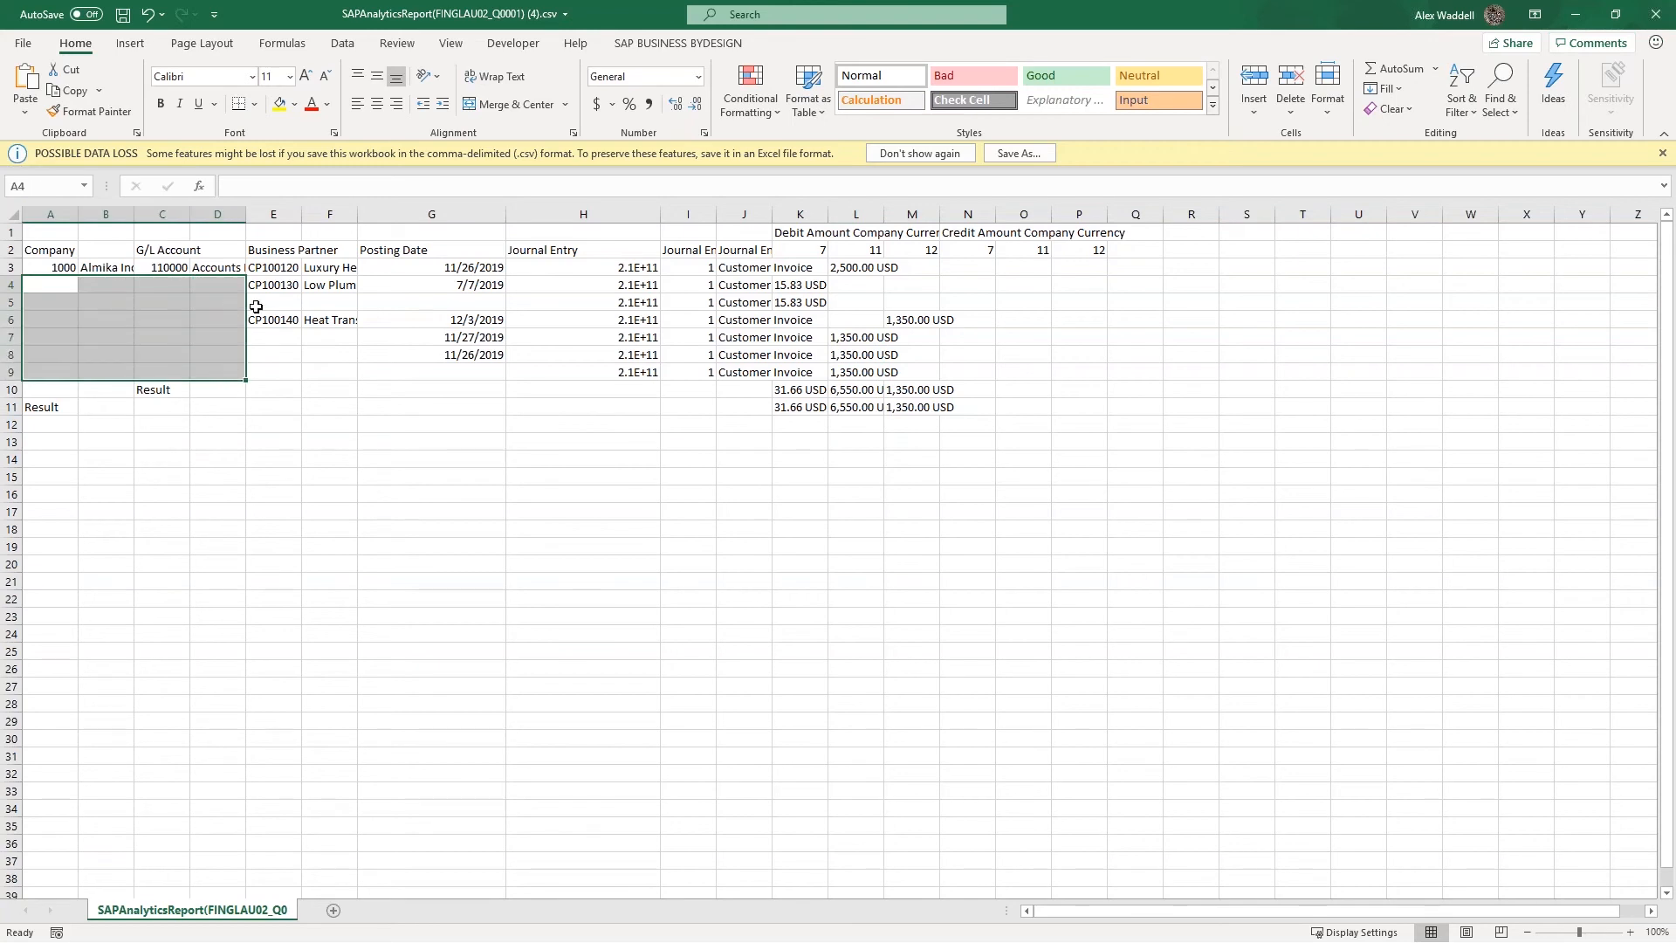
click(262, 312)
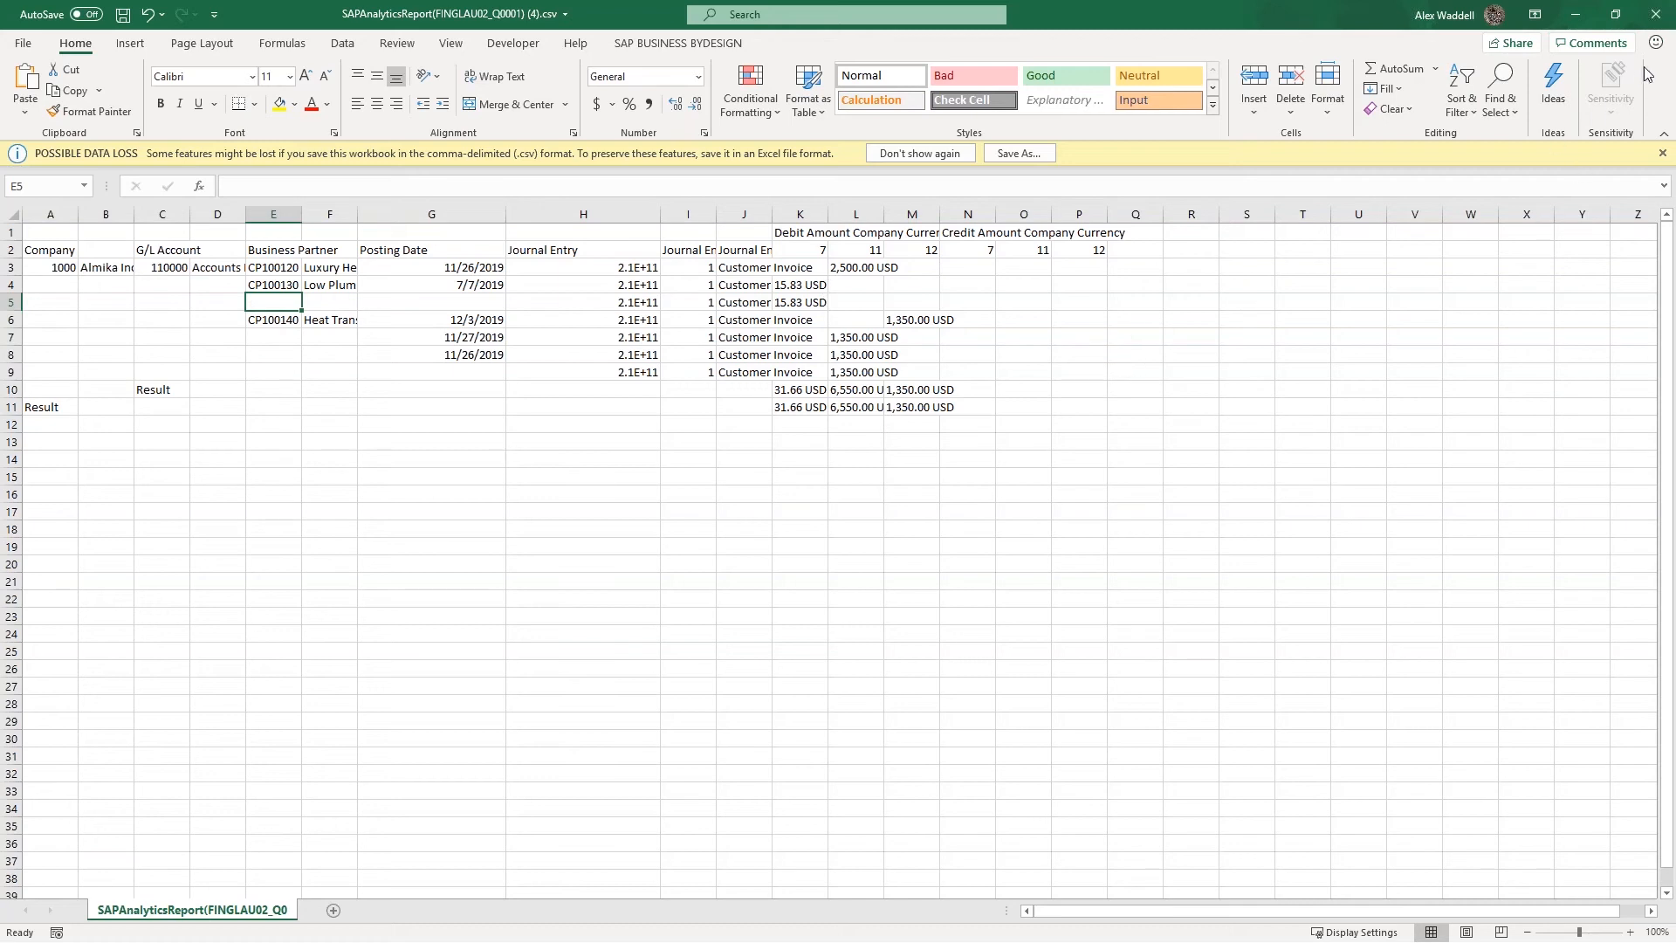
click(1659, 19)
click(836, 504)
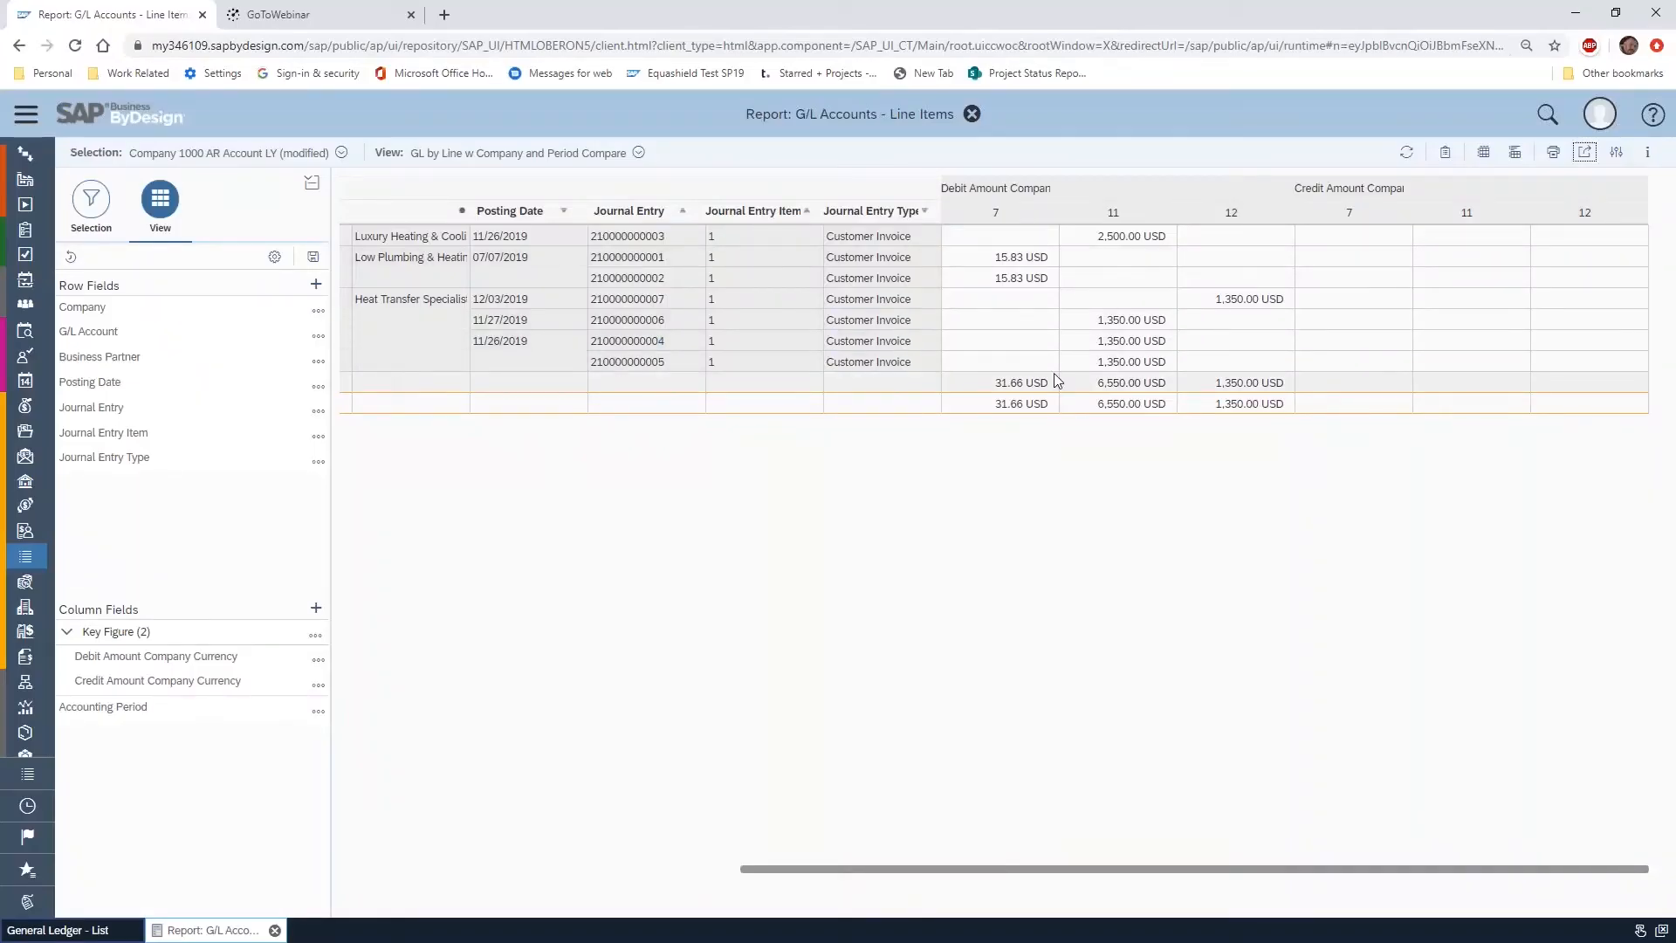
Turn on Display Repeated Text in the view's table settings and apply it to the report
click(274, 257)
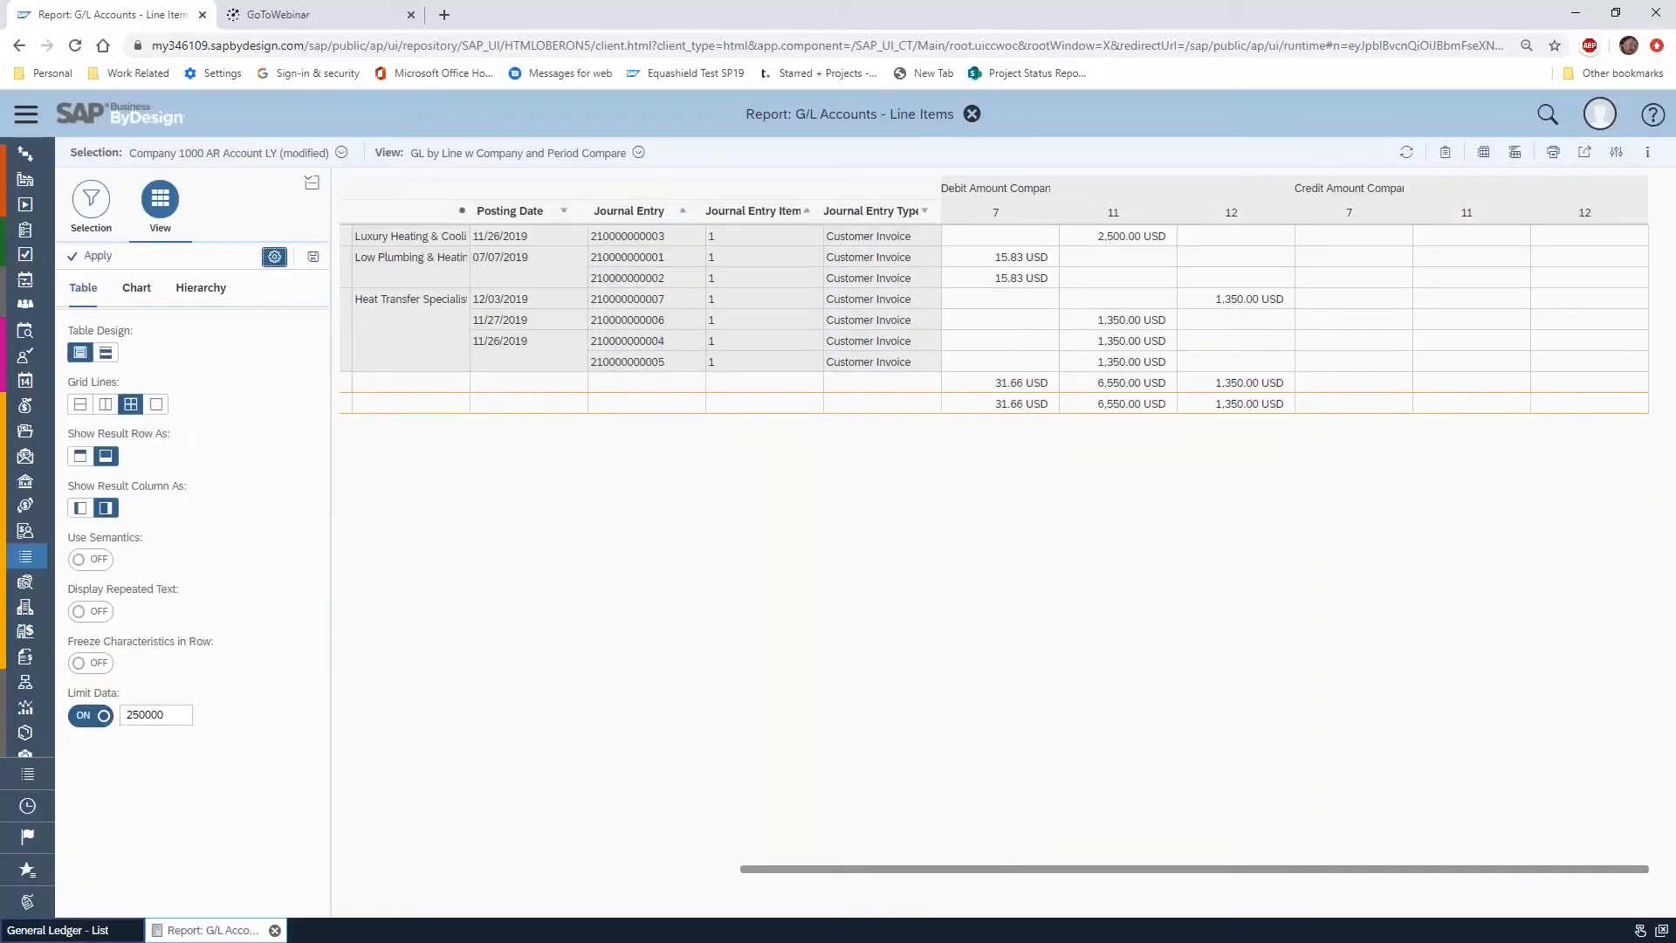
drag(923, 886, 416, 883)
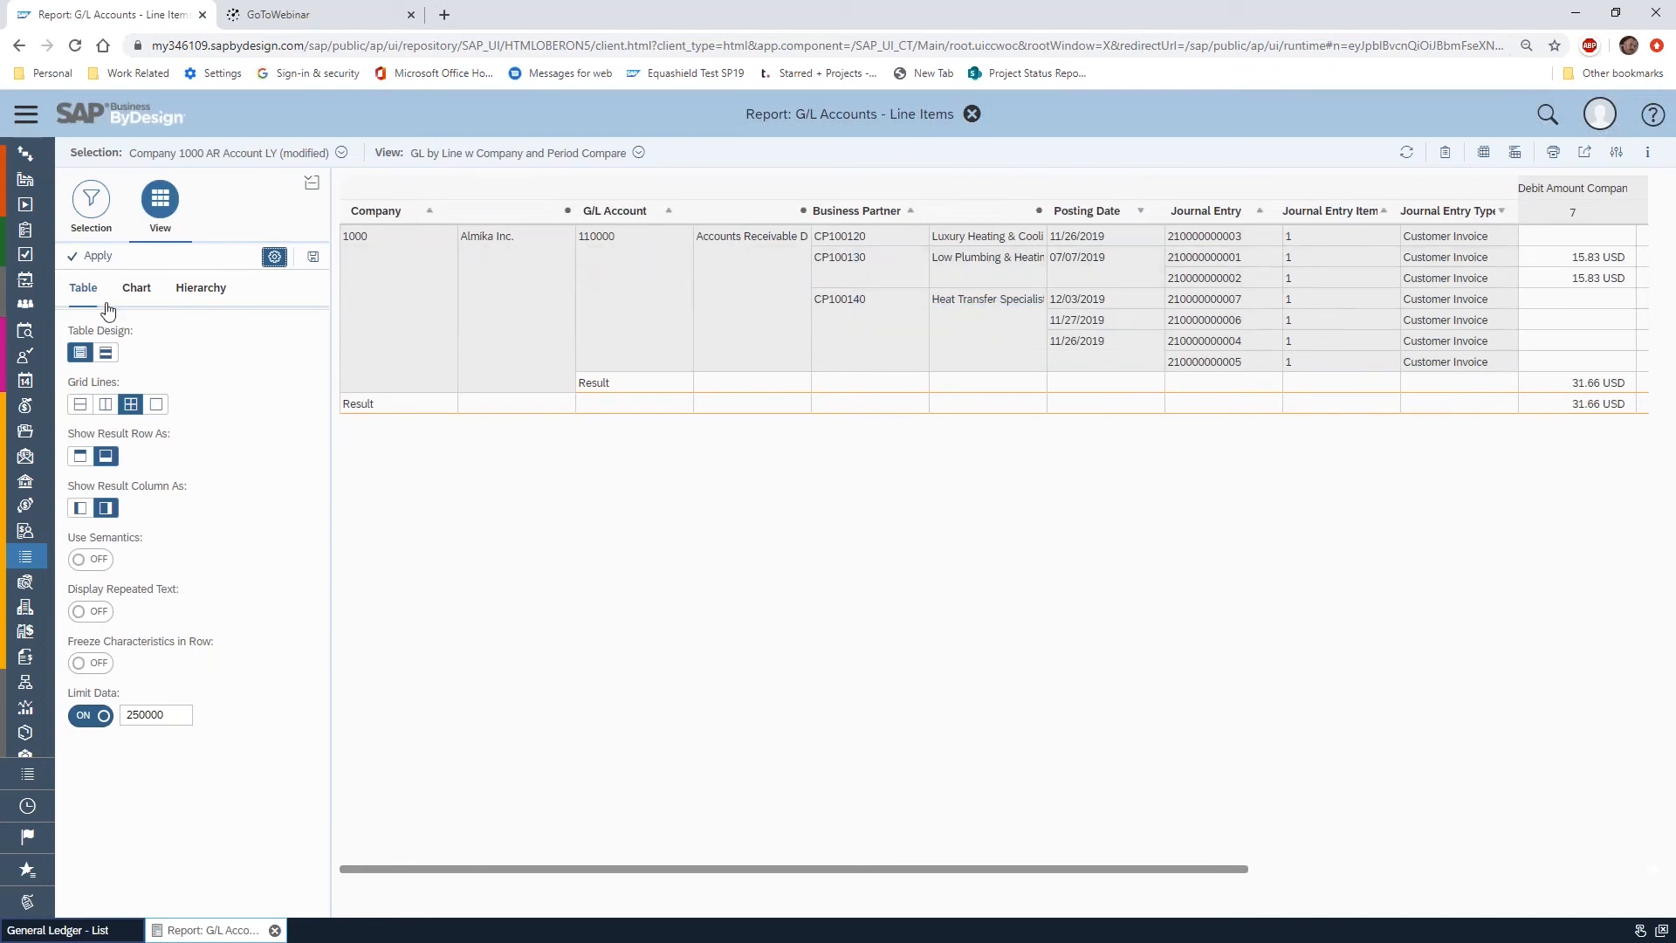
click(102, 619)
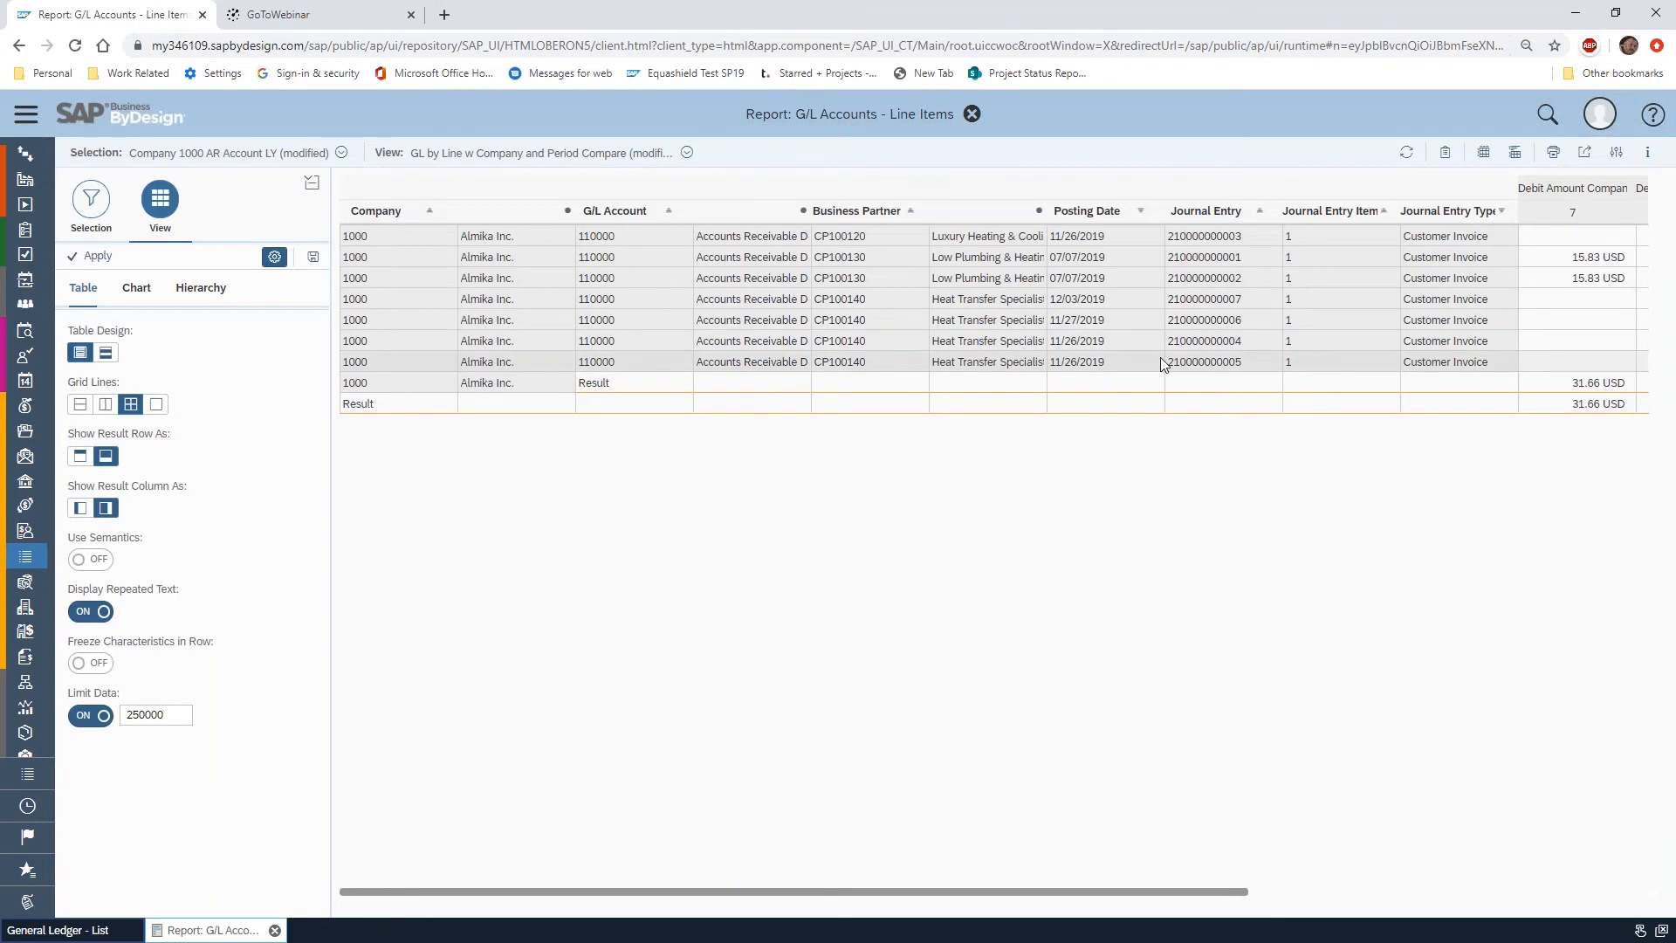
Download the report in Microsoft Excel in XML format and open the downloaded file in Excel
click(1585, 151)
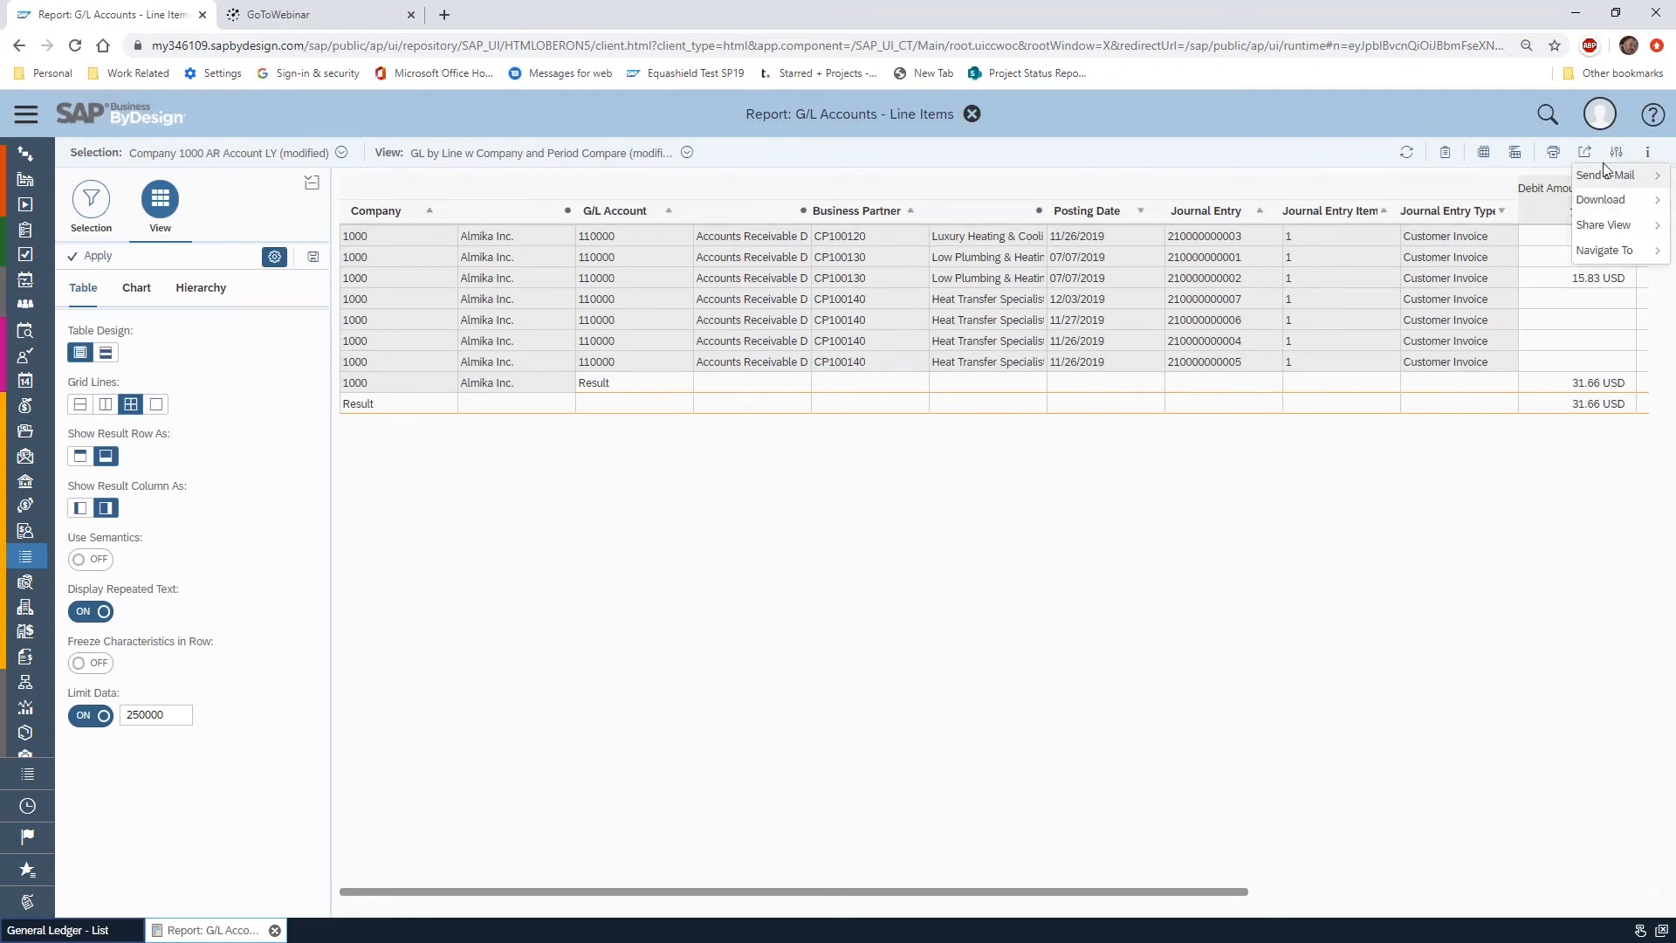
mouse_move(1615, 198)
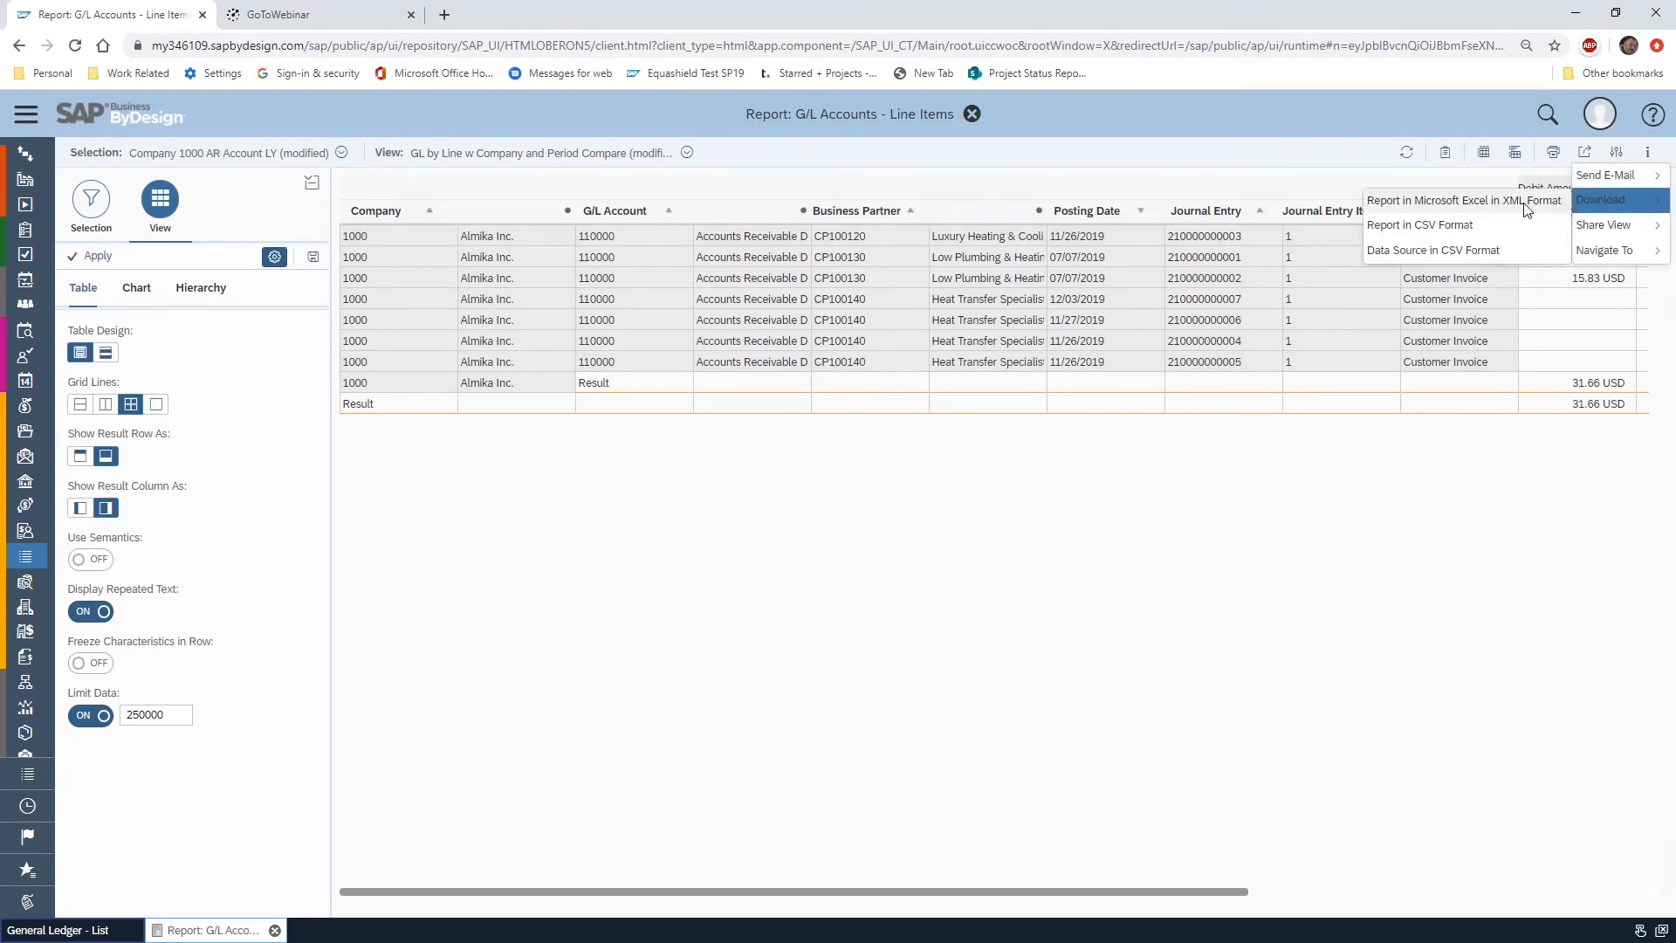
click(1464, 200)
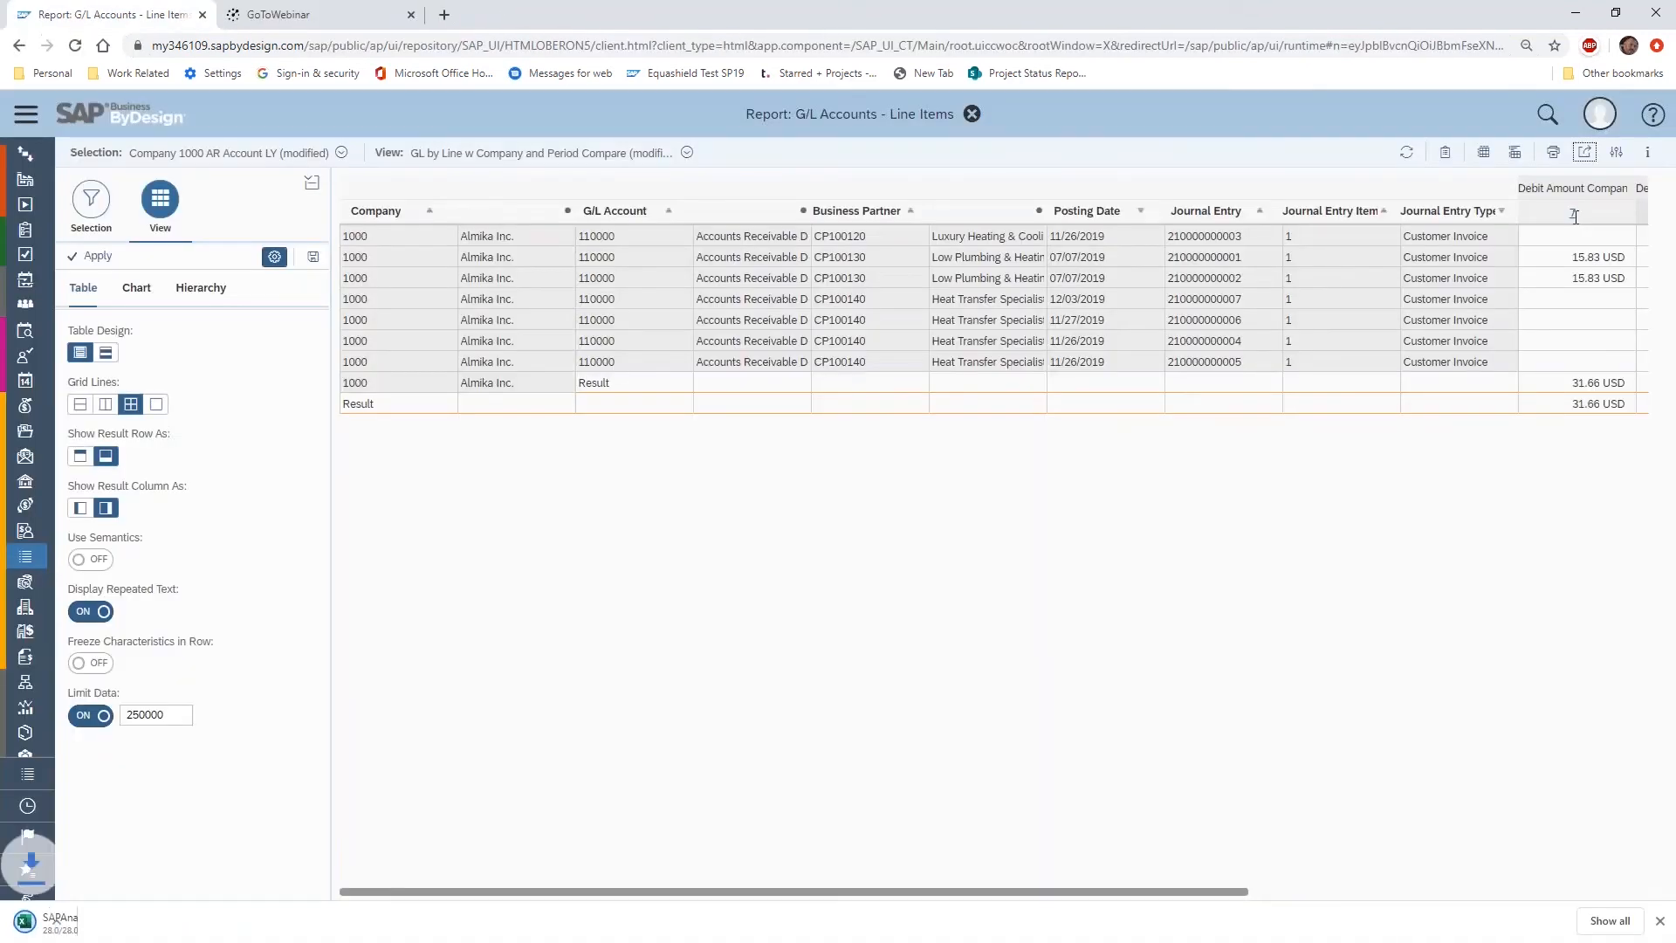
click(114, 923)
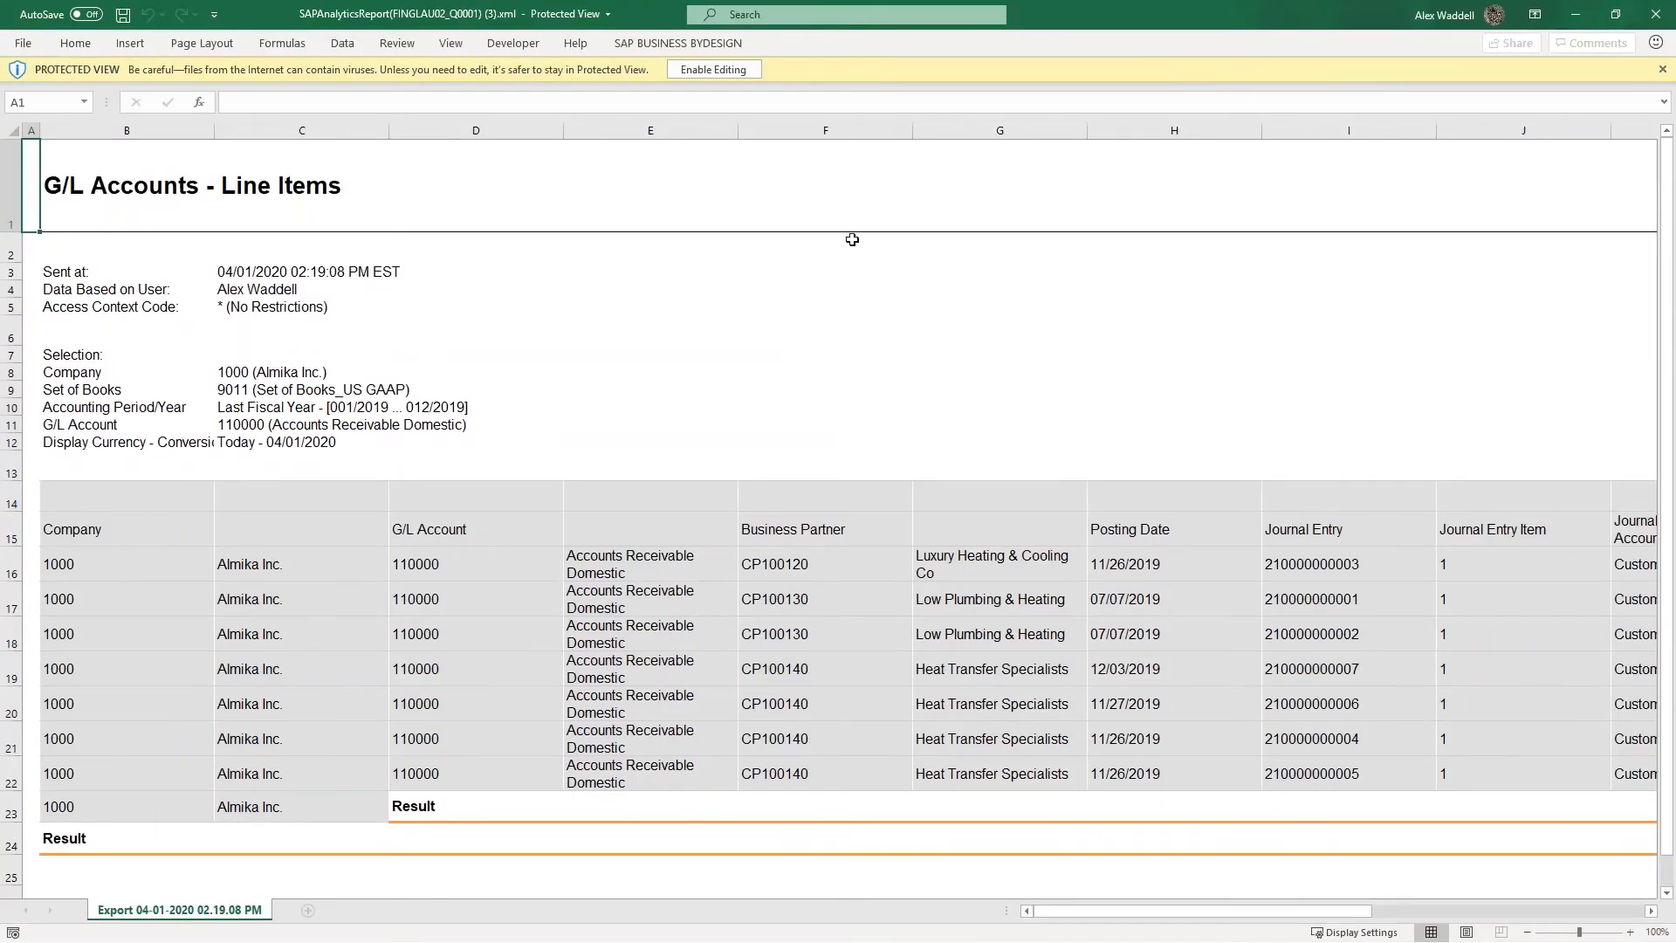
click(733, 69)
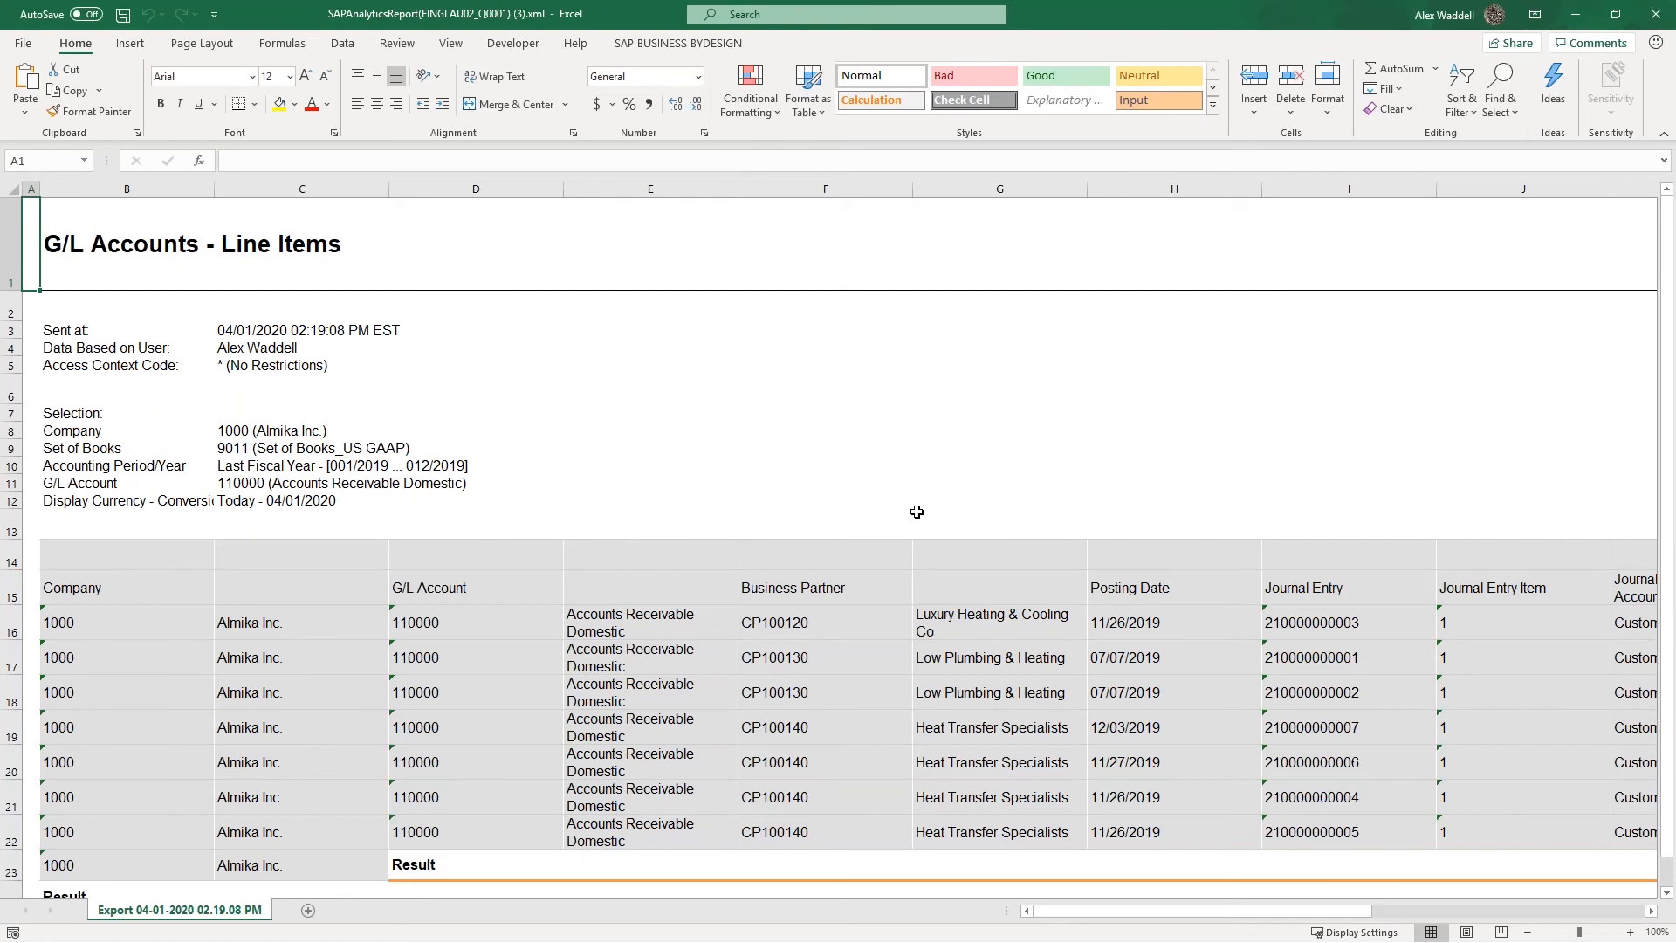
Examine the exported line items and their debit amounts by accounting period, including the period 11 amounts
scroll(848, 632, down, 1)
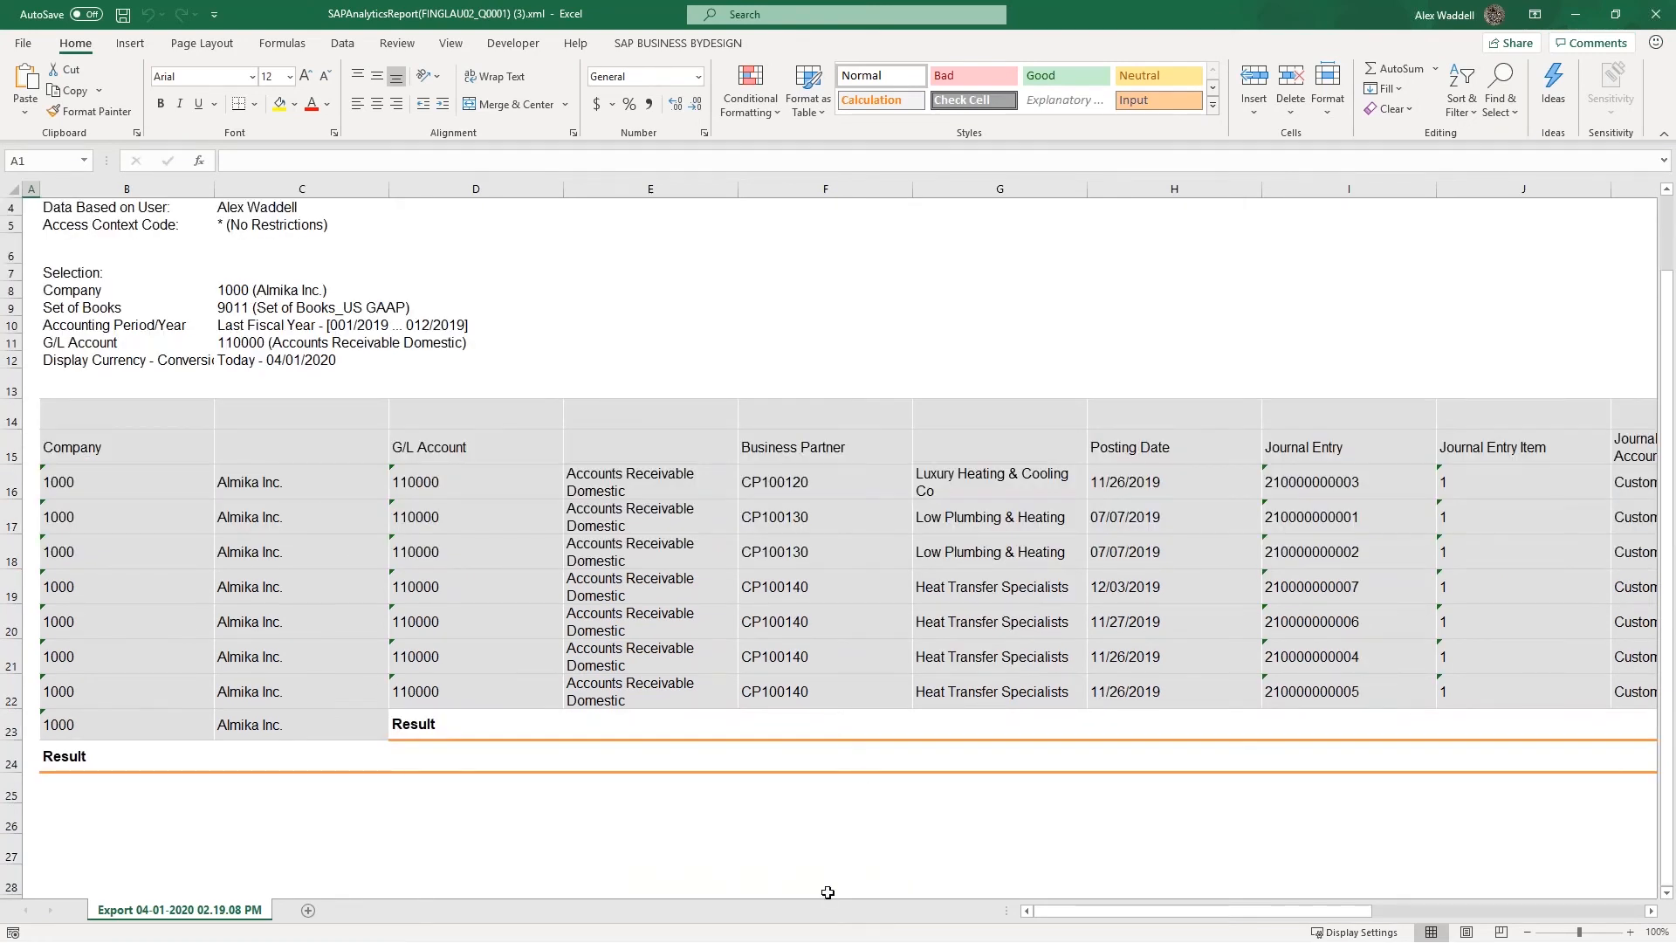
drag(1113, 917, 1214, 919)
click(987, 584)
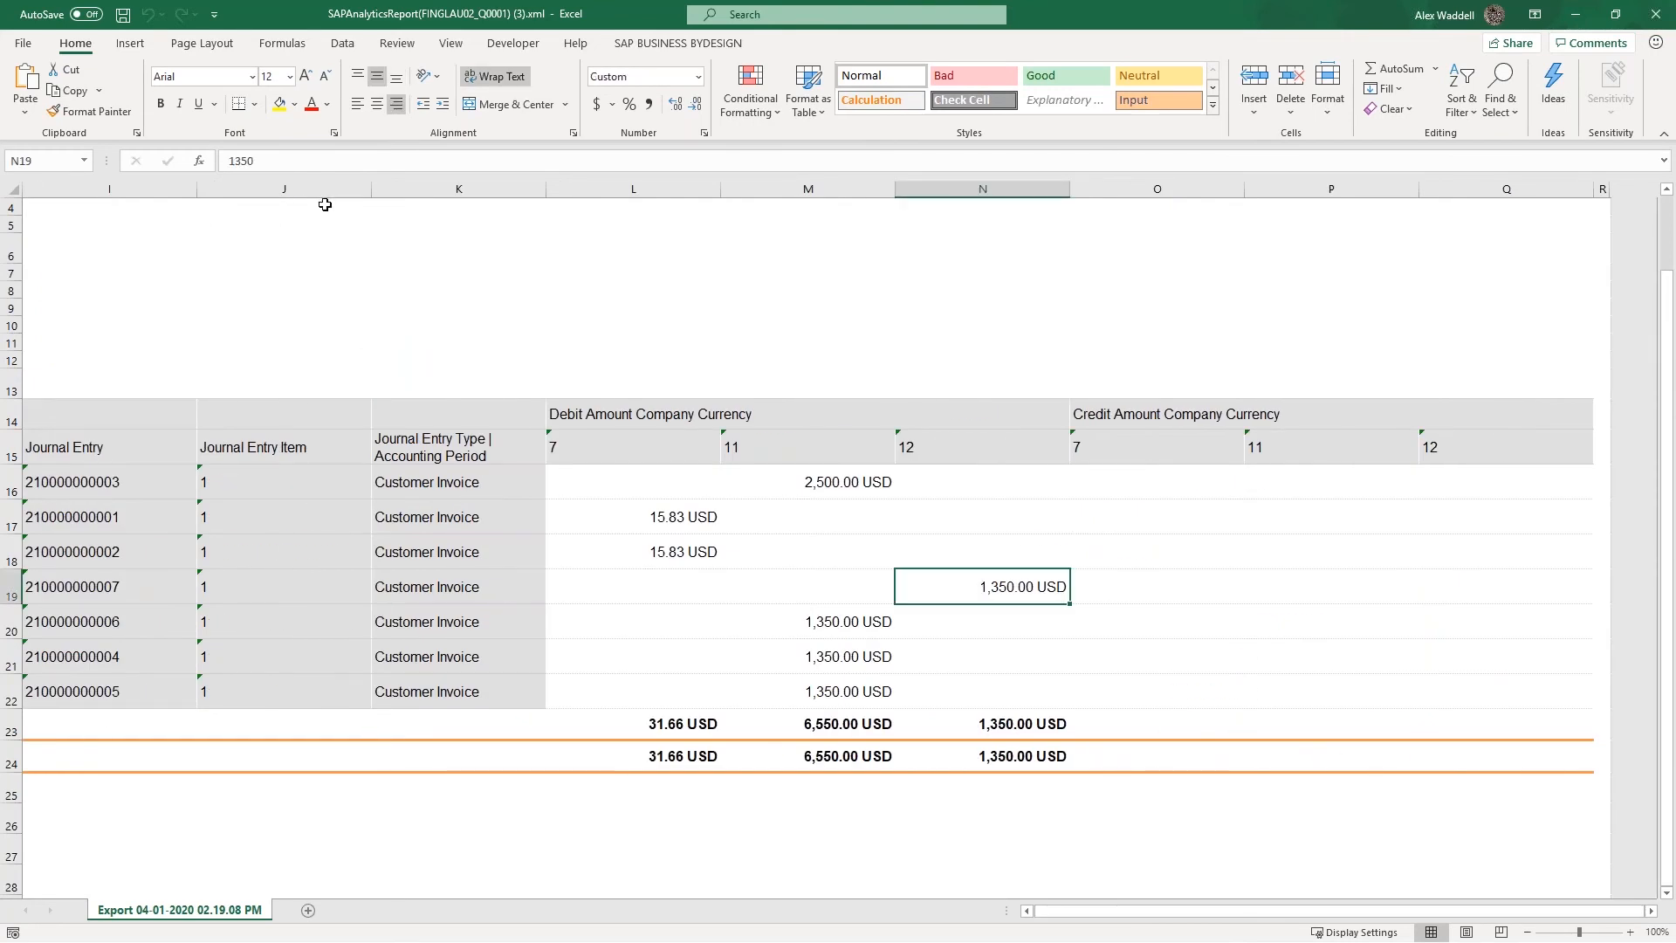
drag(825, 480, 826, 692)
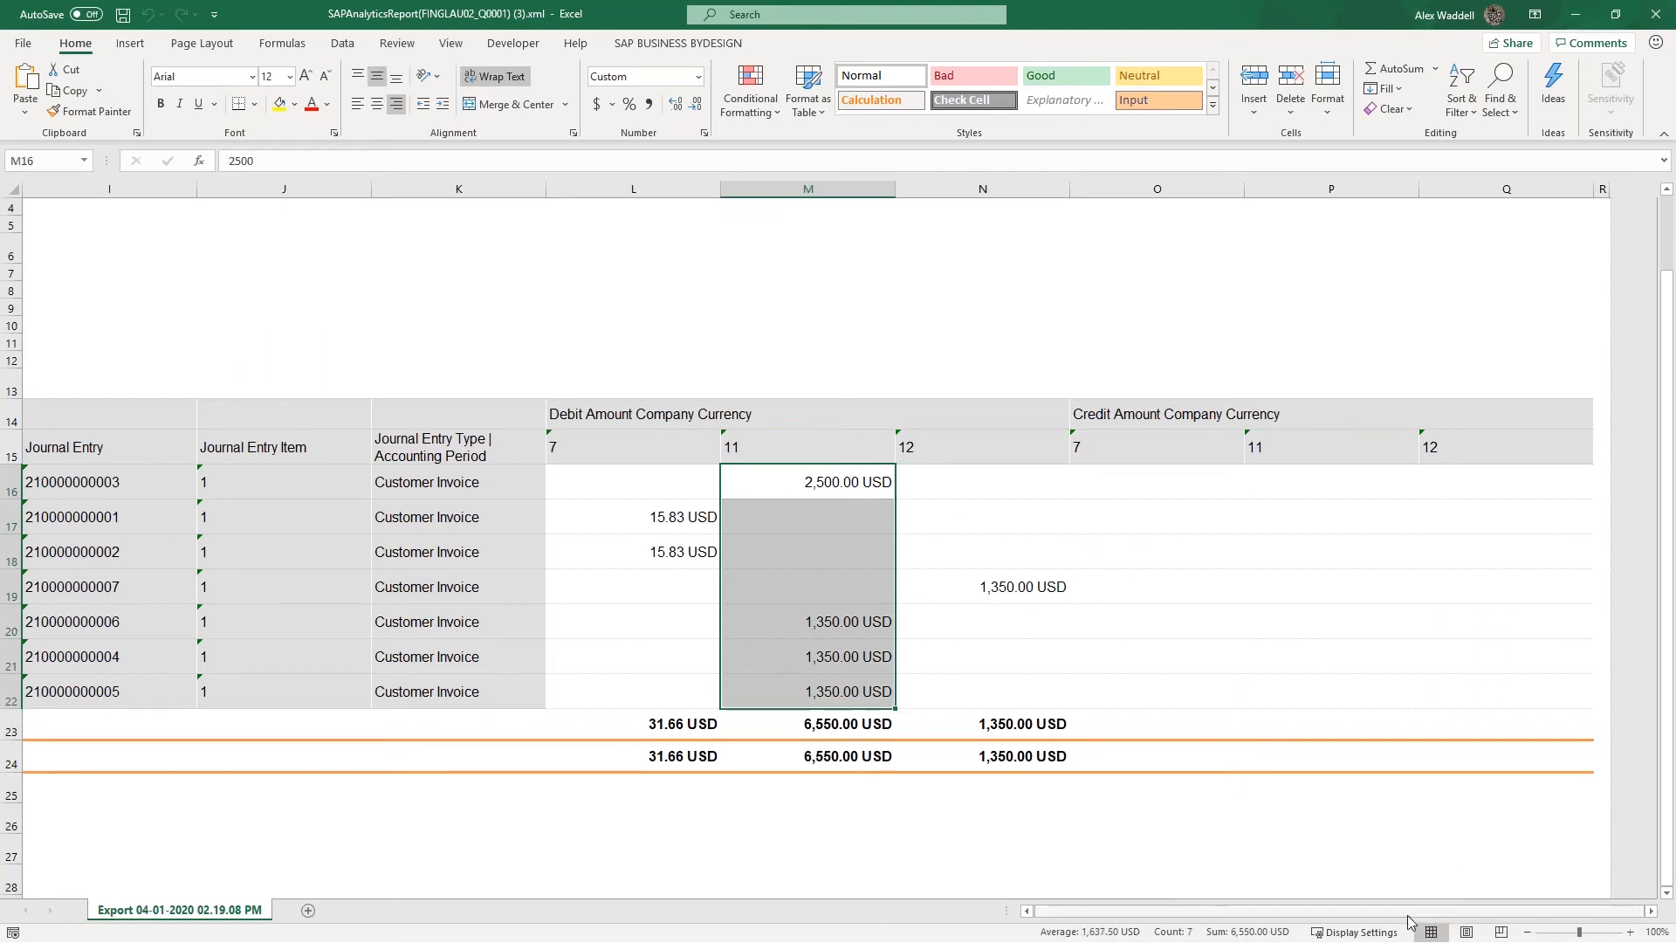
Return to the start of the sheet and select rows 1 to 12 with the report title and selection details
drag(1057, 913, 951, 899)
scroll(342, 255, up, 1)
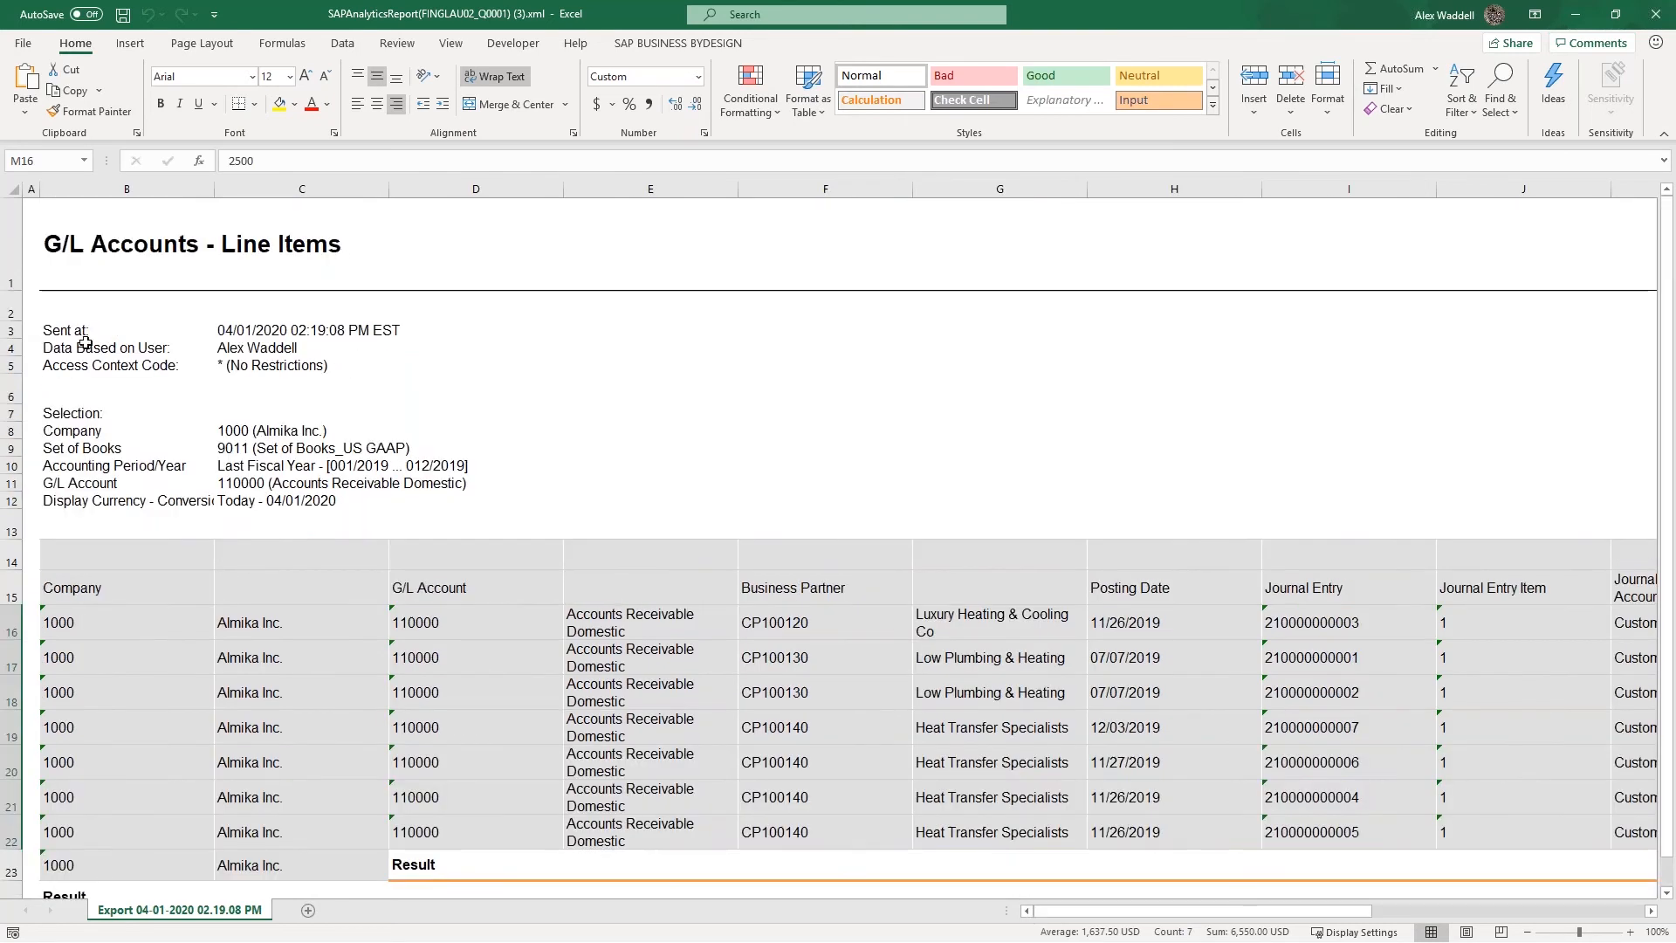
drag(14, 252, 14, 504)
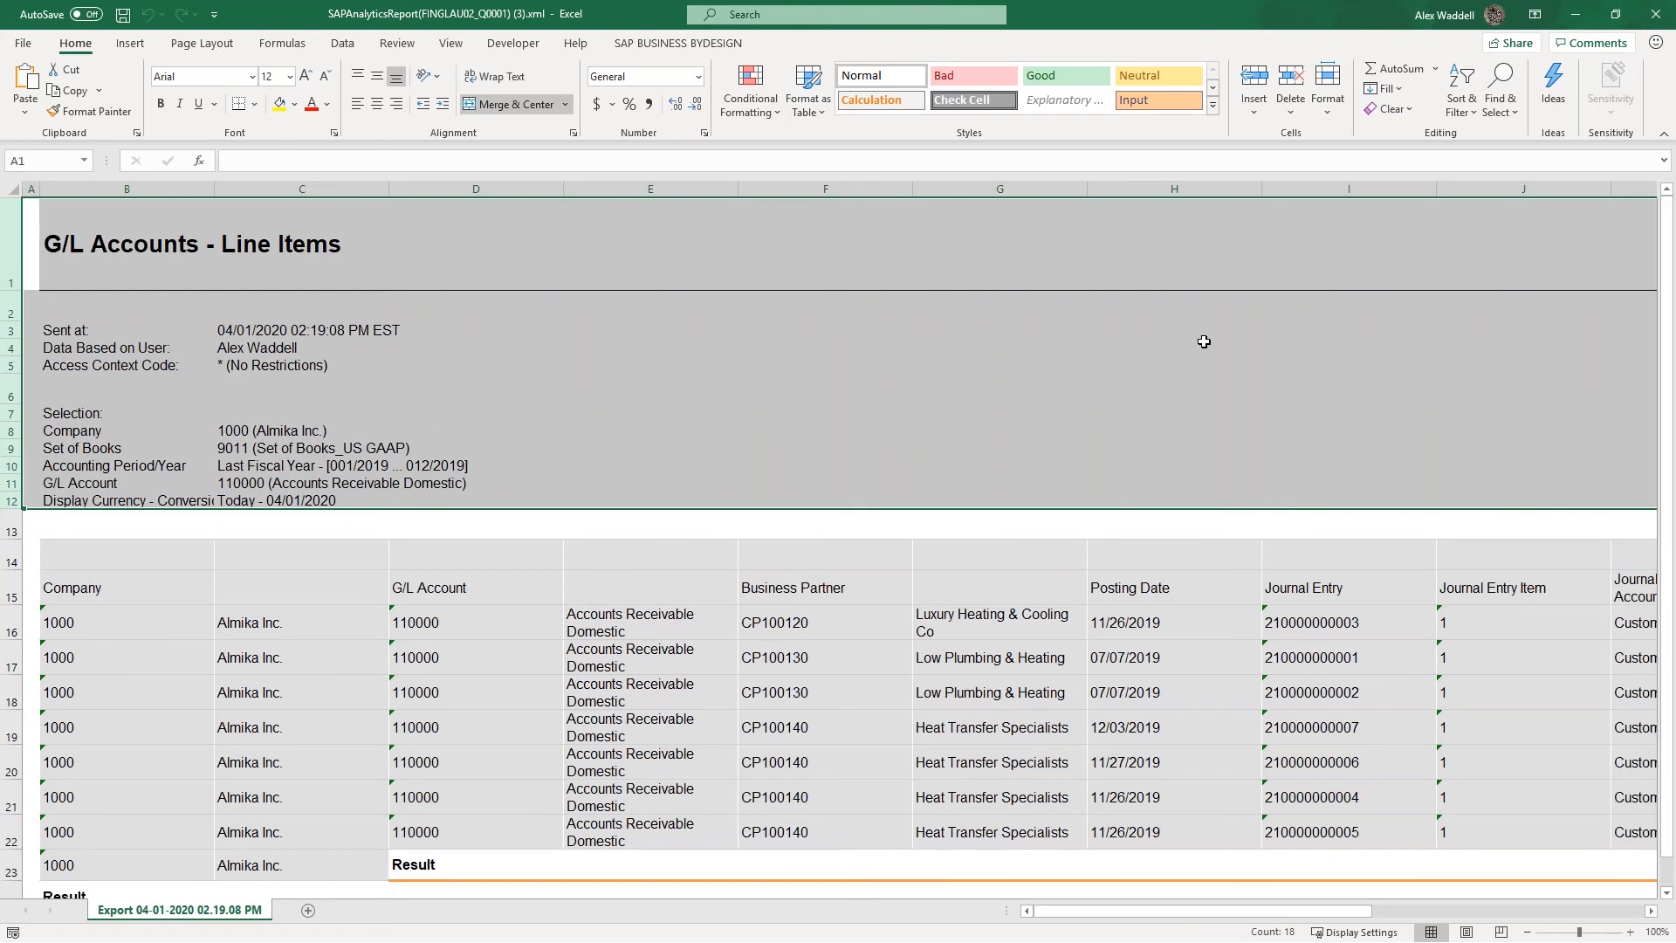
Switch back to the G/L Accounts - Line Items report in the browser and review its Start Options
click(1577, 19)
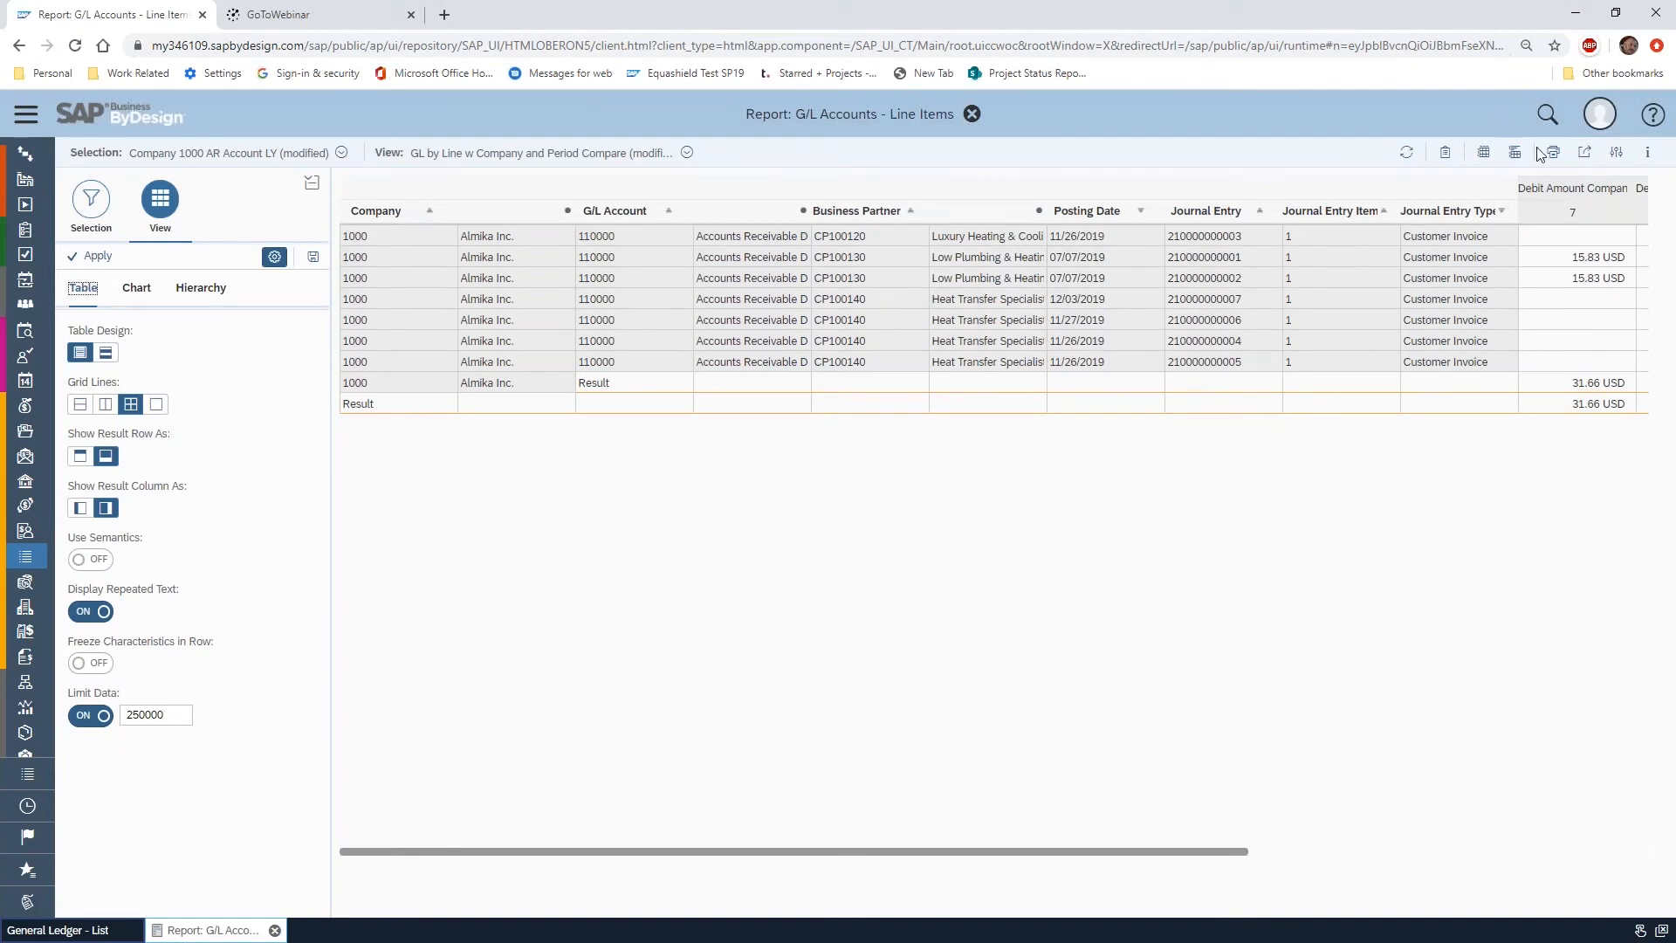
click(1617, 154)
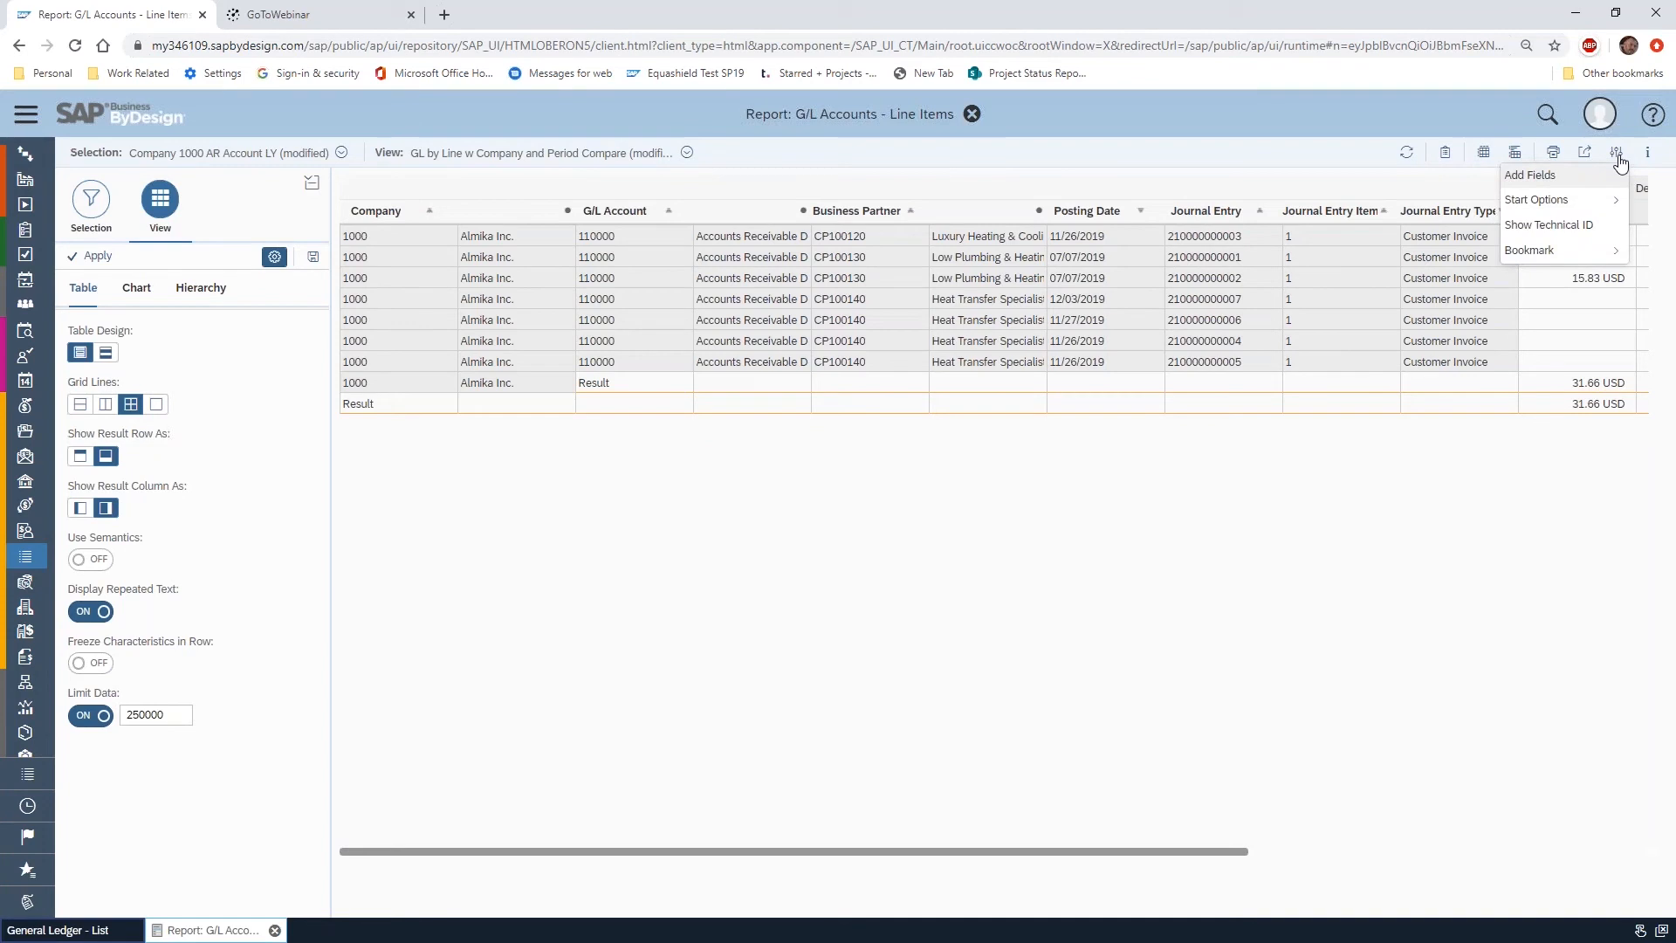
mouse_move(1618, 200)
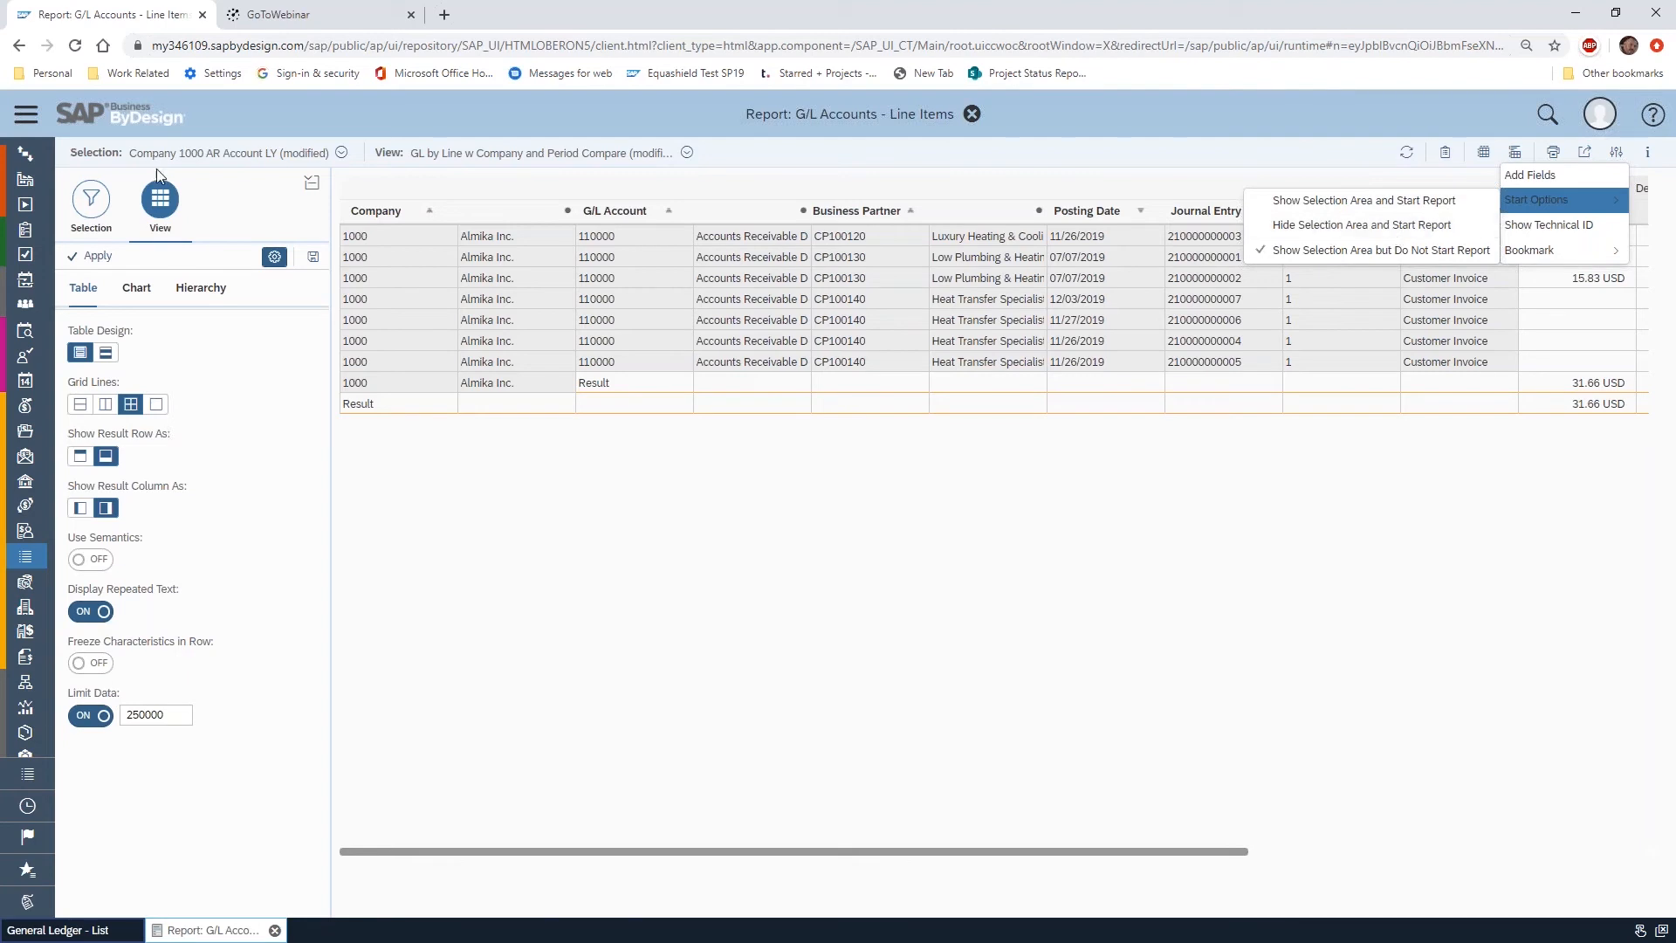
Collapse and expand the report's side area to show the selection fields and the view's table settings
click(313, 180)
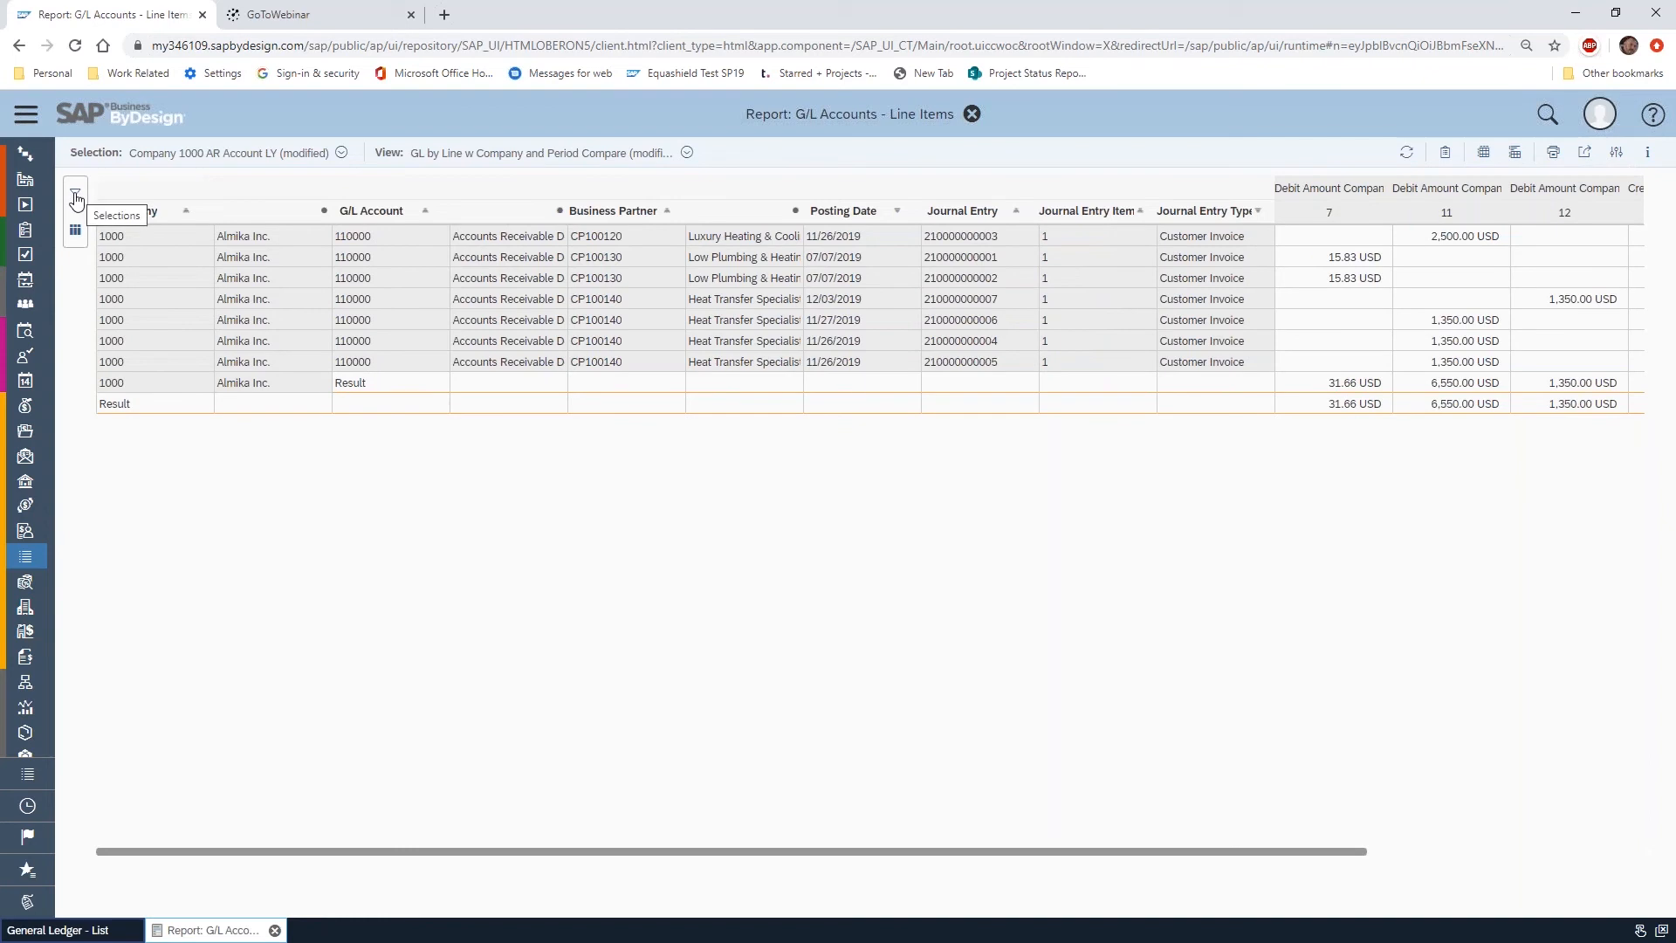
click(76, 196)
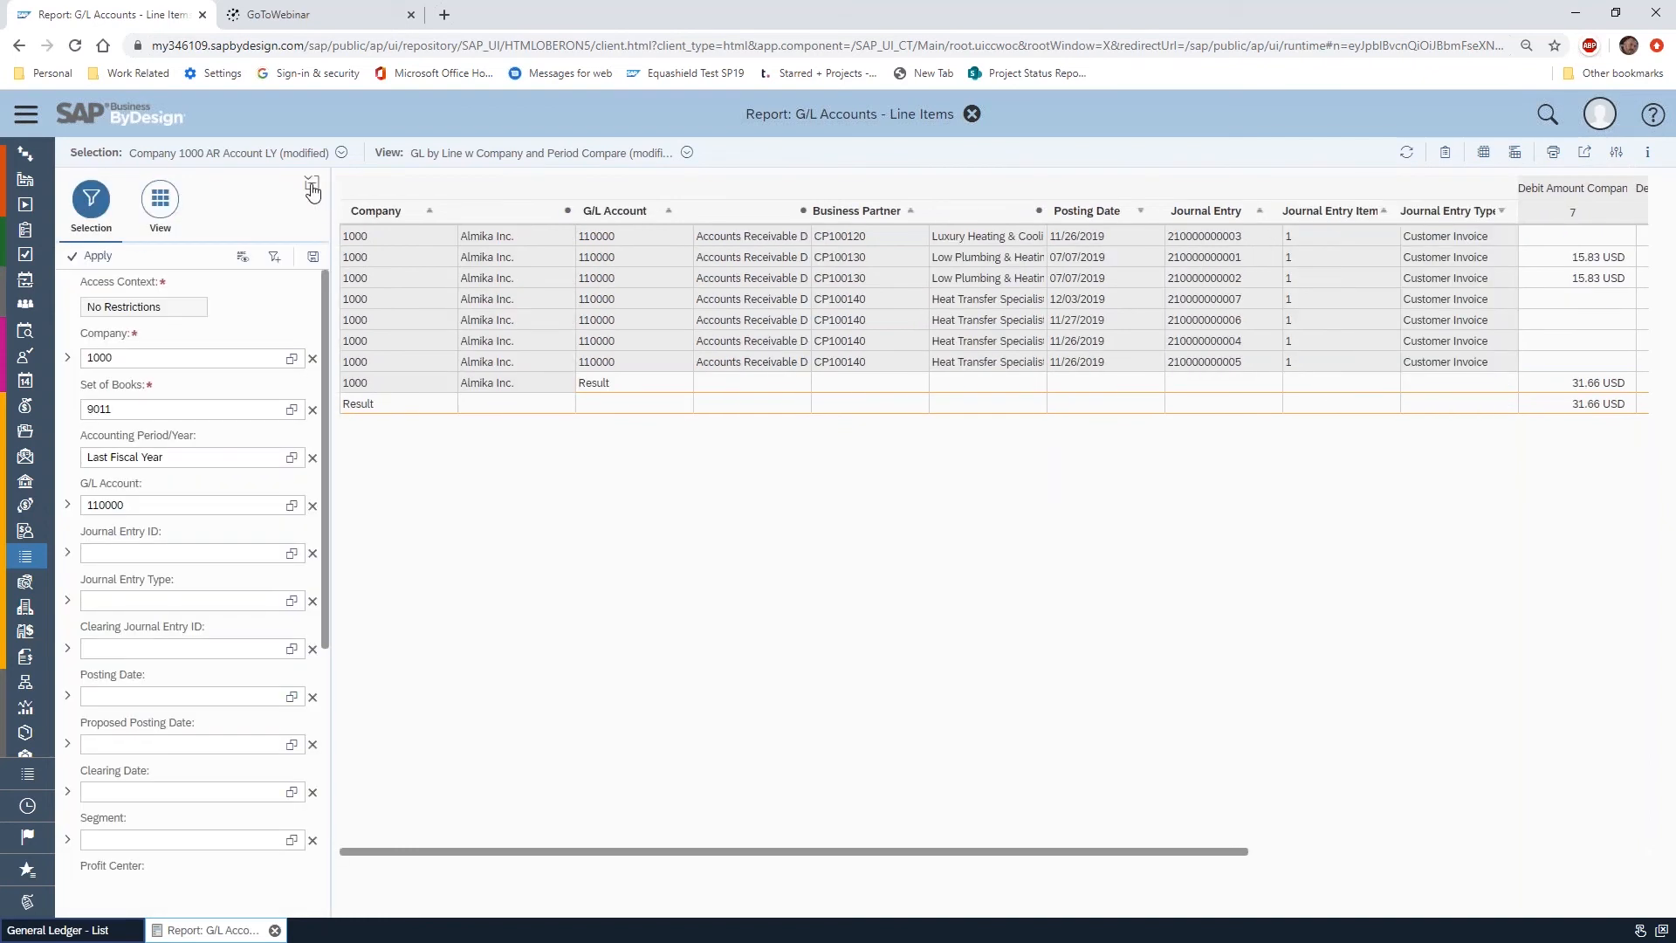
click(312, 185)
click(77, 228)
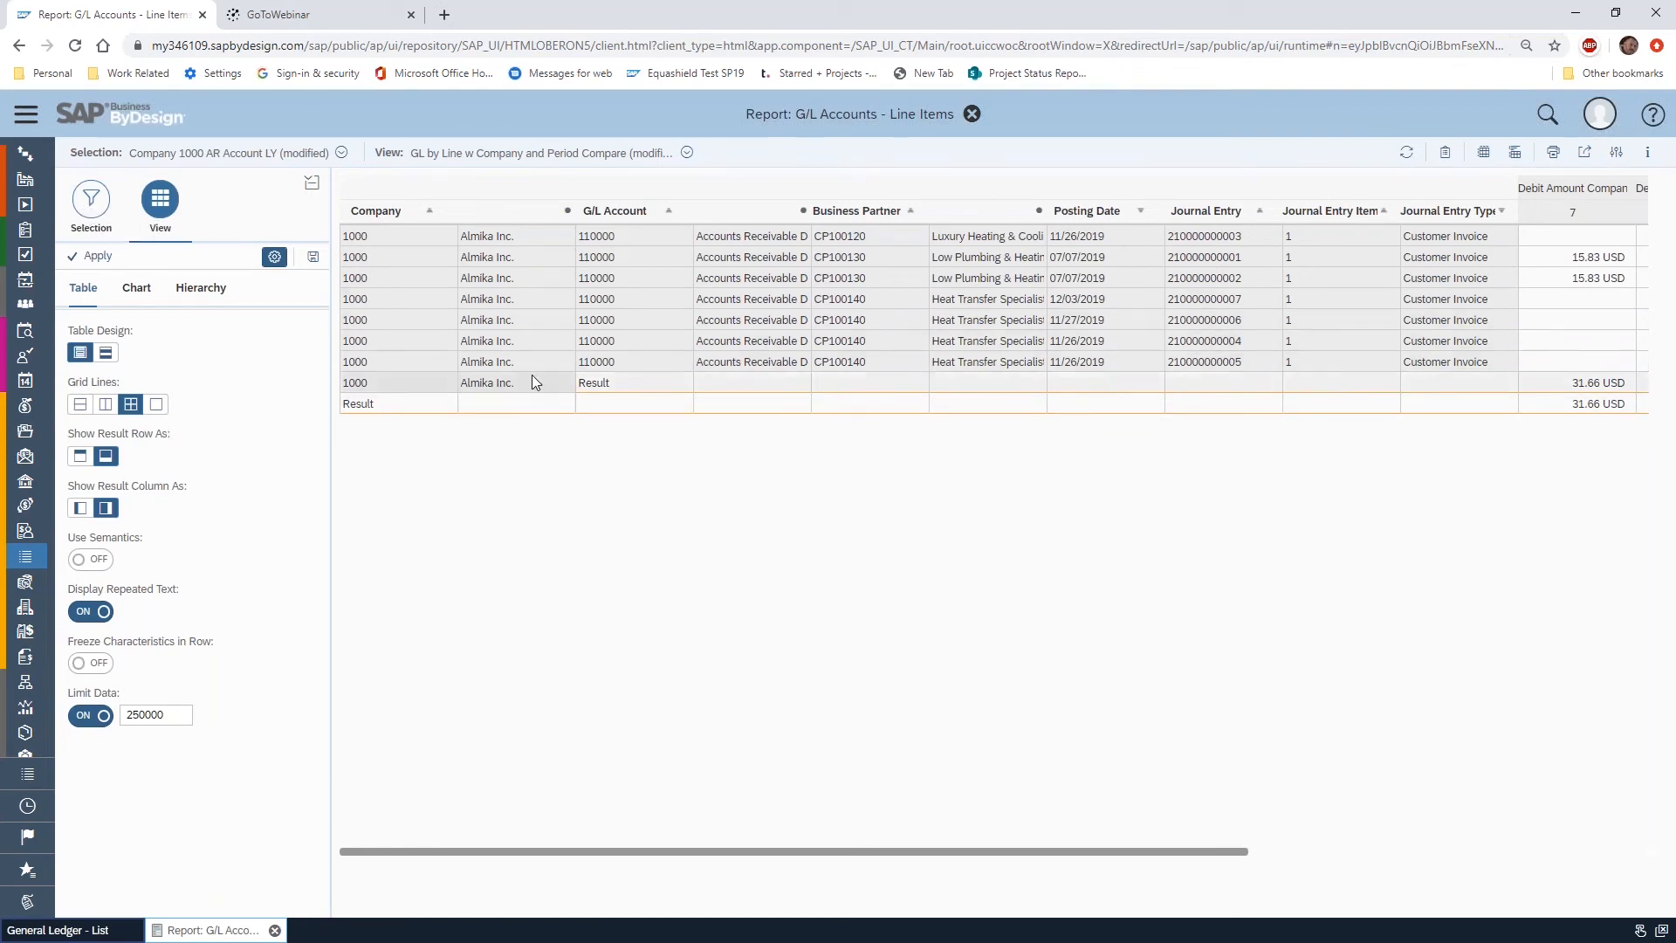
Review the saved selections and their default and delete options in the Manage dialog, and close it without changes
click(342, 154)
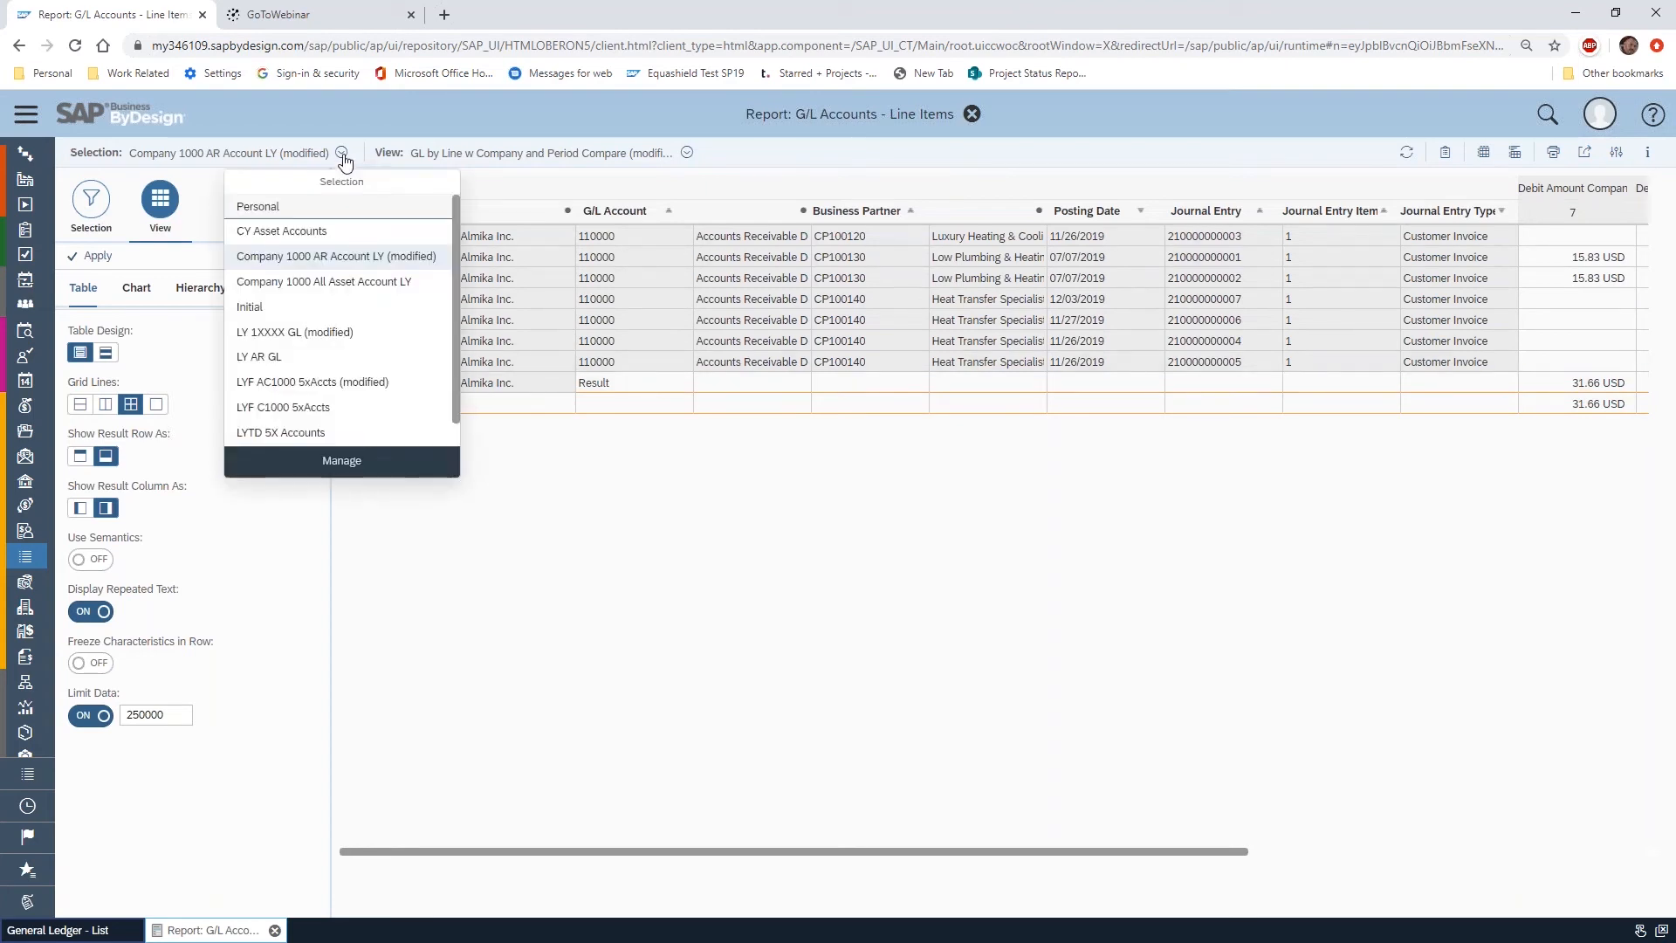
click(365, 464)
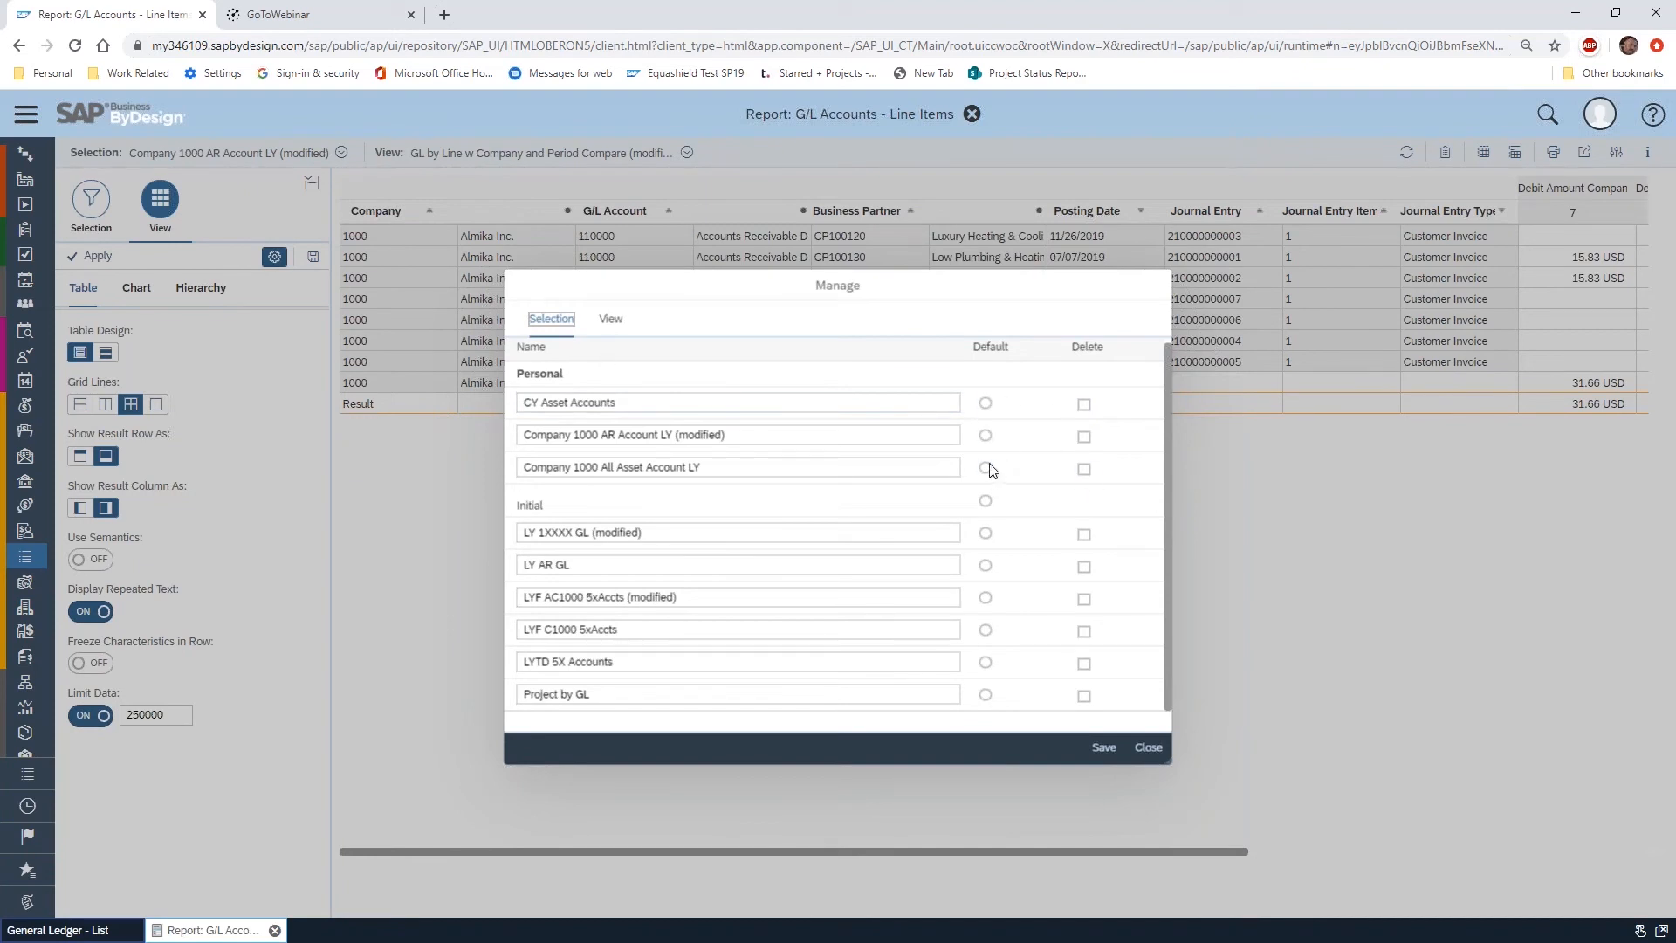
click(1161, 749)
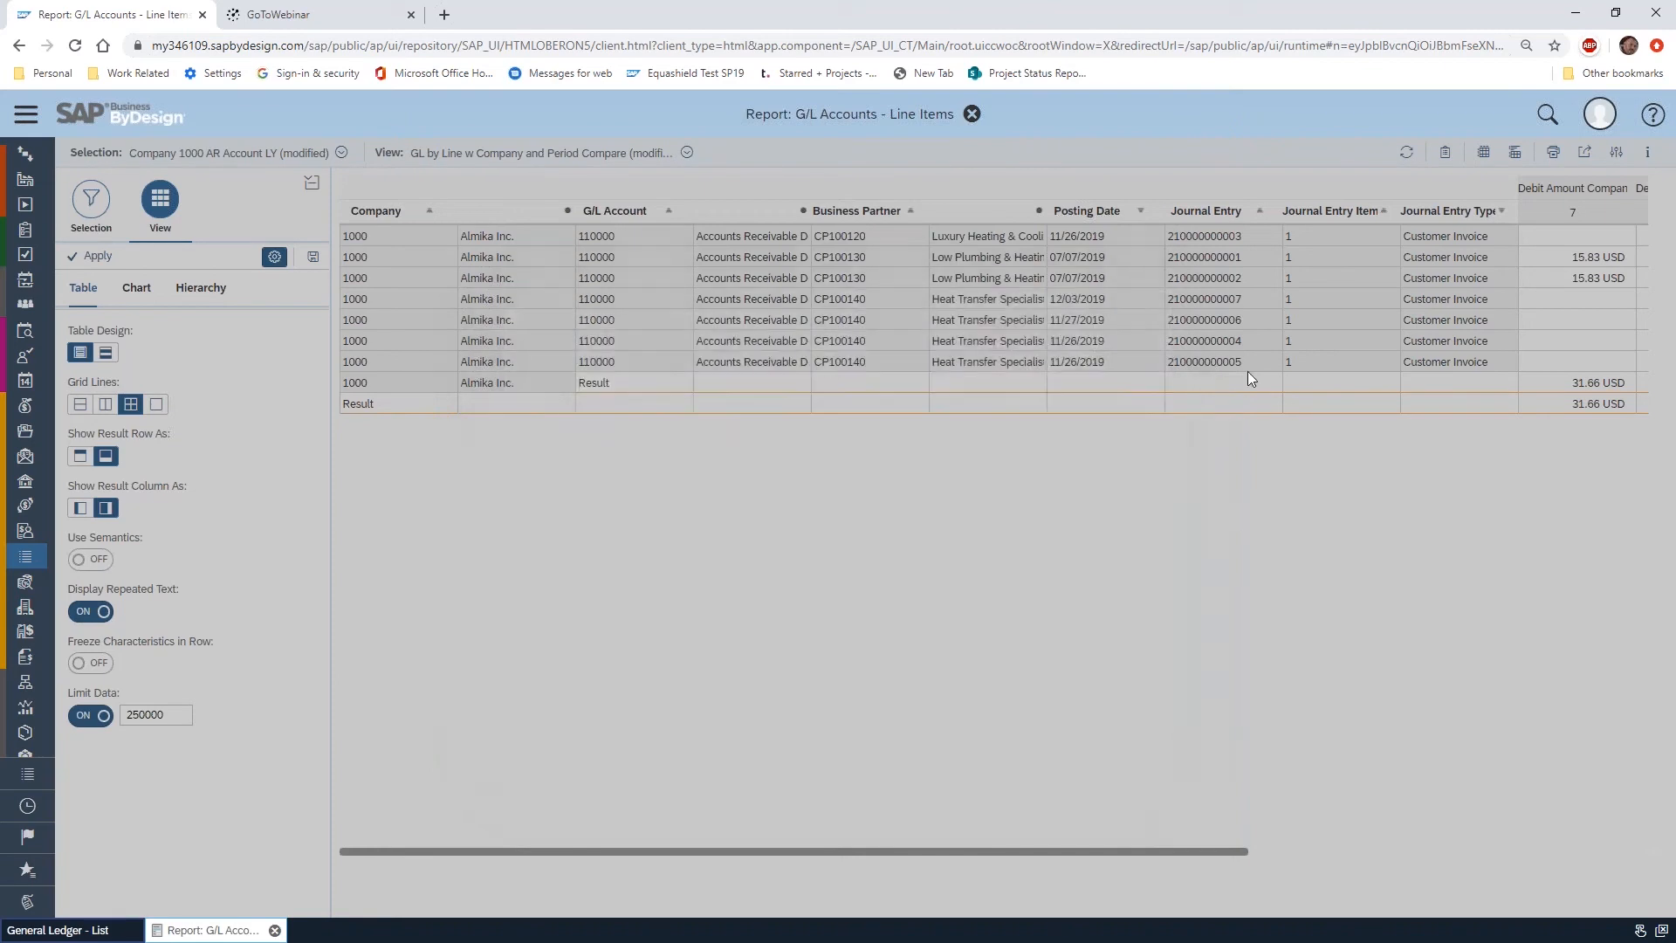
Return to the view's row and column fields and remove Accounting Period from the column fields
click(106, 207)
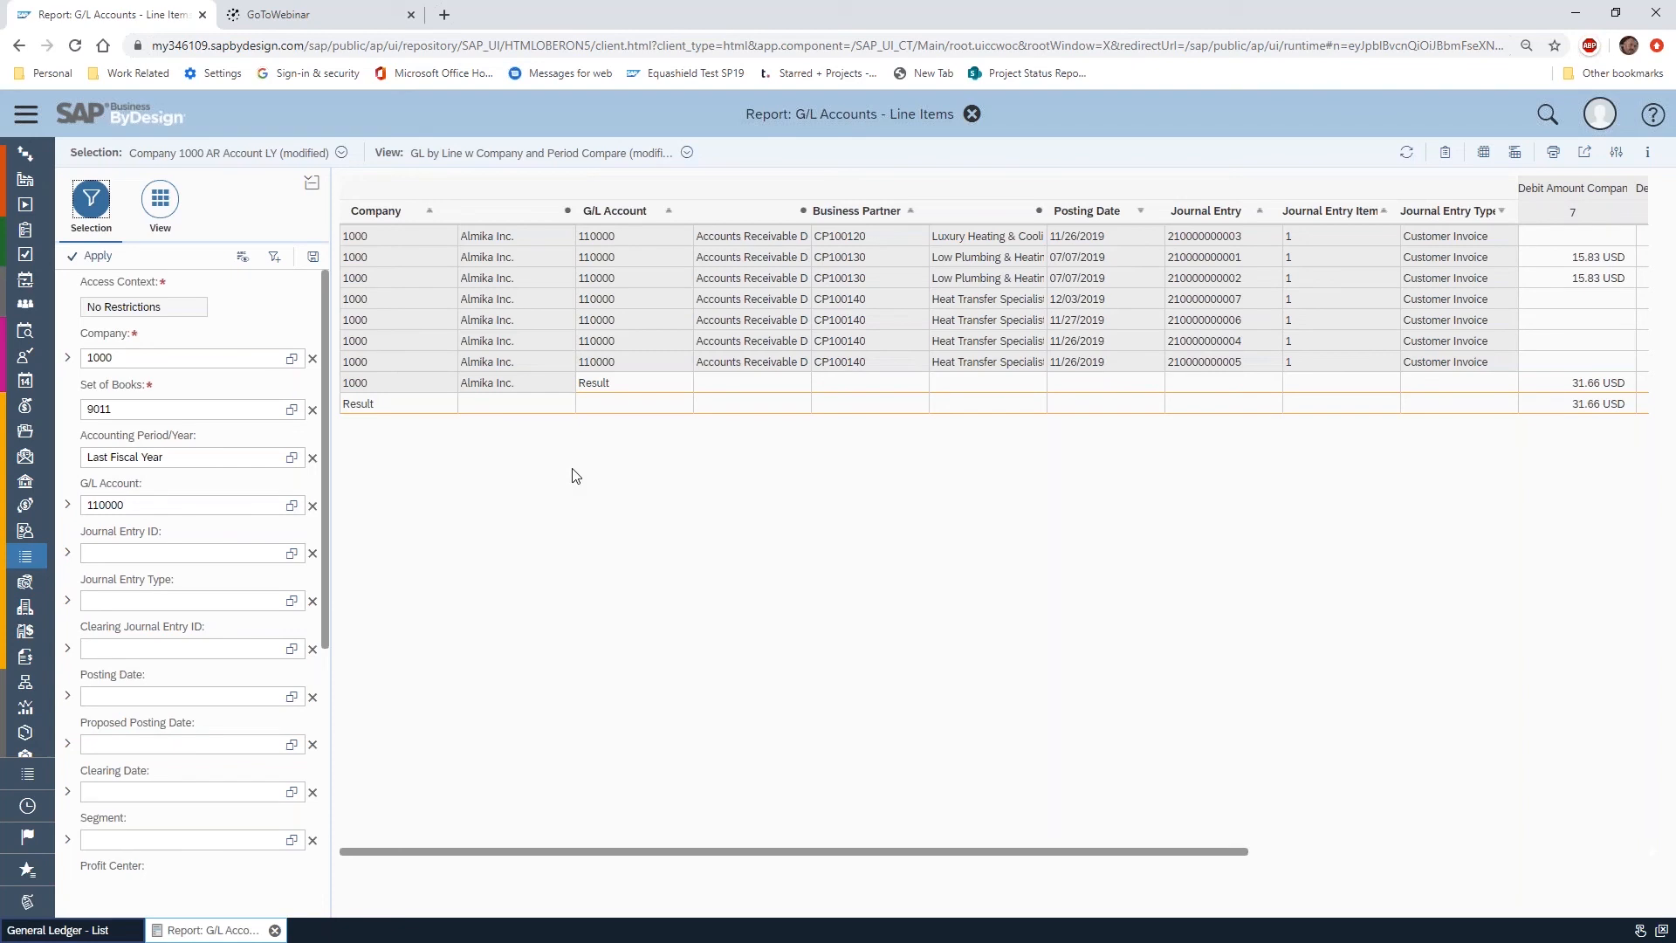
click(170, 209)
click(274, 256)
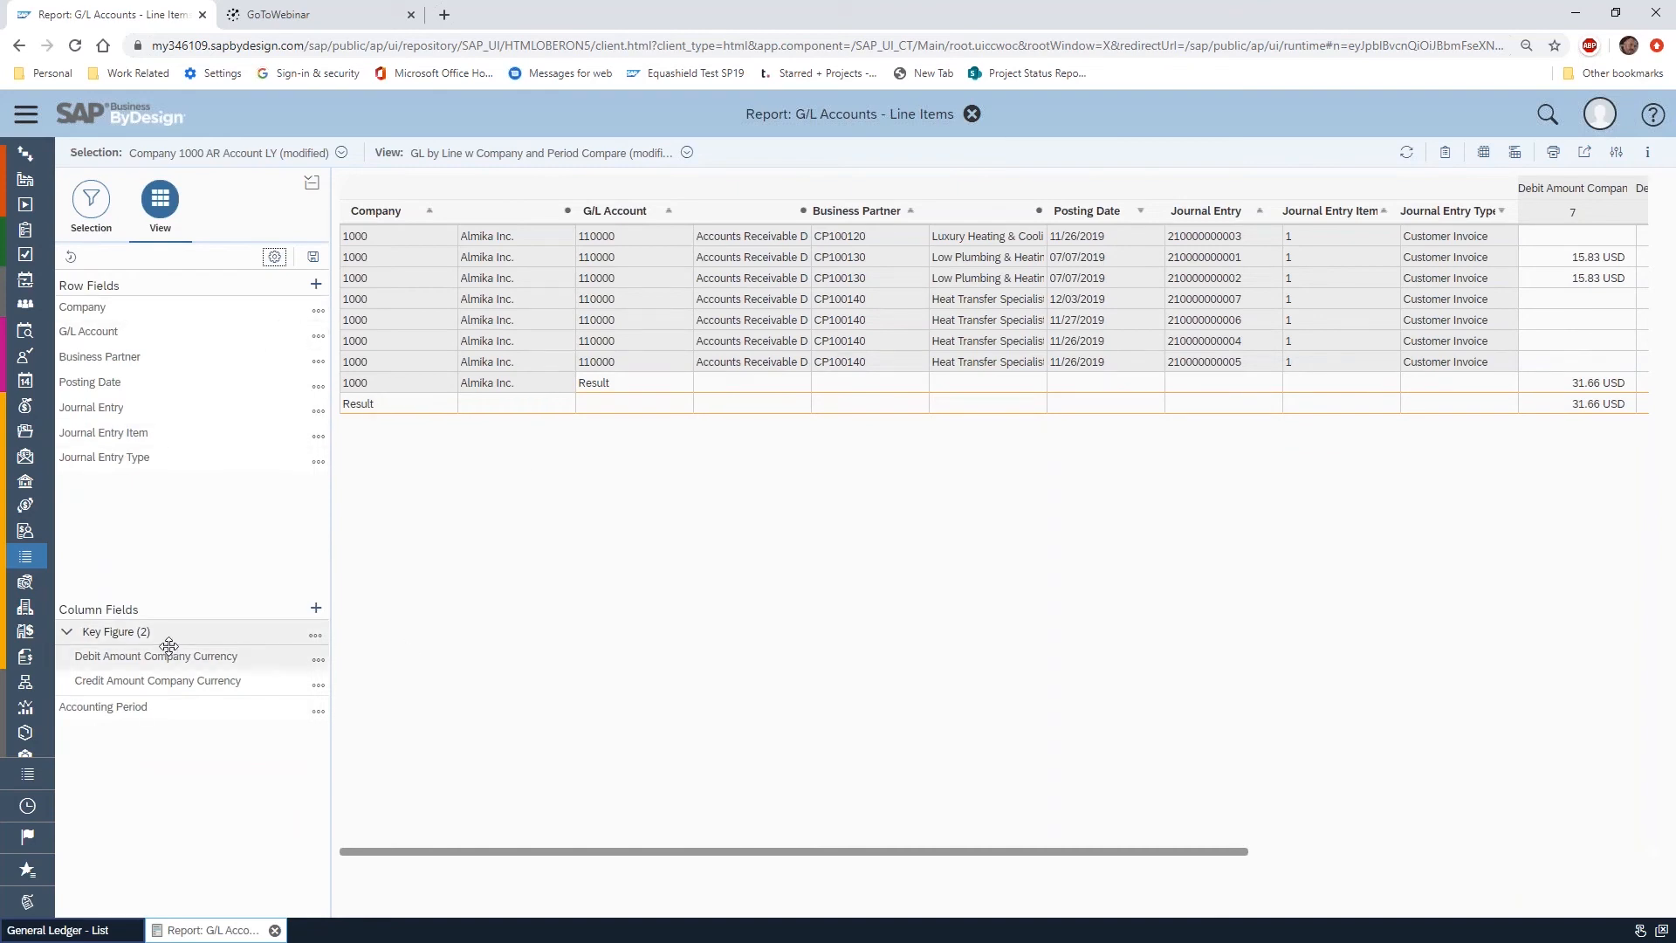
click(316, 714)
click(316, 712)
click(368, 816)
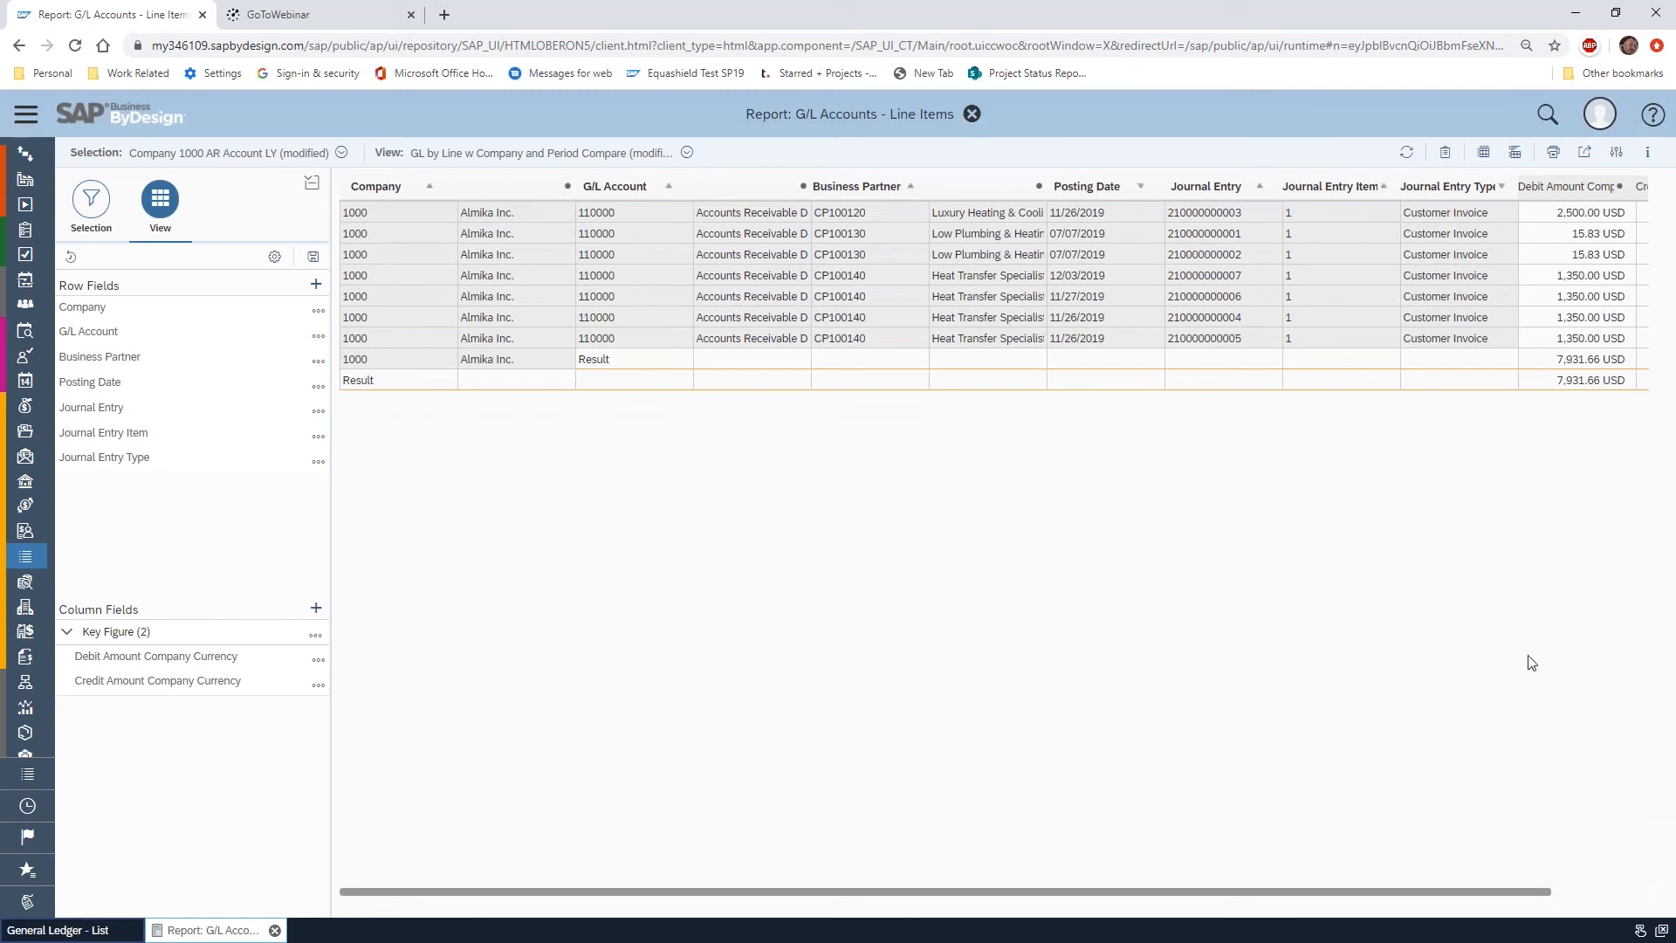
drag(876, 903, 1171, 853)
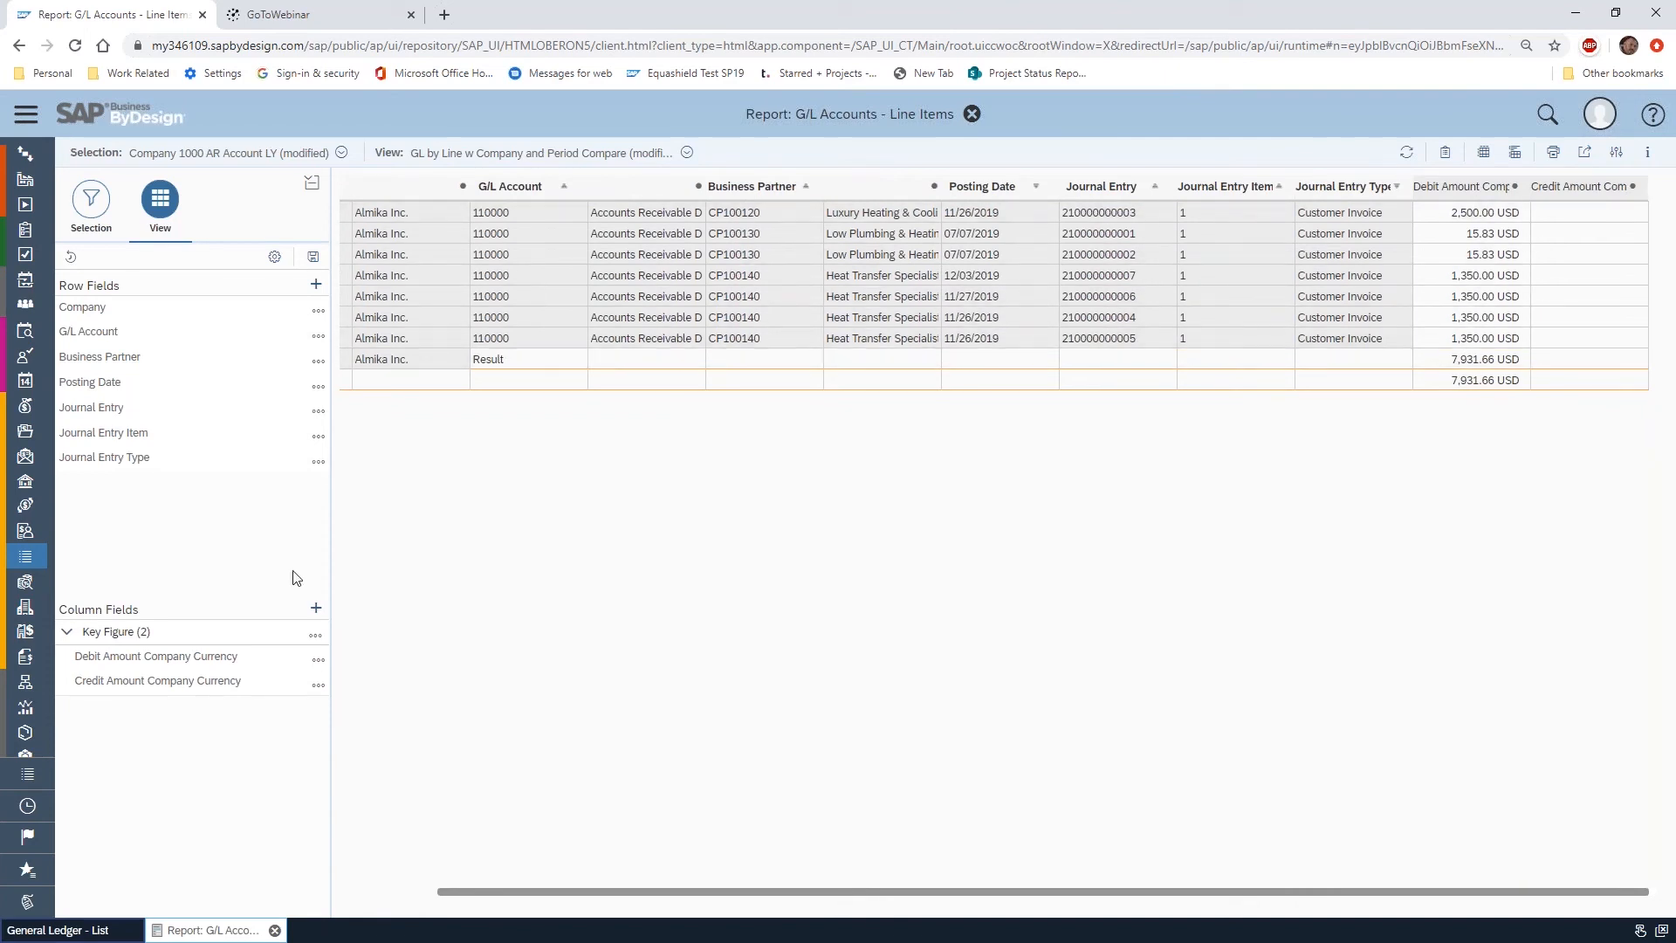
In the key figure settings, add Balance Company Currency and remove Debit Amount and Credit Amount Company Currency
click(315, 635)
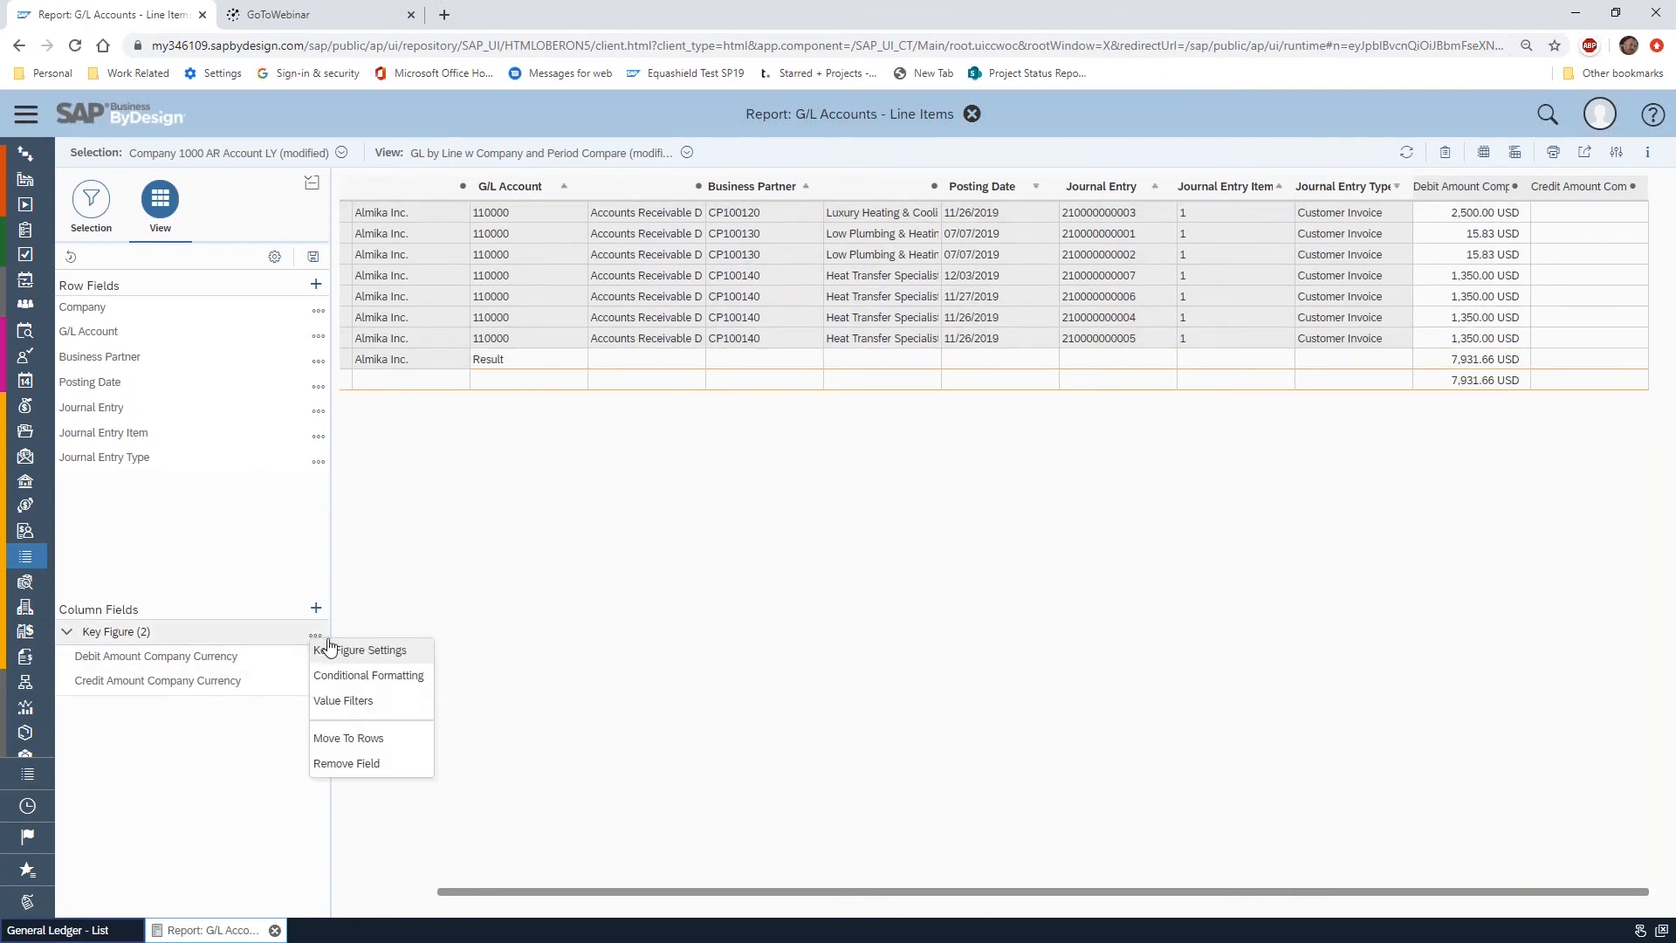
click(374, 658)
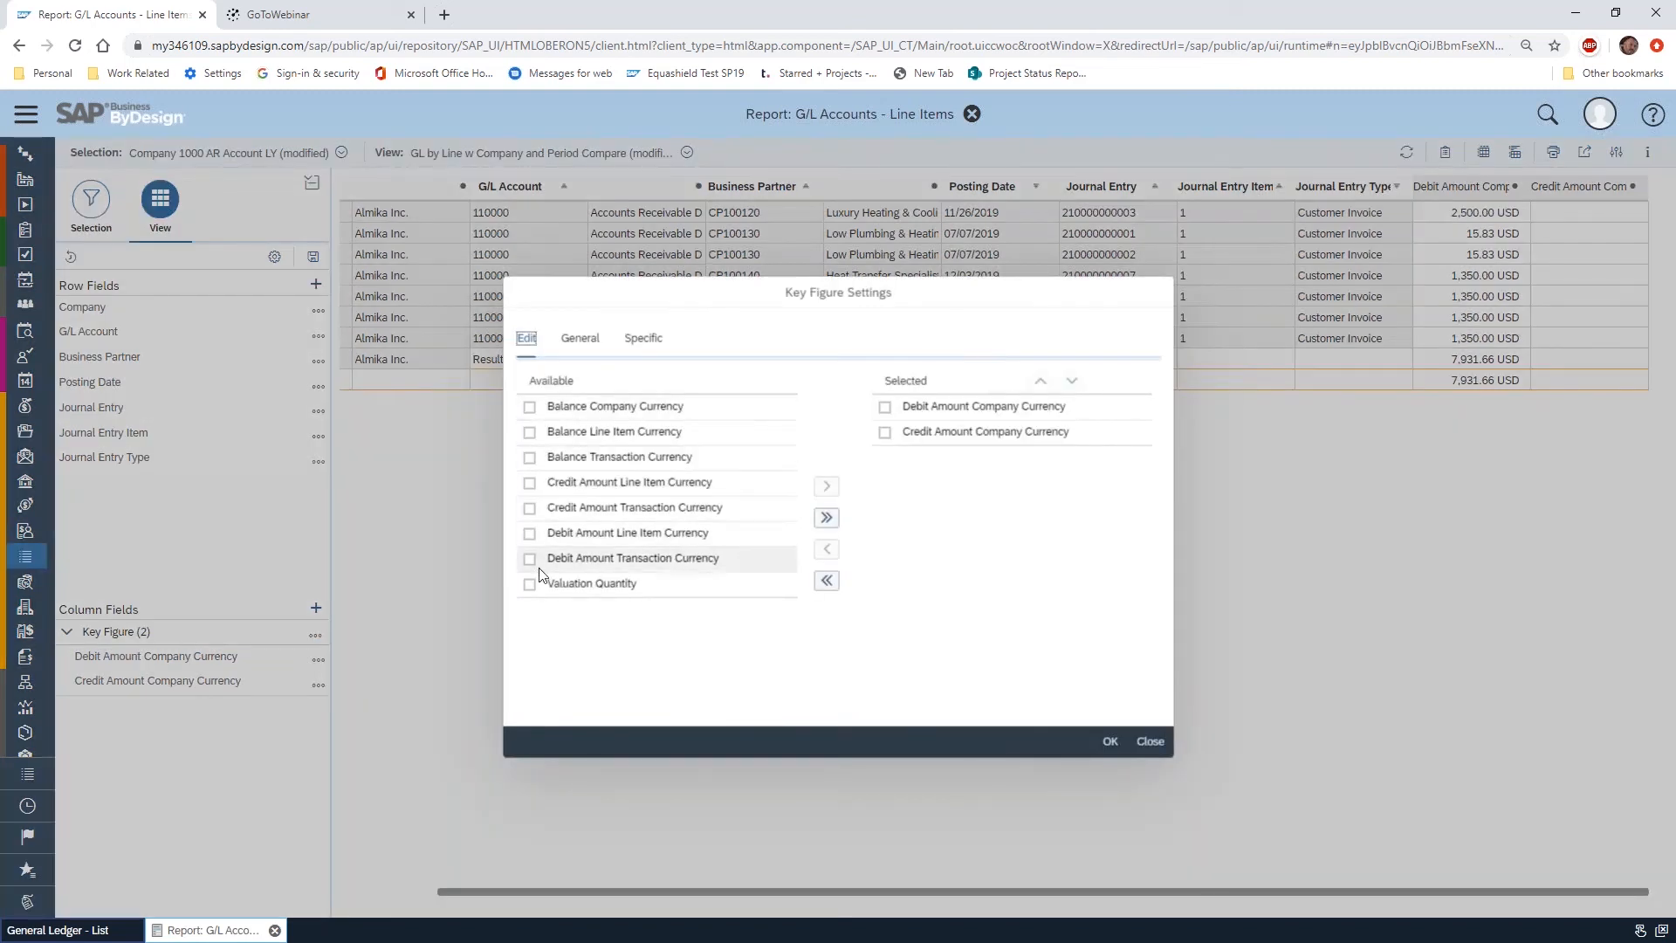
click(533, 406)
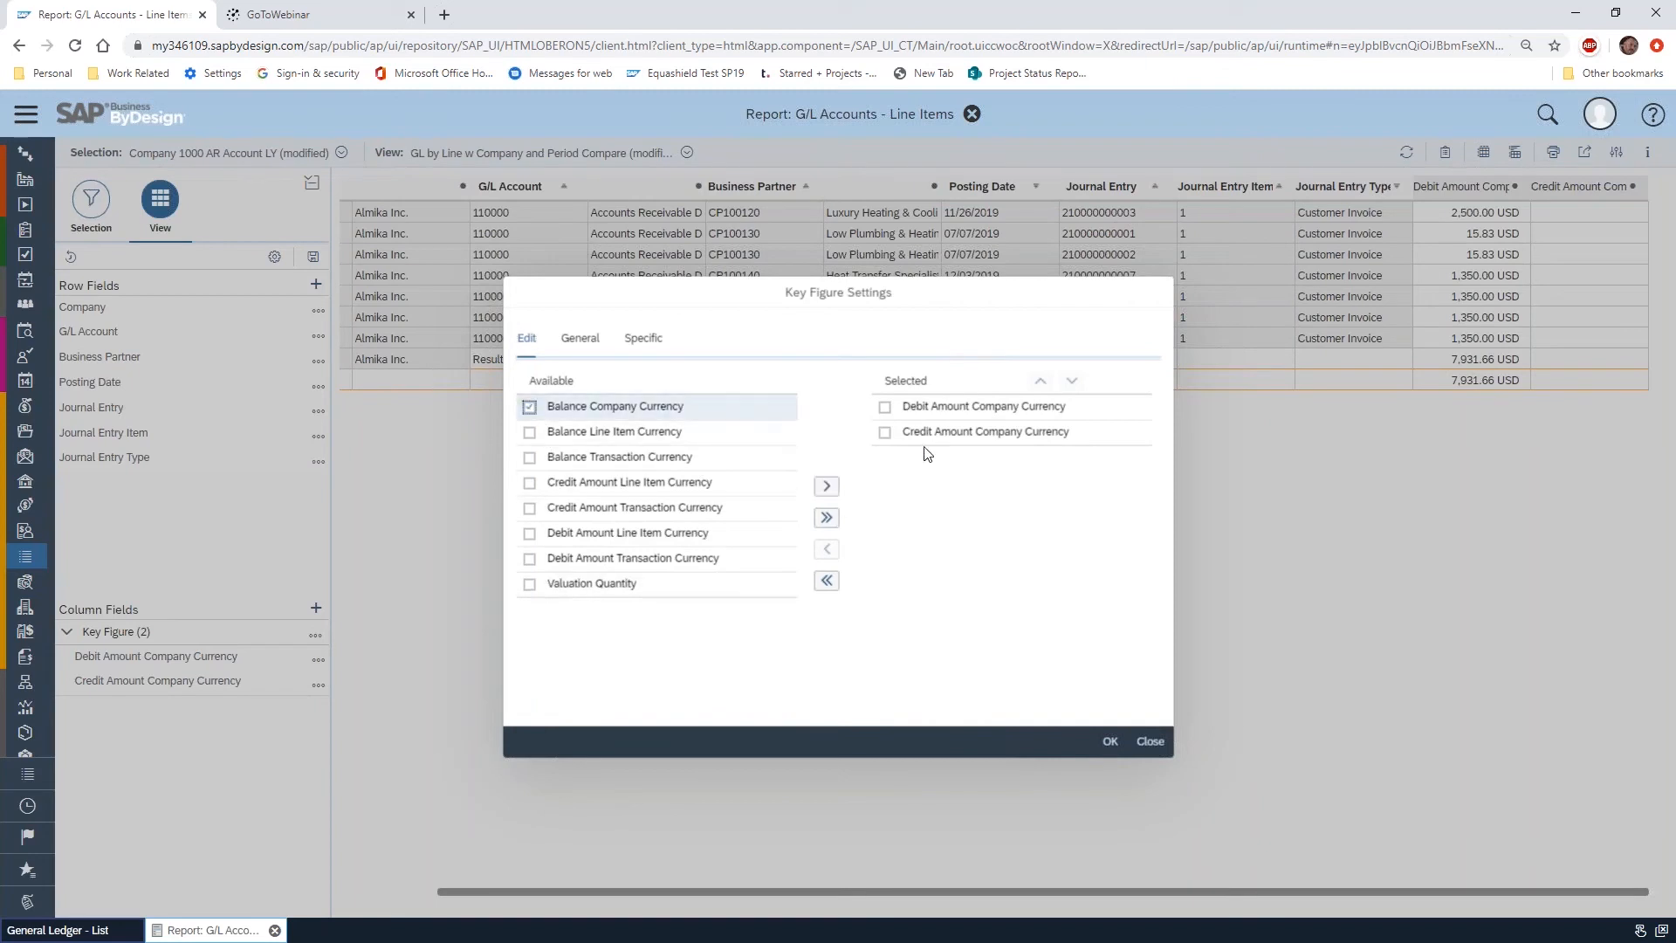
click(827, 486)
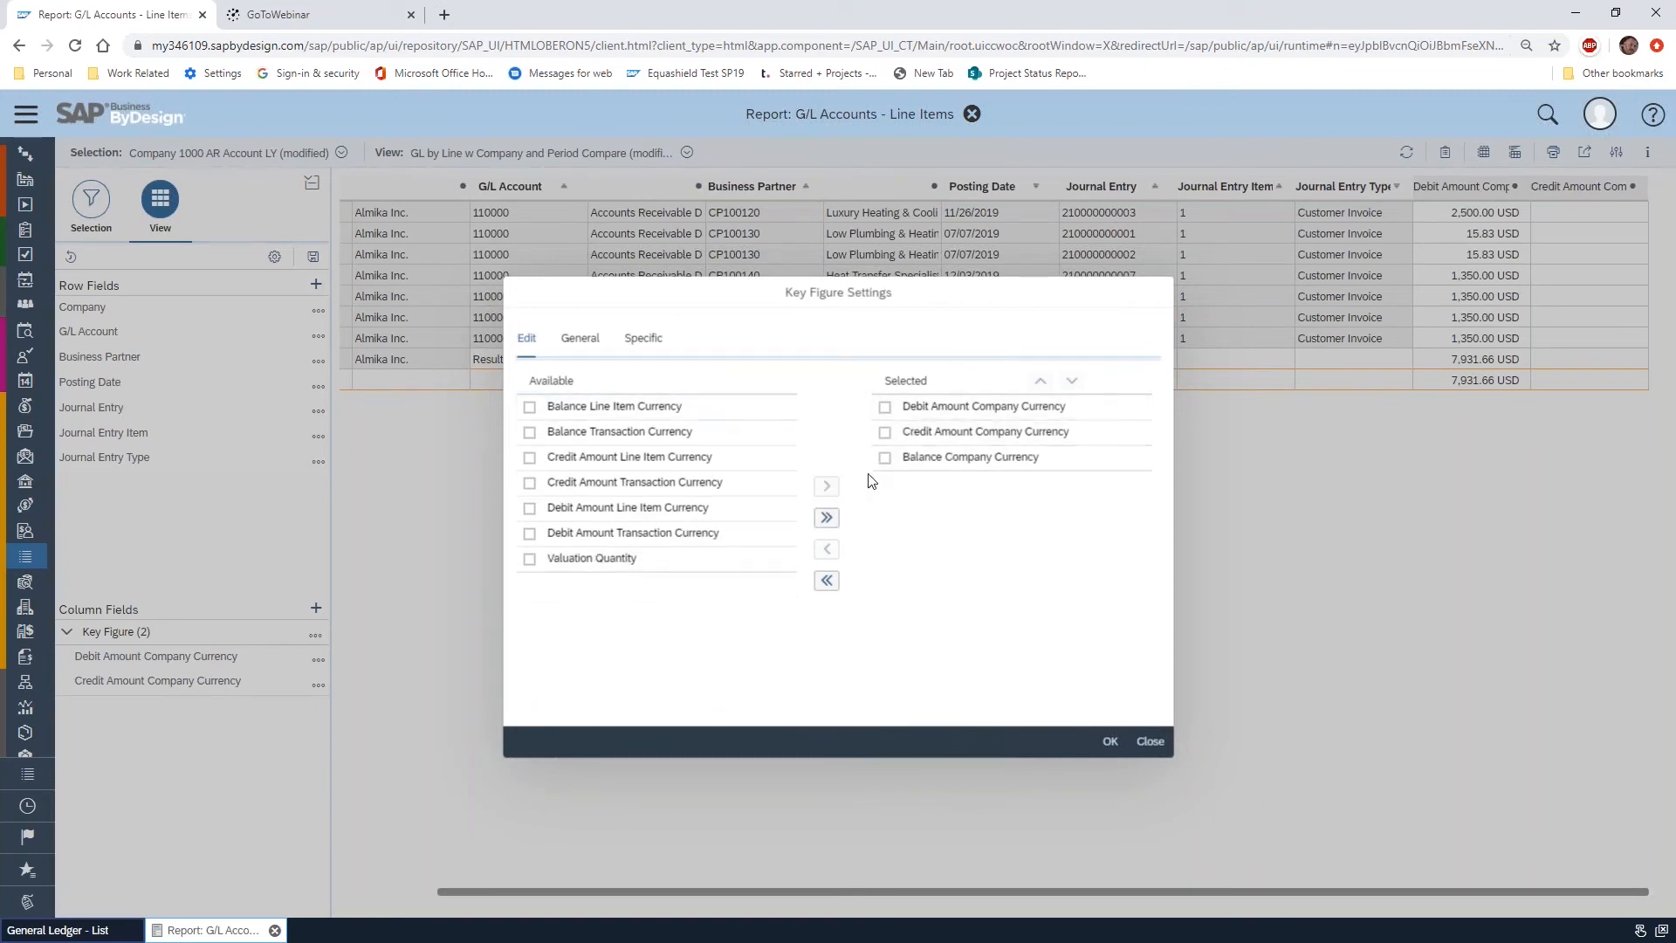
click(885, 407)
click(885, 433)
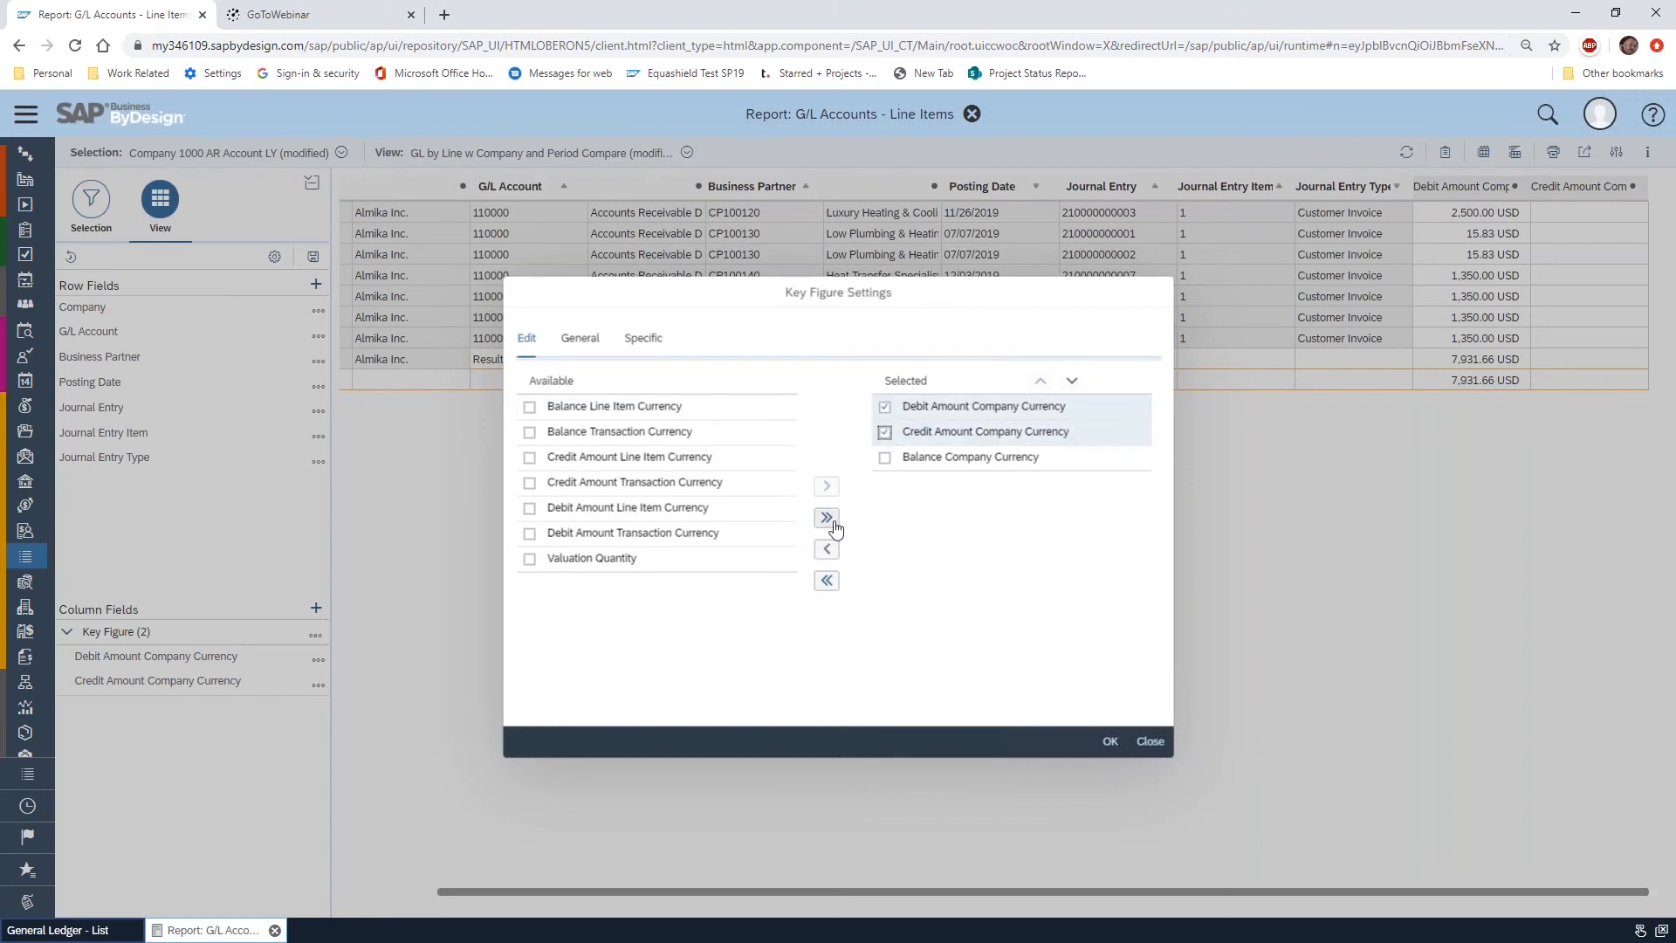
click(827, 549)
click(1110, 742)
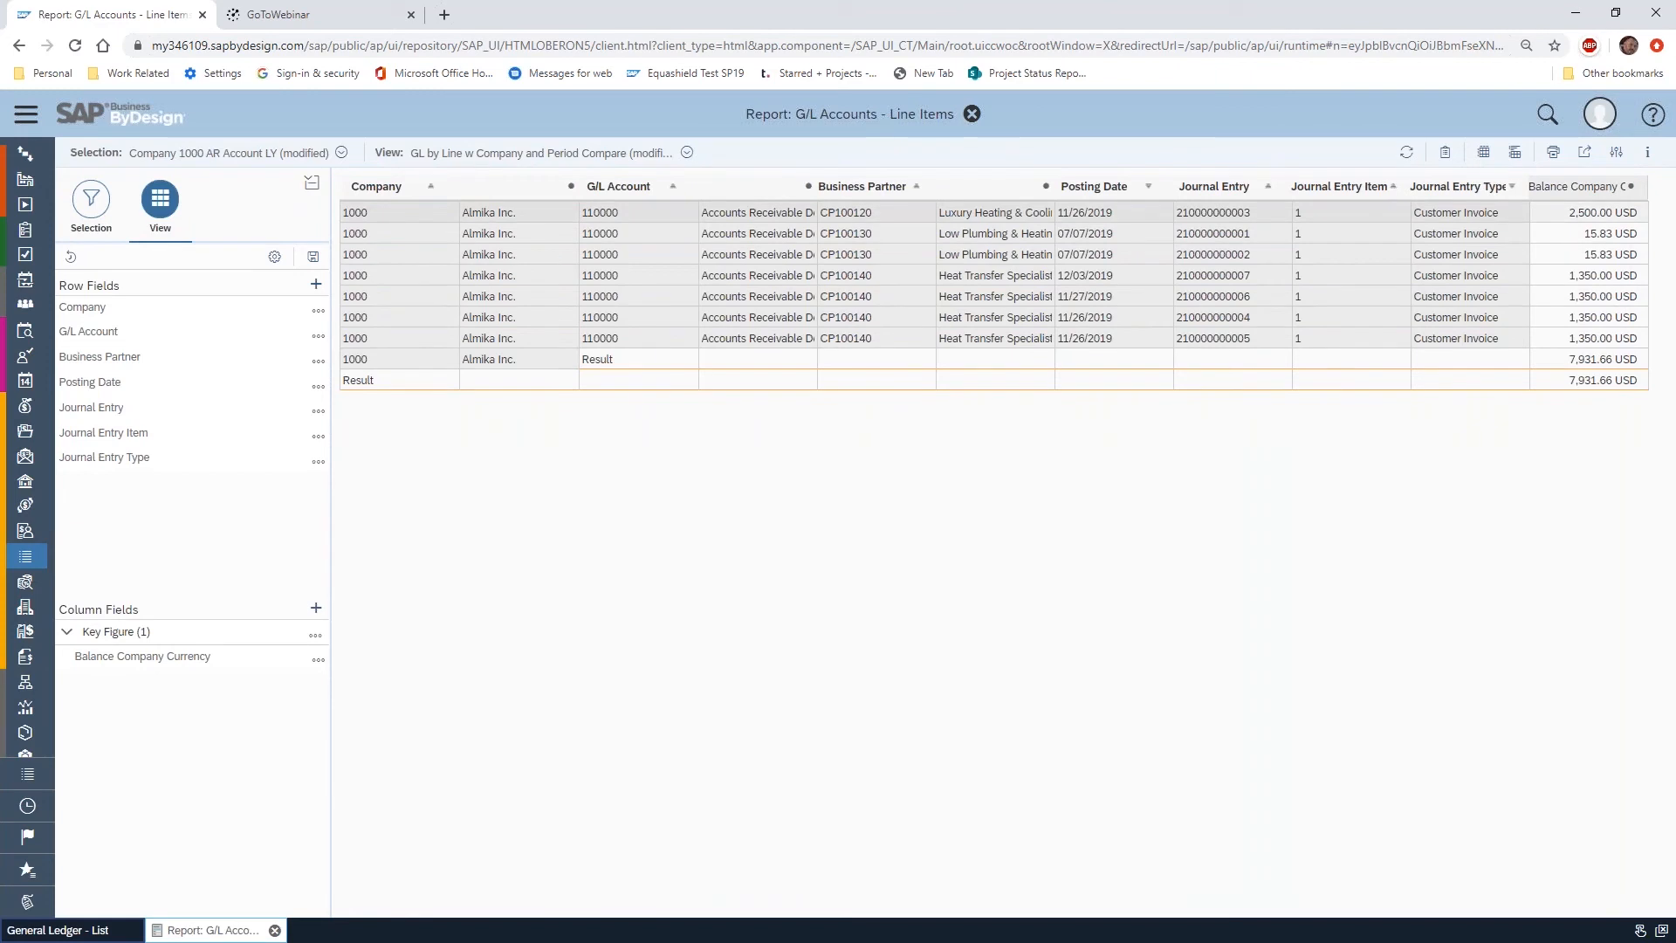
Create a conditional formatting rule named Over 1k for Balance Company Currency, applied to Data and Result with the Traffic Light indicator
click(316, 637)
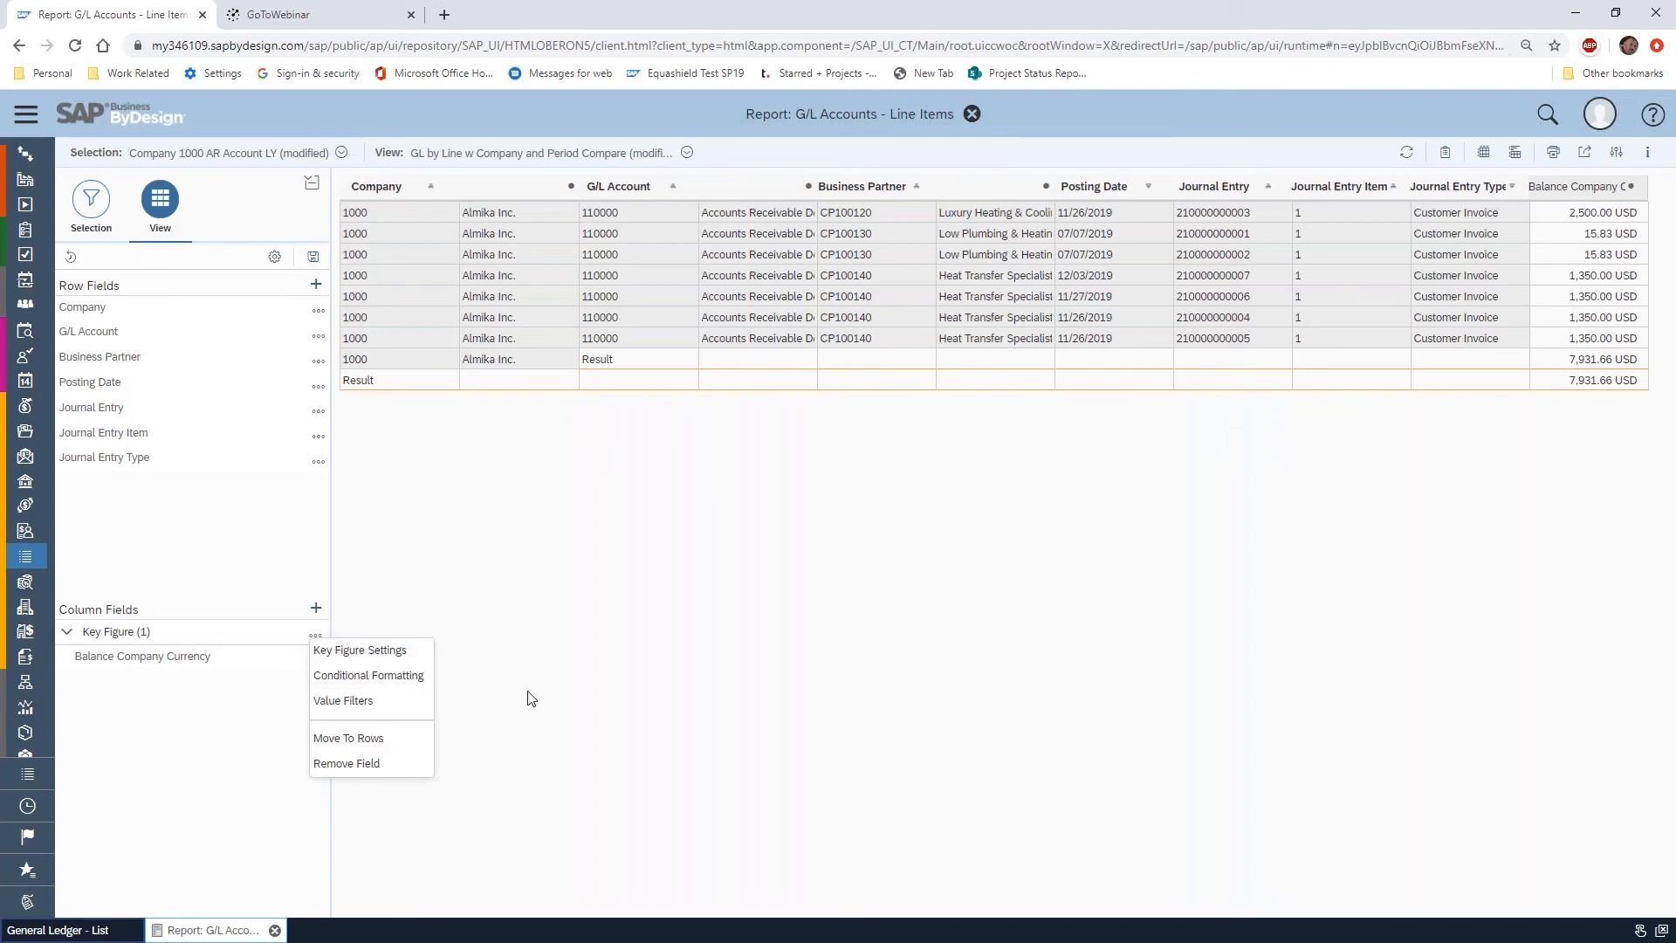
click(373, 677)
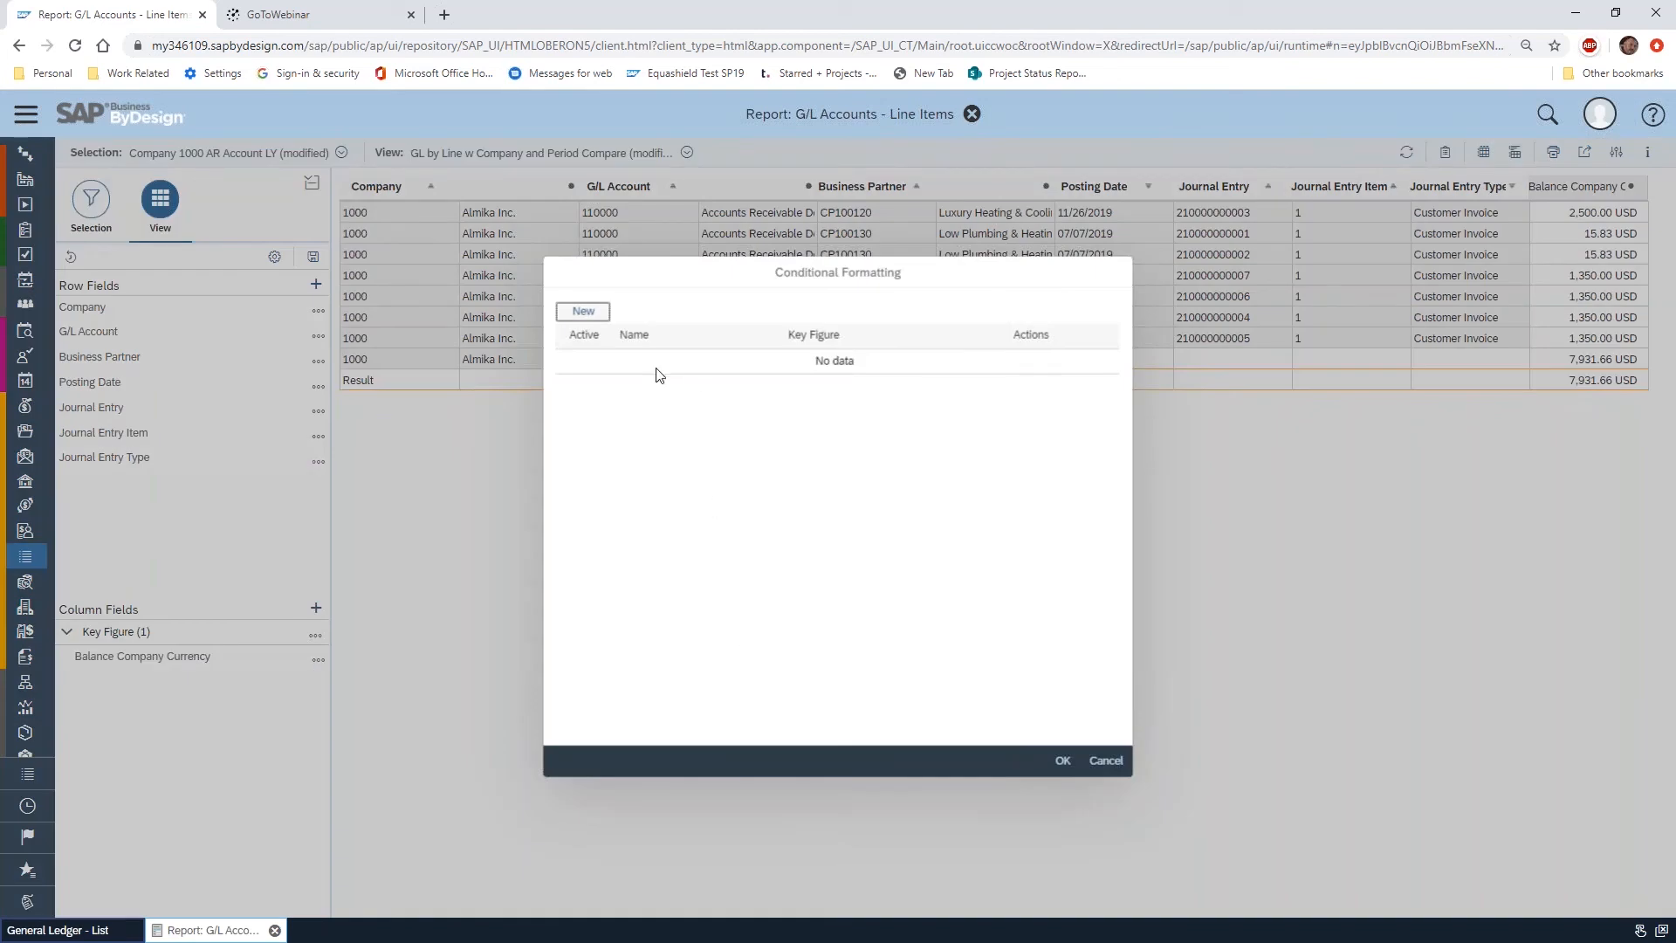
click(584, 312)
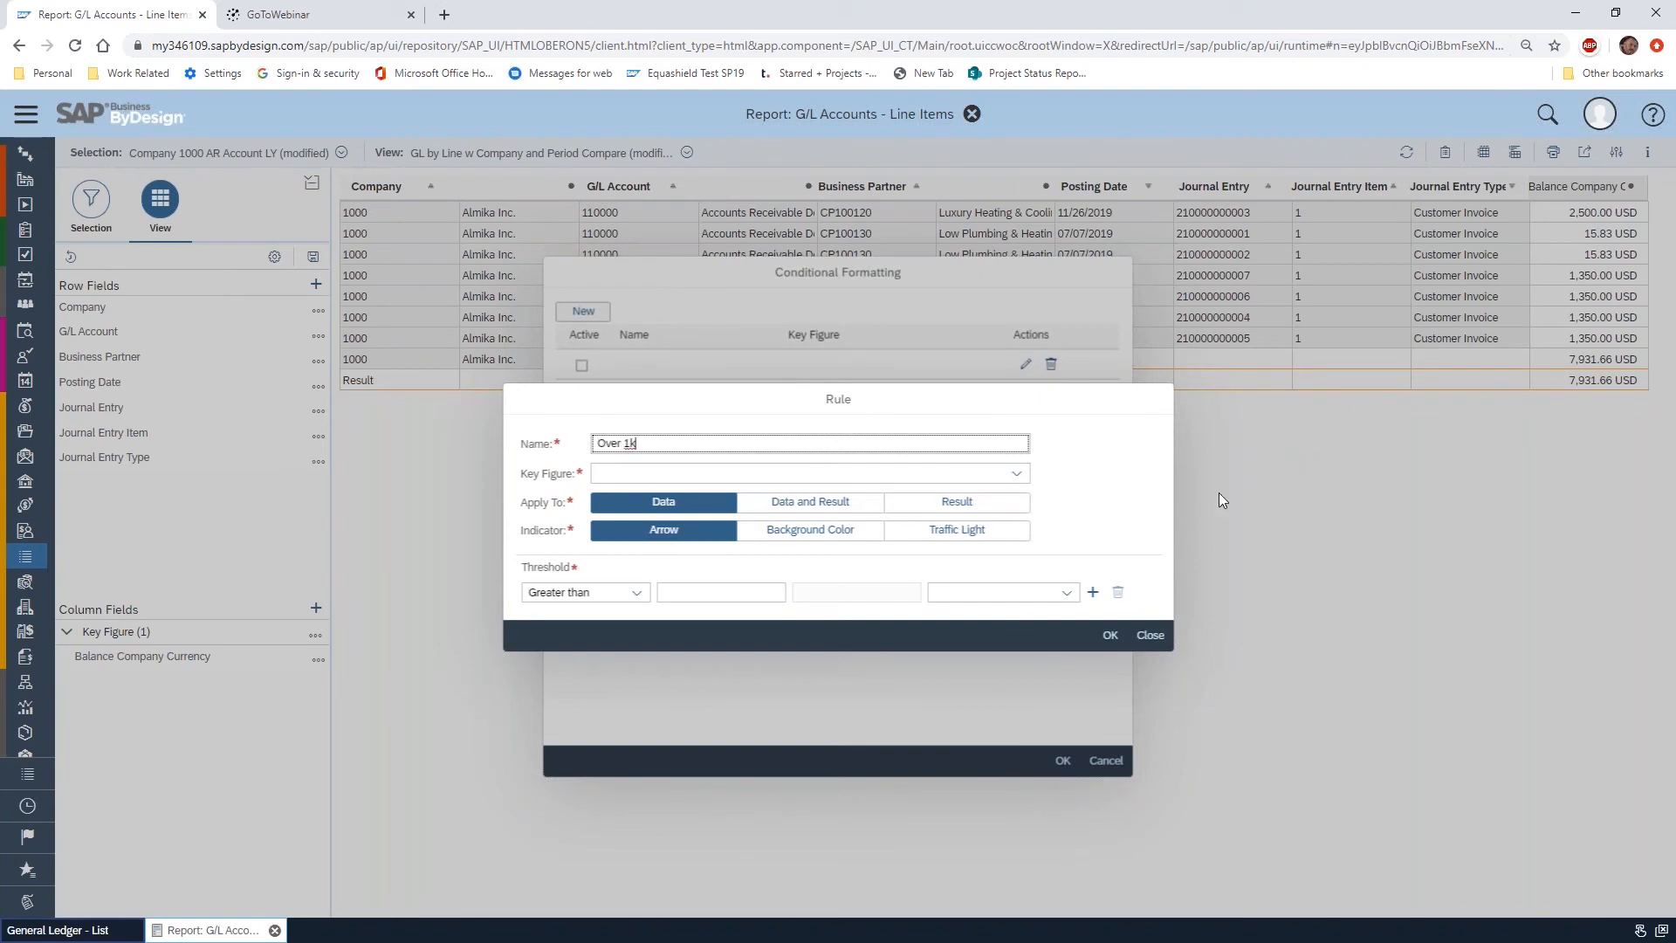
text(Over 1k)
click(1018, 474)
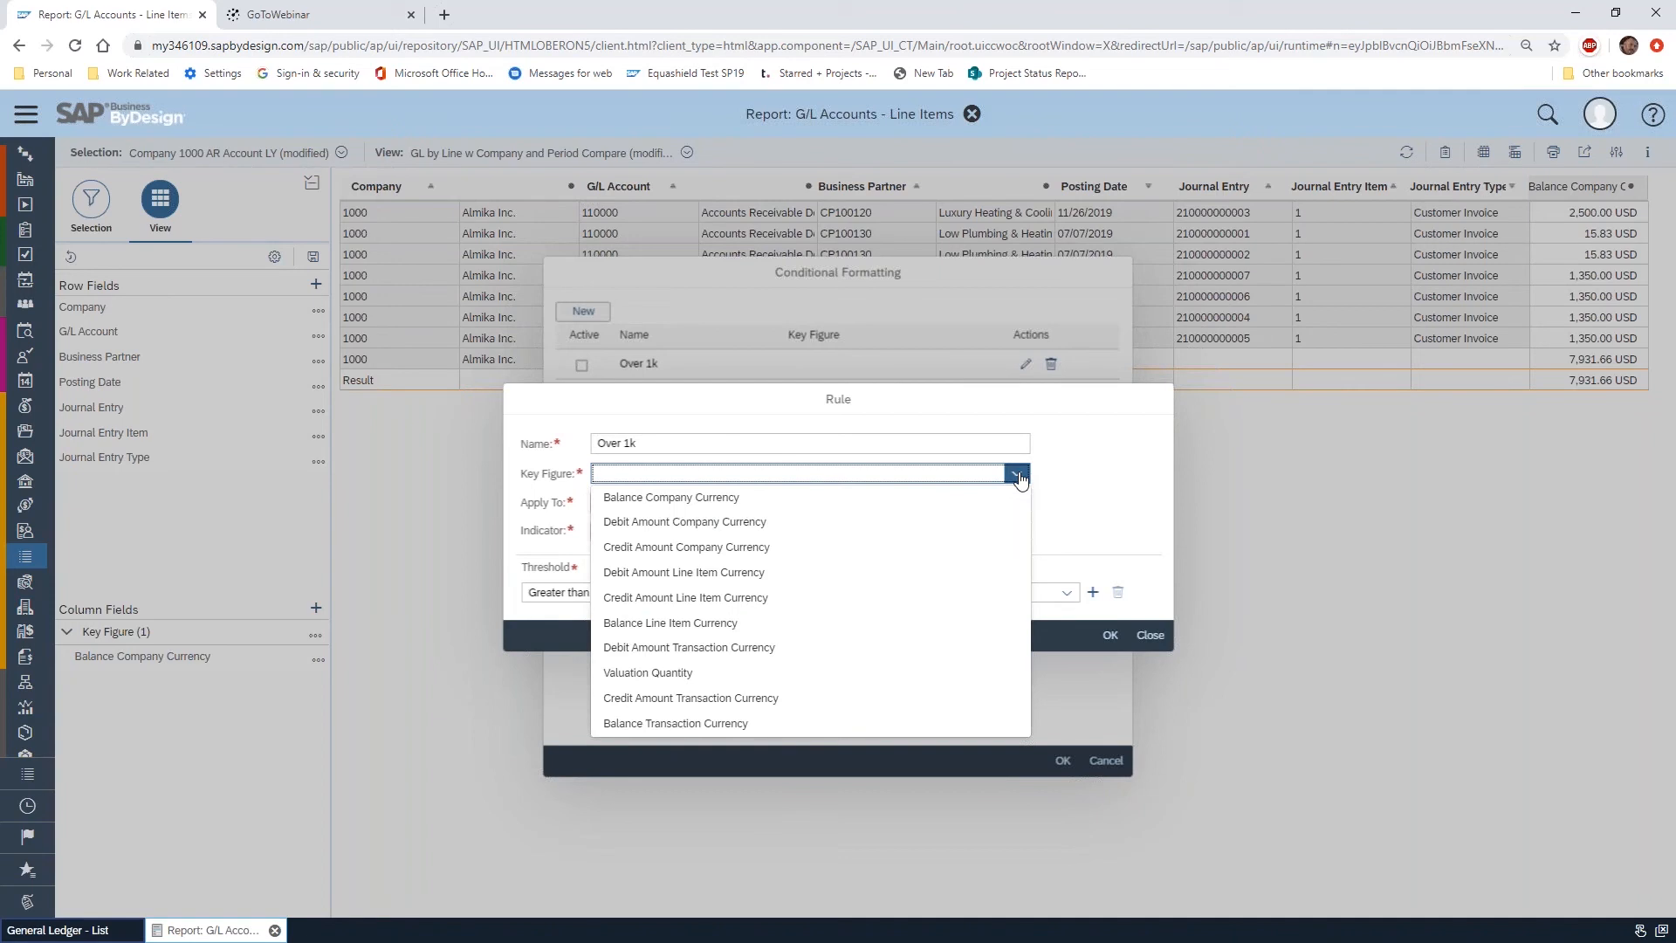
click(811, 499)
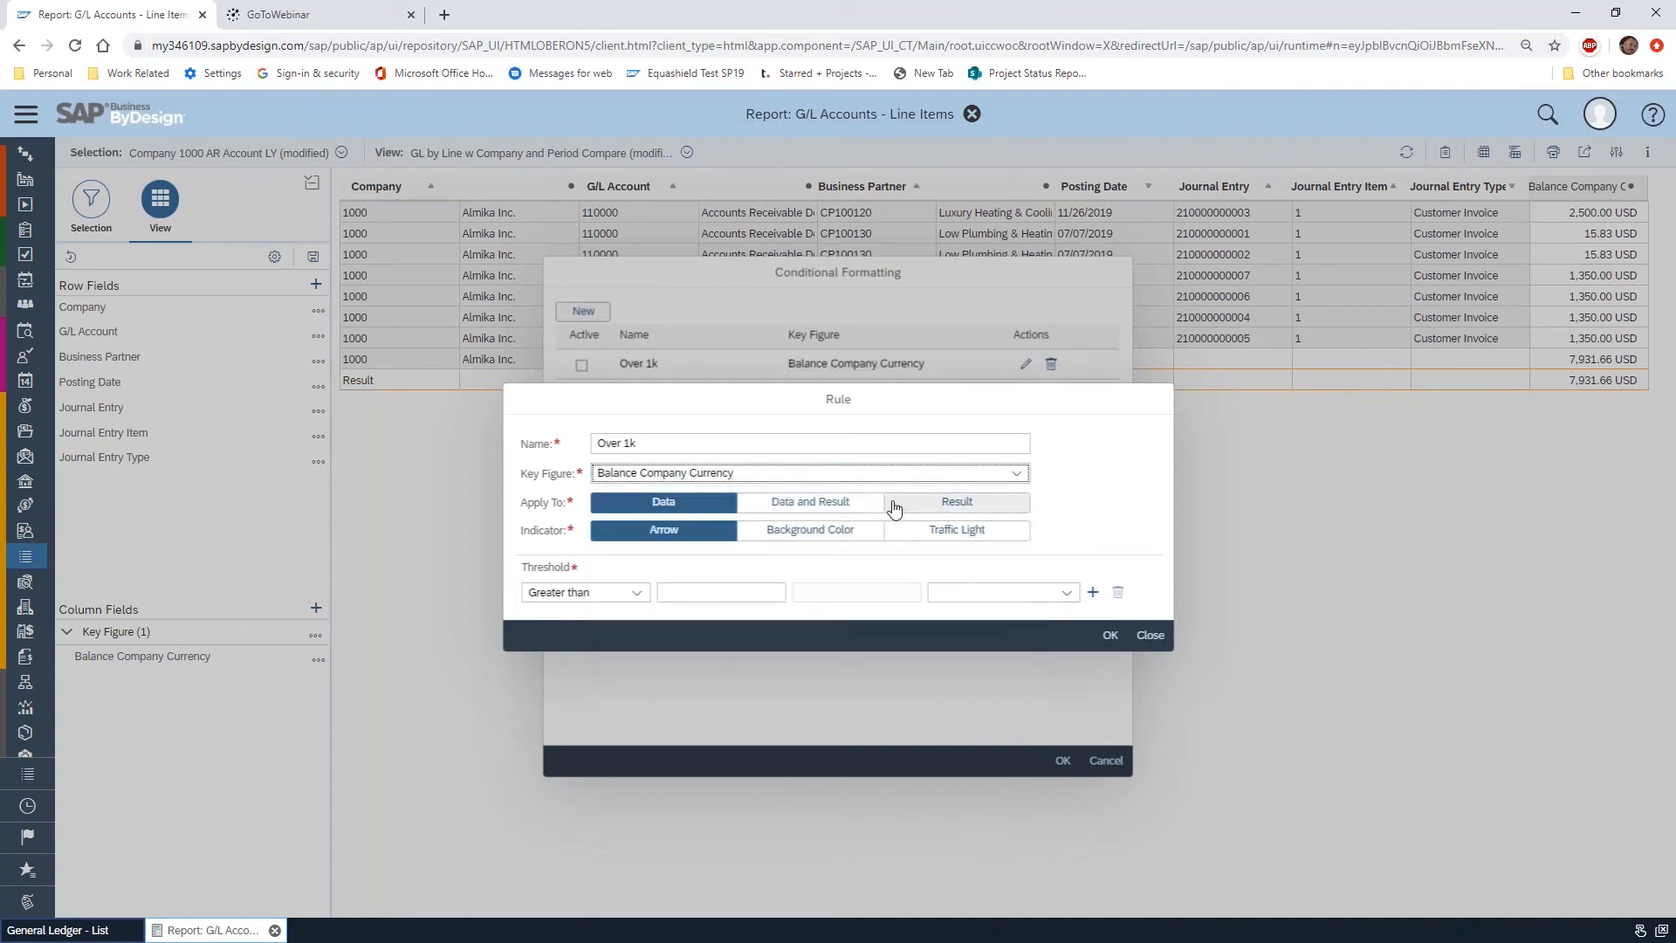
click(832, 507)
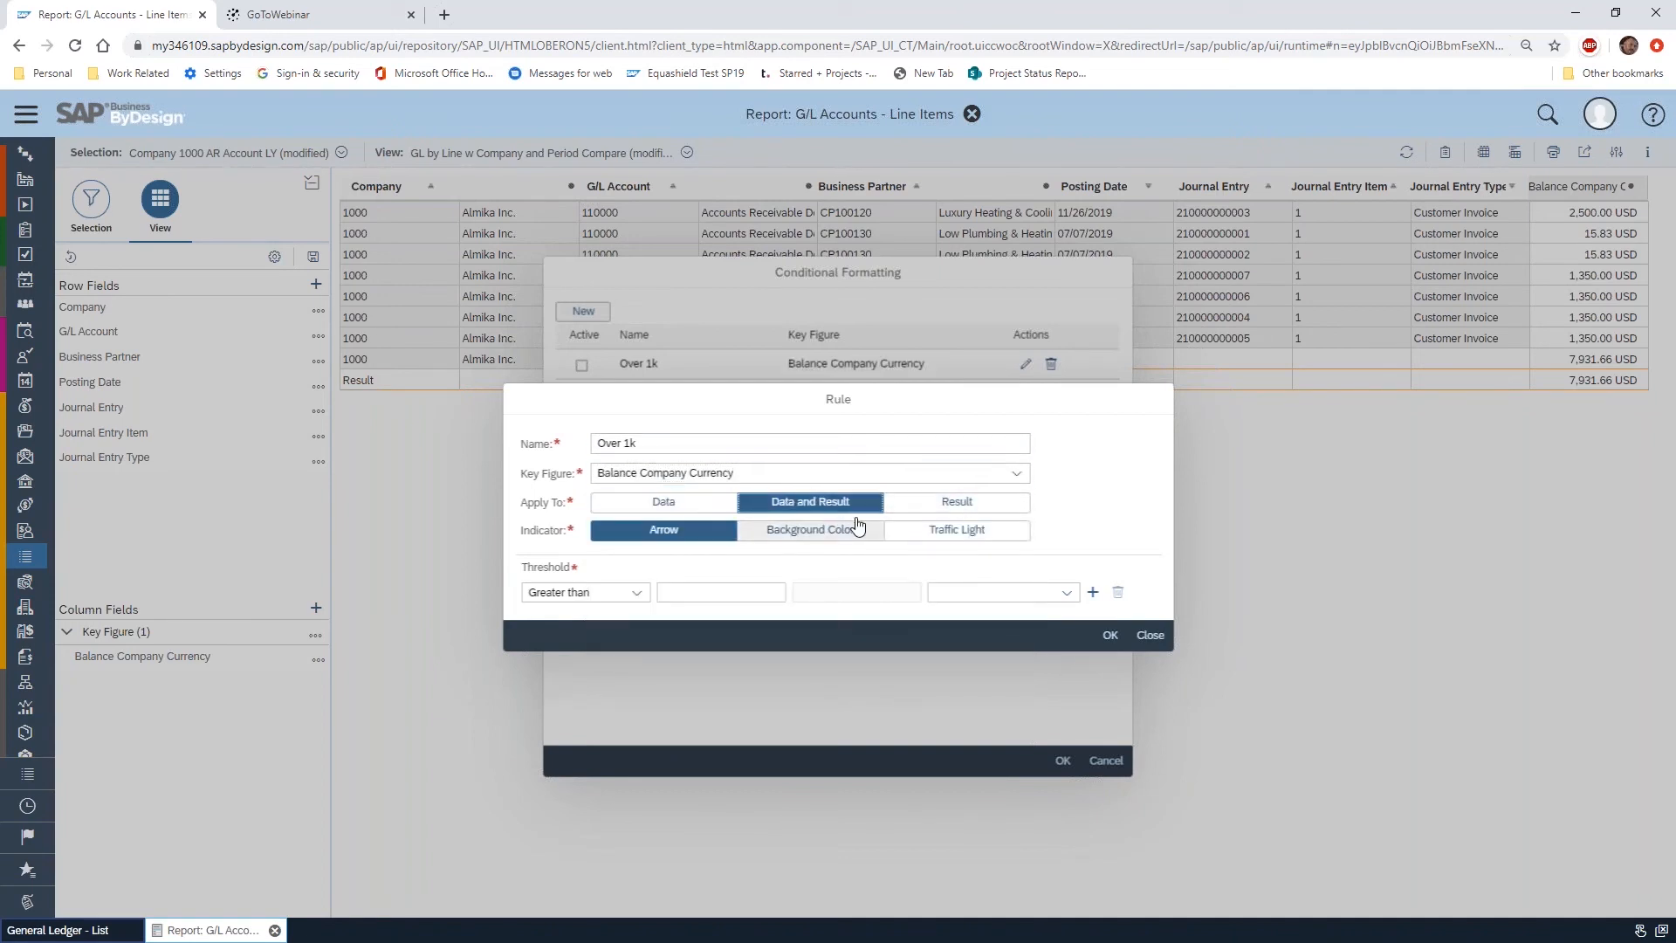
click(961, 533)
Set the rule's threshold to Greater than 1000 with Green Traffic, and activate the rule in the report
click(721, 592)
key(Tab)
click(638, 594)
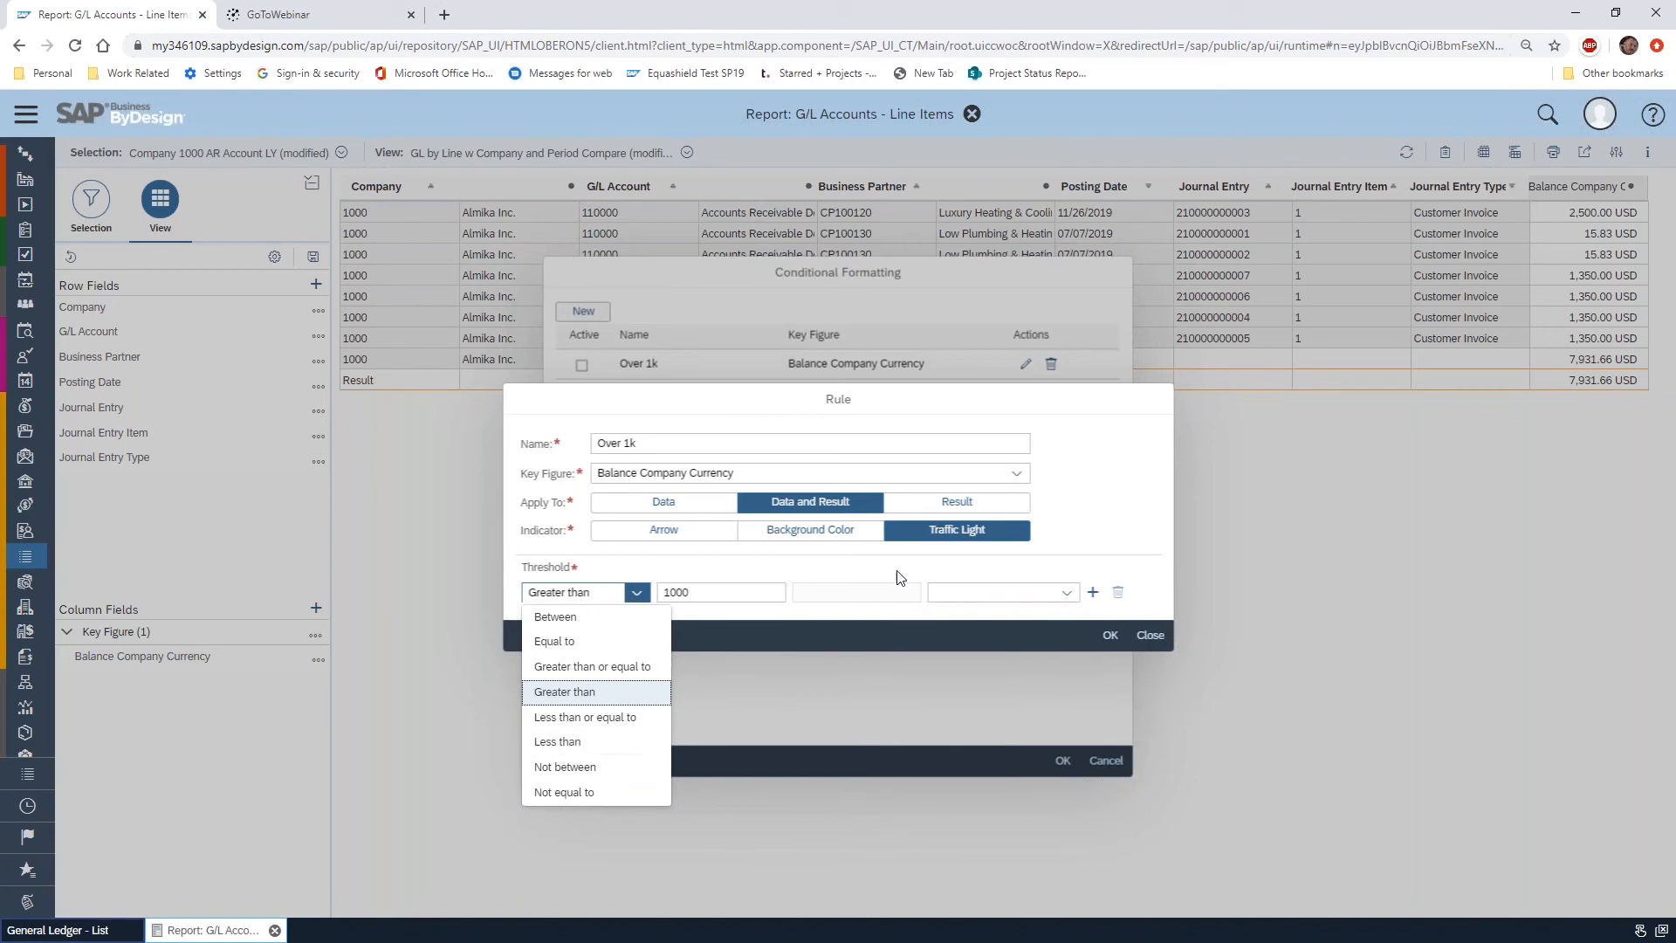
click(876, 577)
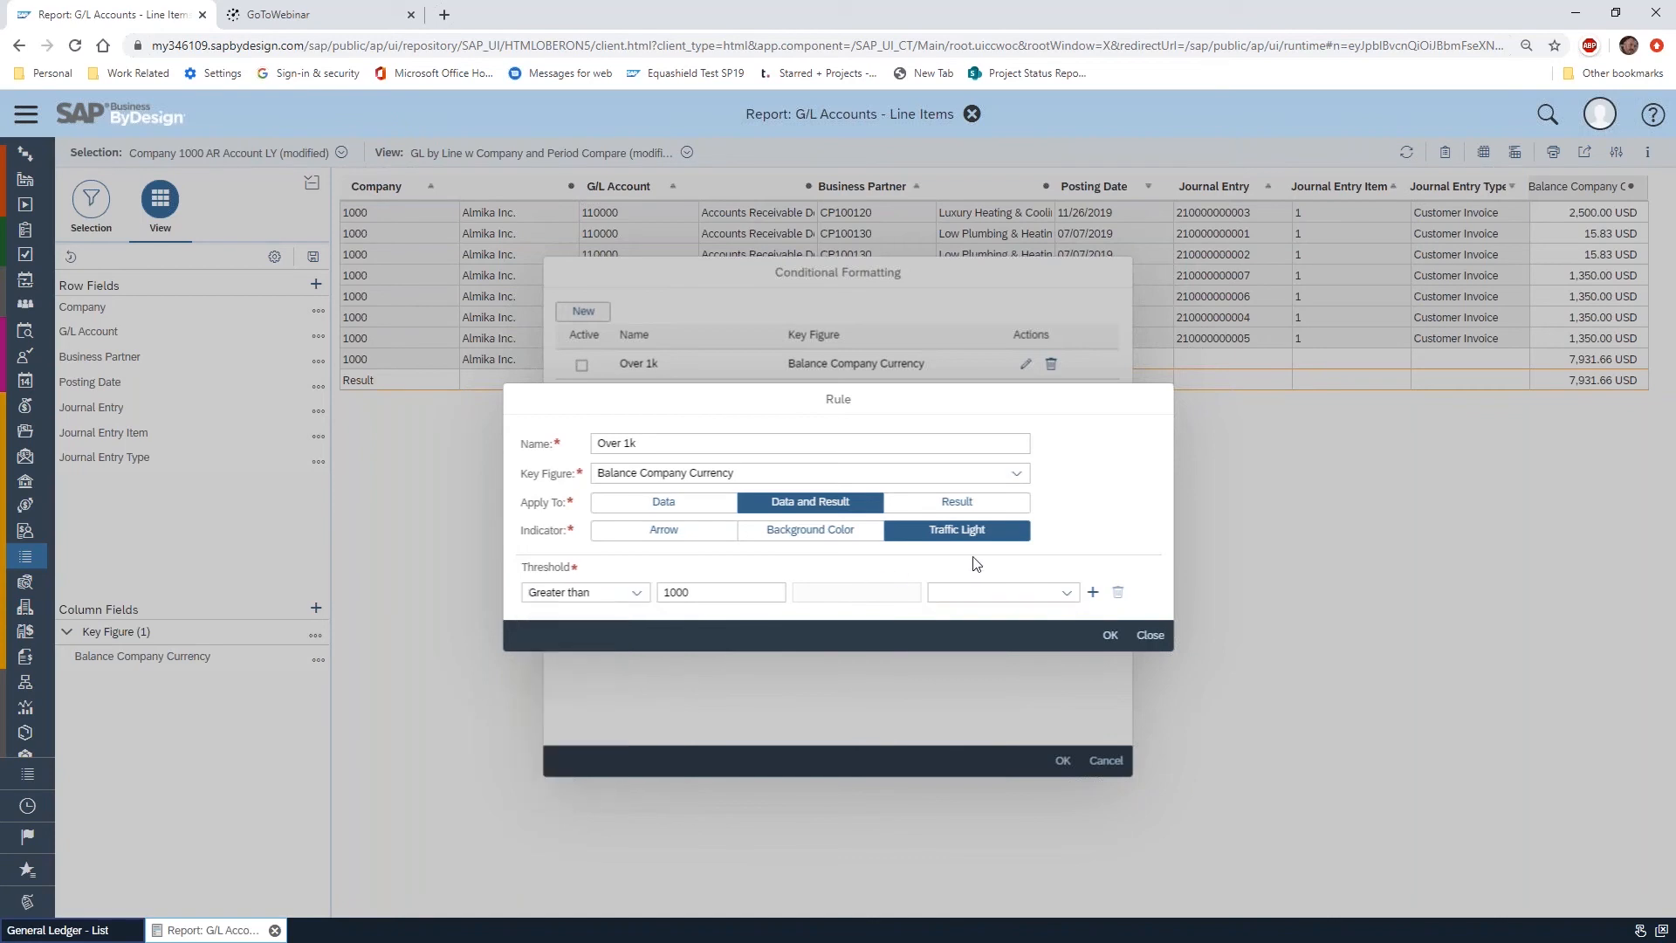
click(1066, 593)
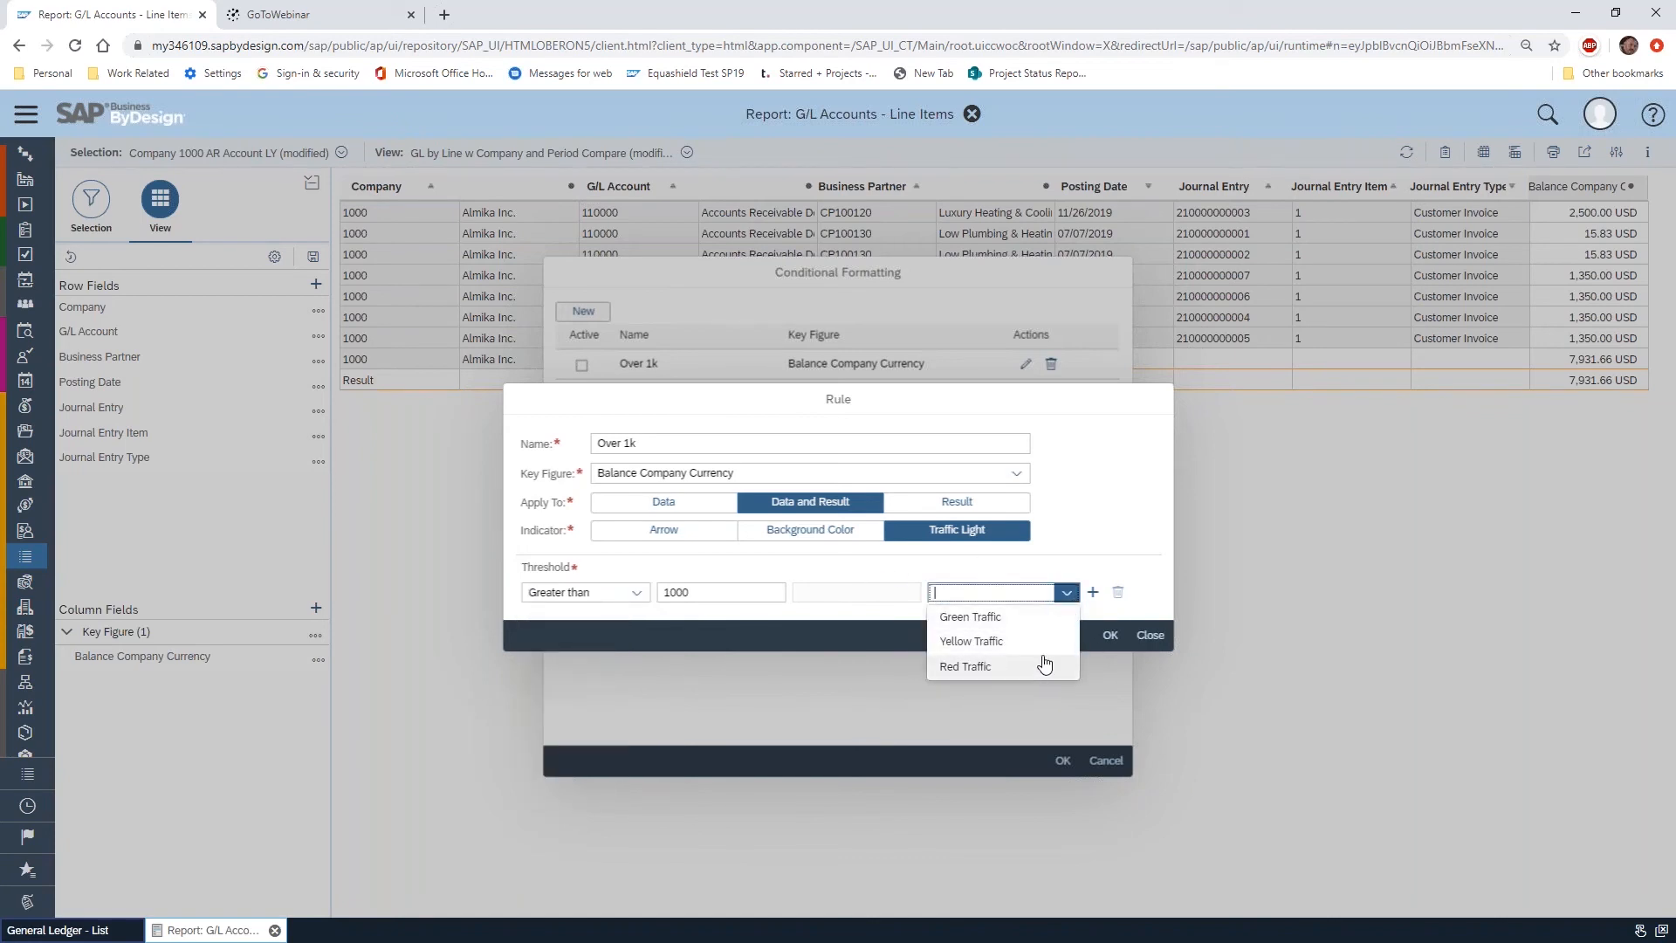
click(1018, 618)
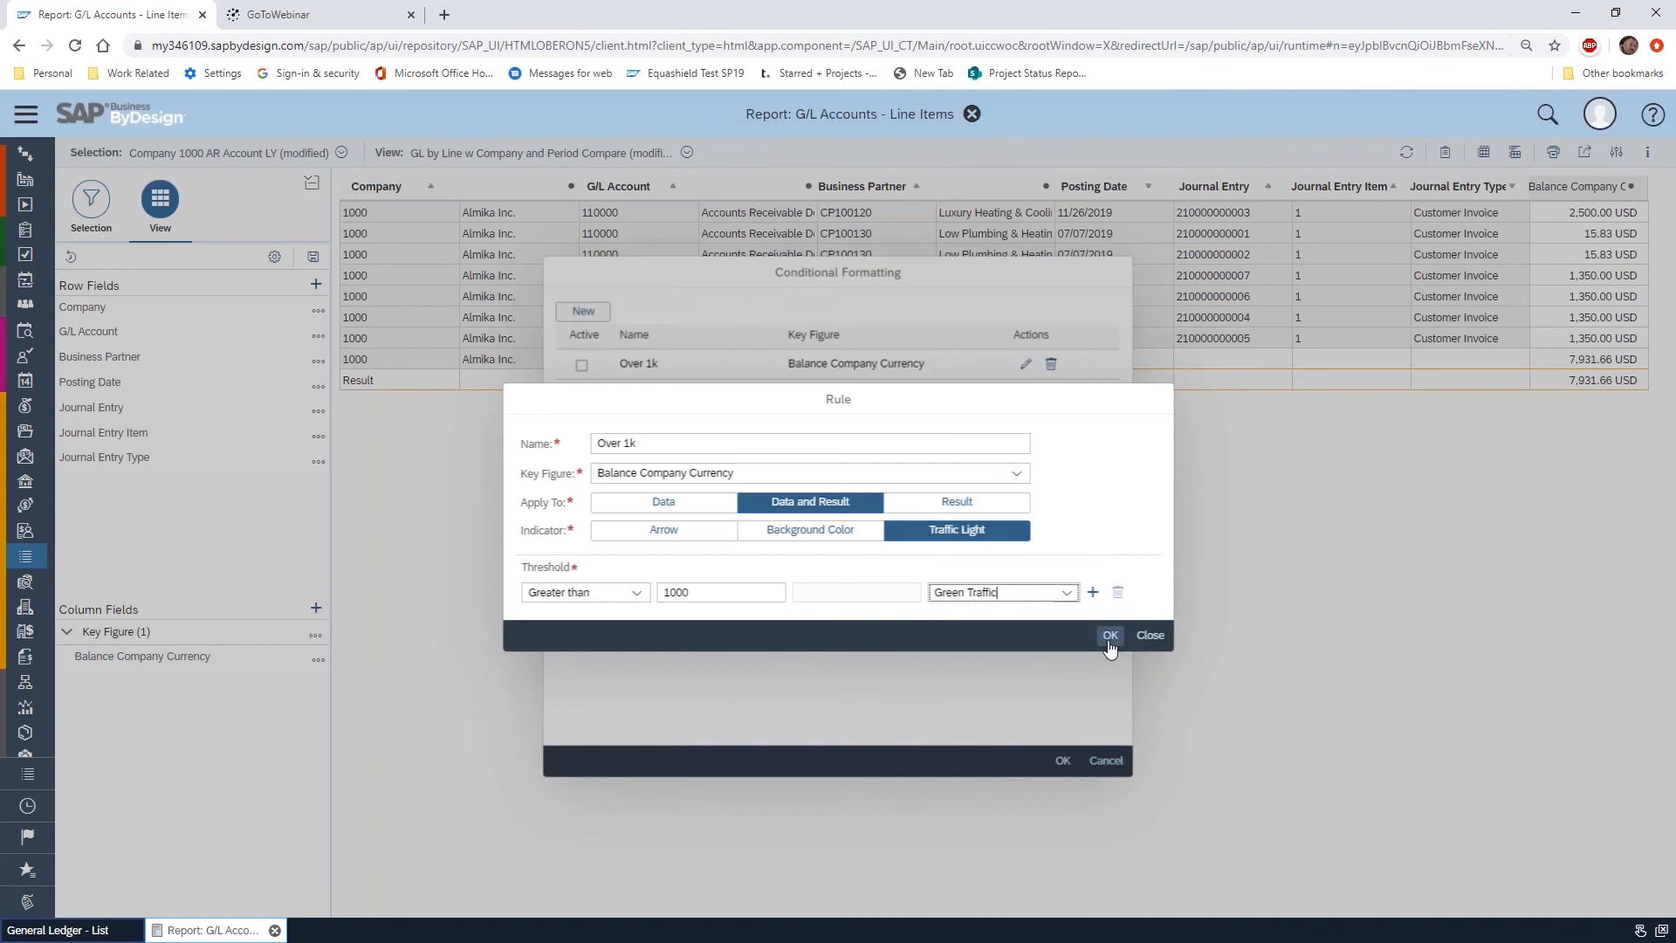
click(1110, 635)
click(581, 365)
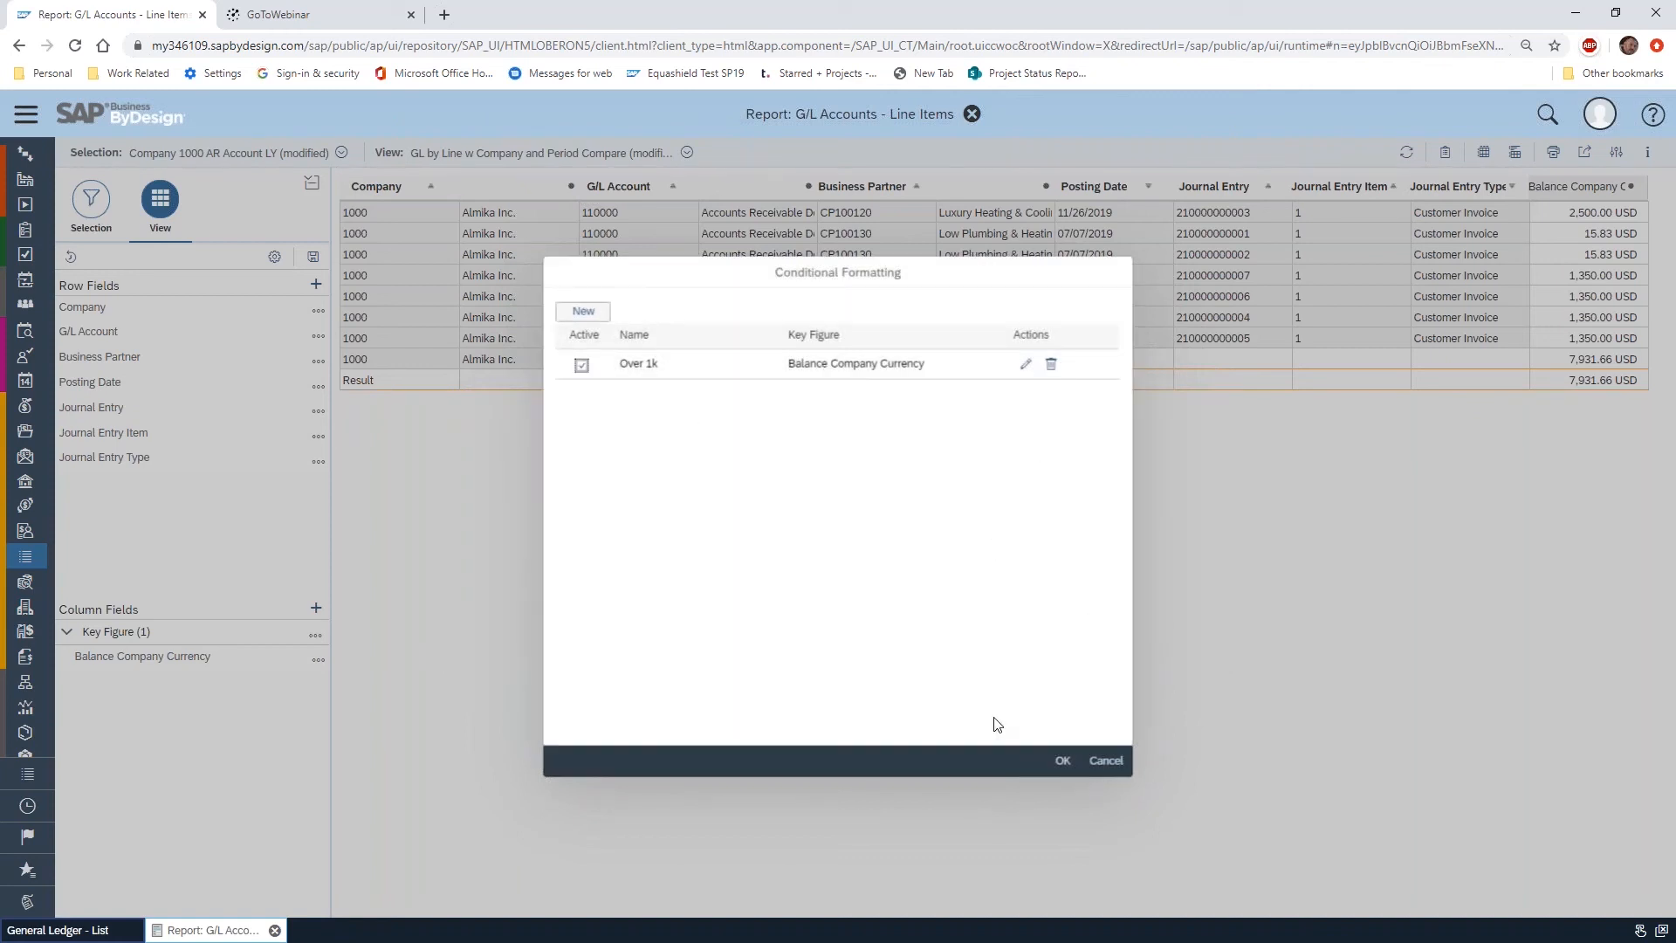
click(1063, 761)
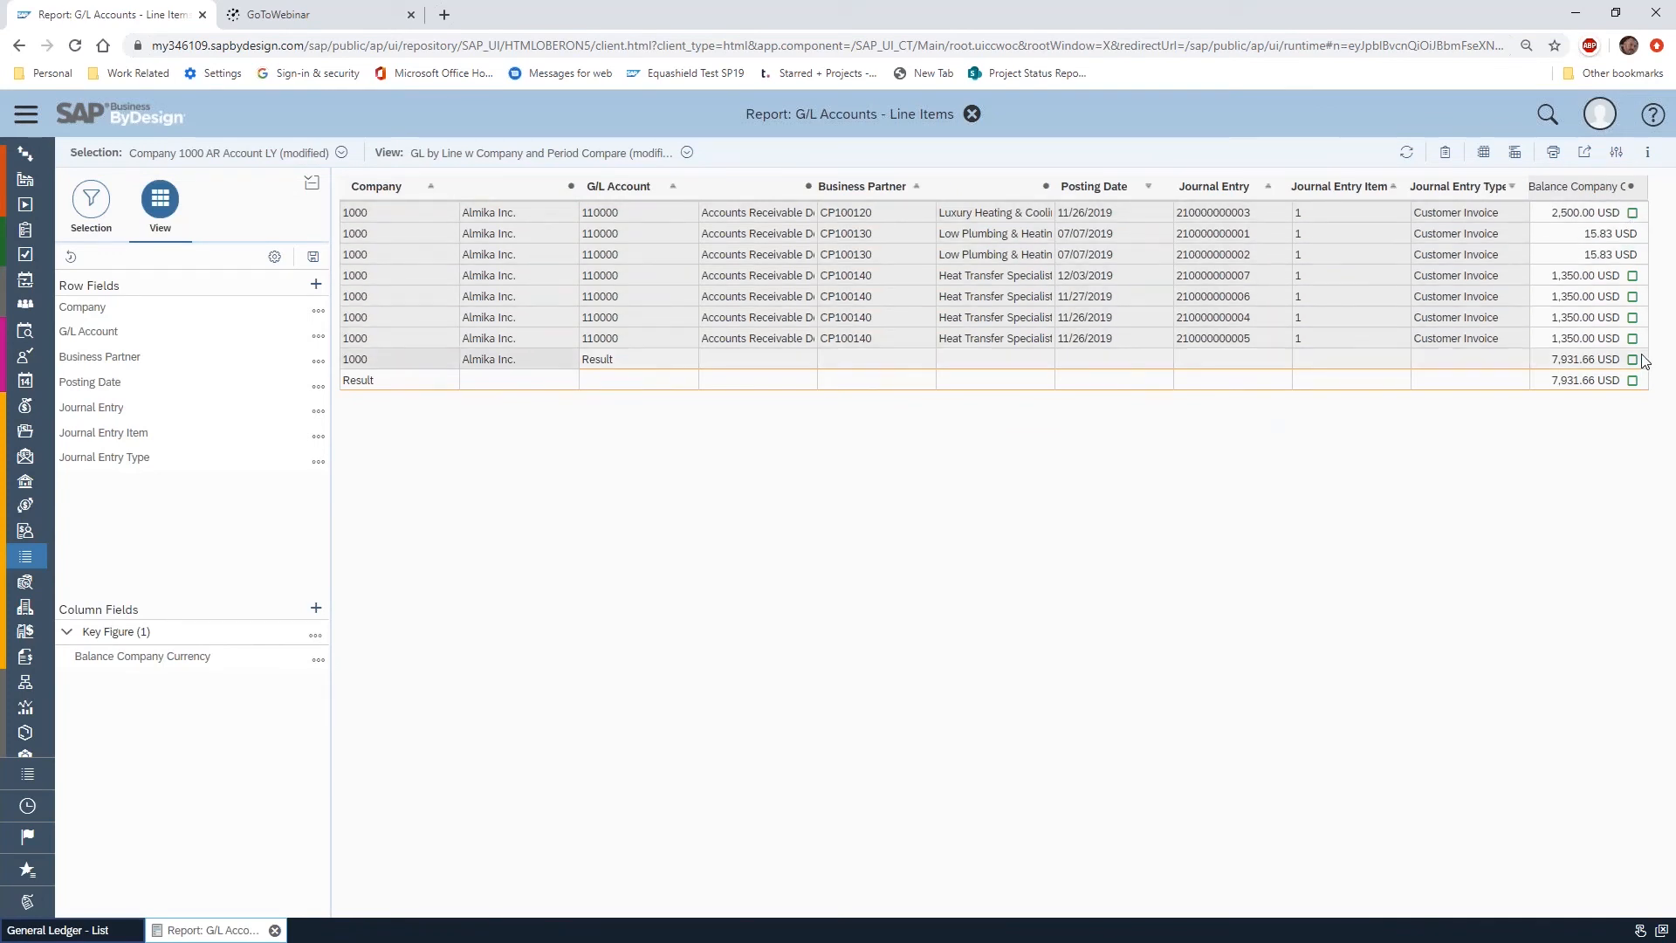
Add a second threshold to the Over 1k formatting rule: Less than or equal to 1000 with Red Traffic, and apply it to the report
click(315, 636)
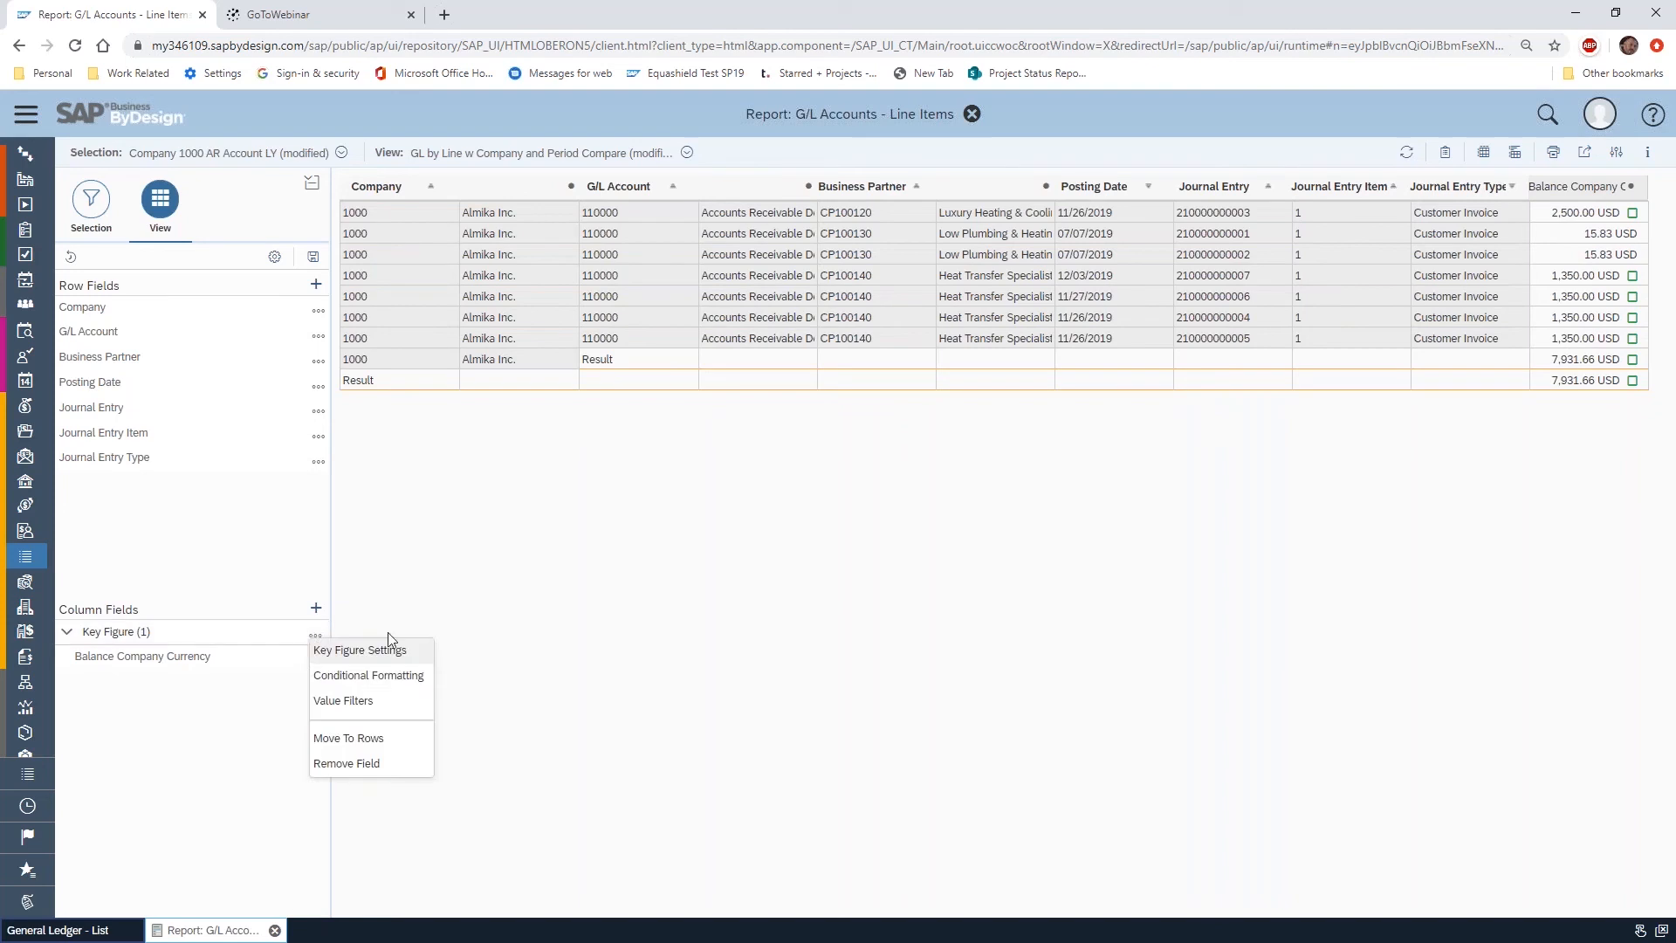
click(368, 677)
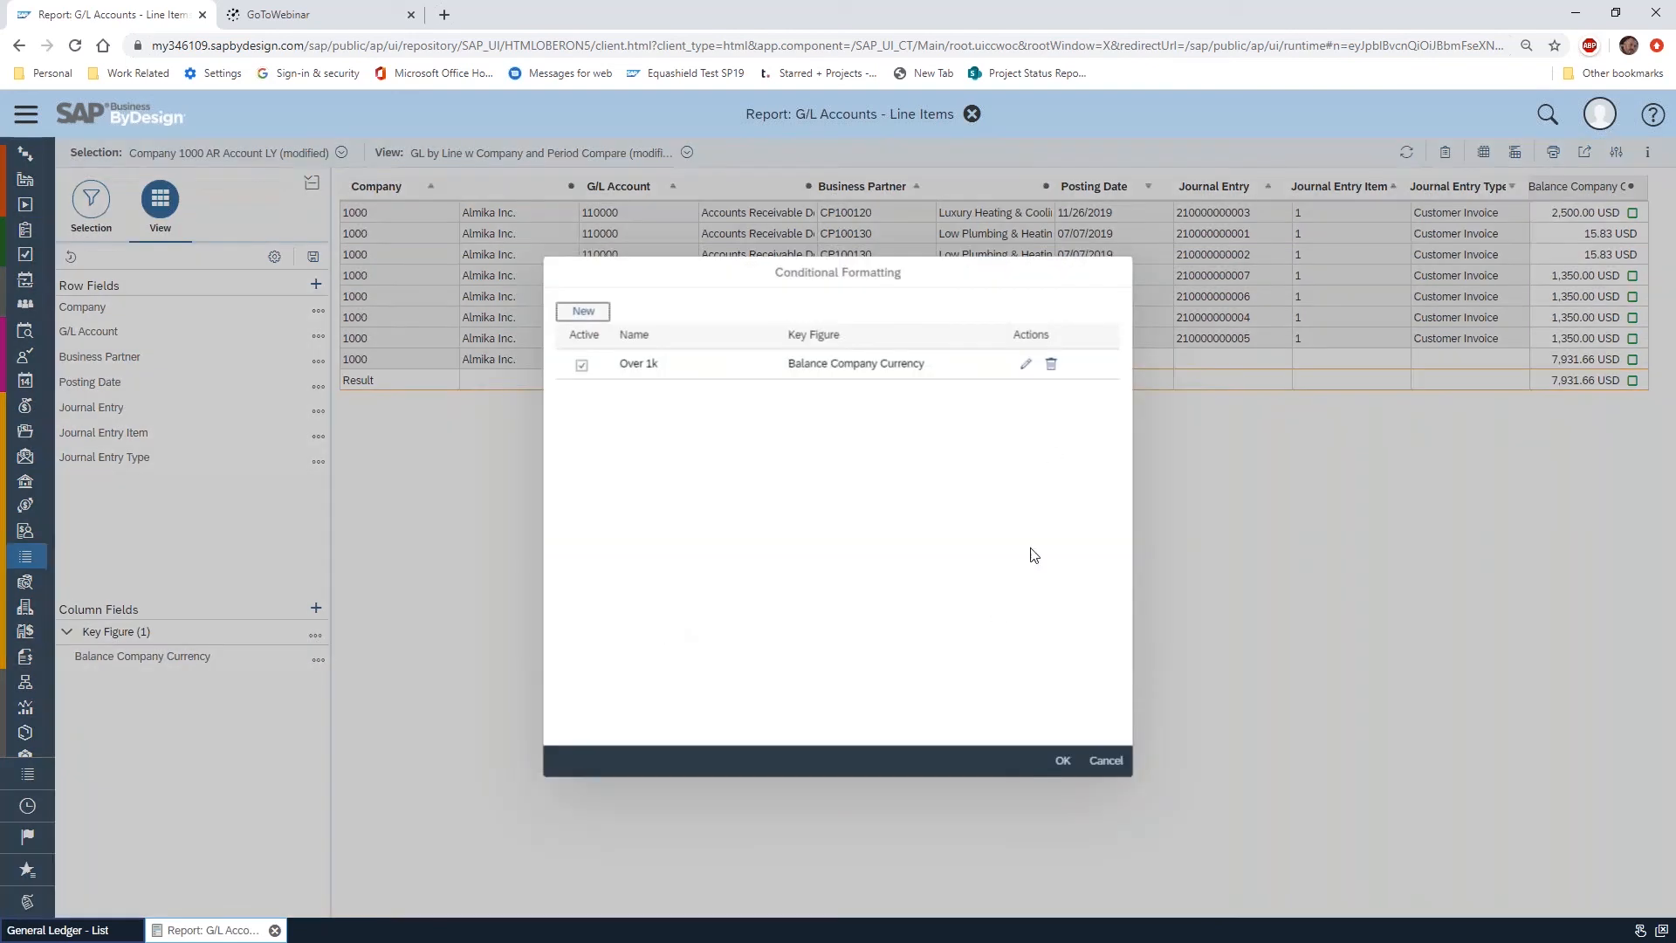
click(1023, 365)
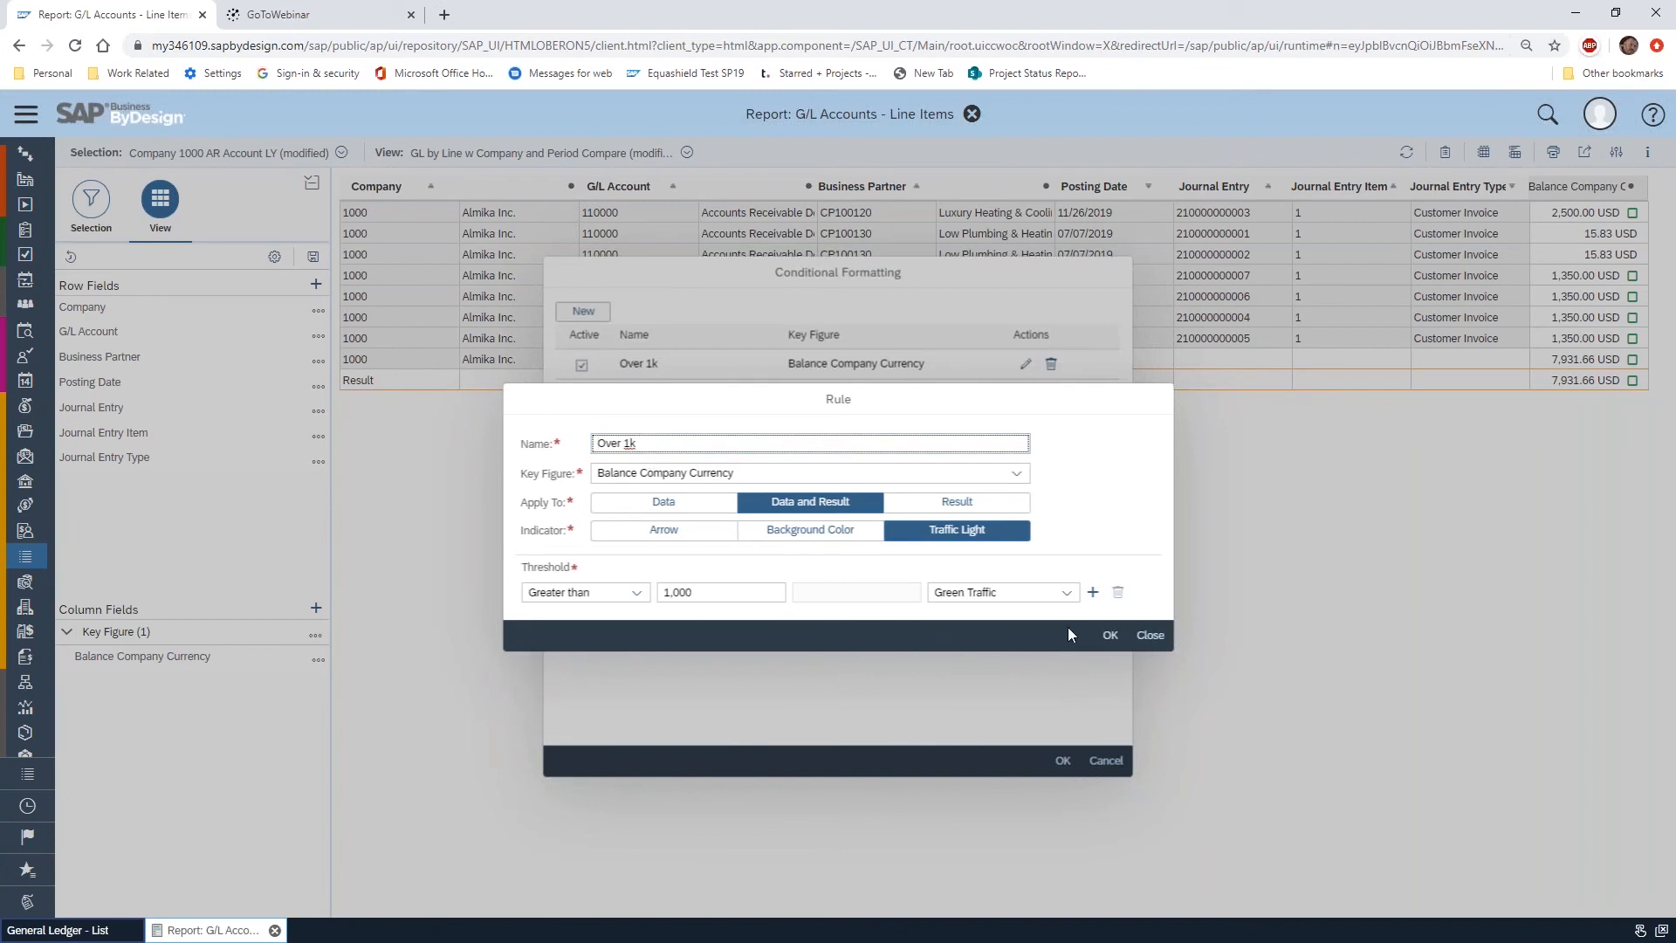
click(1093, 592)
click(644, 609)
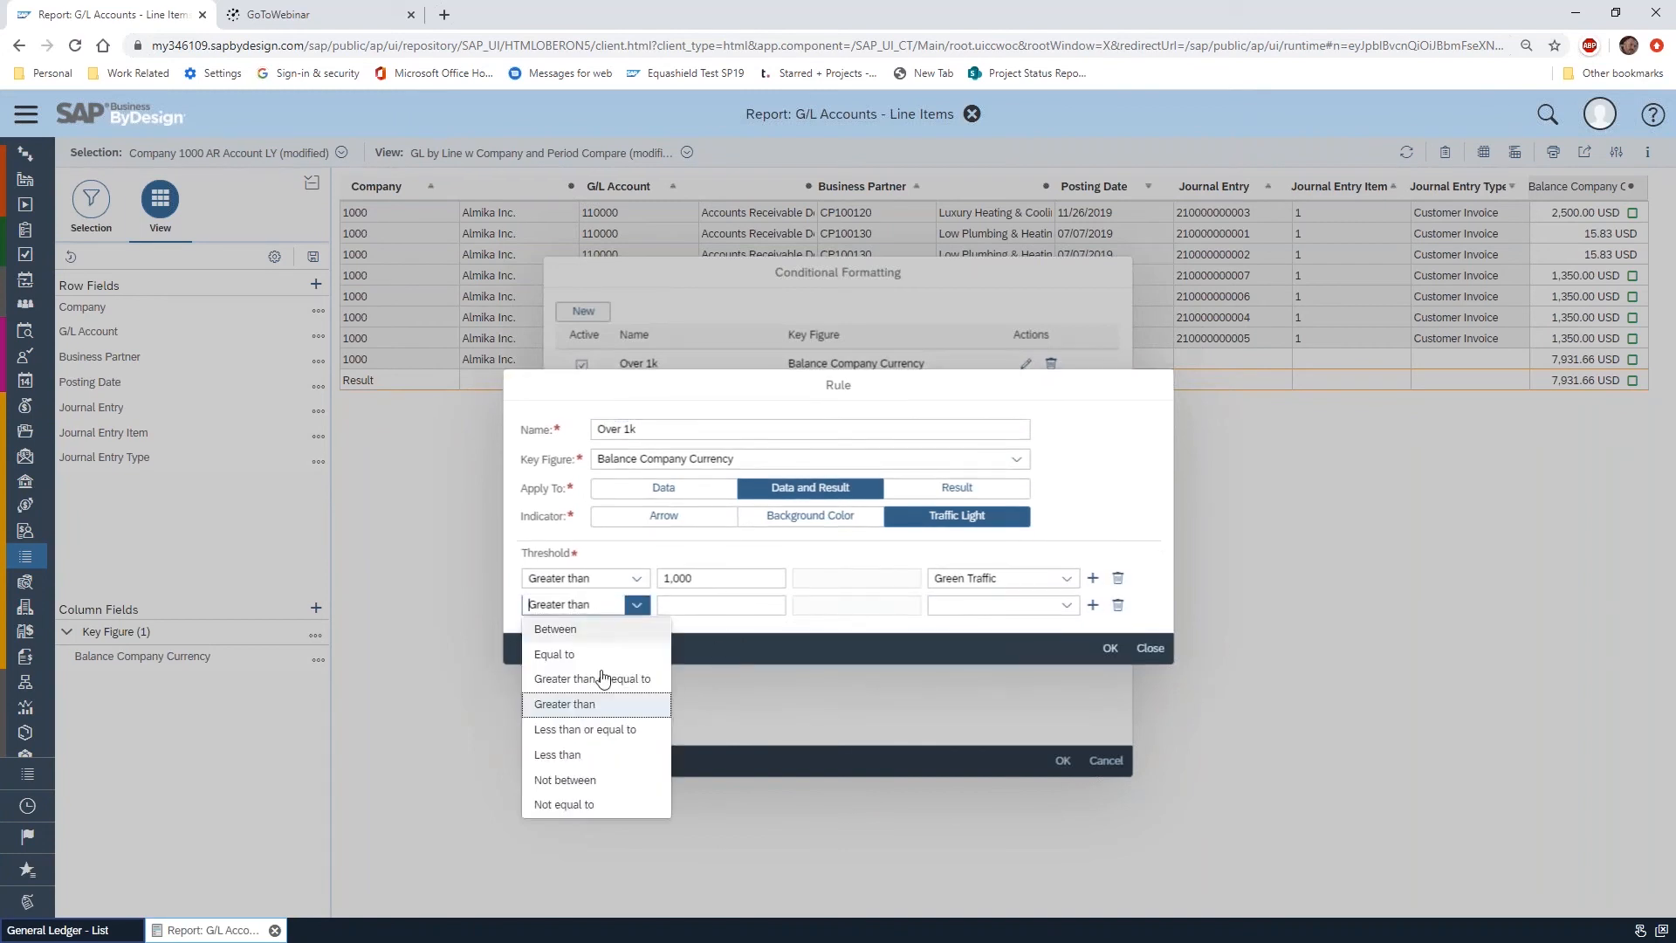
click(631, 732)
click(685, 613)
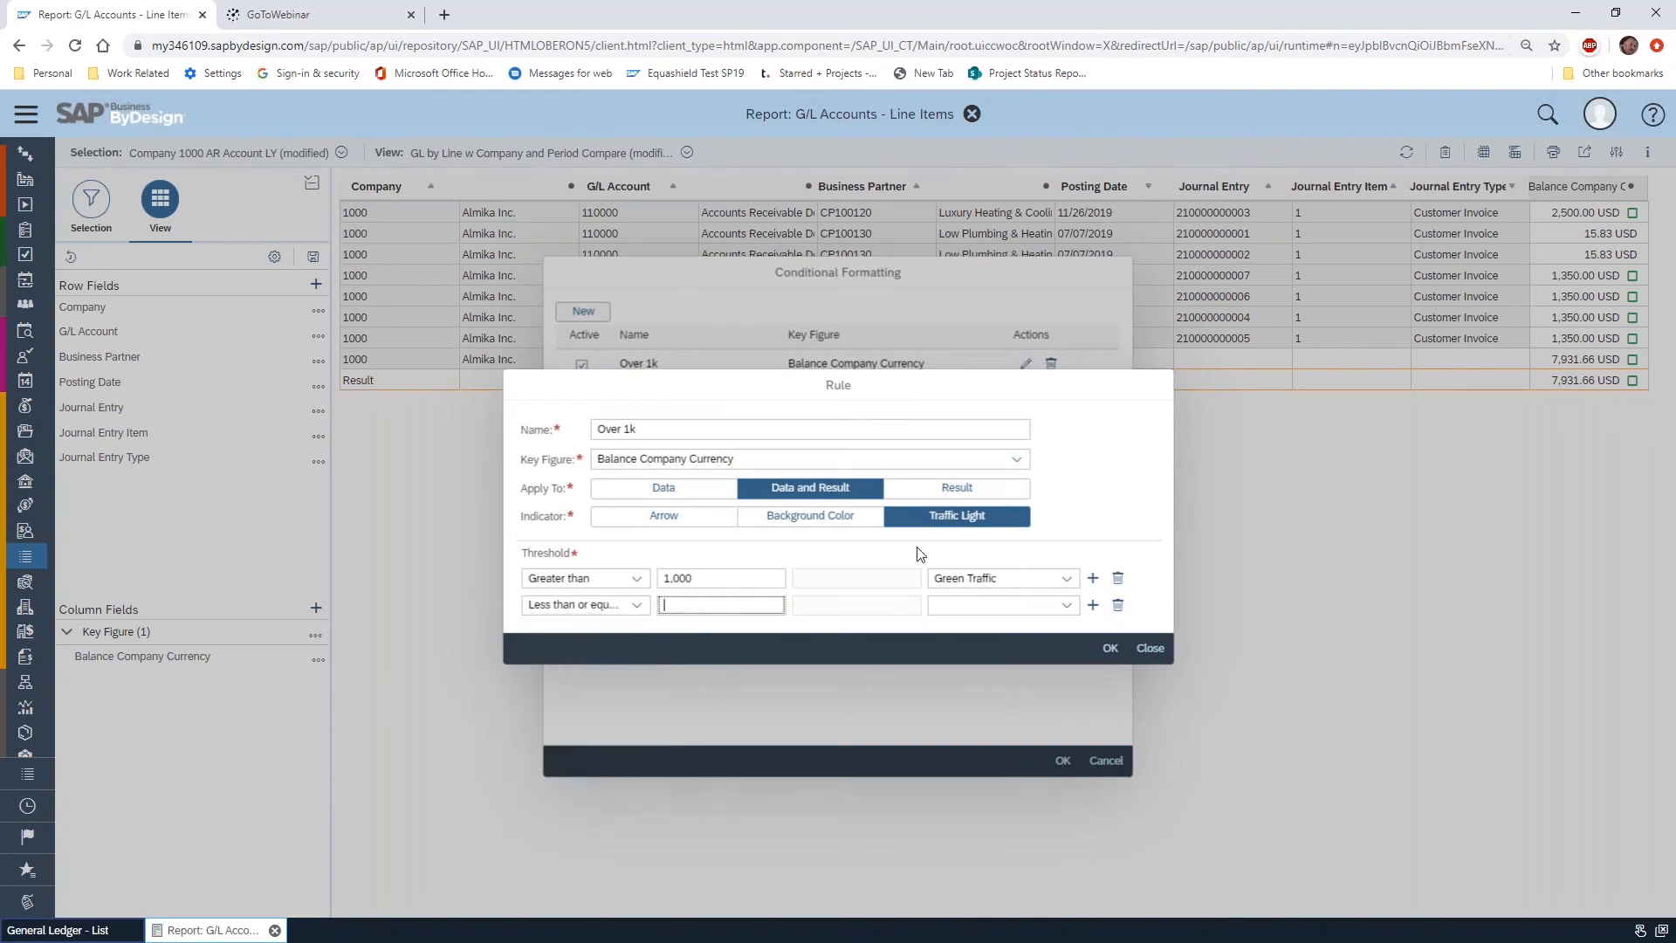
text(1000)
click(1067, 605)
click(998, 679)
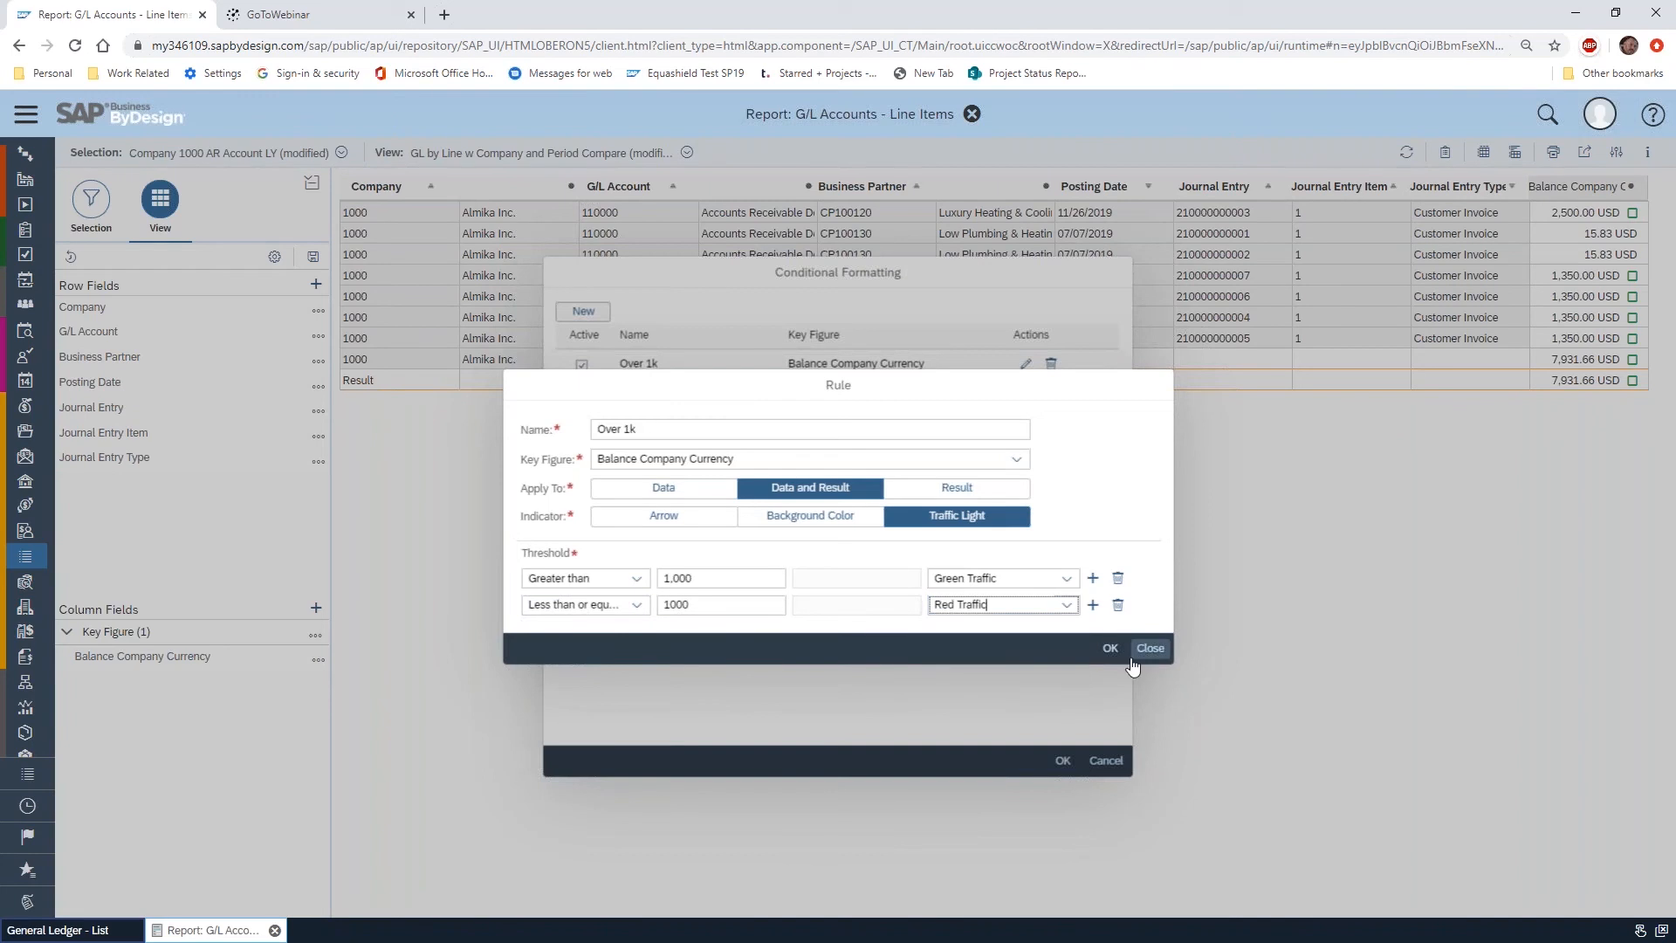
click(1109, 648)
click(1062, 760)
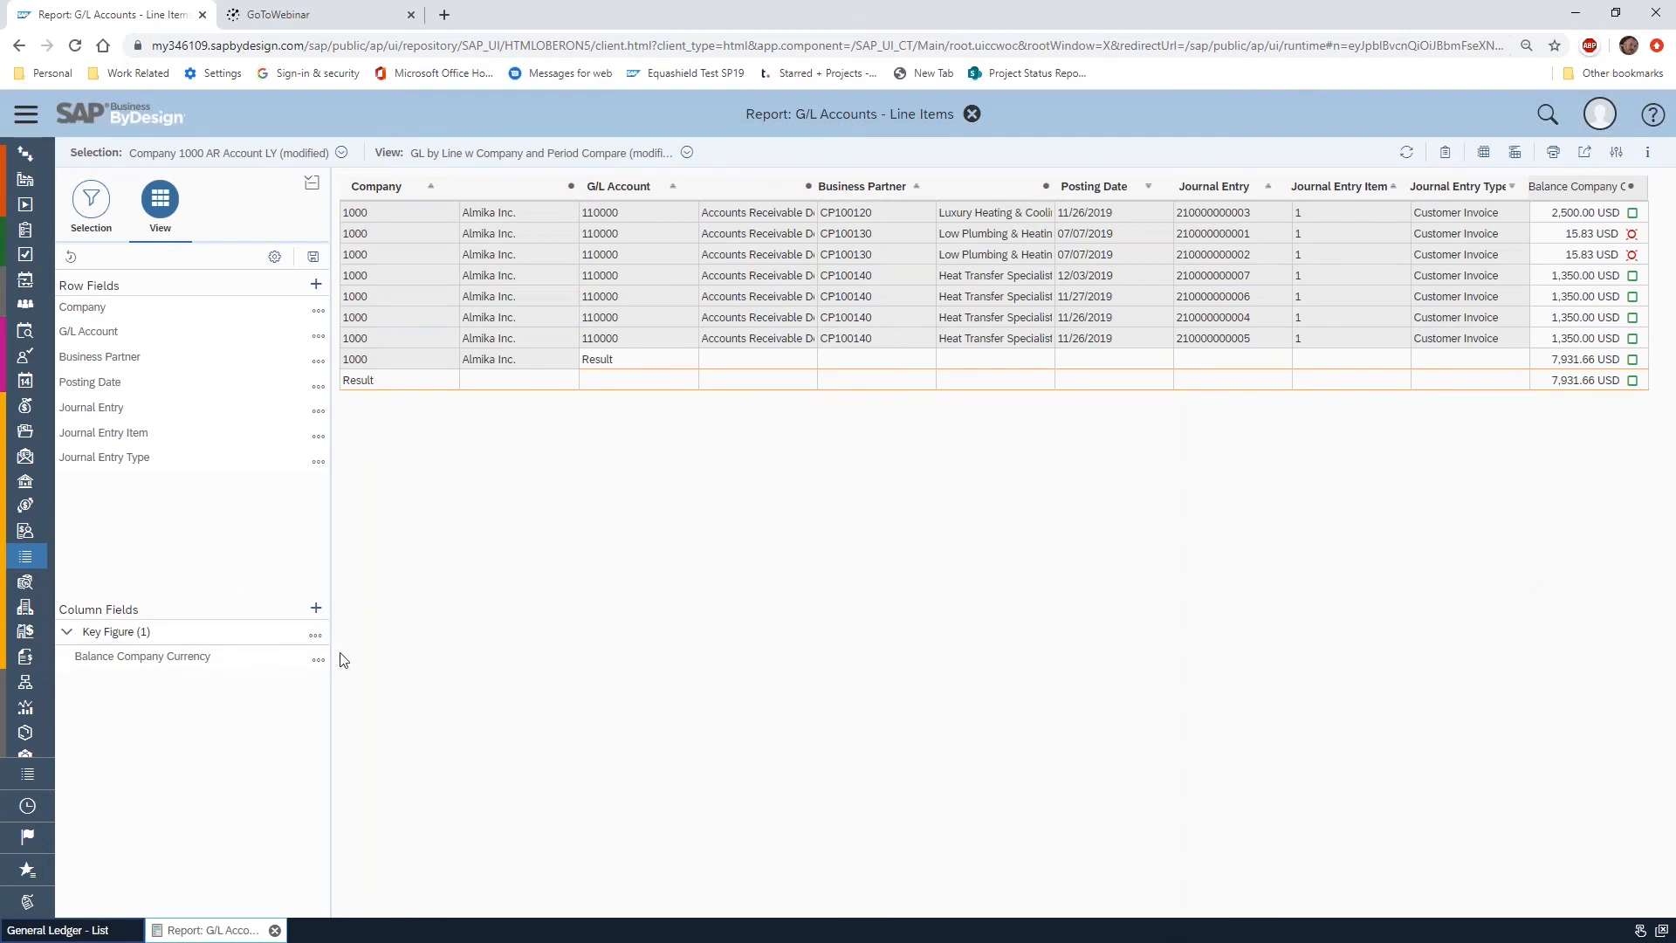
Switch the Over 1k rule's indicator to Arrow, with Trend Strong Upward for values above 1,000 and Trend Decreasing for the rest
click(317, 660)
click(315, 637)
click(377, 678)
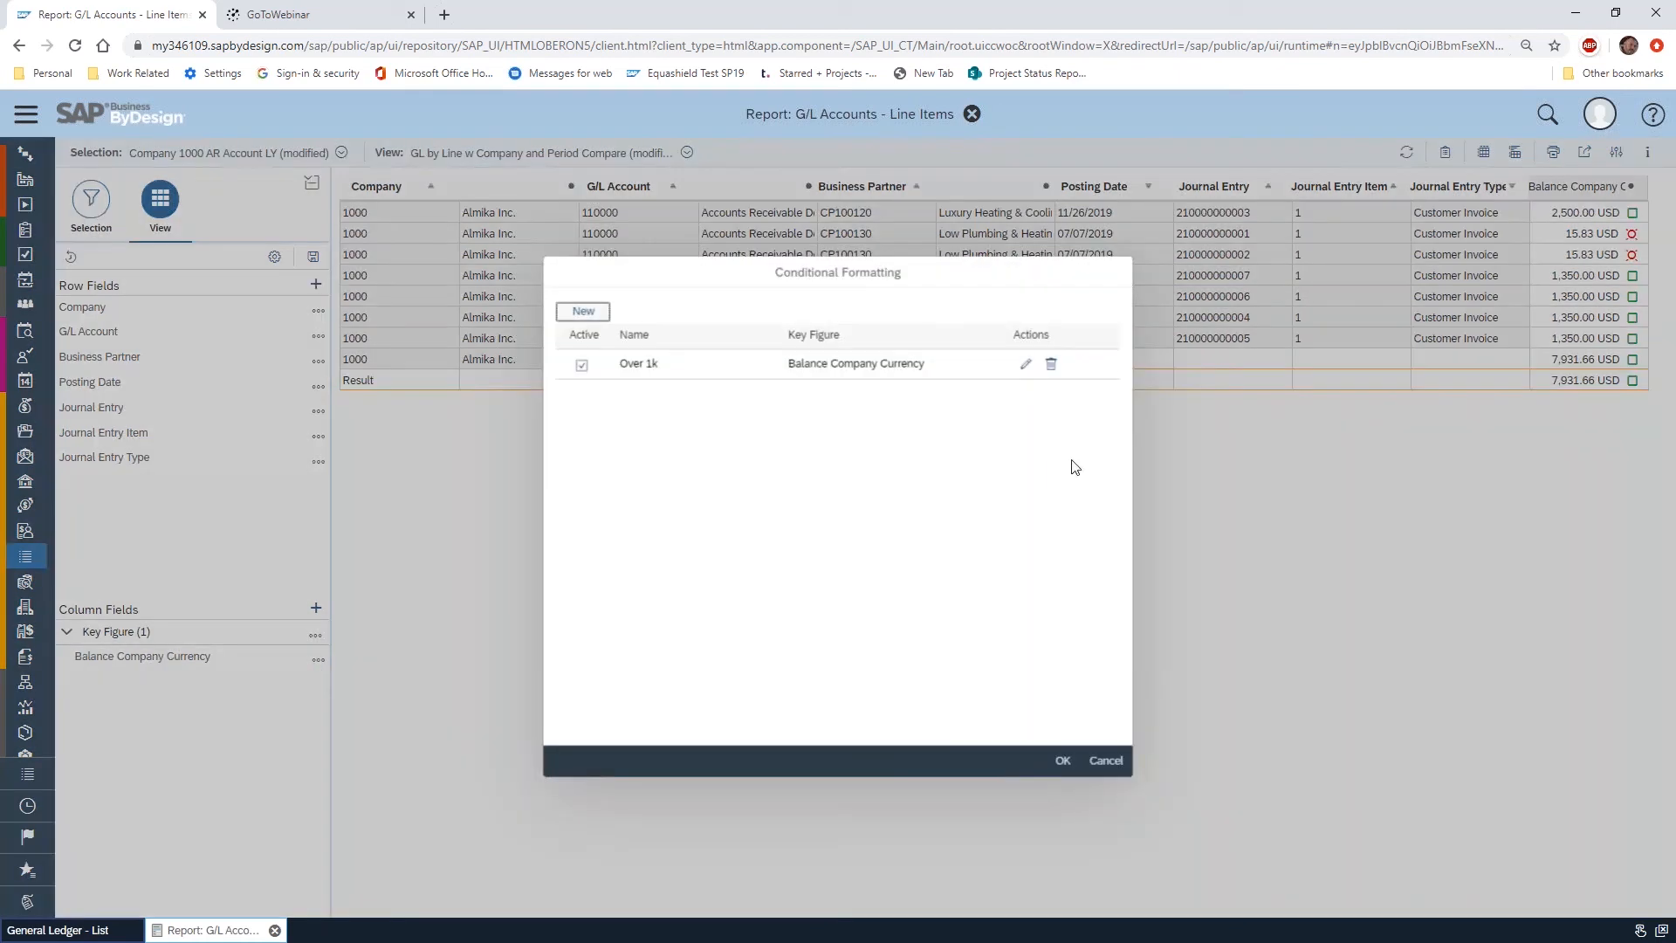
click(1026, 364)
click(701, 522)
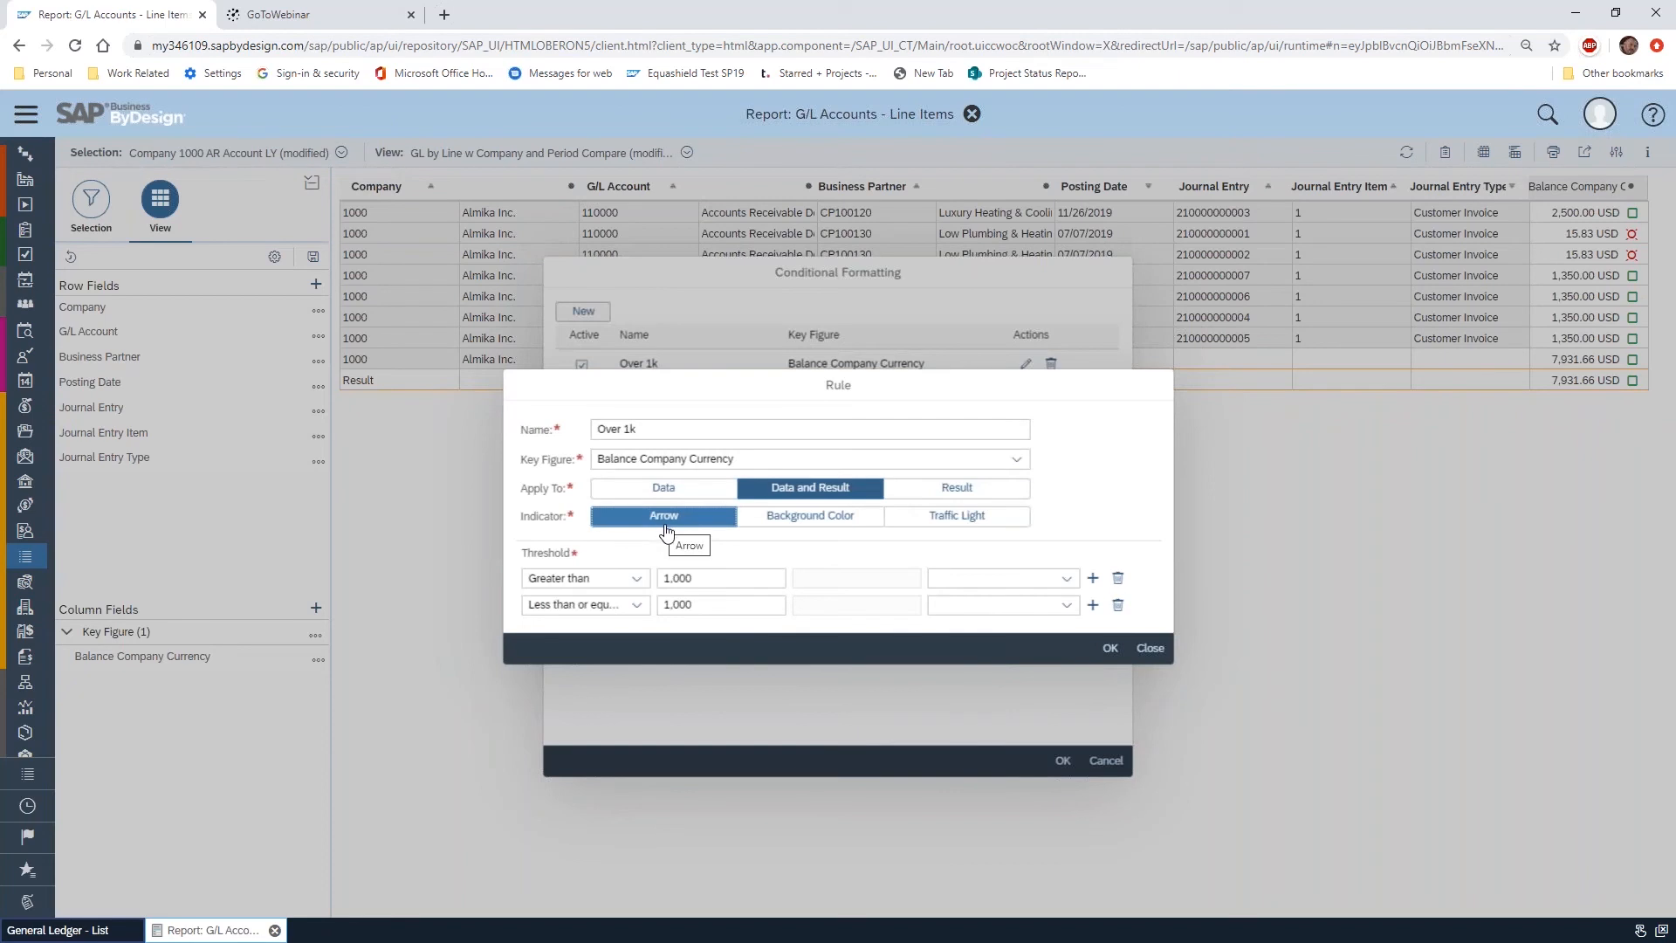
click(1067, 578)
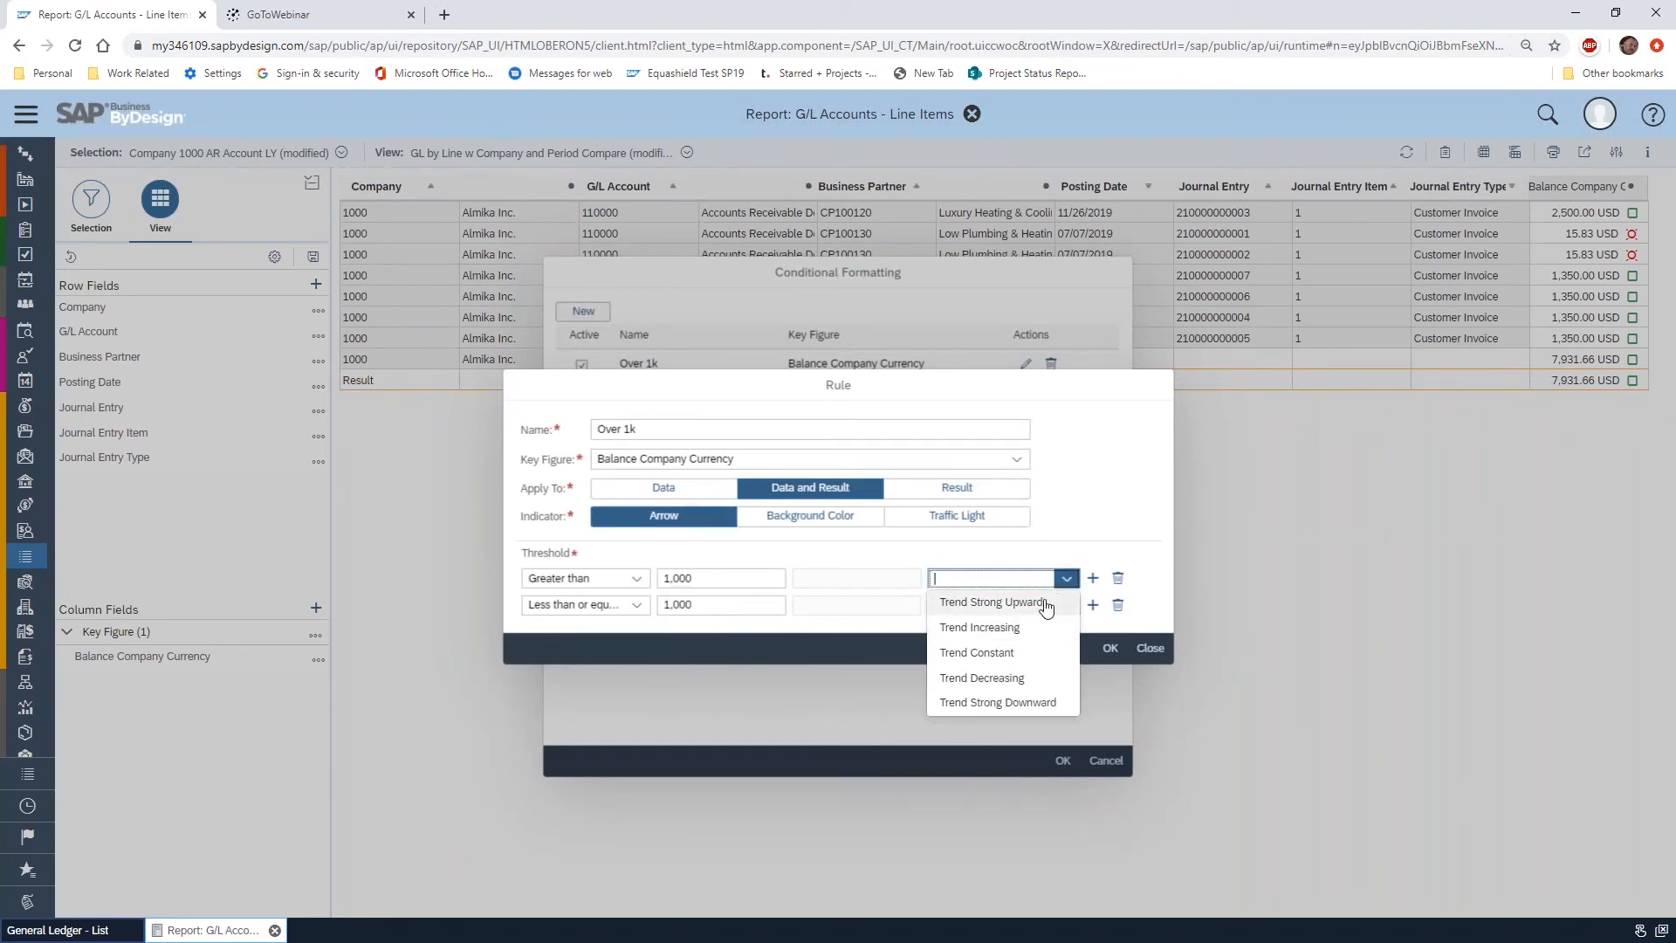
click(1059, 601)
click(1078, 612)
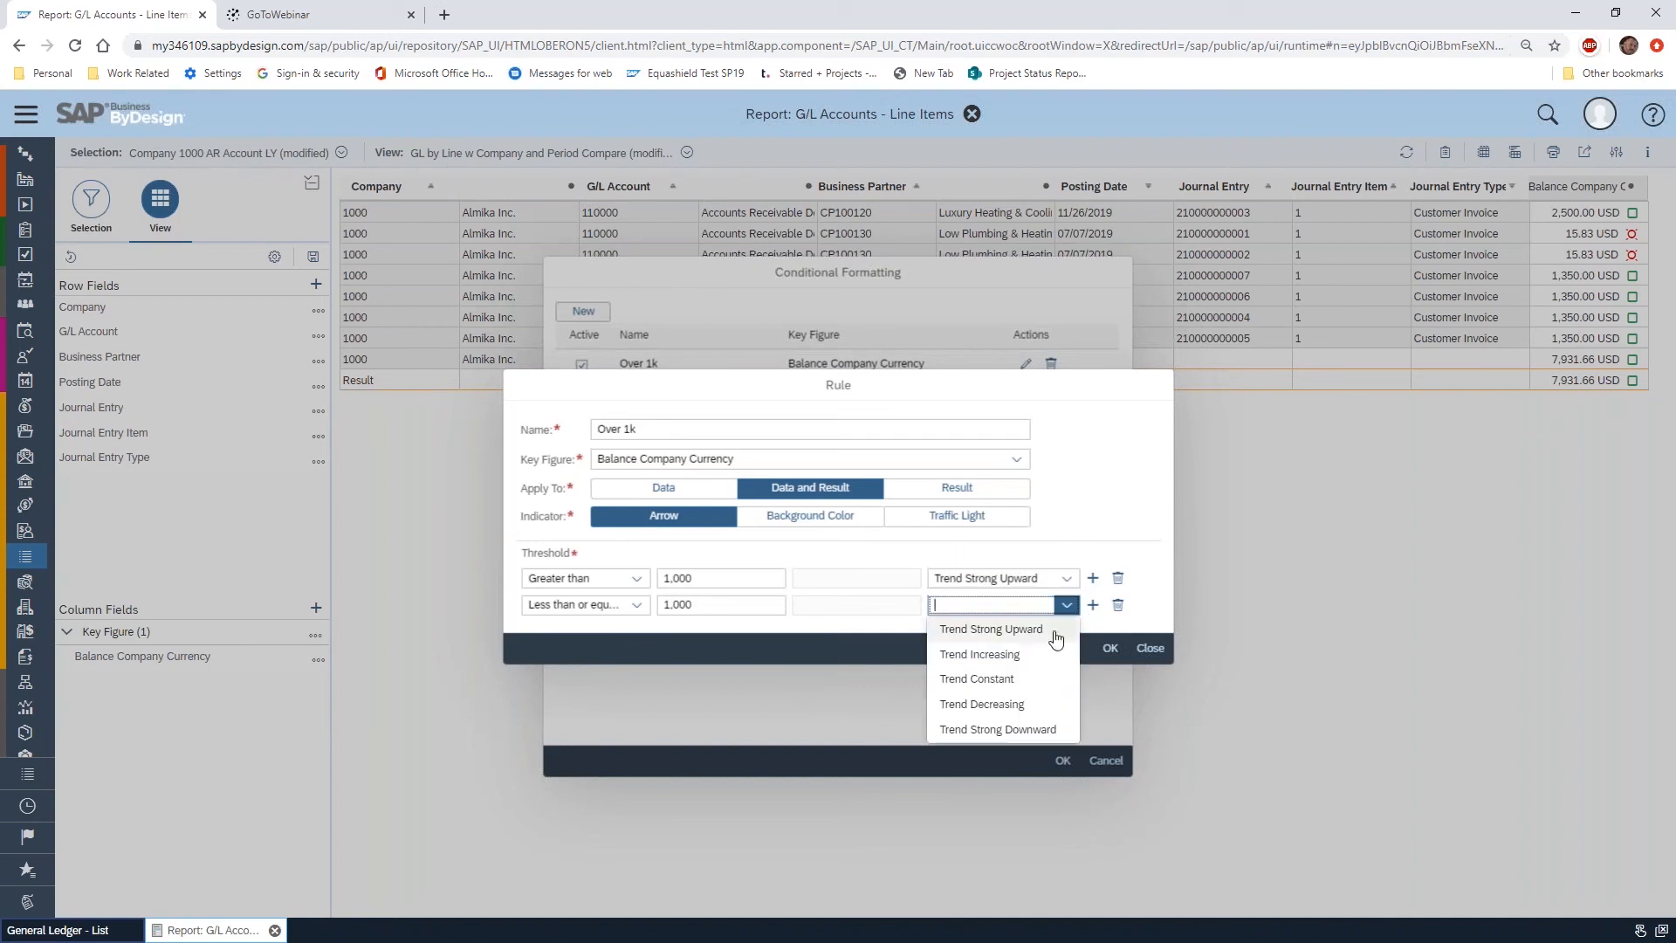
click(1039, 705)
click(1109, 650)
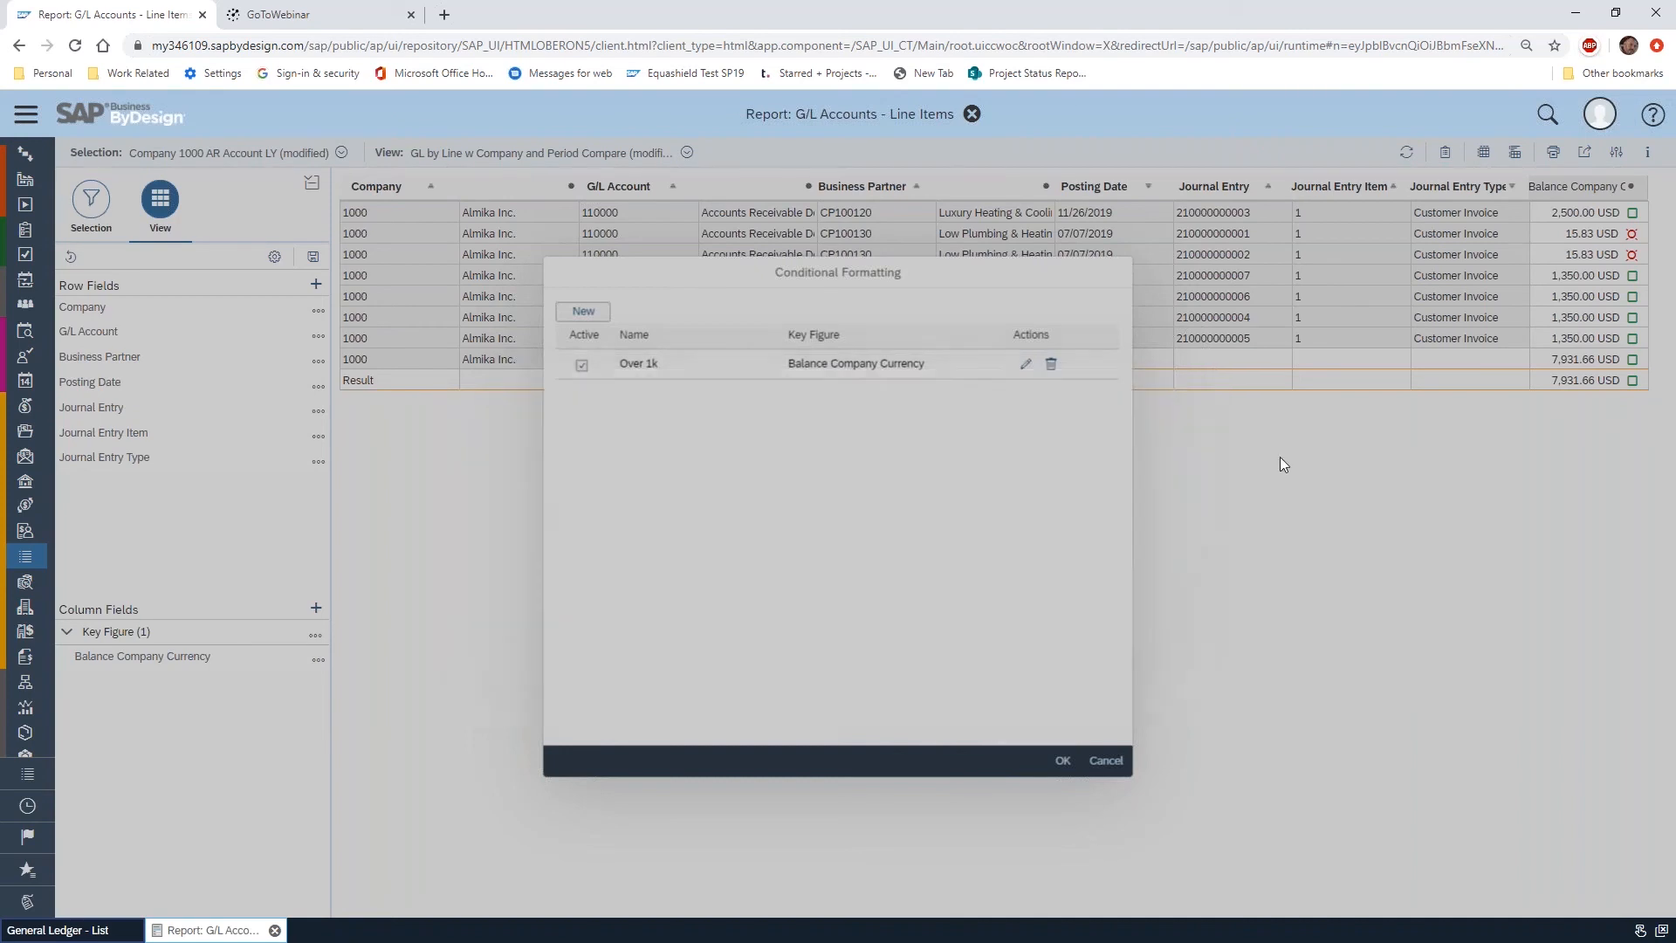
click(1062, 759)
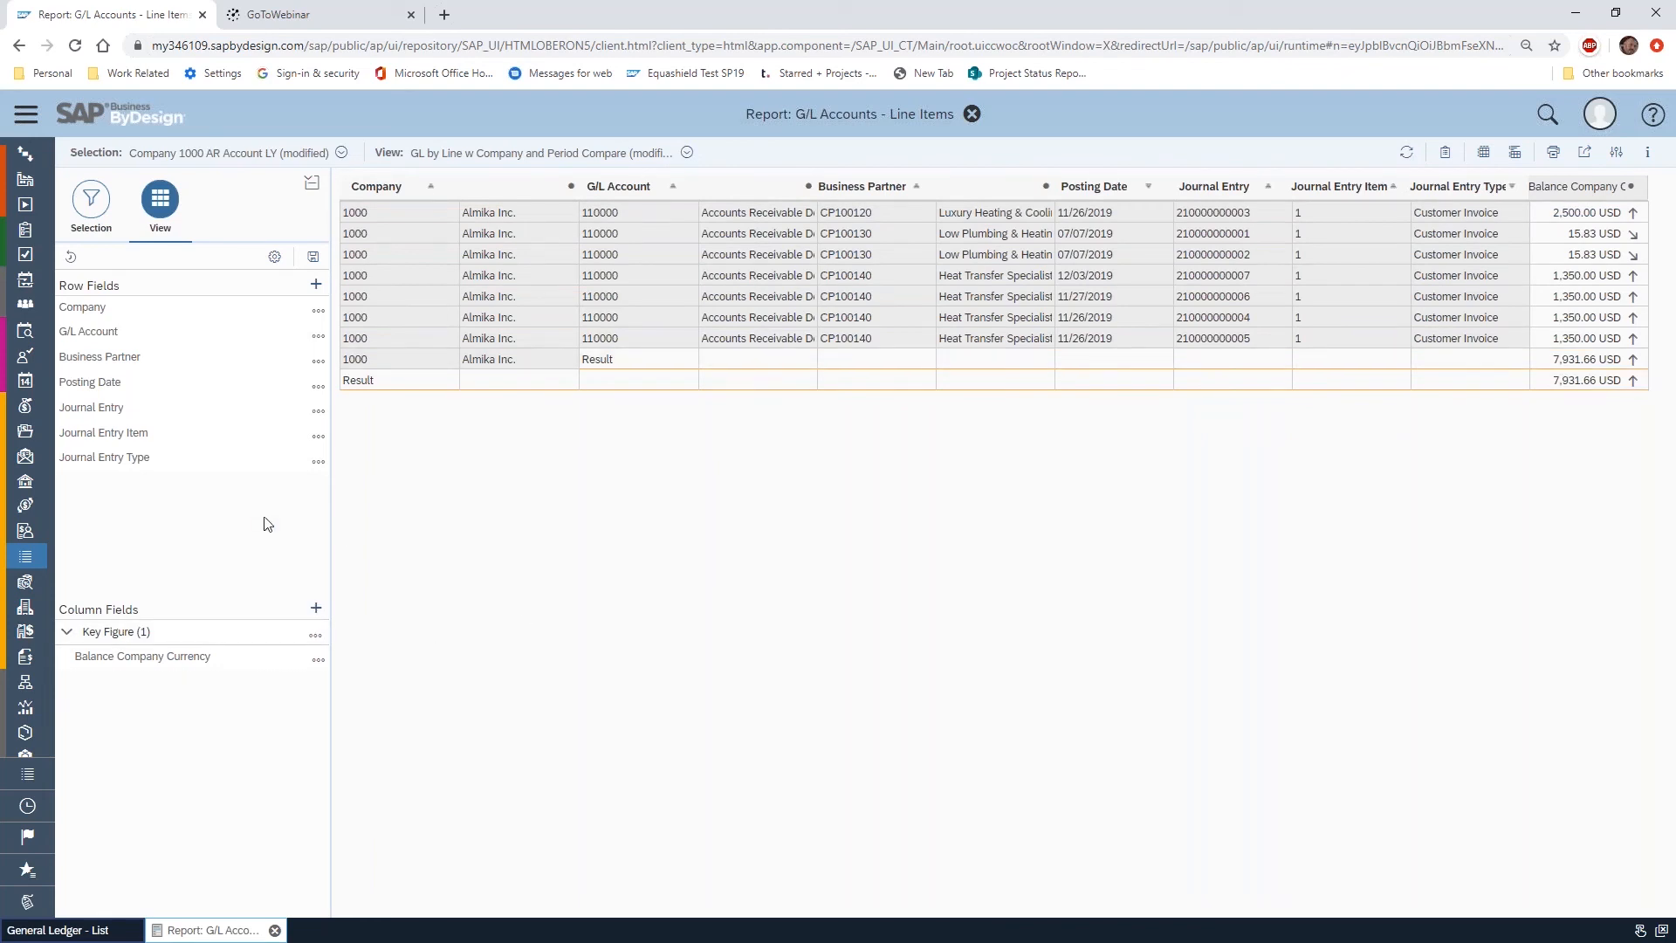
Create a key figure value filter named Over 1k for Balance Company Currency with Posting Date as its characteristic
click(316, 635)
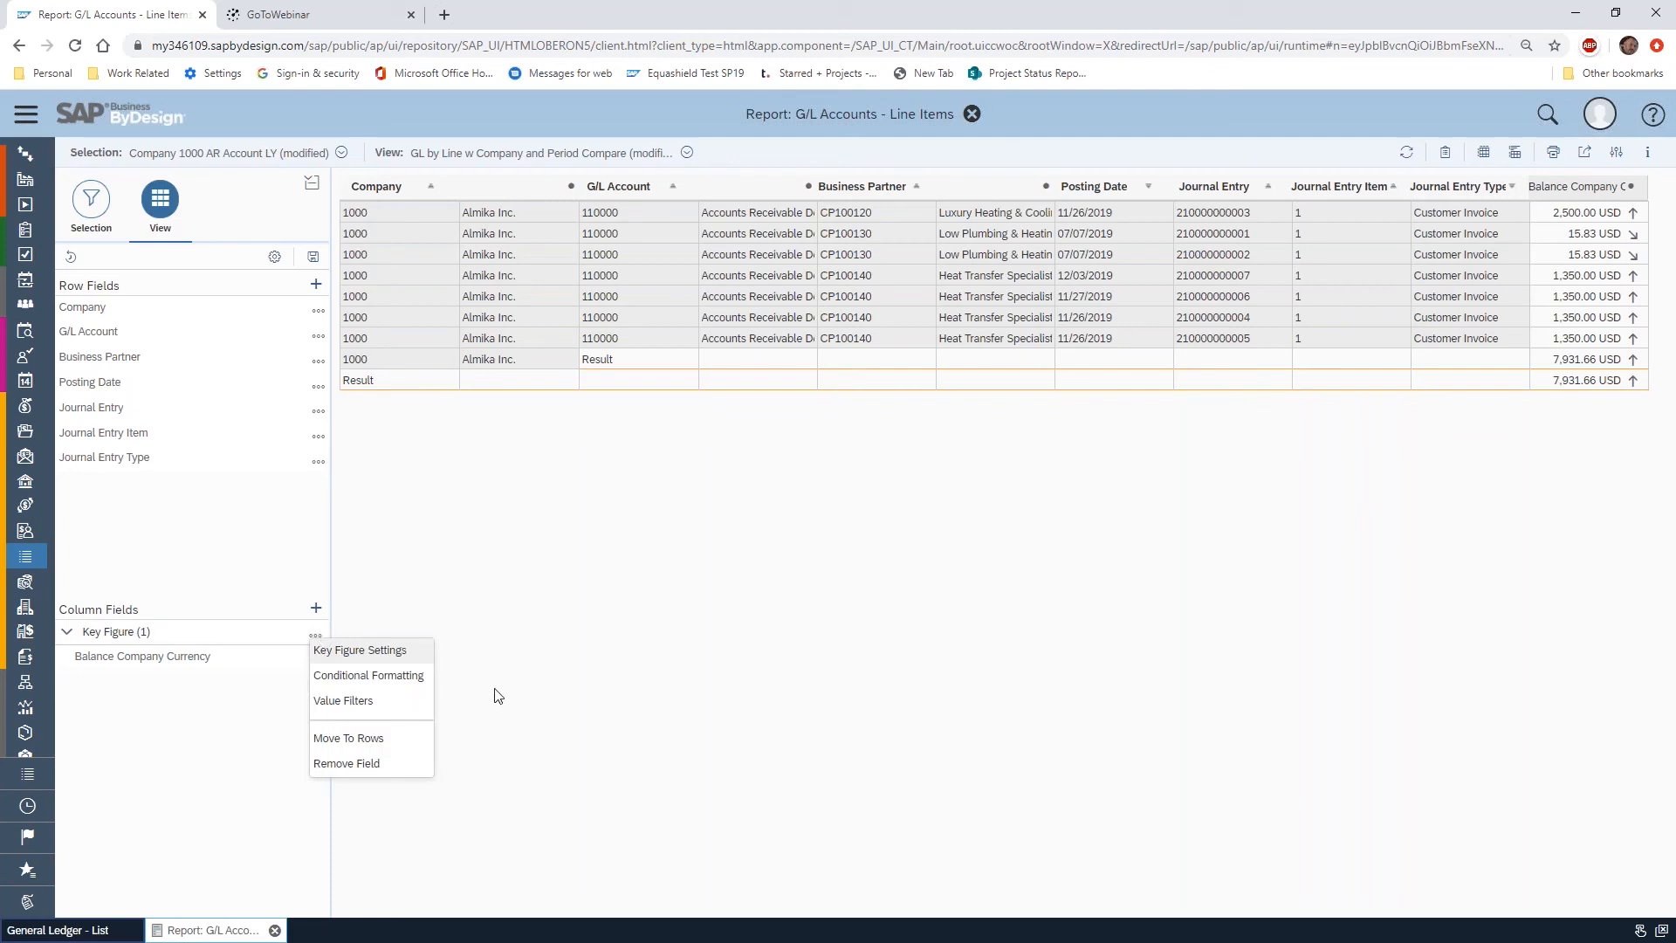
click(486, 578)
click(316, 636)
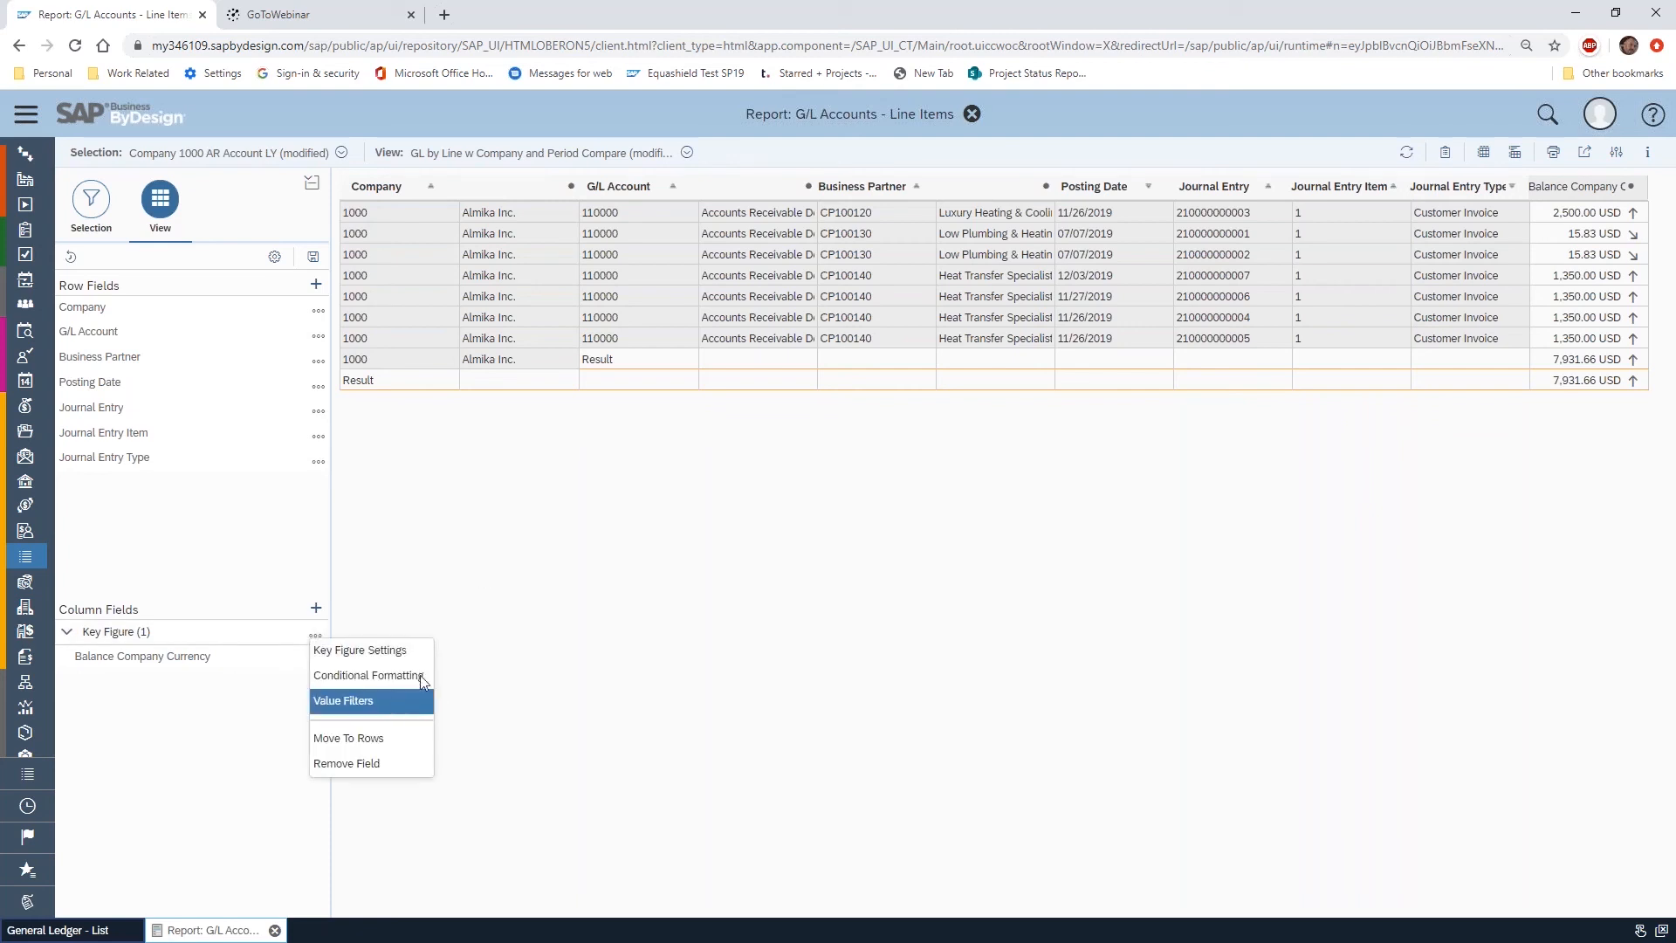
click(410, 701)
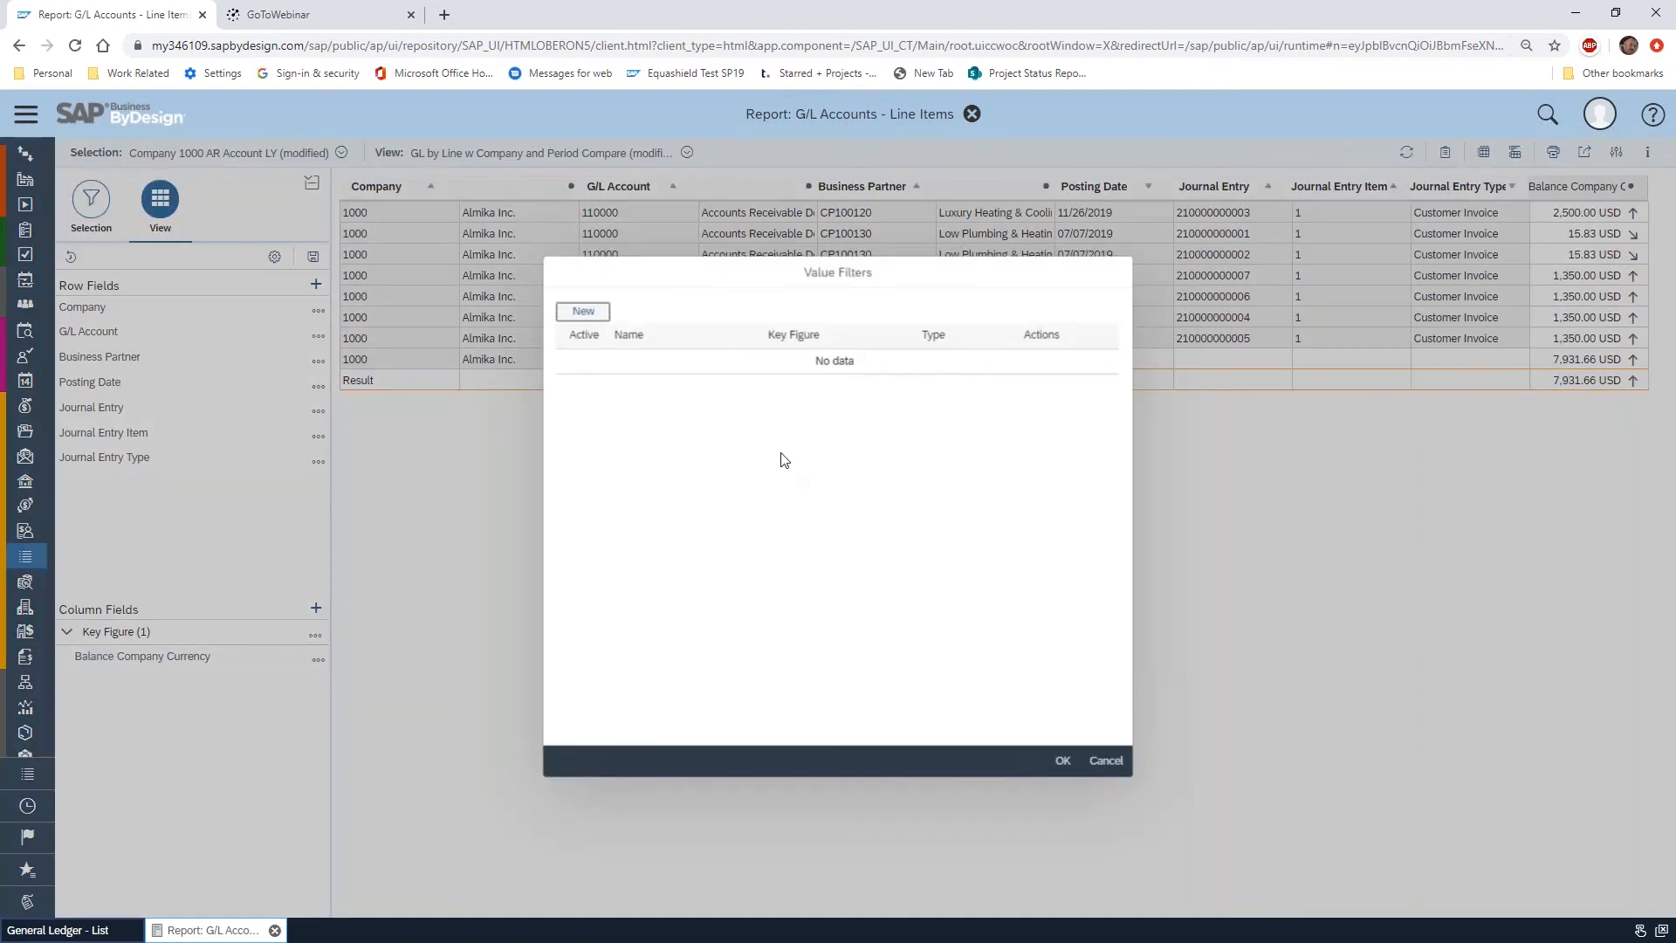
click(583, 313)
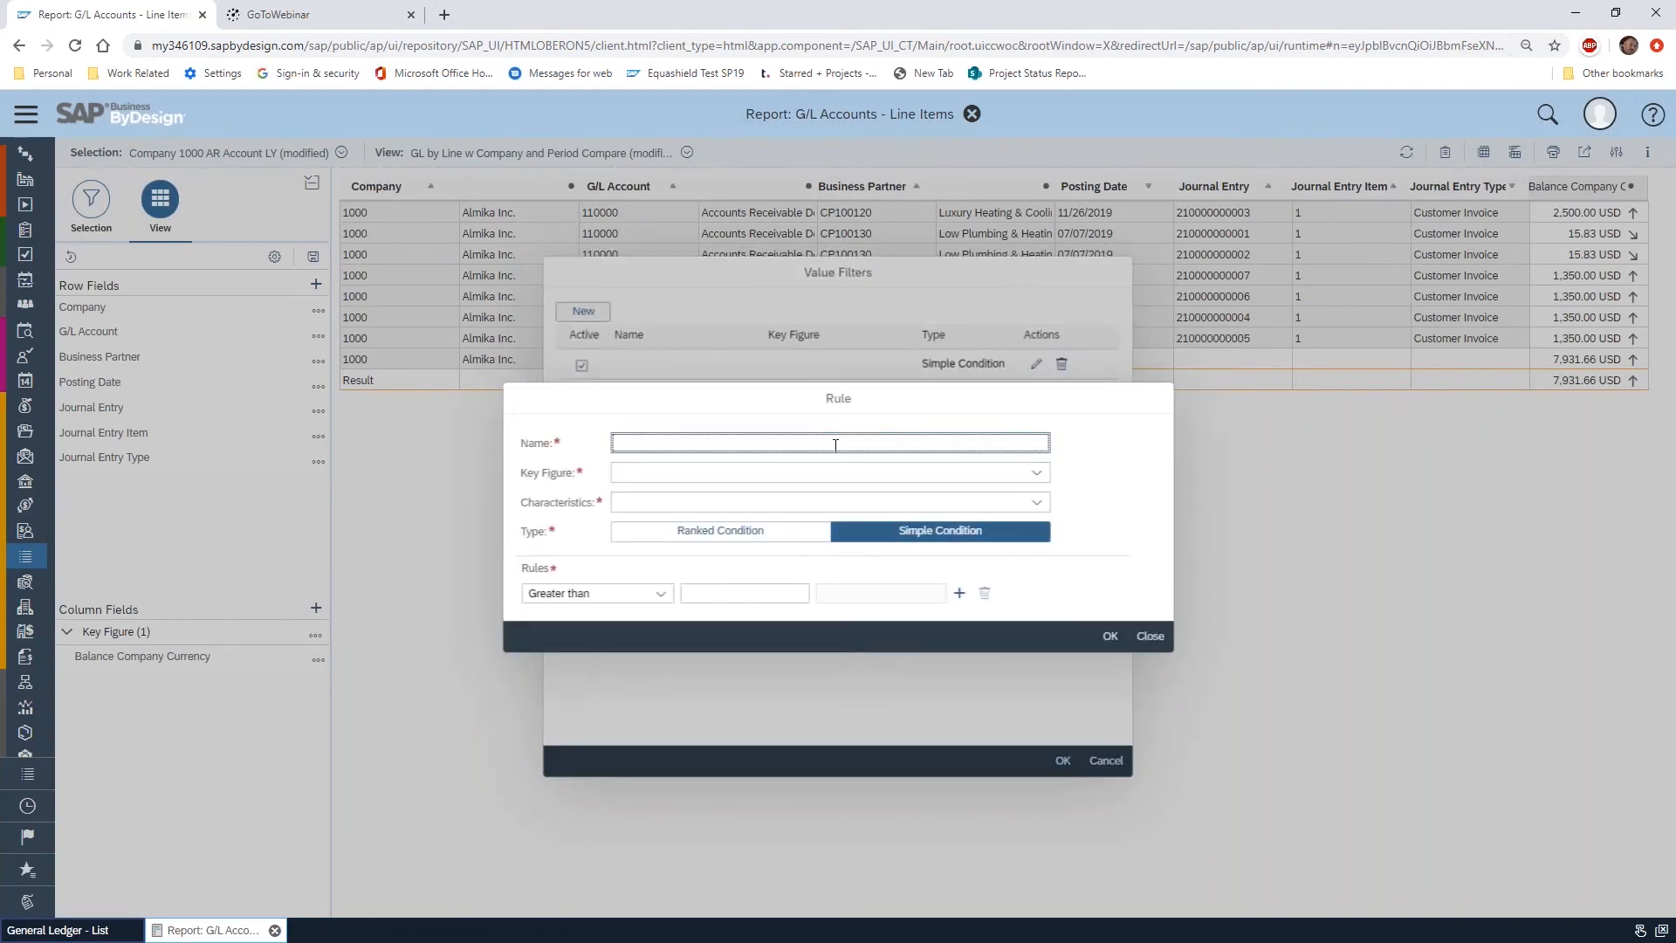
click(1035, 473)
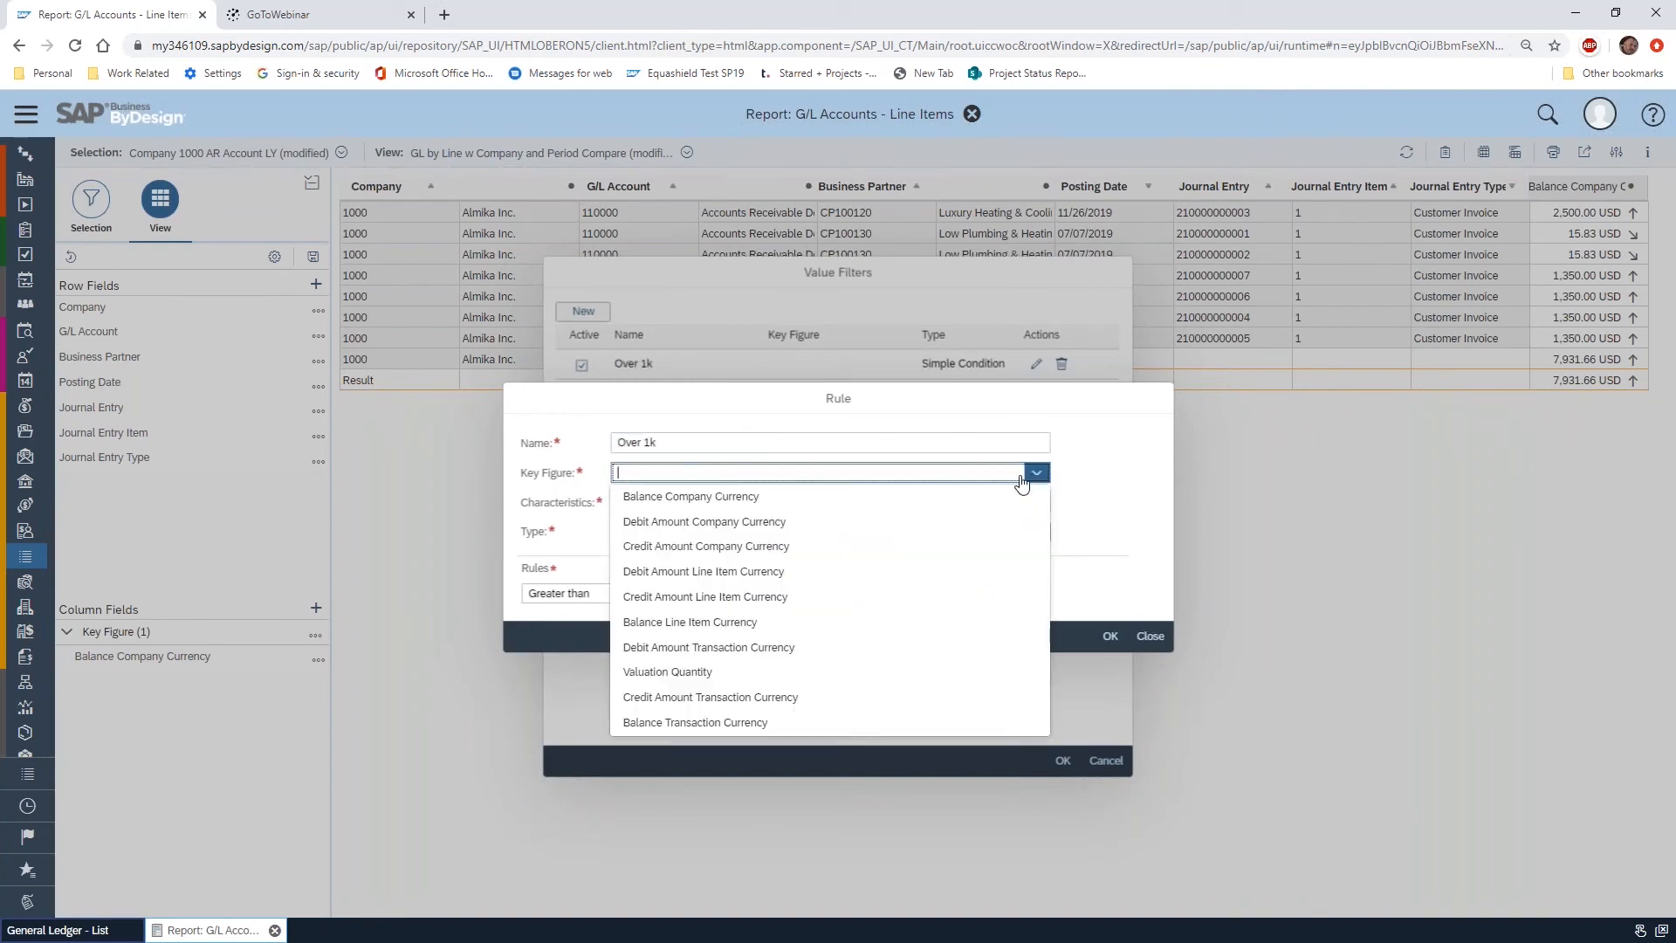
click(764, 497)
click(1036, 504)
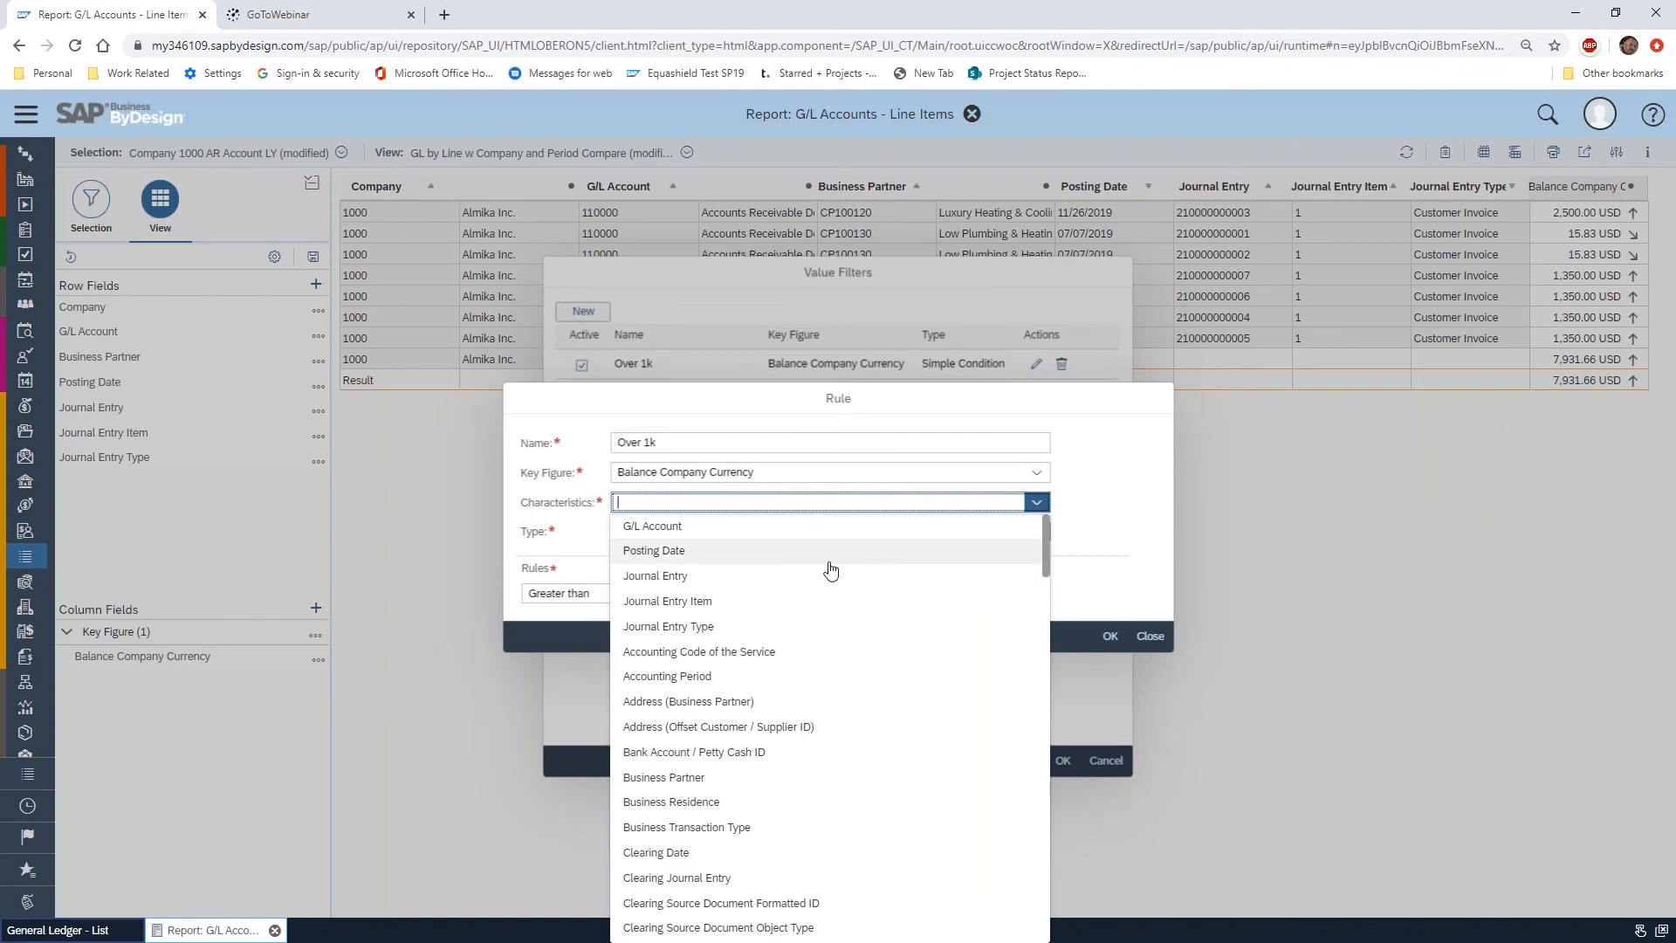
click(766, 553)
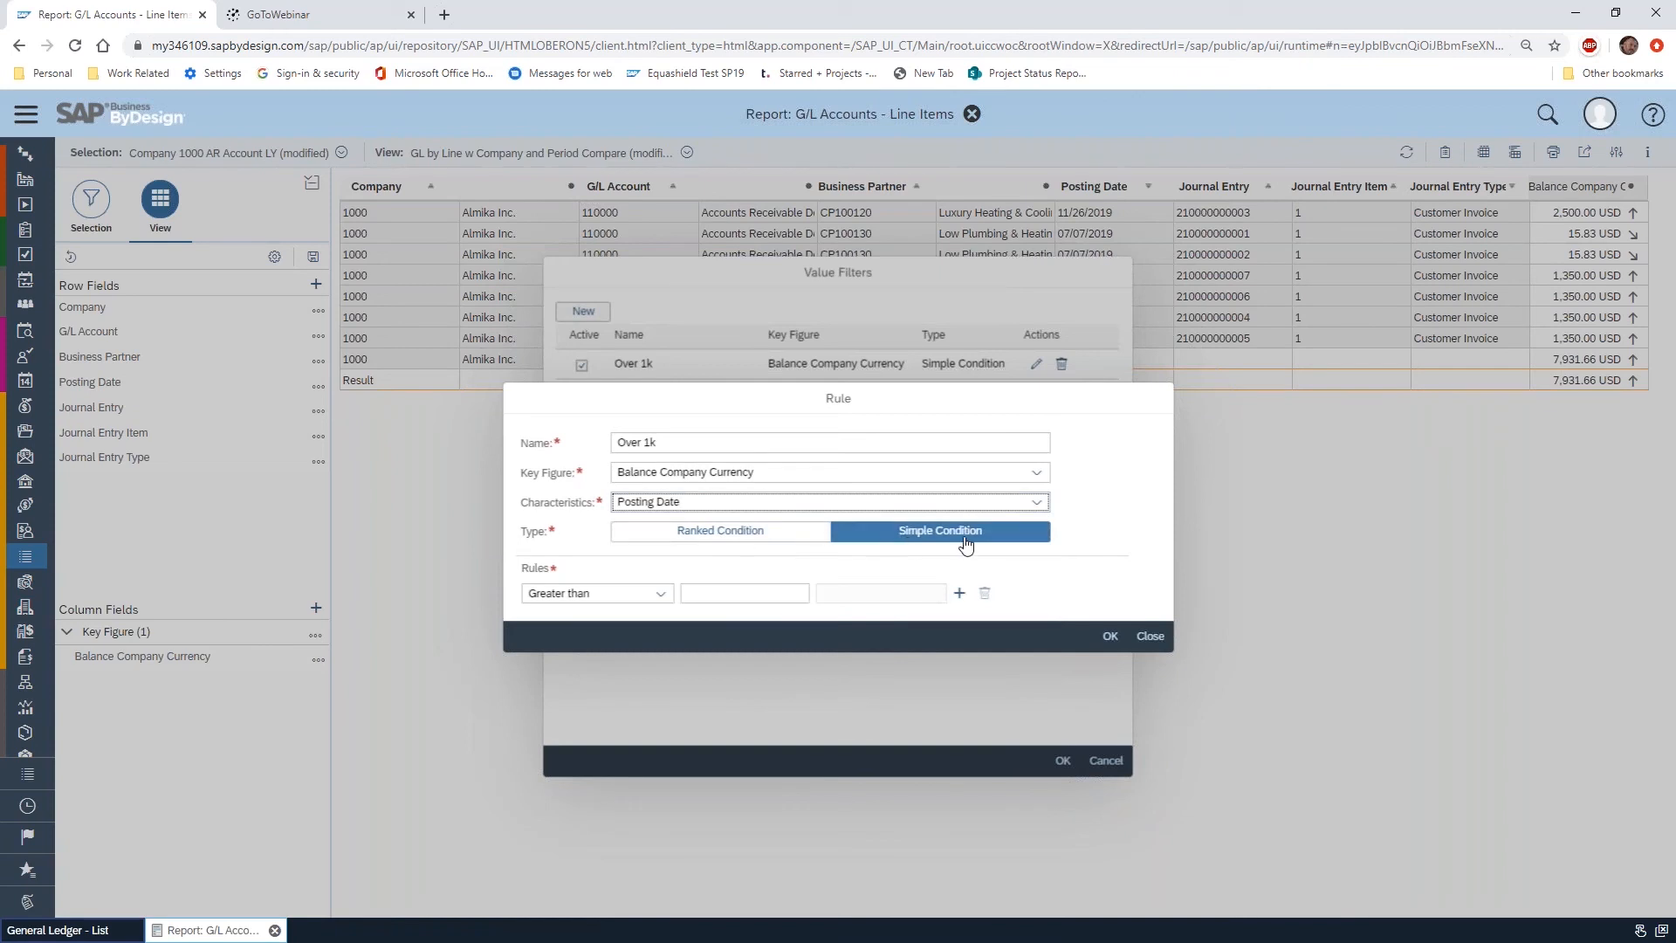
Make the value filter a Ranked Condition with the rule Top percent 10, and apply it to the report
click(789, 536)
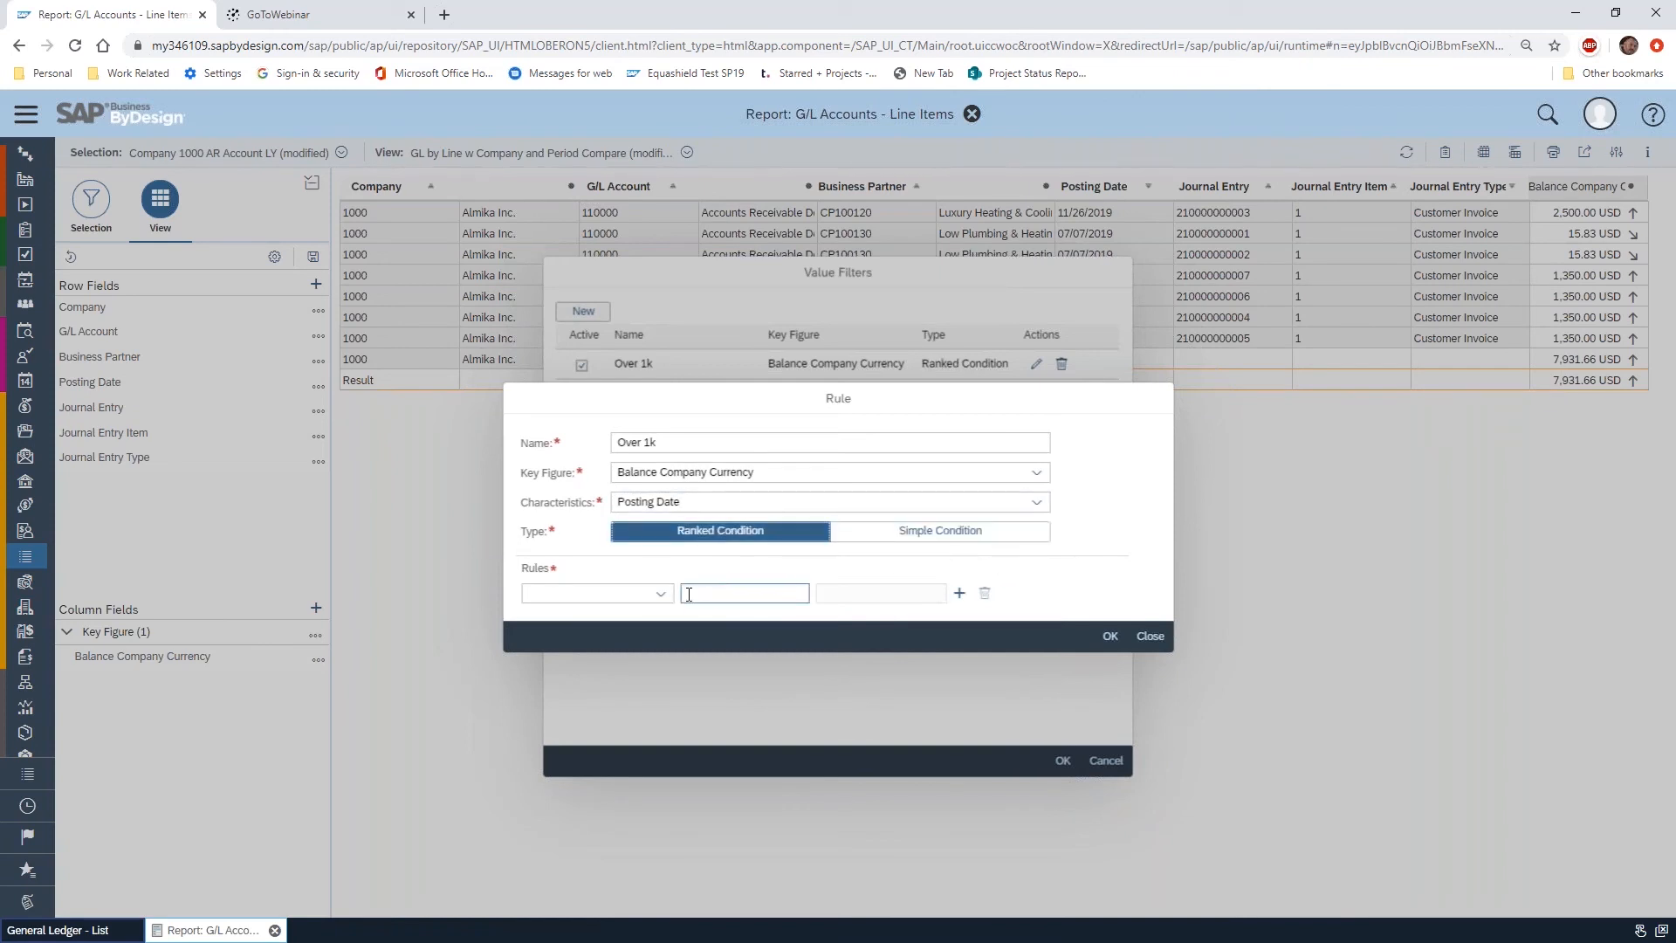
click(661, 594)
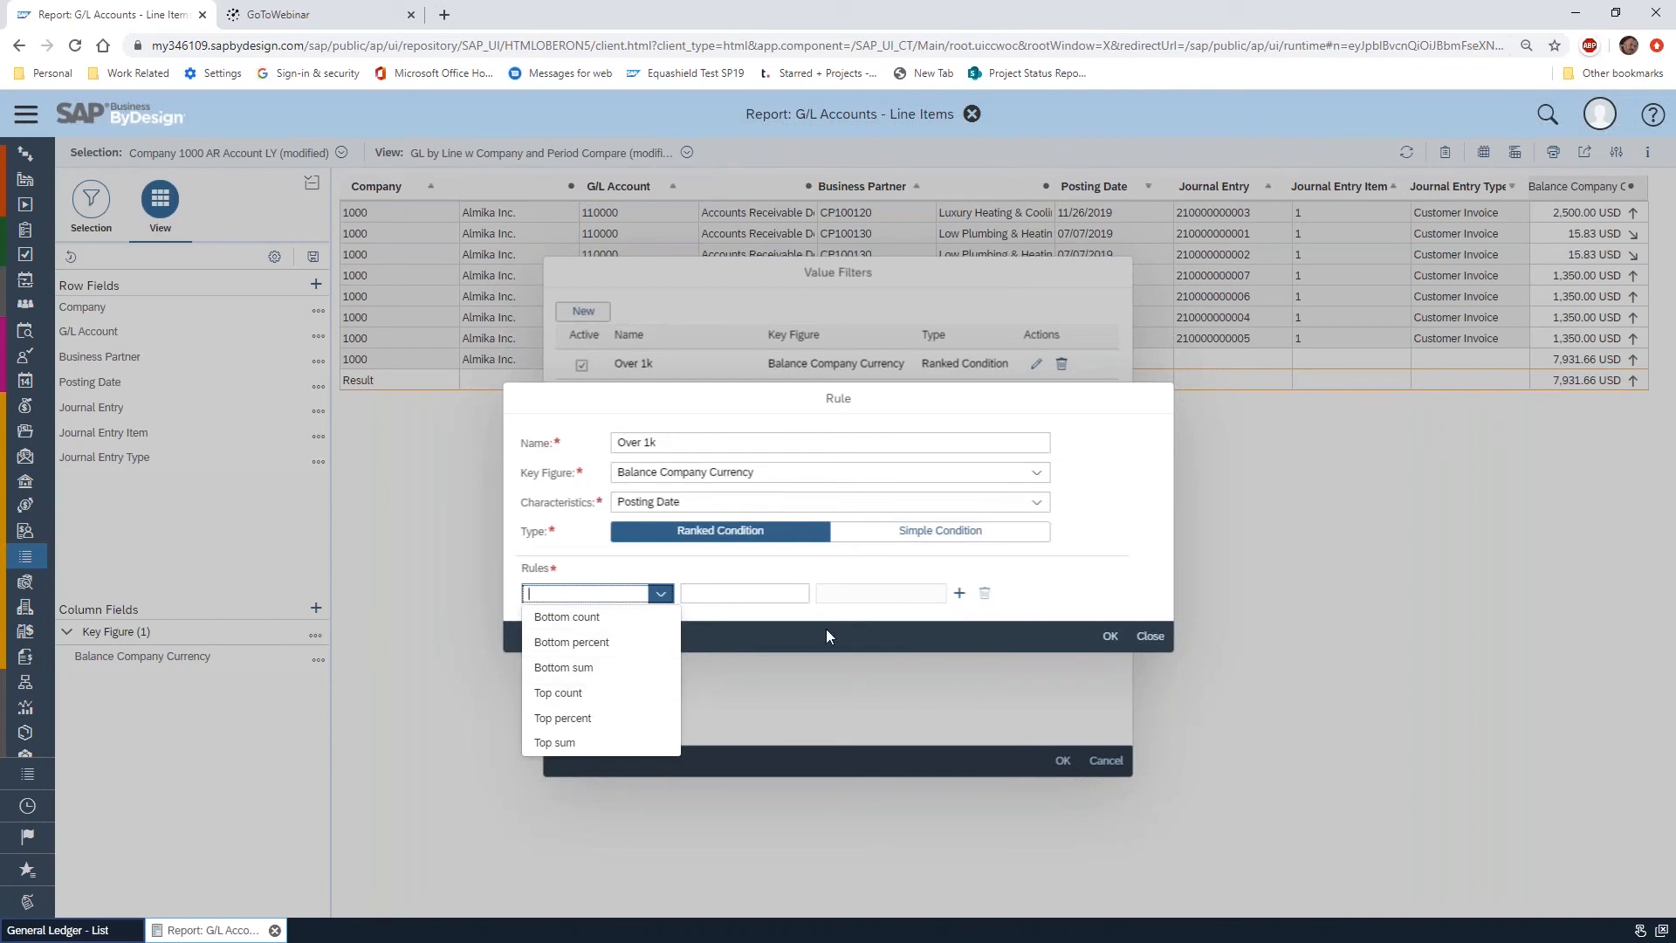
click(611, 718)
click(719, 601)
text(10)
click(1107, 636)
click(1064, 762)
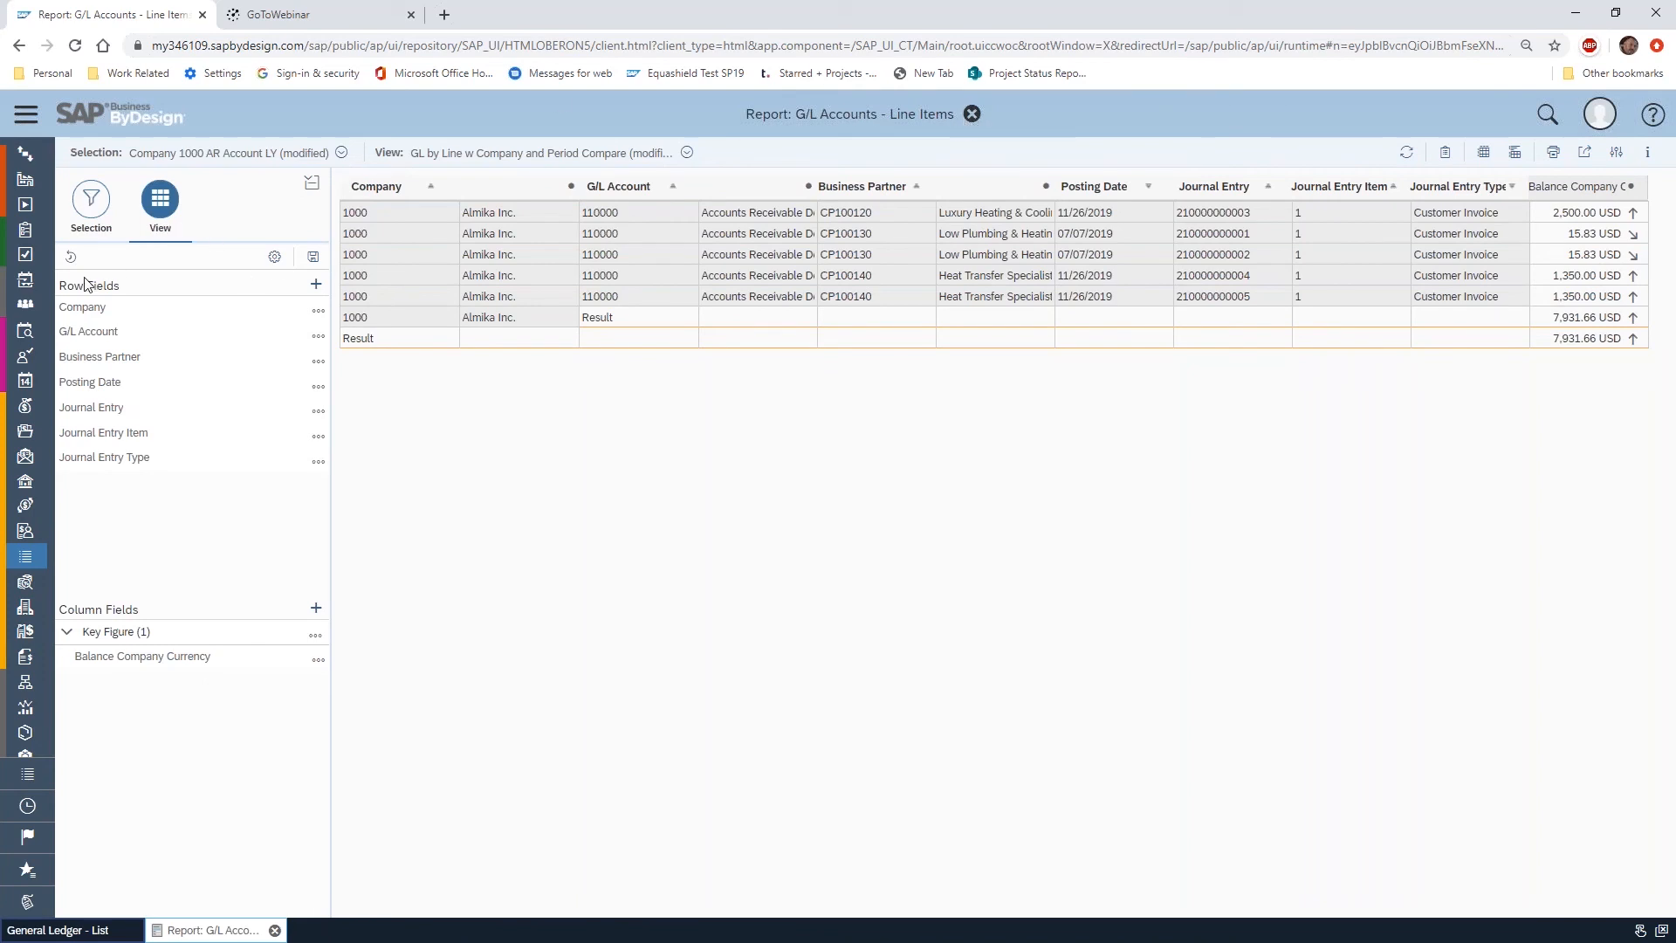
Open the Financial Statements report from the General Ledger report list and run it with the --L1 2018 Consolidated Not Elim selection
click(275, 258)
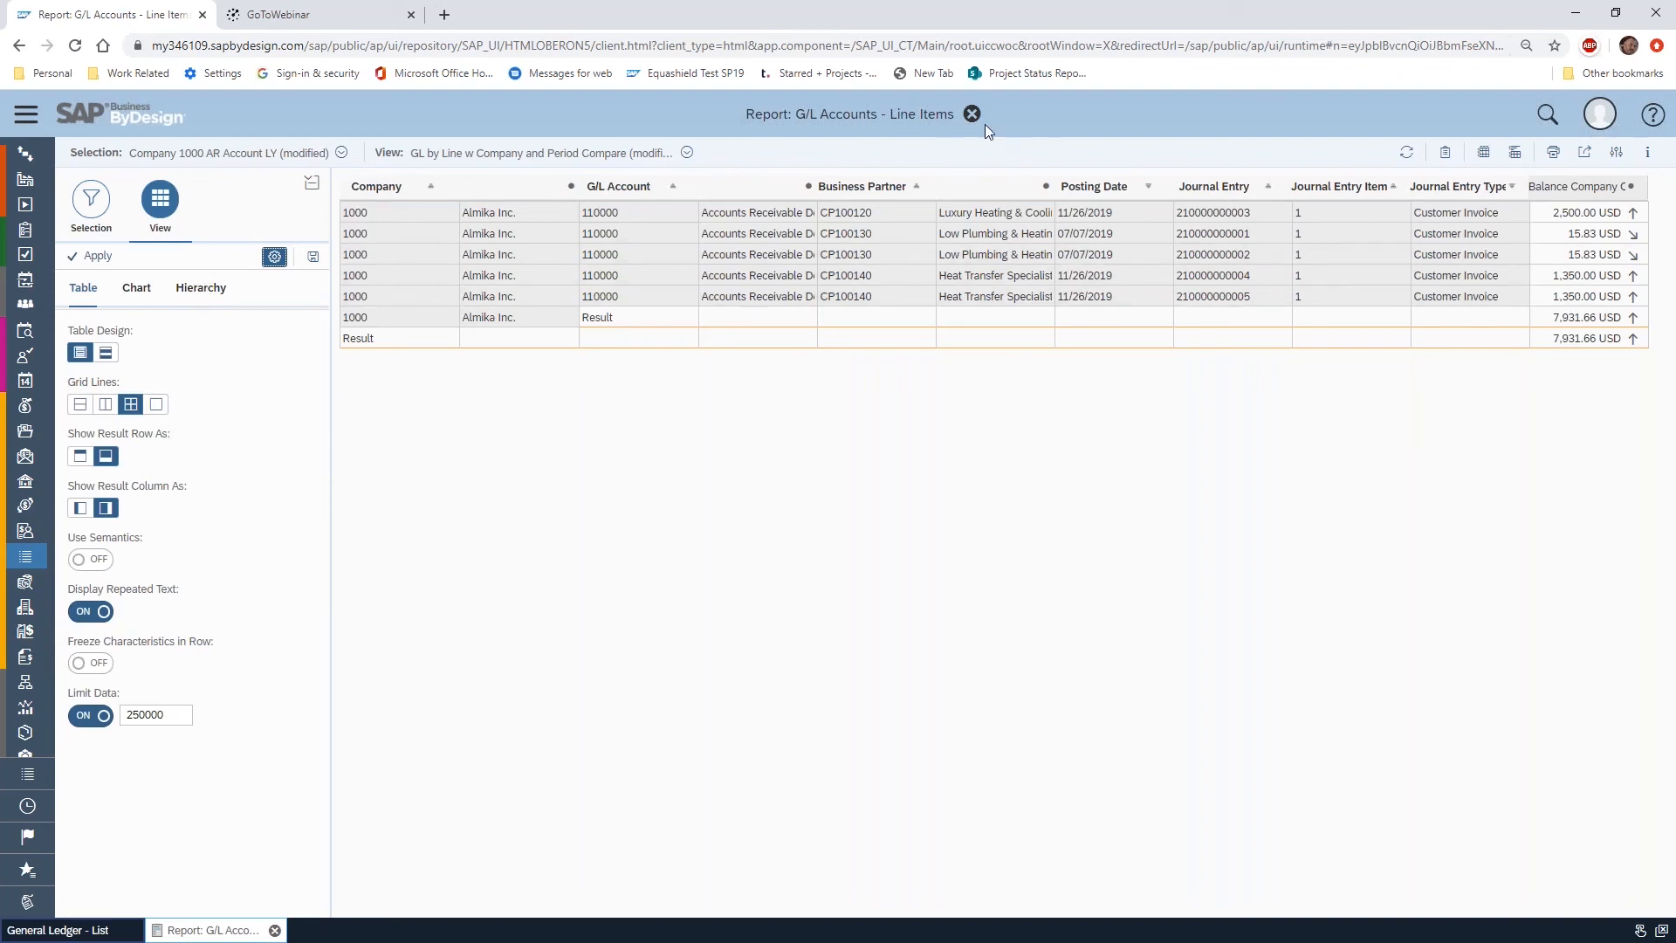
click(25, 115)
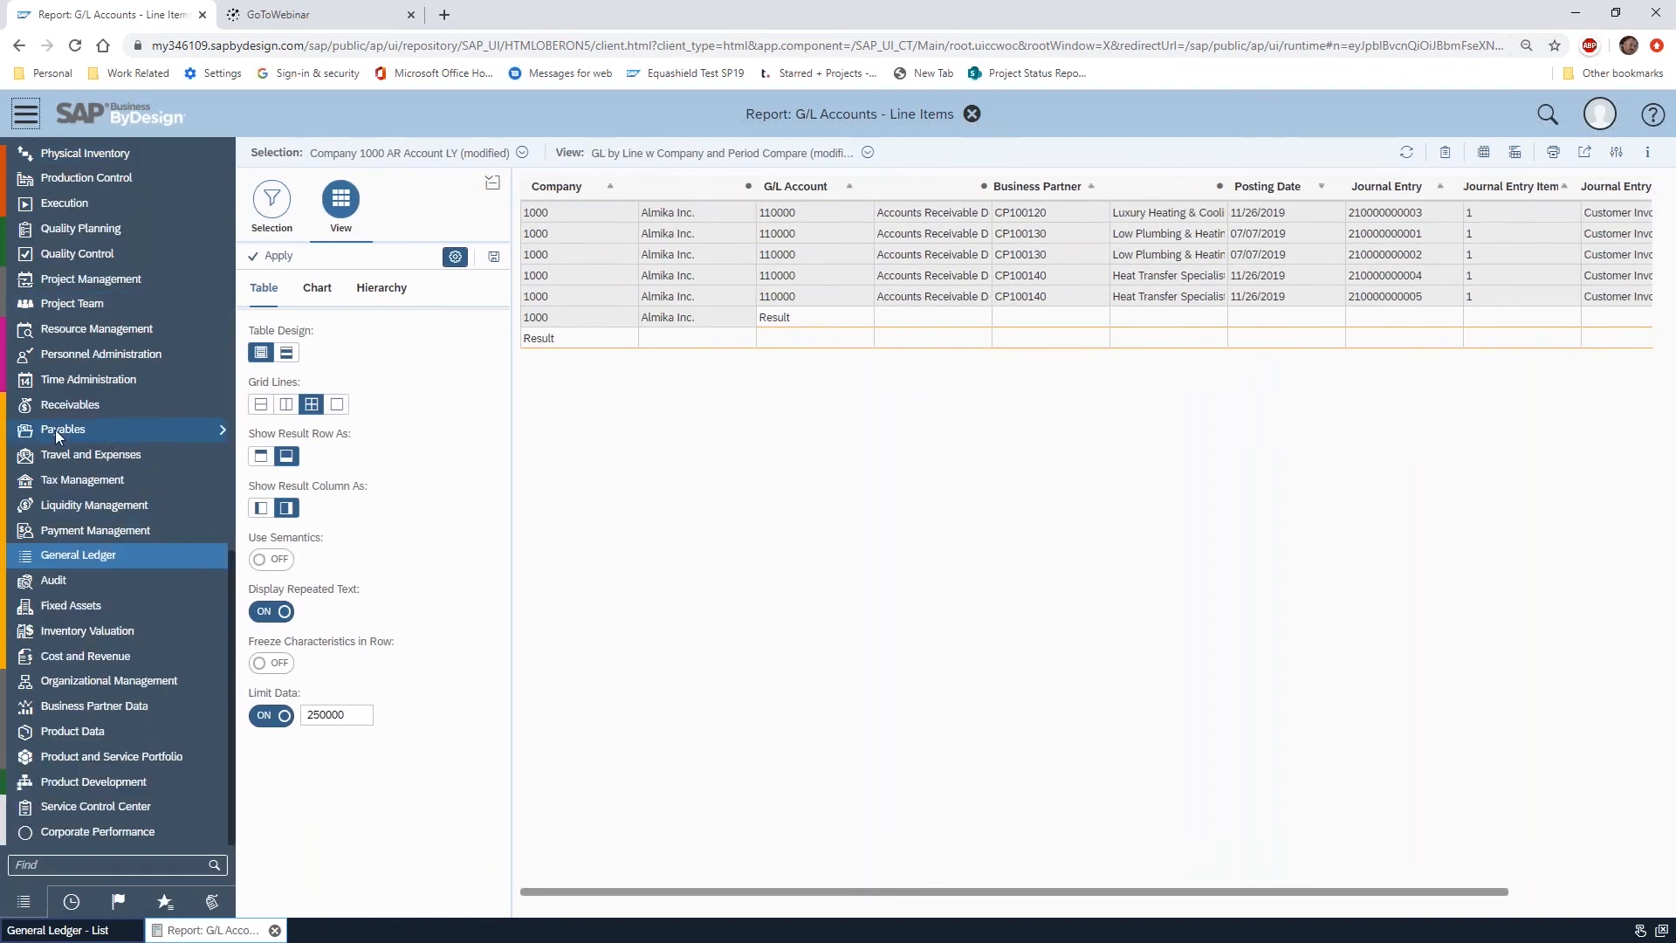
click(154, 551)
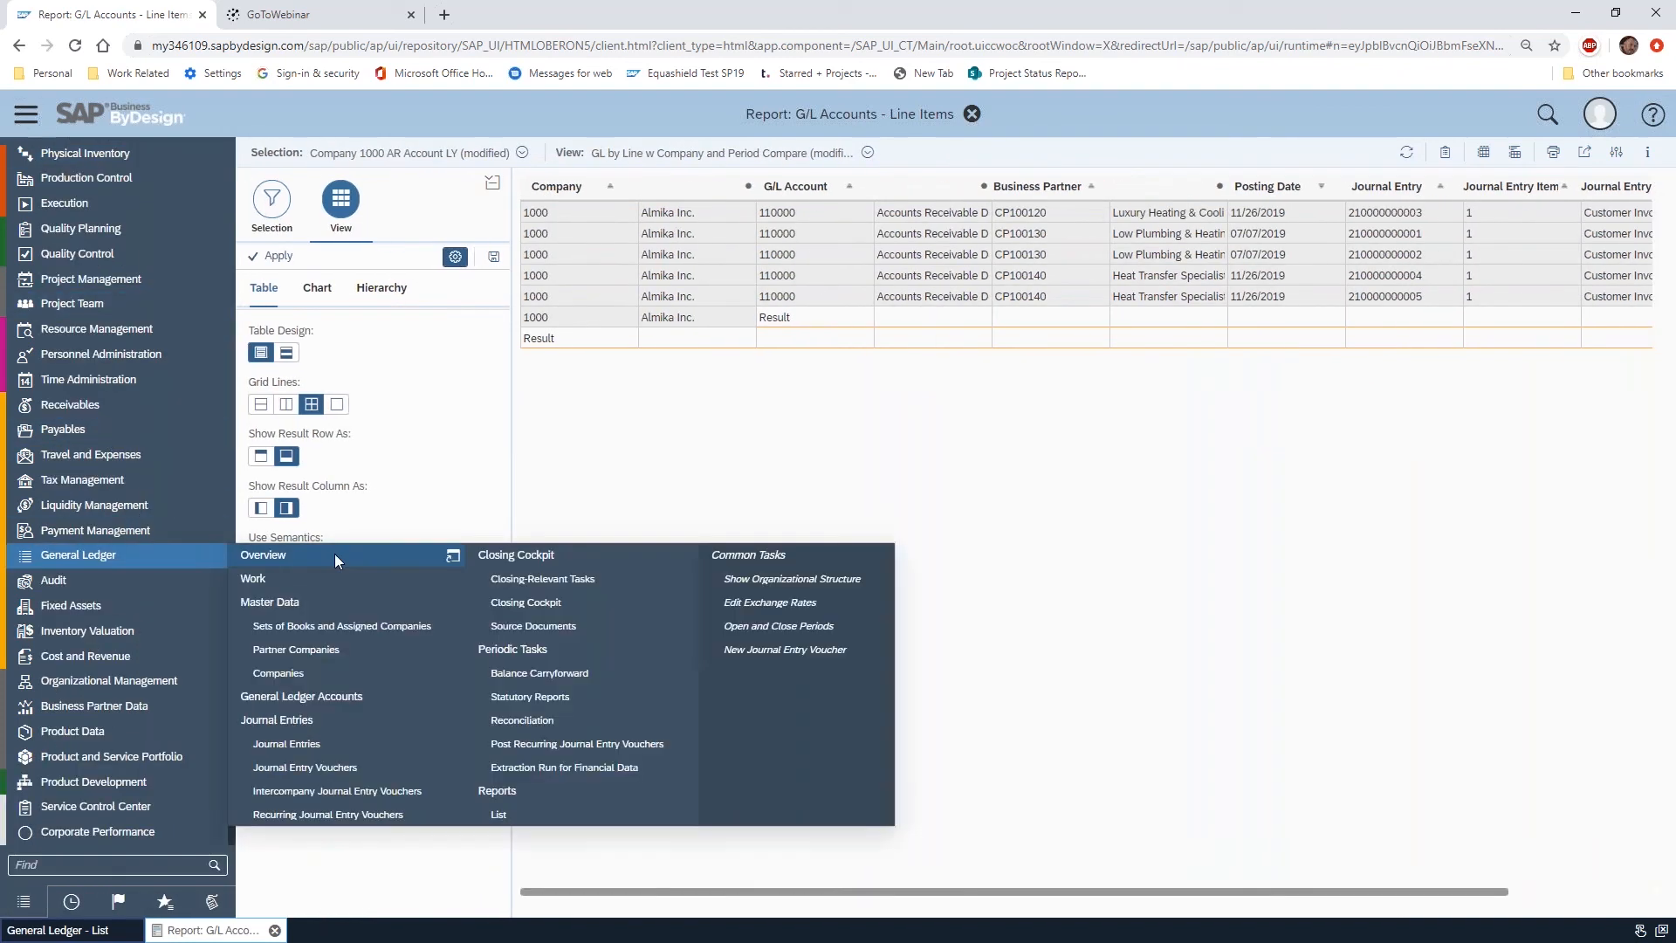
click(558, 808)
click(493, 297)
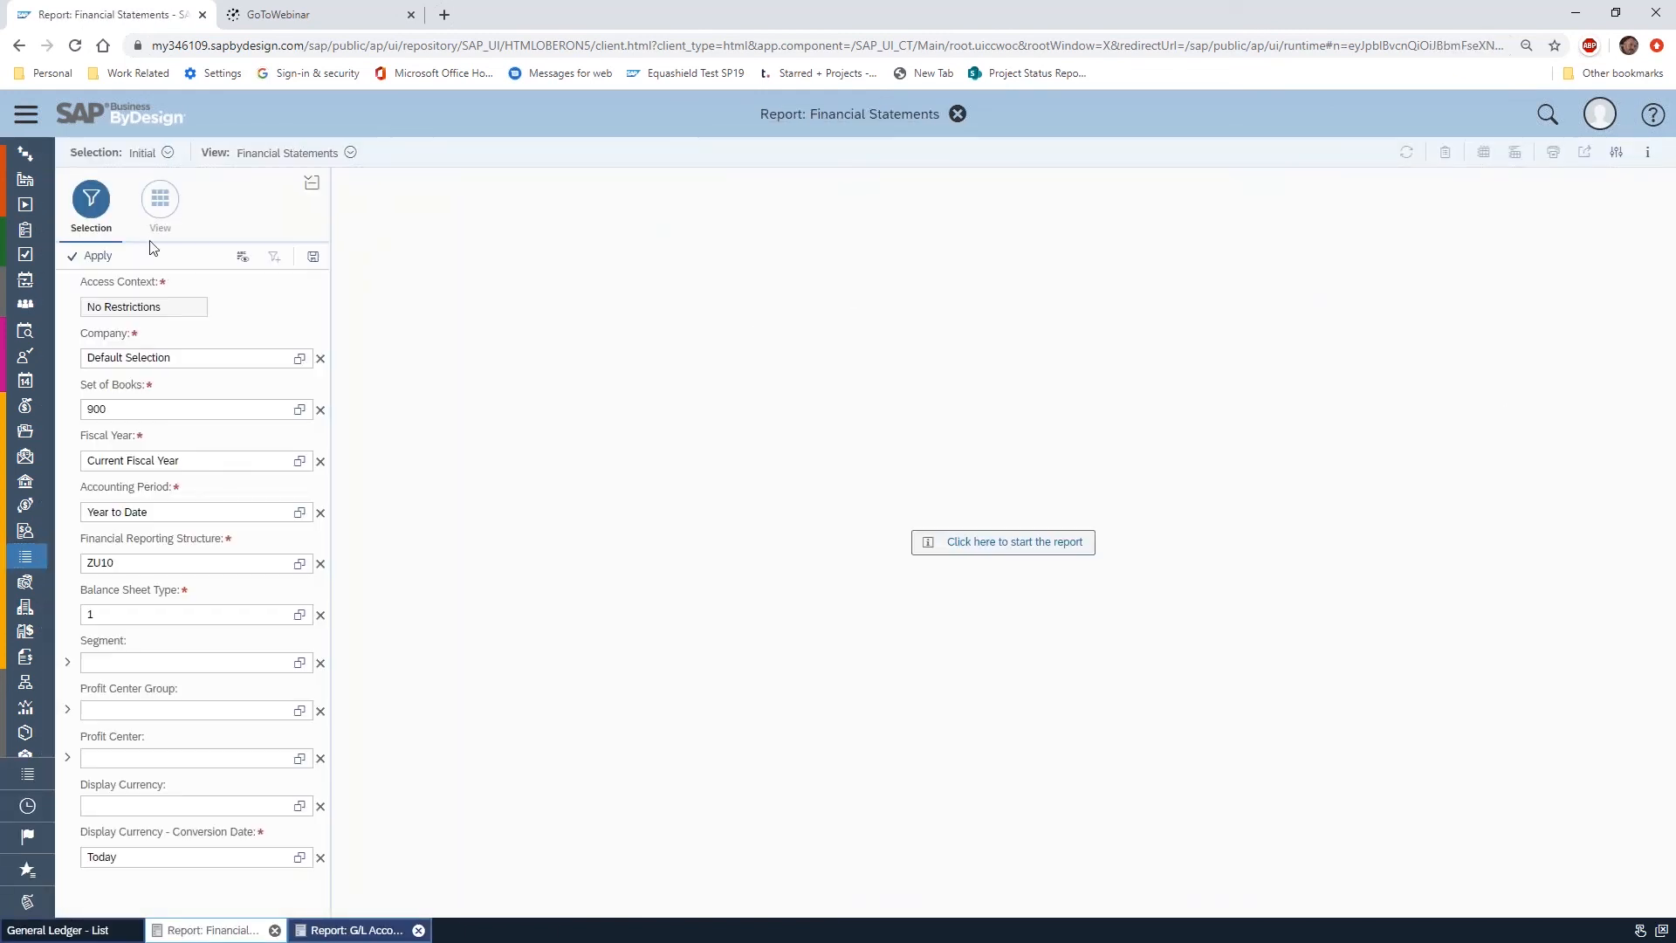
click(167, 154)
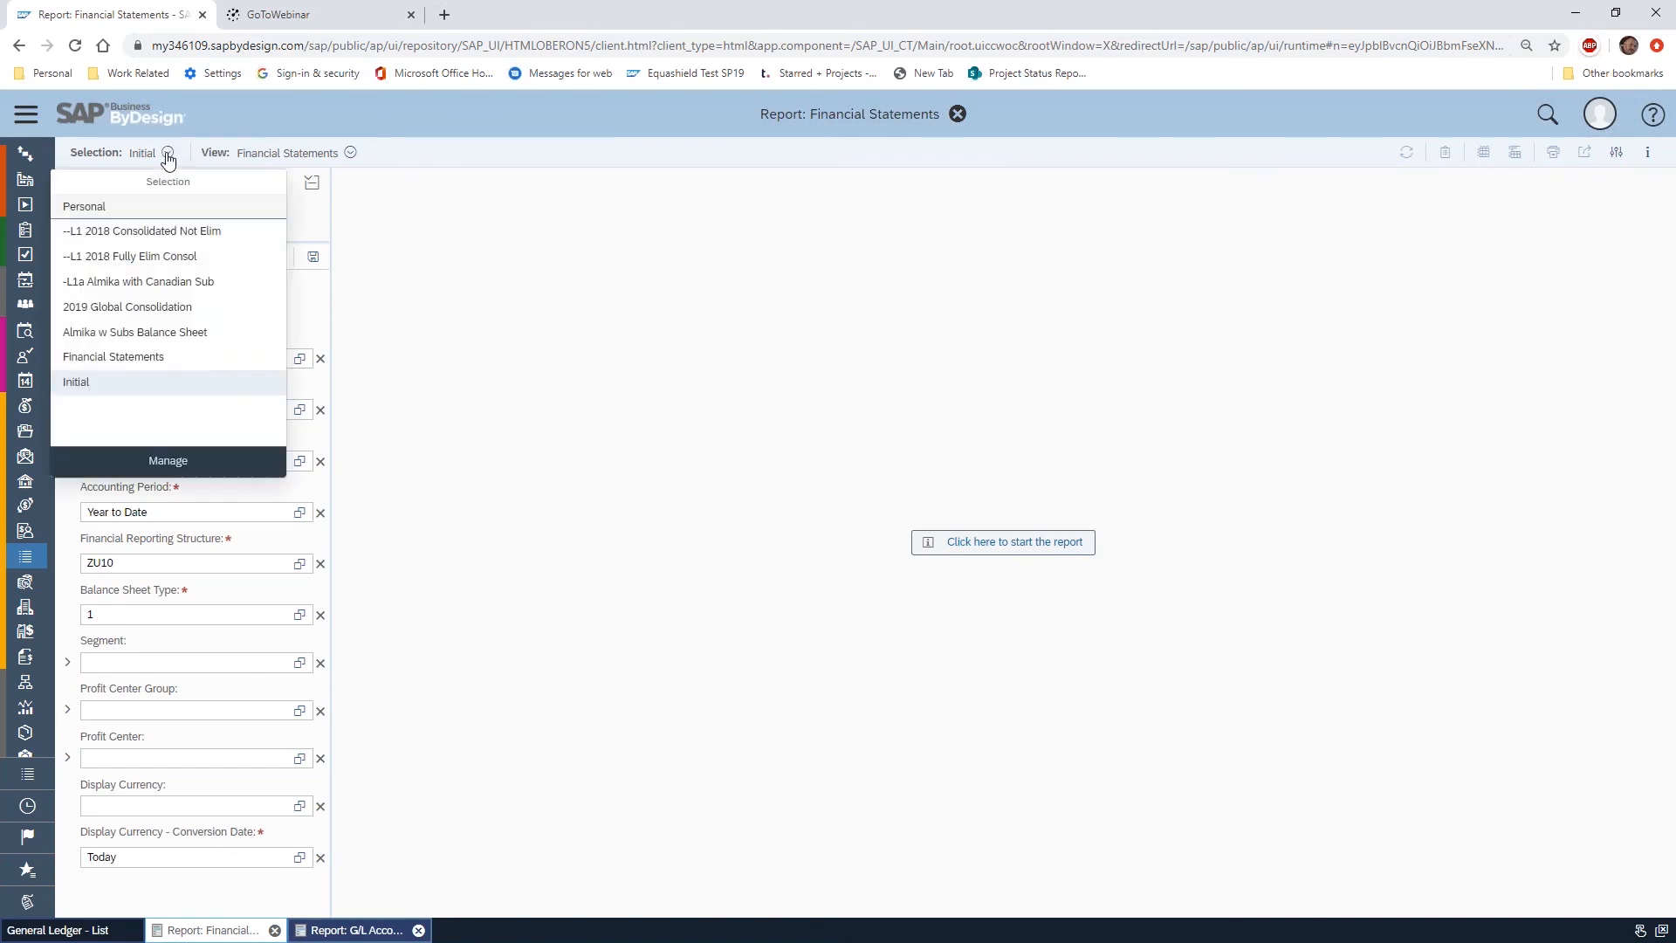
click(167, 243)
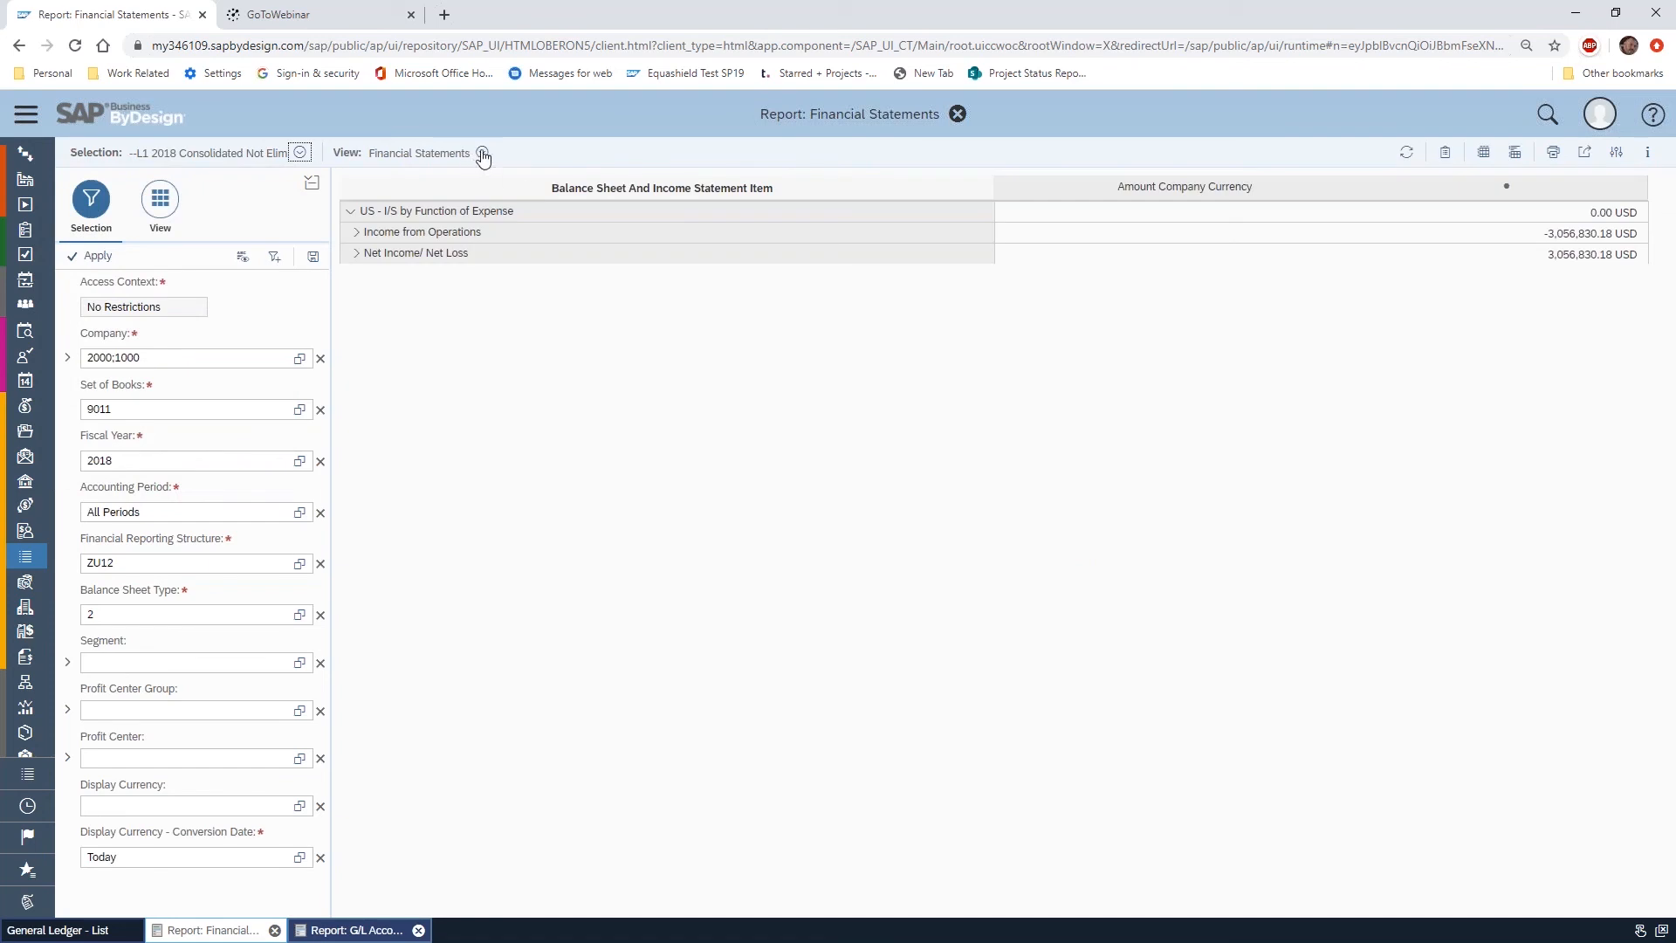
In the characteristic settings of Balance Sheet And Income Statement Item, set a deeper initial expansion level for the hierarchy
click(162, 201)
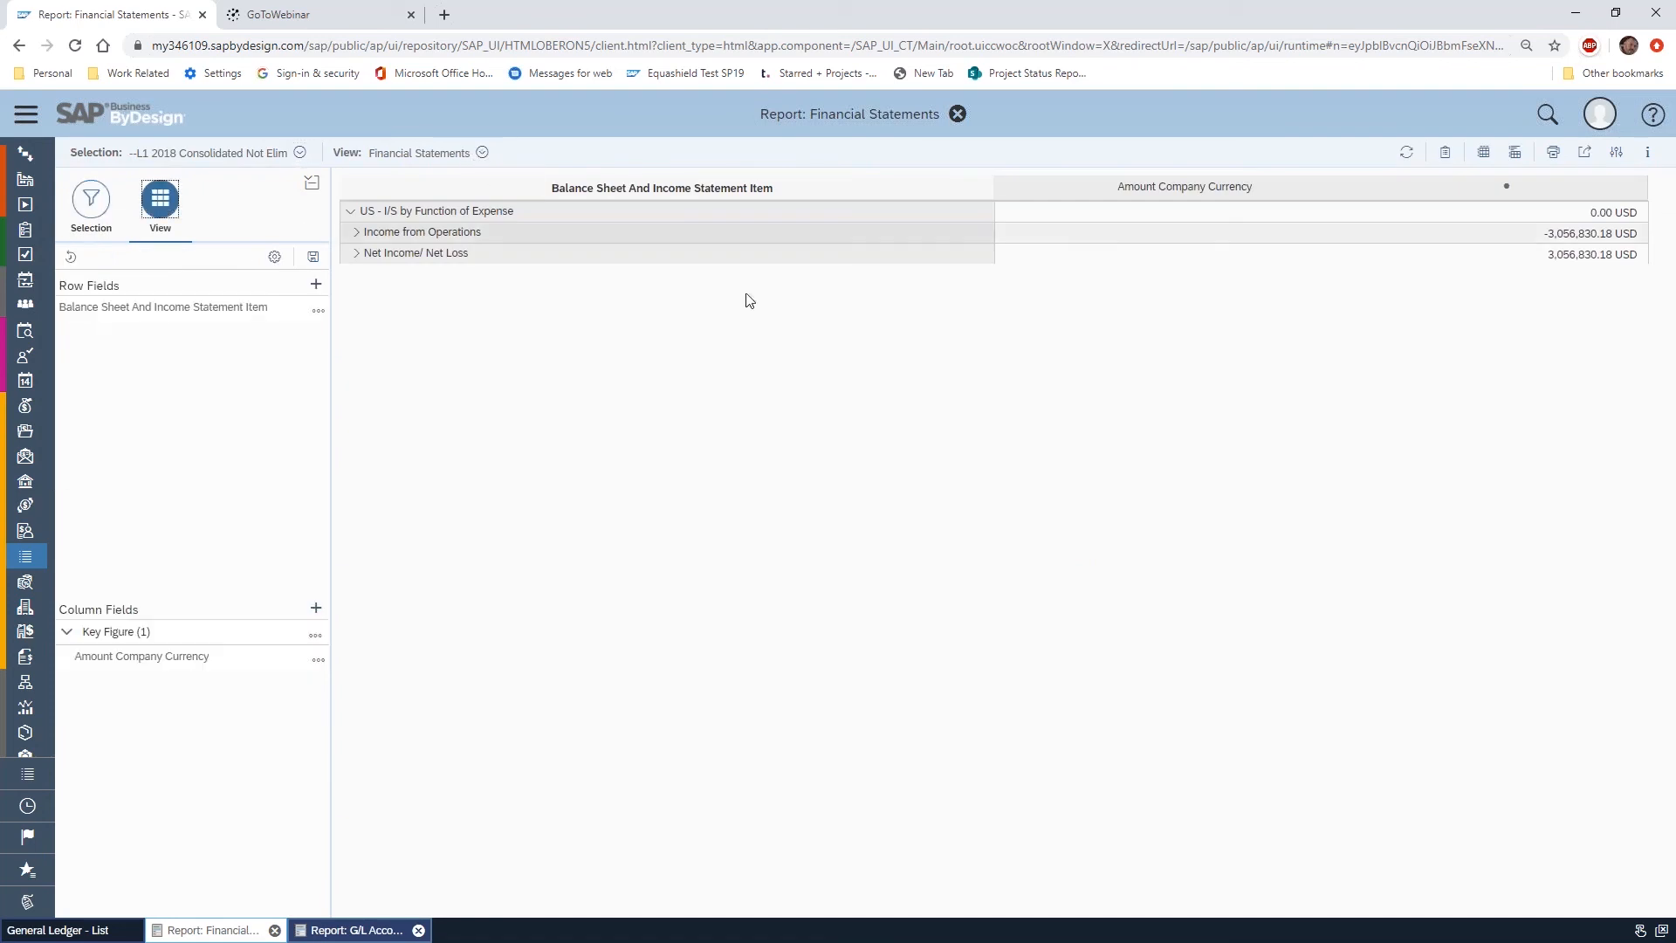
click(319, 311)
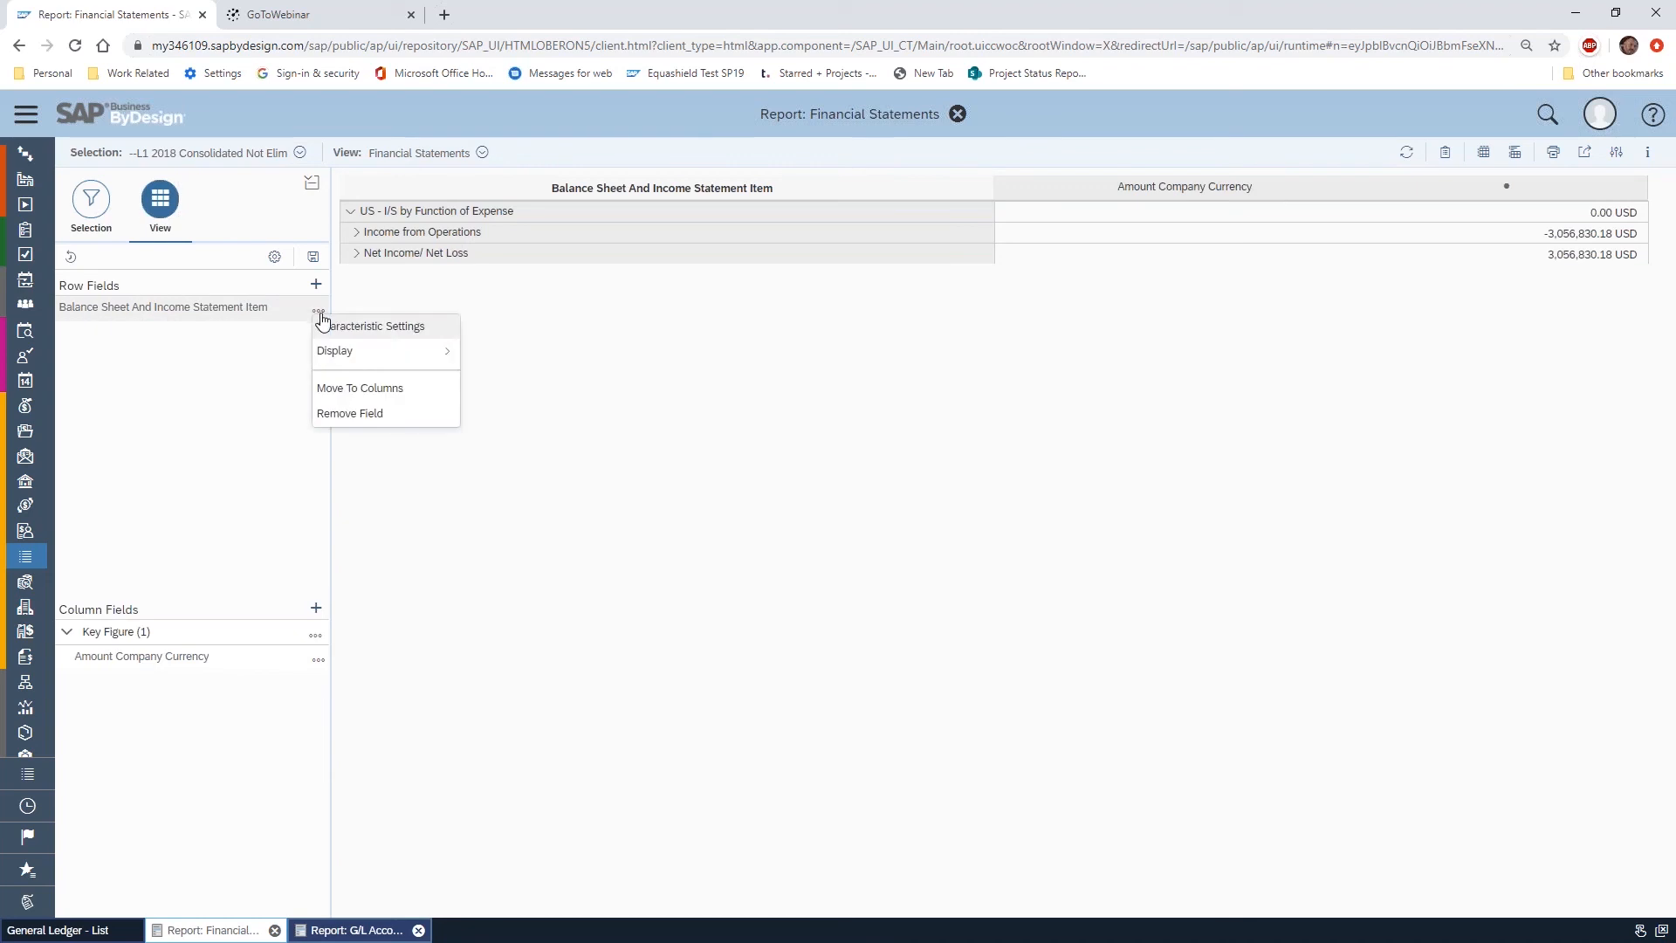
click(381, 330)
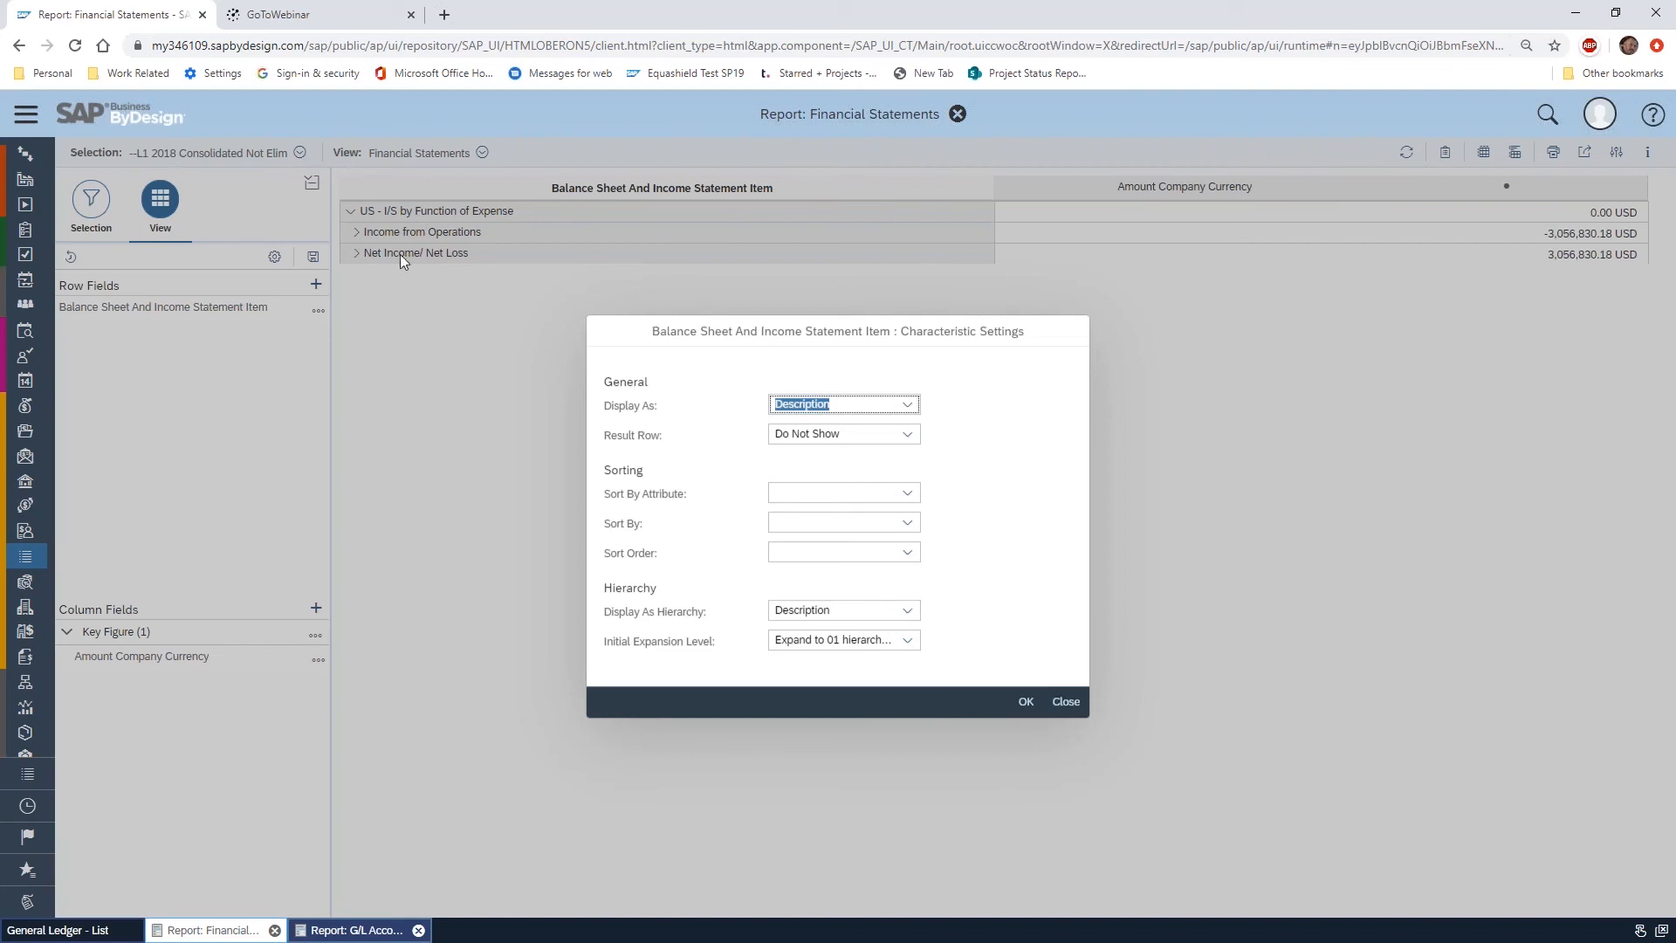
click(907, 641)
click(875, 589)
click(1026, 701)
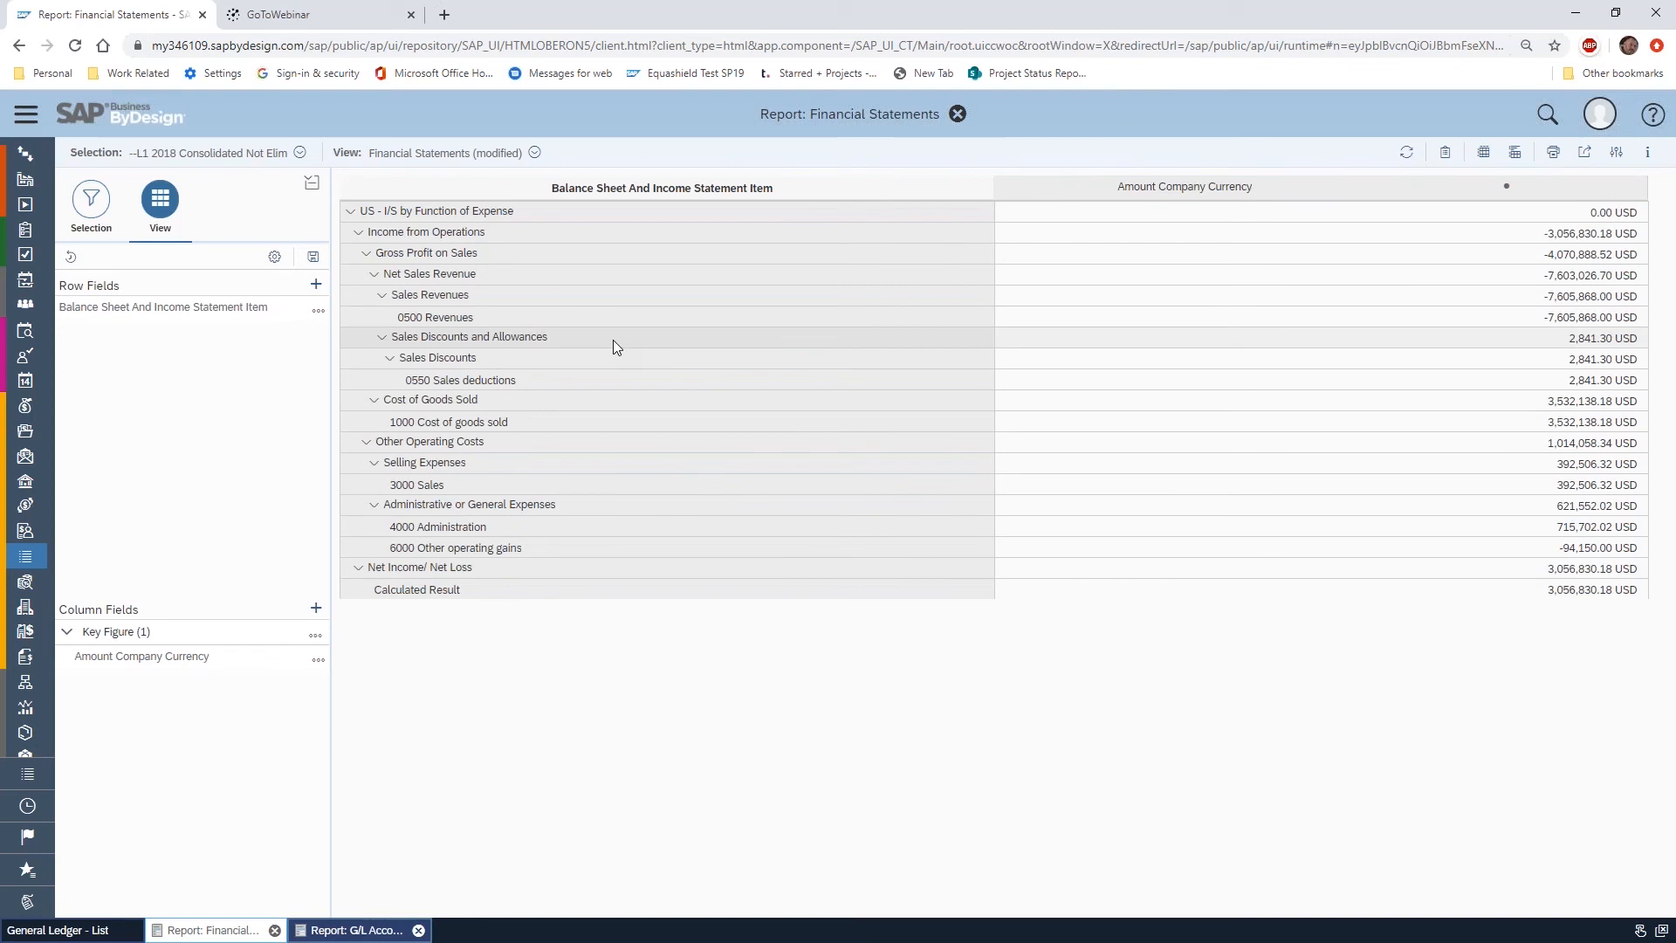
Add G/L Account as a row field in the Financial Statements report and look through the detailed rows
click(316, 284)
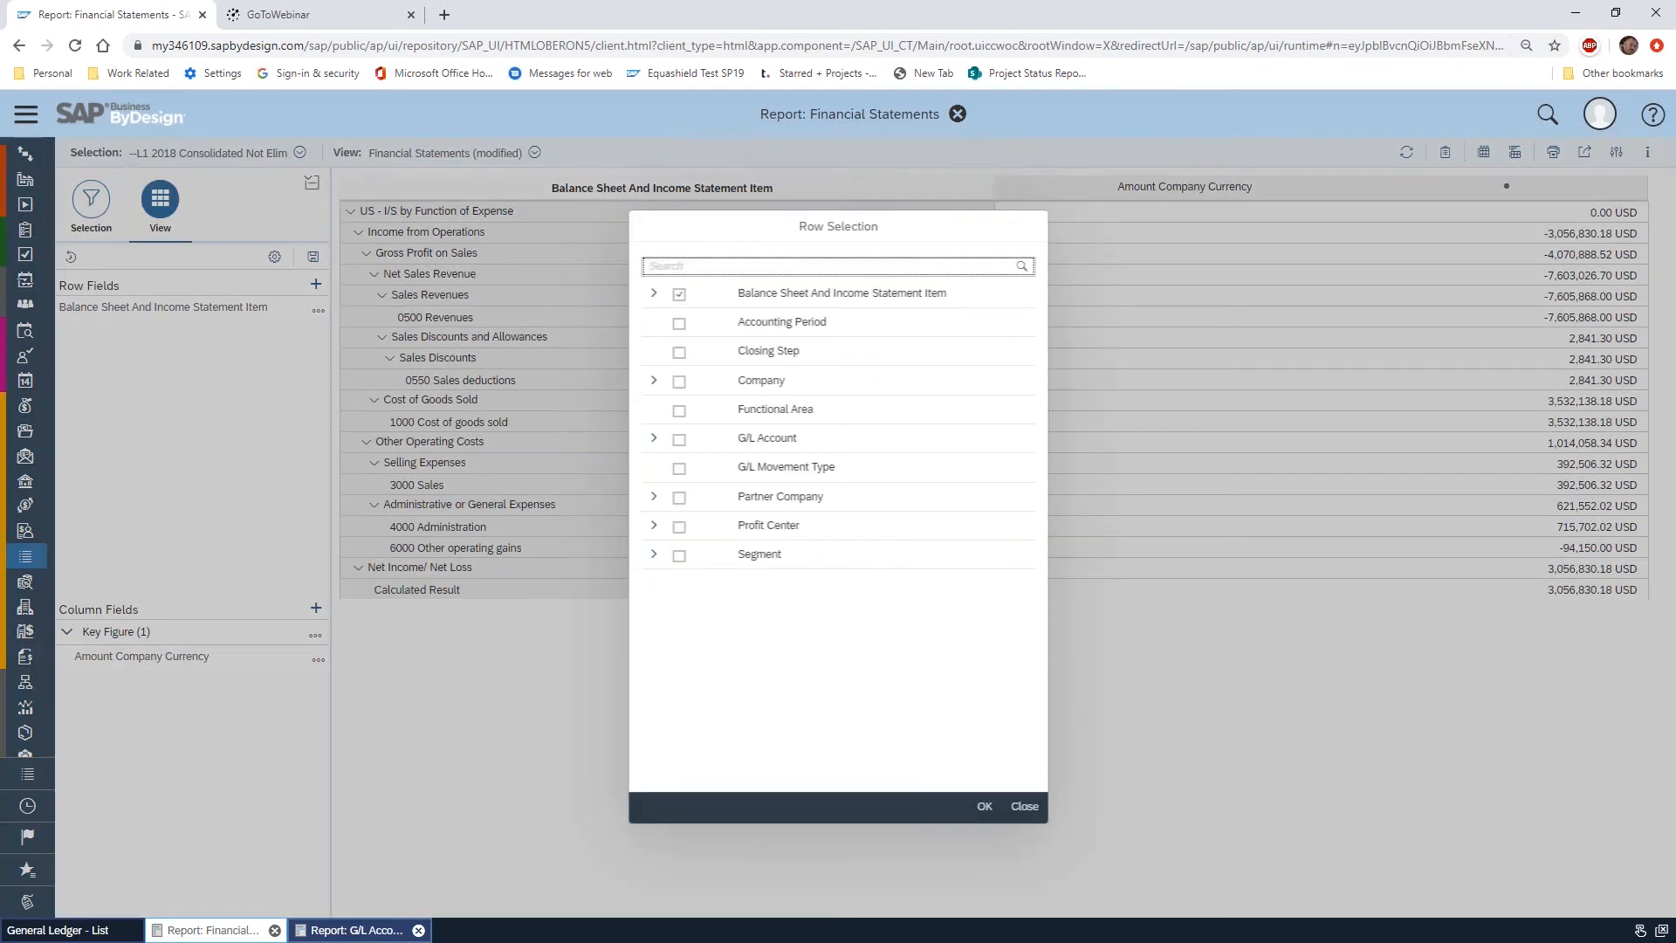
click(680, 439)
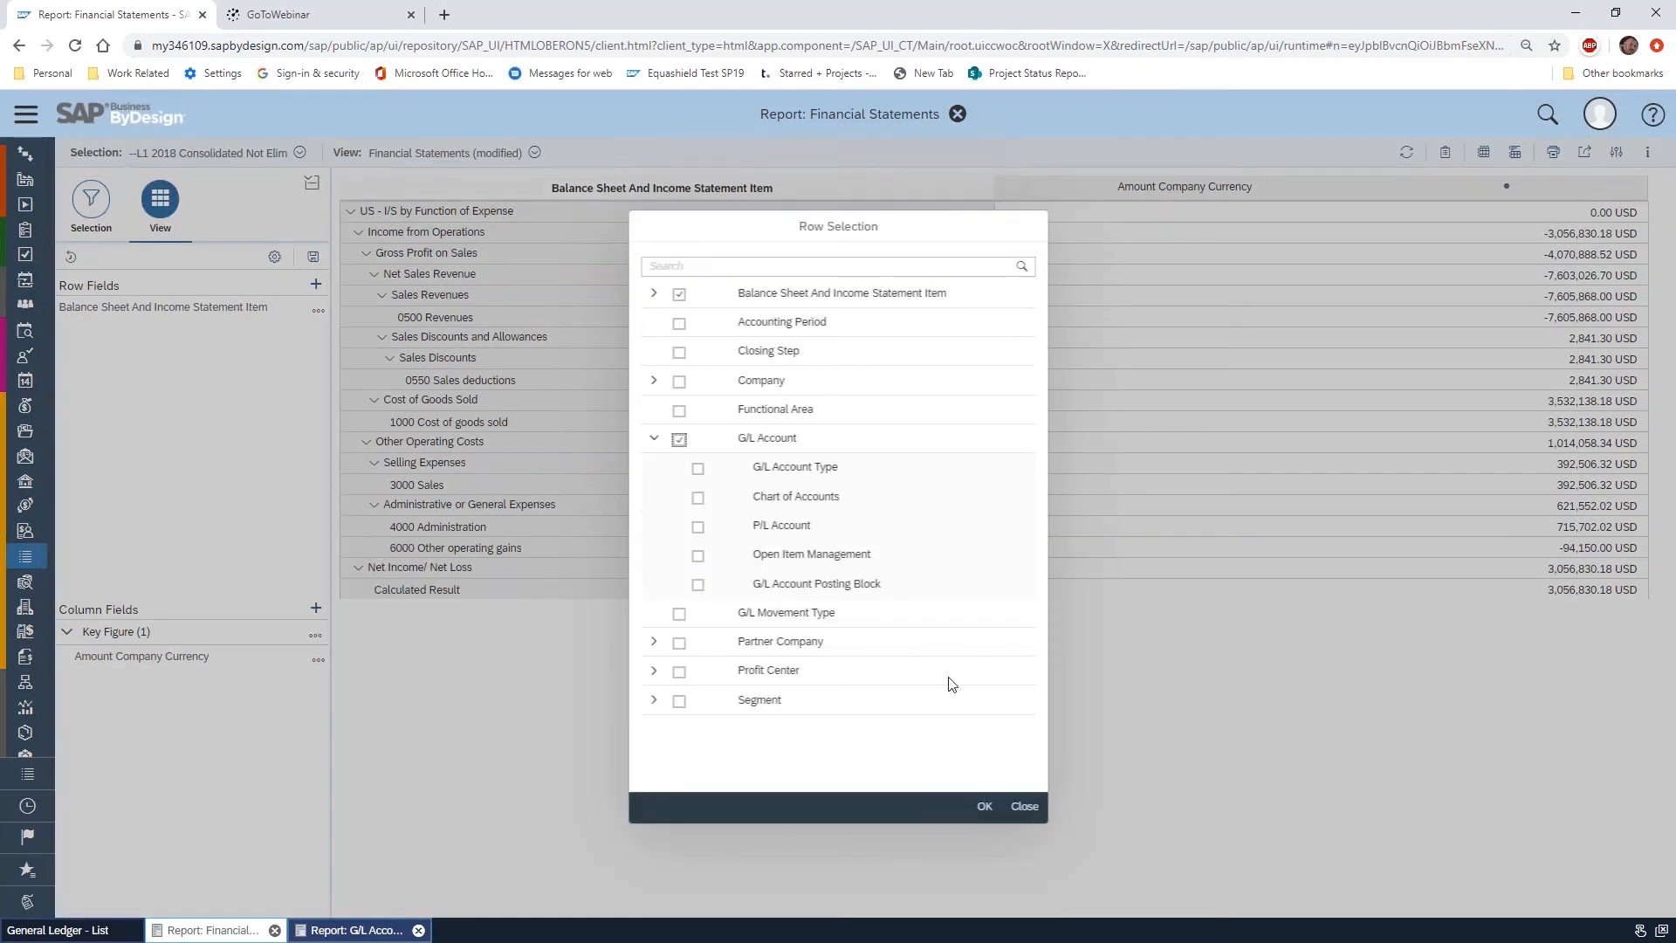
click(984, 807)
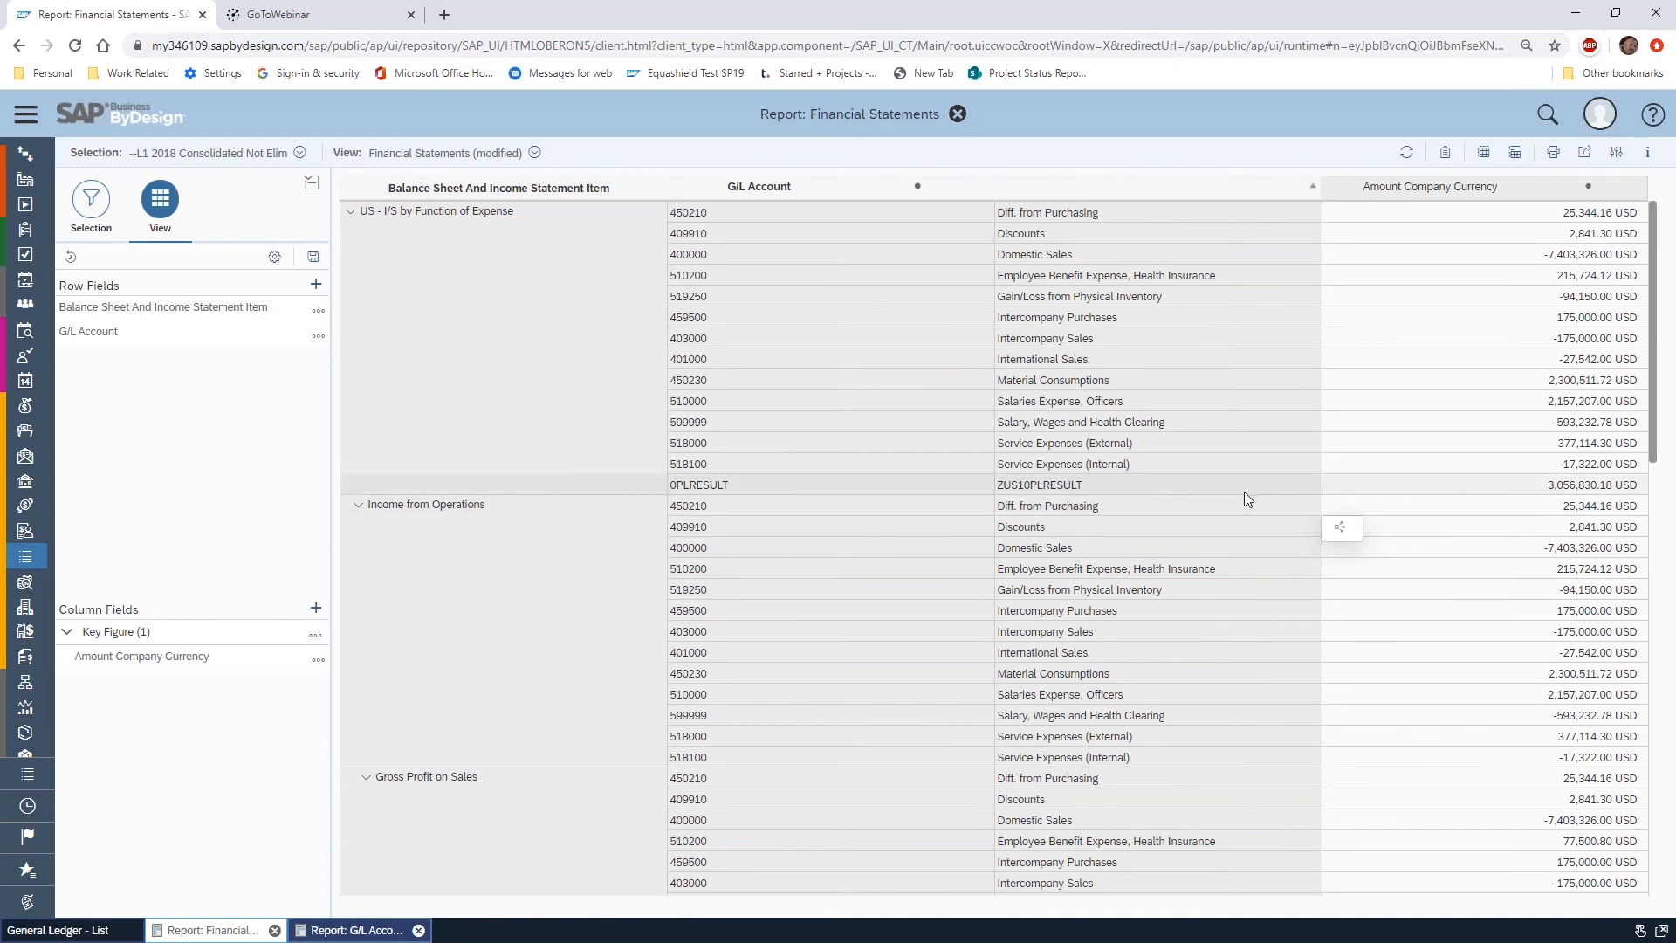
scroll(1242, 491, down, 15)
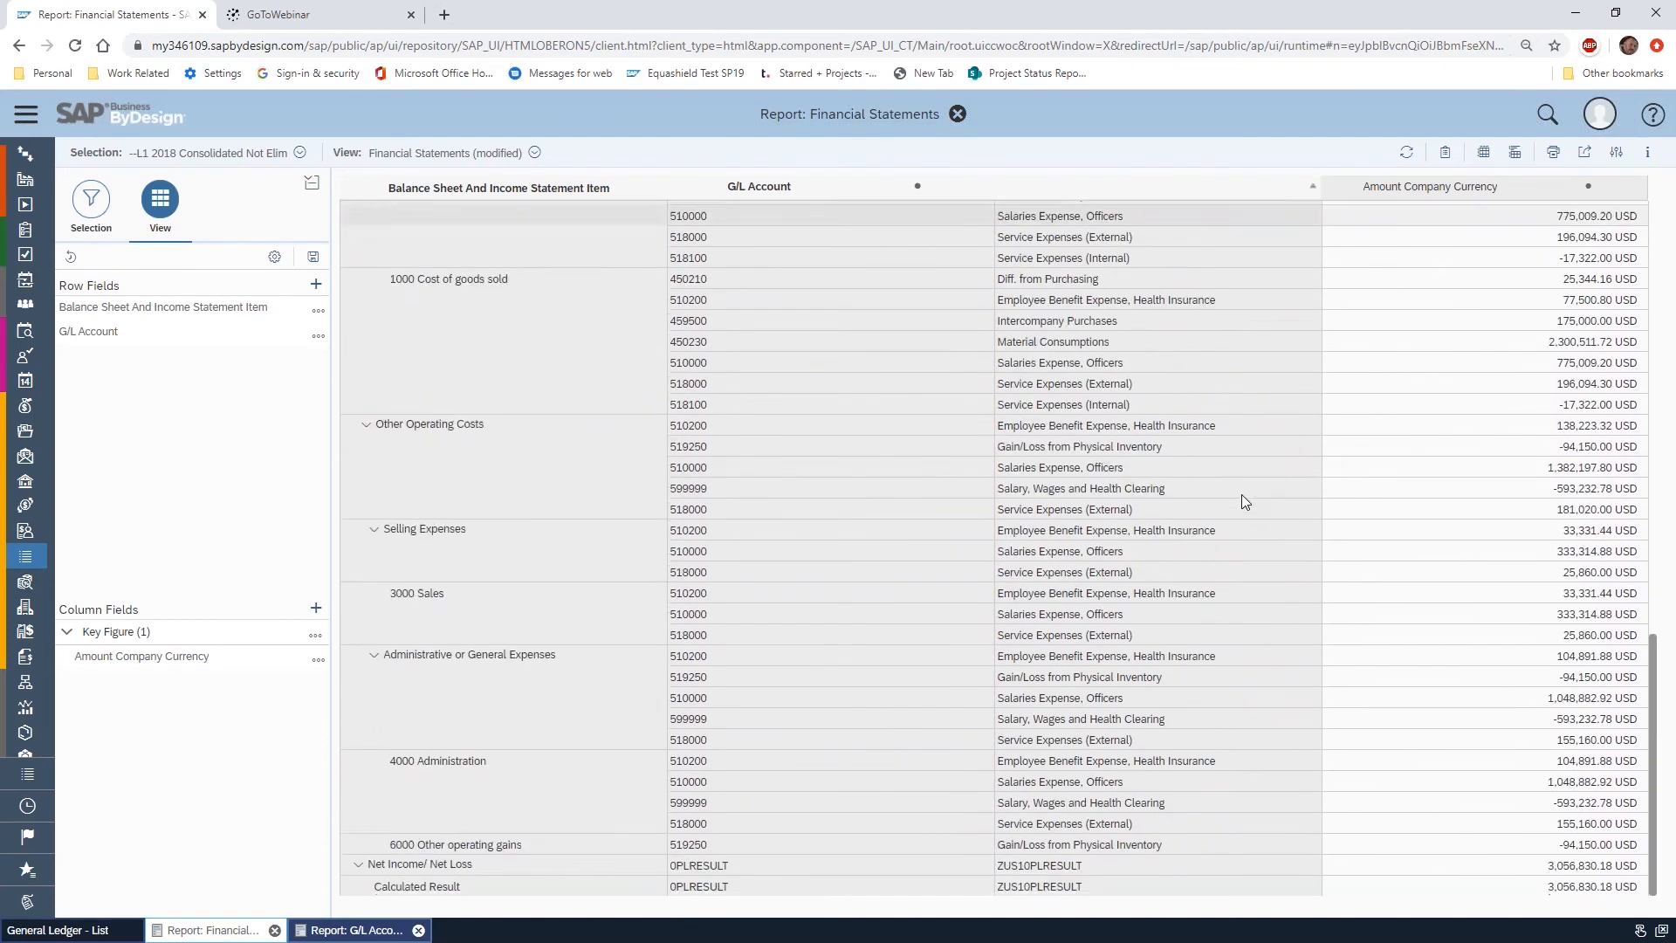
scroll(1241, 494, up, 15)
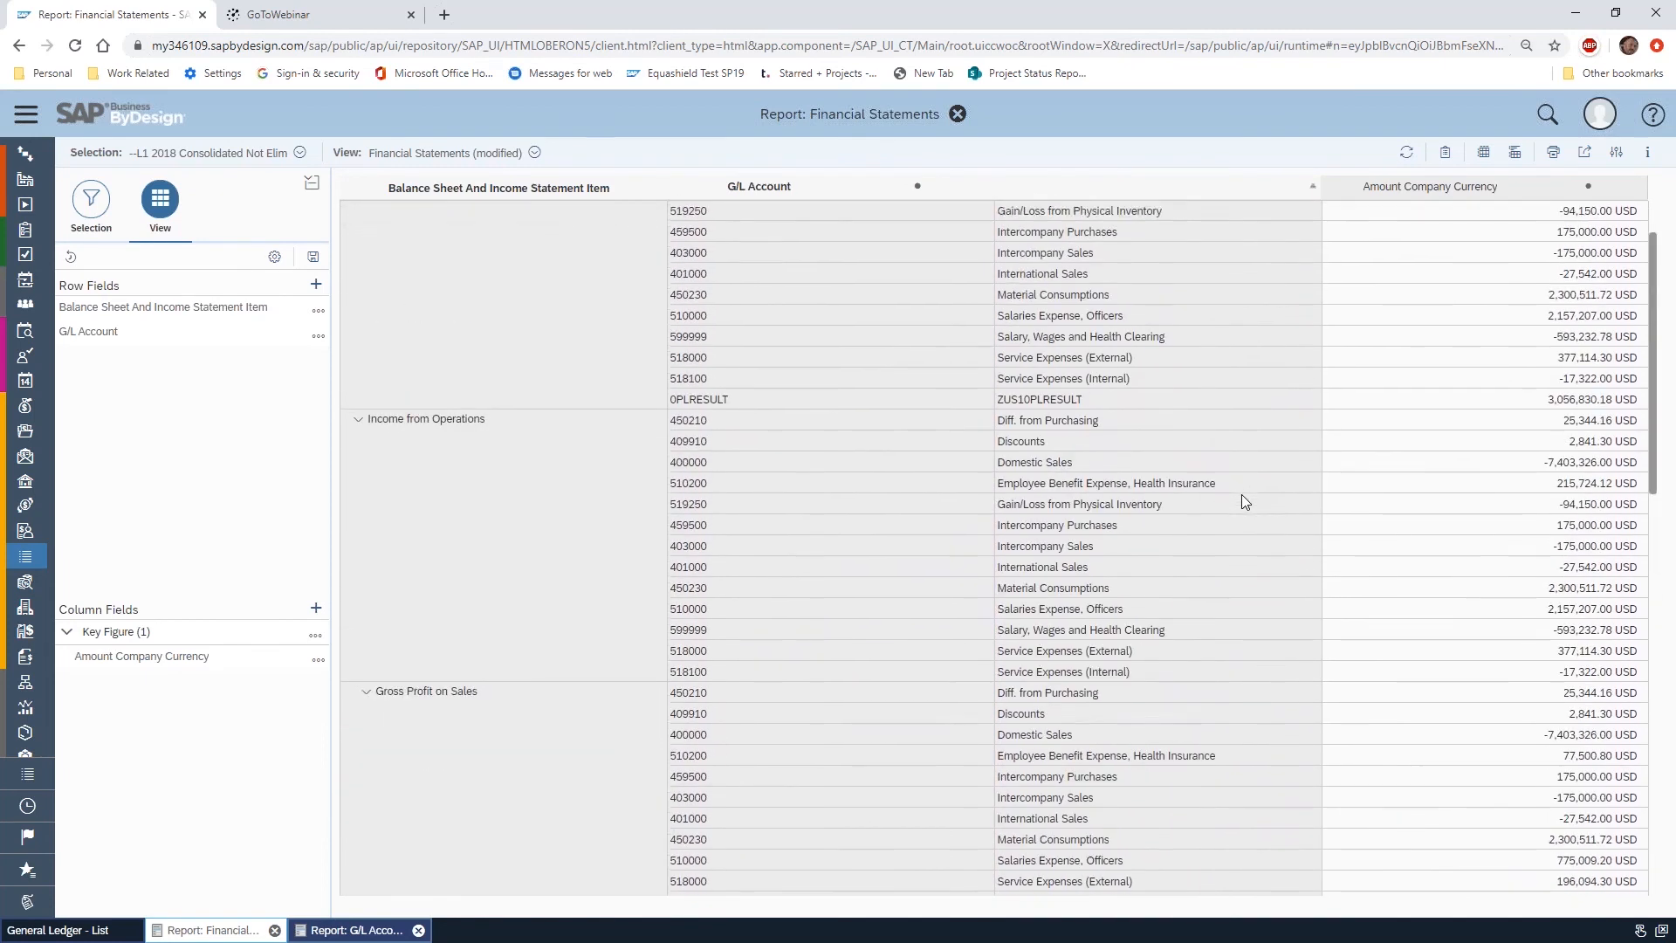
Arrange the report rows as a hierarchy, apply it, and expand the 0500 Revenues node to its G/L accounts
click(275, 257)
click(201, 288)
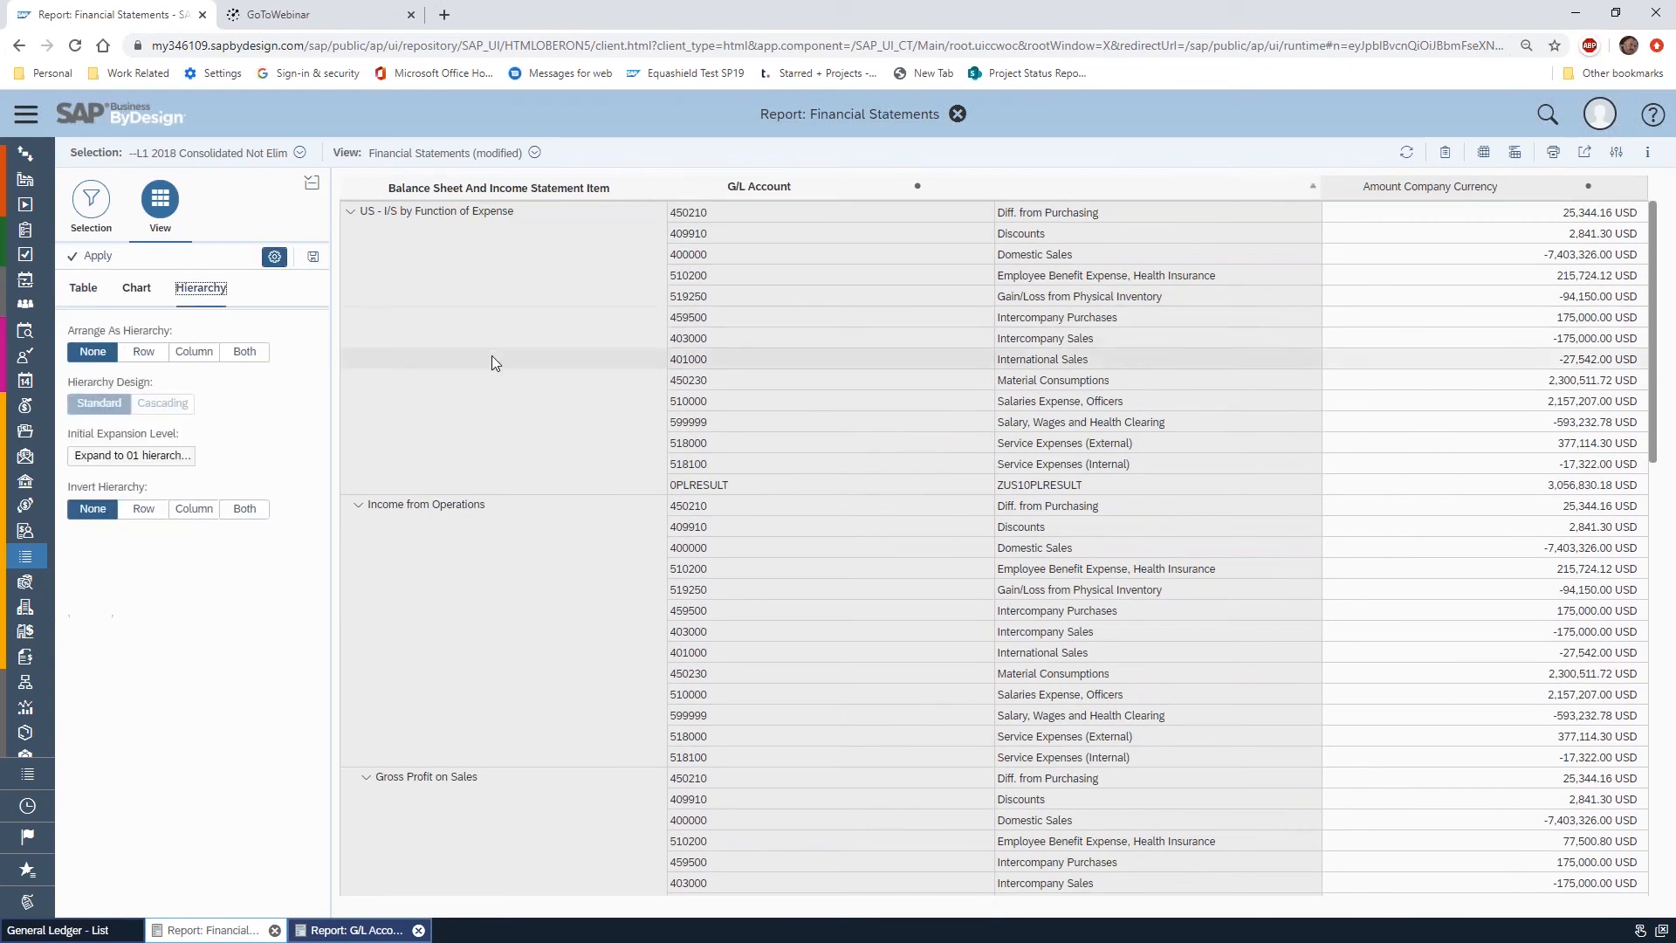
click(141, 355)
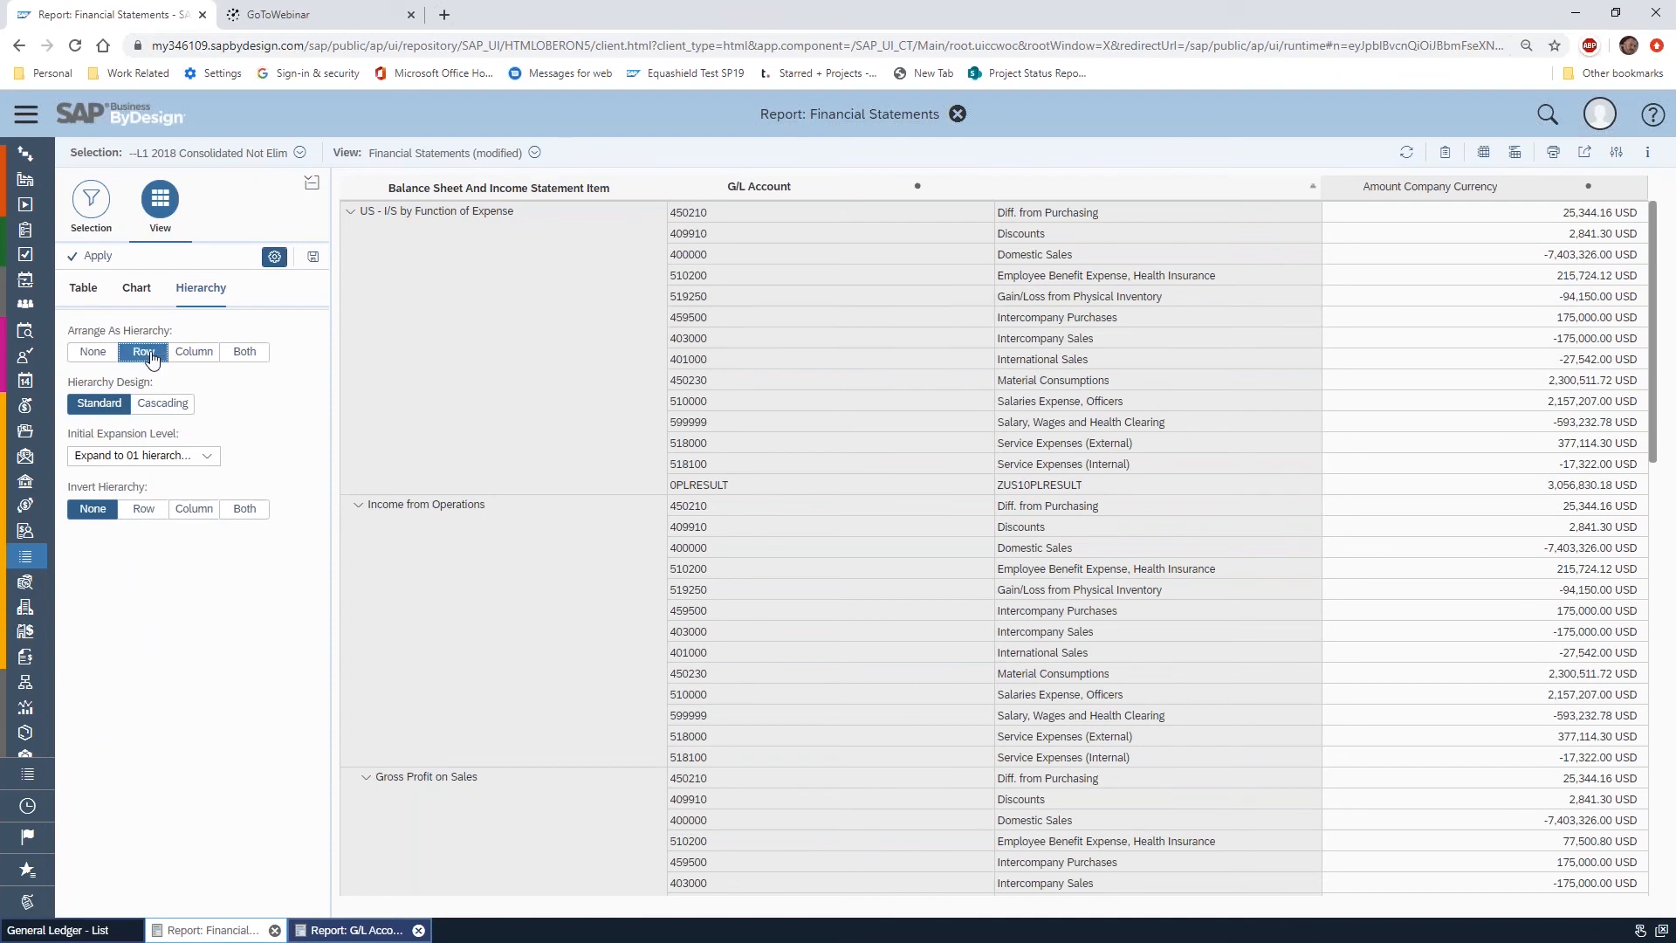
click(100, 256)
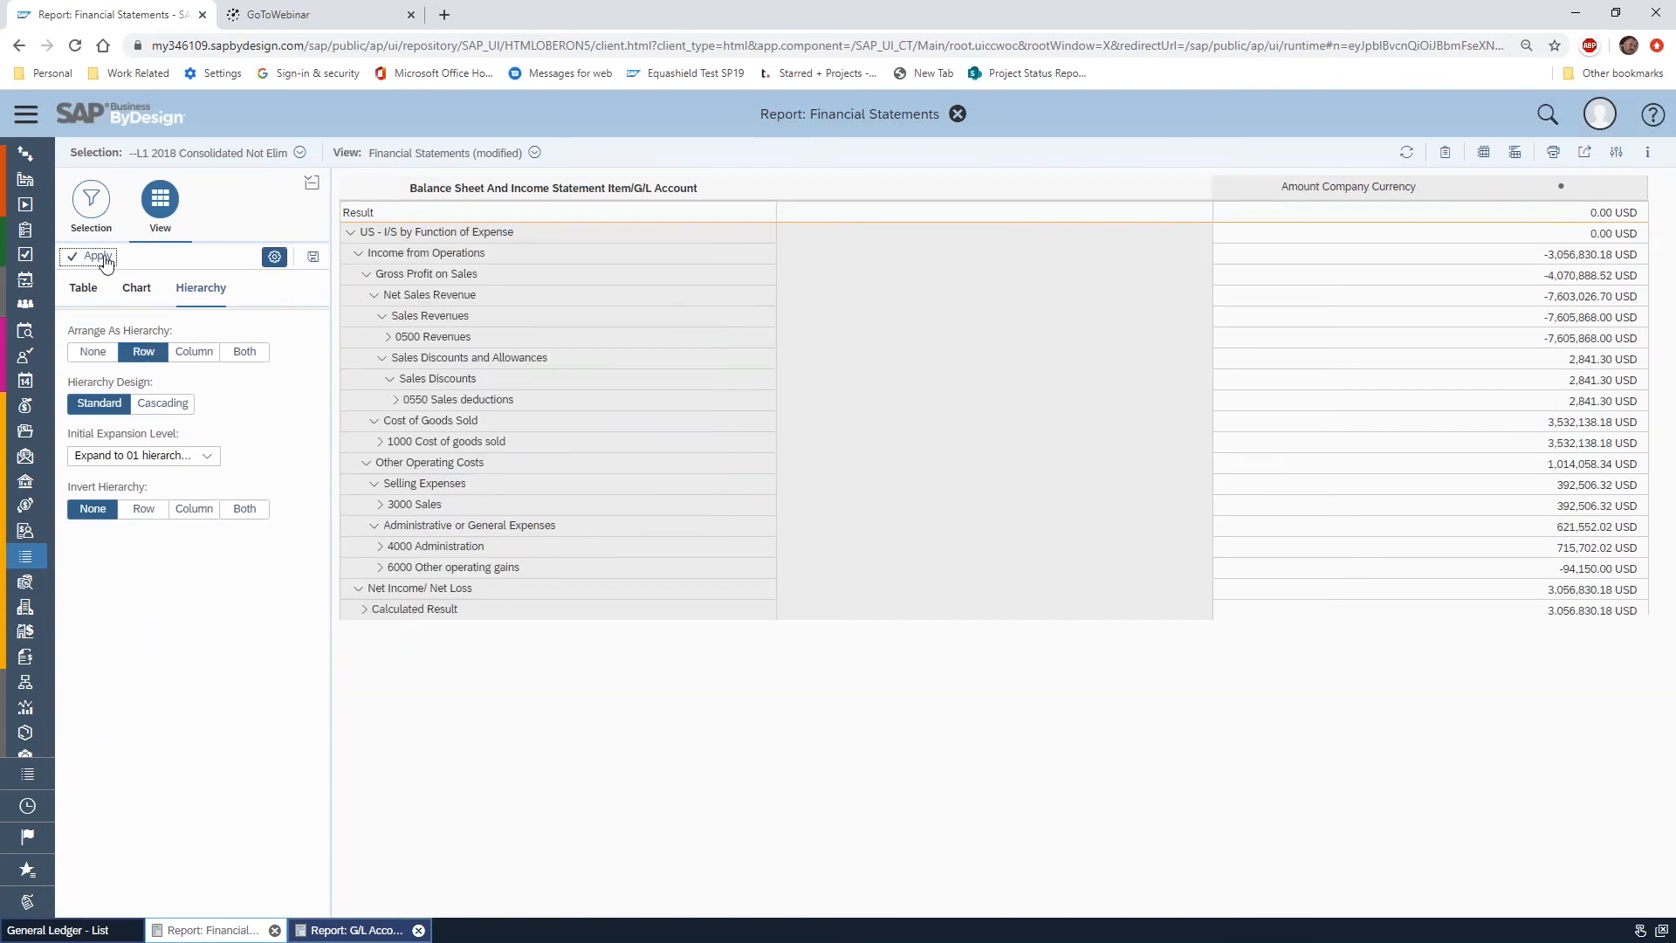
click(390, 337)
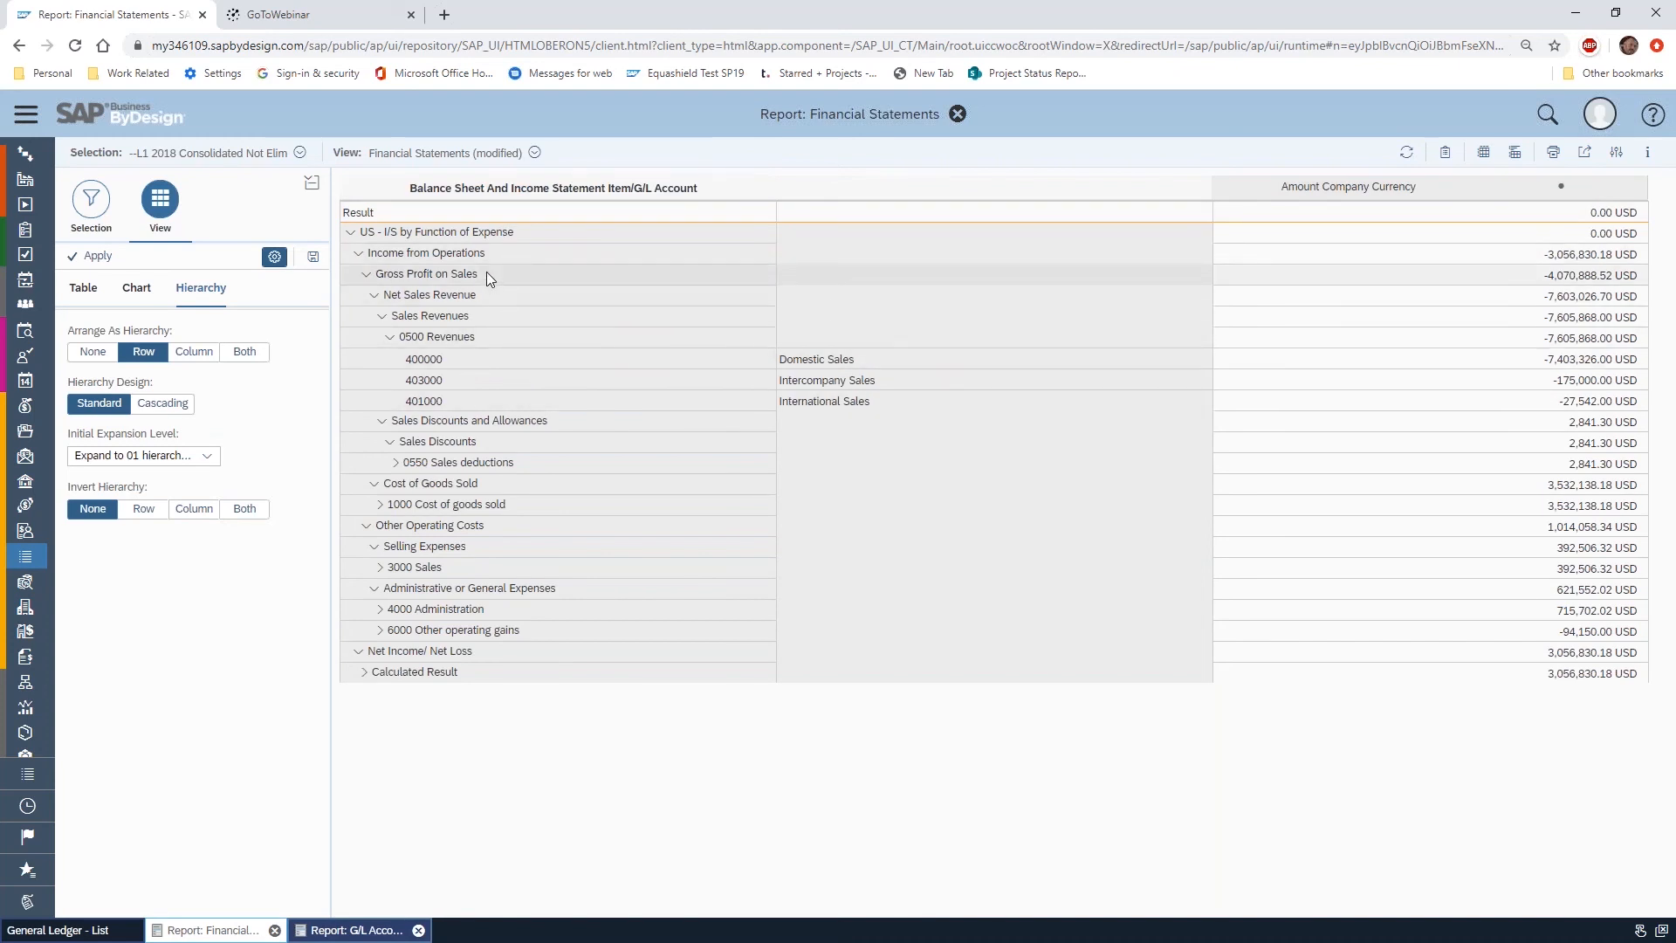
Set the row hierarchy's initial expansion level to Fully Expanded, apply it, and close the Financial Statements report
click(207, 455)
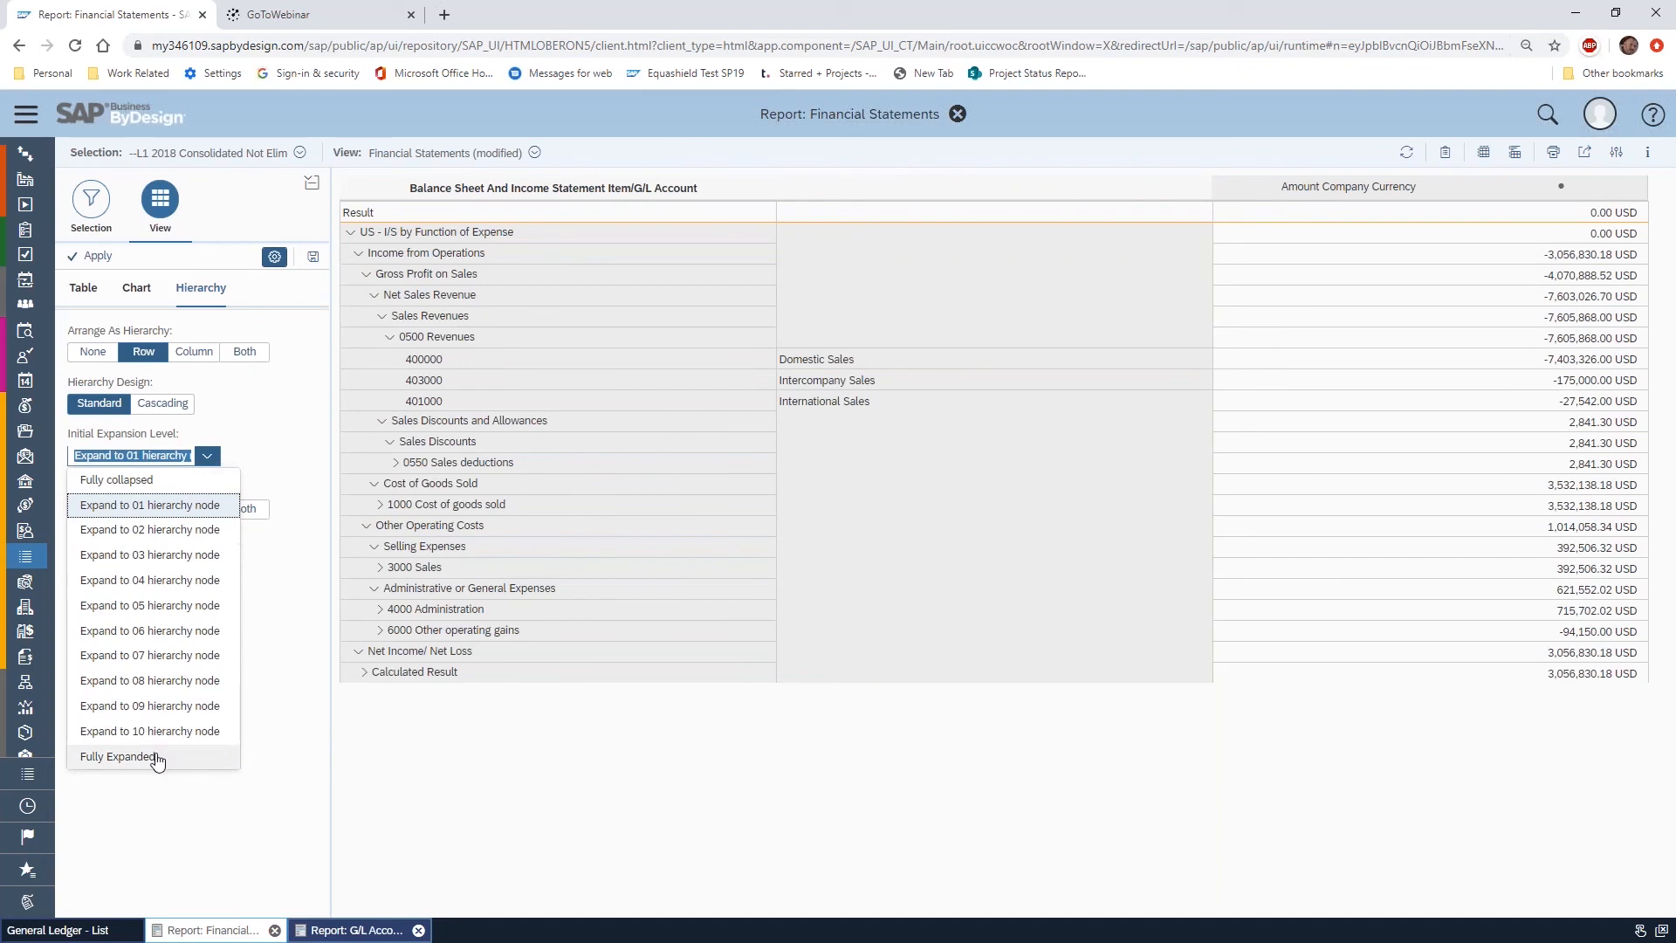
click(158, 757)
click(94, 255)
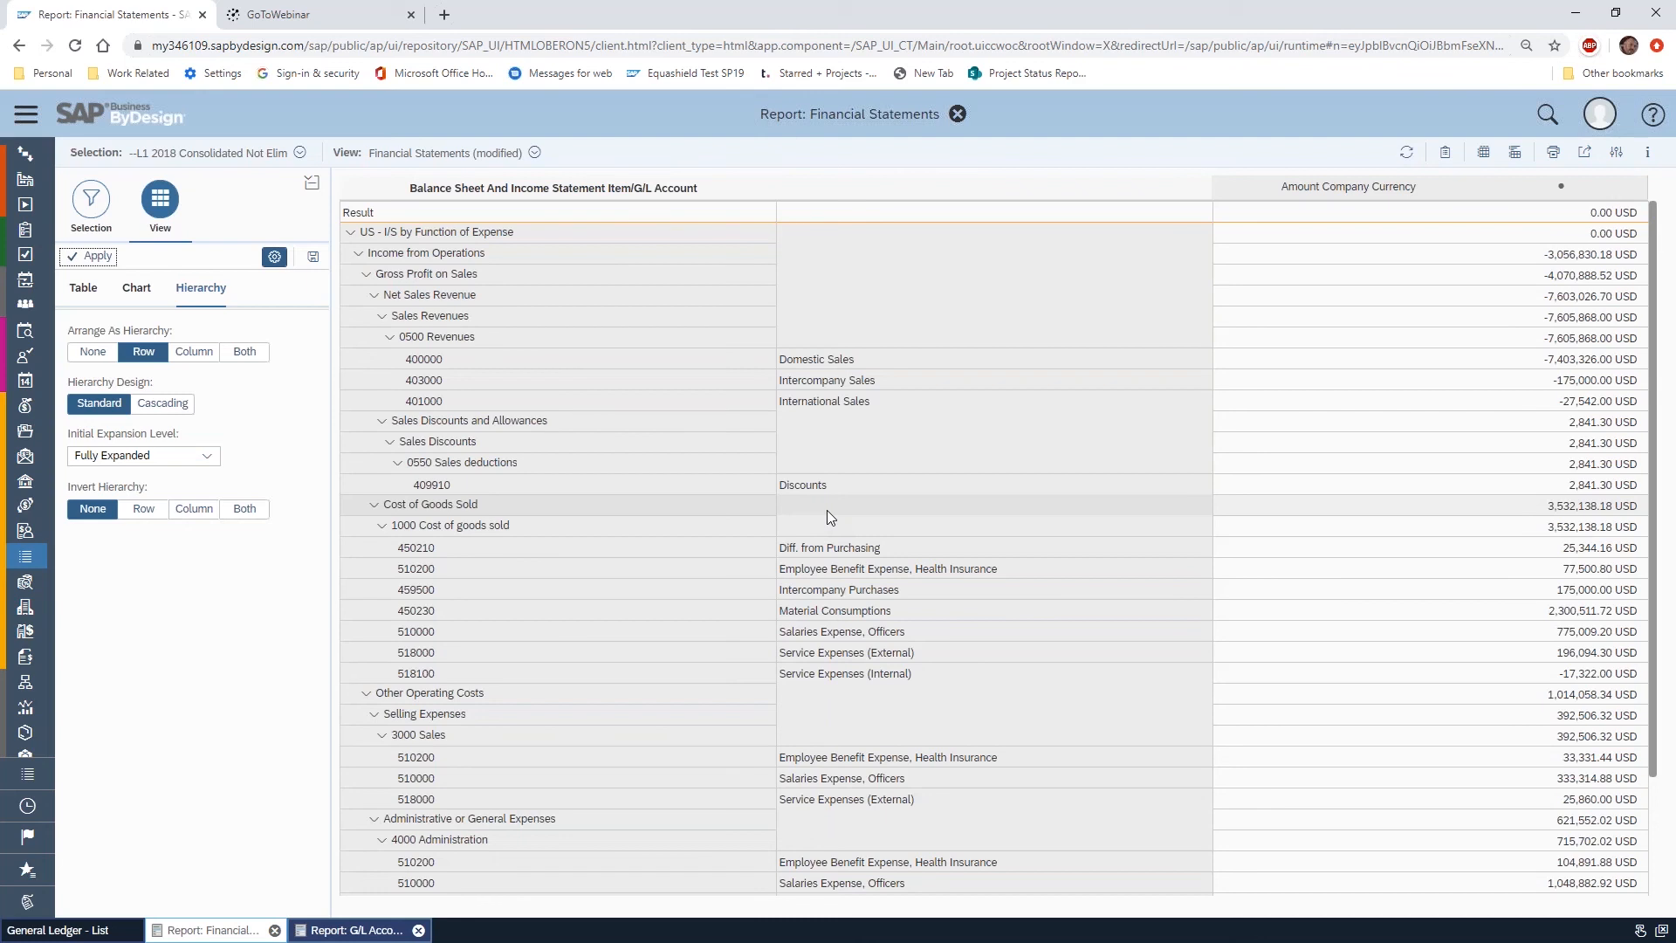
click(960, 117)
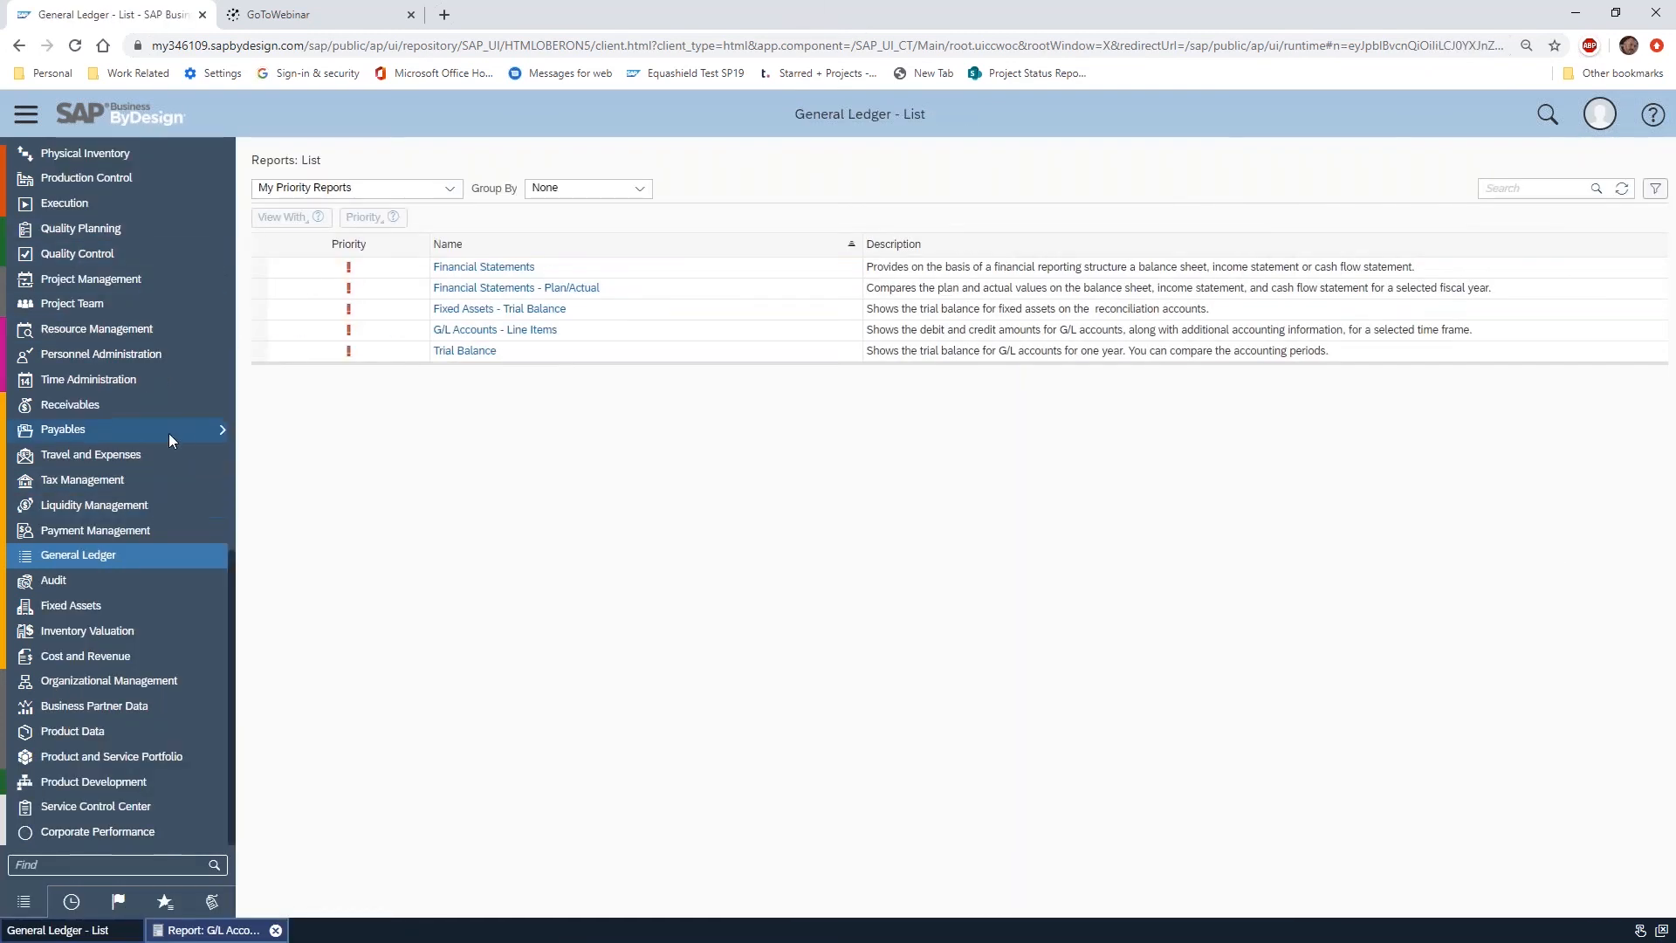
Look through the work centers, reopen Financial Statements from the report list to view its initial selection, and close it
scroll(169, 432, up, 2)
scroll(171, 423, up, 10)
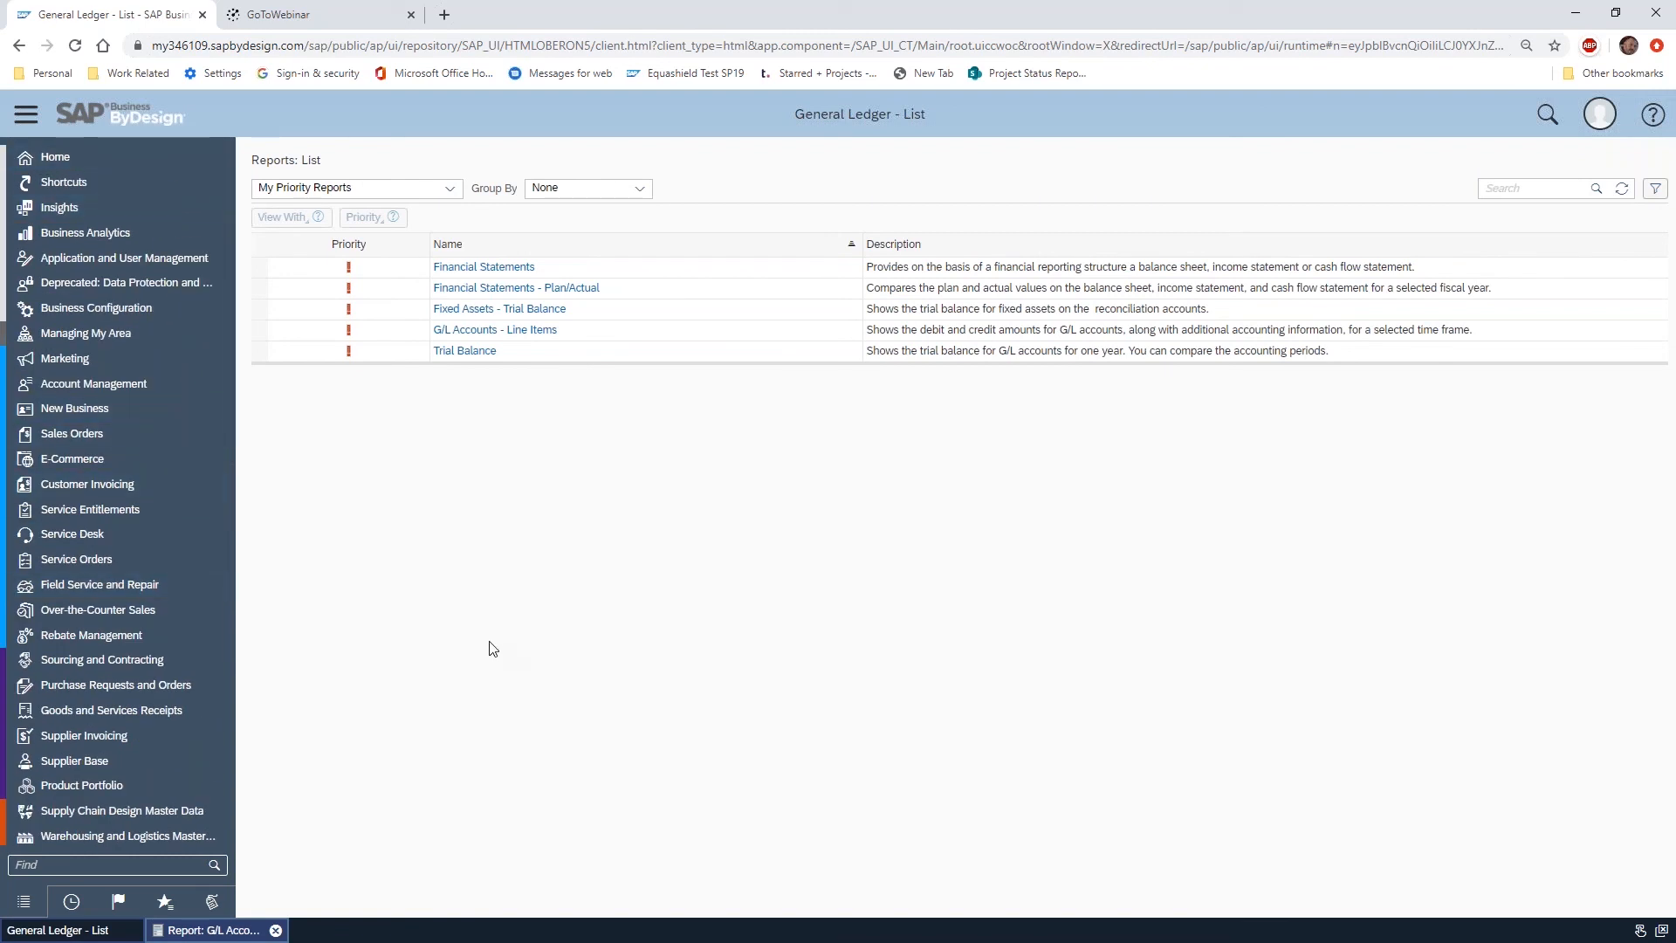
scroll(157, 479, down, 1)
scroll(156, 474, down, 5)
scroll(166, 532, down, 2)
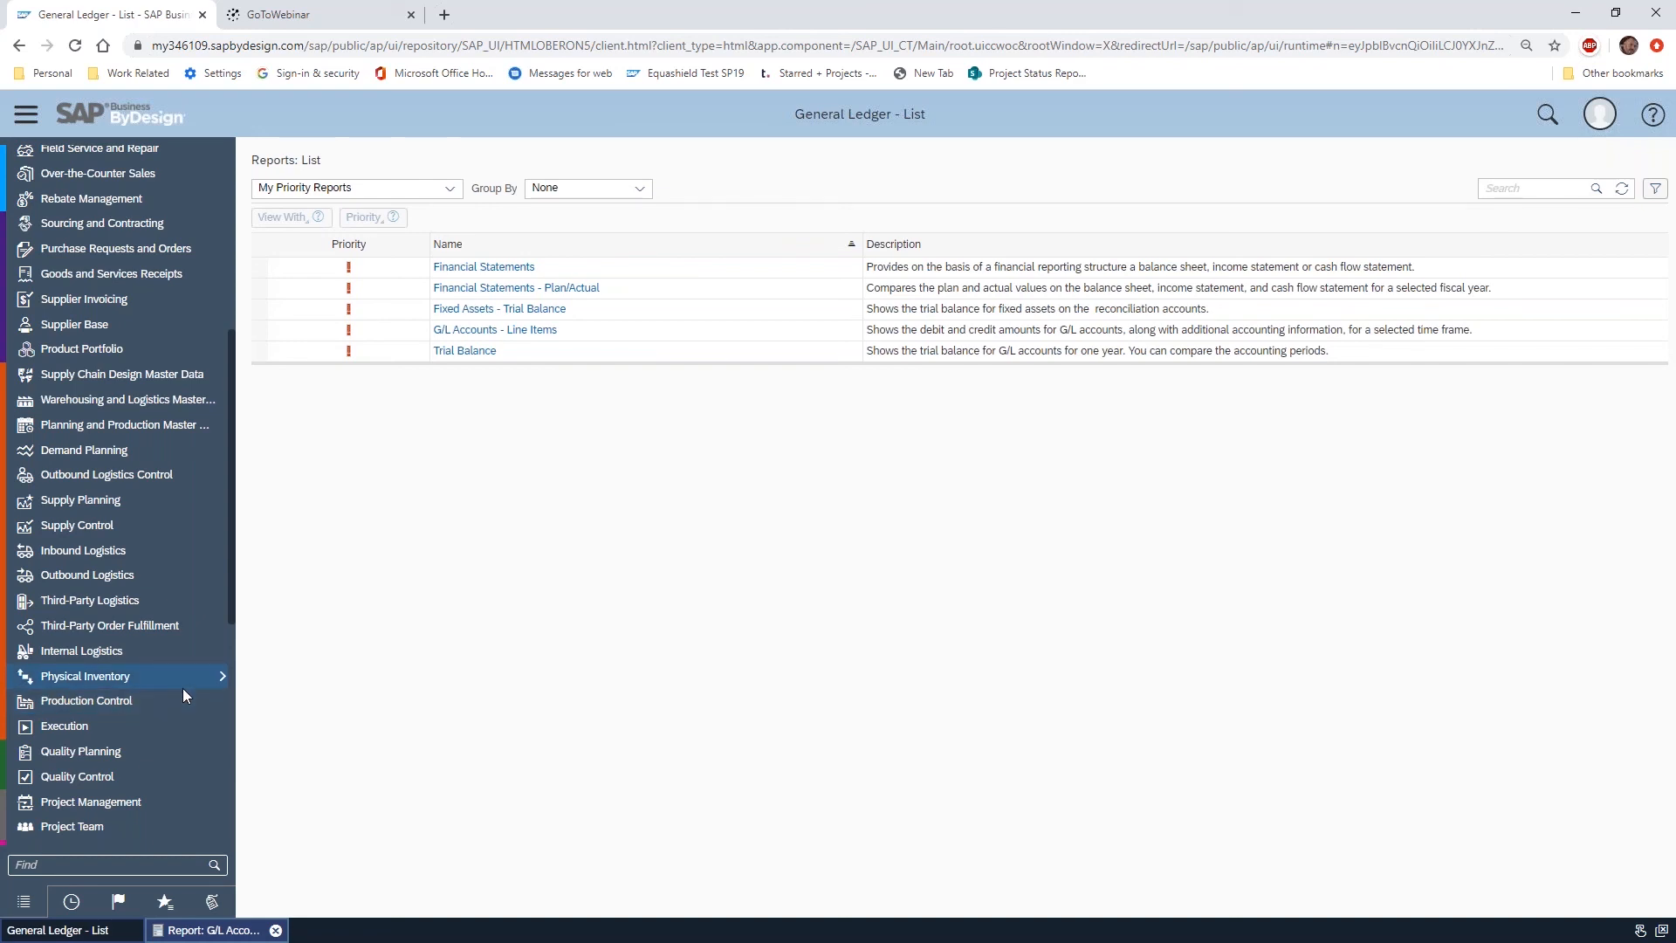
click(485, 266)
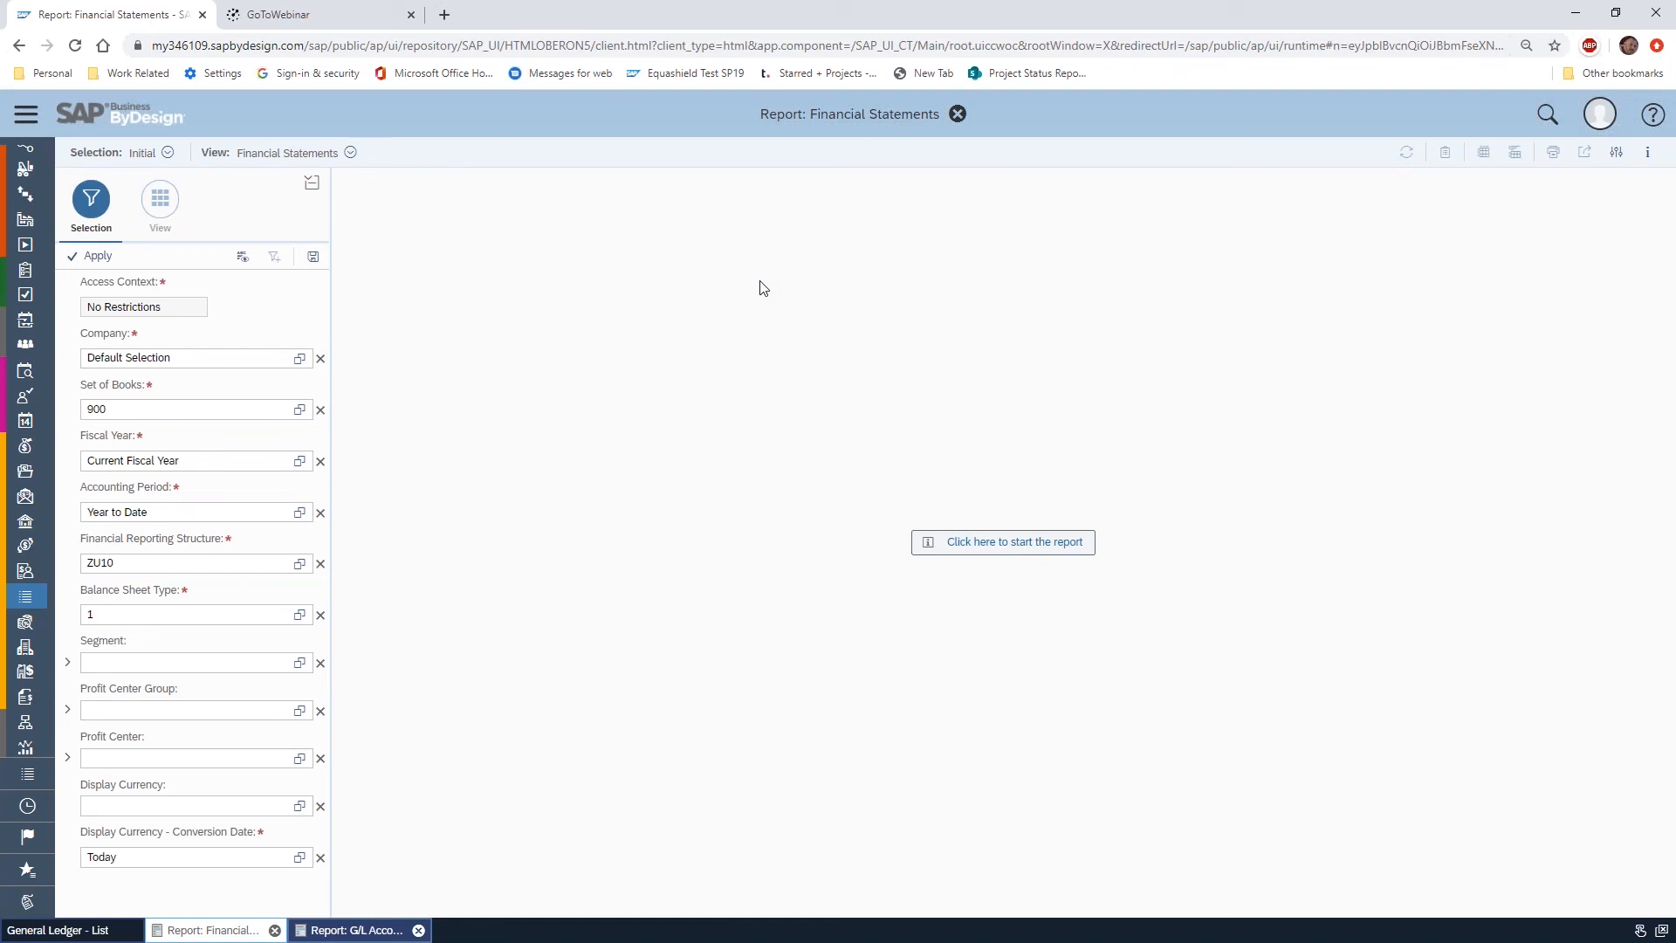
click(958, 114)
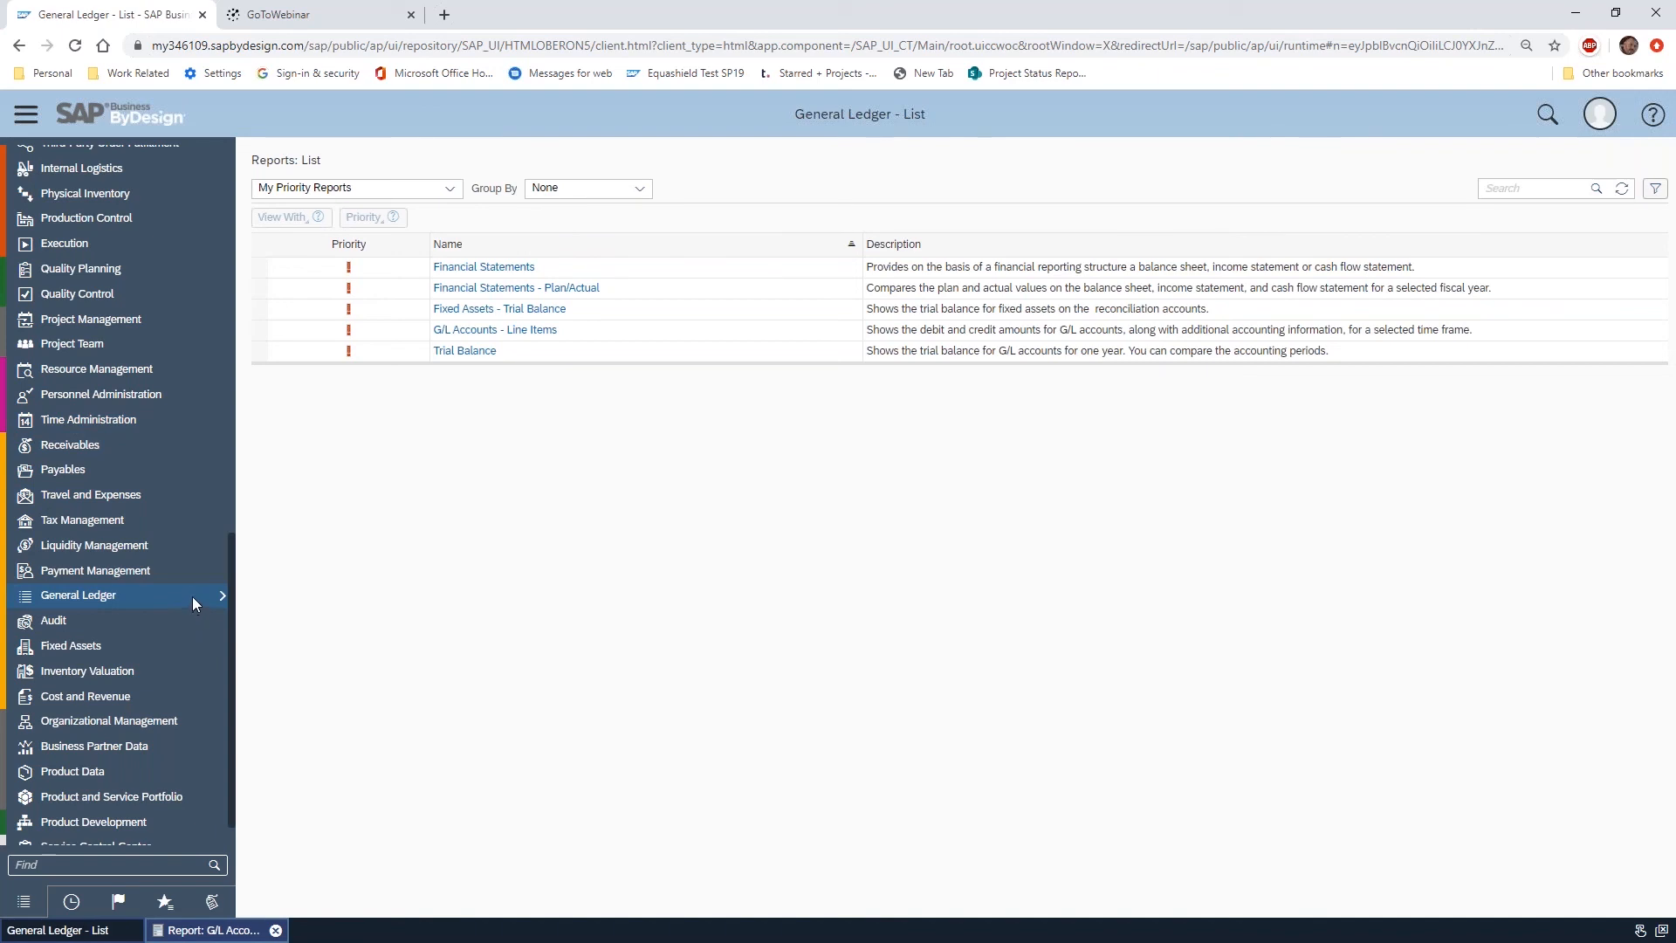
Go to the Design Reports view of the Business Analytics work center
scroll(193, 542, up, 10)
scroll(192, 541, up, 3)
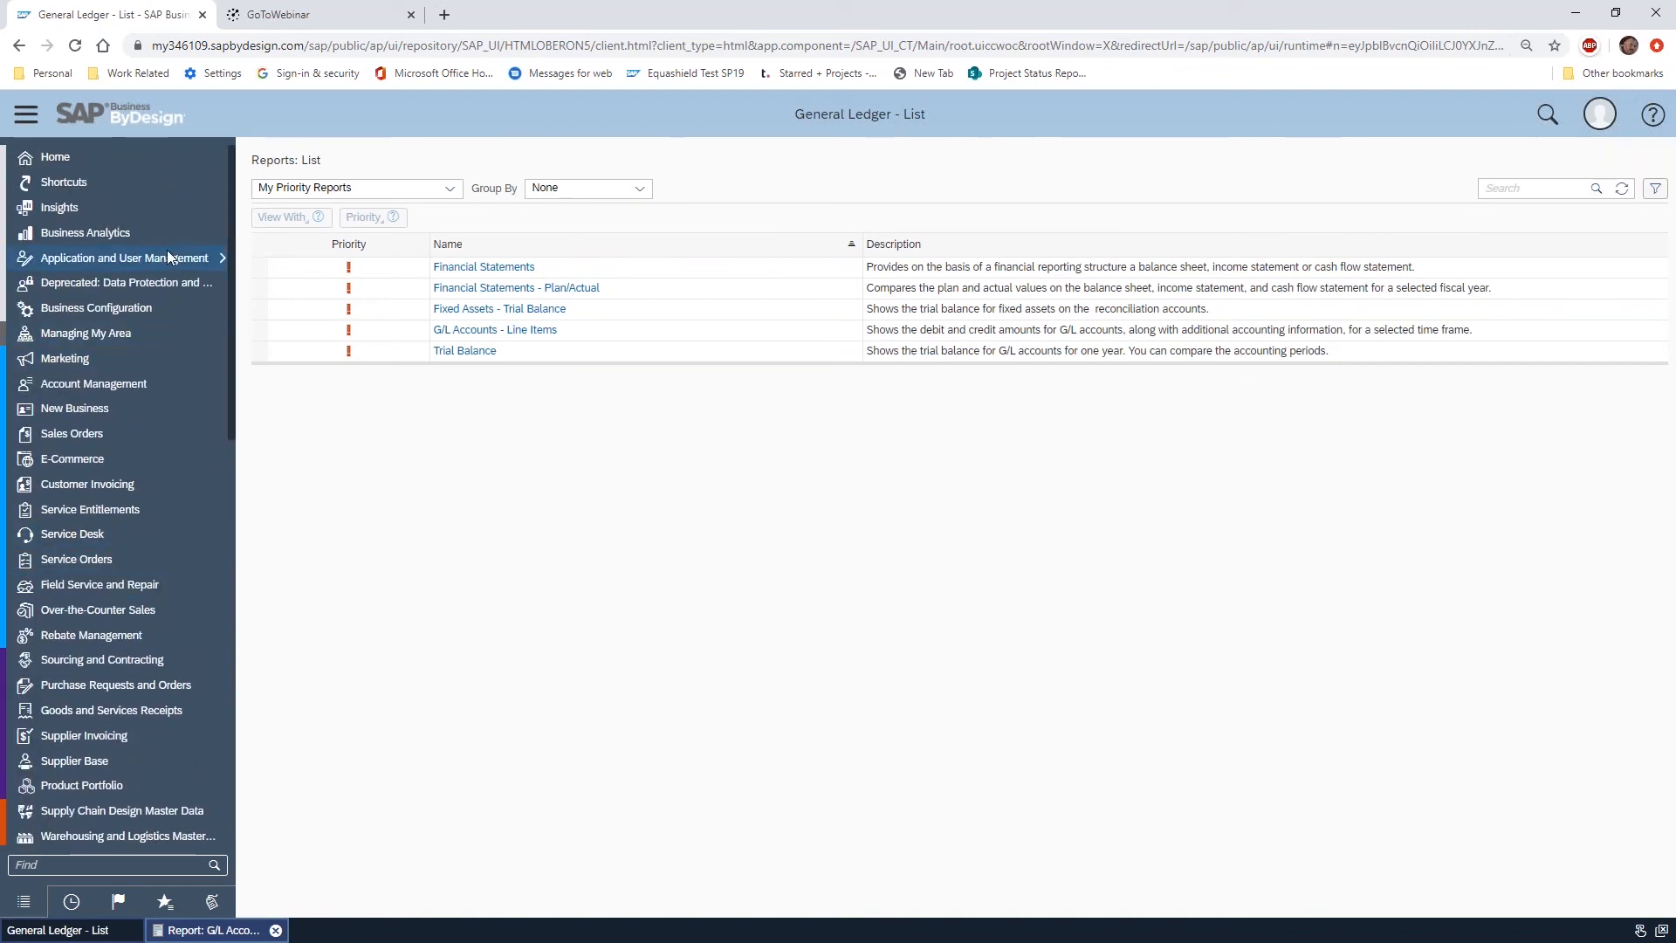
mouse_move(156, 238)
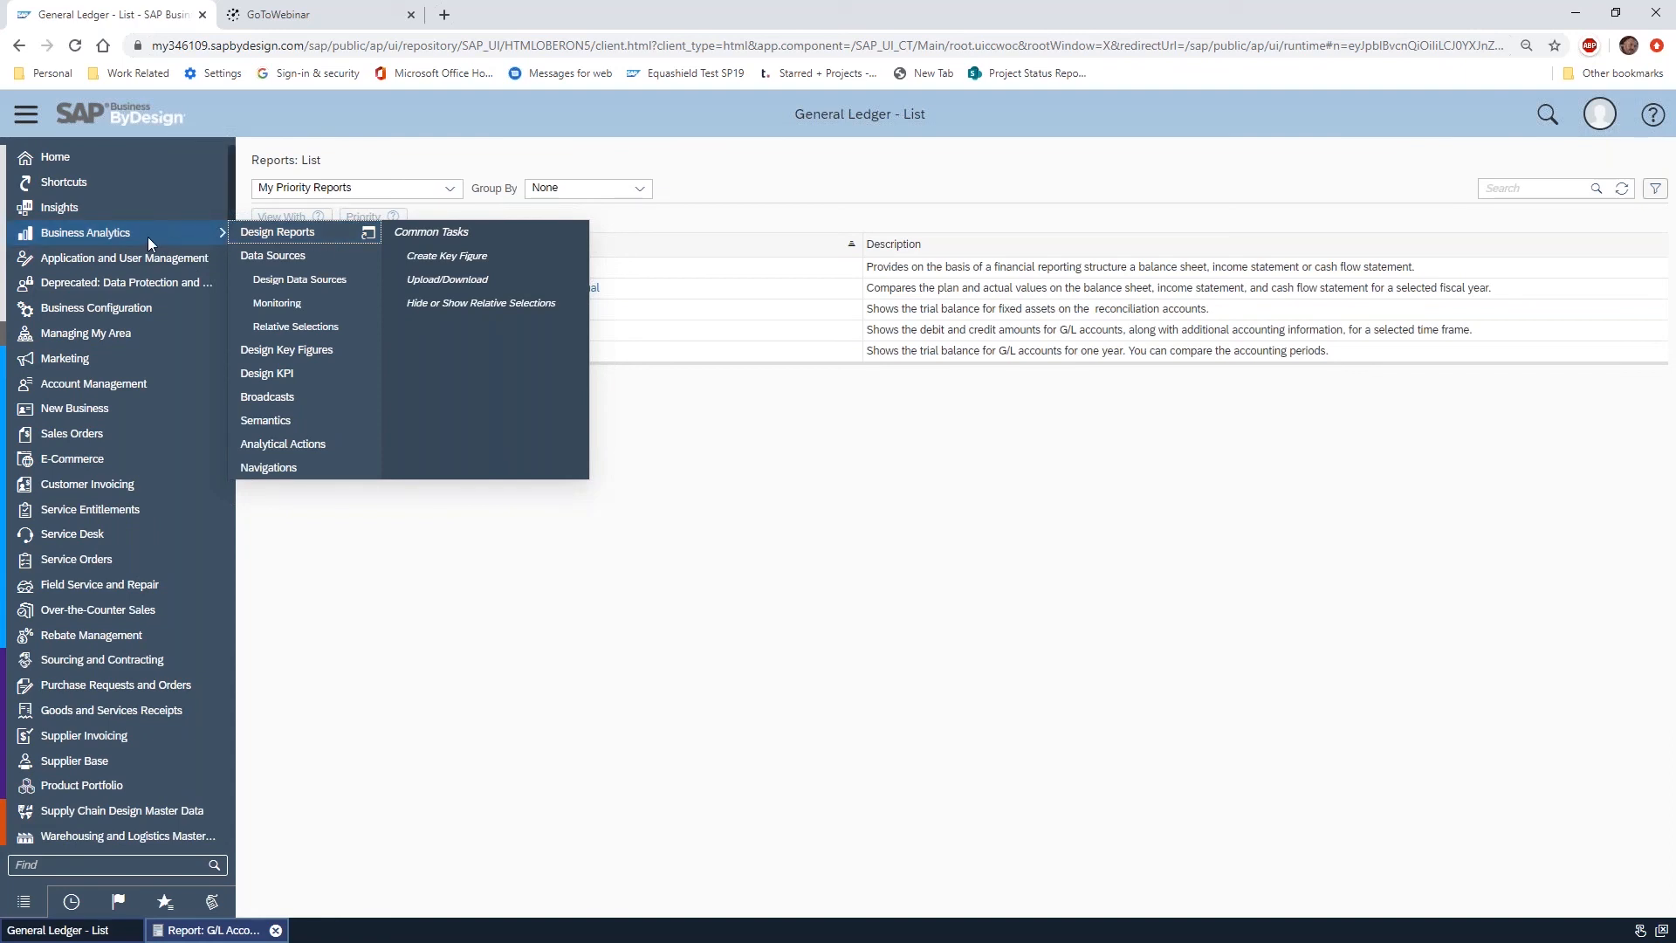
click(339, 234)
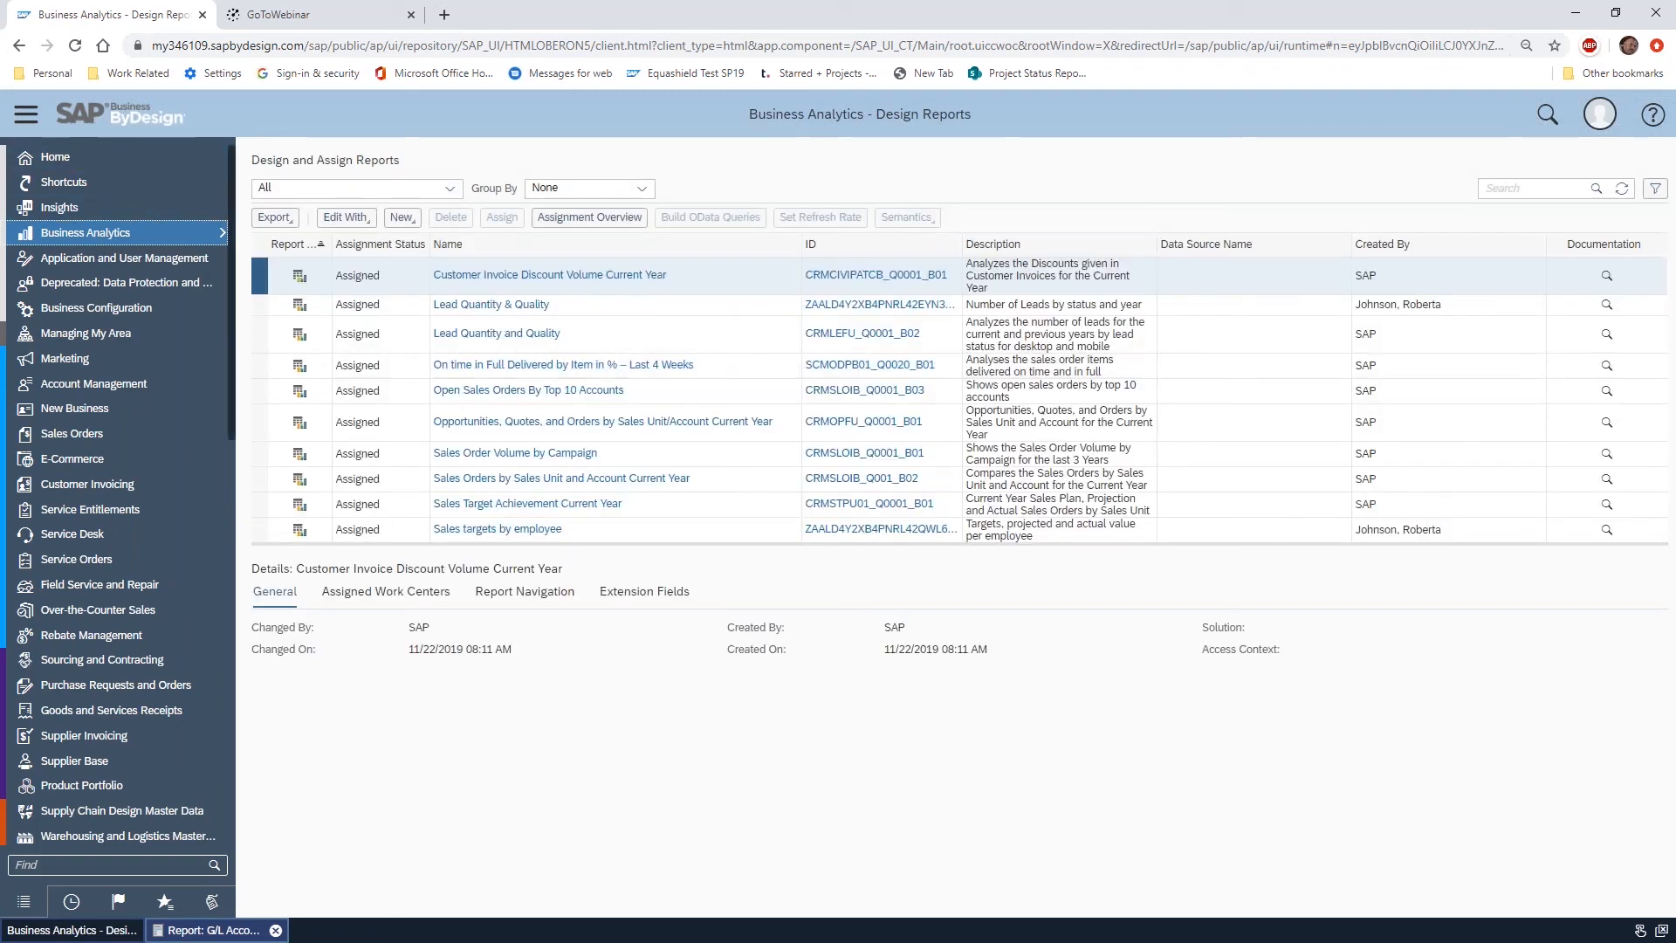
Search the design reports for "g/l acc" and open the G/L Accounts - Line Items report
click(1501, 187)
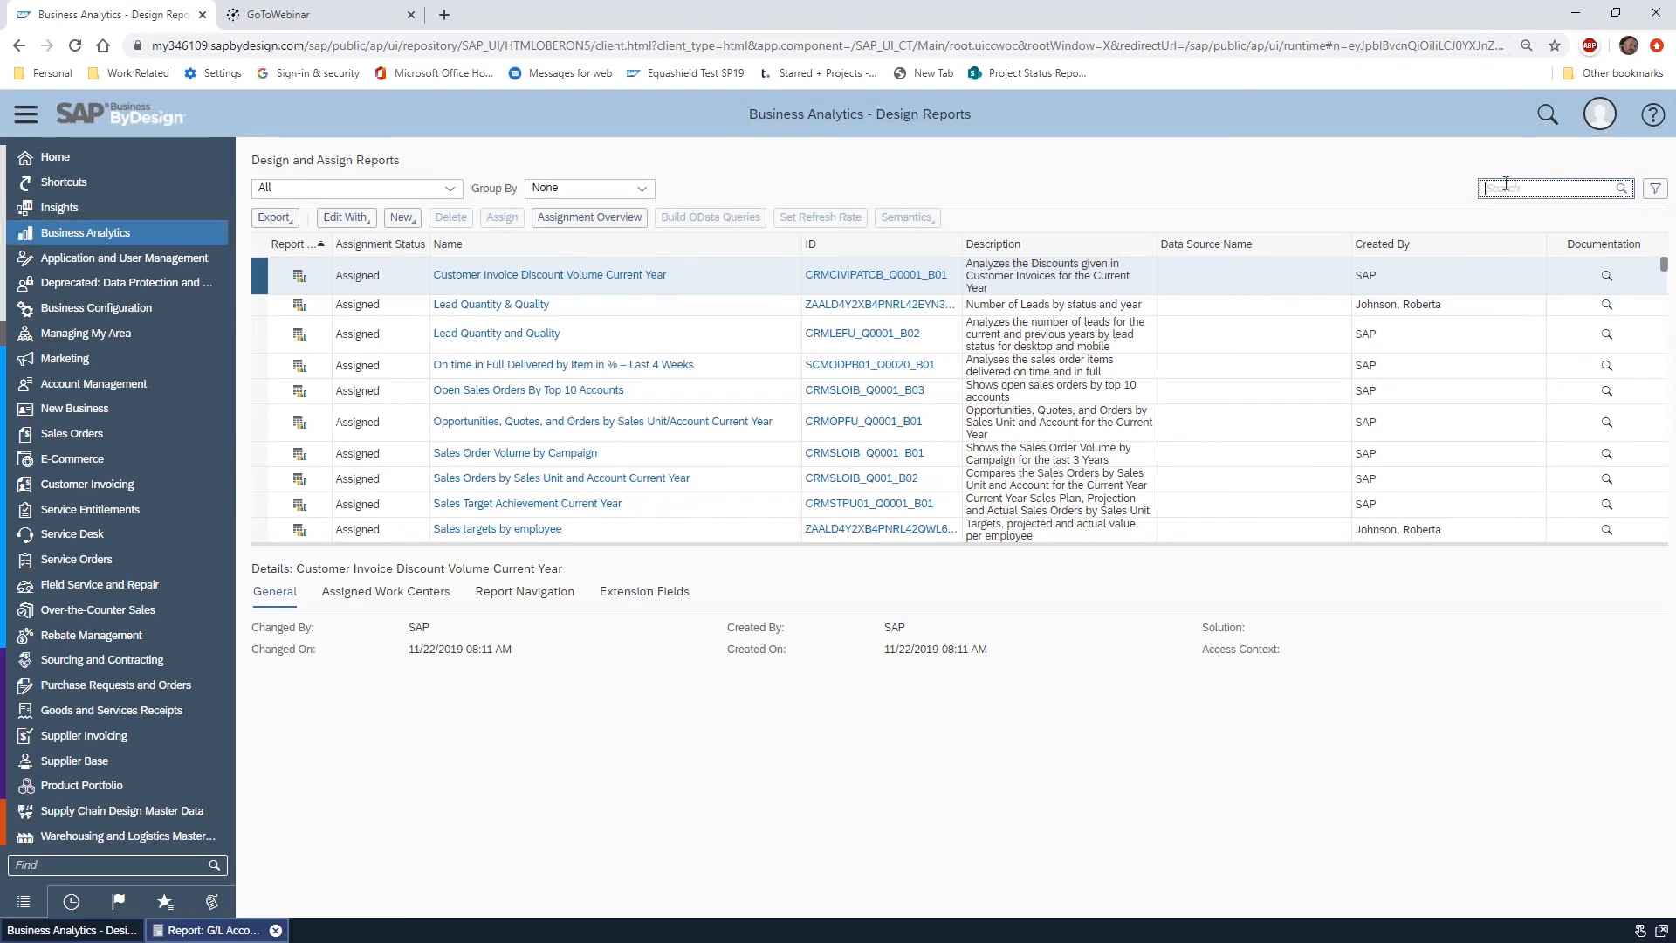
text(g/l acc*)
key(Return)
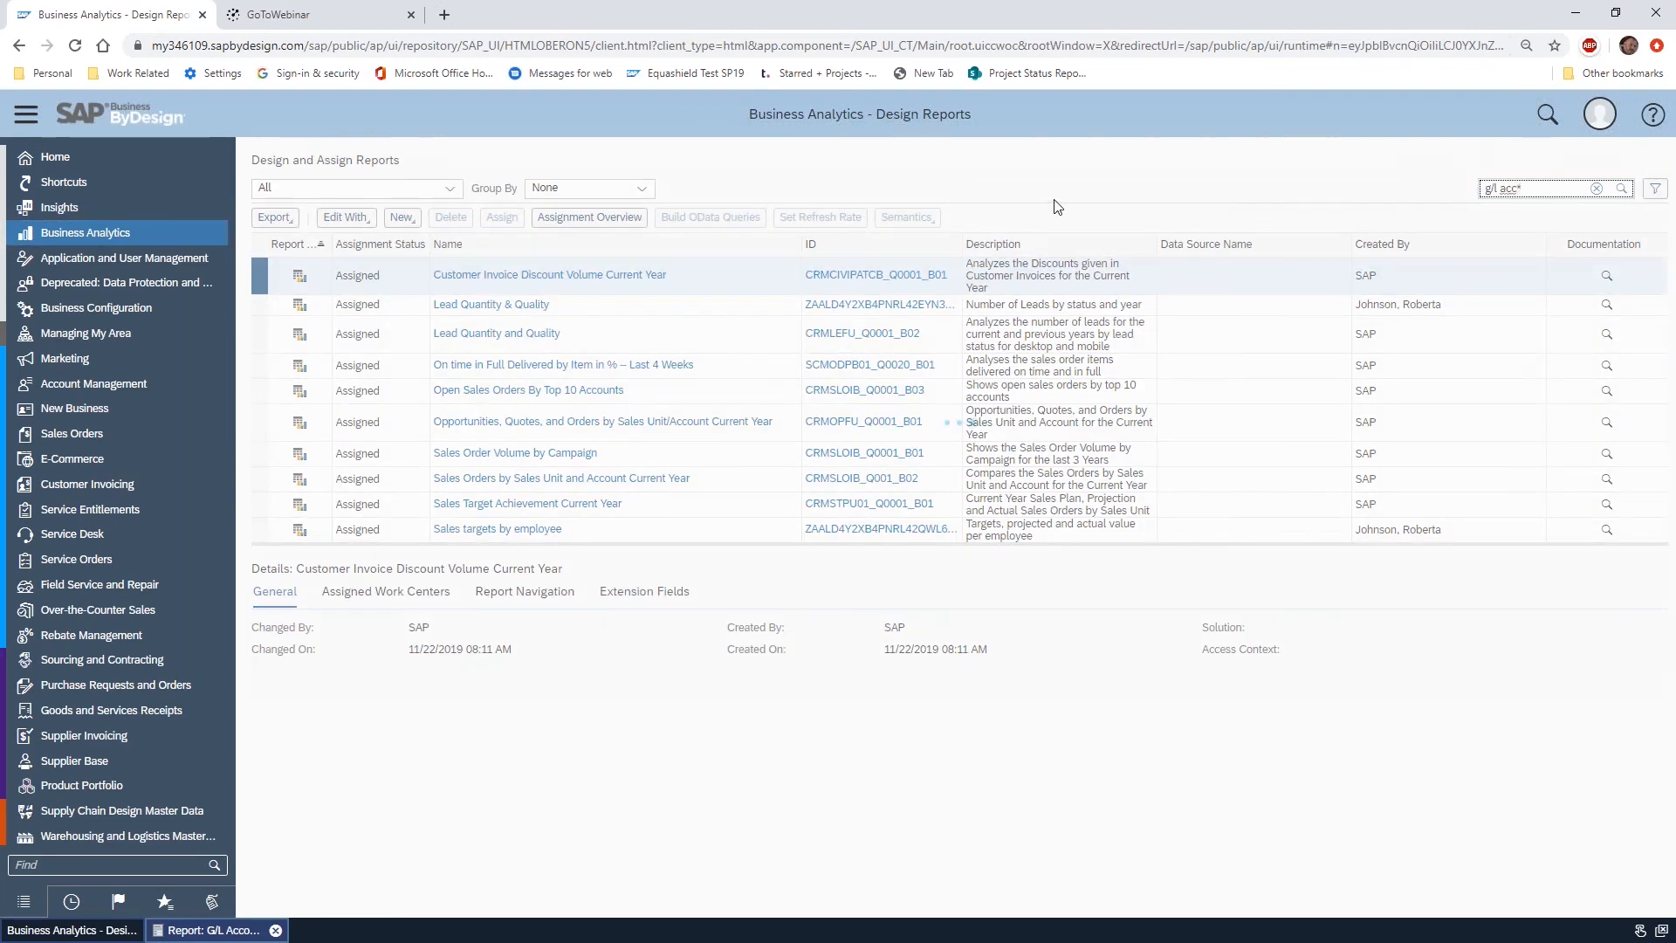
click(542, 318)
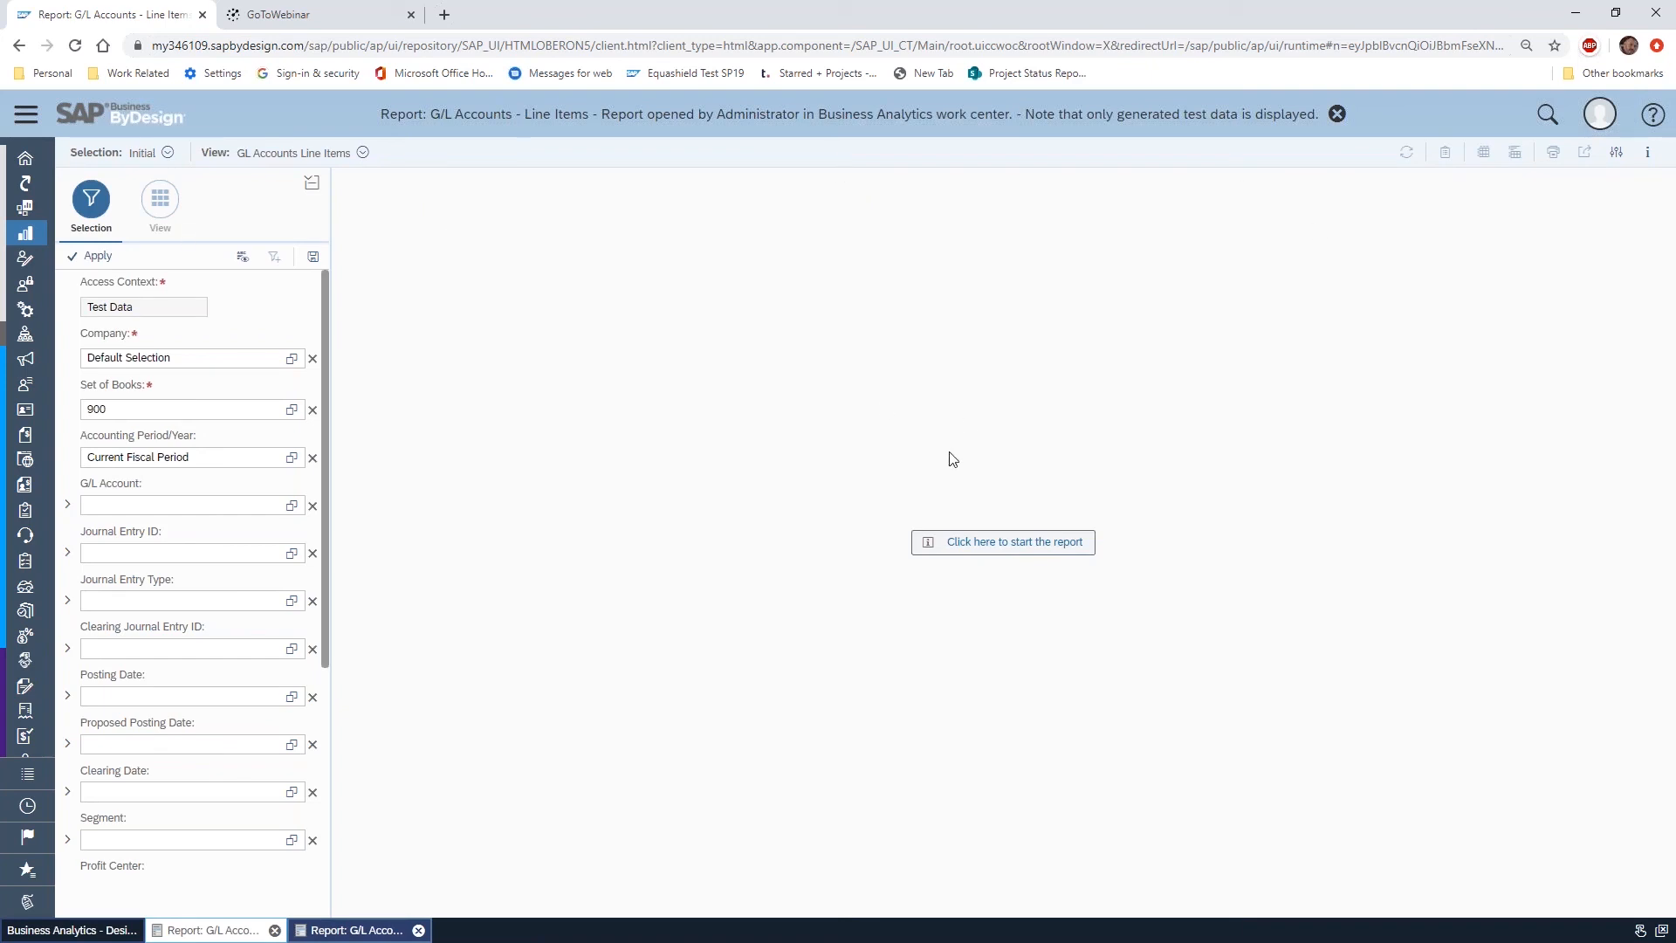
Restrict the Company selection to 1000 and save the selection as Company 1000
click(292, 358)
click(533, 337)
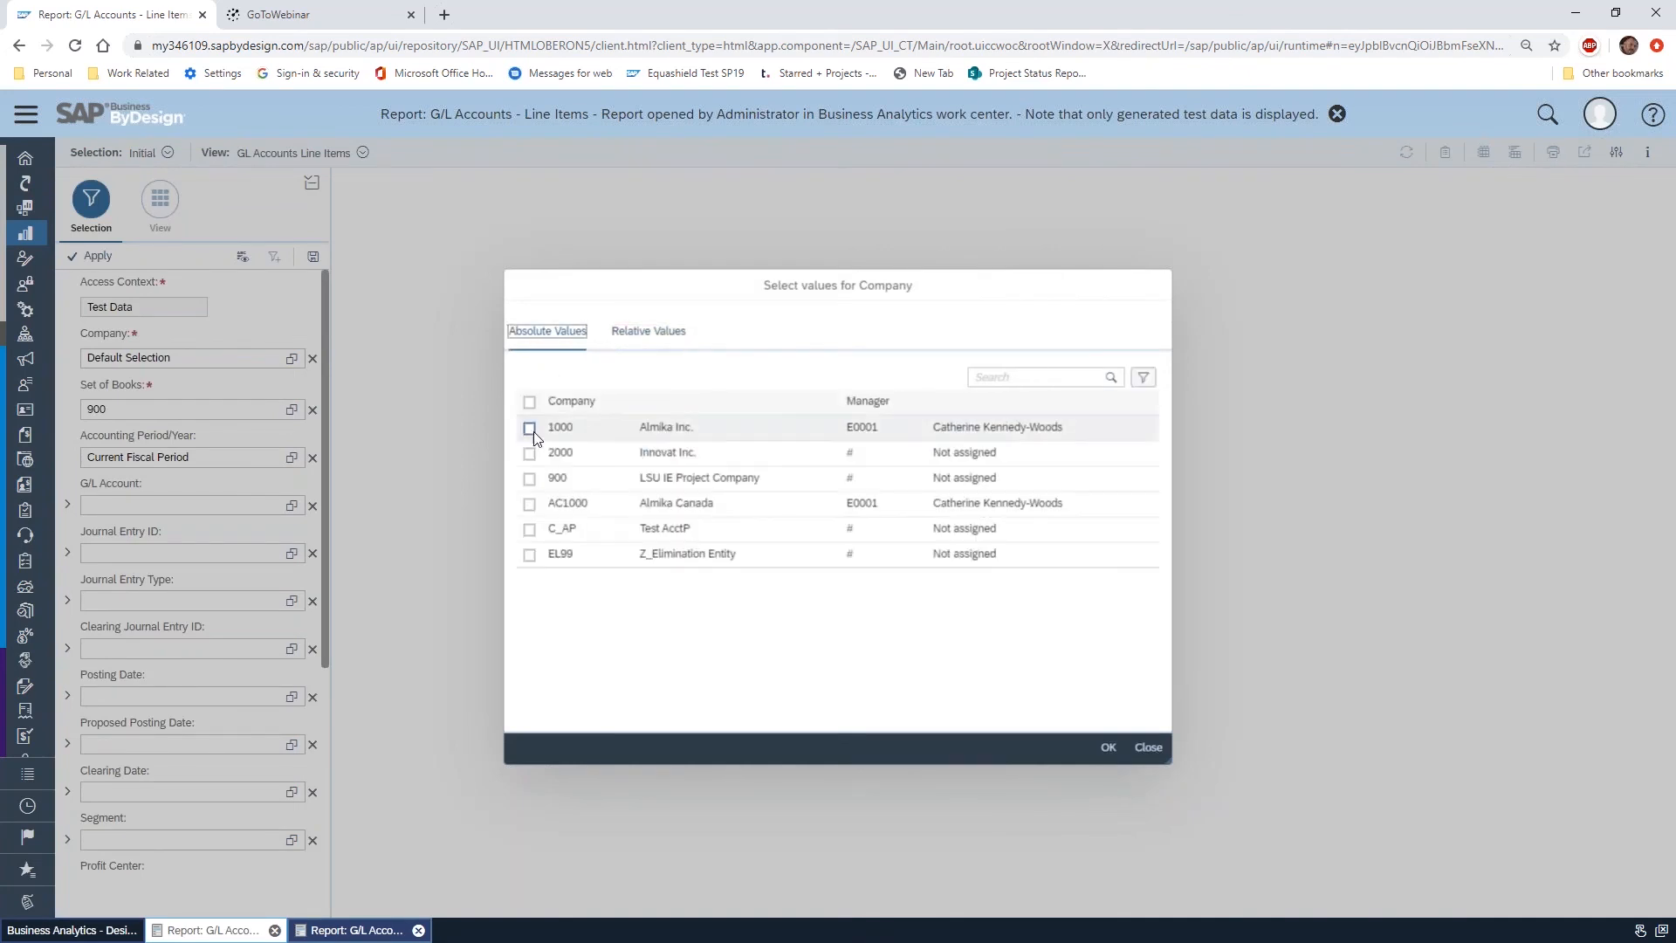
click(1105, 749)
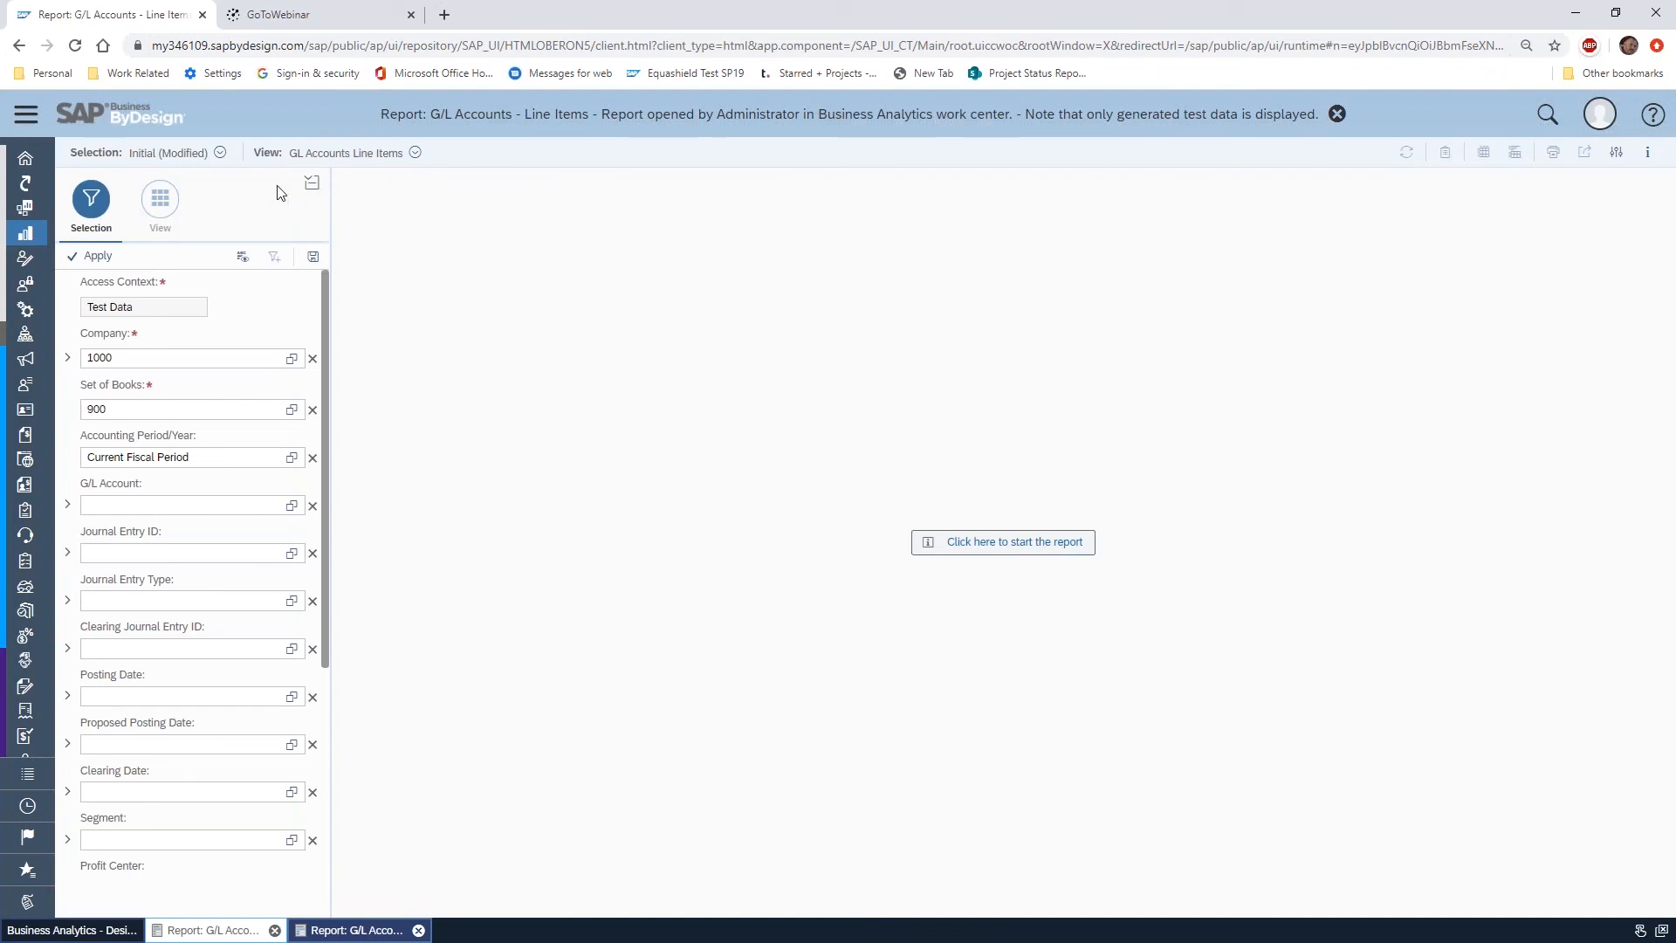
click(313, 256)
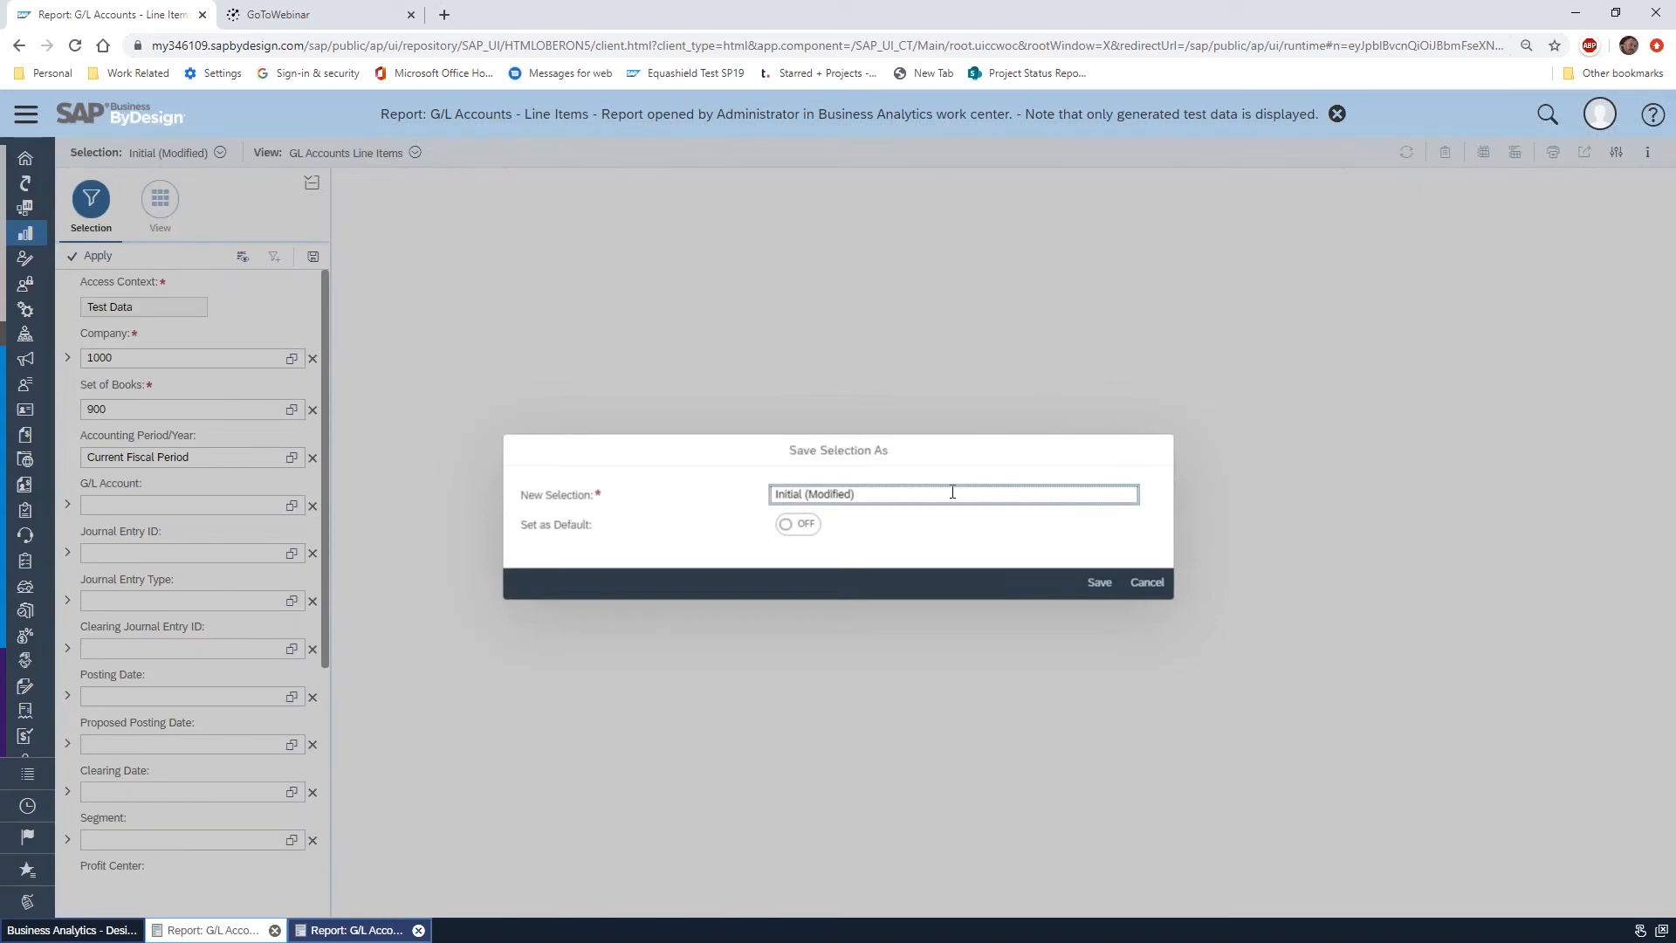
text(Co)
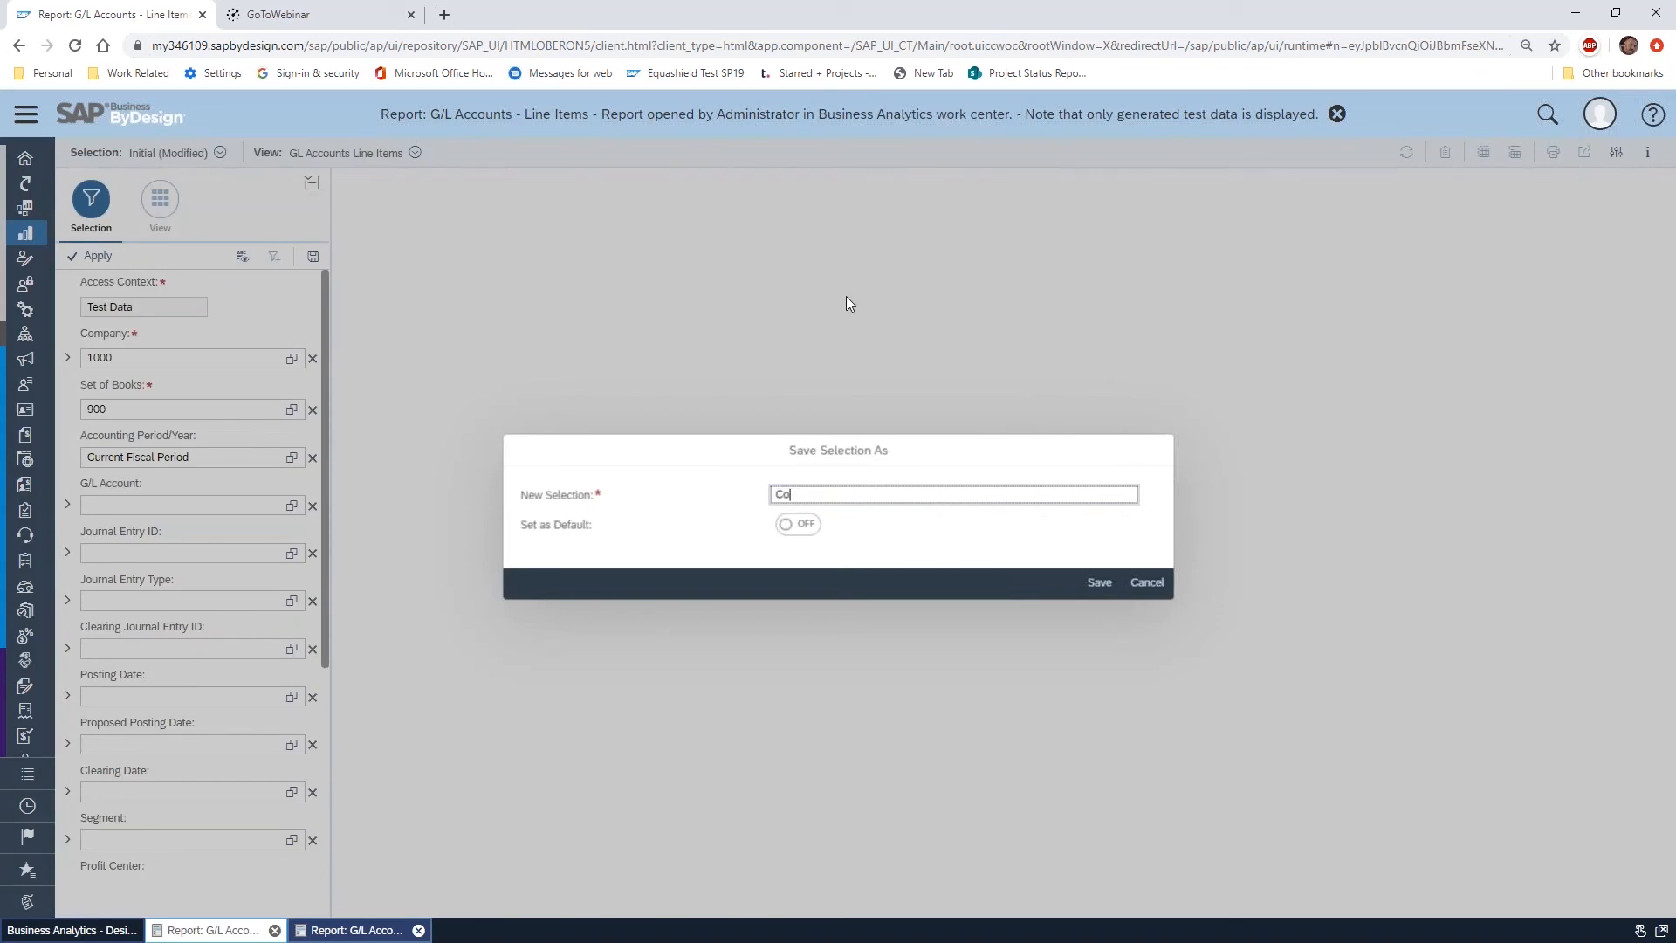
text(mpany 1000)
click(1097, 581)
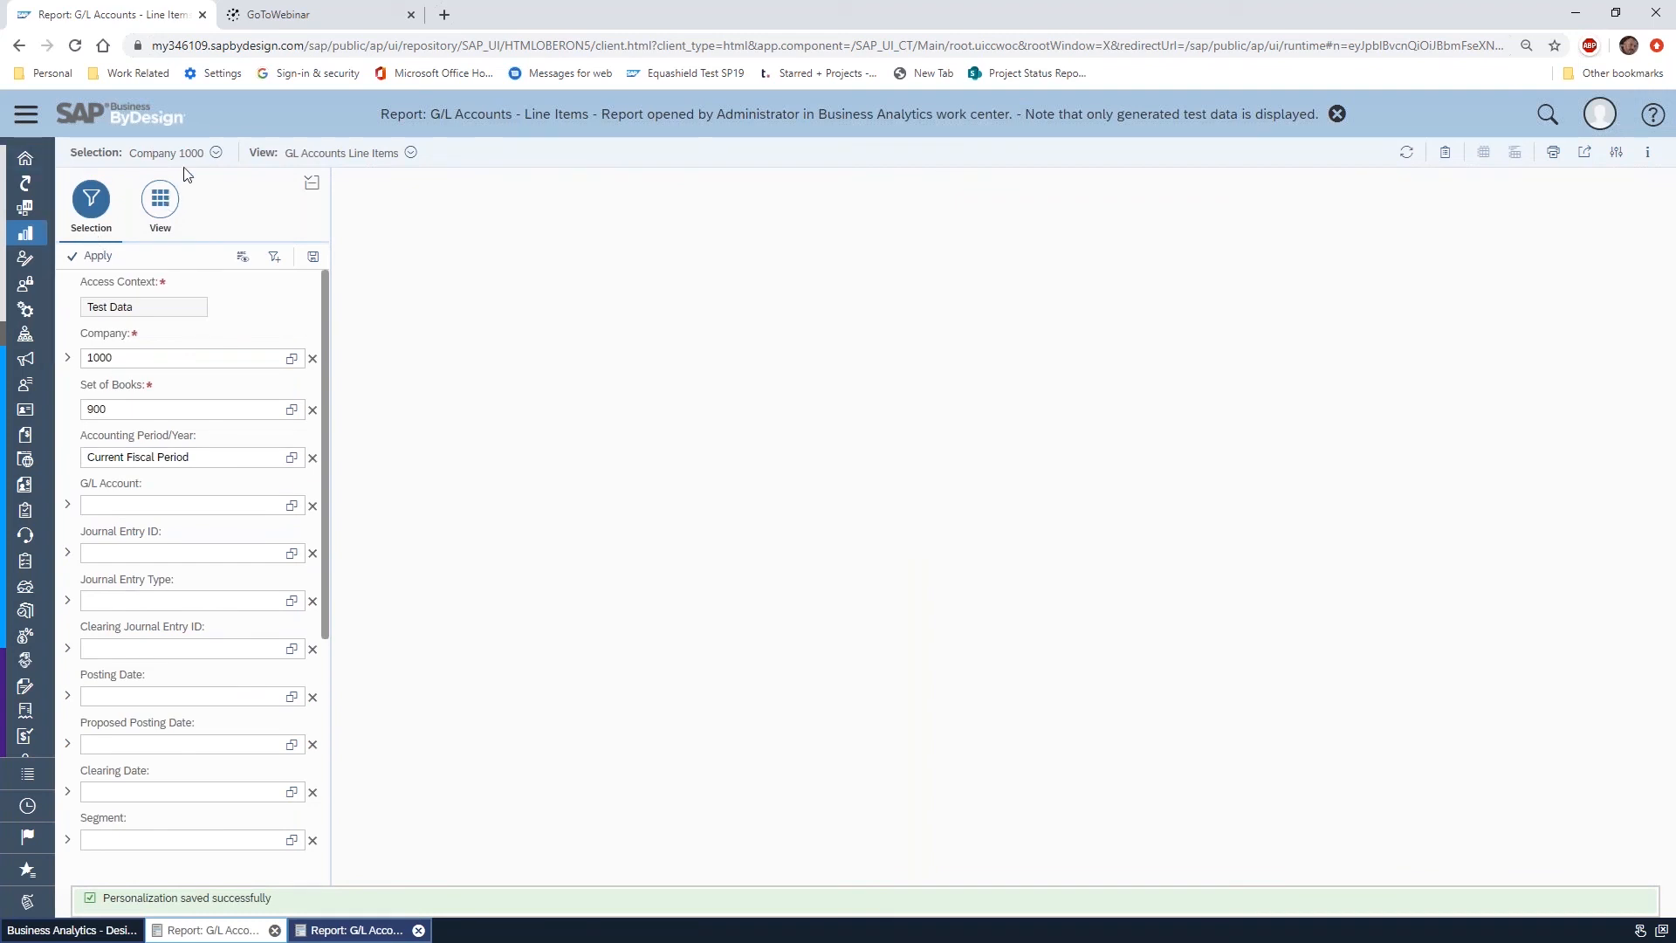
Check the list of saved selections, close this test-data report, and return to the already open G/L Accounts - Line Items report
click(215, 154)
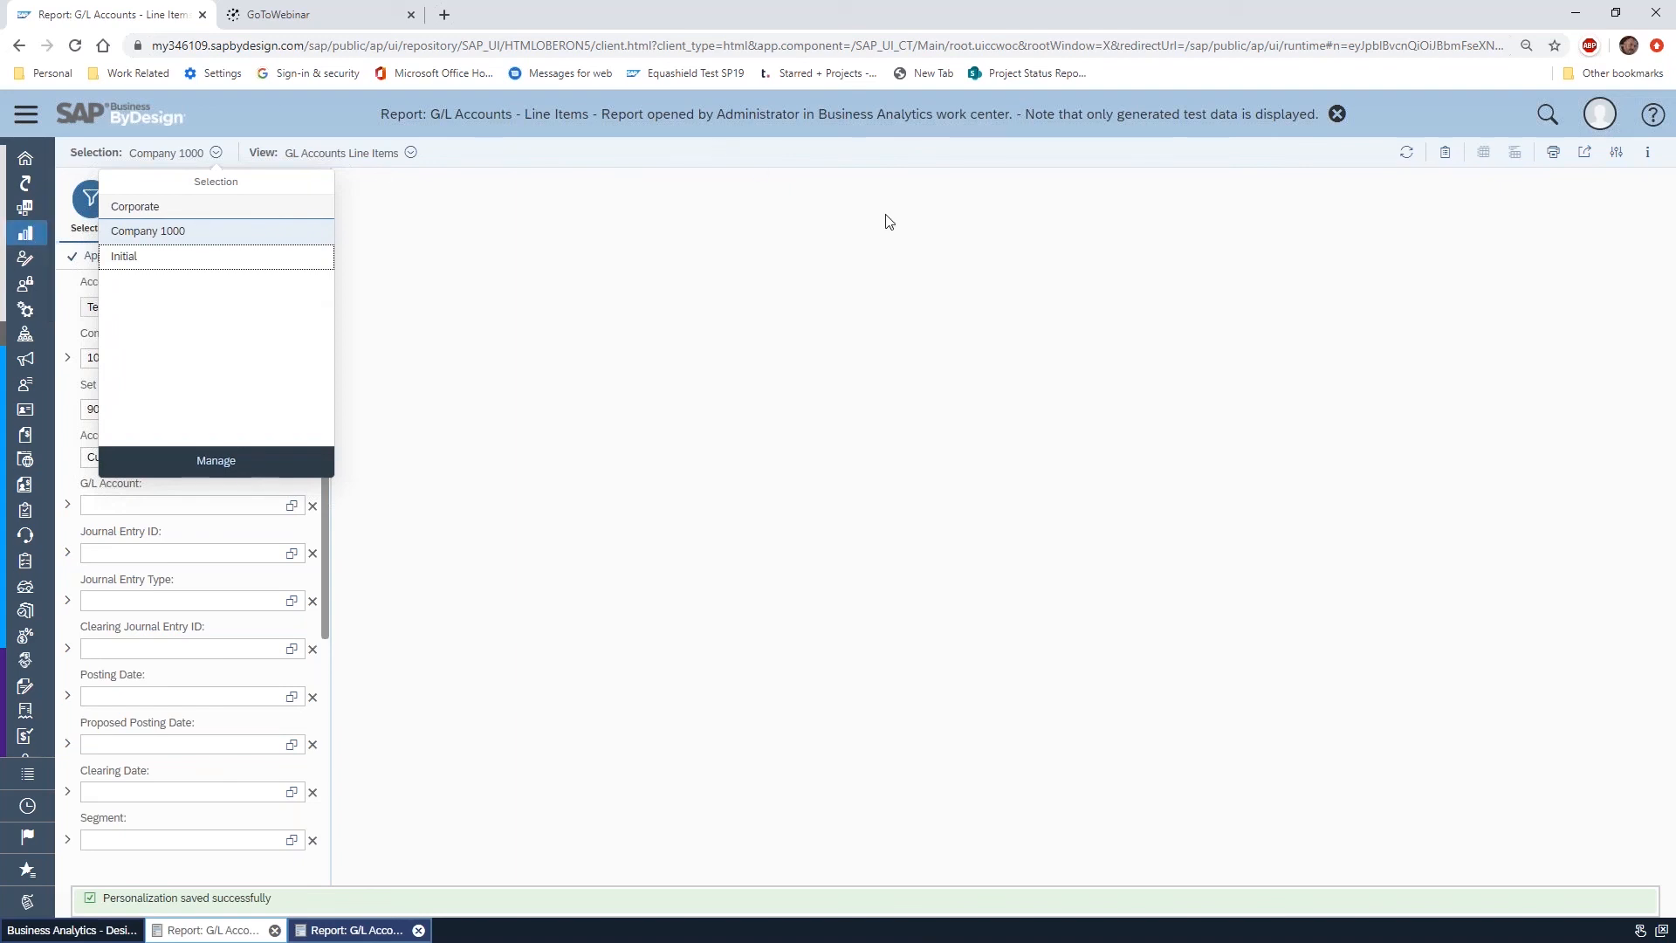
click(1338, 115)
mouse_move(175, 234)
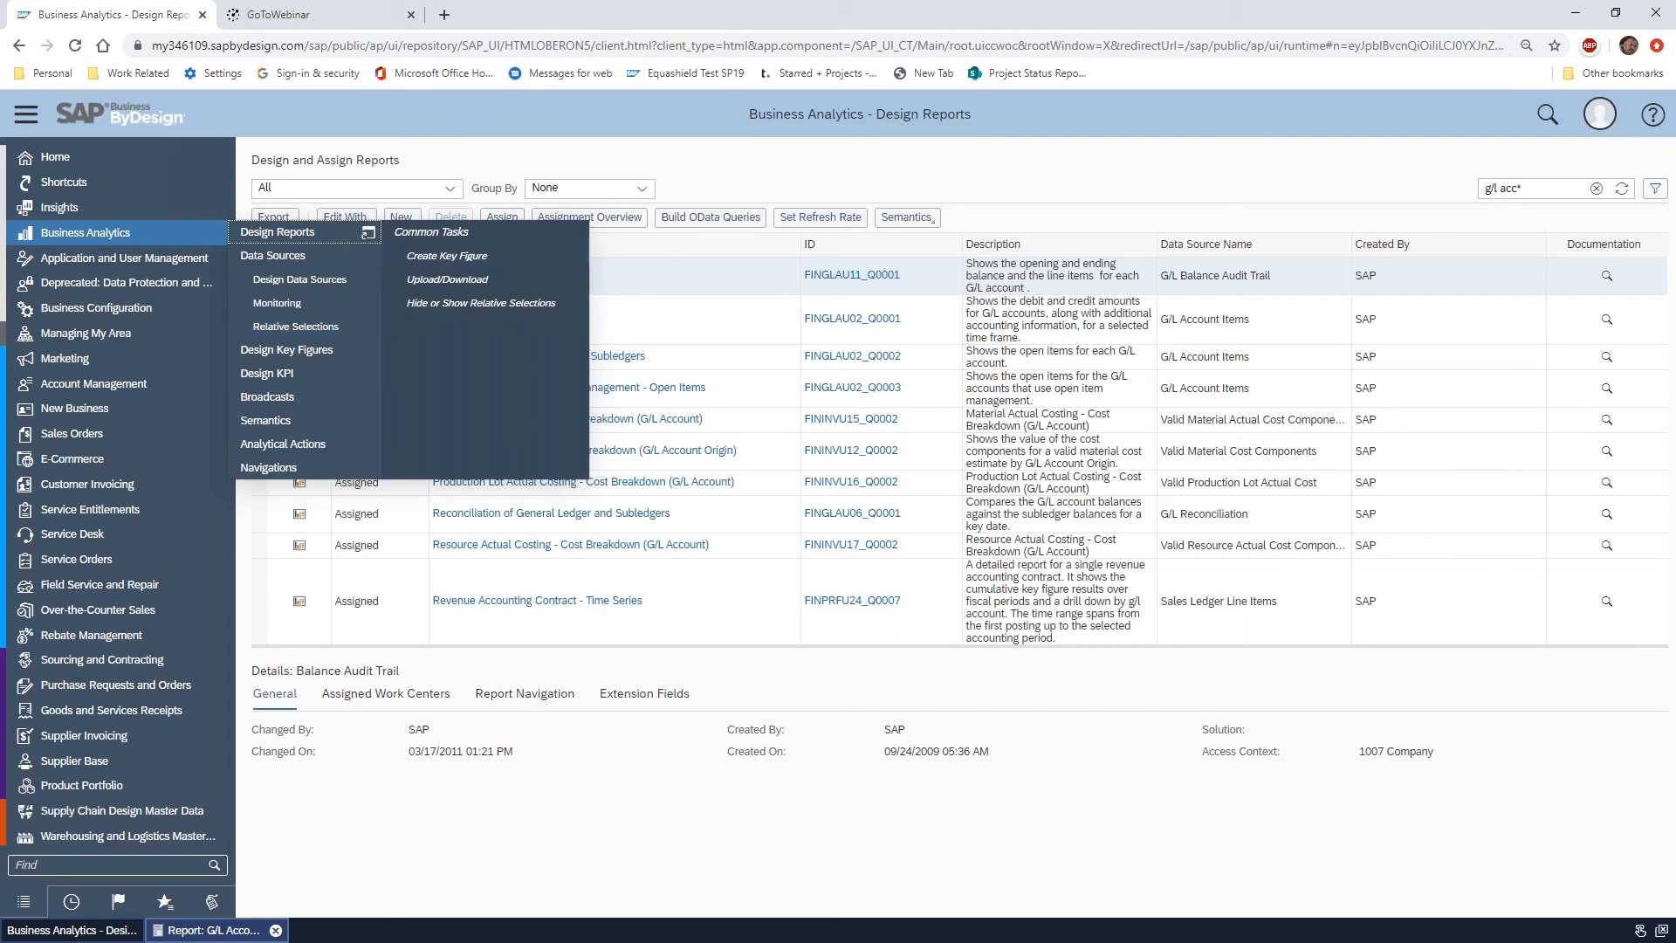
scroll(131, 450, down, 4)
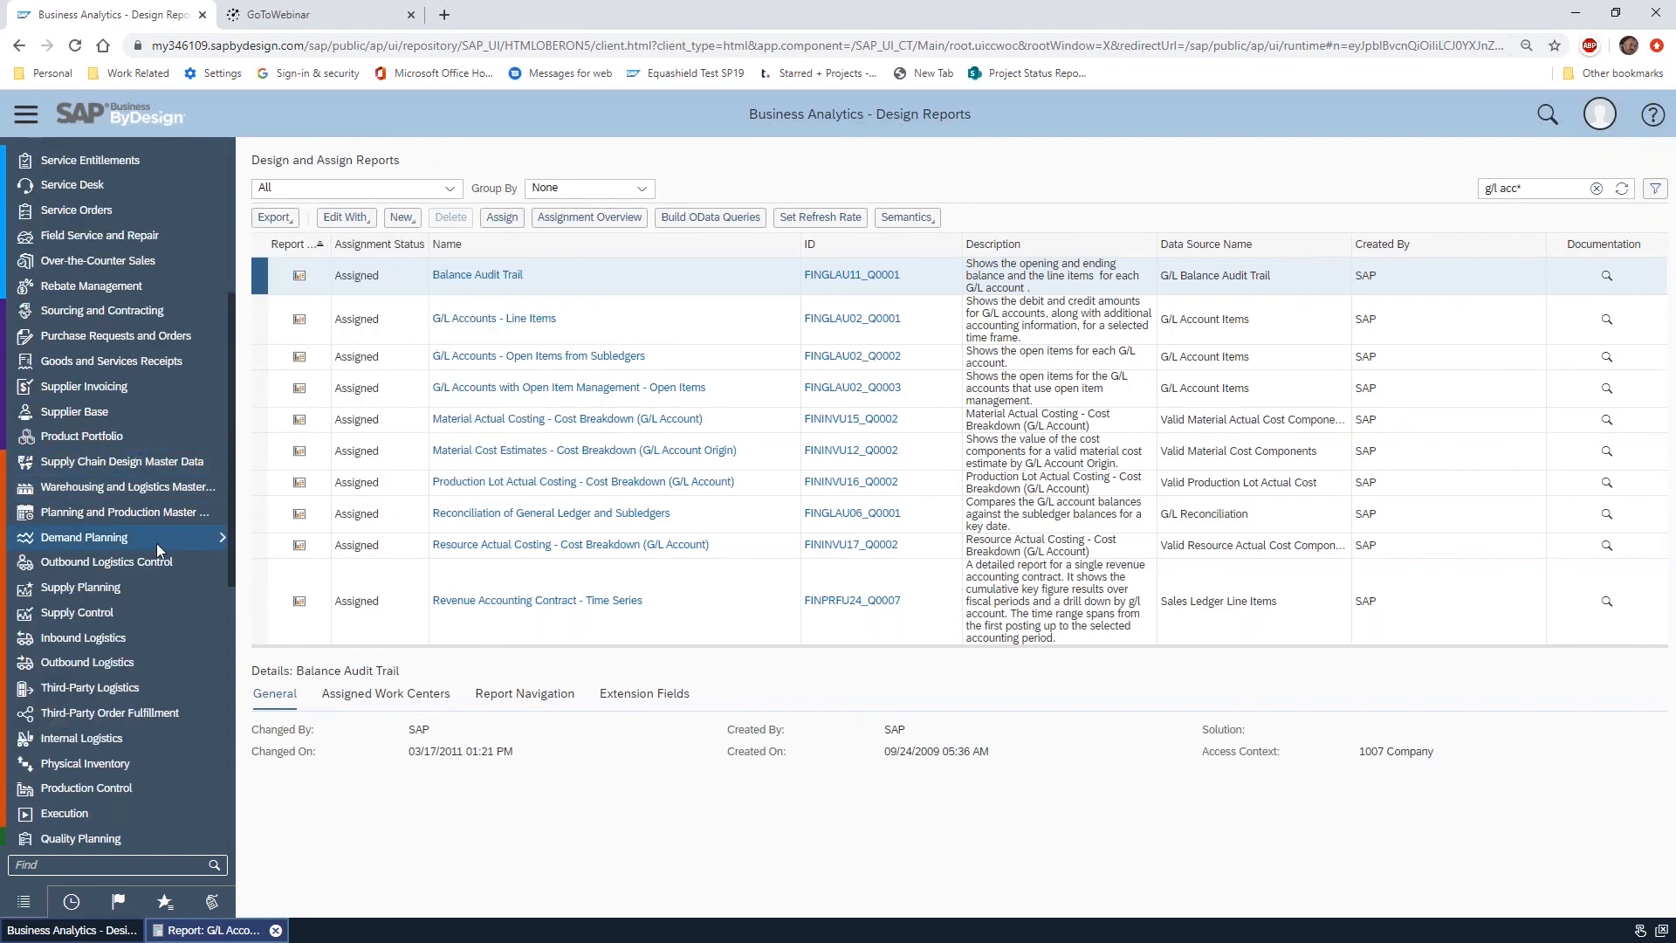
scroll(134, 480, down, 4)
scroll(107, 515, down, 3)
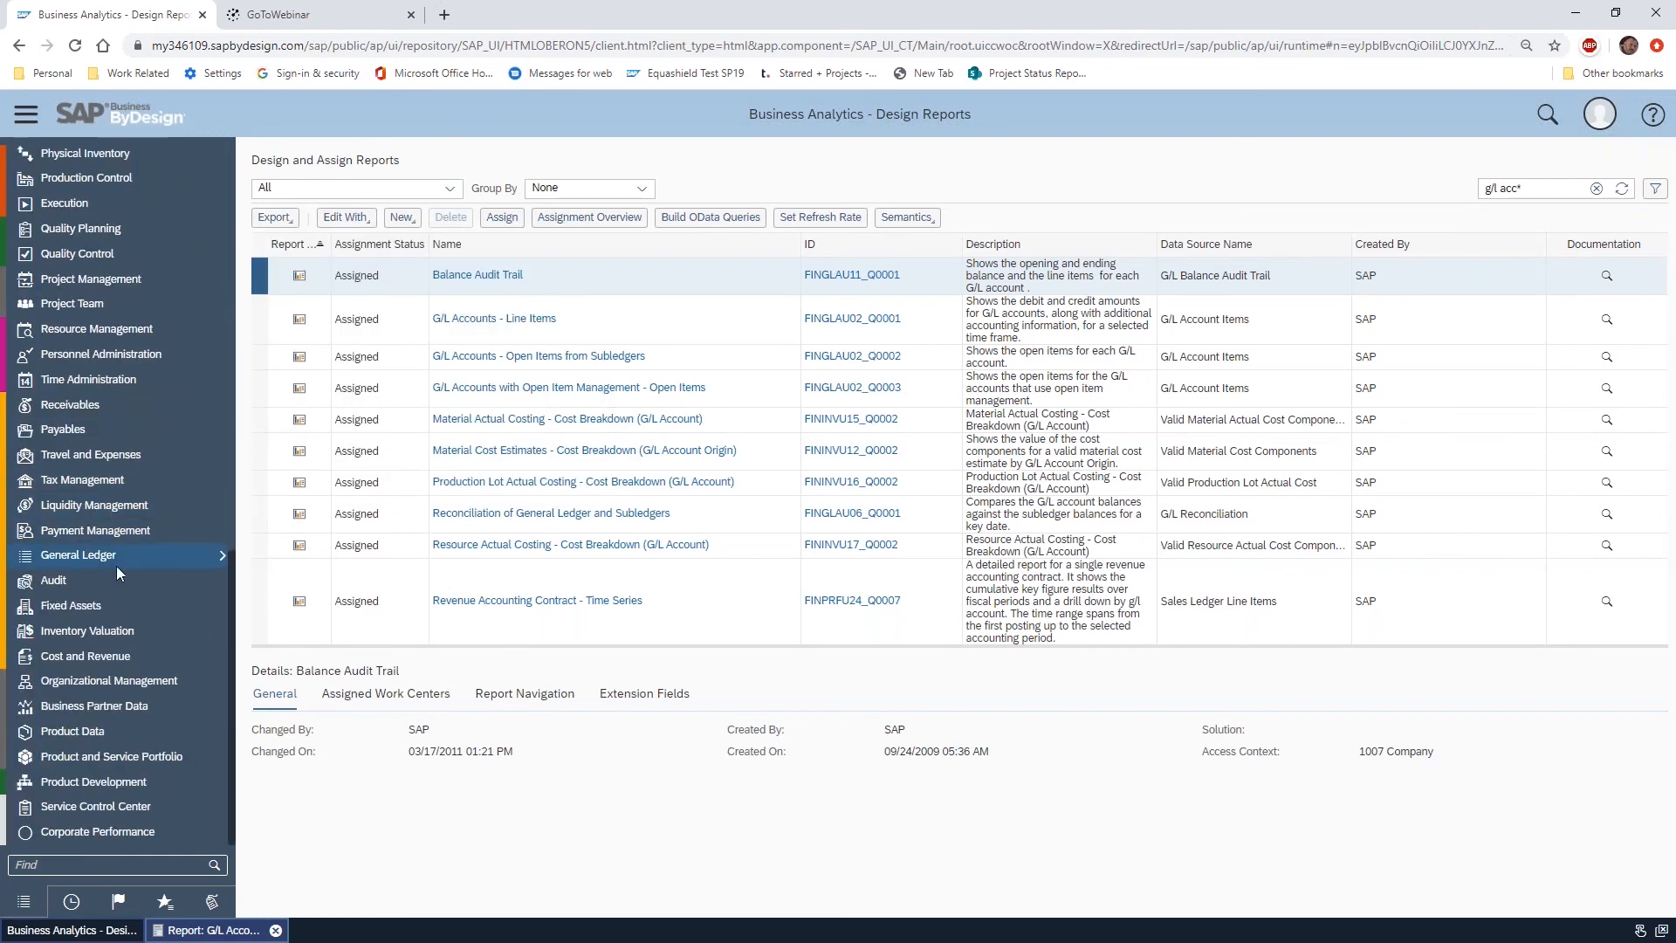
click(210, 930)
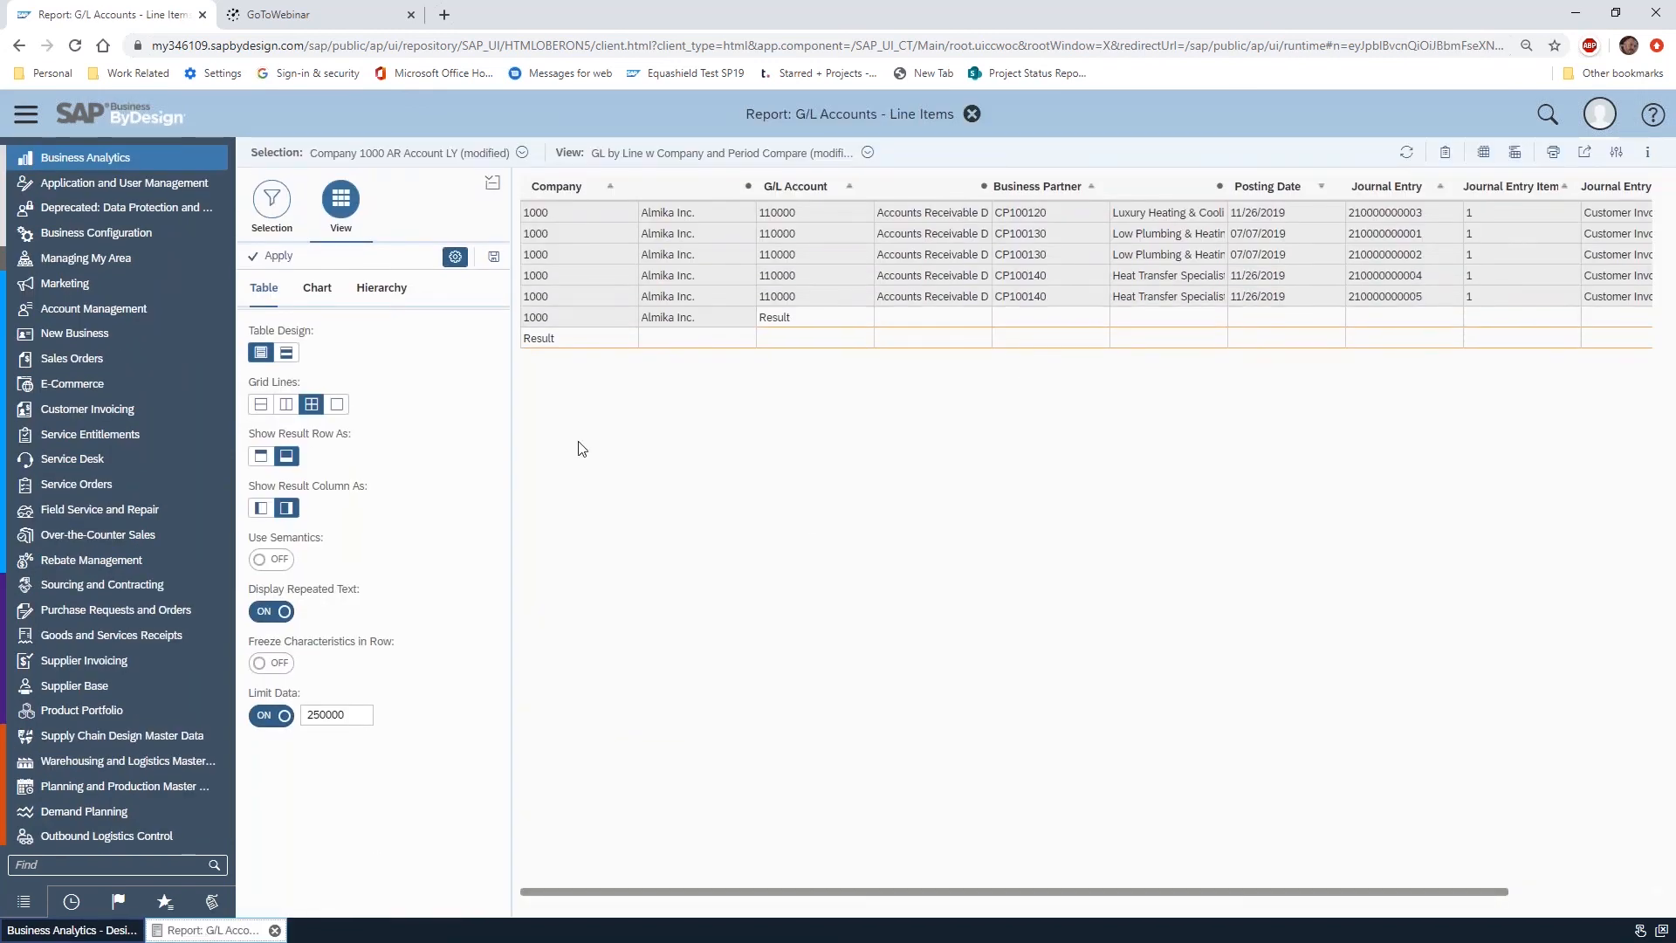
Apply the table design settings, return to the row fields, and set the G/L Account result row to Do Not Show
click(288, 260)
click(455, 255)
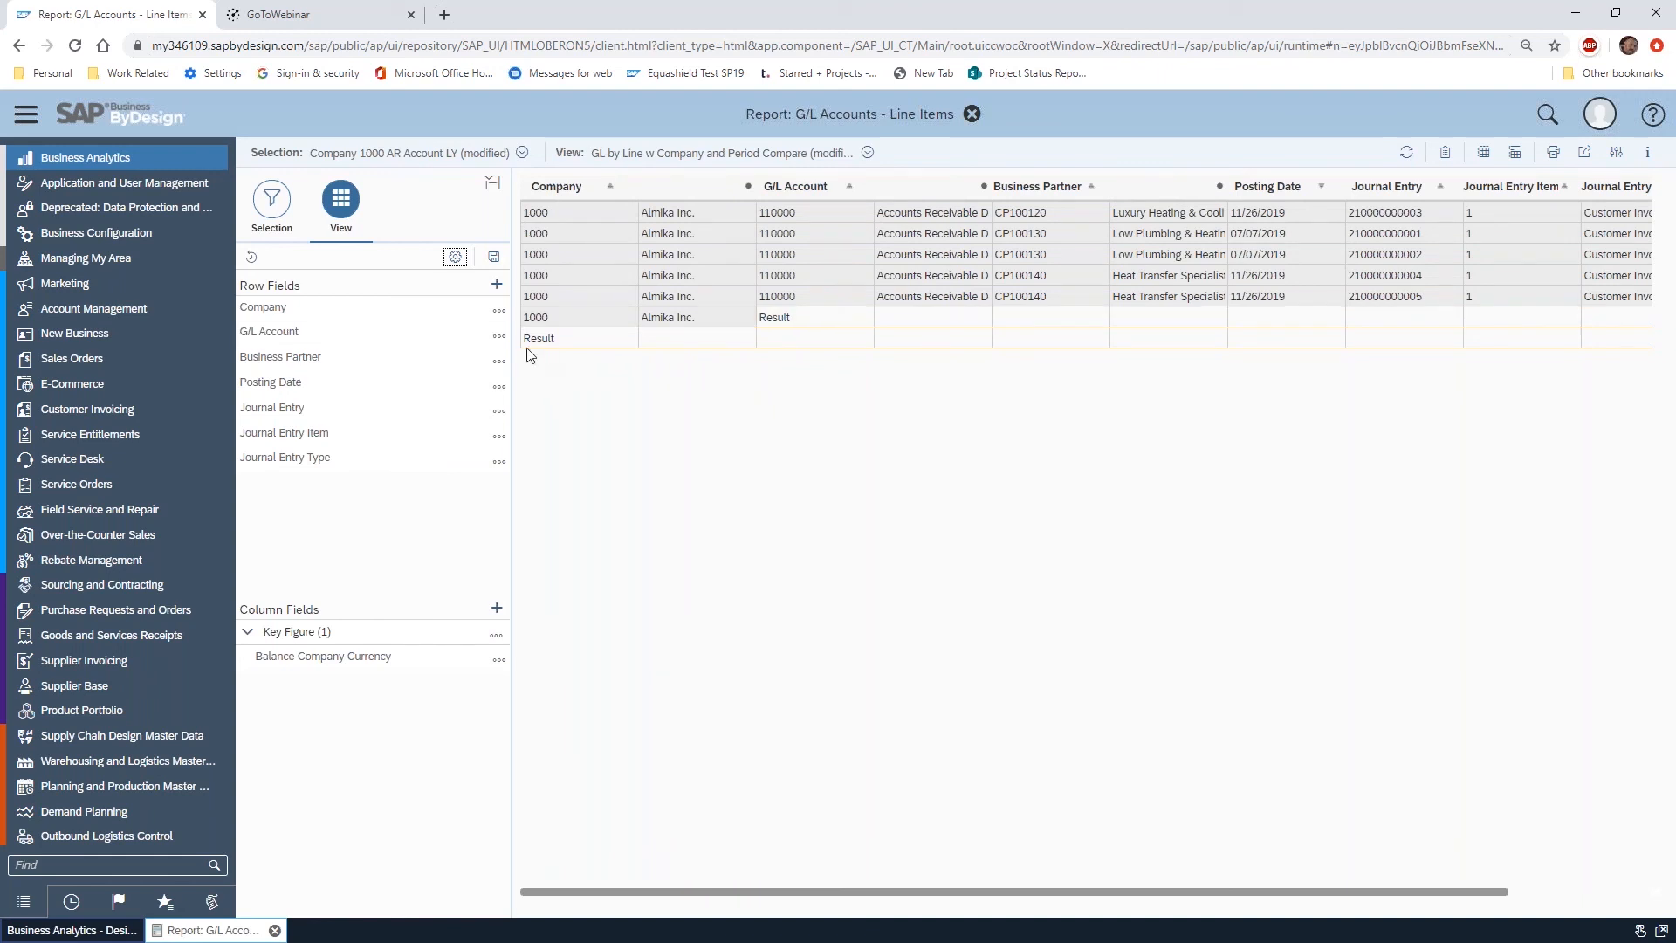
click(498, 340)
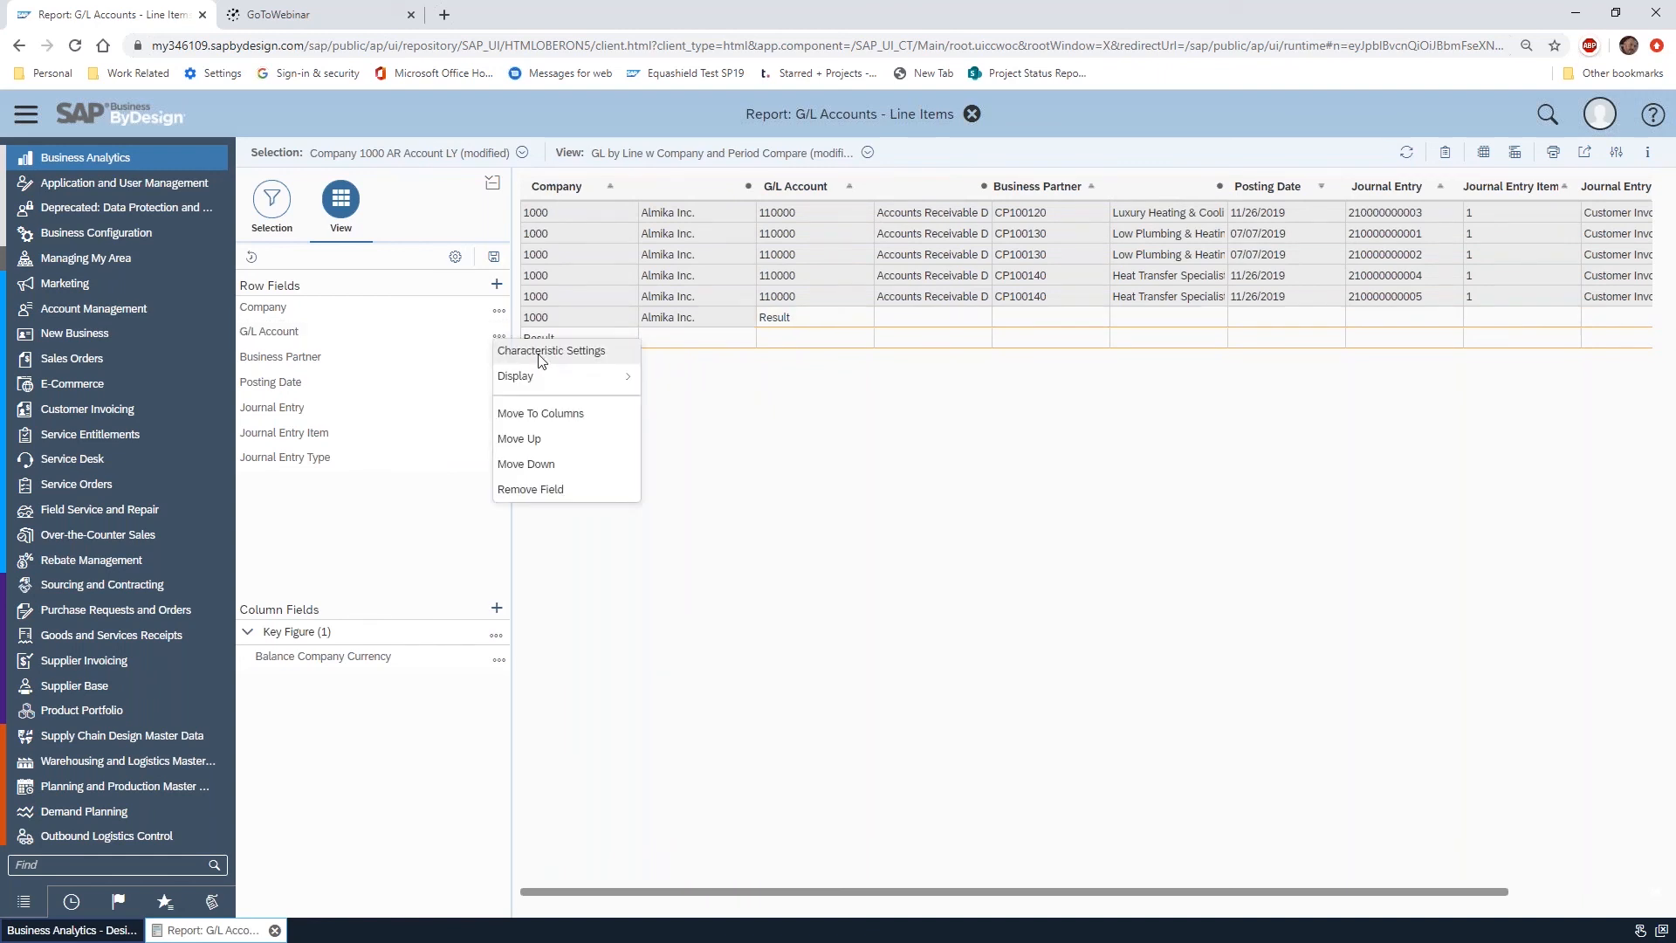
click(574, 356)
click(908, 434)
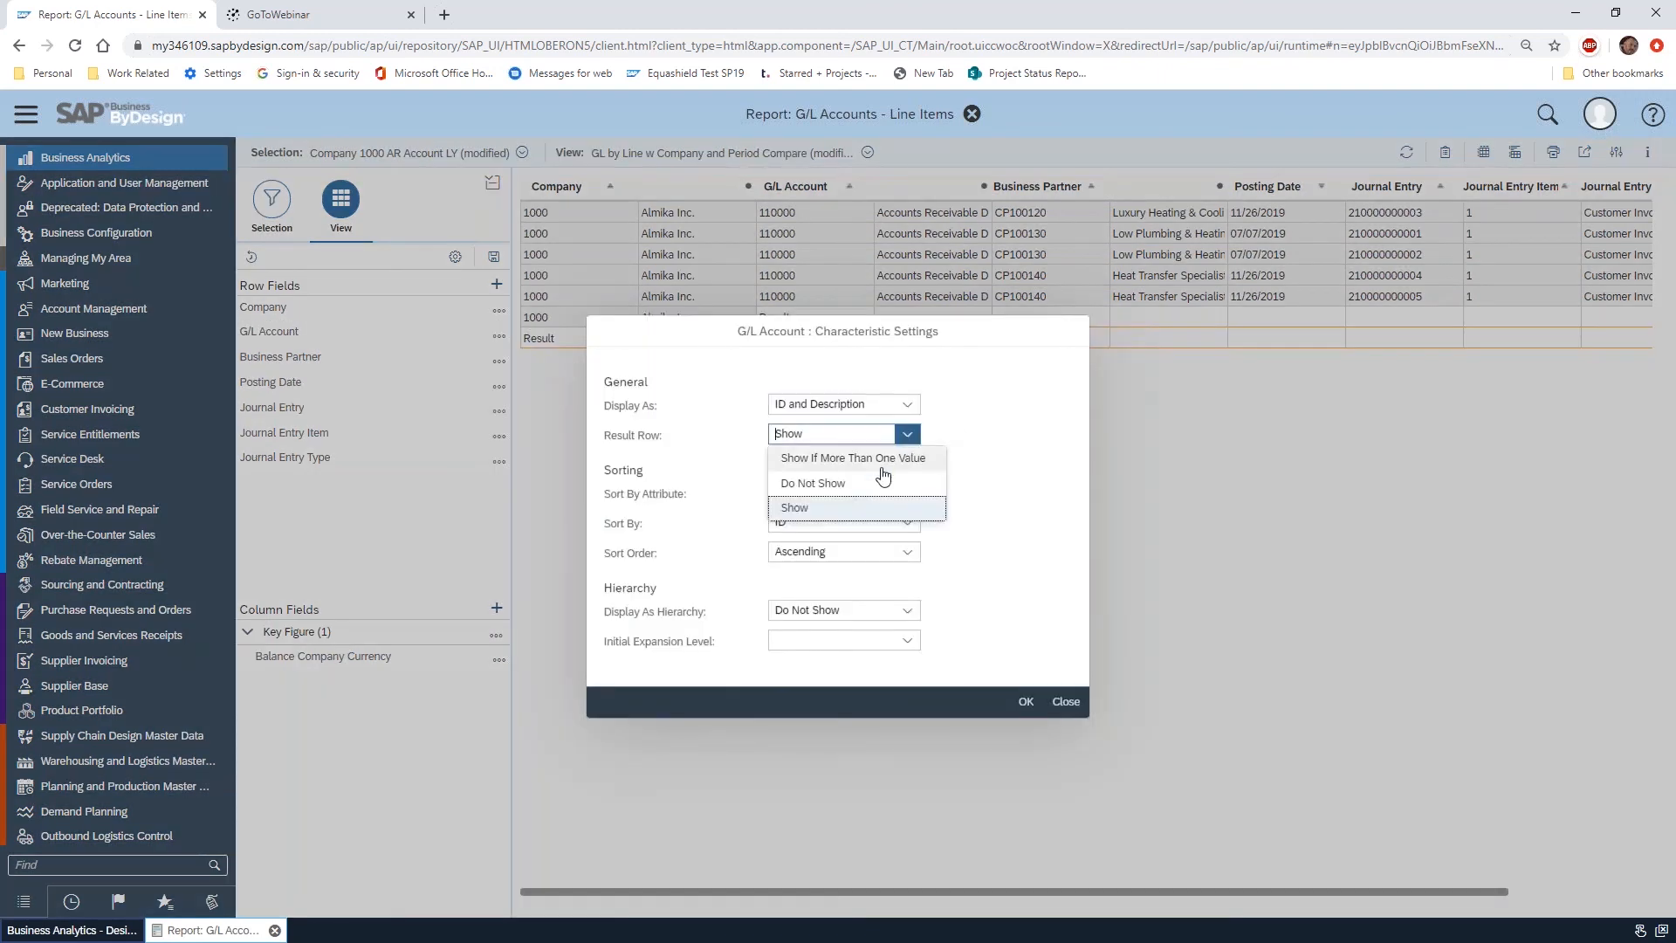
click(856, 485)
click(1027, 701)
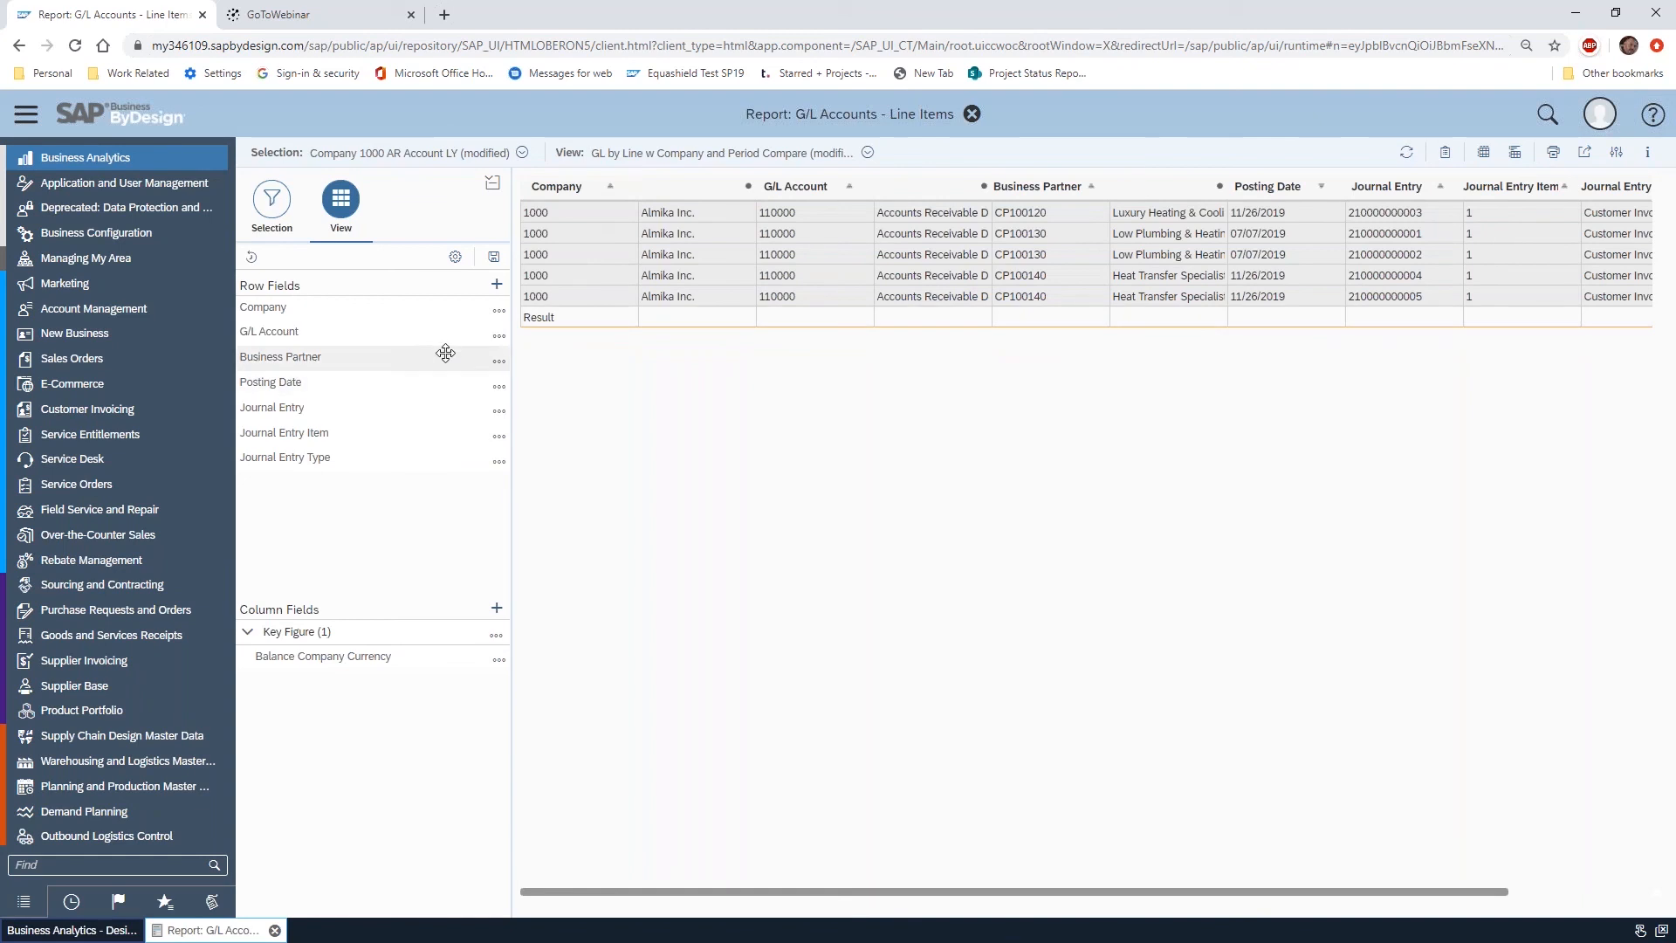
Set the result row of the Company row field to Do Not Show in its characteristic settings
click(498, 311)
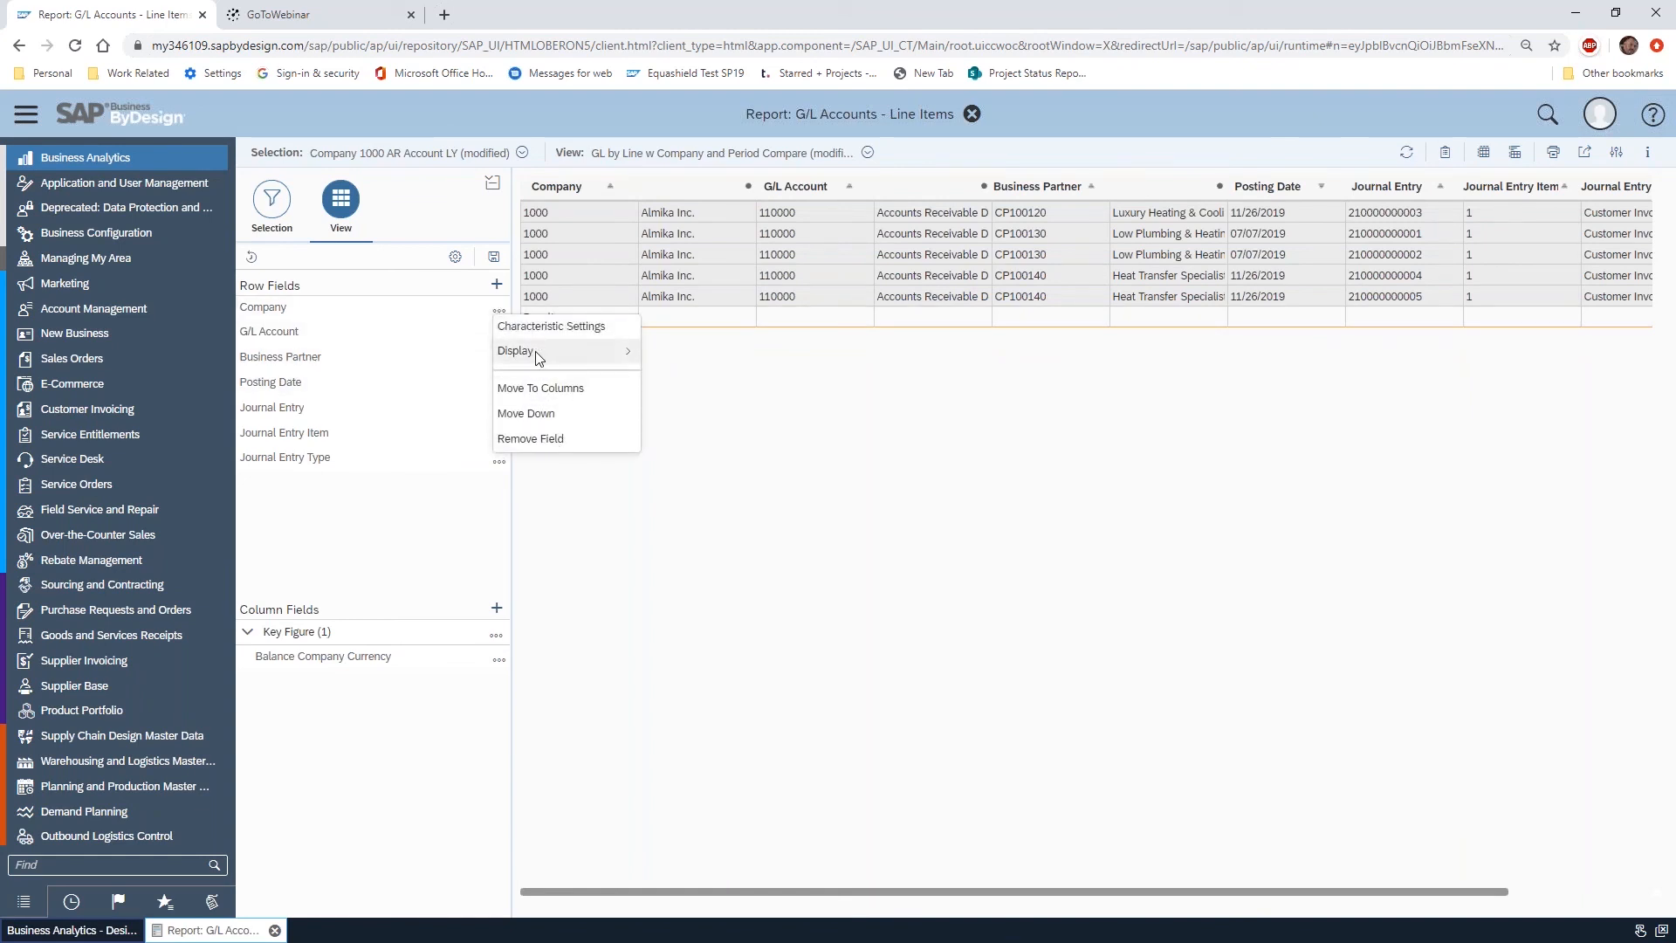
click(542, 327)
click(899, 440)
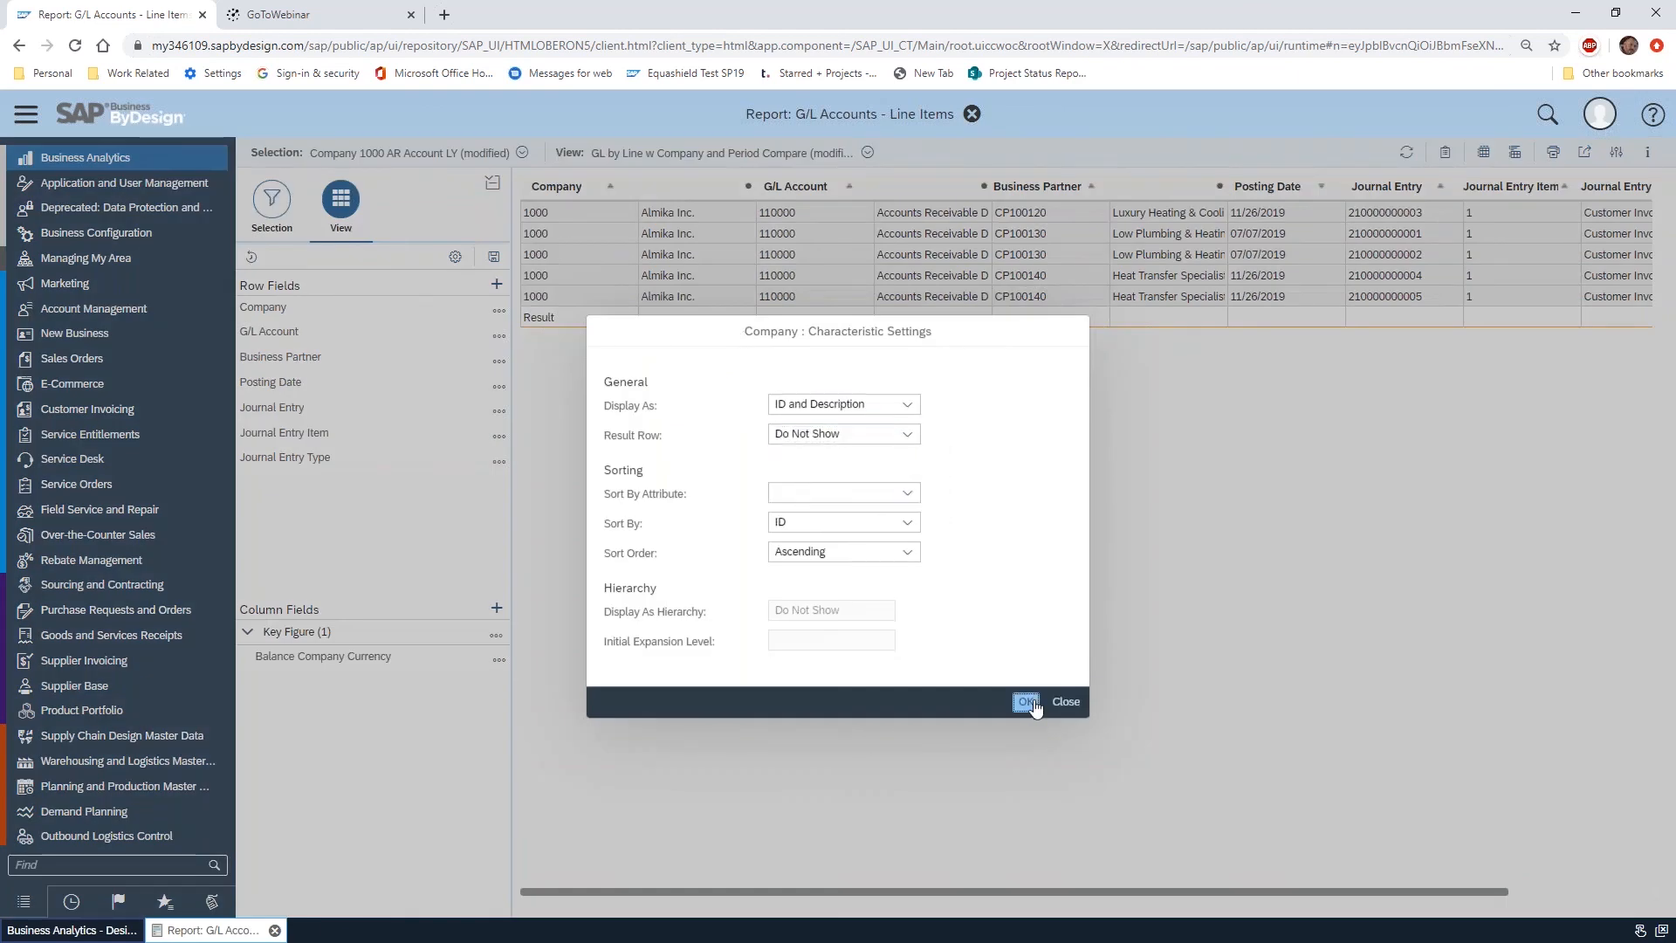
click(1026, 701)
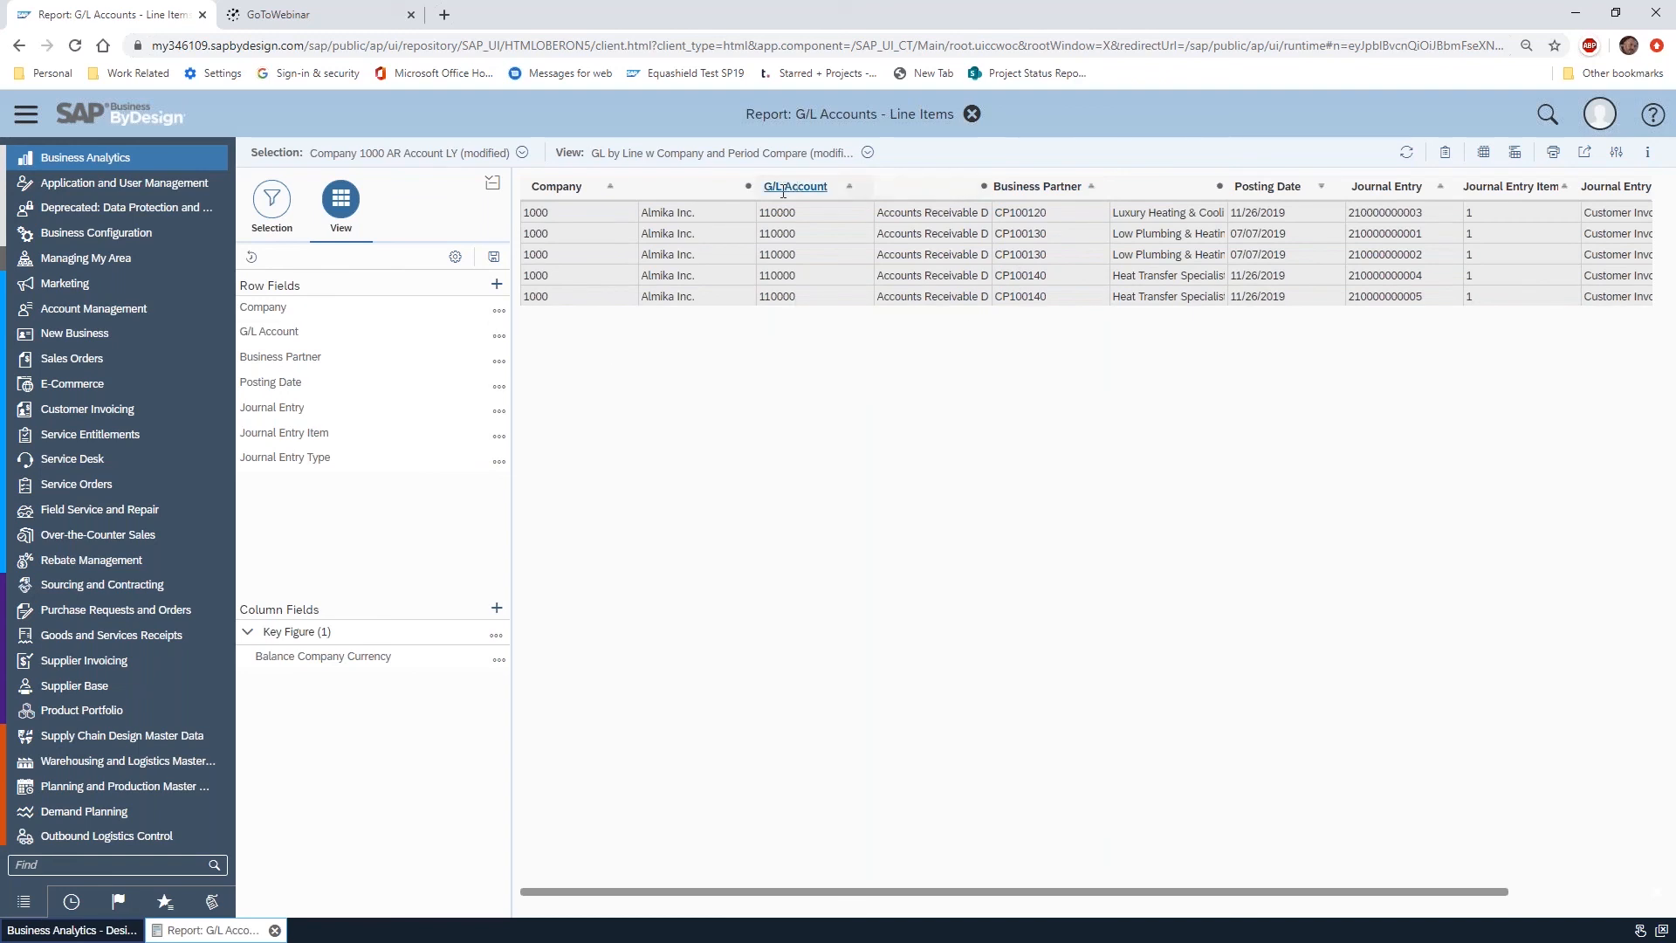
Check the result row option in the Business Partner characteristic settings and close them without changes
click(498, 362)
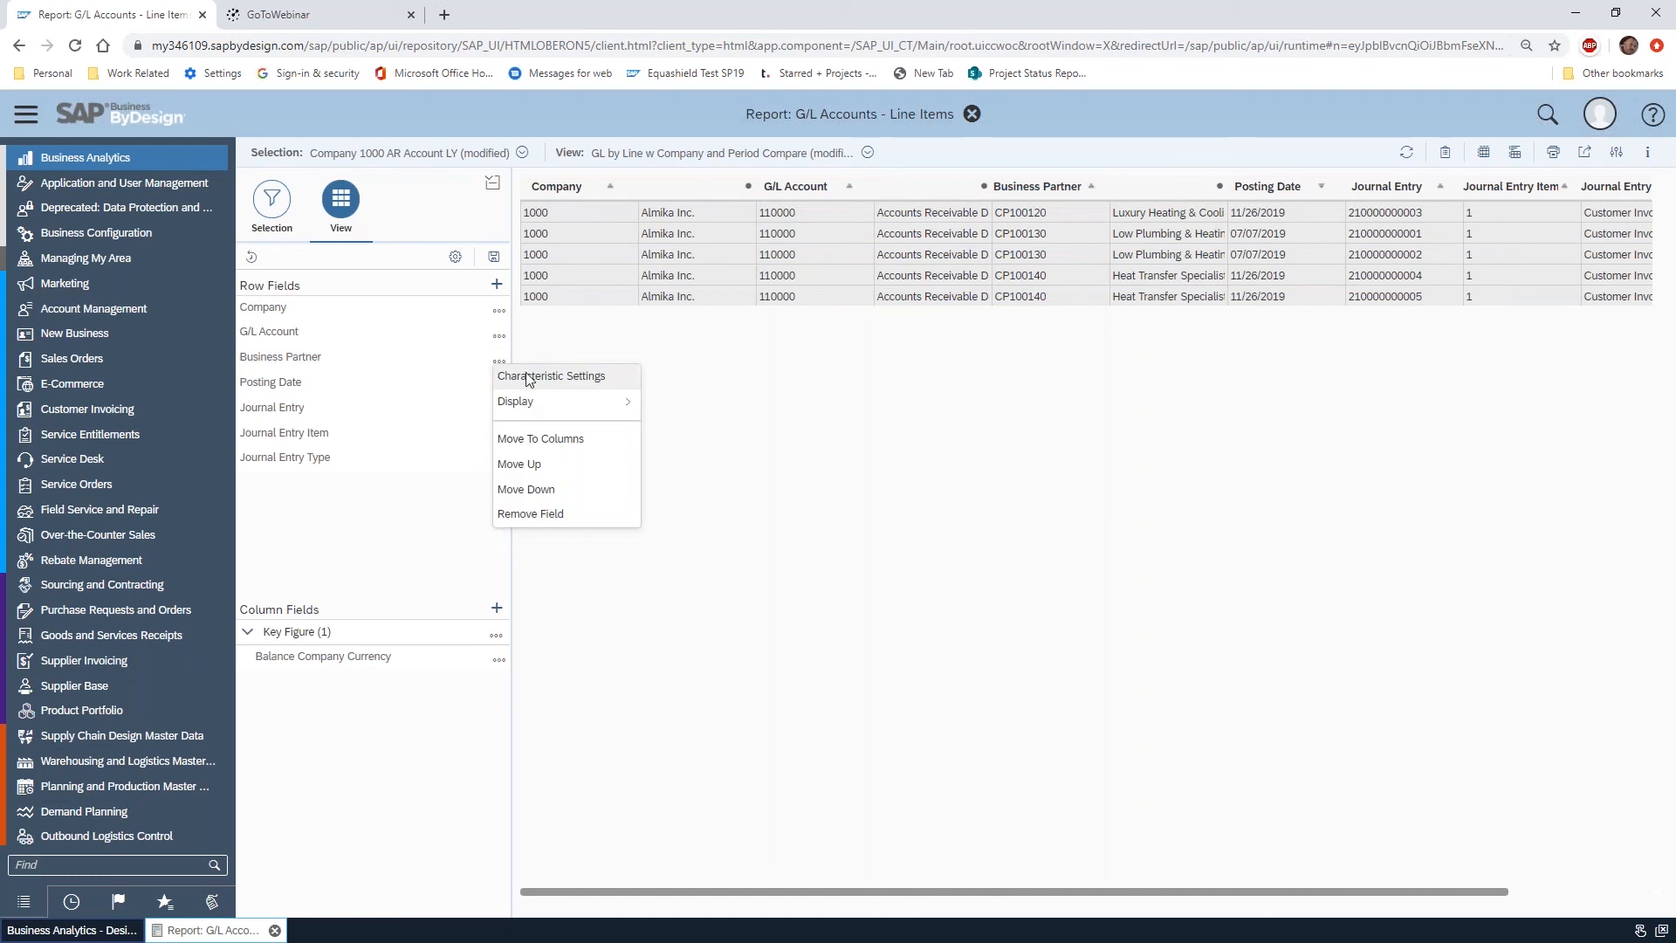
click(563, 375)
click(908, 438)
click(908, 438)
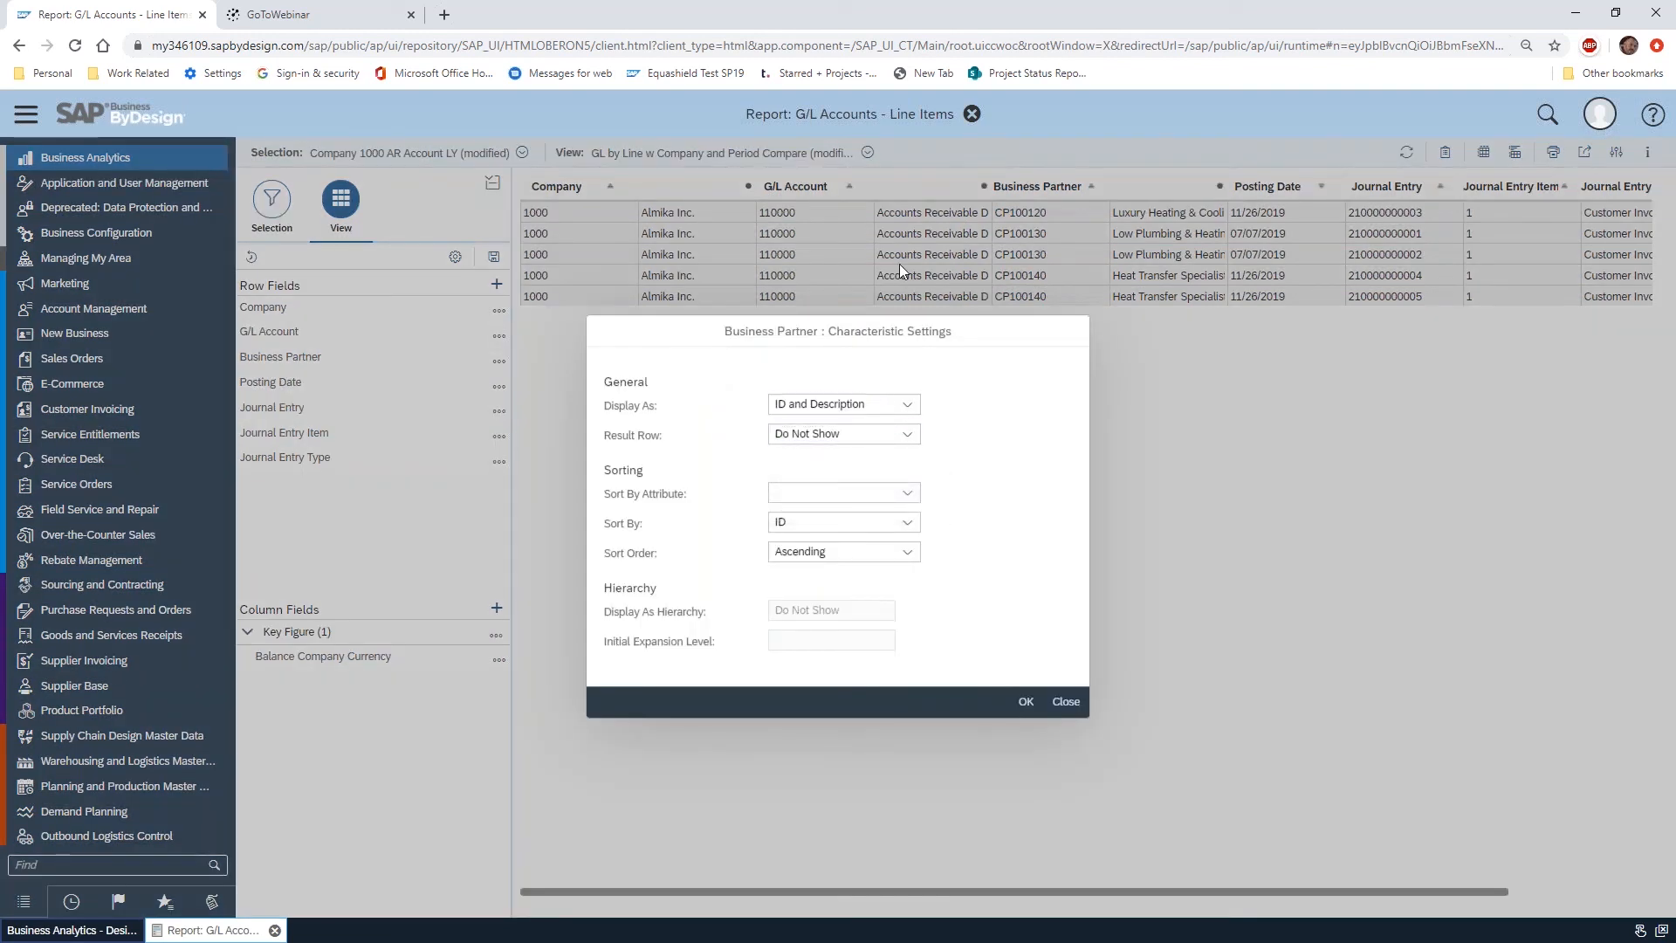
click(1076, 703)
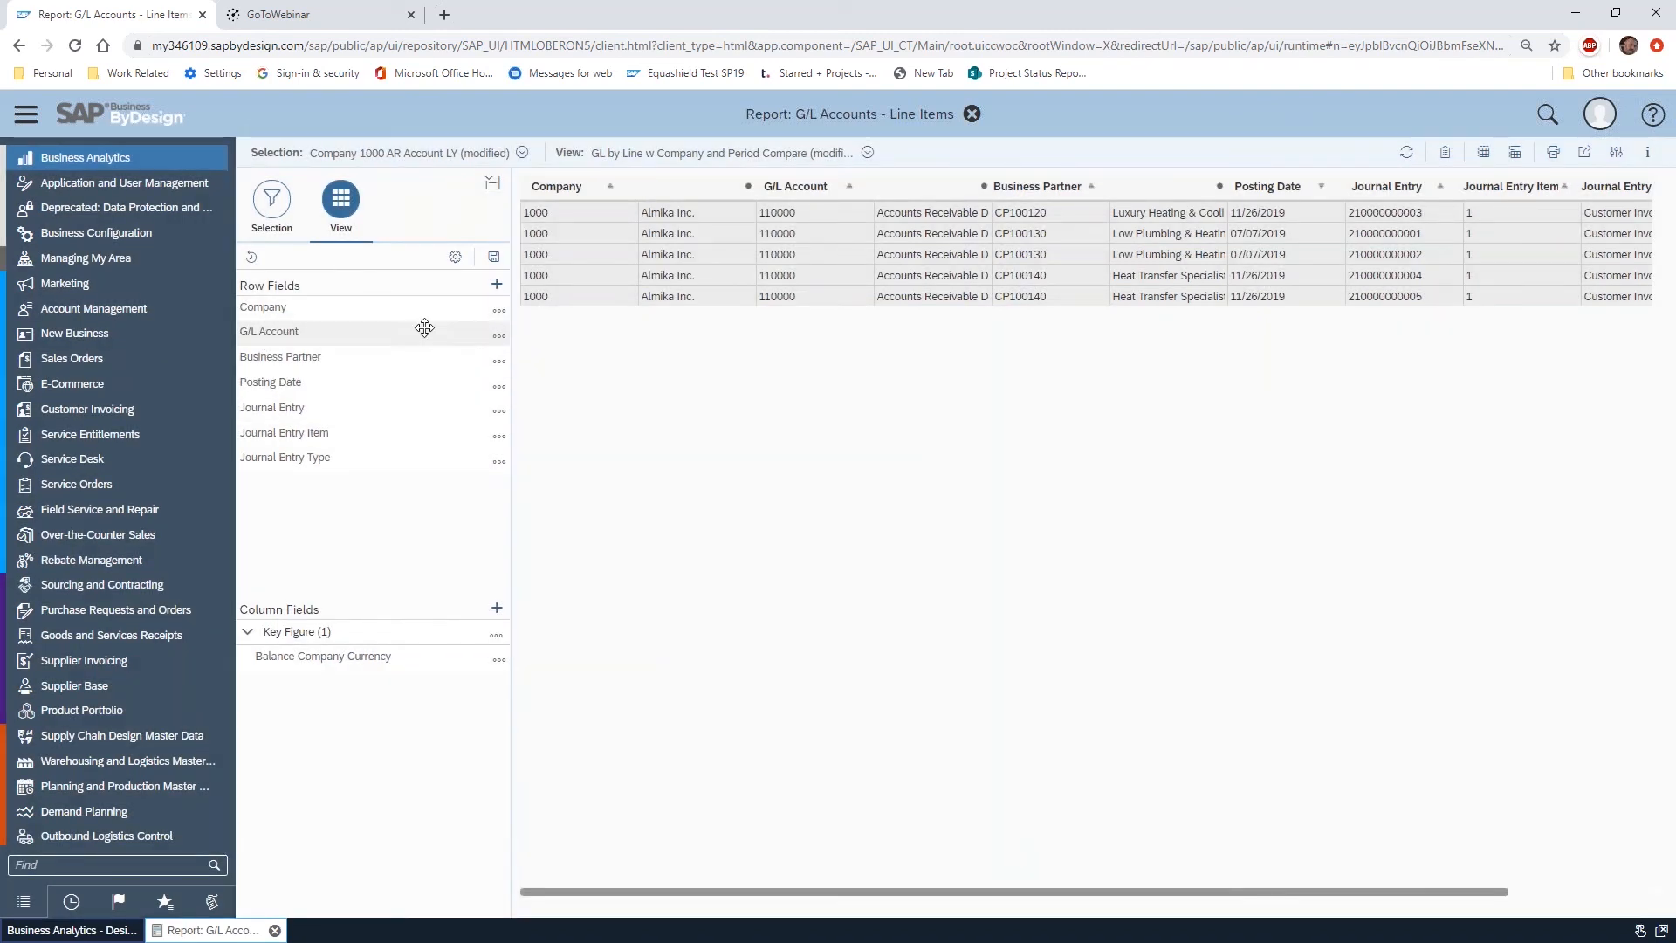
Move Company from the row fields to the column fields and set its result row to Show
drag(351, 312, 336, 644)
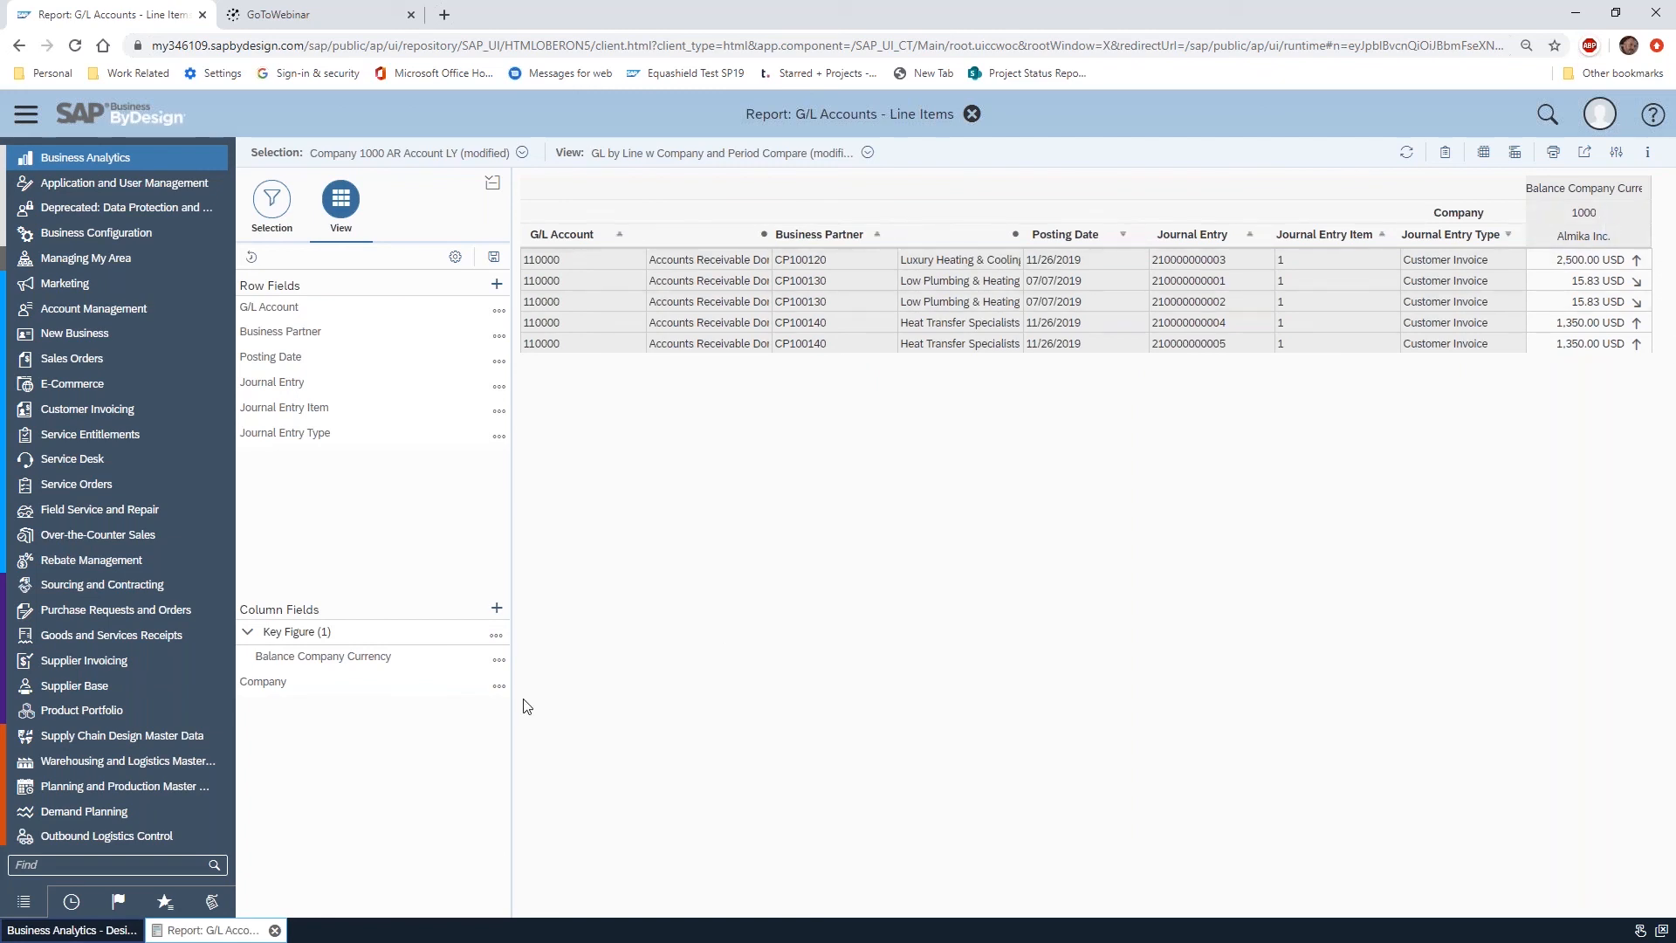
click(498, 686)
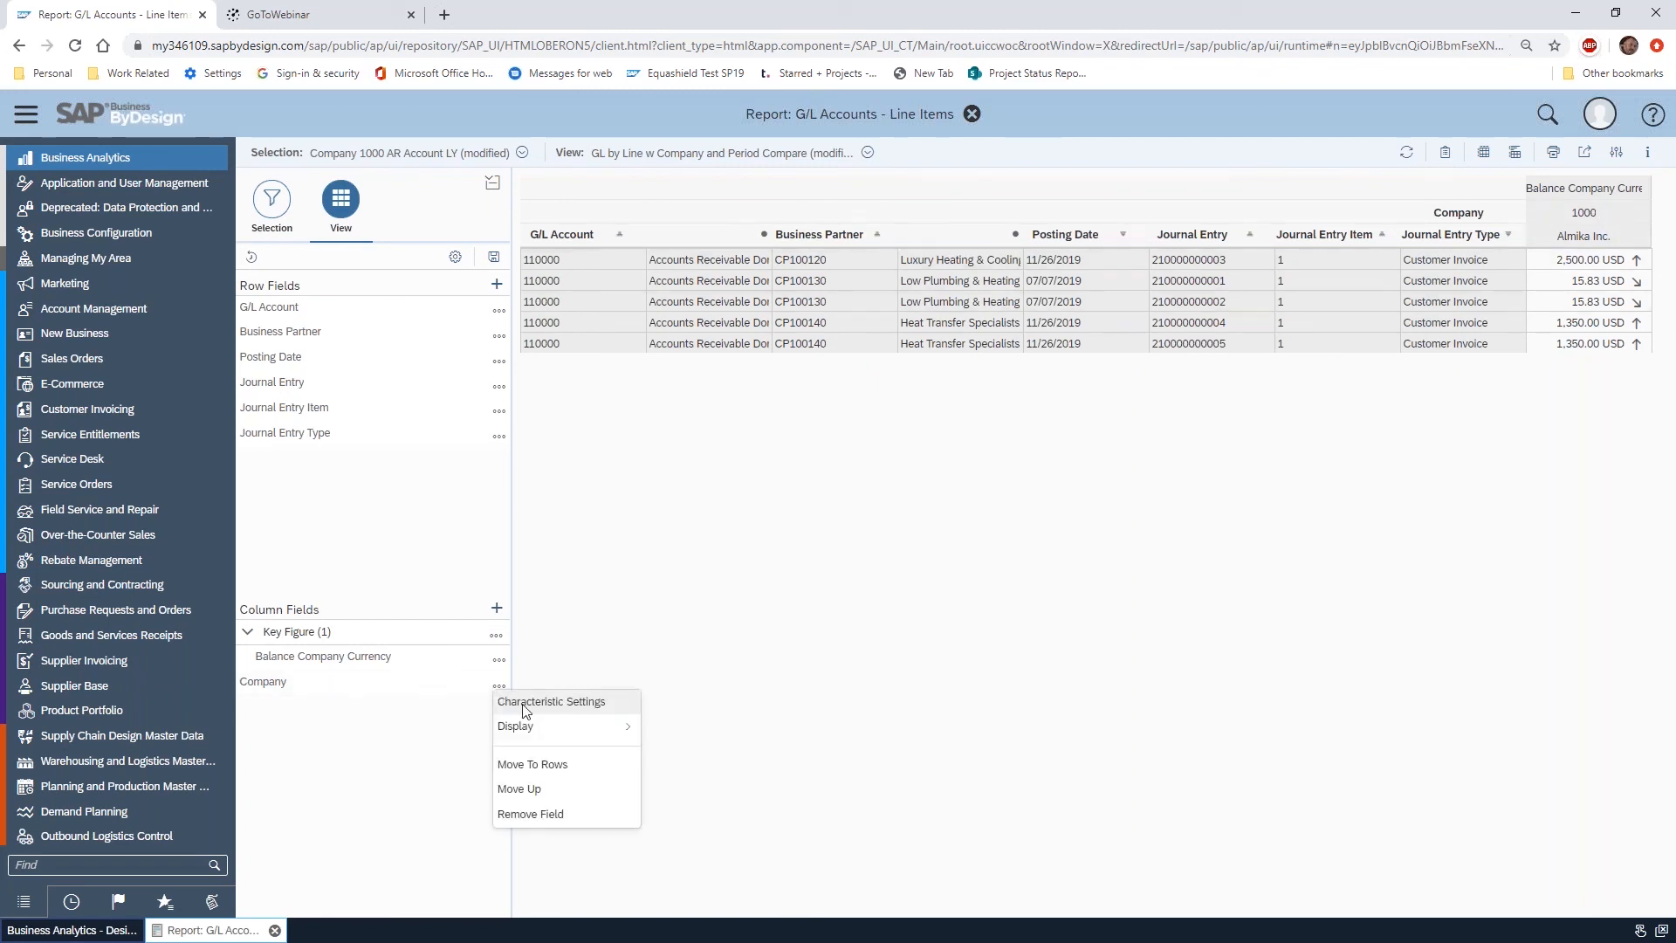
click(589, 710)
click(907, 434)
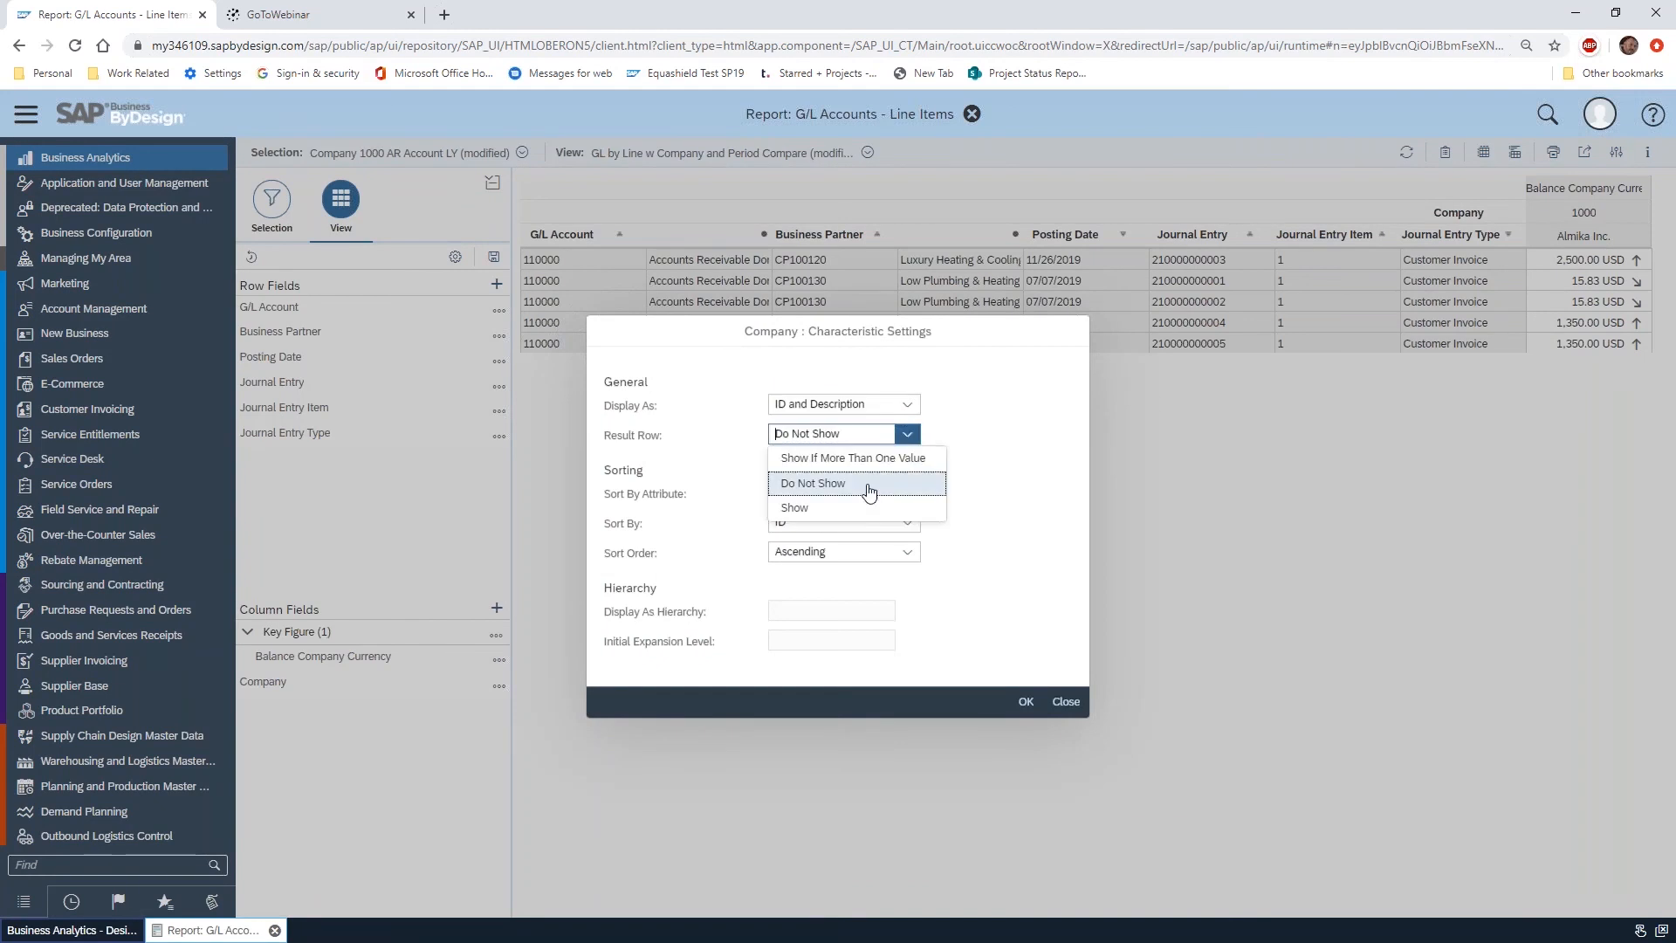
click(810, 516)
click(1026, 701)
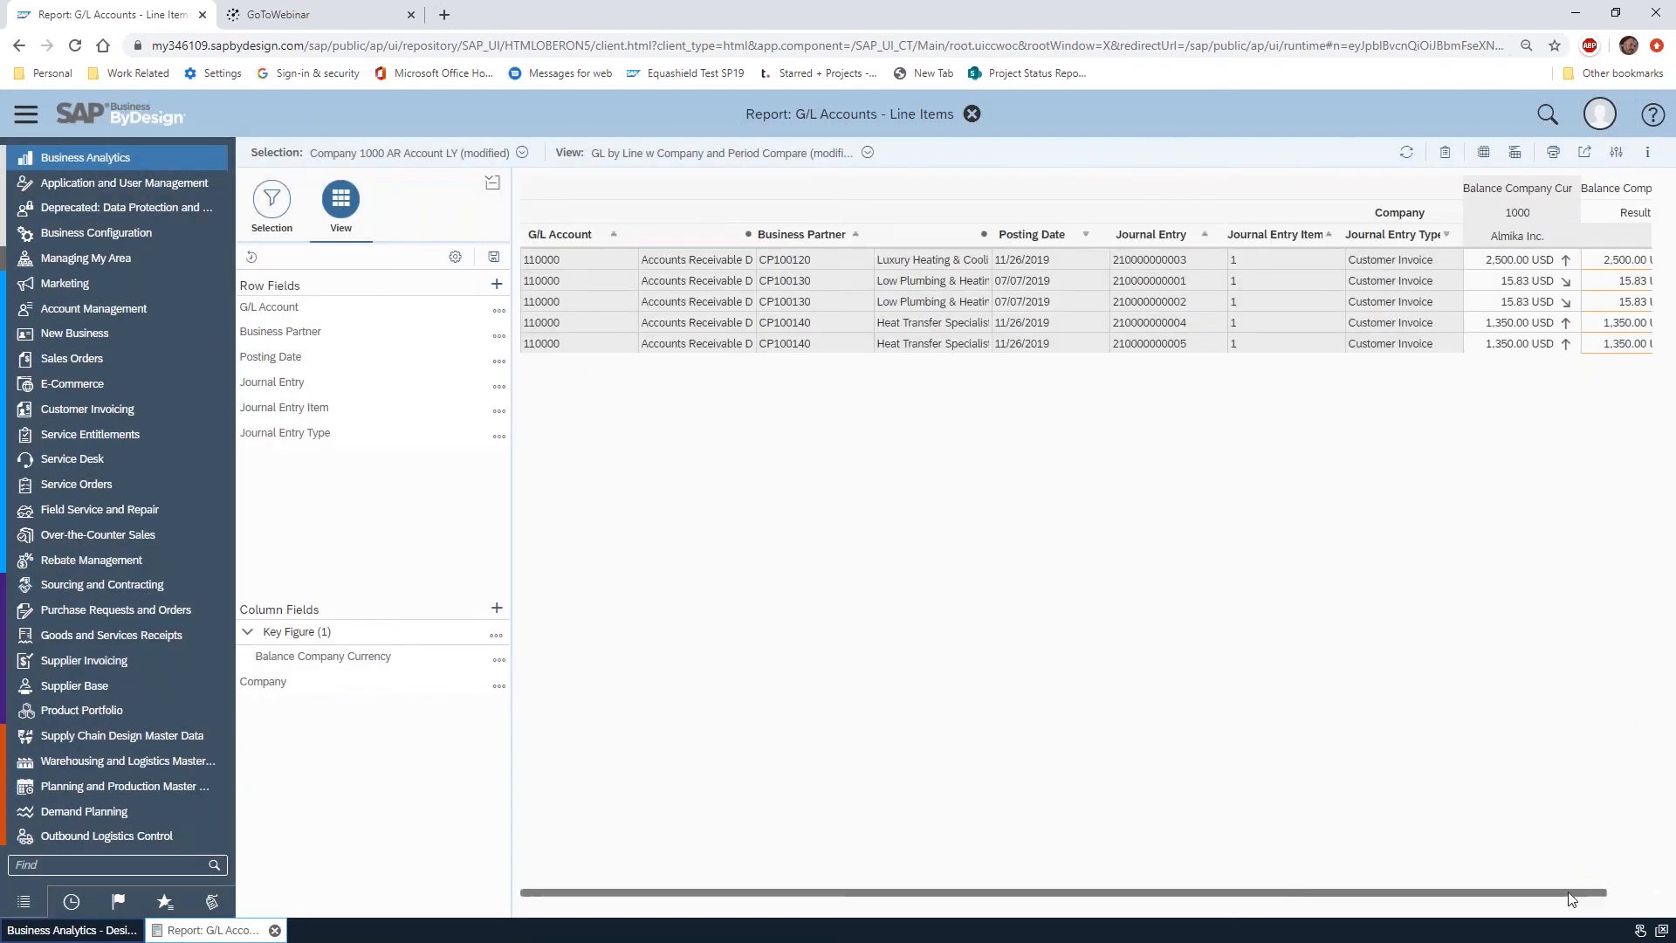
drag(1572, 900, 1664, 477)
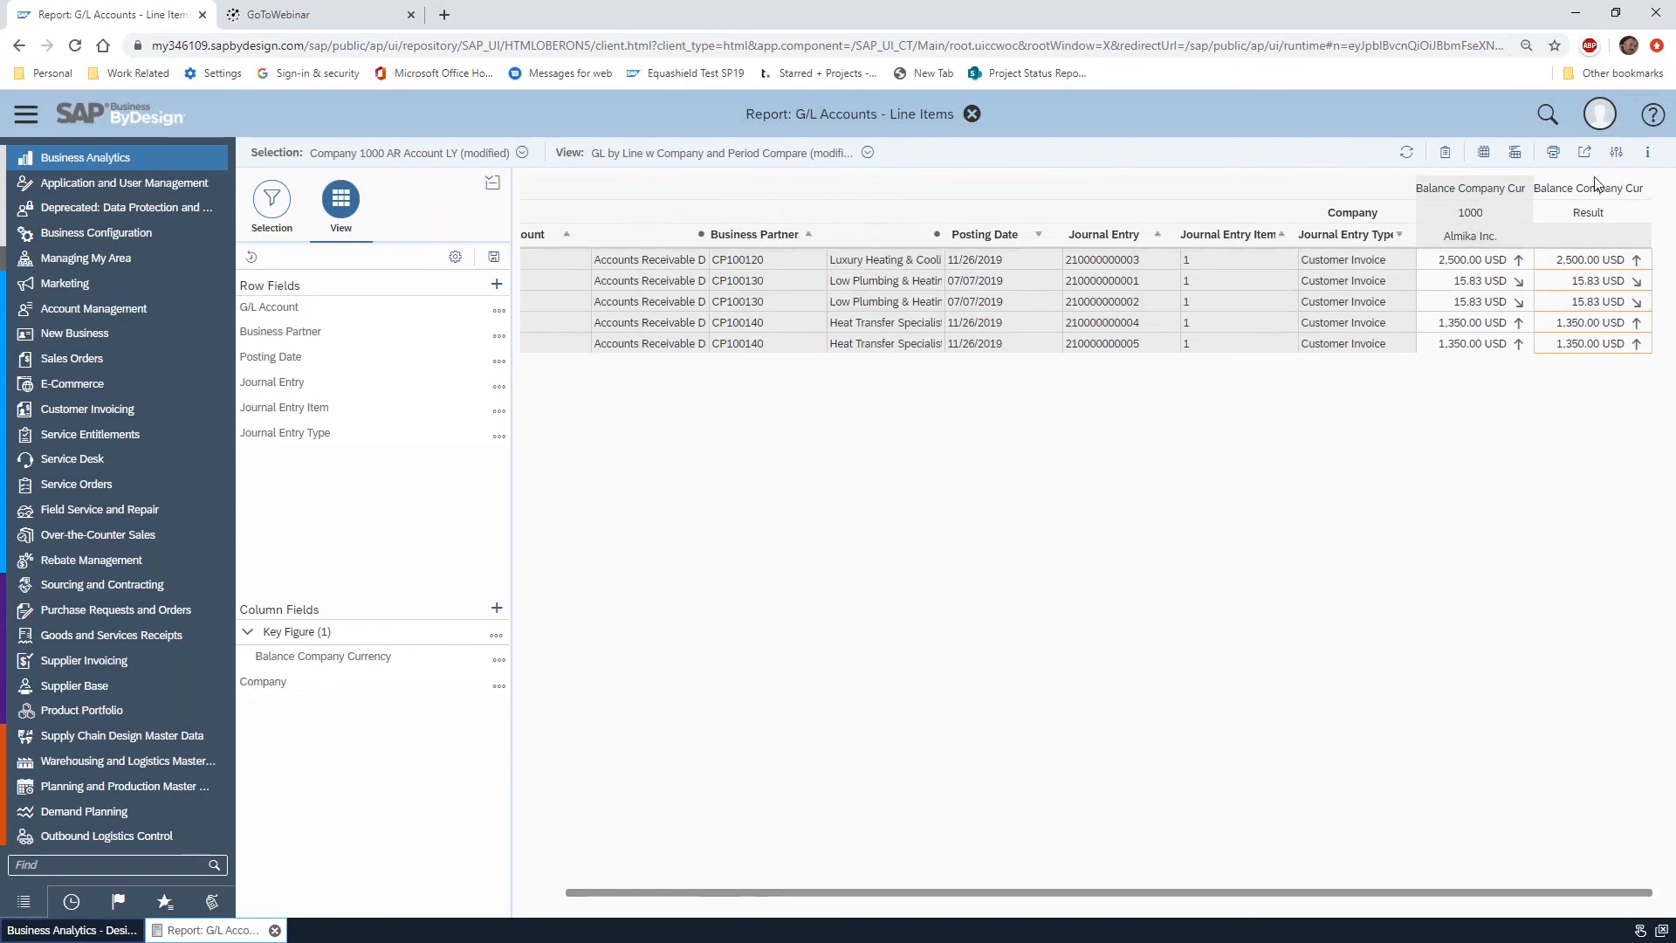
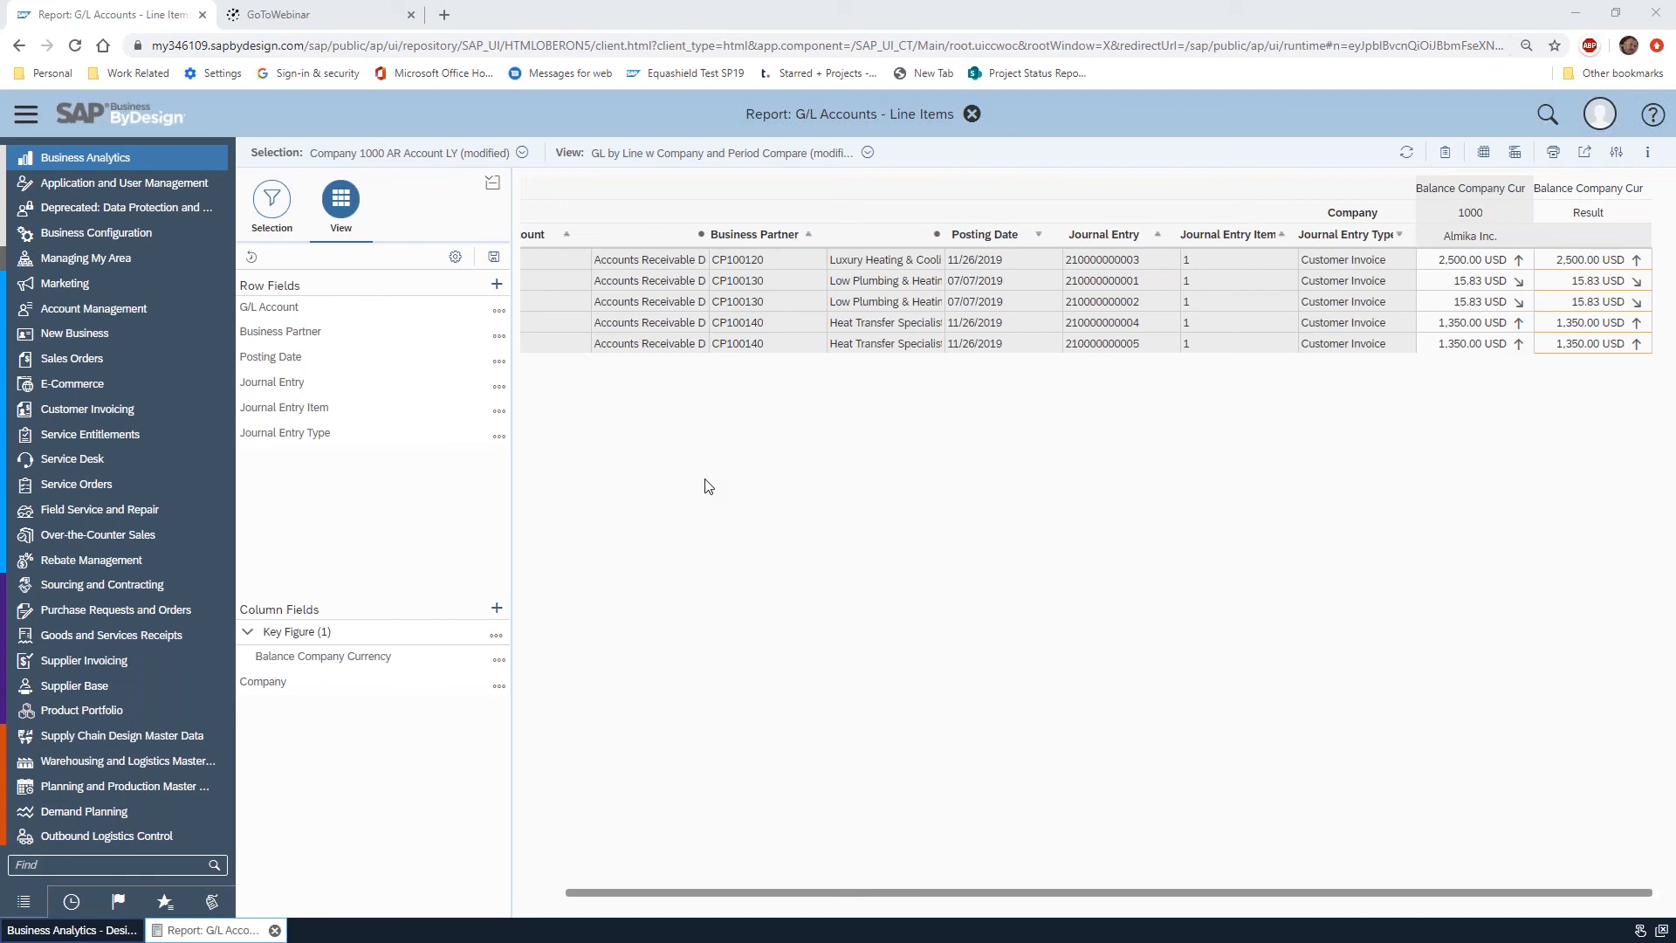
Open the selection of available row fields for the report and browse through its characteristics
click(497, 283)
scroll(941, 428, down, 6)
scroll(941, 428, down, 10)
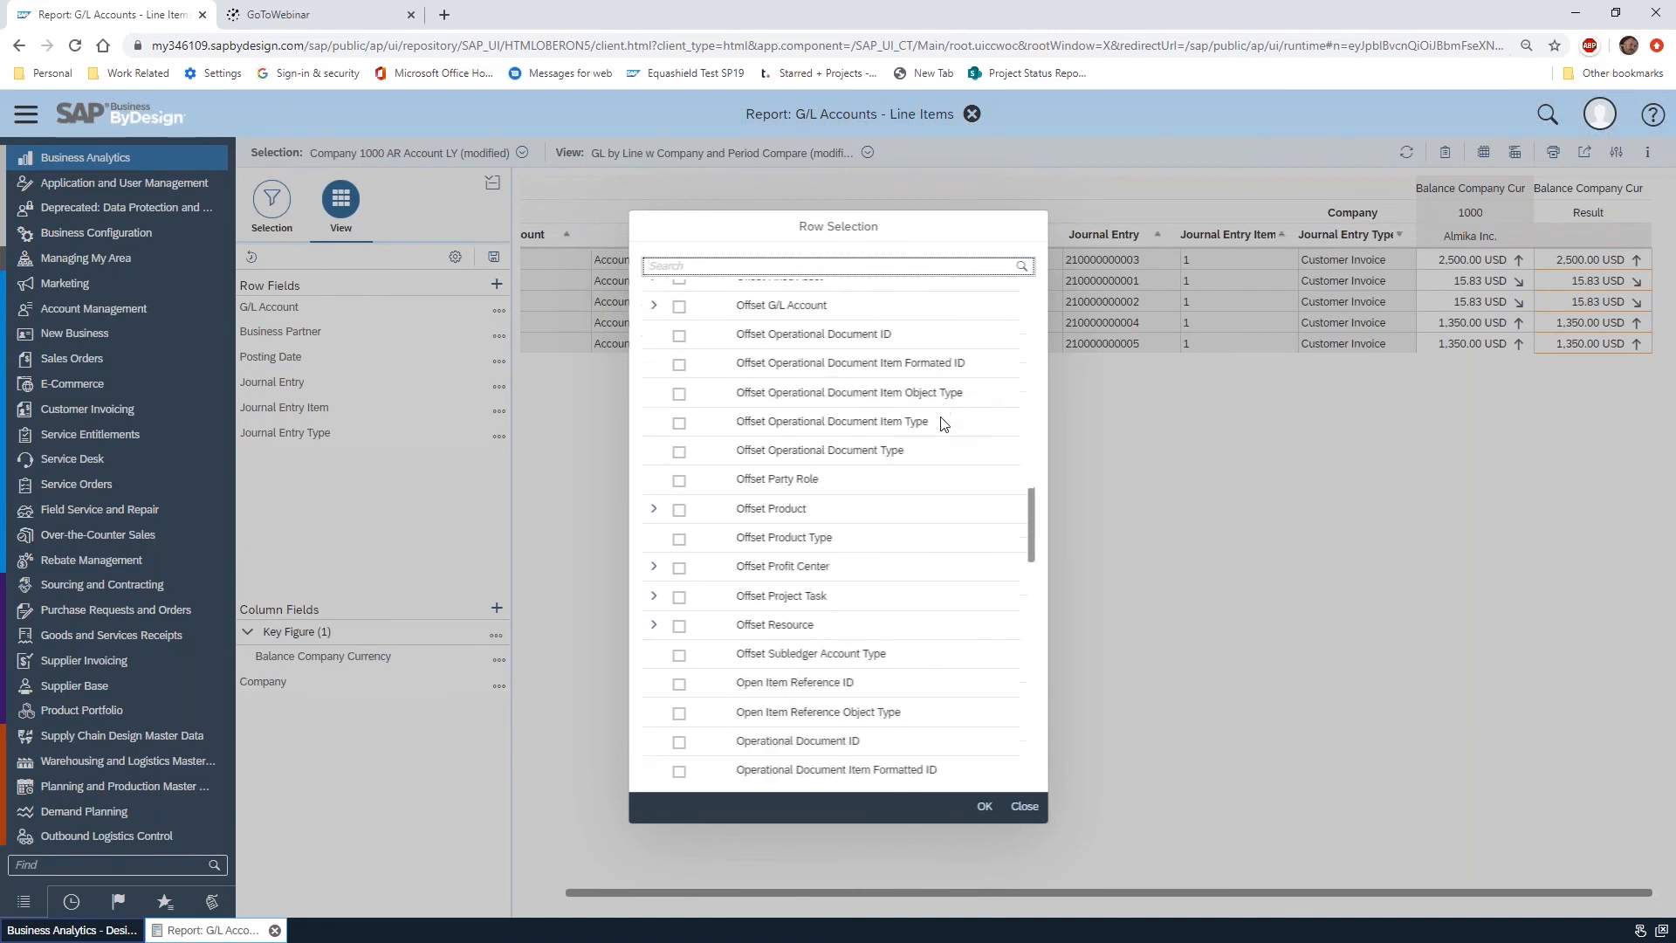
scroll(951, 424, up, 12)
scroll(952, 424, up, 5)
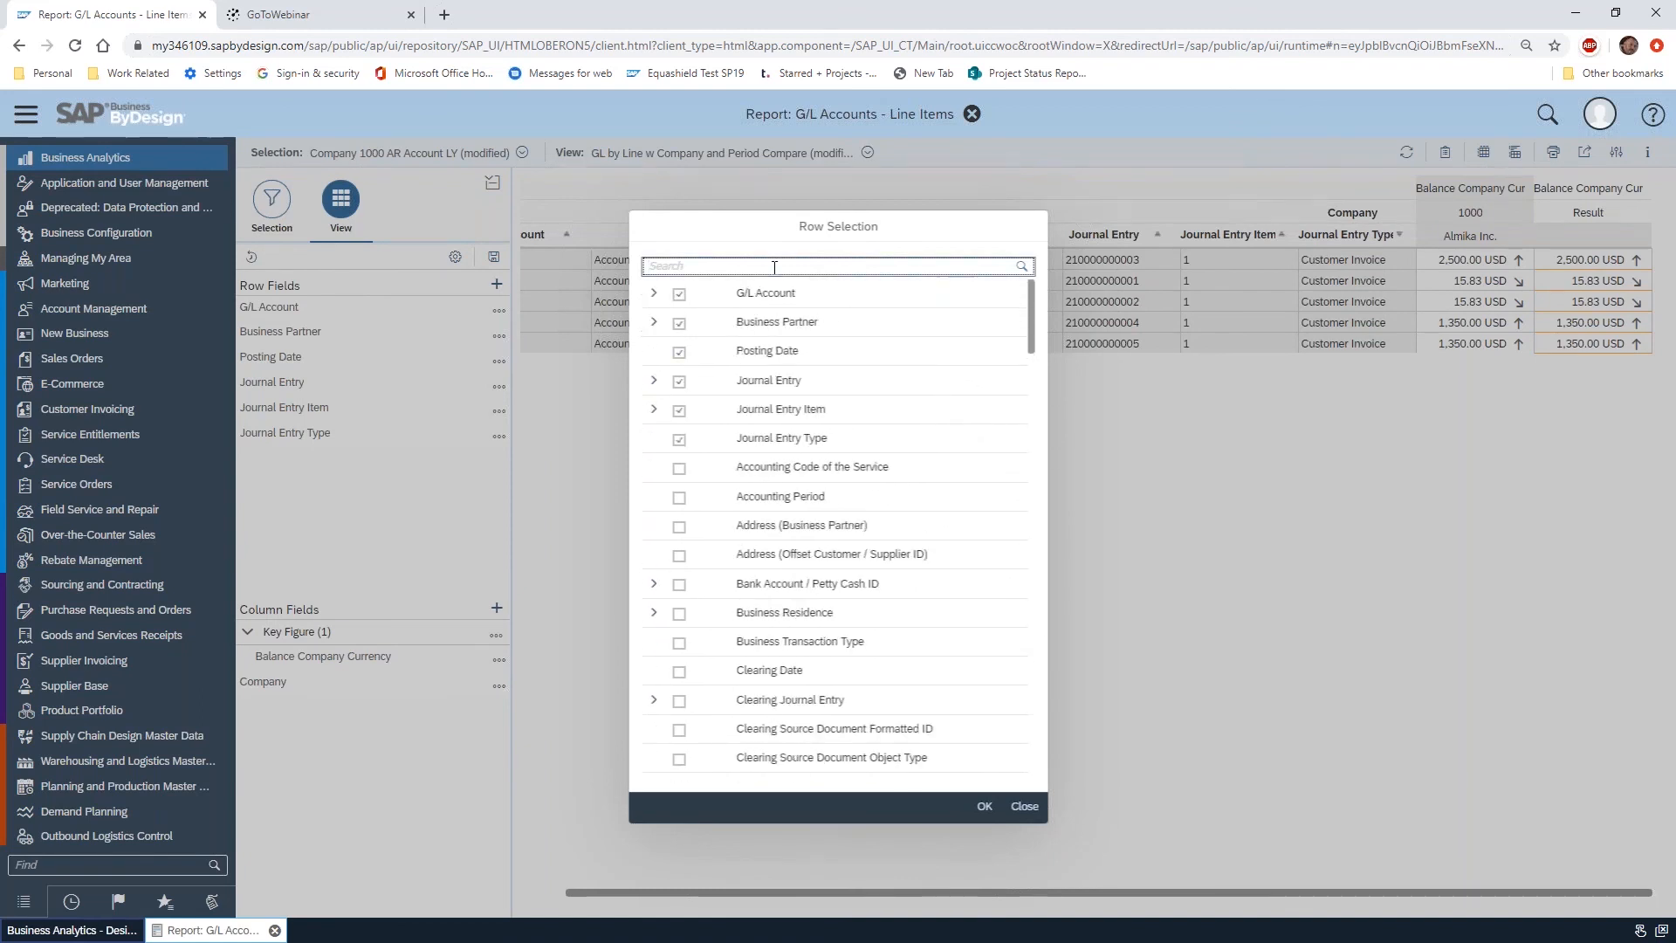
Search the row selection for "compan", review the matching fields, and close the selection without changes
text(compan)
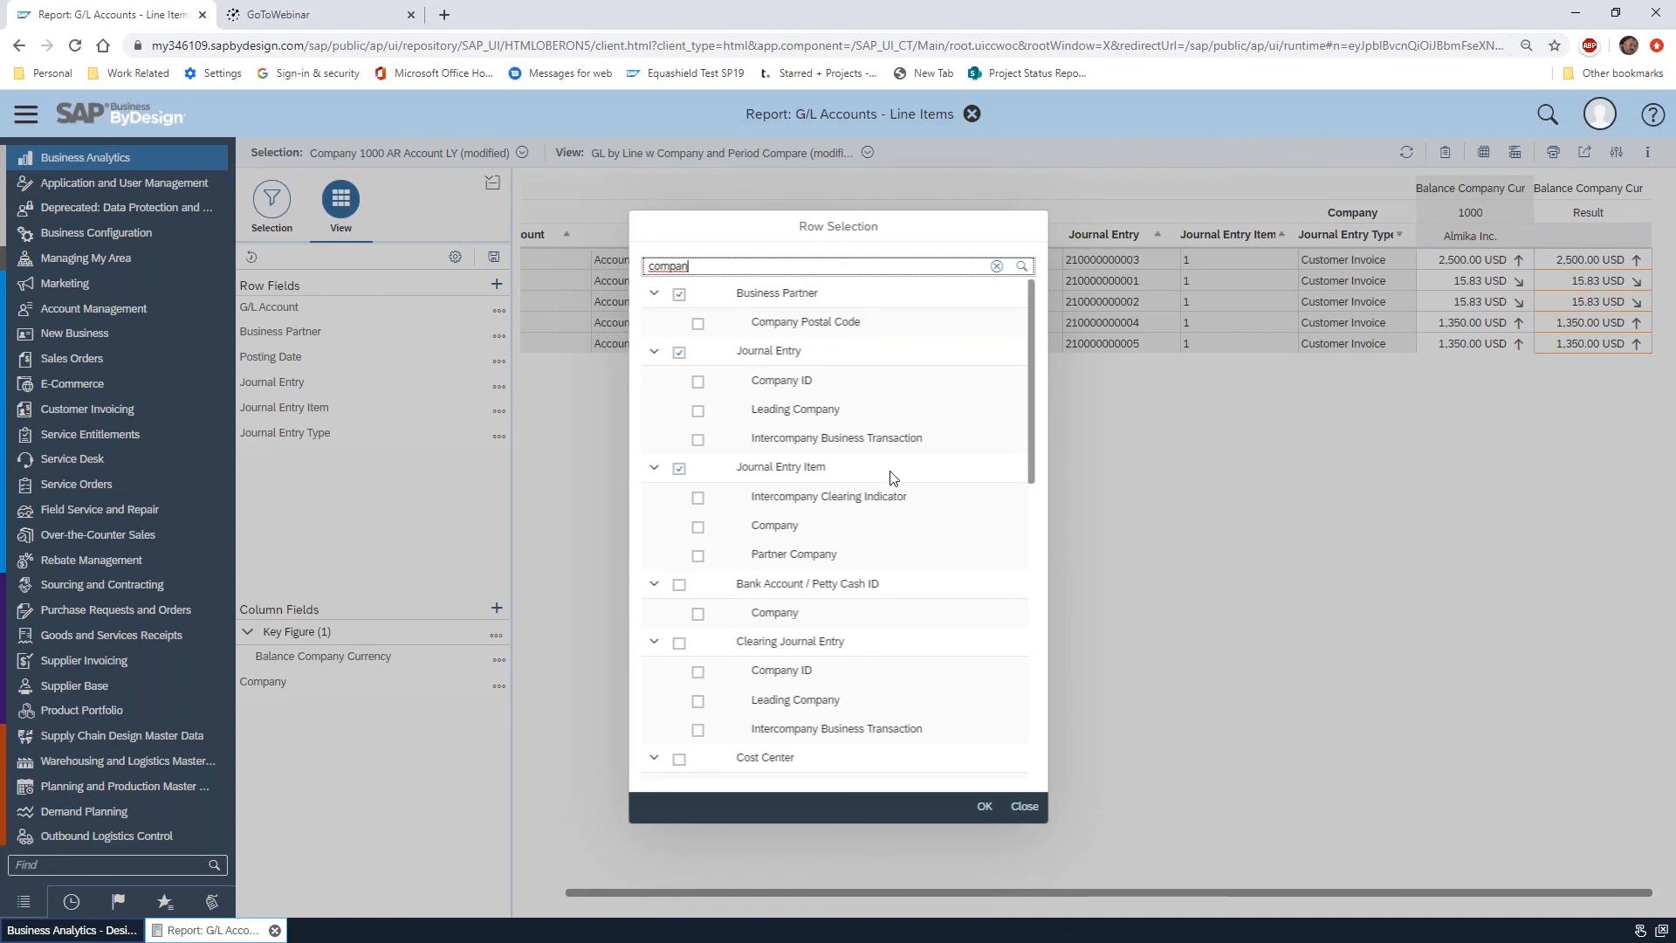
scroll(876, 407, down, 4)
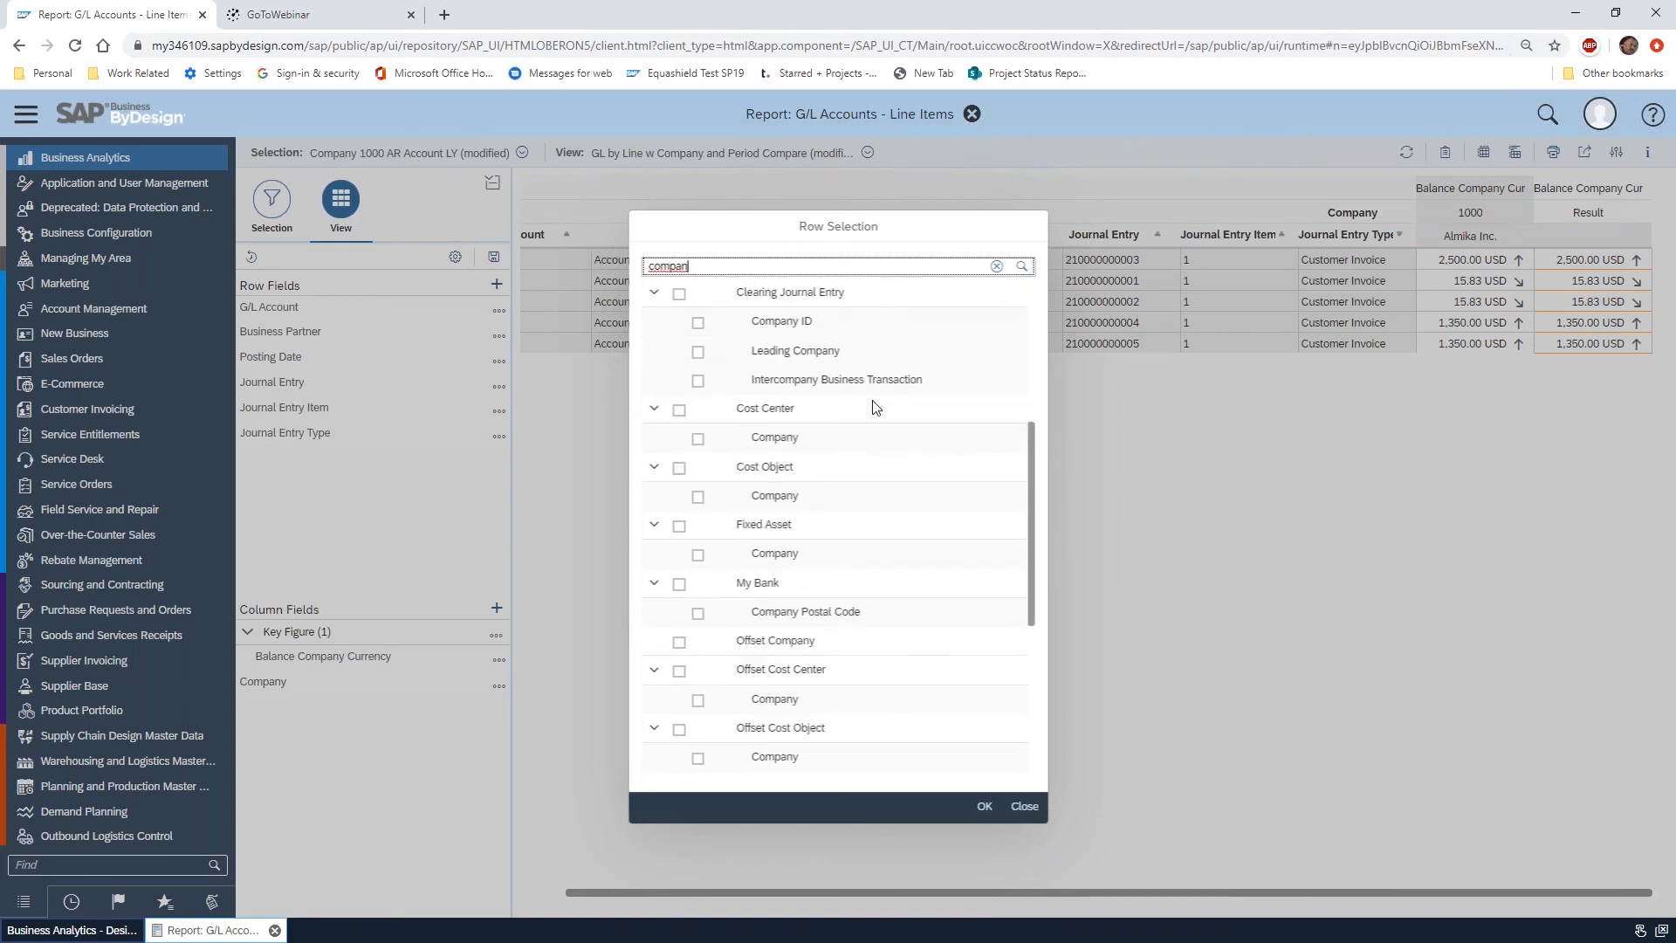
scroll(876, 407, down, 2)
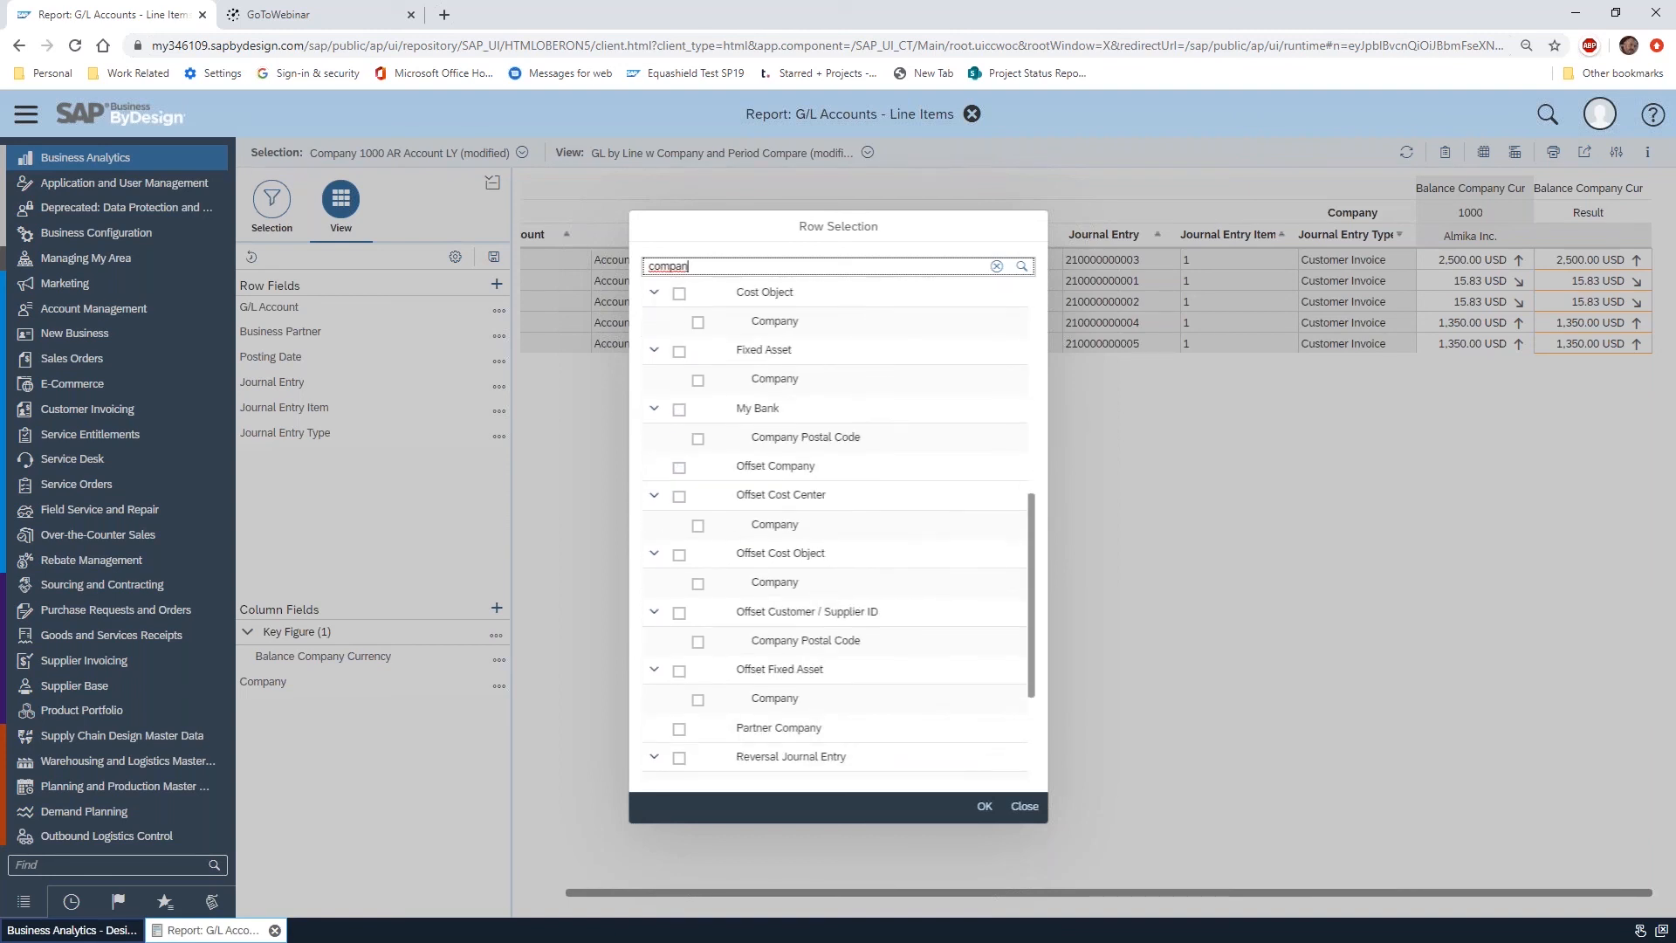
scroll(857, 532, down, 2)
scroll(855, 530, down, 1)
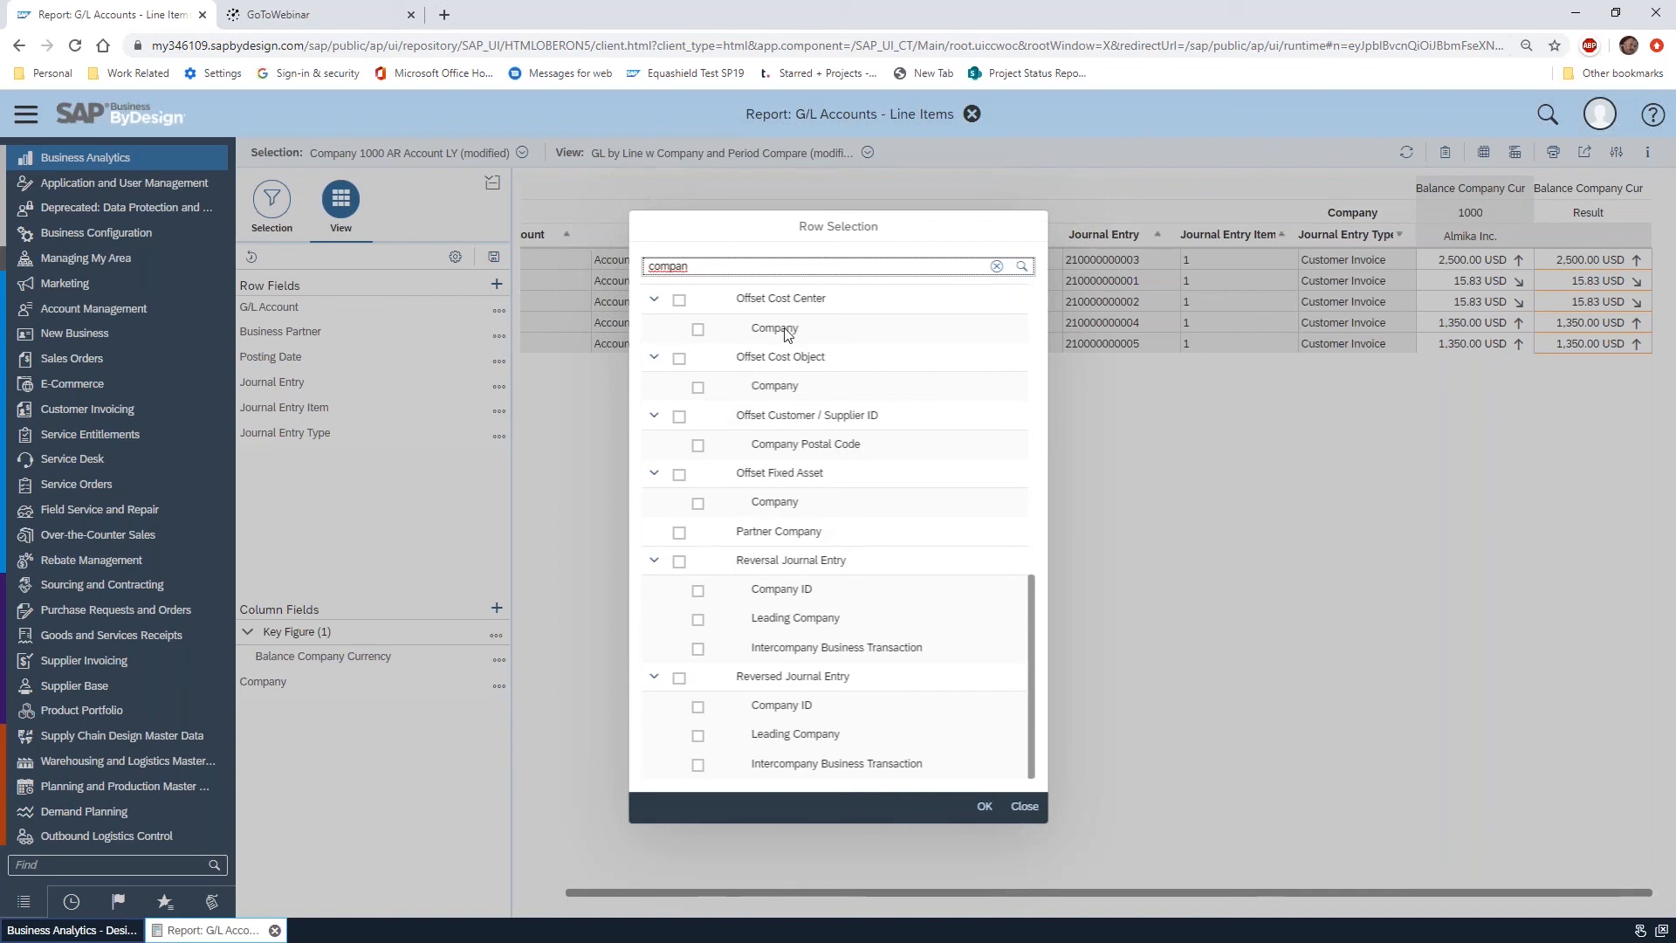
scroll(864, 515, up, 10)
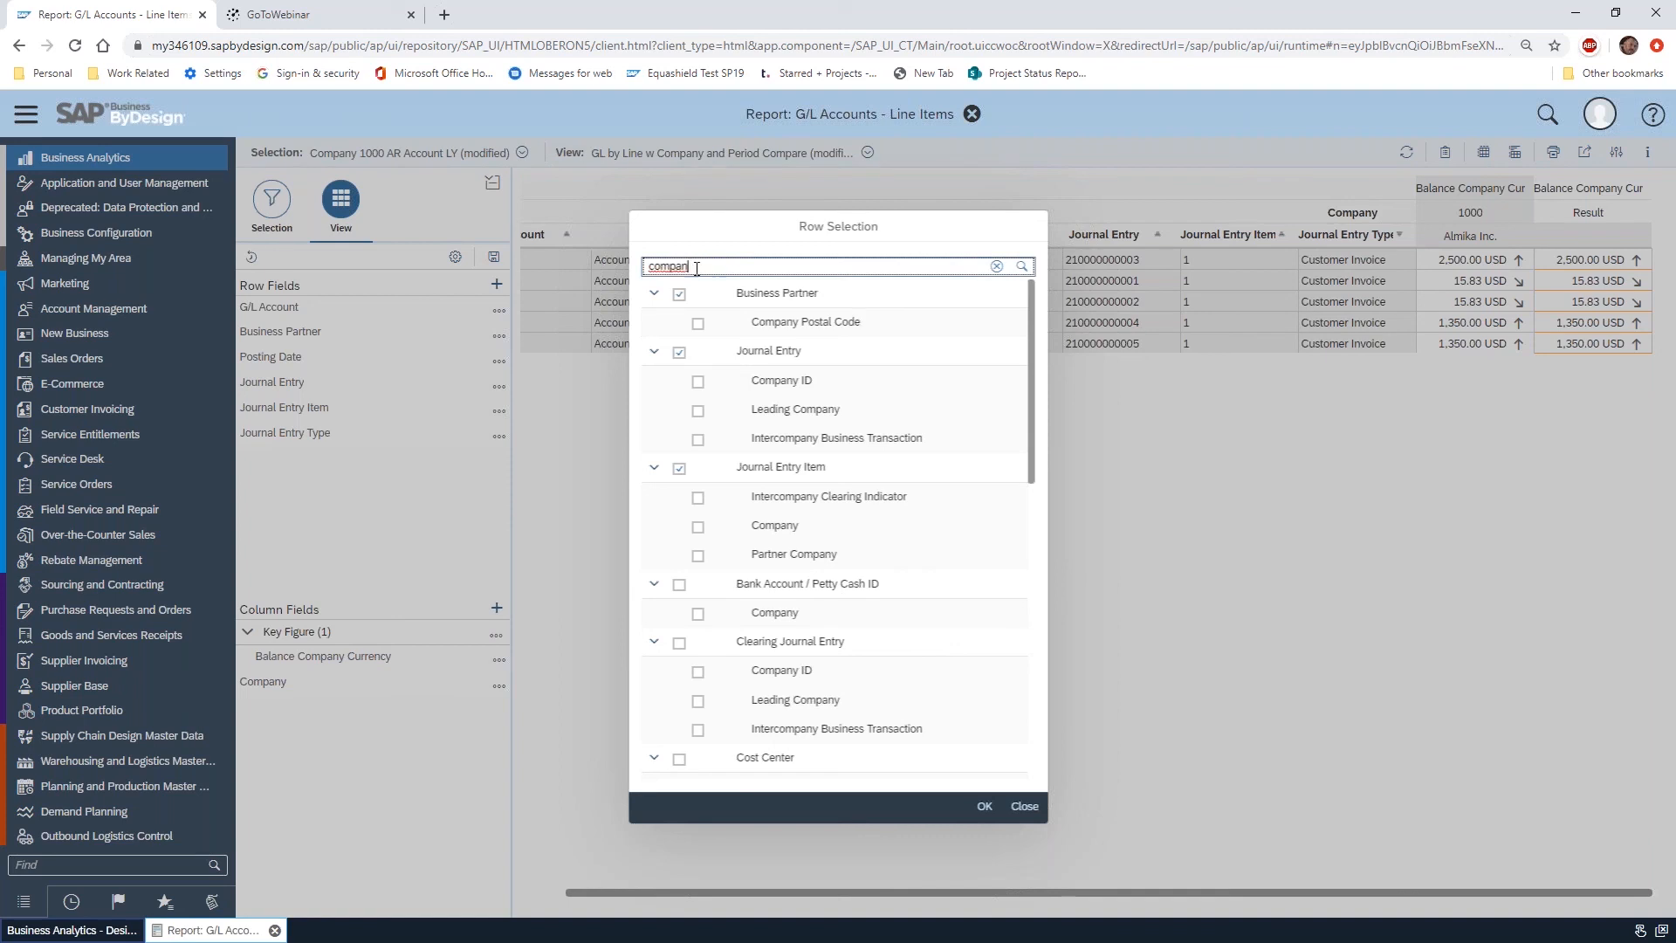
click(1021, 808)
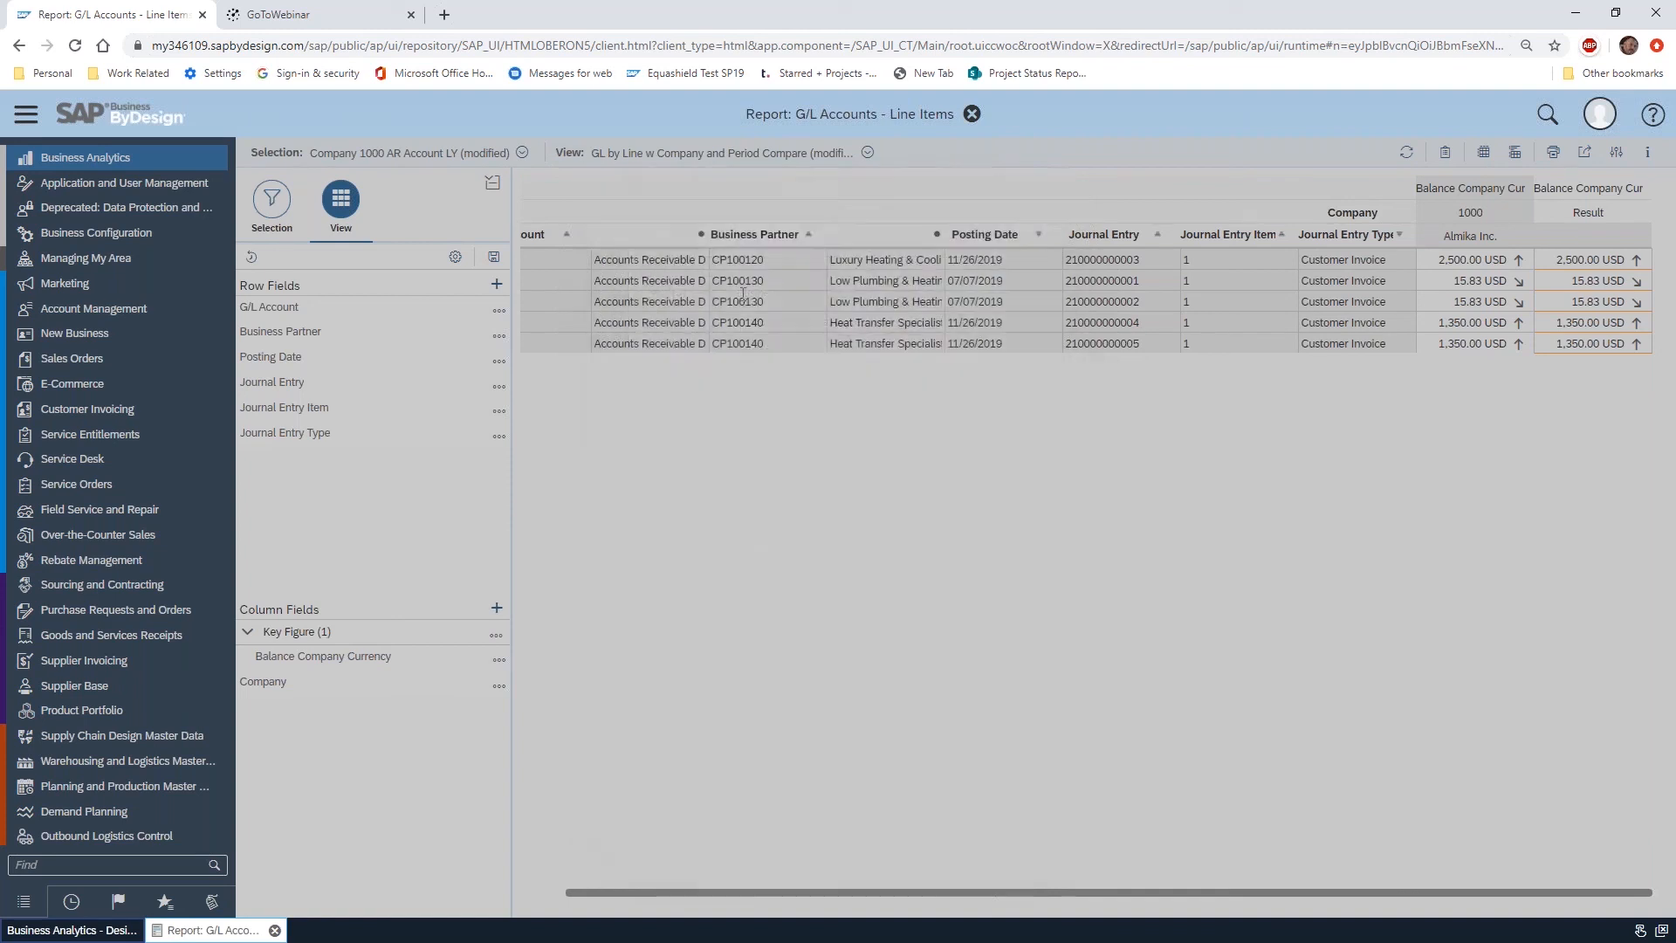
click(496, 285)
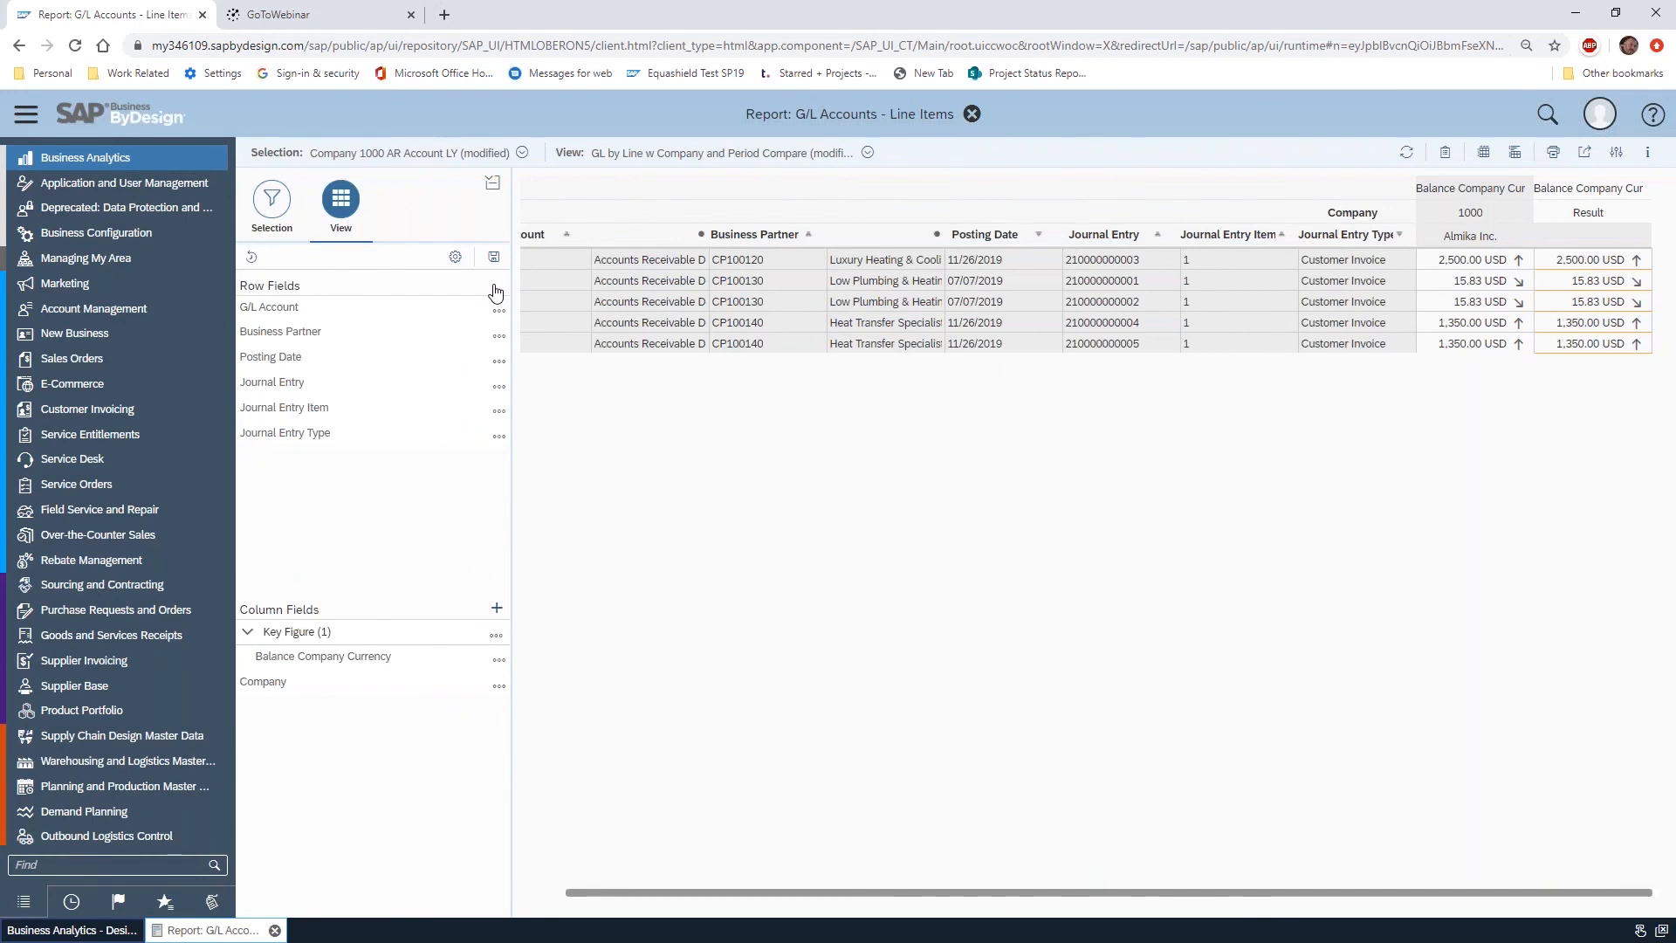
click(1024, 808)
Add the Chart of Accounts characteristic of G/L Account, from the Accounting group, for display in both the report and the selection
click(1616, 152)
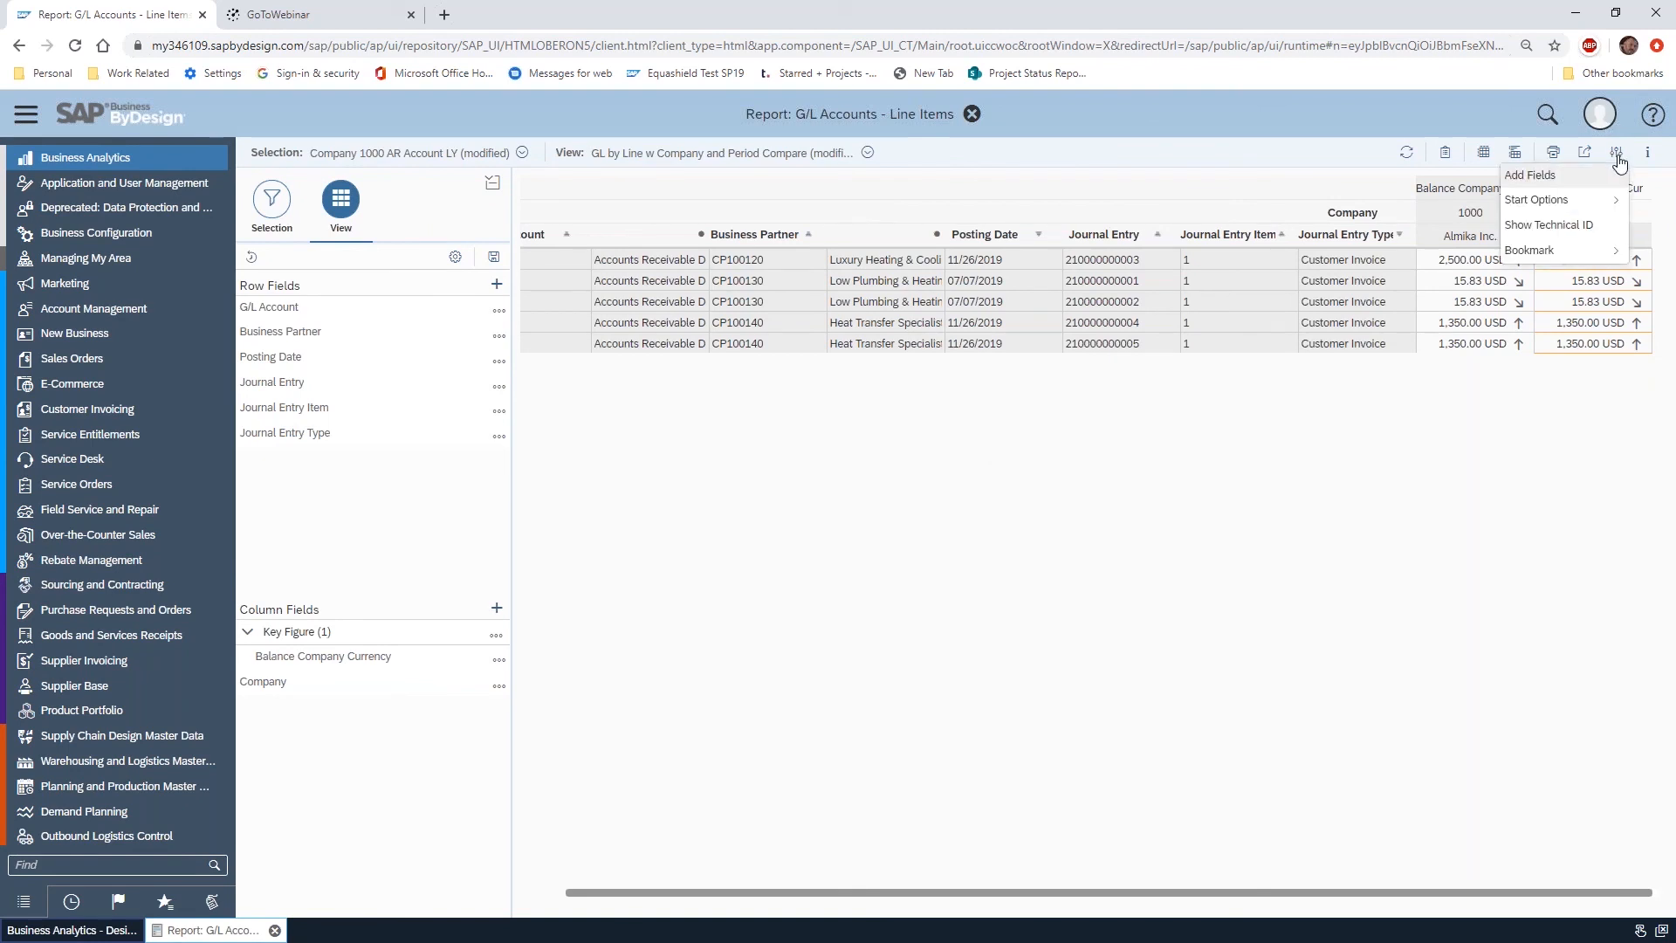
click(1541, 178)
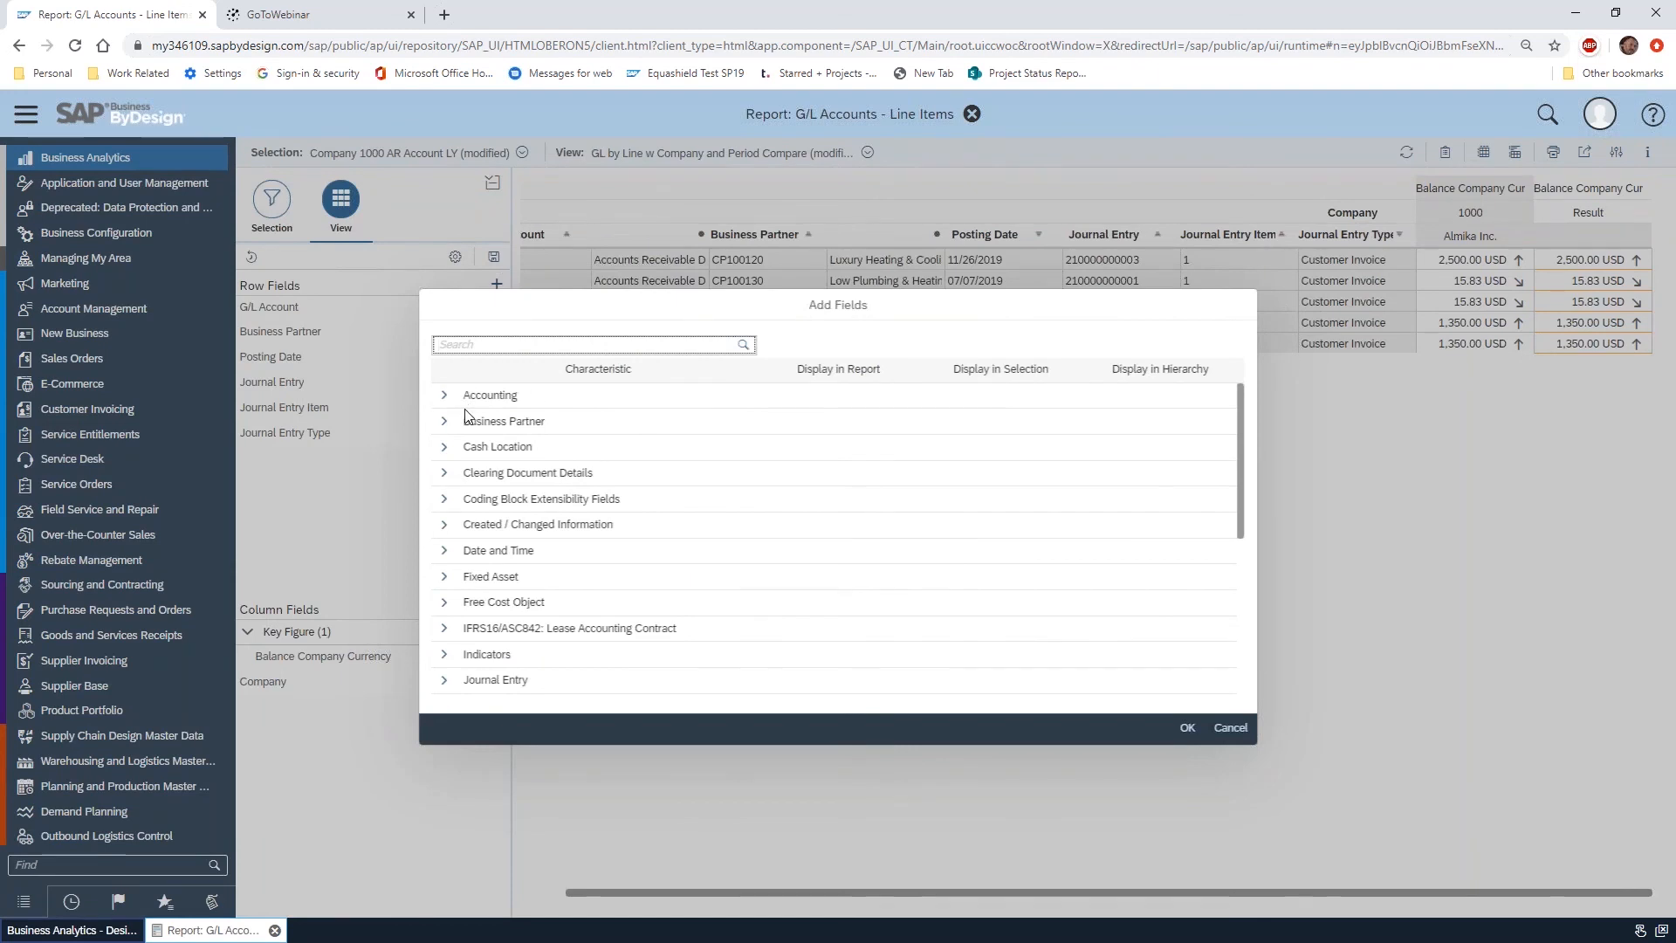
scroll(512, 612, down, 5)
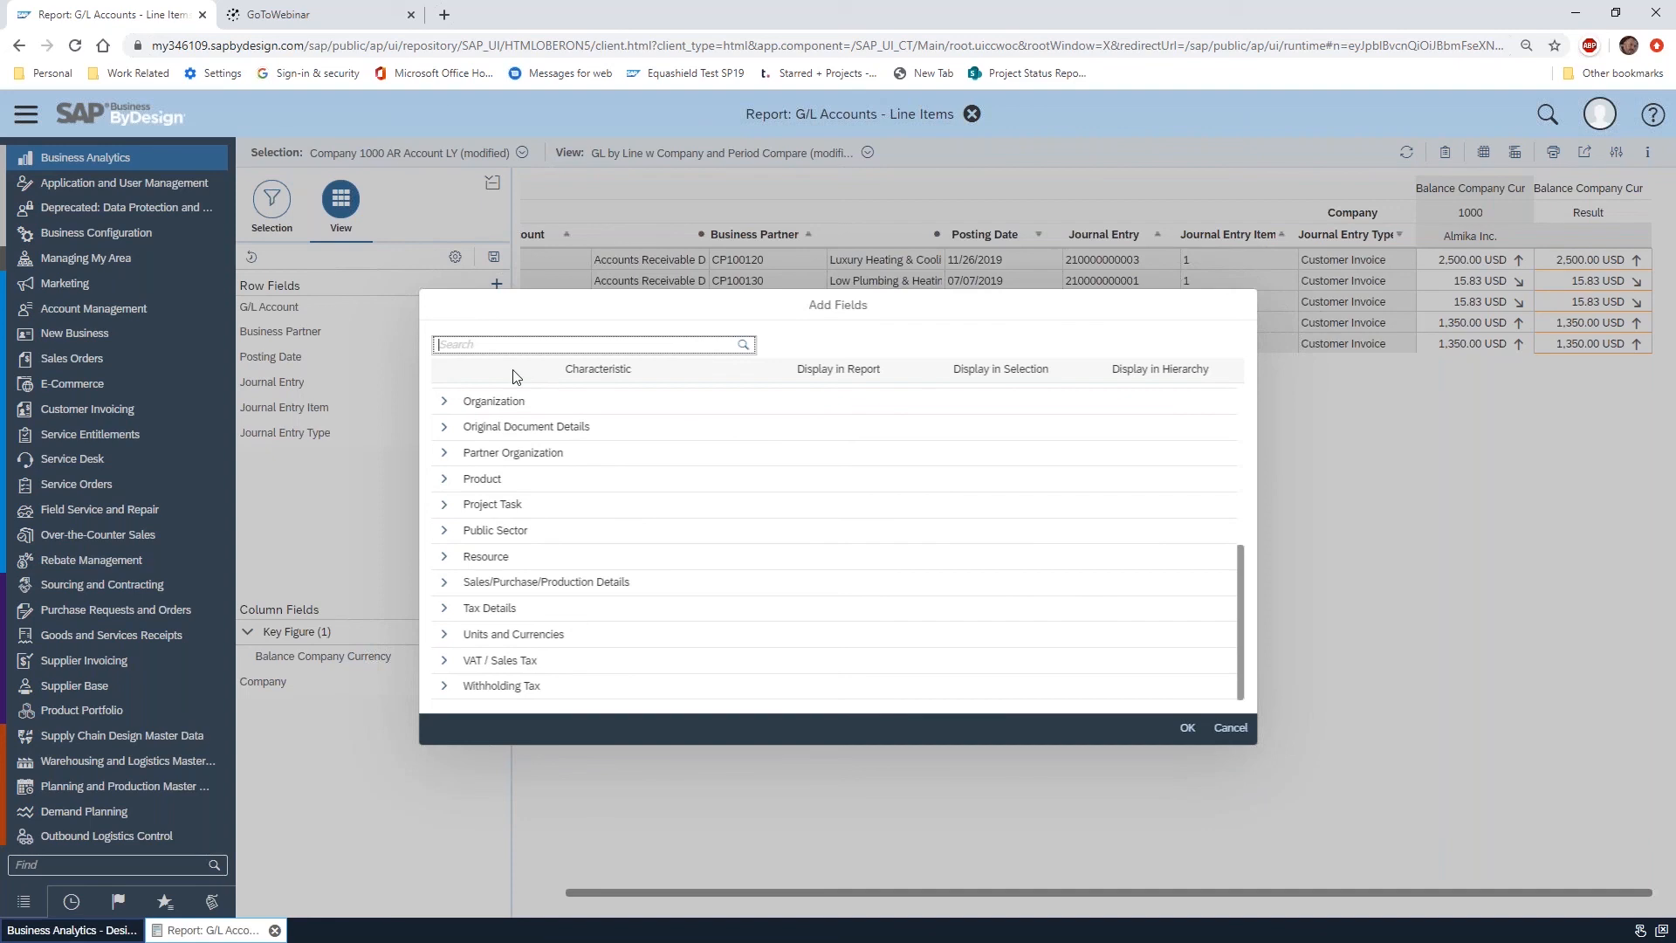
scroll(527, 445, up, 5)
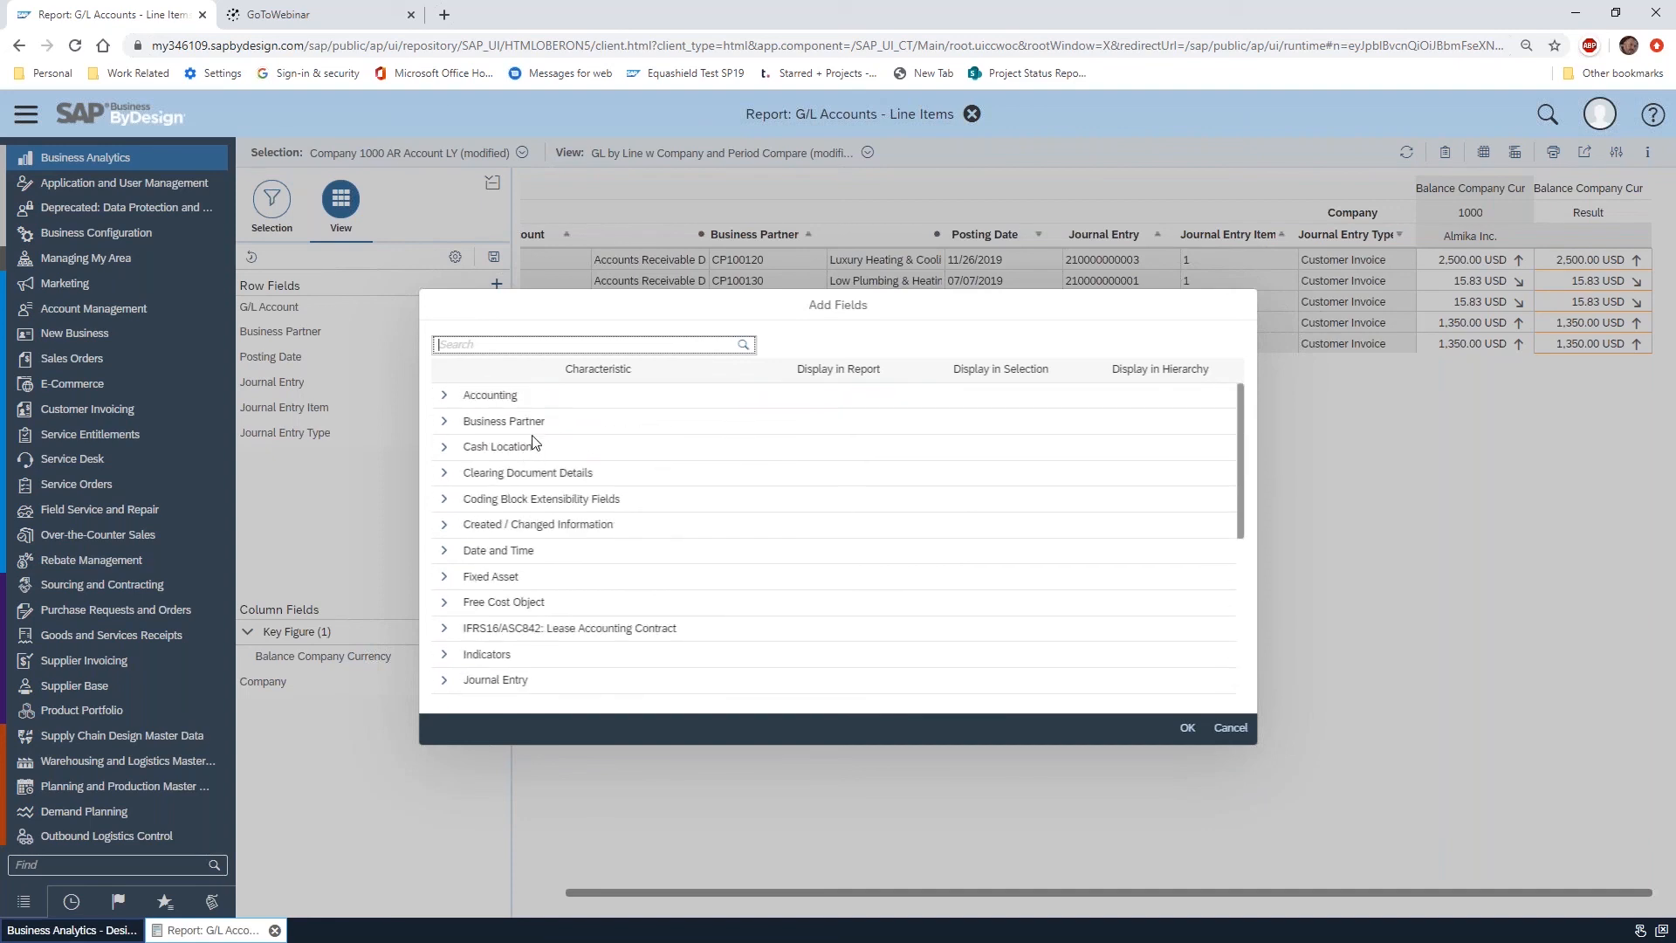
click(442, 398)
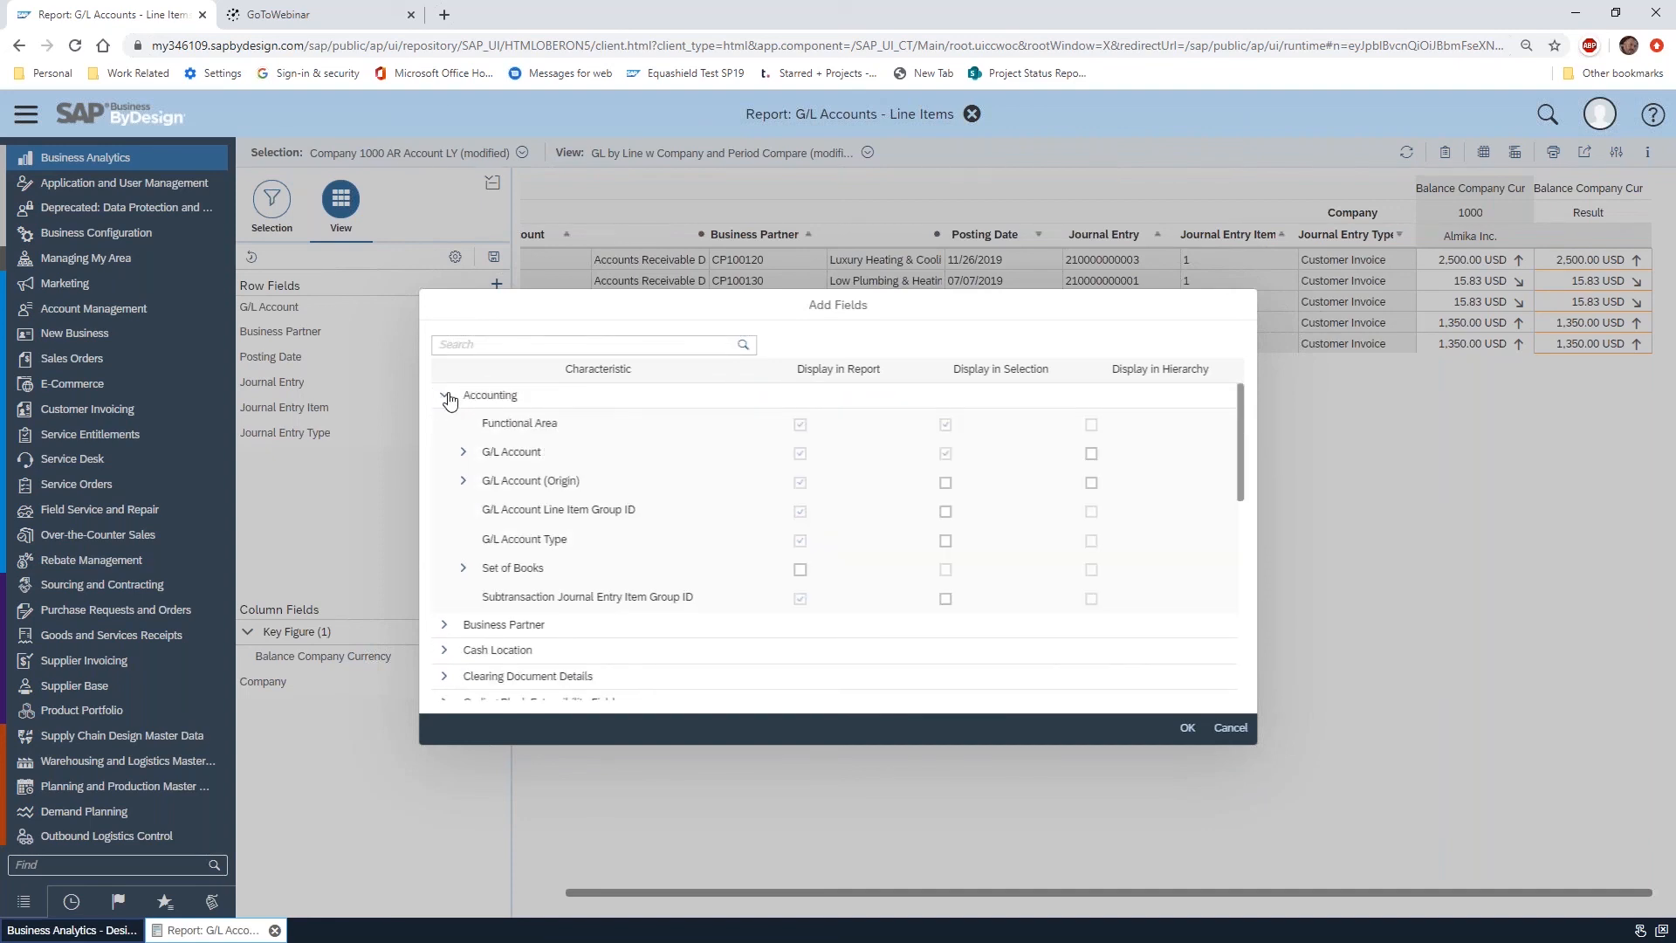
click(463, 451)
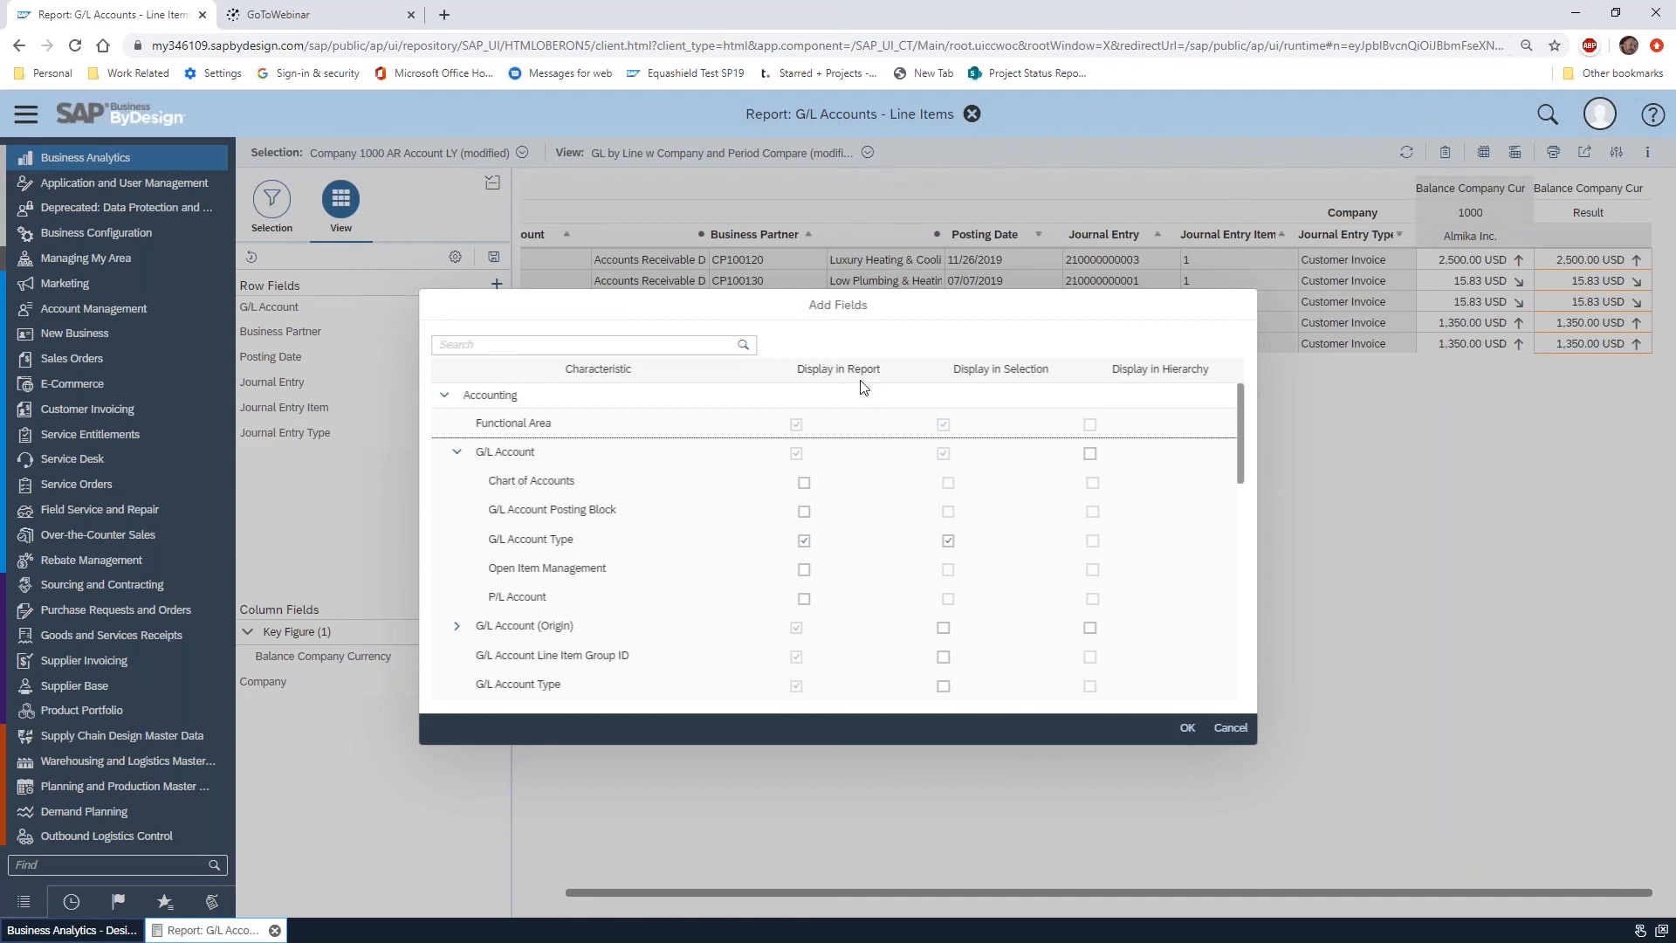
click(804, 483)
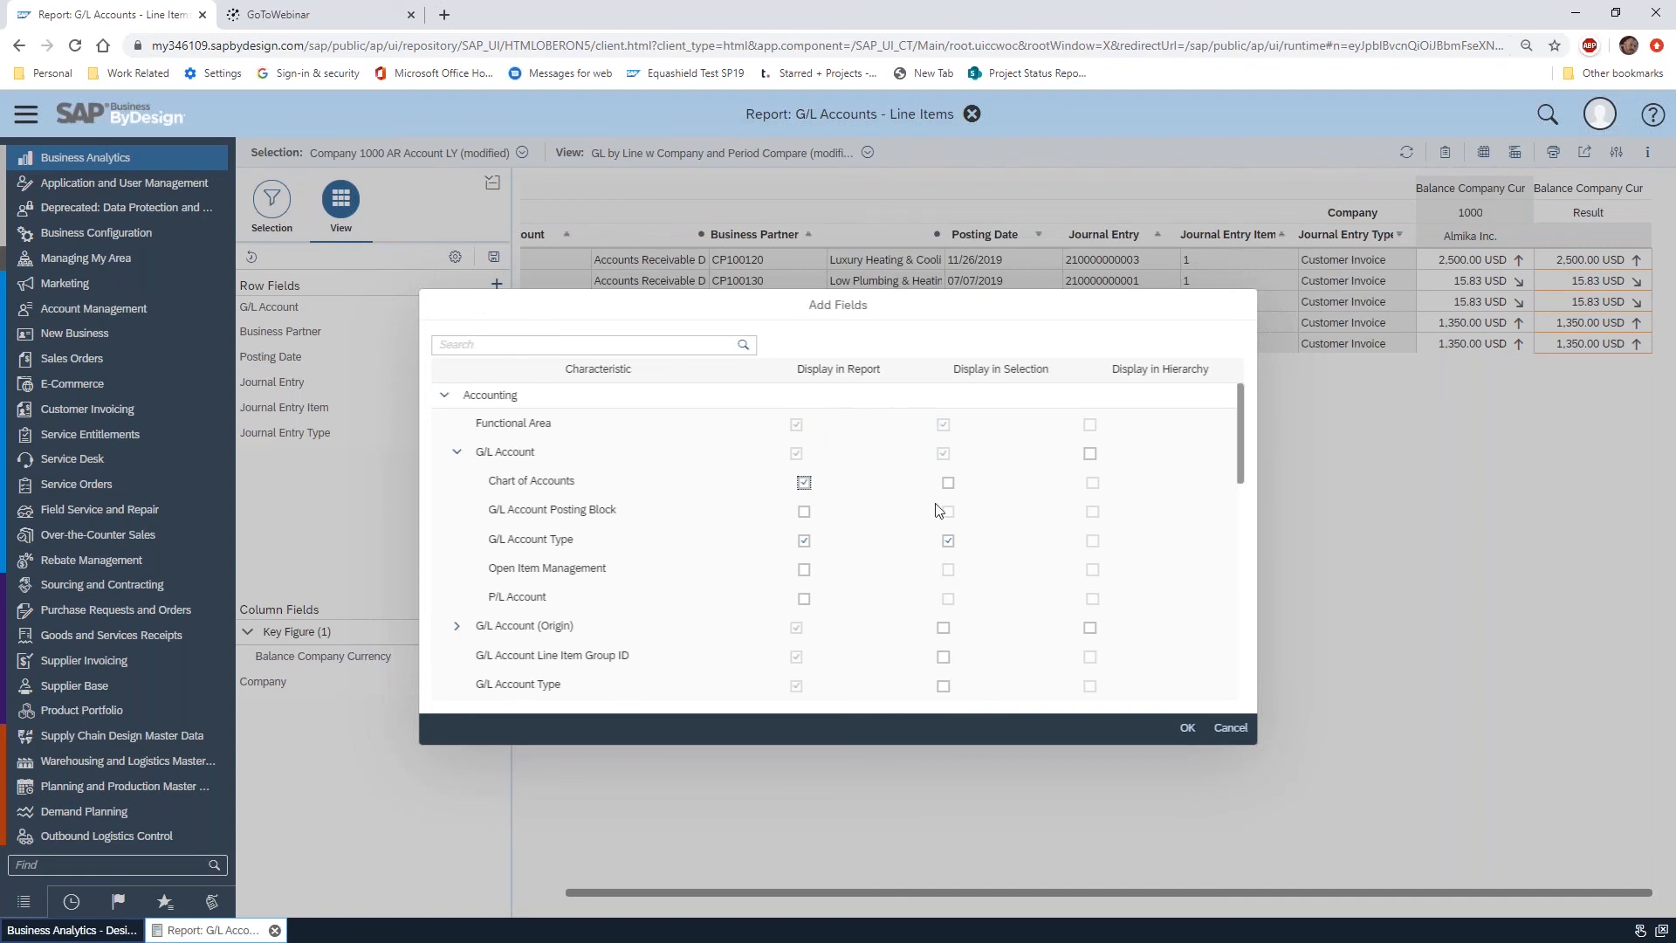
click(948, 484)
click(1188, 728)
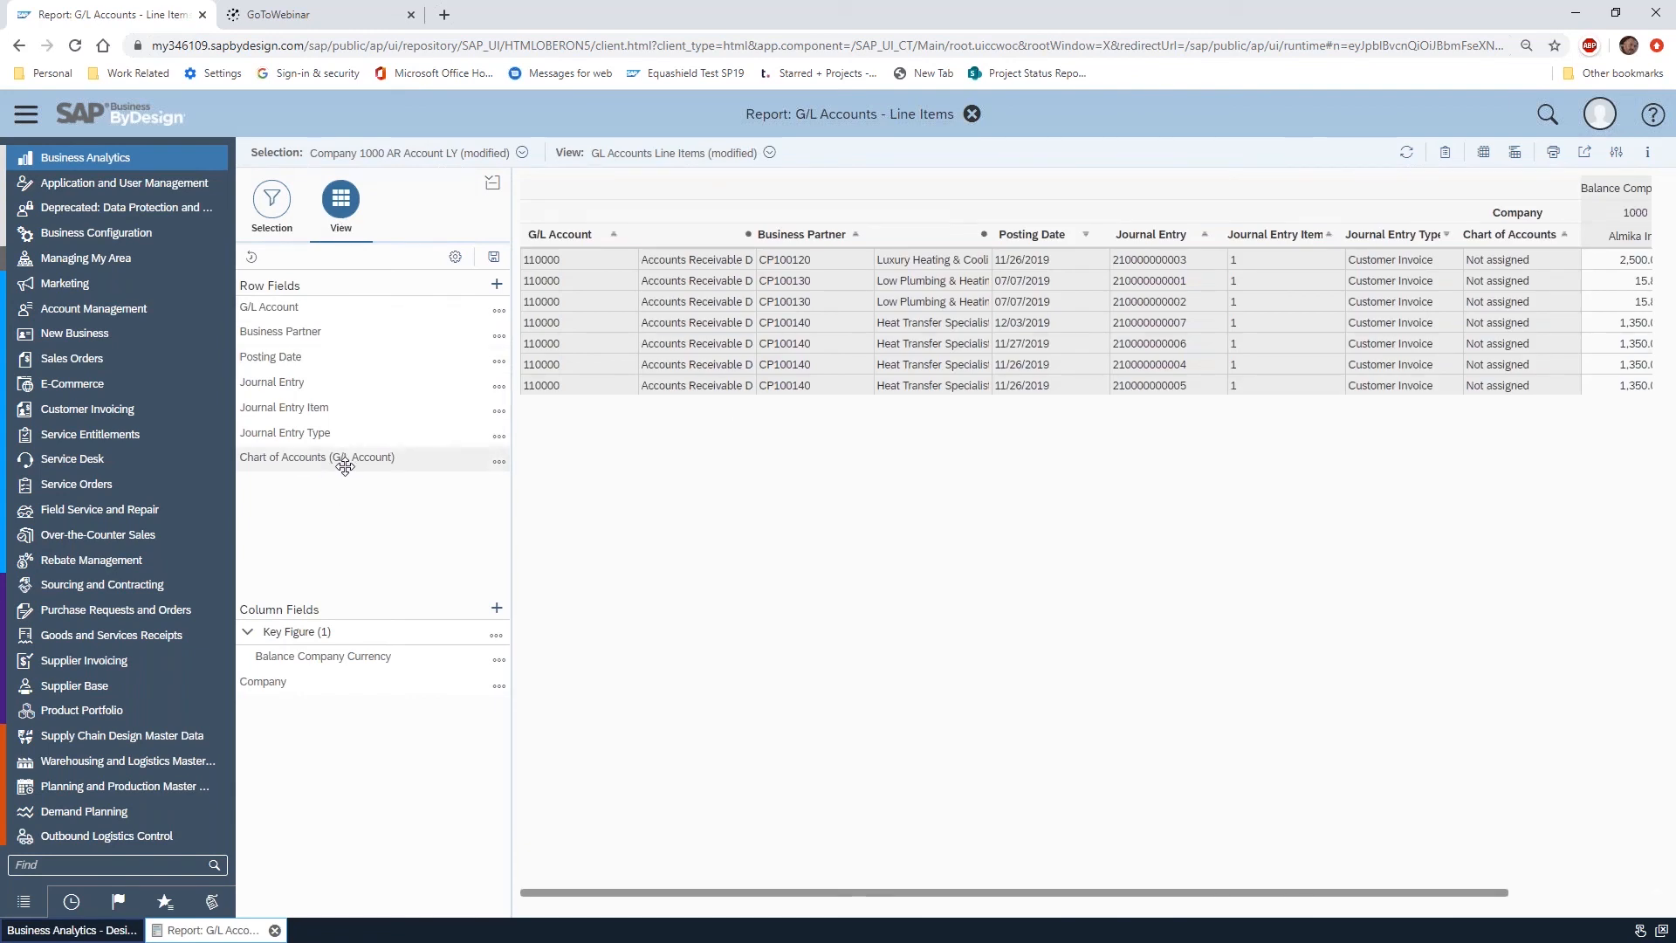
Locate the Chart of Accounts (G/L Account) field among the report's selection criteria and collapse the navigation menu
click(272, 201)
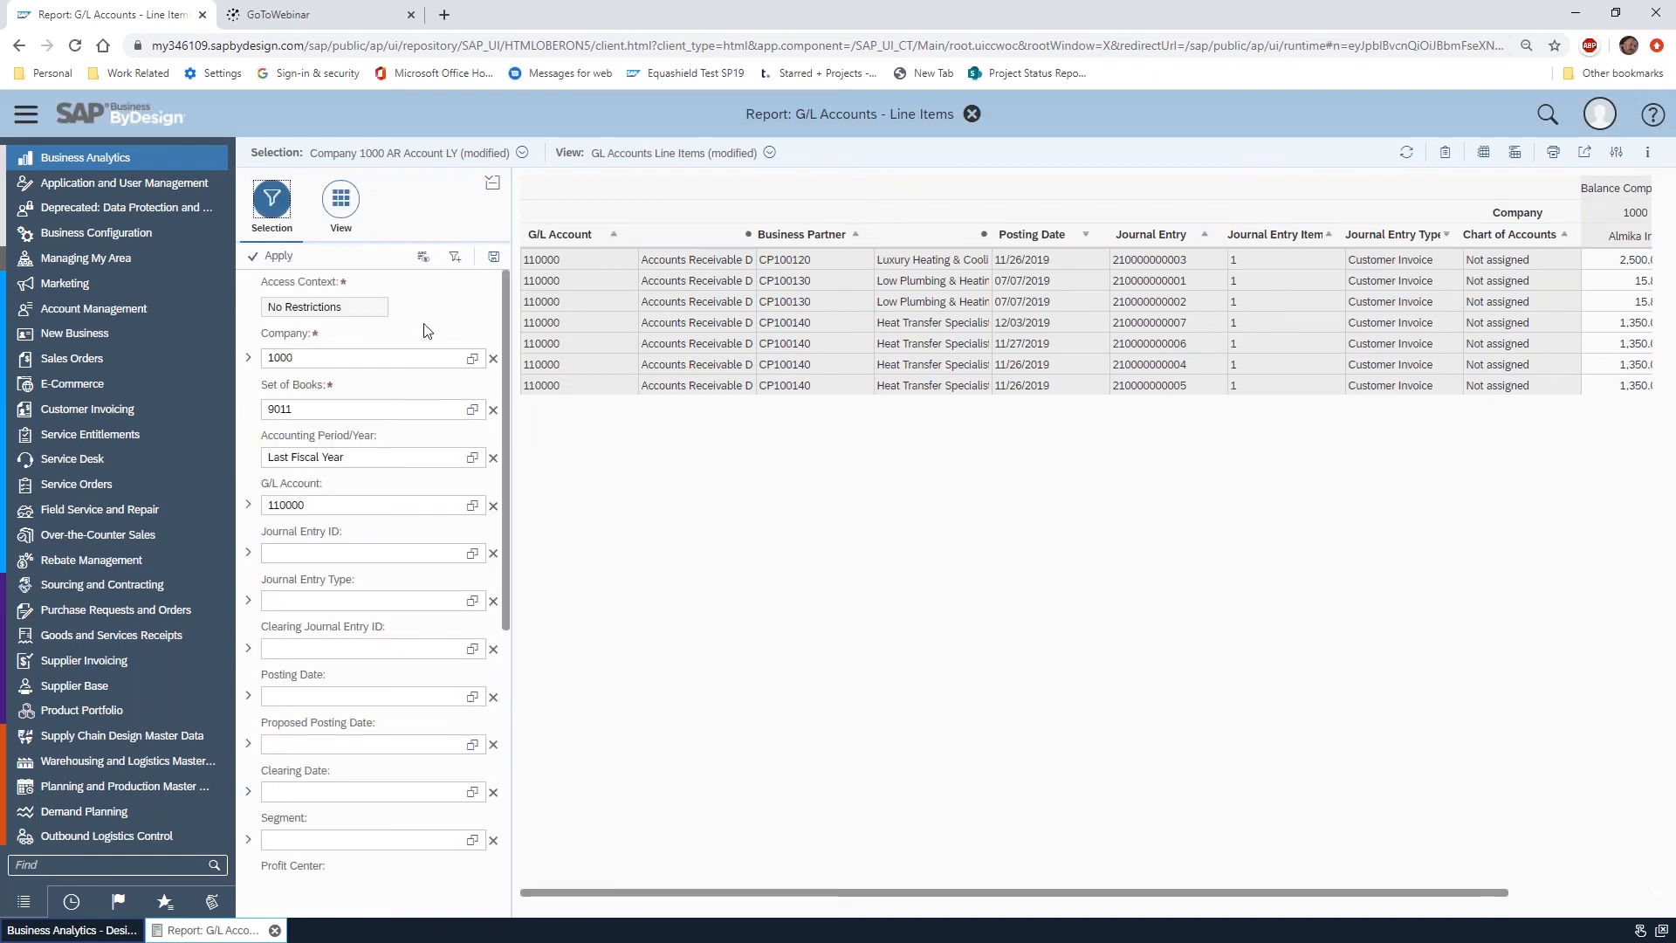
scroll(423, 482, down, 5)
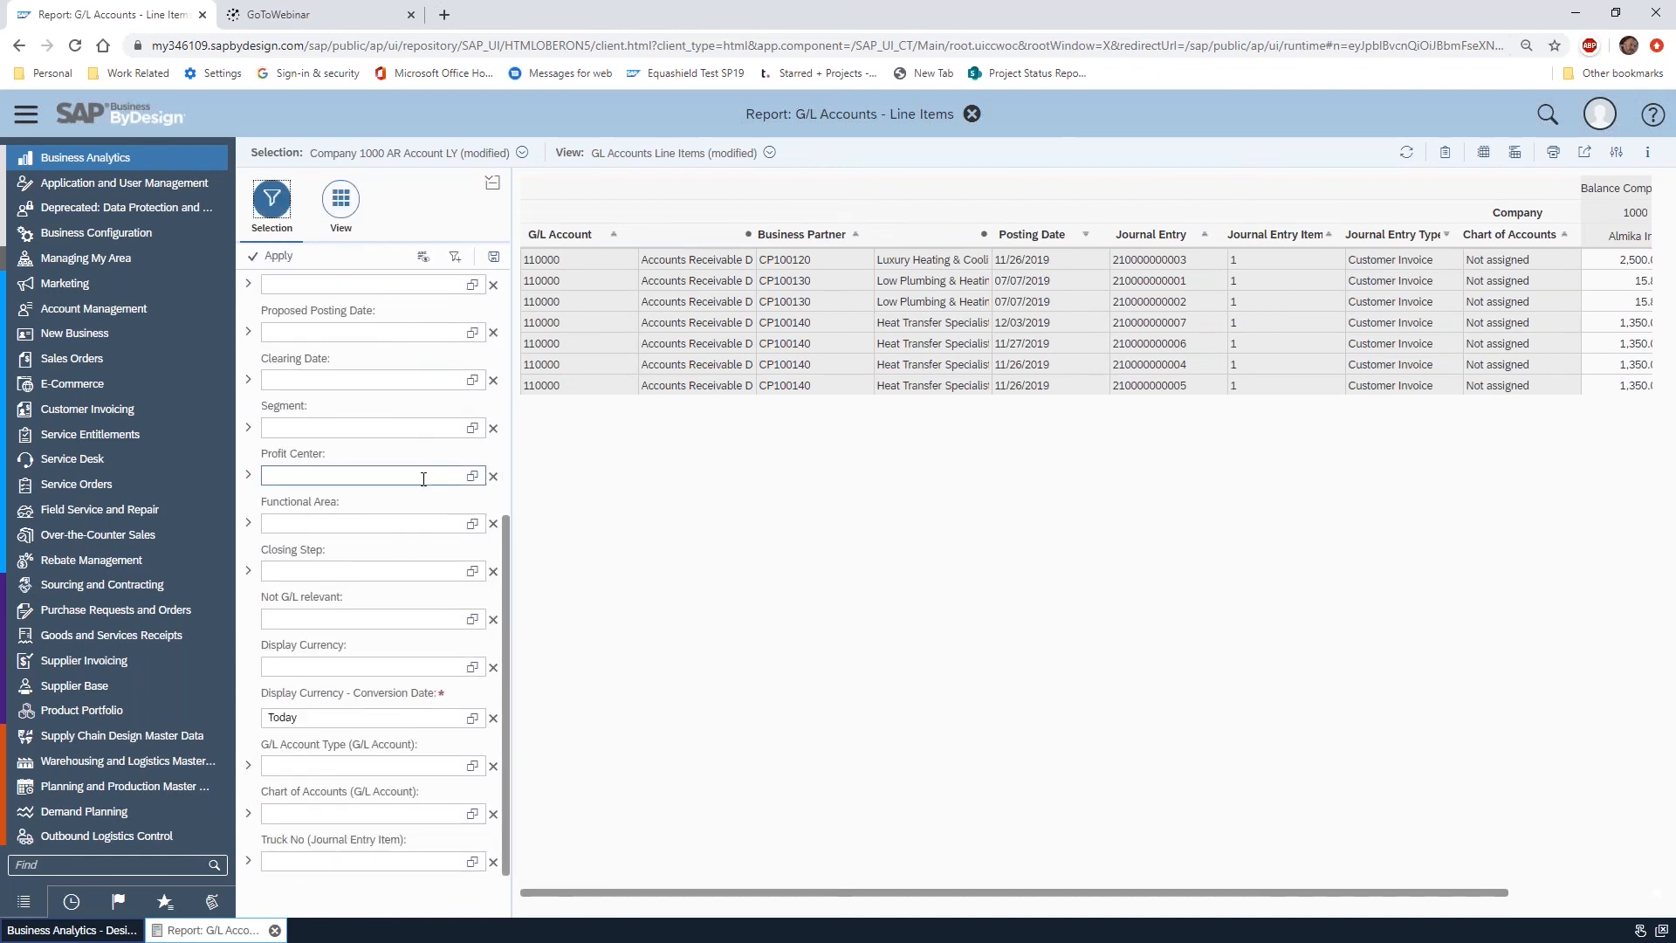
click(344, 810)
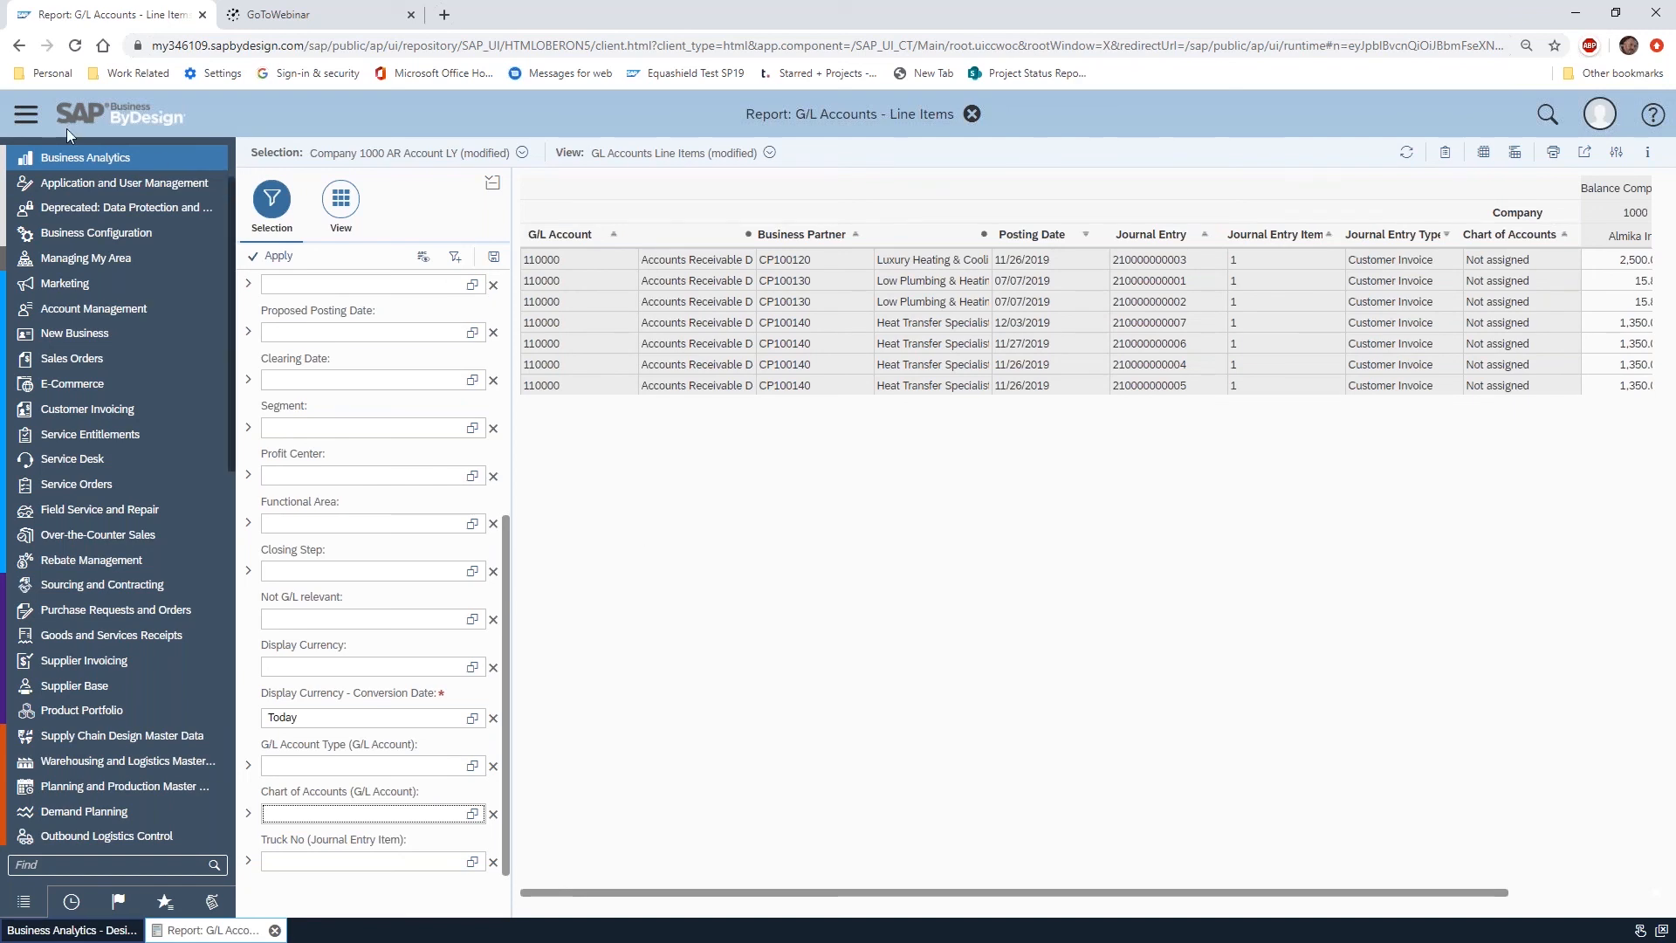
click(27, 117)
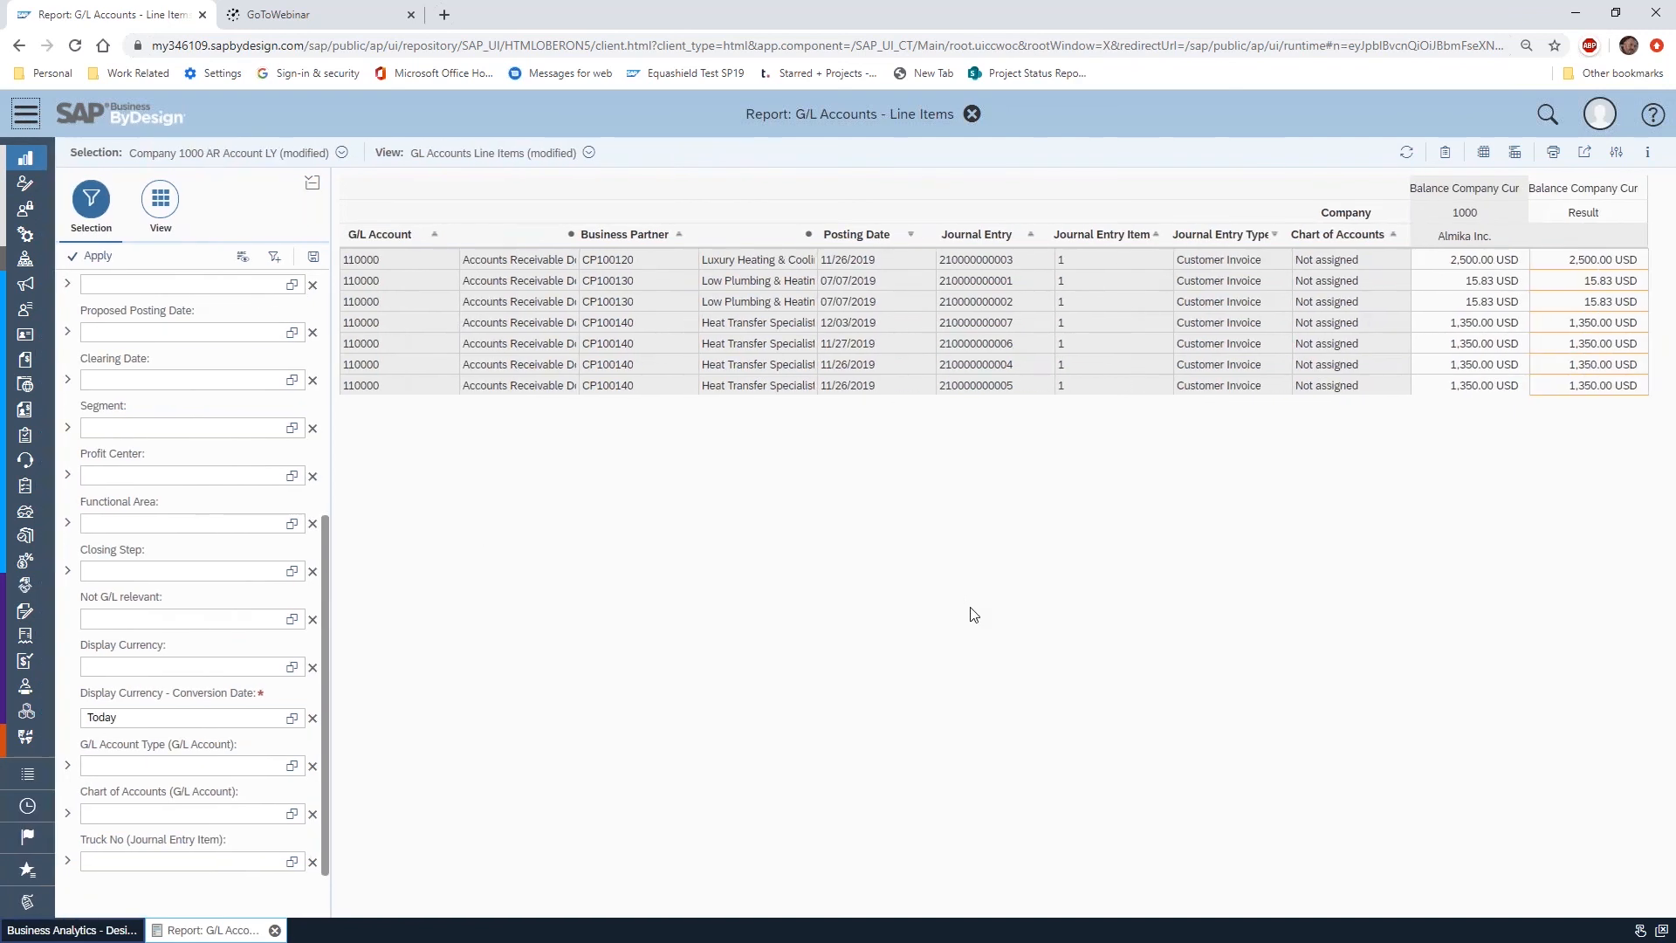